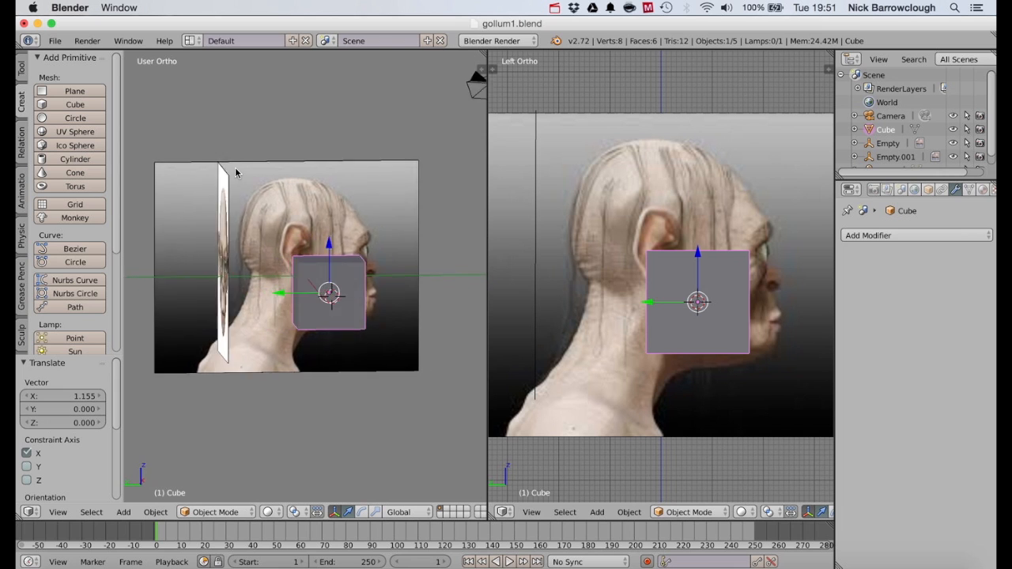
Examine the cube against the front and side head reference images from several angles.
scroll(236, 169, right, 10)
scroll(236, 169, left, 3)
scroll(235, 170, right, 3)
scroll(236, 172, left, 8)
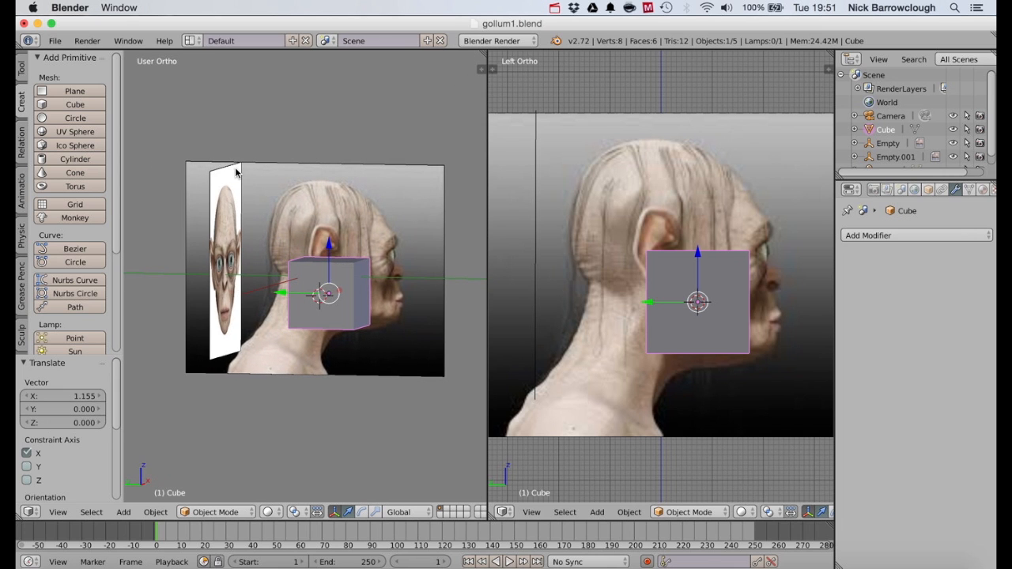
scroll(236, 172, right, 6)
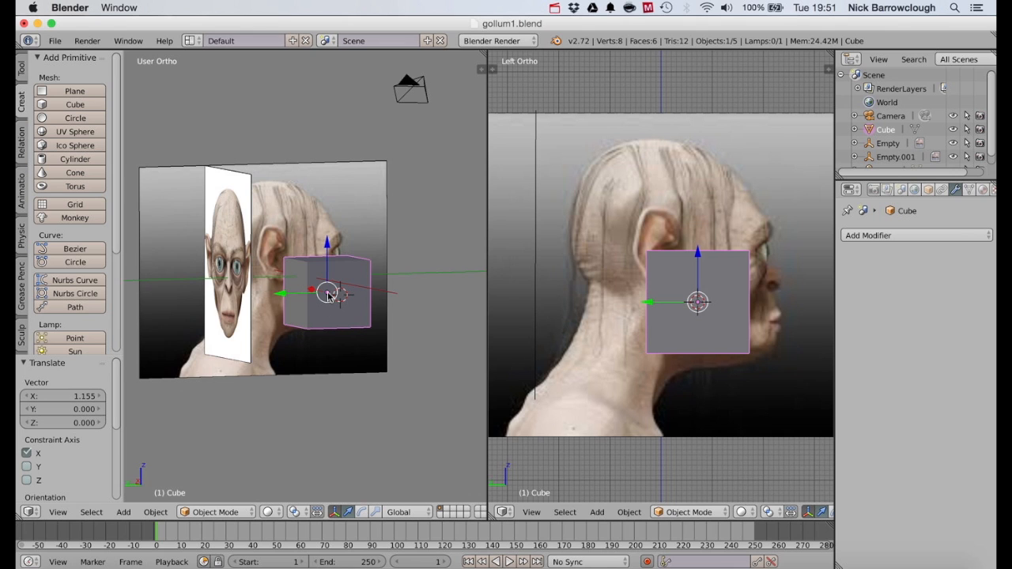
scroll(329, 296, right, 8)
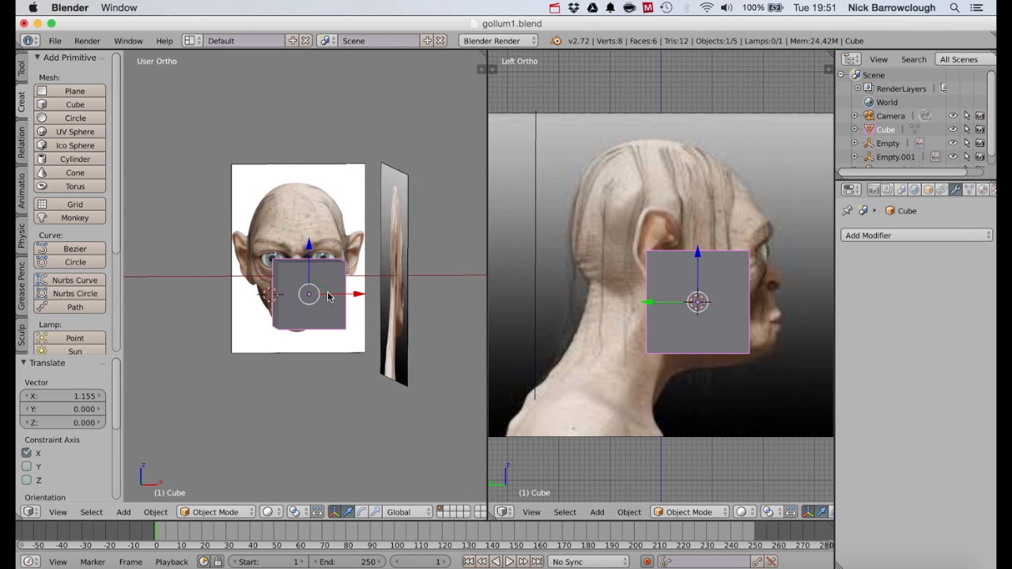
scroll(329, 296, right, 2)
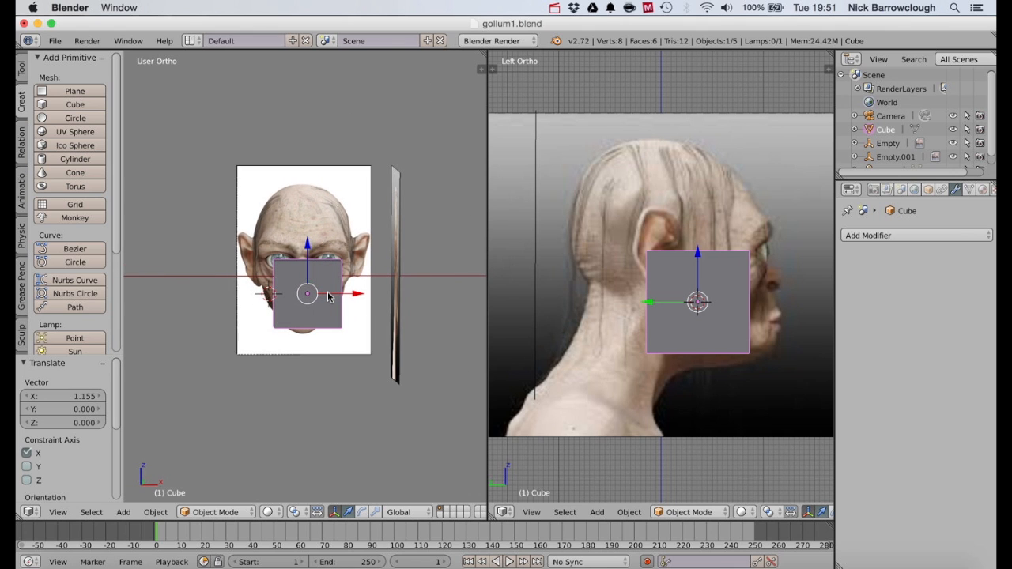
scroll(348, 303, right, 3)
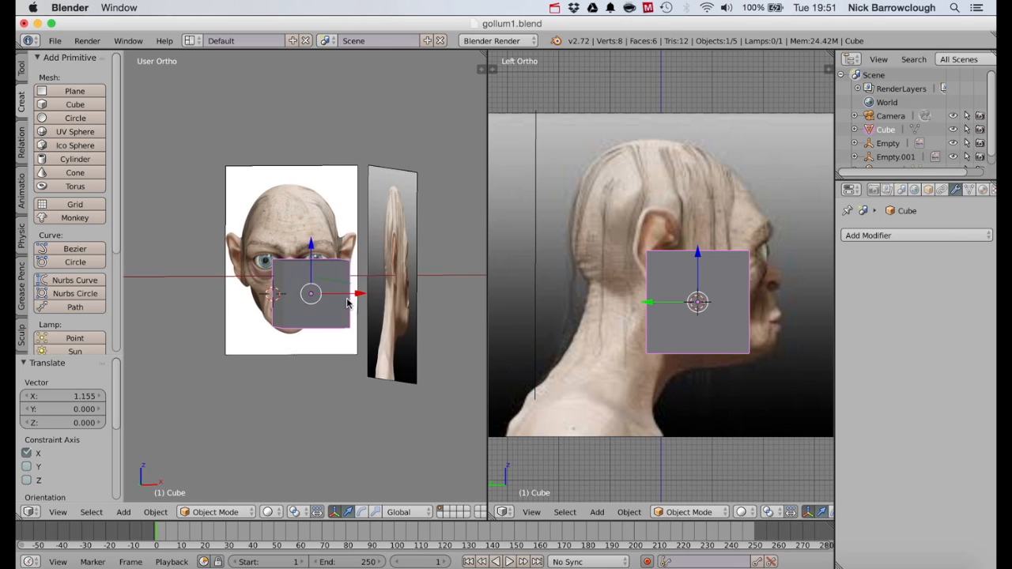
scroll(348, 303, left, 2)
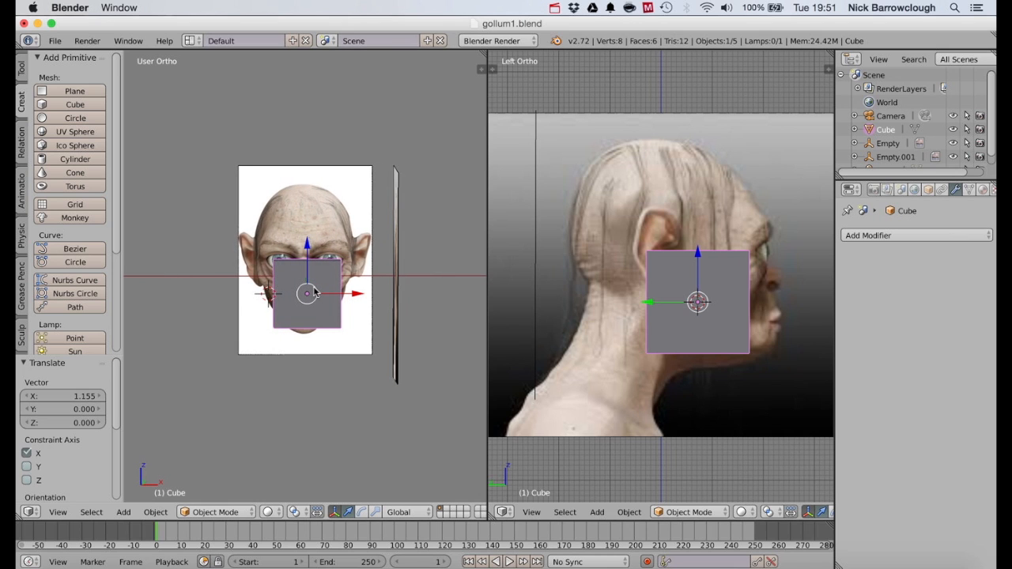
scroll(315, 293, right, 3)
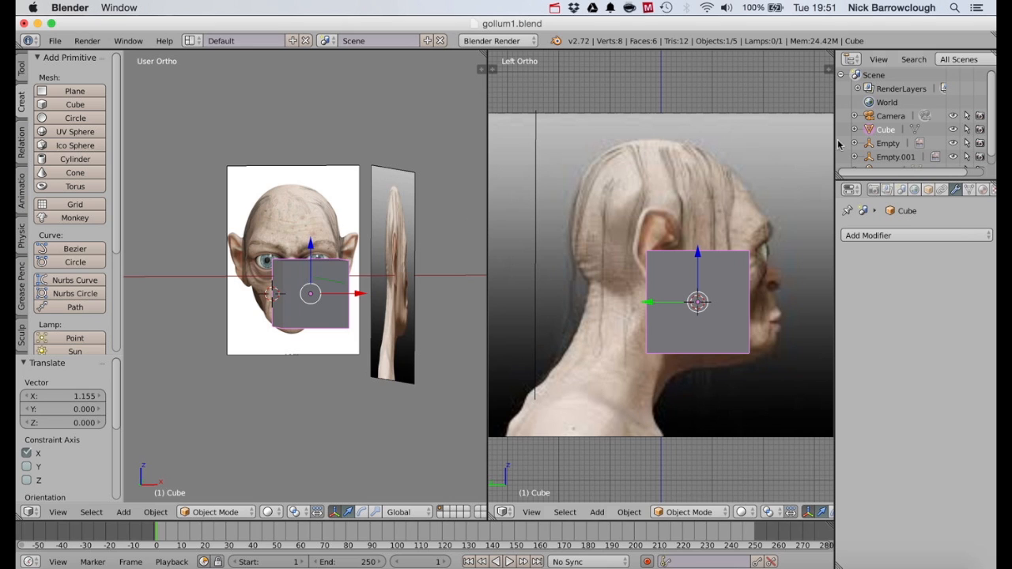
Add a Multiresolution modifier to the cube and subdivide it twice with Catmull-Clark.
click(895, 235)
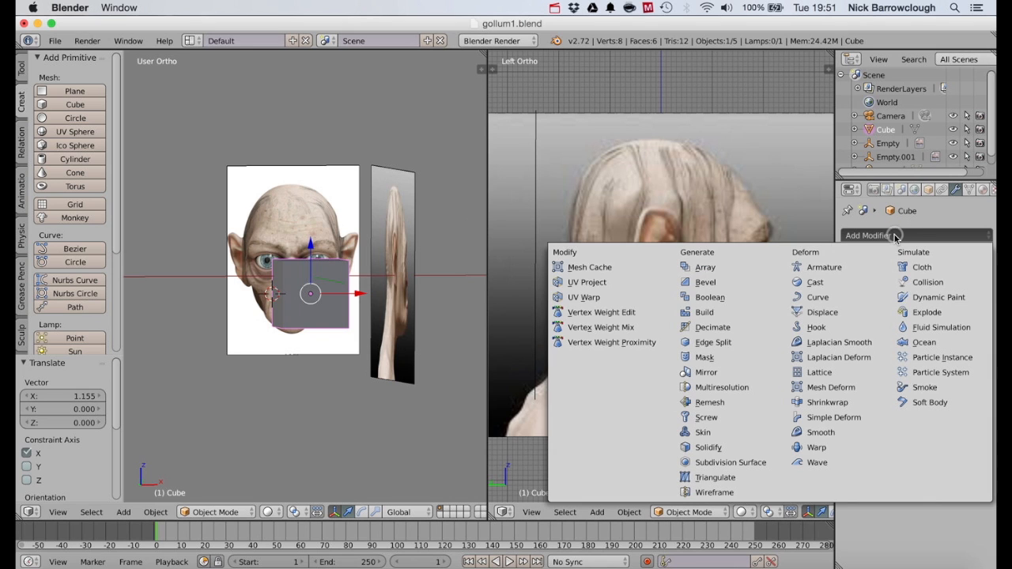
click(726, 388)
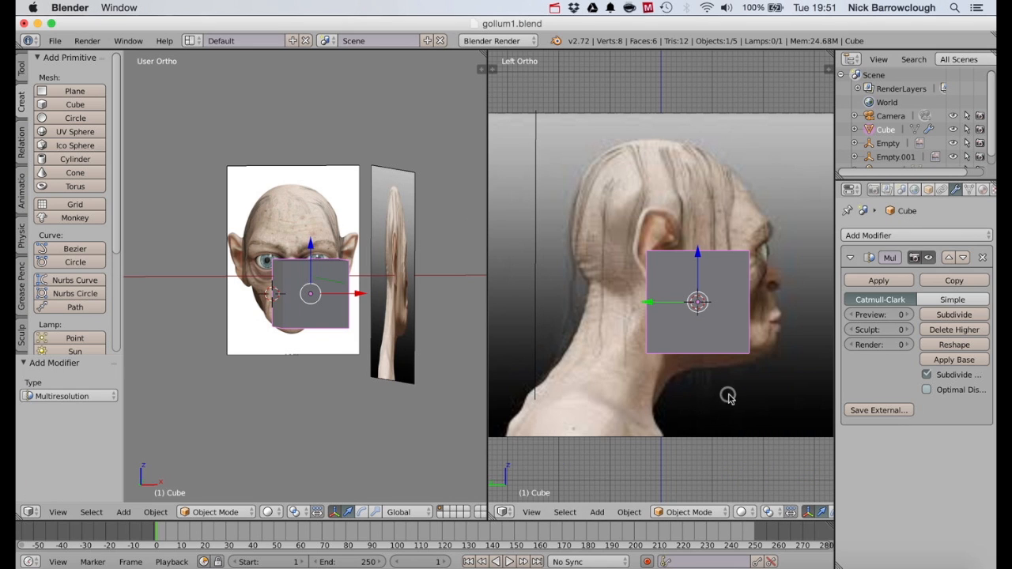
click(956, 316)
click(956, 316)
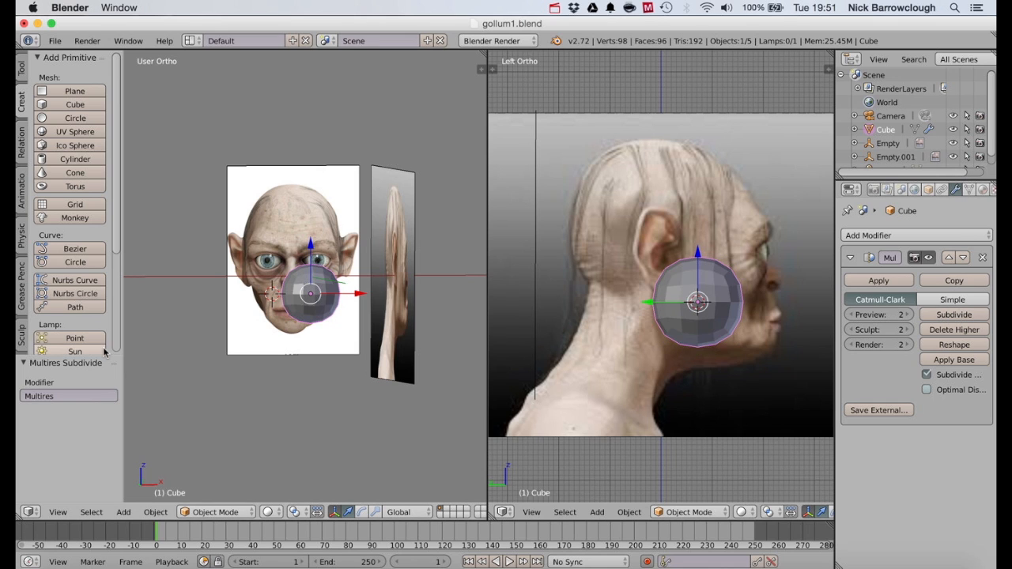
click(210, 512)
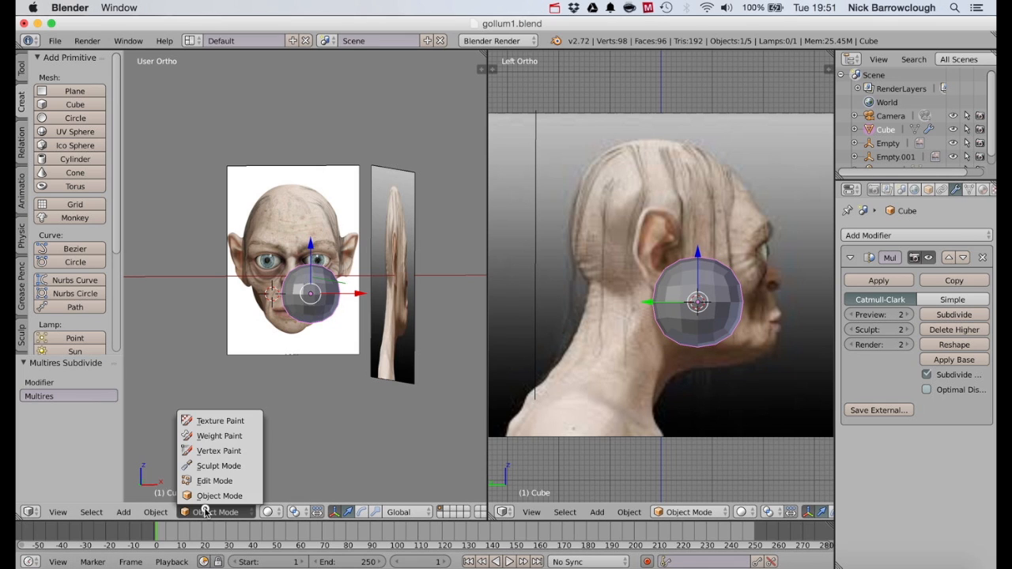
click(215, 467)
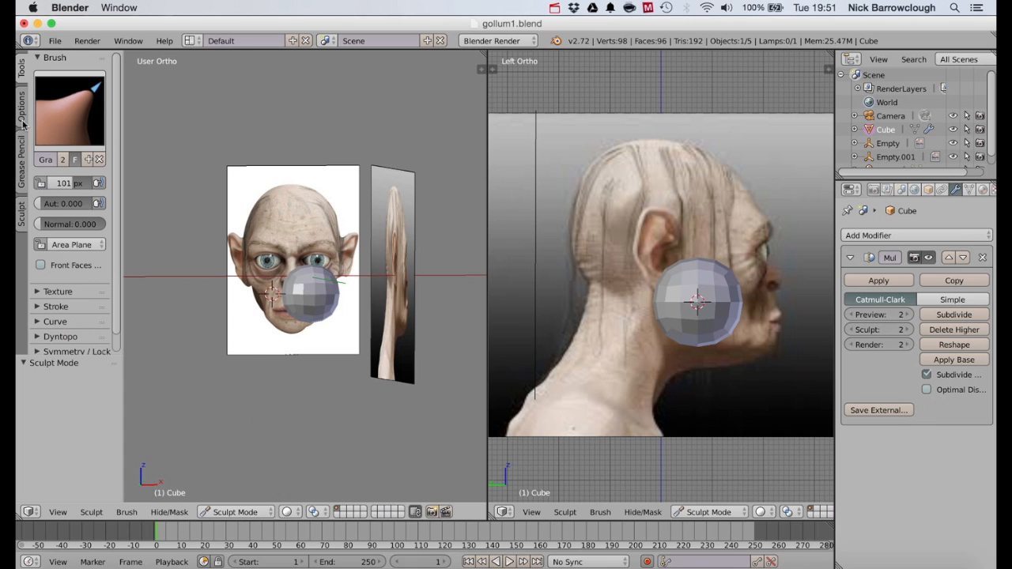
click(51, 105)
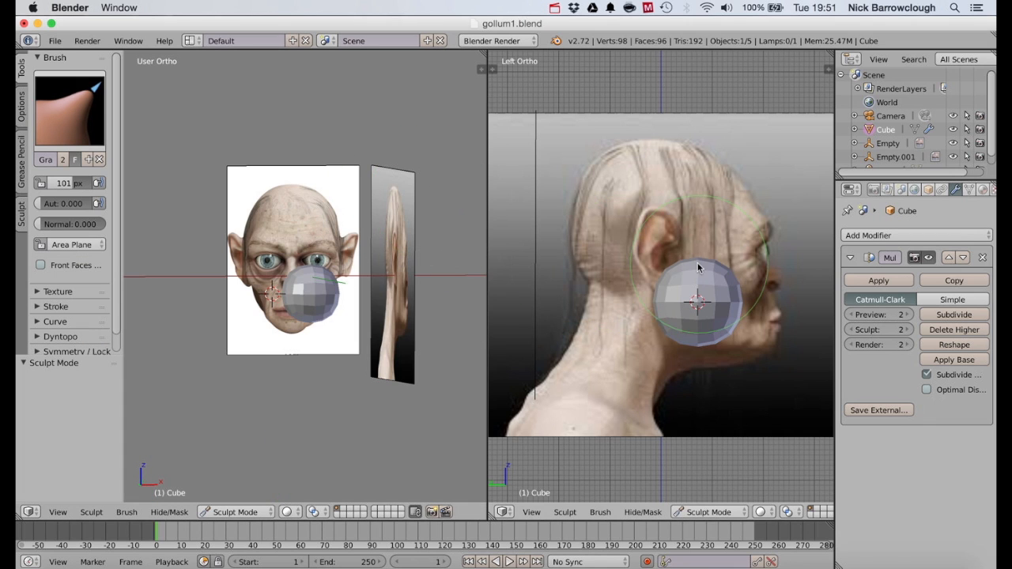
click(212, 512)
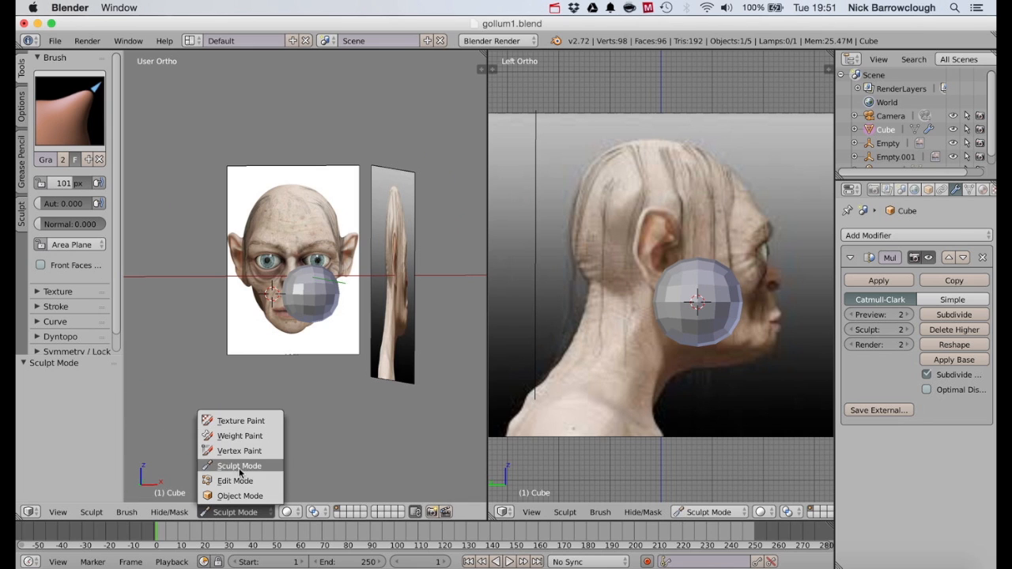
click(241, 496)
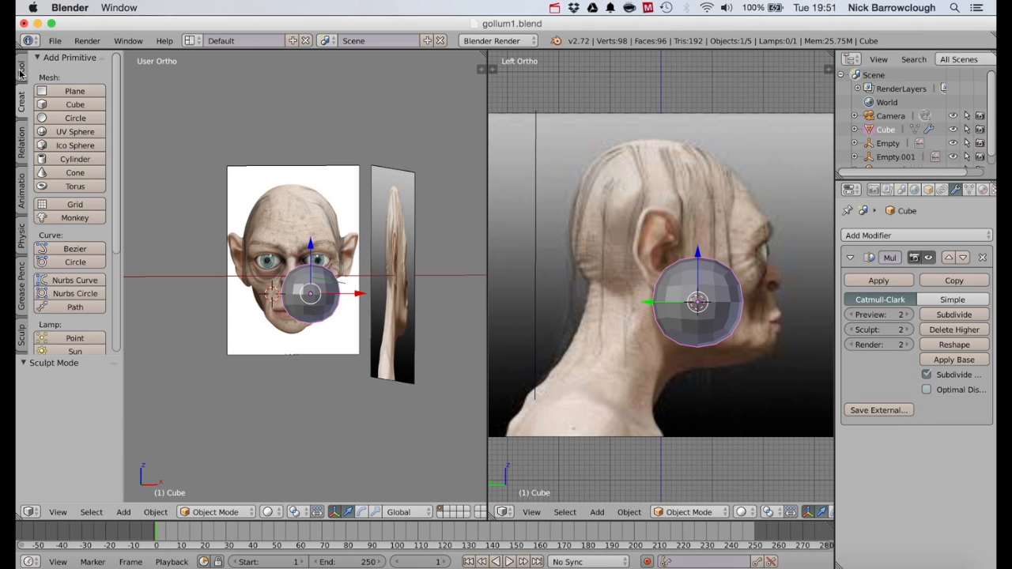
Scale the subdivided cube up uniformly by about 2.2 to approximate the head's size.
click(21, 71)
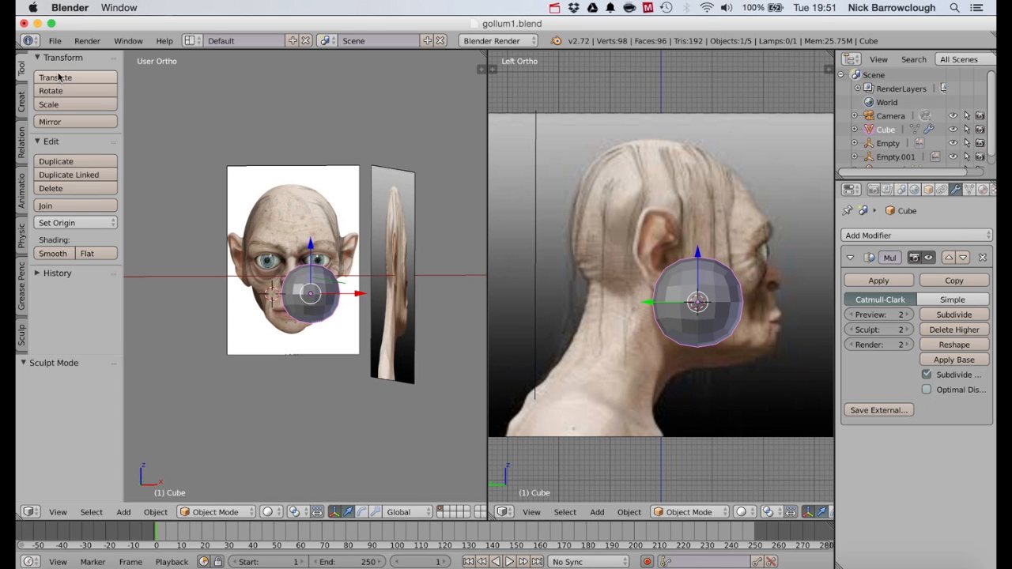
click(53, 103)
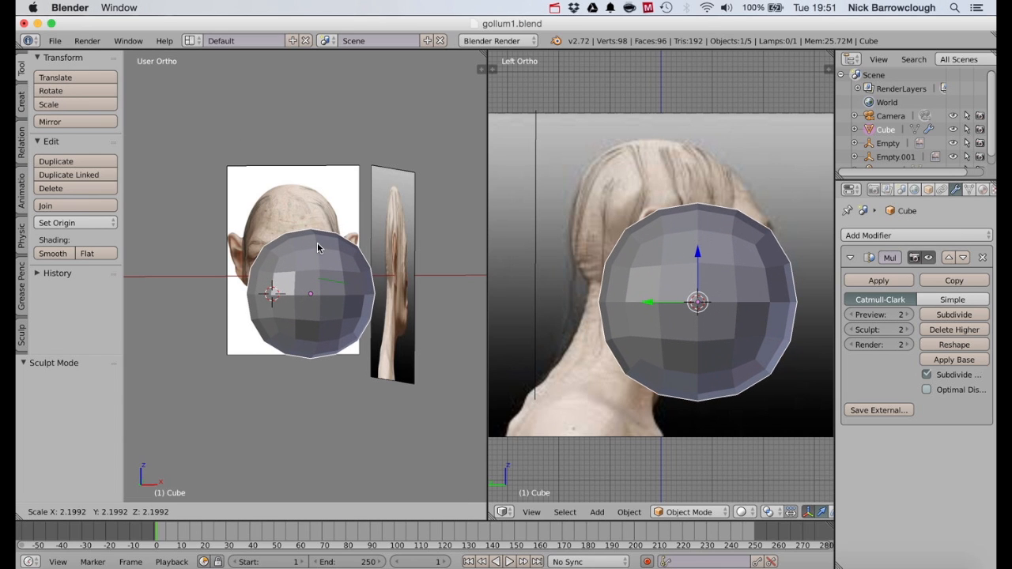
click(318, 248)
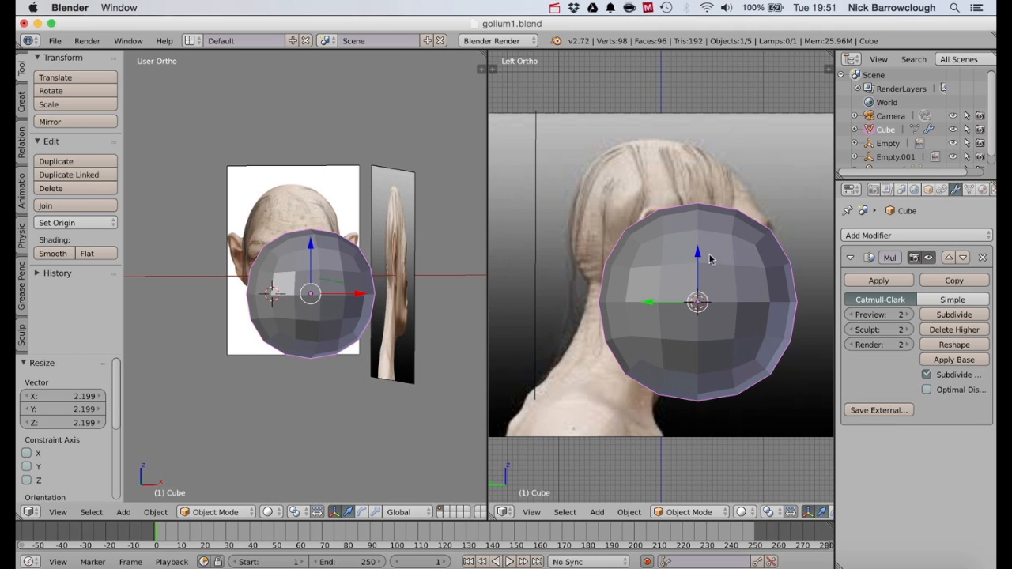
Move the rounded mesh up about 1.32 along Z and back about 0.65 along Y, over the skull in the side reference.
drag(697, 253, 682, 198)
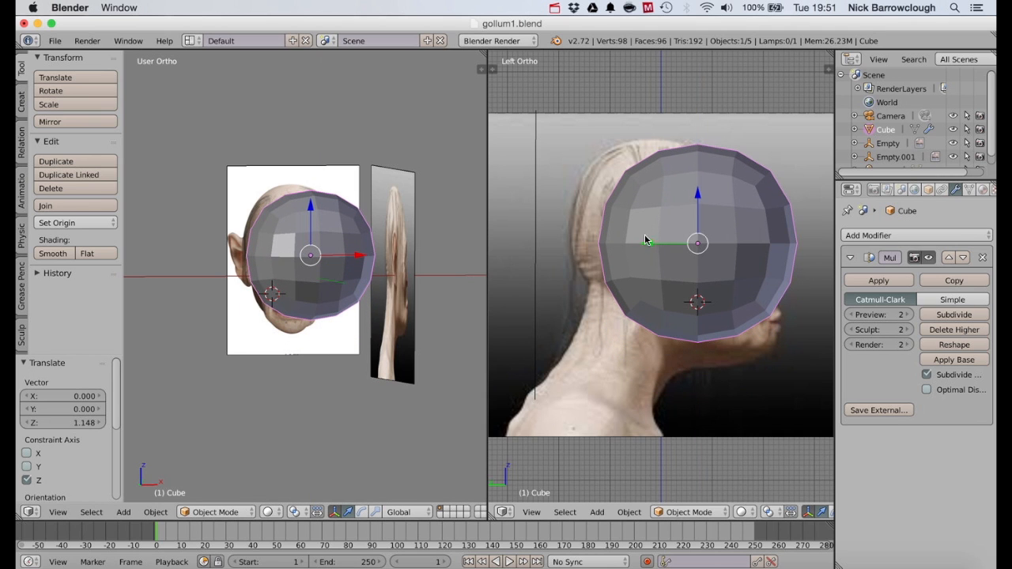
drag(645, 248, 613, 243)
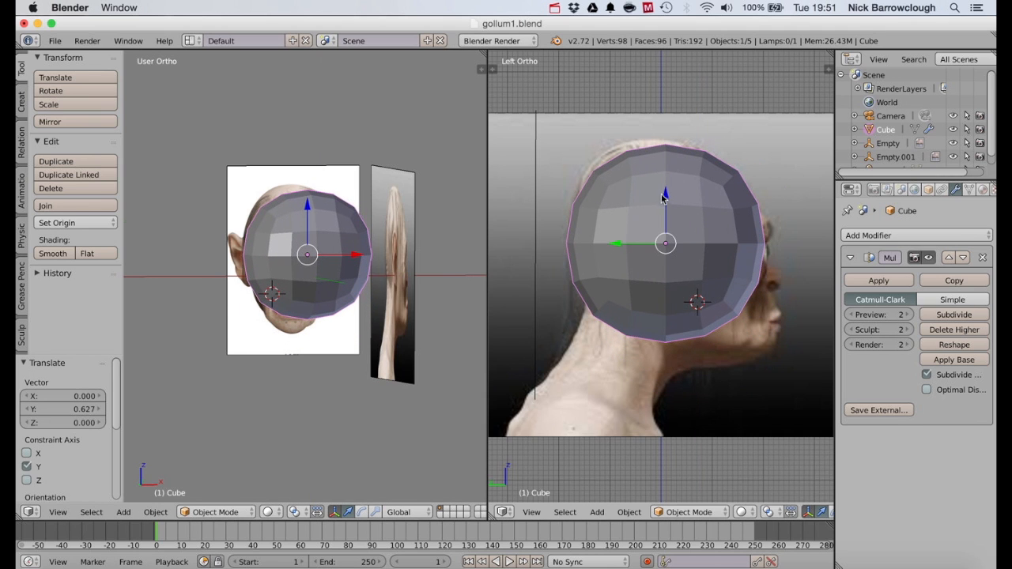
drag(664, 198, 664, 189)
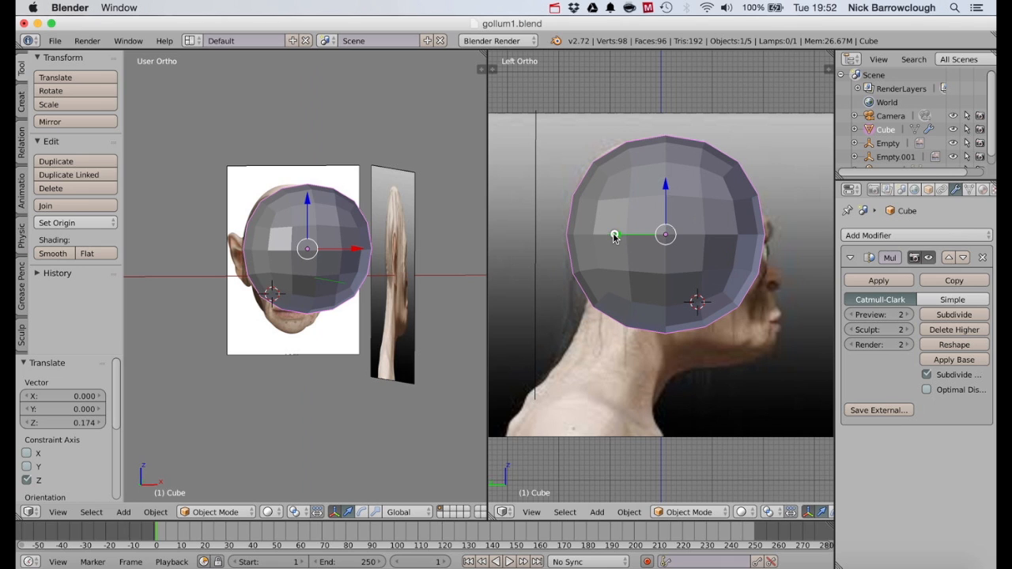
drag(614, 236, 611, 234)
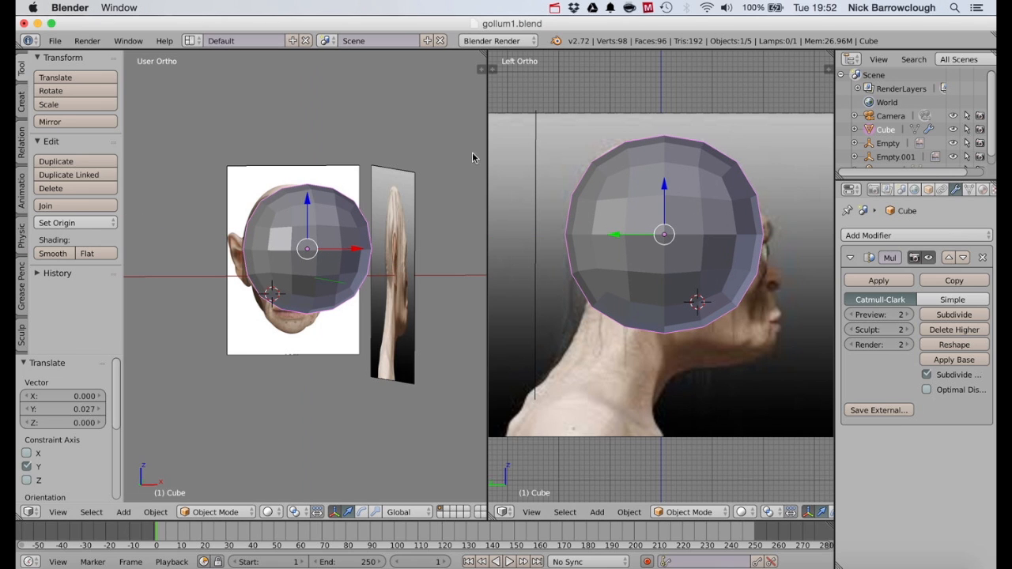
Shift the mesh about -0.28 along X to centre it on the front reference and scale it to about 0.89.
click(62, 77)
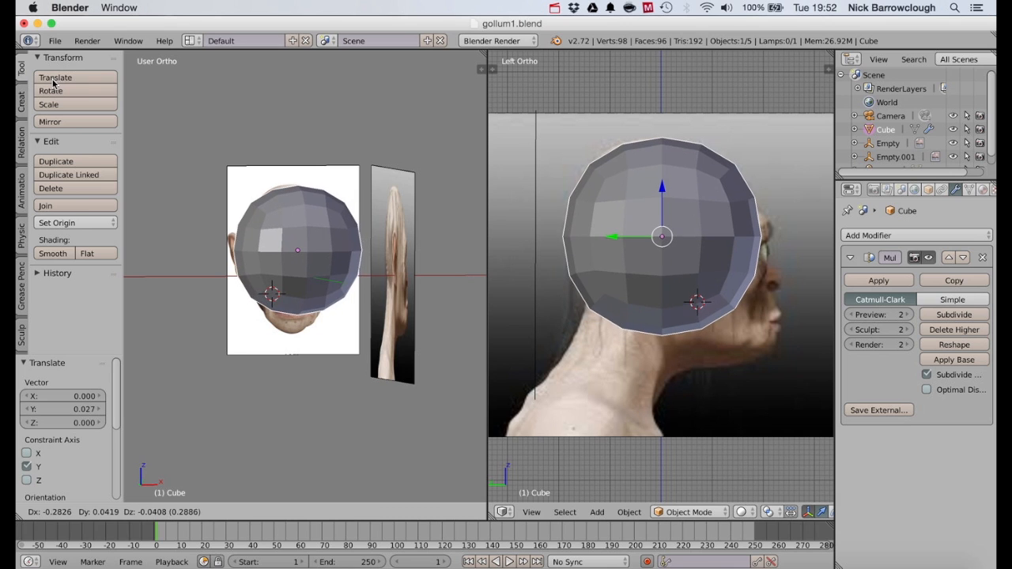
click(50, 79)
click(61, 105)
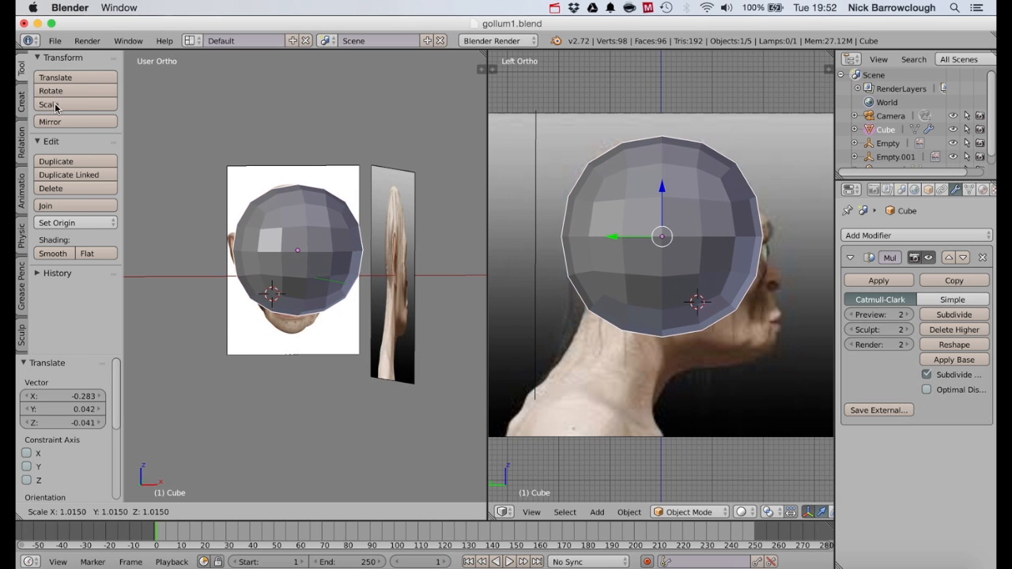
click(127, 68)
Switch to Sculpt Mode and pull the mesh's upper part outward with the Grab brush to follow the skull's side profile.
right_click(224, 516)
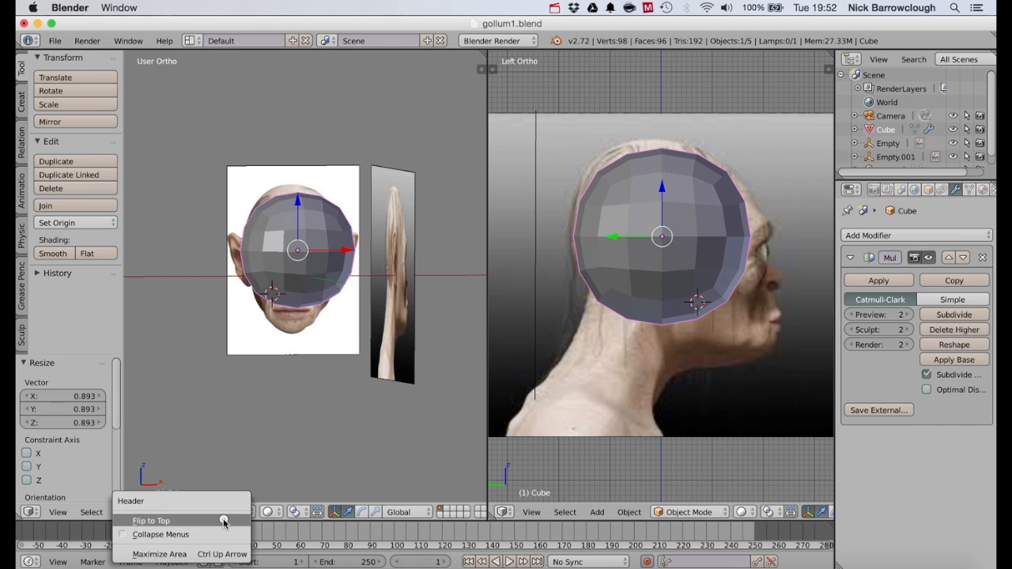
click(212, 513)
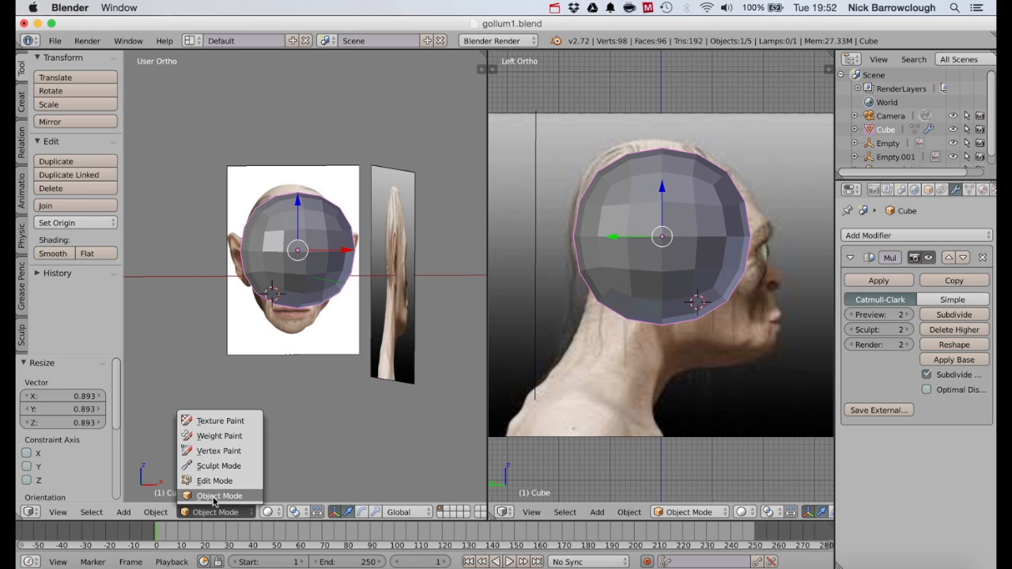
click(214, 469)
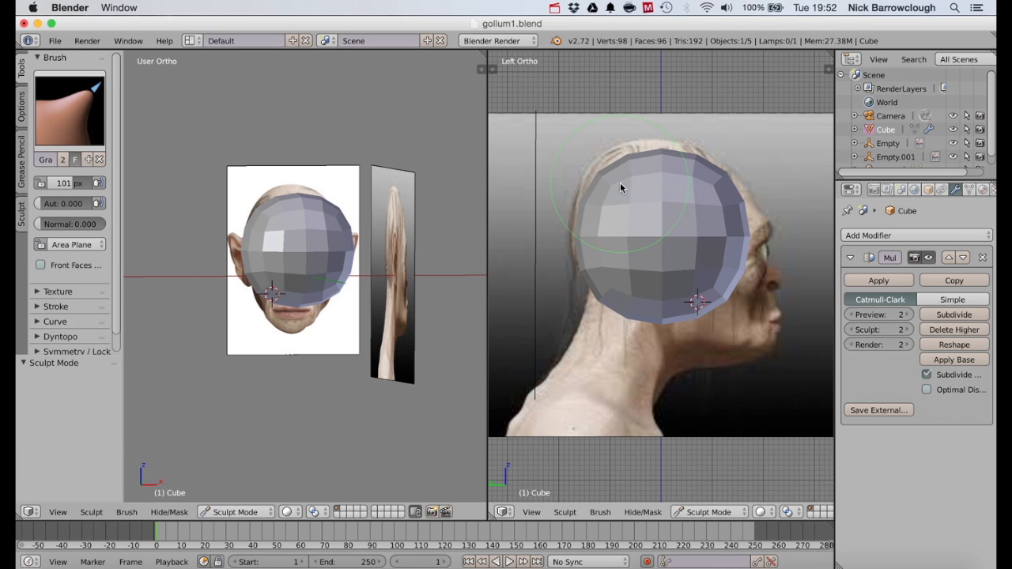
drag(629, 167, 586, 204)
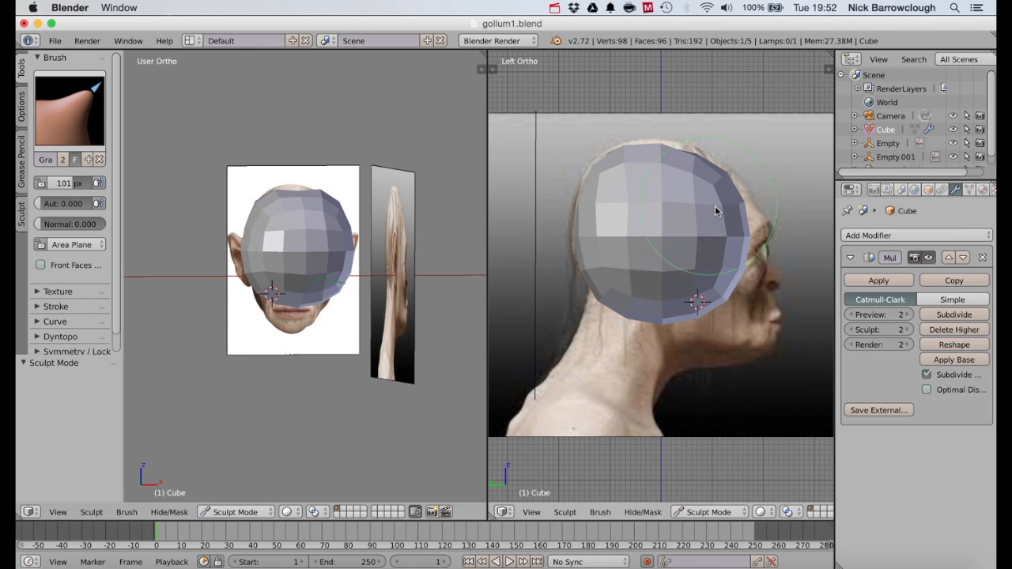
drag(732, 207, 734, 208)
drag(714, 172, 686, 145)
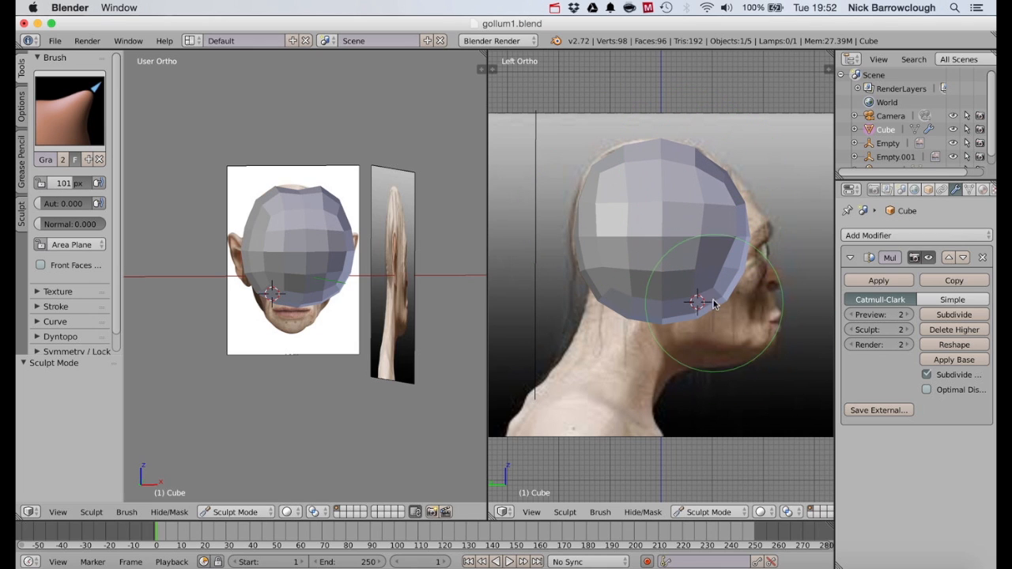
Grab the mesh's lower front and underside out to the jaw, chin and face profile, undoing the last stroke made in the front view.
drag(714, 294, 764, 336)
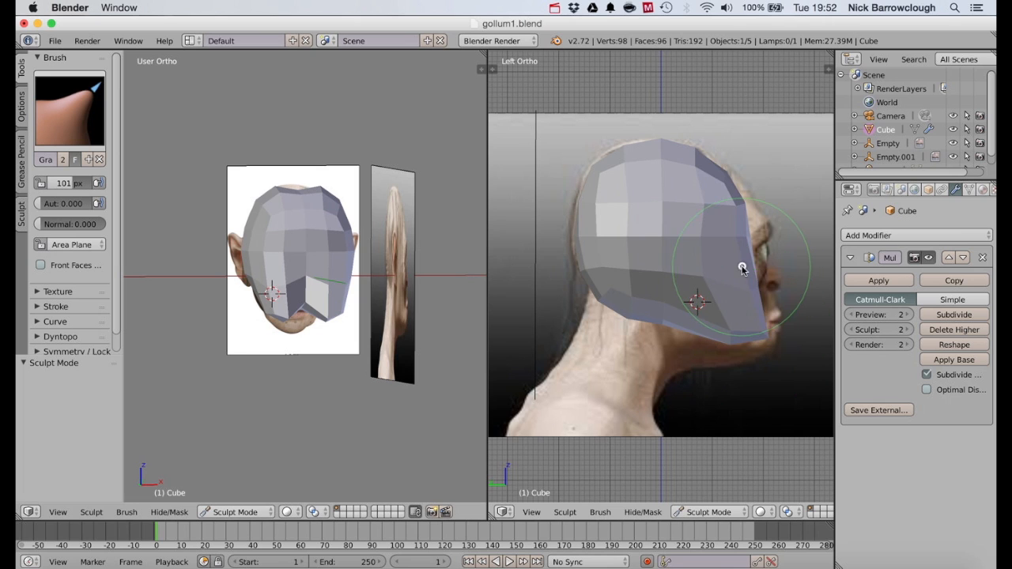
drag(753, 267, 757, 268)
drag(678, 321, 681, 341)
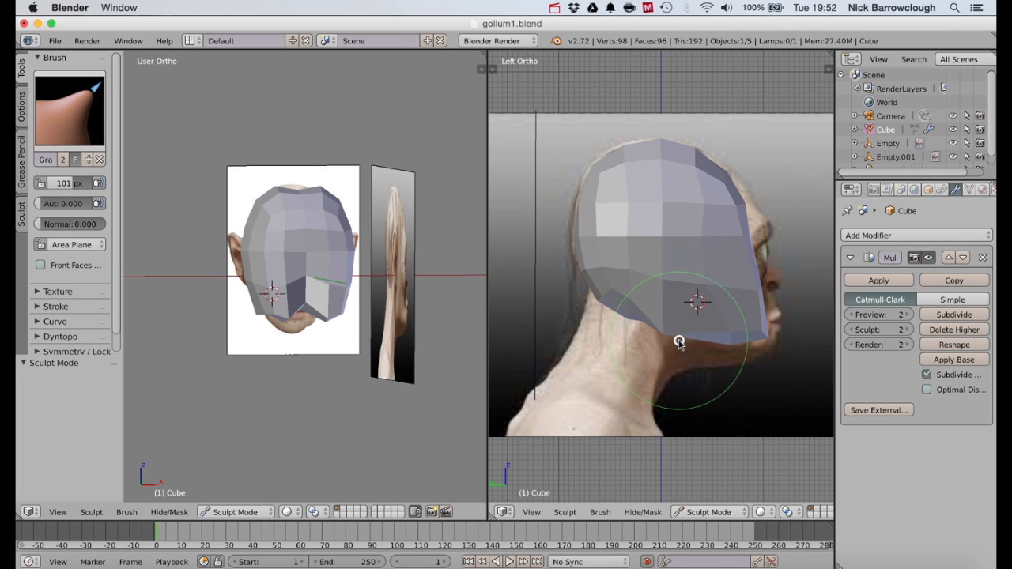
drag(624, 301, 603, 302)
drag(720, 336, 721, 345)
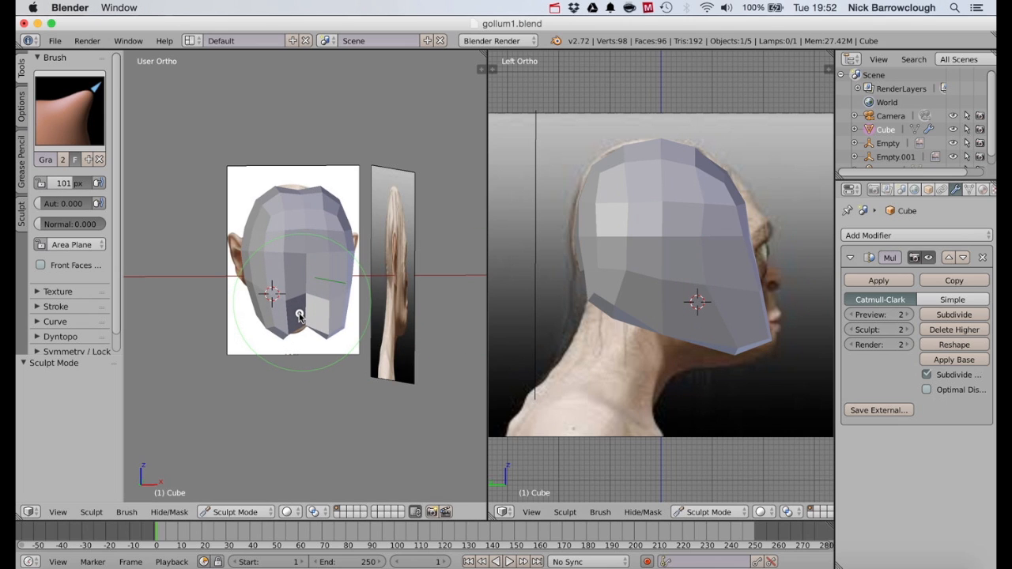
drag(296, 321, 275, 333)
key(ctrl+z)
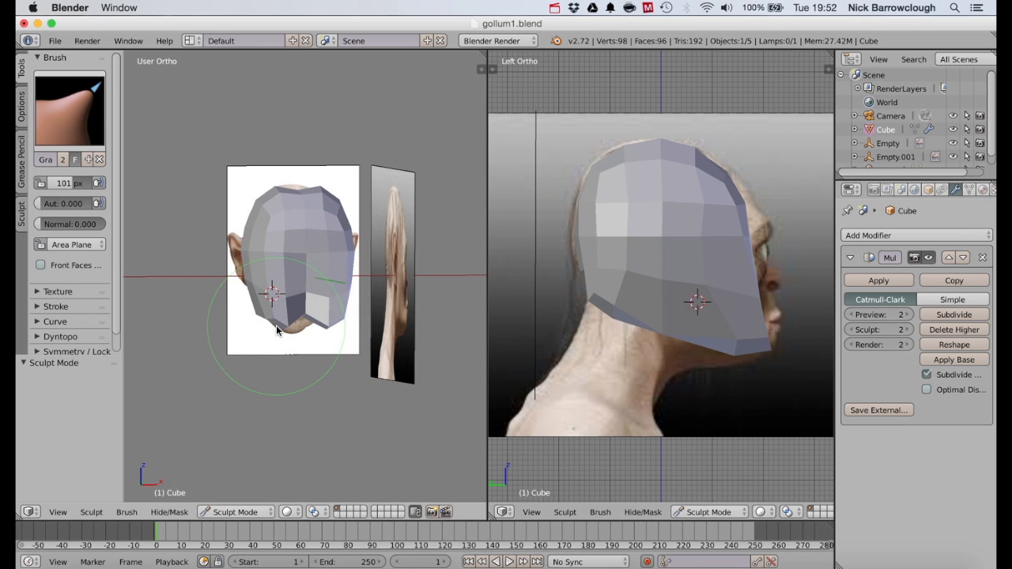
Set the Grab brush radius to 98 px with the split chin area viewed at an angle.
scroll(277, 330, up, 2)
mouse_move(229, 404)
middle_down()
mouse_move(255, 354)
mouse_move(305, 308)
mouse_move(276, 333)
middle_up()
key(f)
click(285, 385)
key(f)
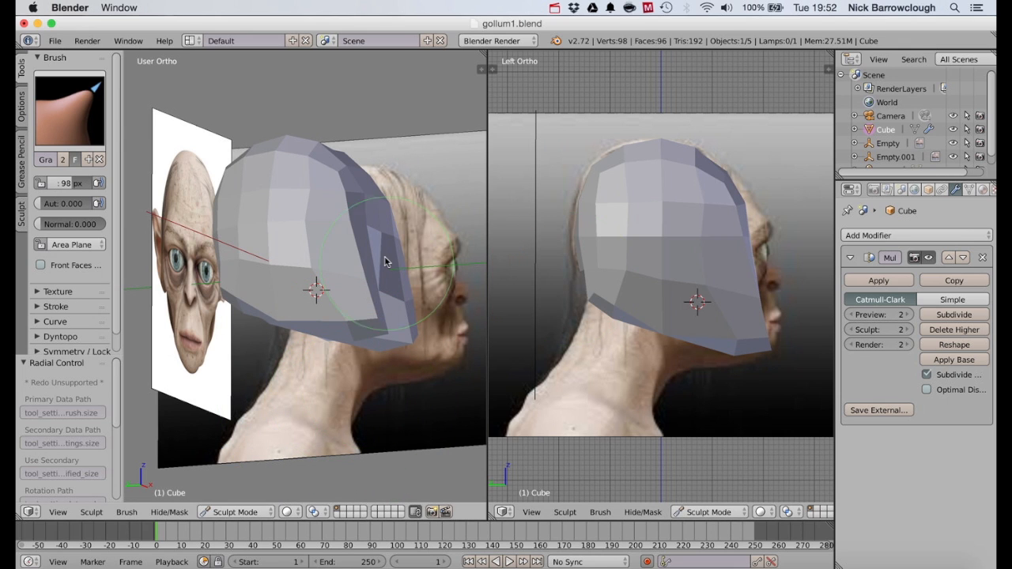
Undo the latest sculpt strokes on the jaw.
key(super+z)
key(super+z)
key(super+z)
key(super+z)
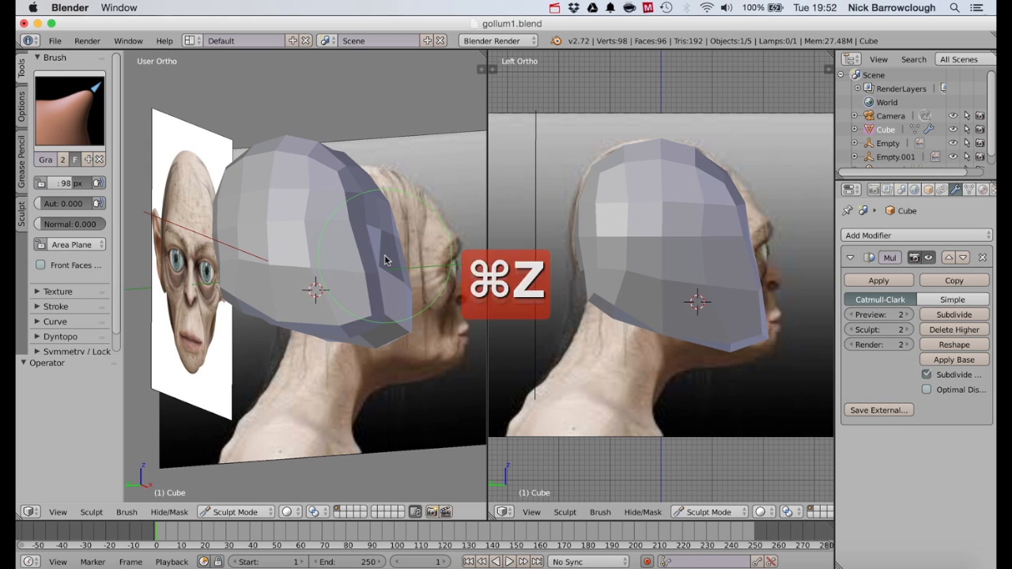
Undo the remaining Grab strokes on the jaw, face and skull, back to the original rounded mesh.
key(super+z)
middle_drag(439, 244, 348, 269)
key(super+z)
key(super+z)
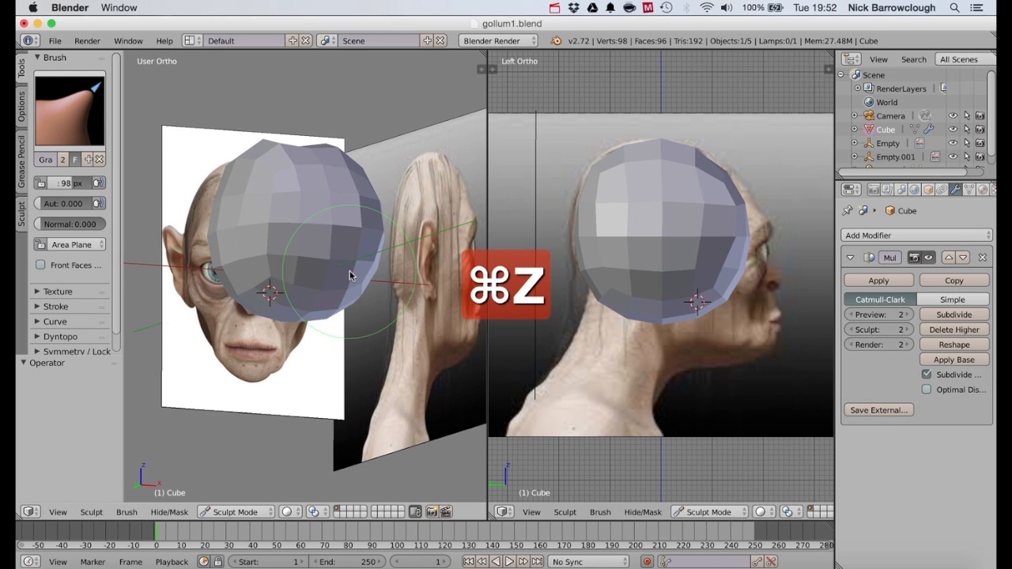
scroll(349, 271, down, 2)
scroll(349, 270, right, 5)
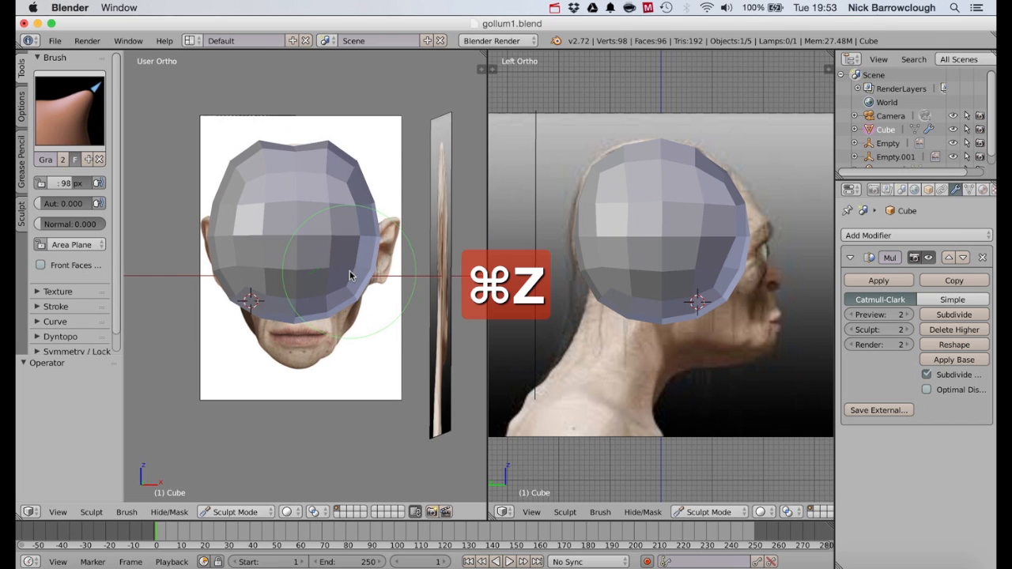
key(super+z)
key(super+z)
key(super+z)
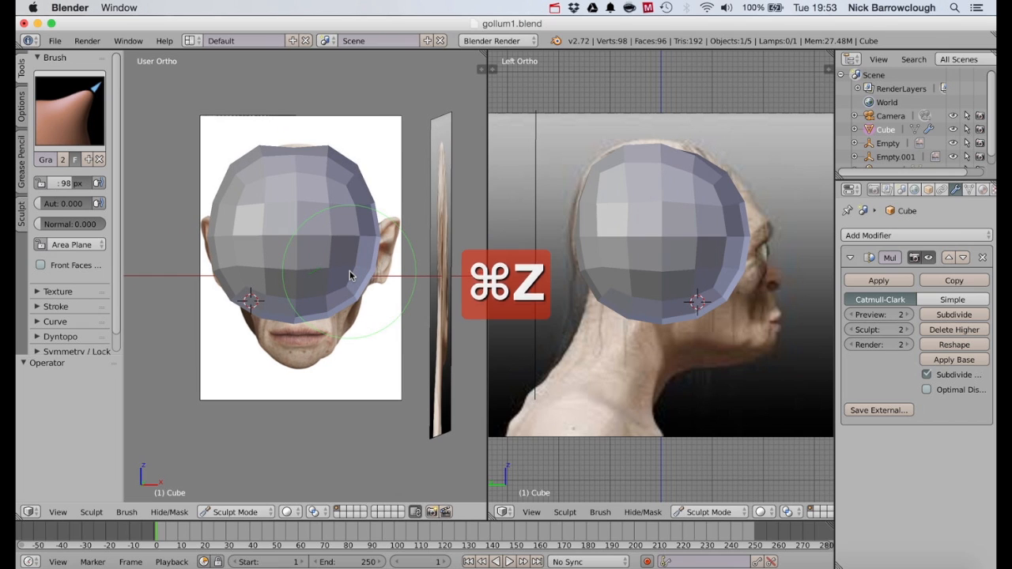
key(super+z)
key(super+z)
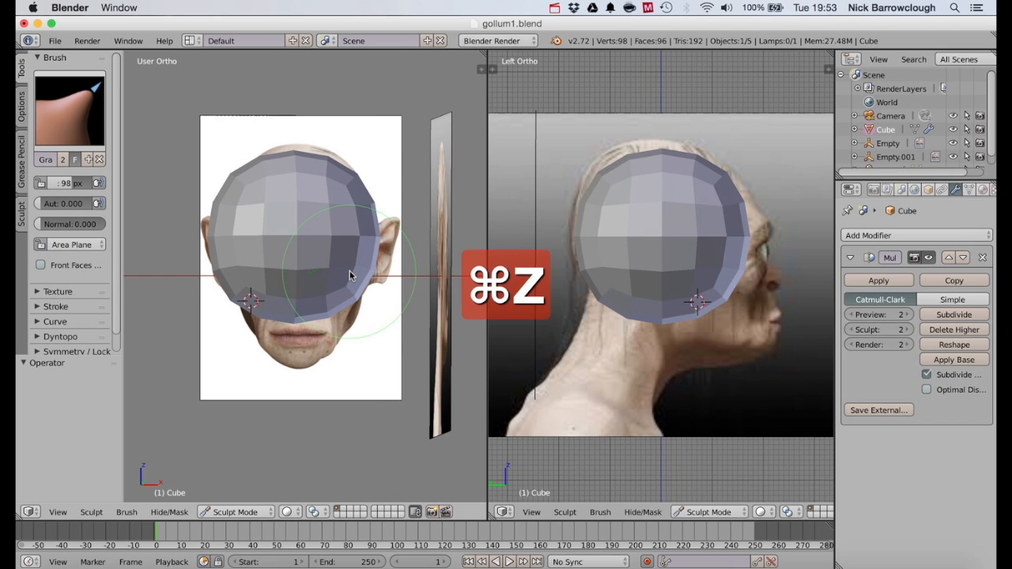
Enlarge the Grab brush radius to 200 px and pull the mesh's lower end down to the chin in the front reference.
key(f)
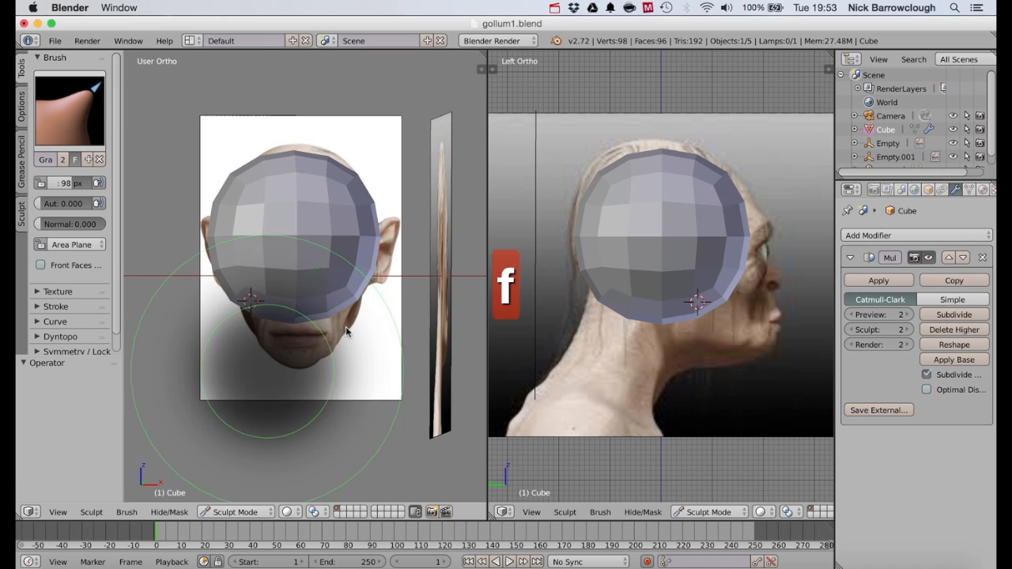
click(345, 326)
drag(286, 314, 288, 345)
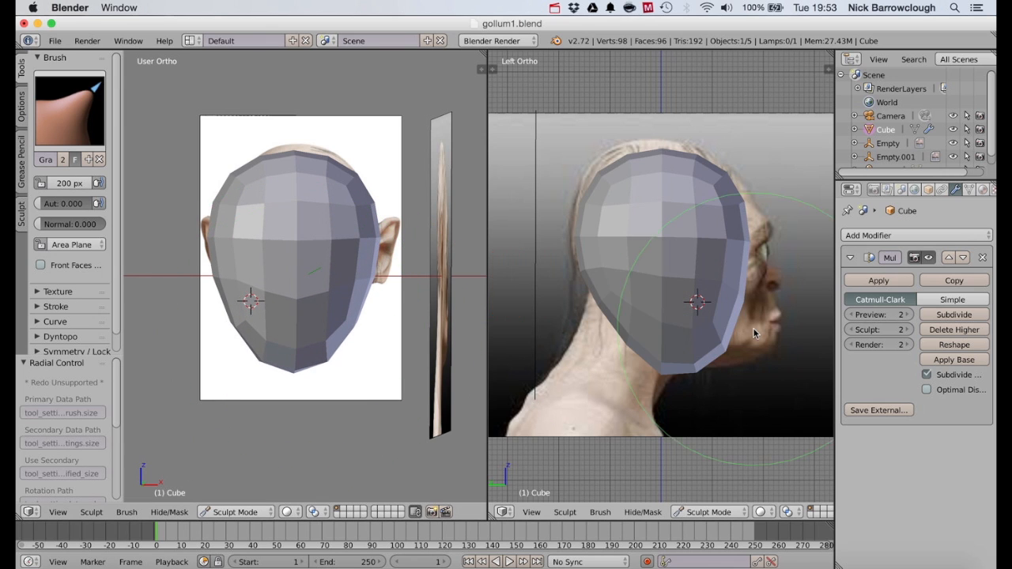
Grab the lower face and forehead forward, and the crown and back of the skull outward, to follow the side profile.
drag(731, 321, 754, 320)
drag(737, 220, 750, 218)
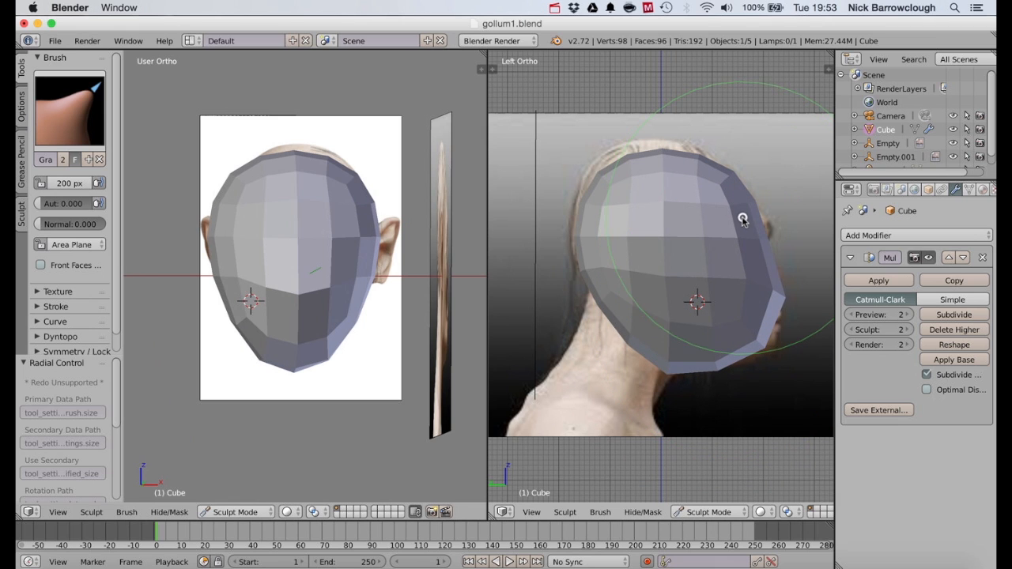
mouse_move(652, 170)
mouse_down()
mouse_move(644, 163)
mouse_move(677, 150)
mouse_up()
drag(588, 210, 584, 208)
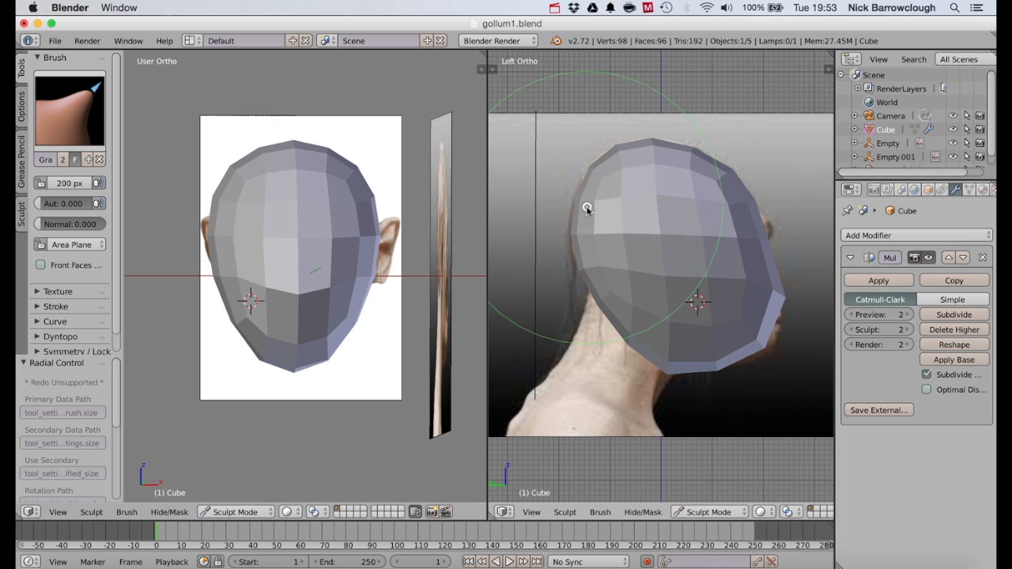
Reduce the Grab brush radius to 108 px and push the mesh in behind the jaw, along the neck and jawline.
key(f)
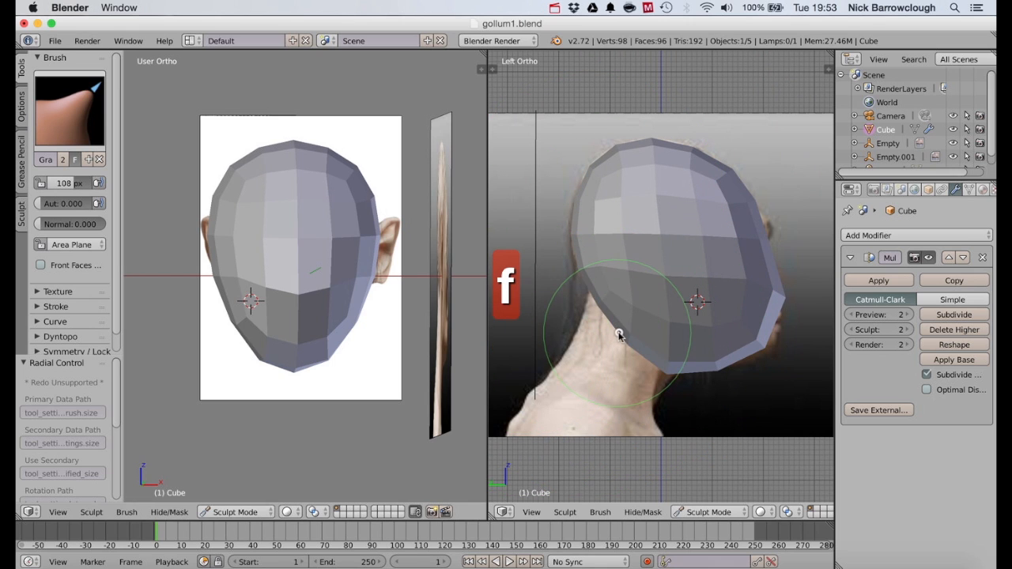
drag(617, 312, 619, 309)
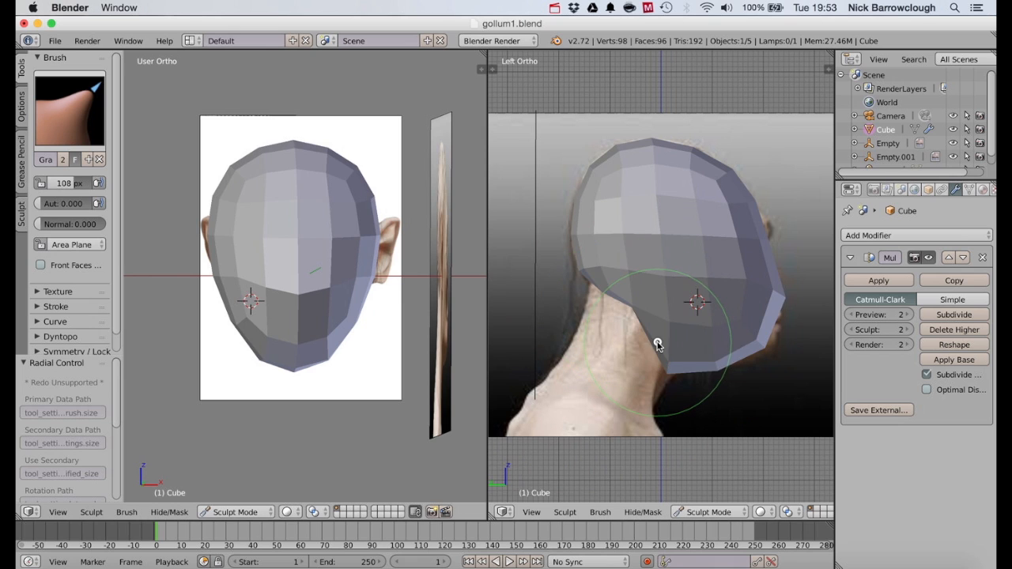
mouse_move(659, 345)
mouse_down()
mouse_move(674, 328)
mouse_move(669, 355)
mouse_move(661, 352)
mouse_move(734, 355)
mouse_move(721, 368)
mouse_move(673, 357)
mouse_move(675, 369)
mouse_move(667, 356)
mouse_up()
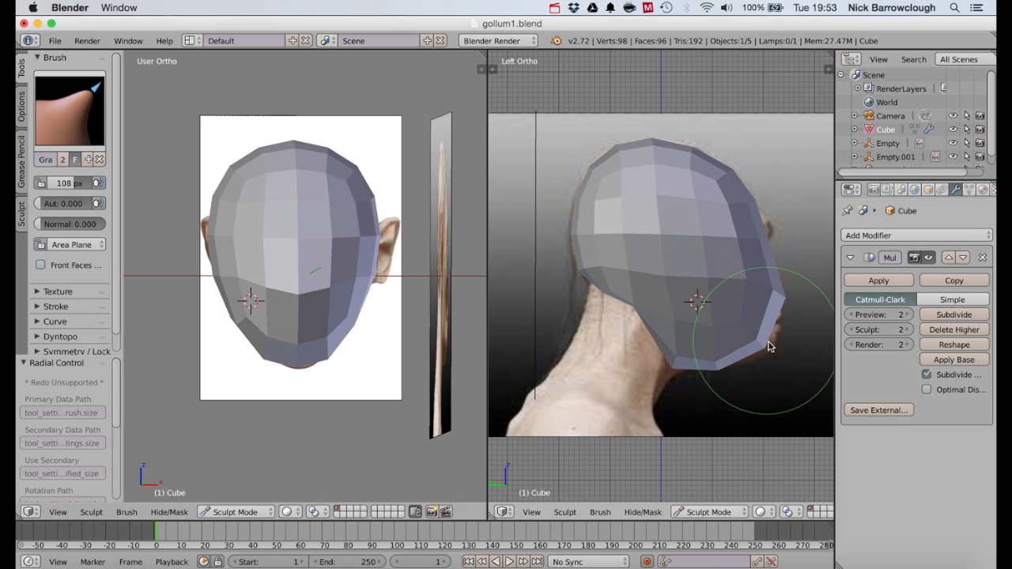
Shape the chin, front of the face and brow with the Grab brush to match the side reference's profile.
mouse_move(764, 351)
mouse_down()
mouse_move(784, 290)
mouse_move(757, 293)
mouse_move(775, 290)
mouse_move(772, 276)
mouse_up()
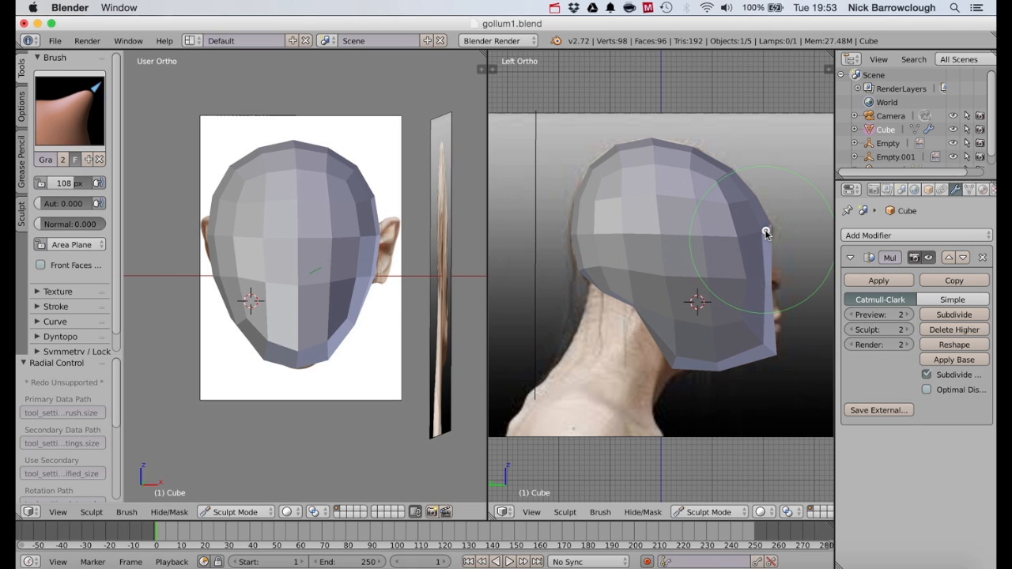
drag(766, 231, 766, 229)
drag(745, 195, 742, 192)
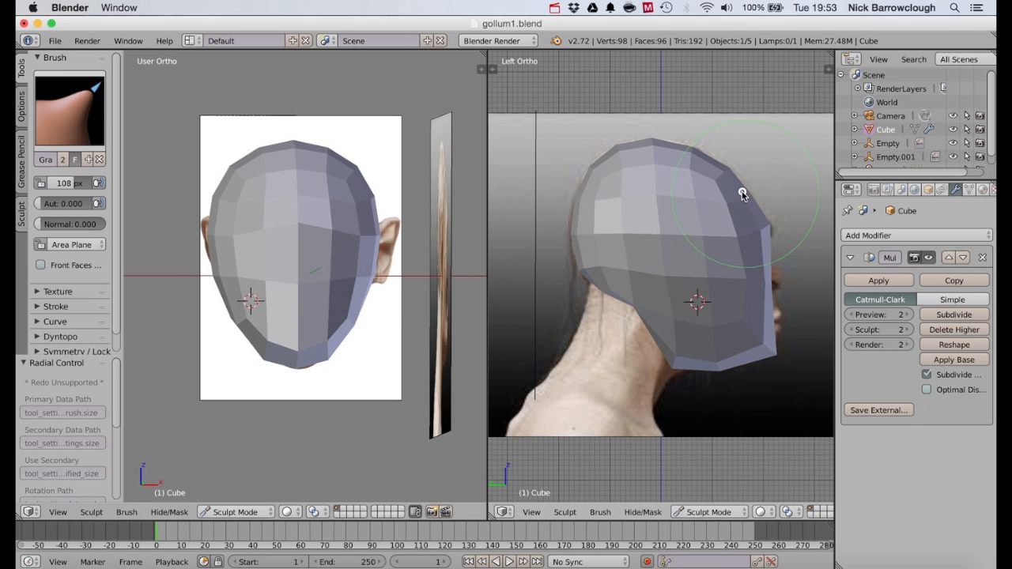
mouse_move(765, 226)
mouse_down()
mouse_move(736, 228)
mouse_move(764, 224)
mouse_up()
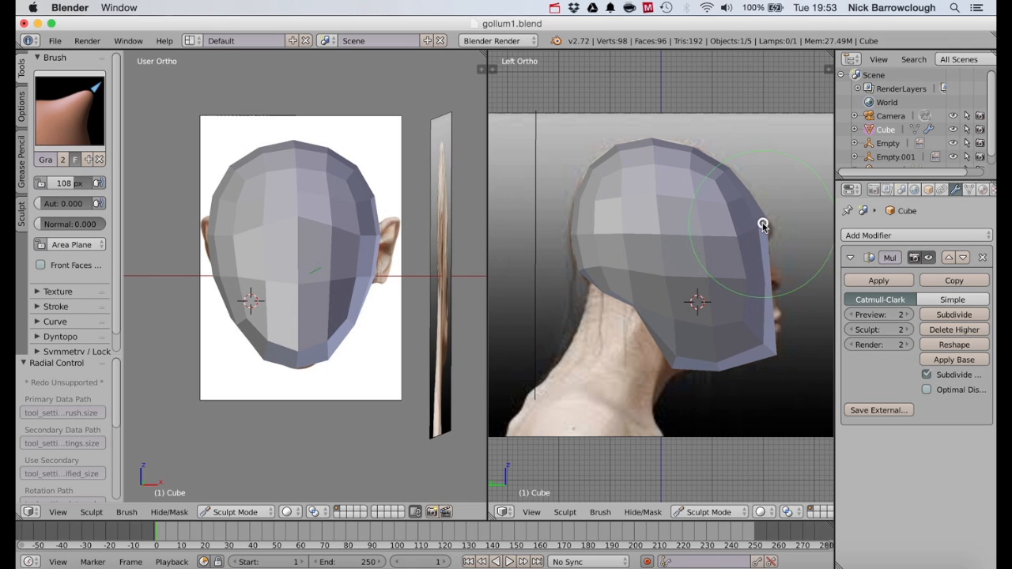
mouse_move(775, 350)
mouse_down()
mouse_move(761, 340)
mouse_move(771, 350)
mouse_up()
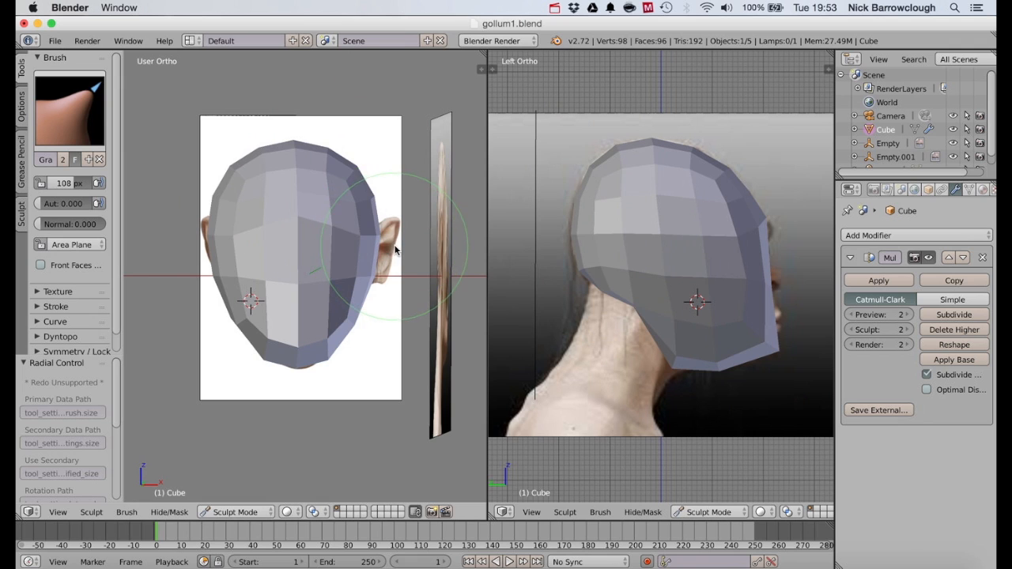
Set the Grab brush radius to 178 px and push the sides of the head inward at ear level.
key(f)
click(418, 233)
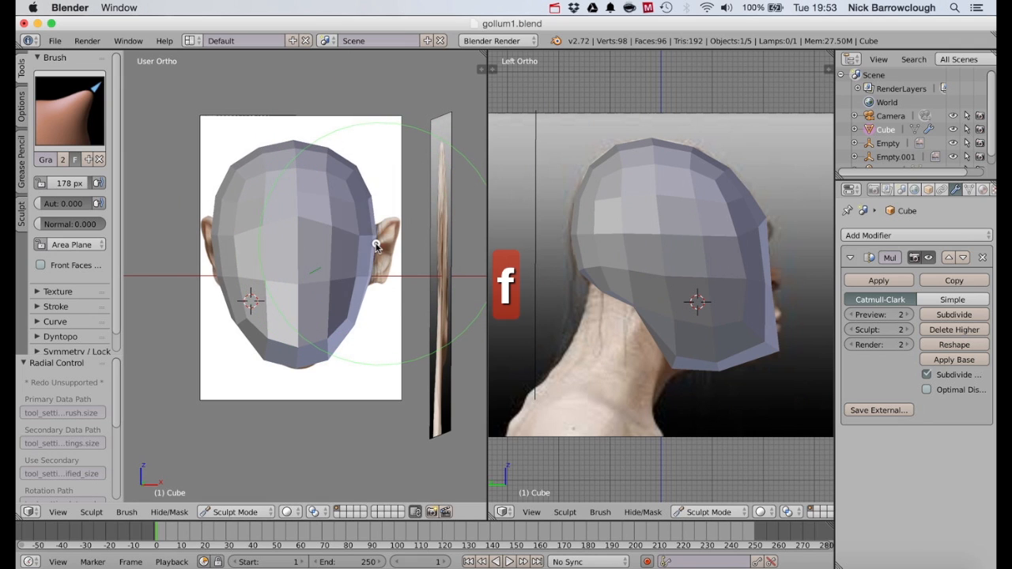
drag(377, 246, 369, 244)
Set the Grab brush radius to 88 px and adjust the jaw and chin outline against the front reference.
key(f)
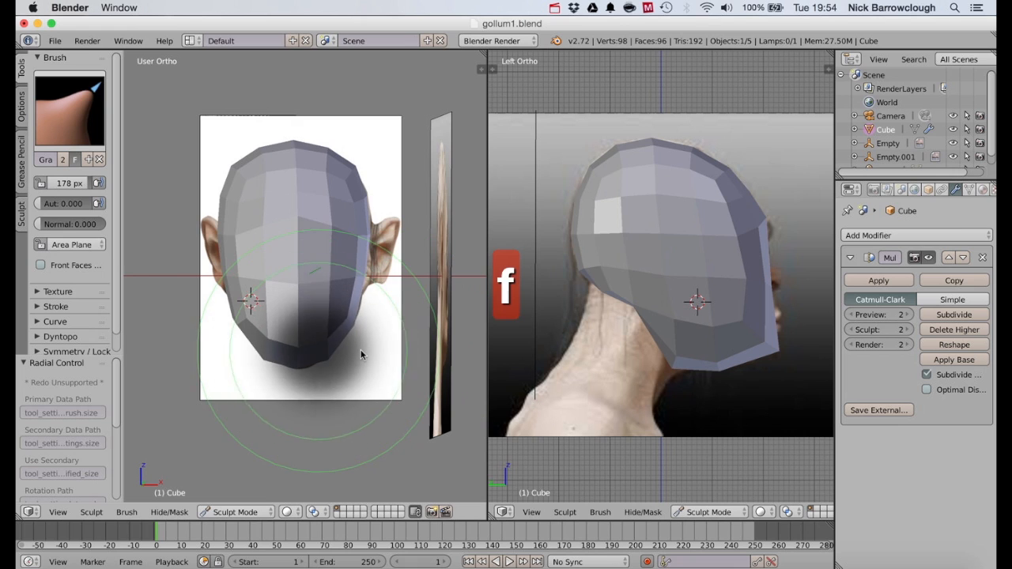
click(354, 348)
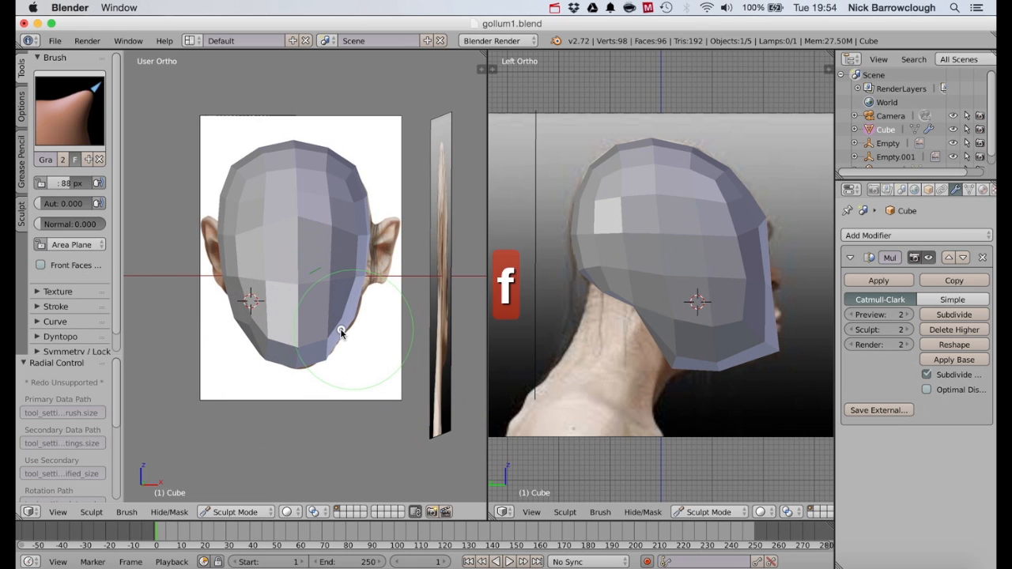
drag(340, 332, 322, 362)
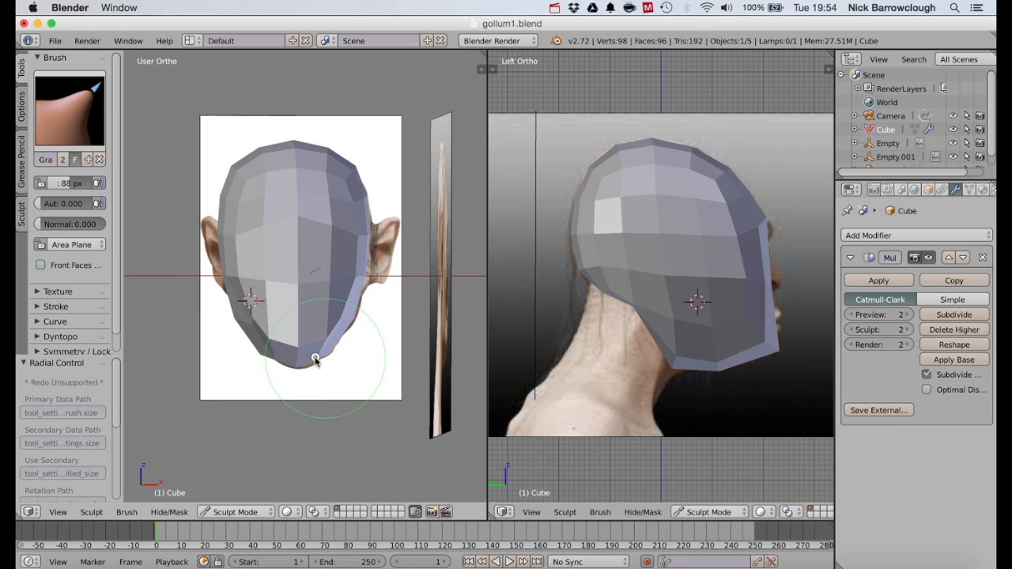
Switch to the front view and Object Mode, and move the head 0.257 along X to centre it on the front reference.
scroll(314, 360, right, 5)
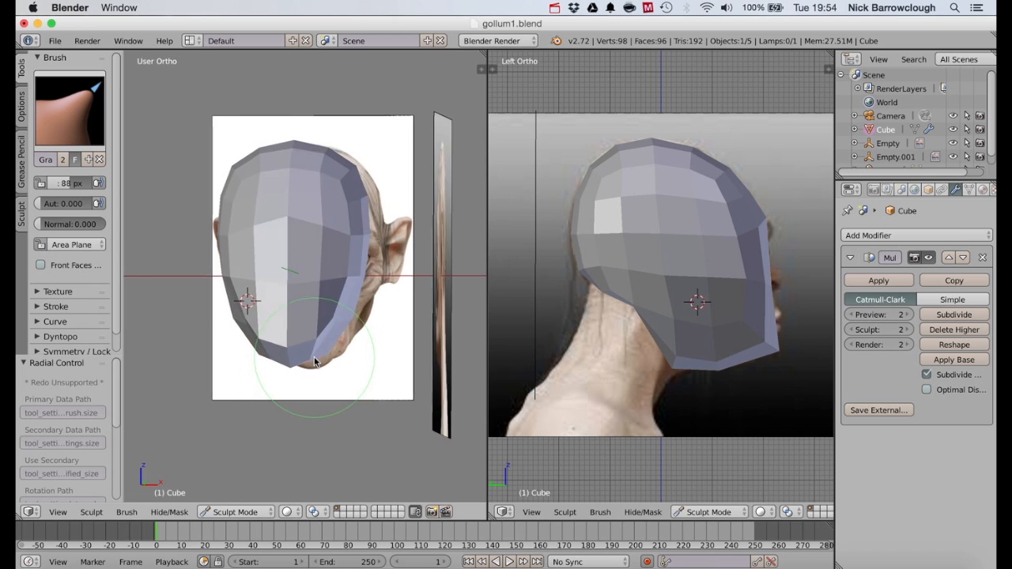
scroll(314, 360, left, 3)
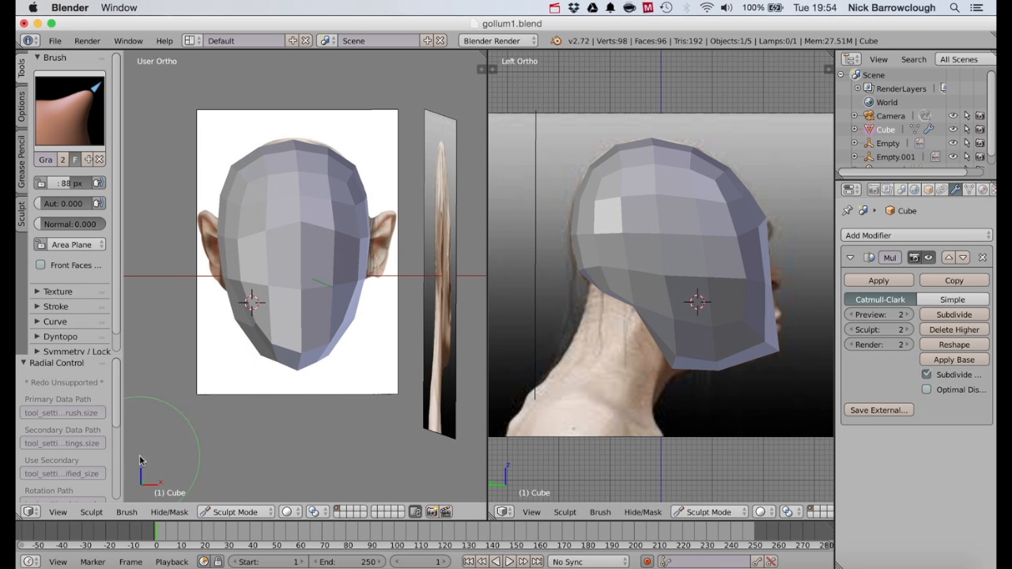
click(69, 515)
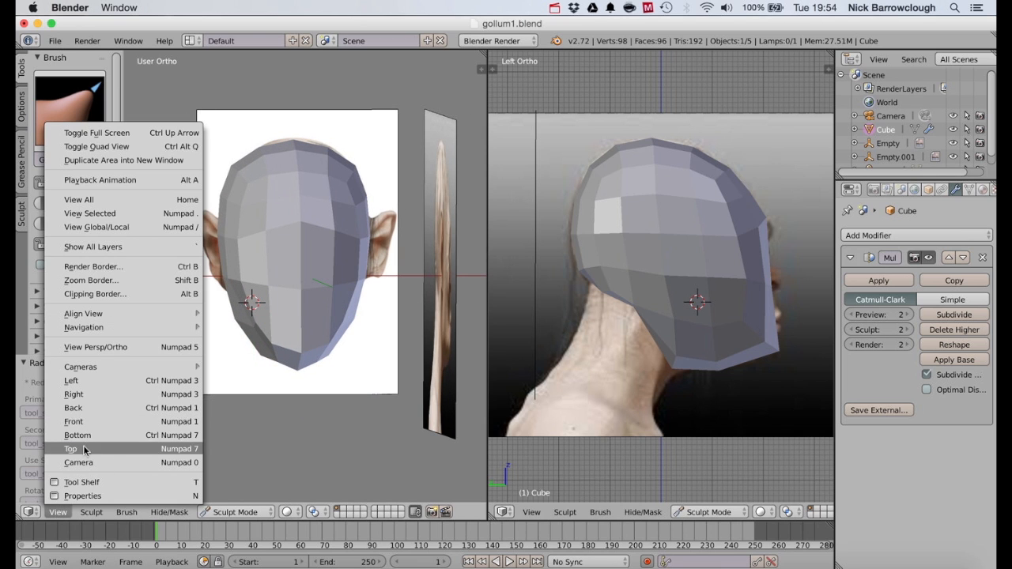
click(79, 421)
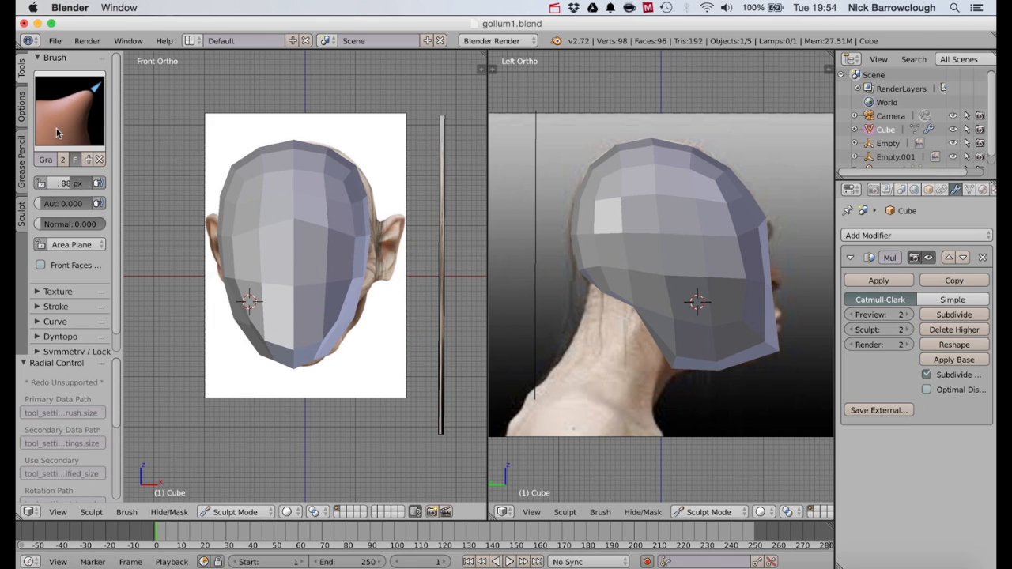
click(231, 513)
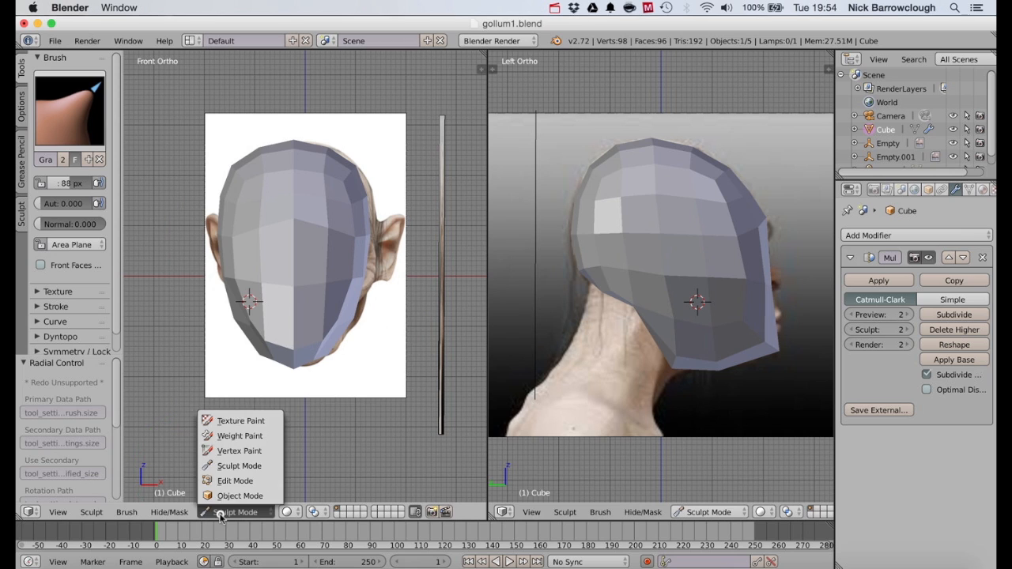
click(228, 496)
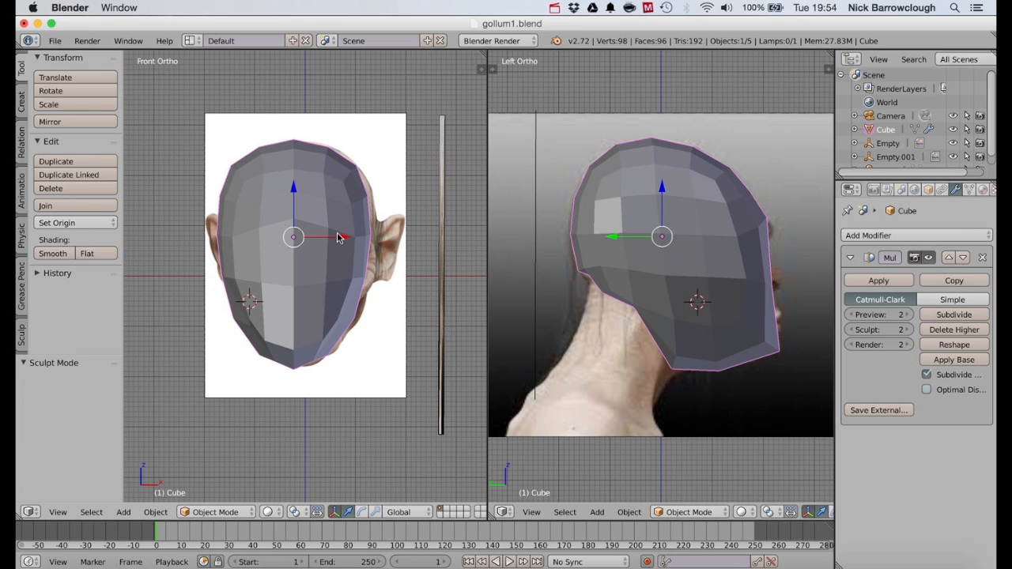
drag(344, 241, 356, 239)
drag(356, 240, 356, 239)
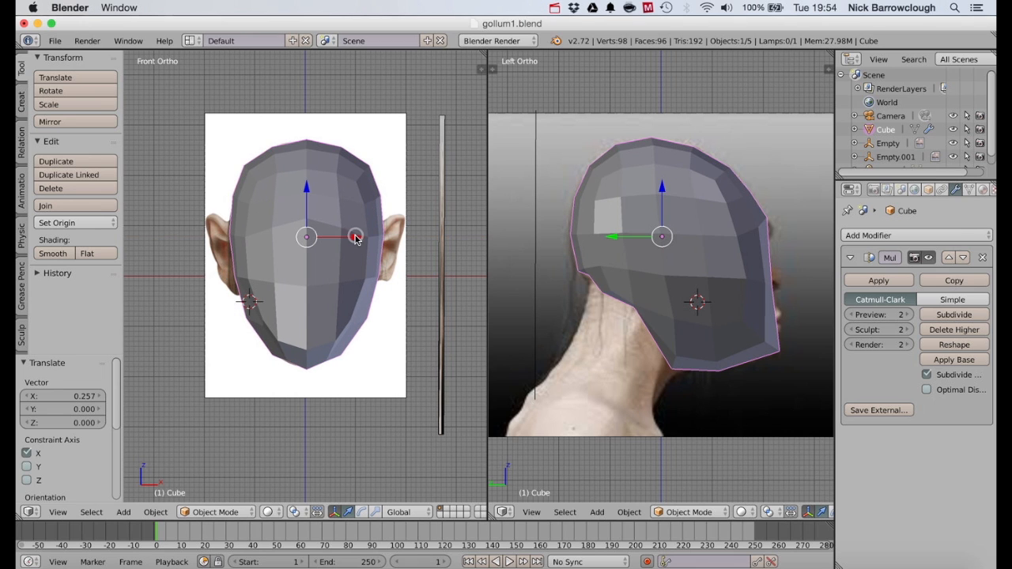
Return to Sculpt Mode and refine the jaw, chin and upper skull outline with the Grab brush in the front view.
click(207, 512)
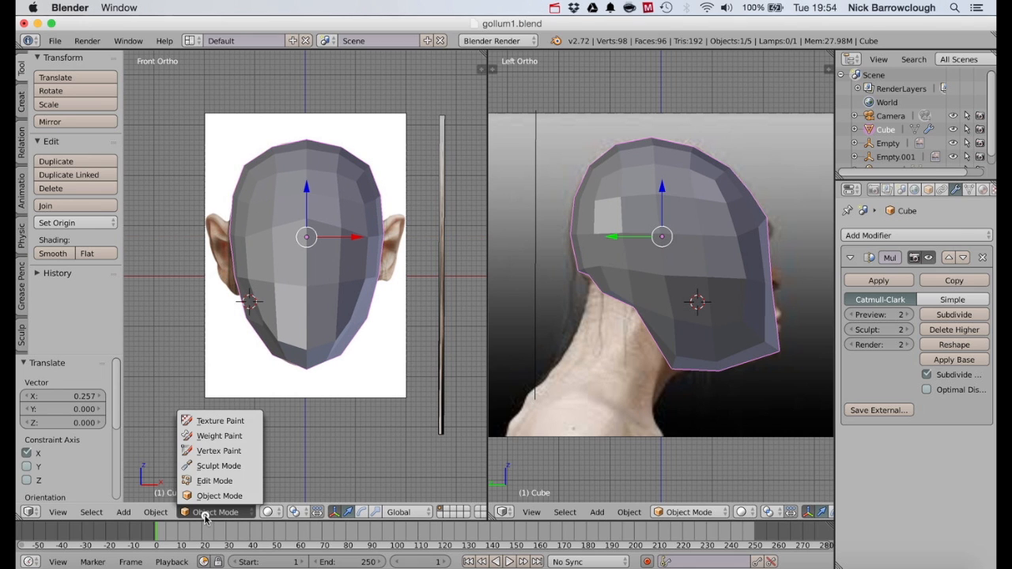
click(206, 469)
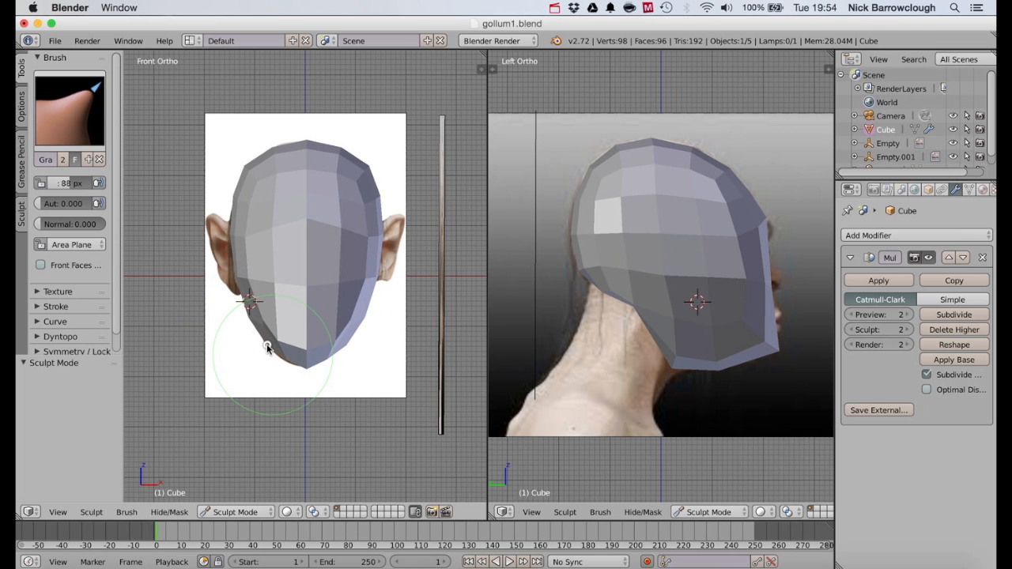
mouse_move(267, 346)
mouse_down()
mouse_move(290, 350)
mouse_move(307, 373)
mouse_move(328, 359)
mouse_up()
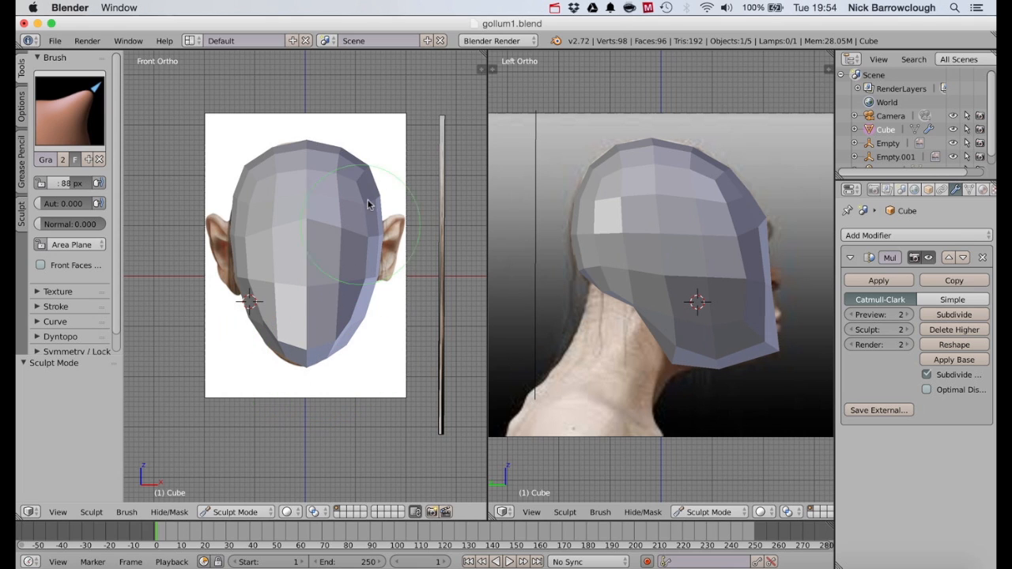
mouse_move(372, 163)
mouse_down()
mouse_move(352, 174)
mouse_move(356, 166)
mouse_up()
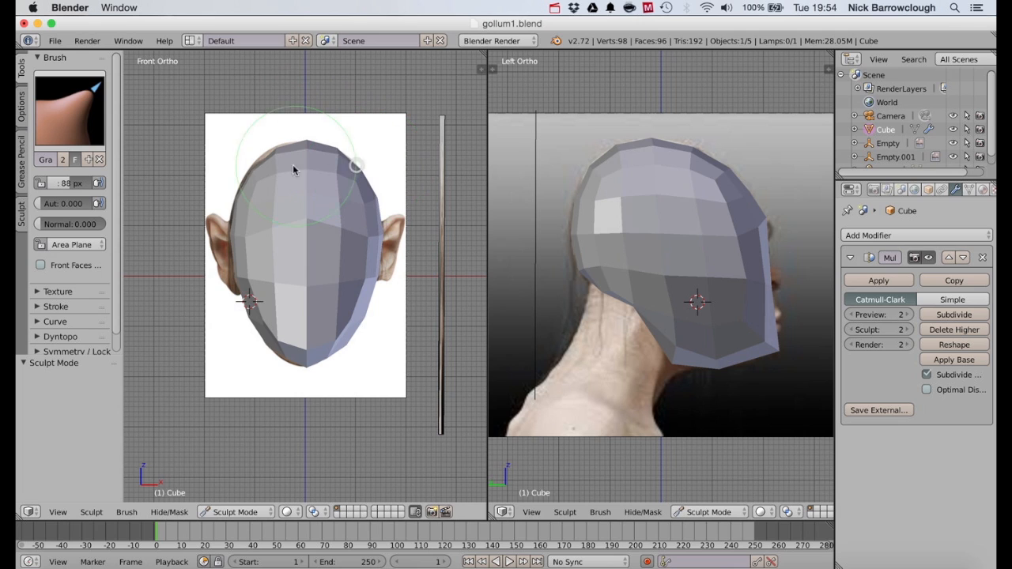
drag(237, 194, 240, 195)
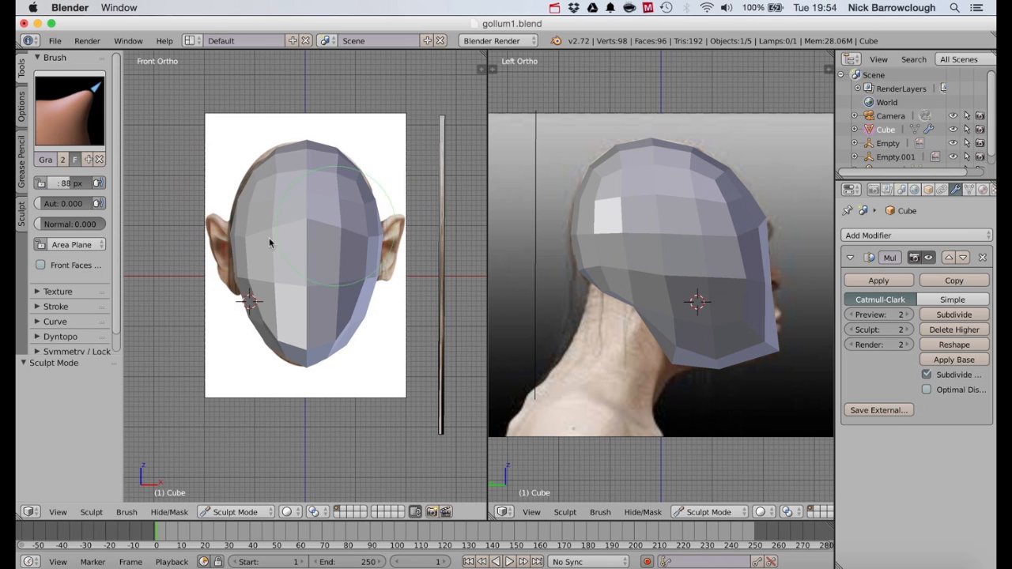
Inspect the head from several angles and subdivide the Multires modifier once more, to sculpt level 3.
scroll(230, 253, right, 10)
scroll(231, 253, left, 10)
scroll(231, 253, right, 10)
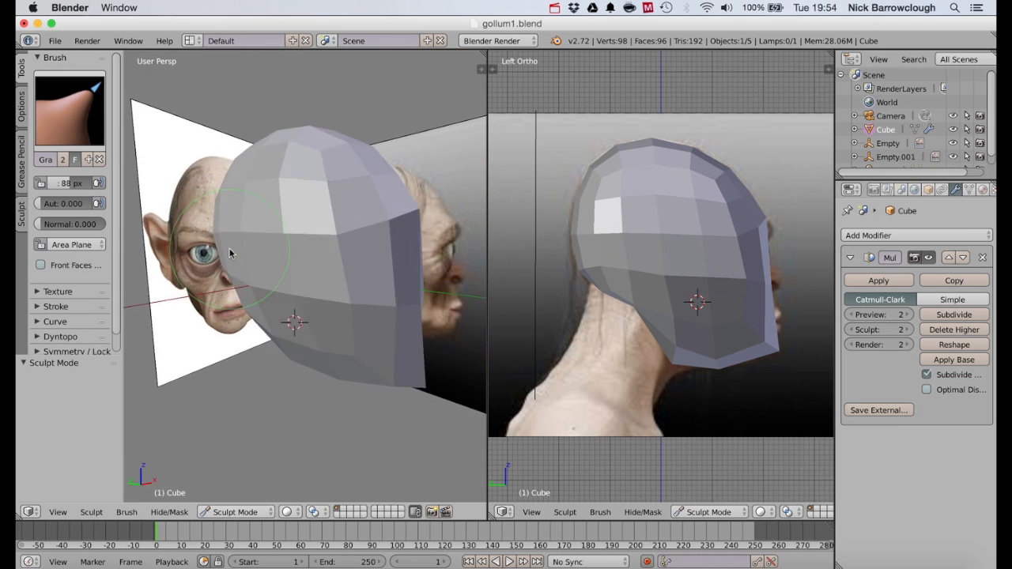
scroll(230, 253, left, 10)
scroll(230, 253, right, 8)
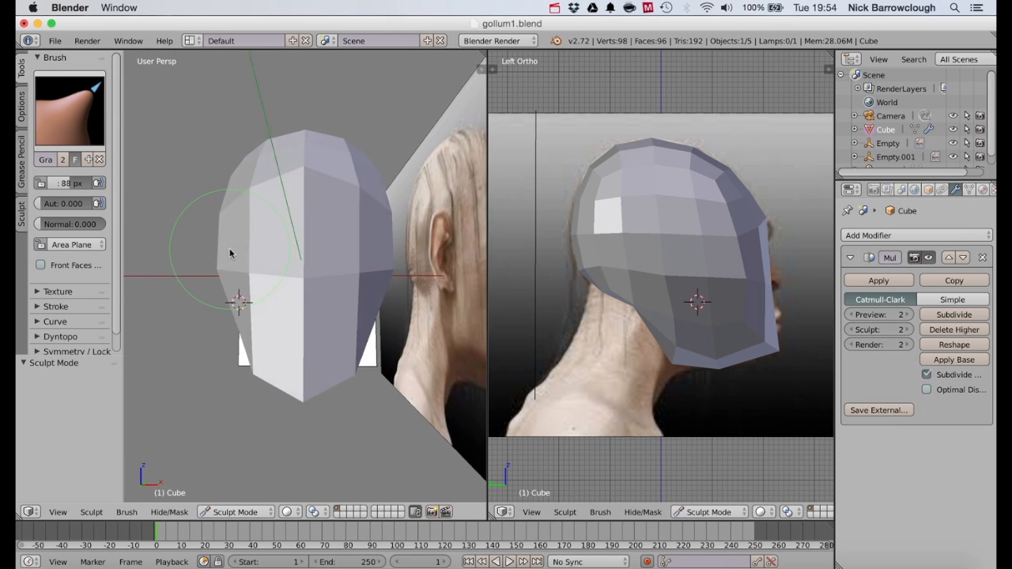
scroll(230, 253, left, 10)
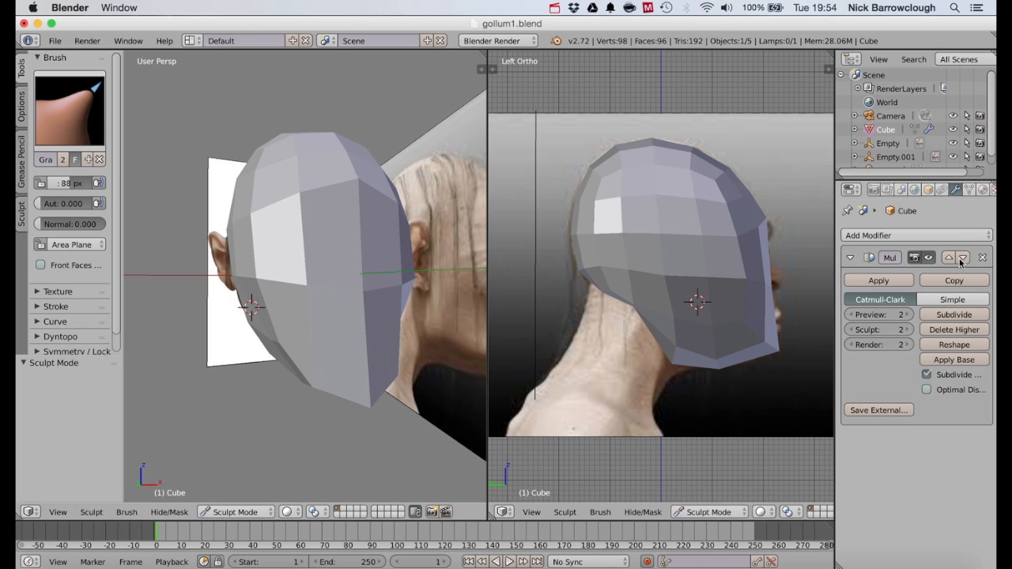
click(954, 315)
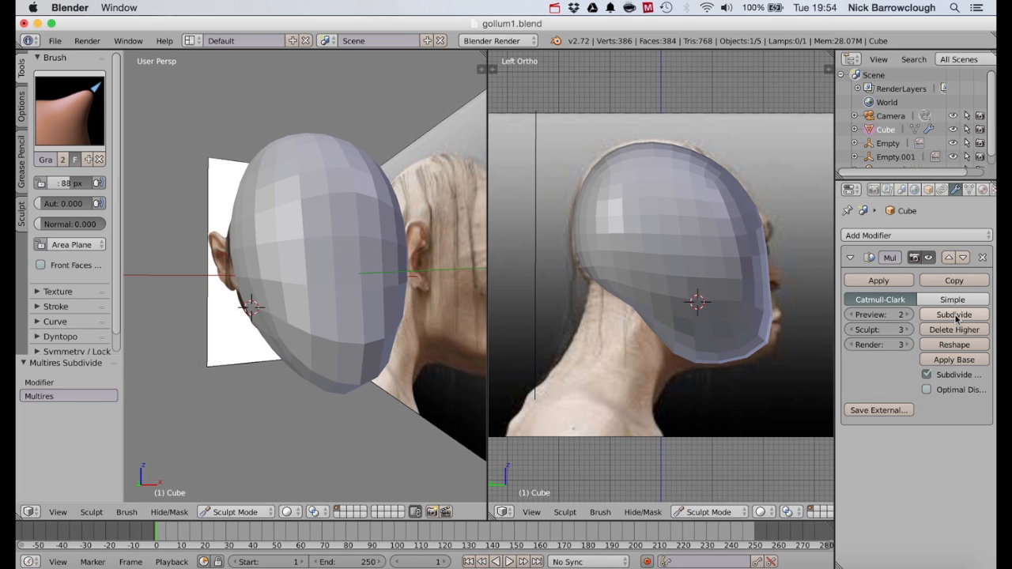
In the left side view, set the Grab brush radius to 44 px and shape the brow, eye recess, mouth, chin and under-jaw to the reference.
scroll(710, 323, left, 1)
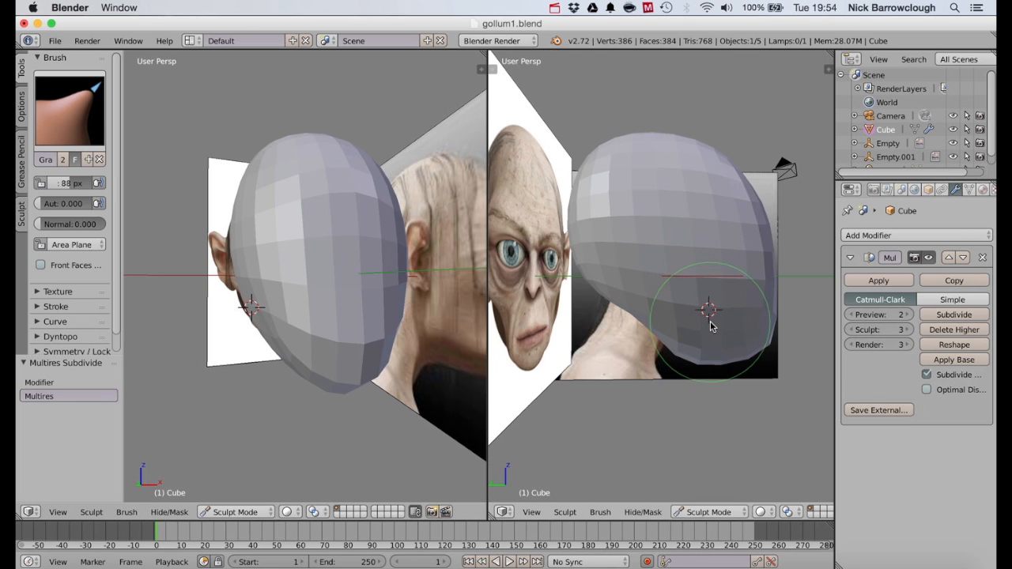
scroll(710, 323, left, 1)
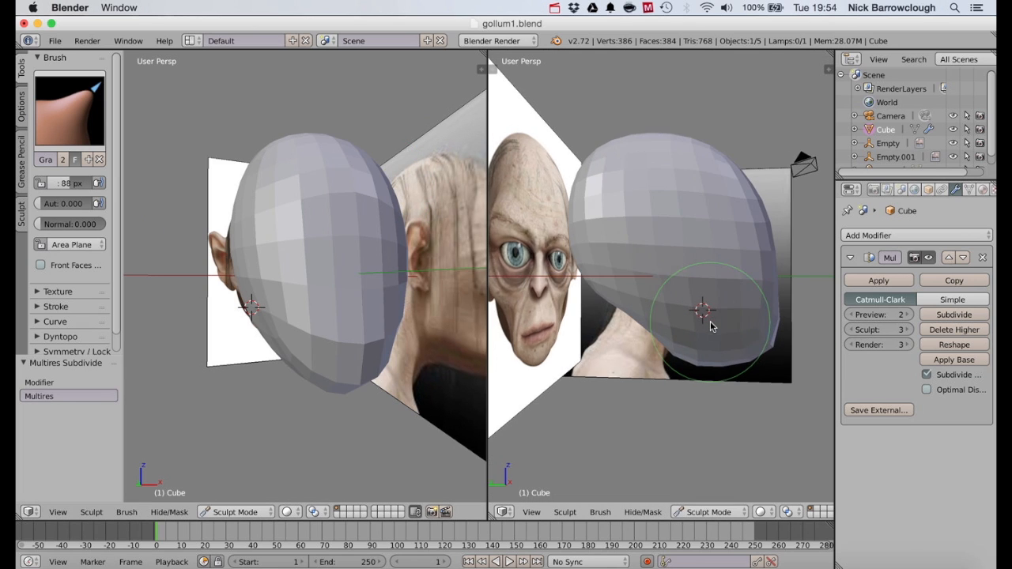
click(532, 512)
click(549, 382)
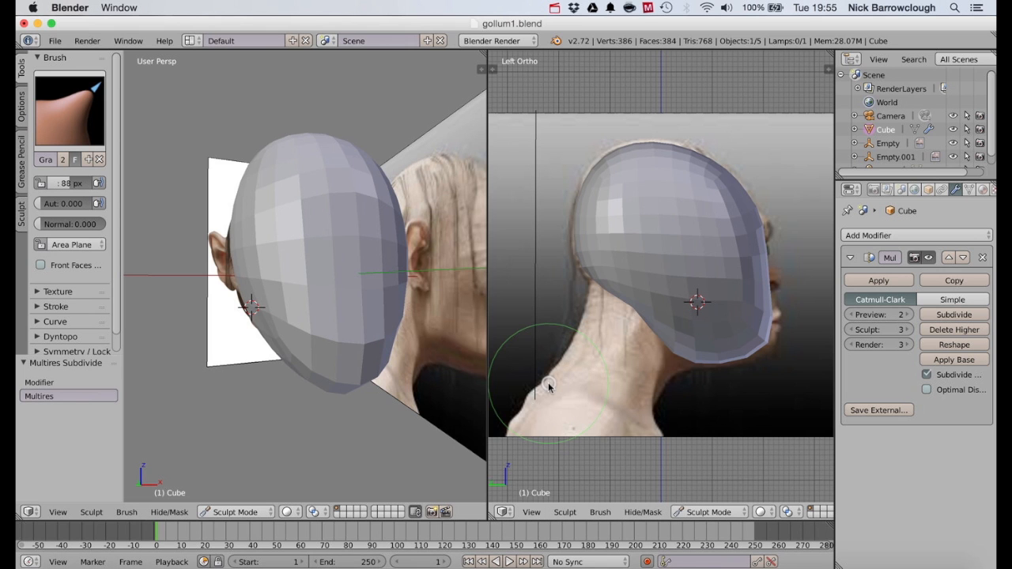
scroll(293, 252, left, 5)
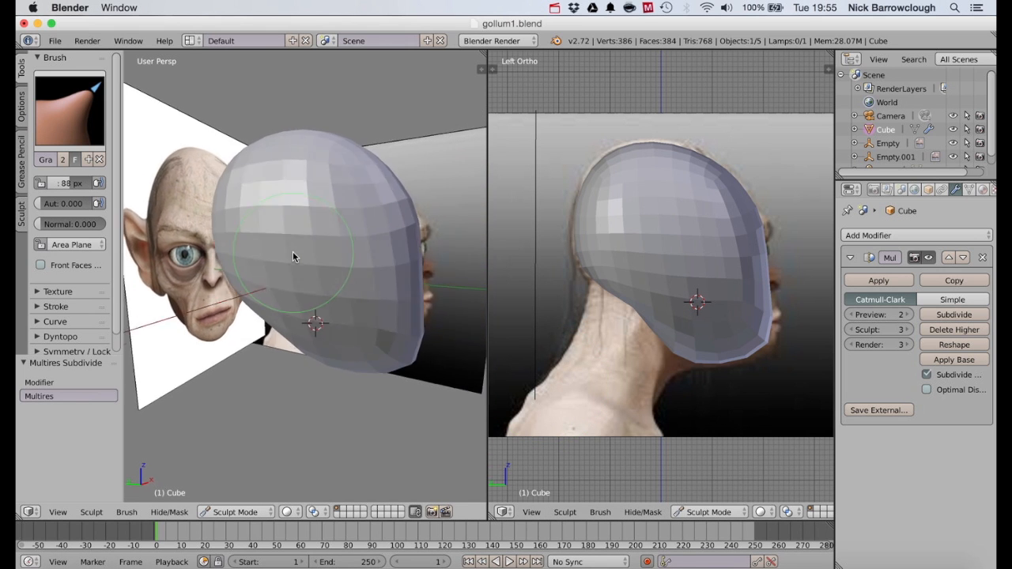
scroll(292, 252, left, 5)
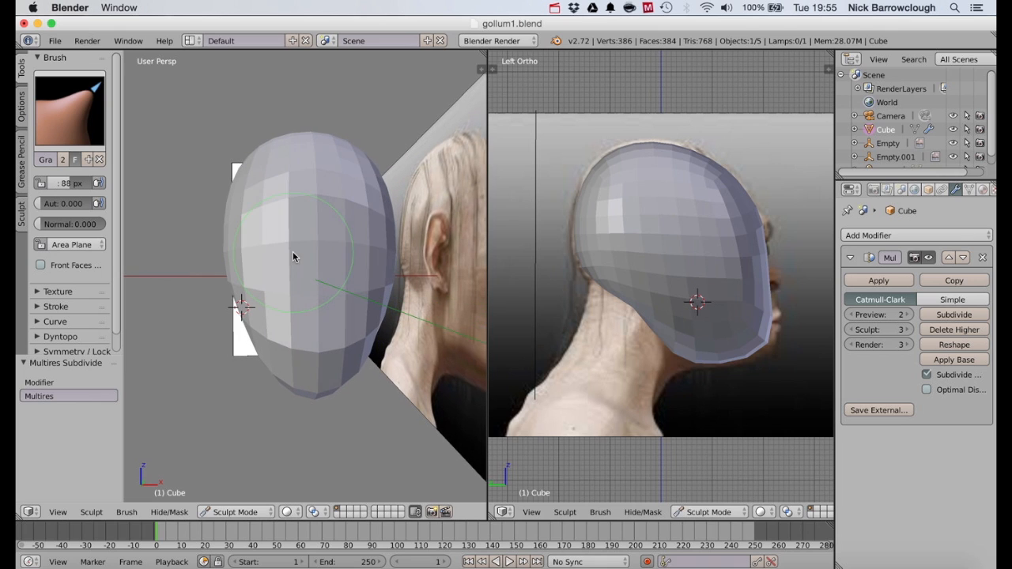
key(f)
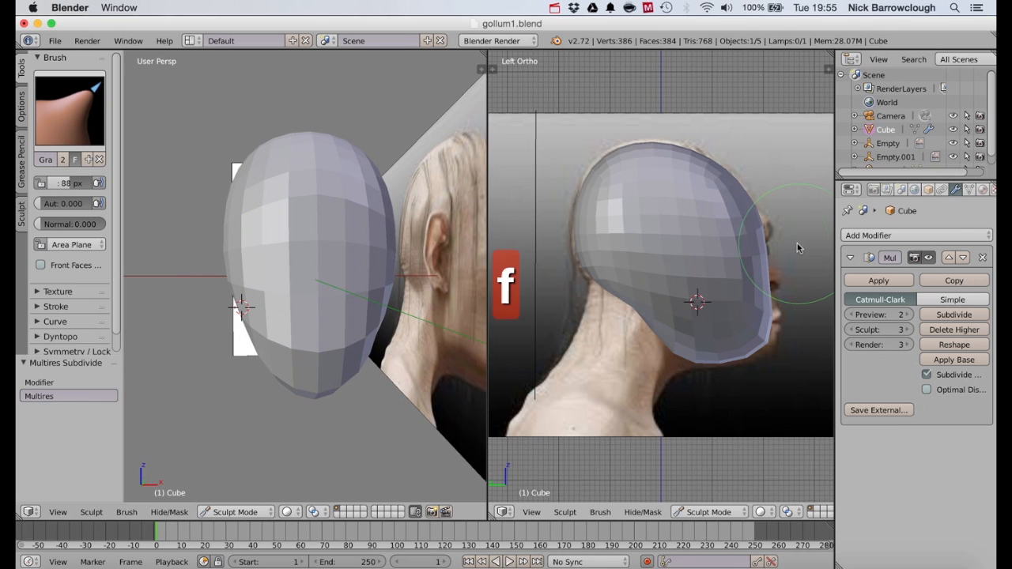
click(779, 239)
mouse_move(763, 226)
mouse_down()
mouse_move(739, 253)
mouse_move(768, 231)
mouse_move(755, 255)
mouse_move(738, 257)
mouse_move(773, 281)
mouse_move(780, 274)
mouse_up()
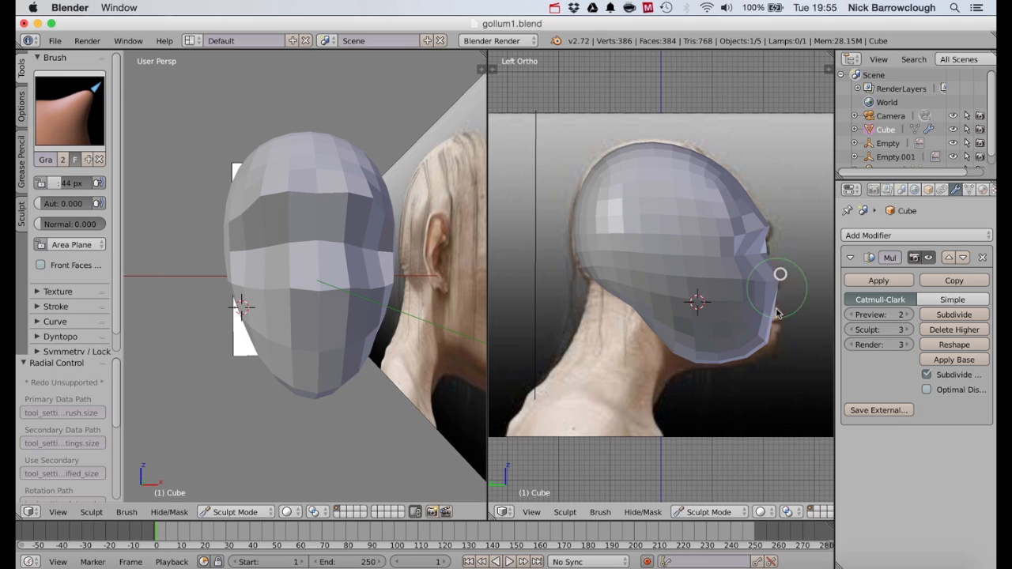
mouse_move(773, 319)
mouse_down()
mouse_move(779, 314)
mouse_move(772, 343)
mouse_up()
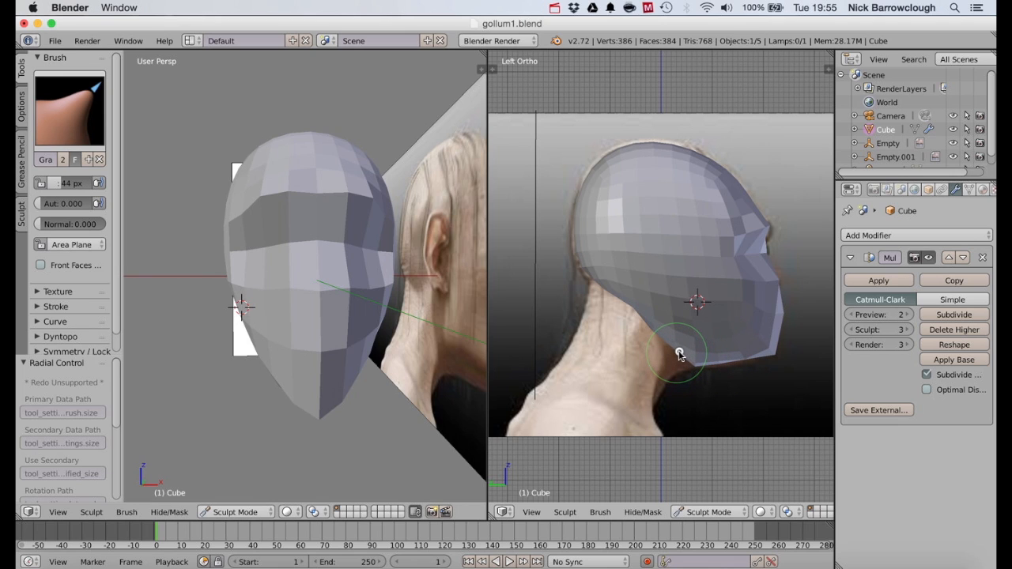
drag(671, 352, 699, 366)
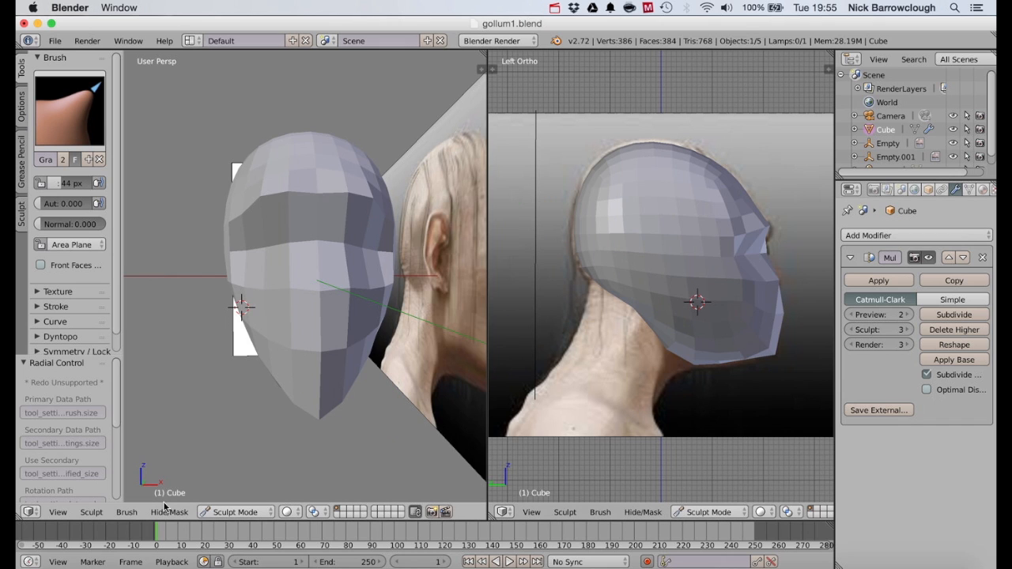
Switch to the front view, set the Grab brush radius to 116 px and widen the lower jaw towards the front reference outline.
click(52, 511)
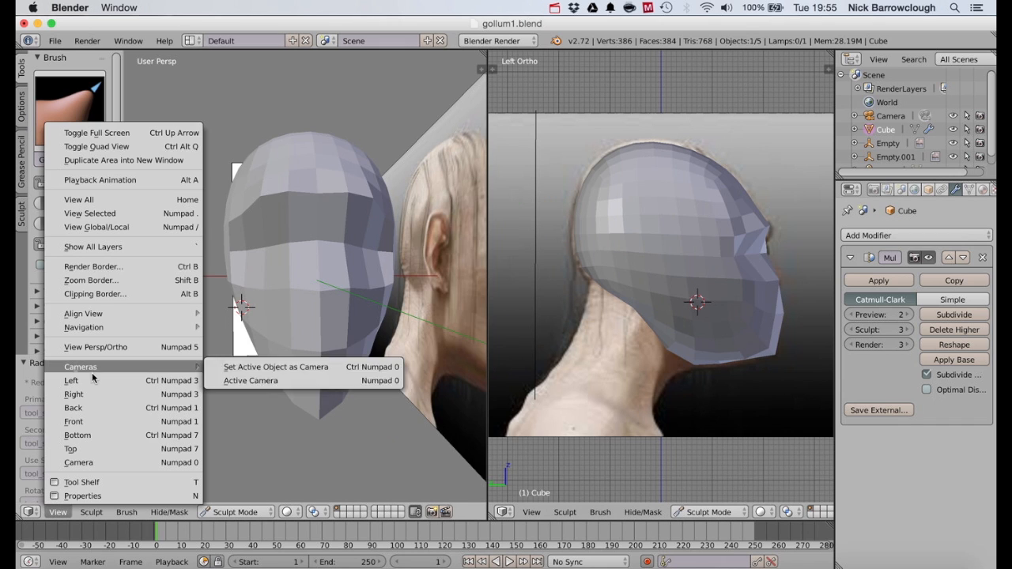
click(88, 421)
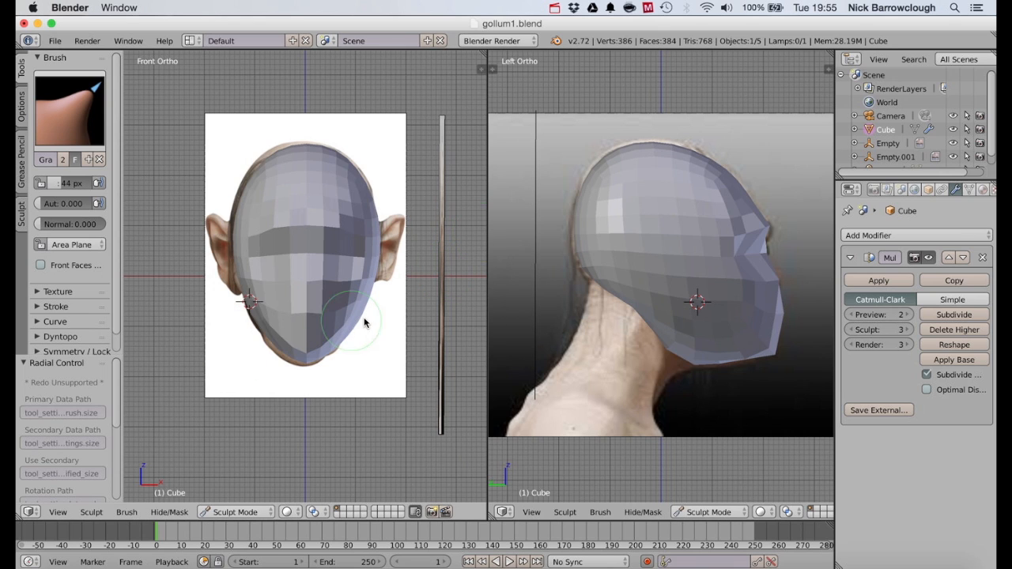
key(f)
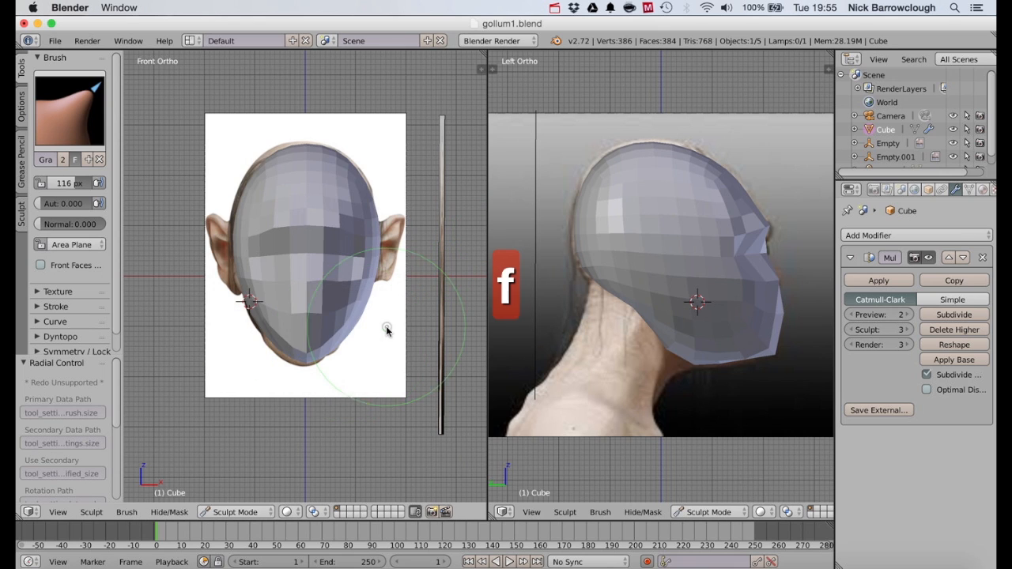
click(282, 346)
drag(282, 349, 276, 351)
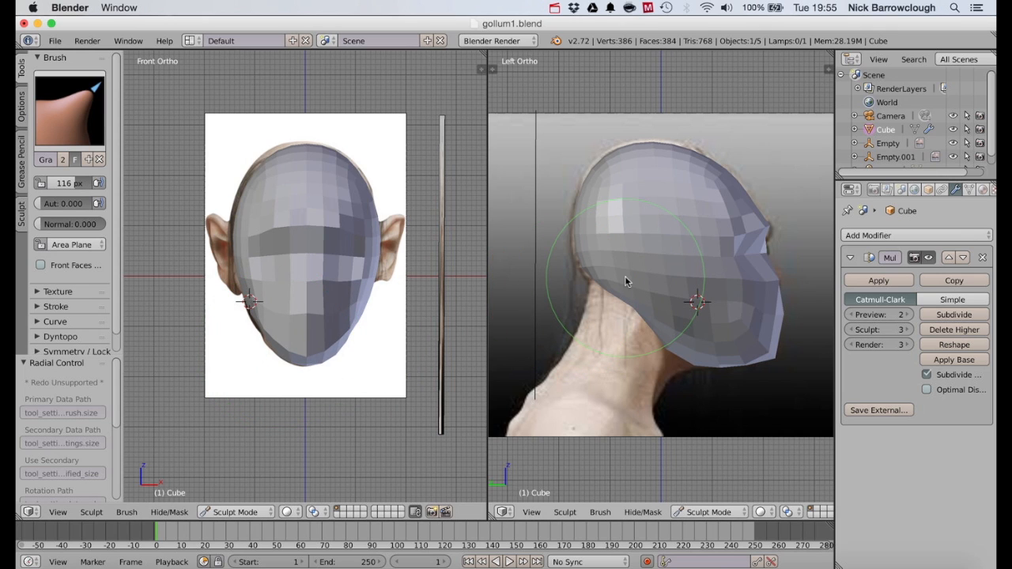
Hide the front reference image and inspect the head from the front and back.
click(954, 143)
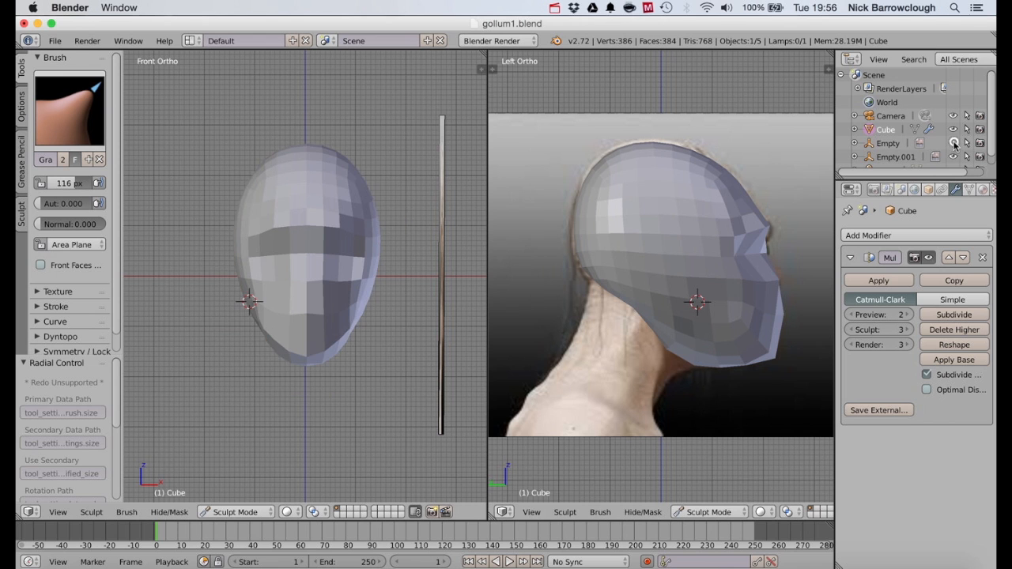
scroll(333, 232, left, 5)
scroll(332, 233, right, 8)
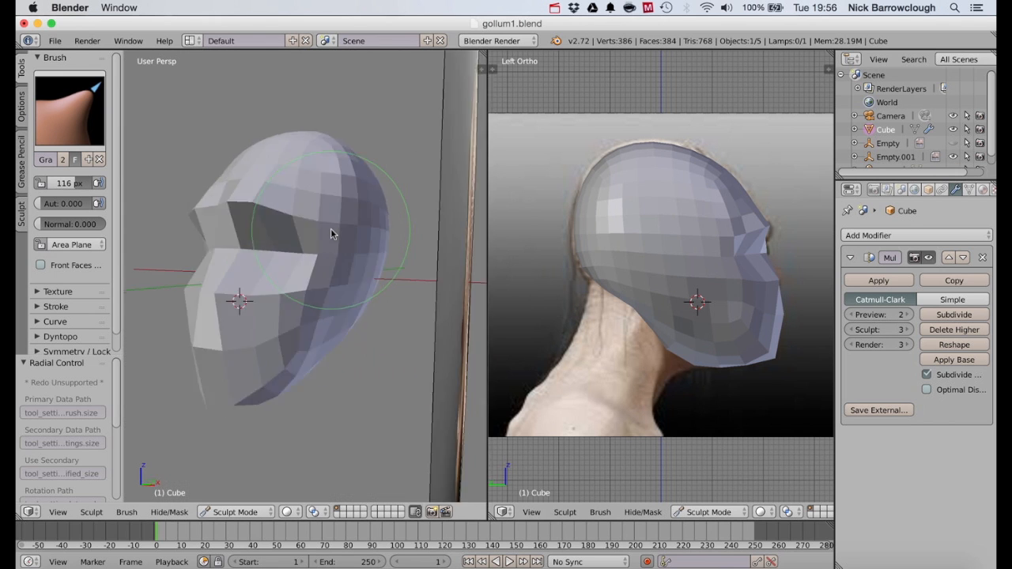
scroll(332, 234, left, 15)
scroll(331, 229, left, 10)
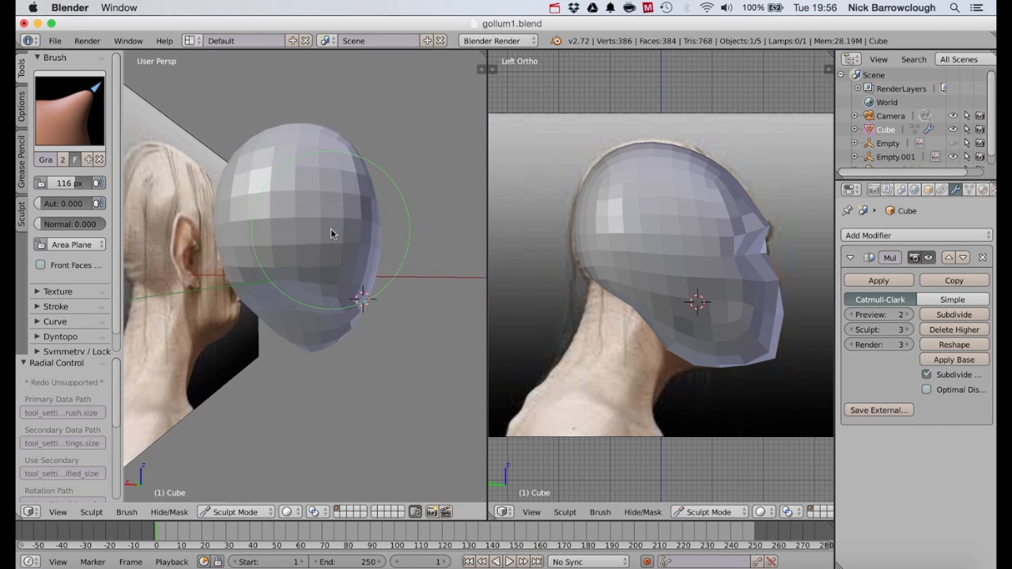
Pull the lower back of the skull downwards with the Grab brush to start the neck.
scroll(331, 229, down, 8)
mouse_move(294, 245)
mouse_down()
mouse_move(293, 277)
mouse_move(255, 323)
mouse_up()
mouse_move(290, 305)
mouse_down()
mouse_move(290, 322)
mouse_move(259, 325)
mouse_move(282, 335)
mouse_up()
scroll(259, 325, right, 10)
scroll(282, 335, down, 10)
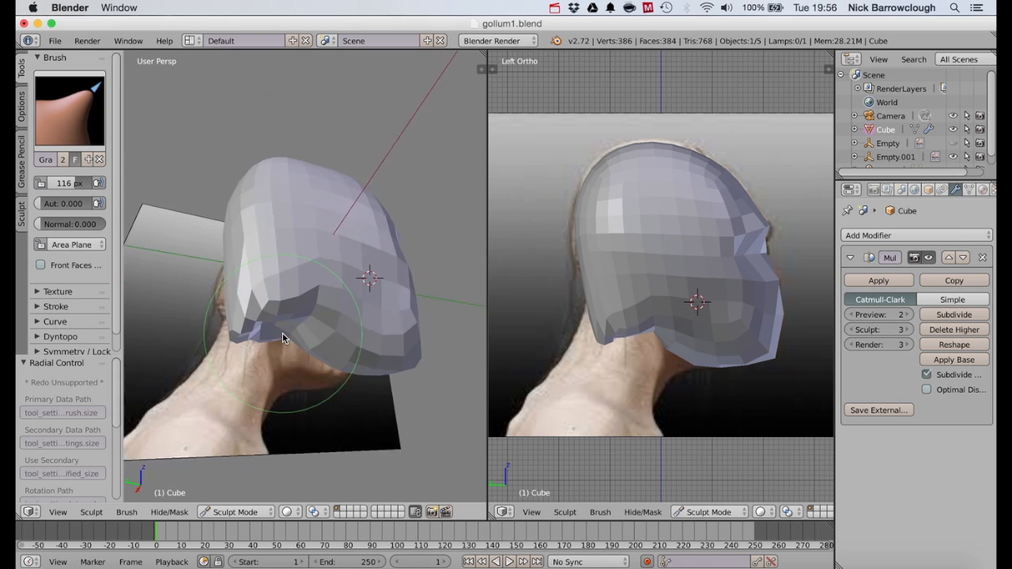
middle_drag(276, 321, 262, 362)
drag(263, 363, 261, 366)
scroll(261, 366, up, 10)
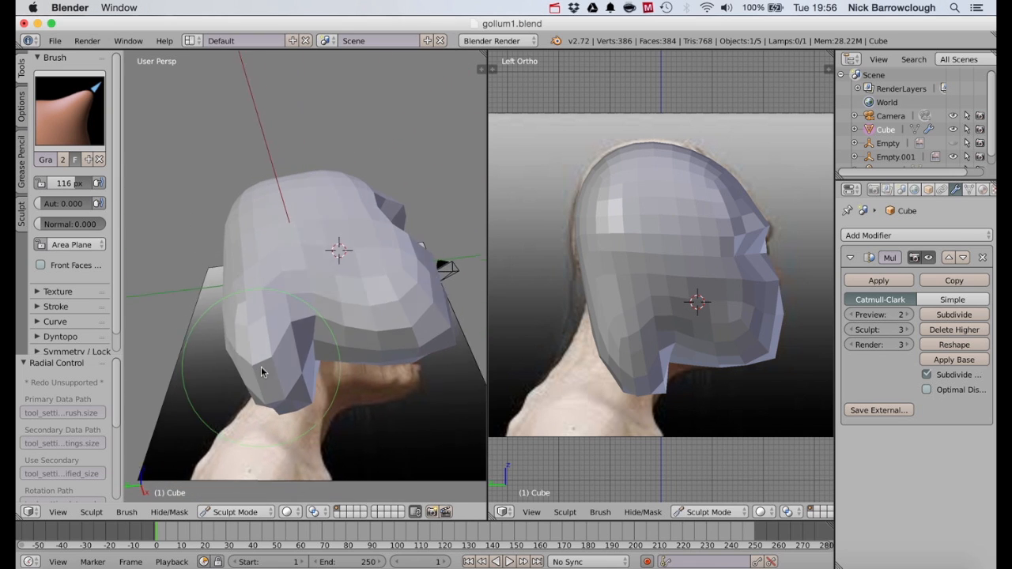
In the left side view, extend the neck down and back and straighten the throat with the Grab brush to follow the reference.
scroll(250, 225, down, 10)
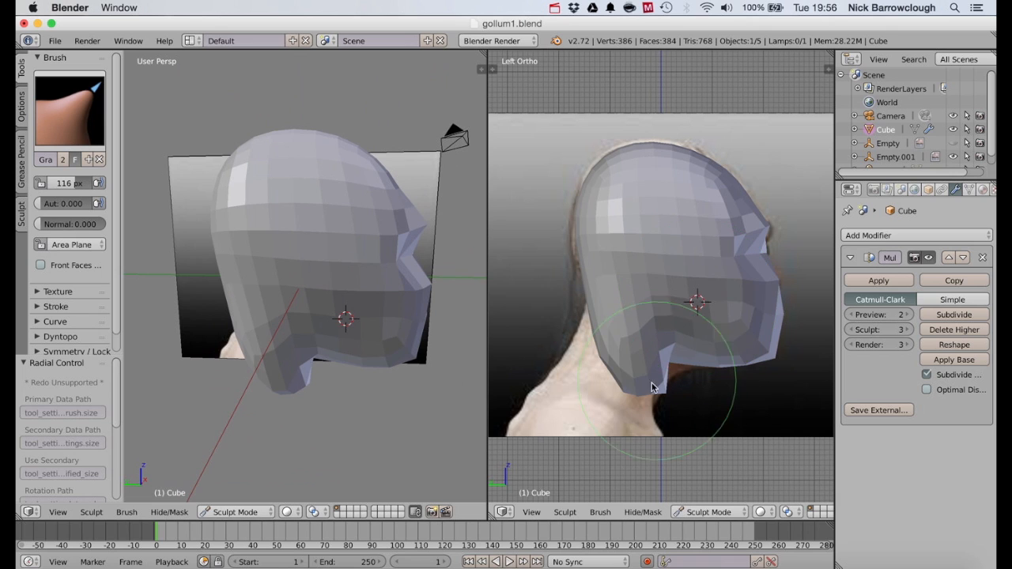
mouse_move(642, 394)
mouse_down()
mouse_move(620, 407)
mouse_move(588, 355)
mouse_move(604, 359)
mouse_up()
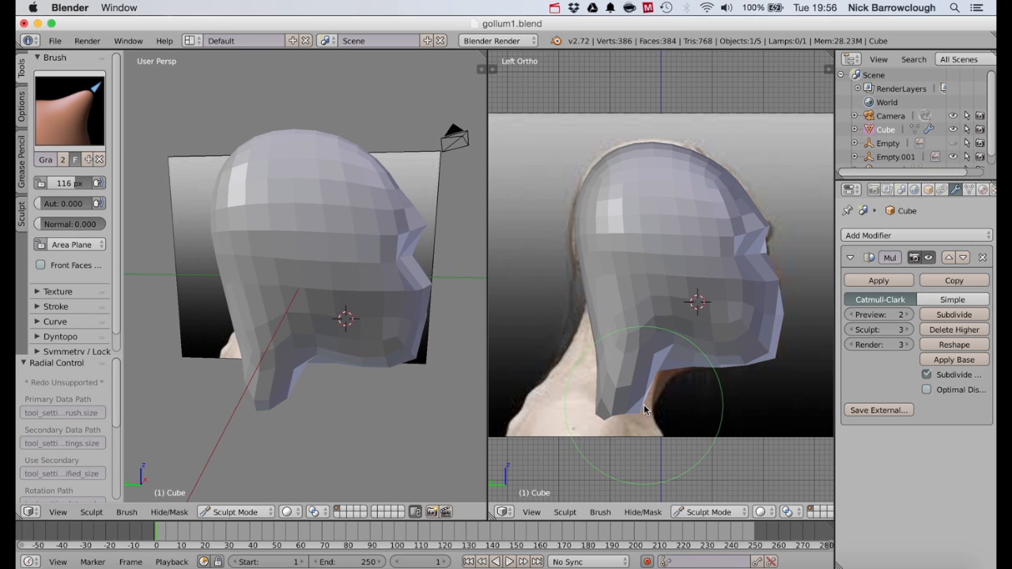
mouse_move(650, 409)
mouse_down()
mouse_move(655, 387)
mouse_move(619, 428)
mouse_move(569, 397)
mouse_up()
drag(580, 345, 560, 405)
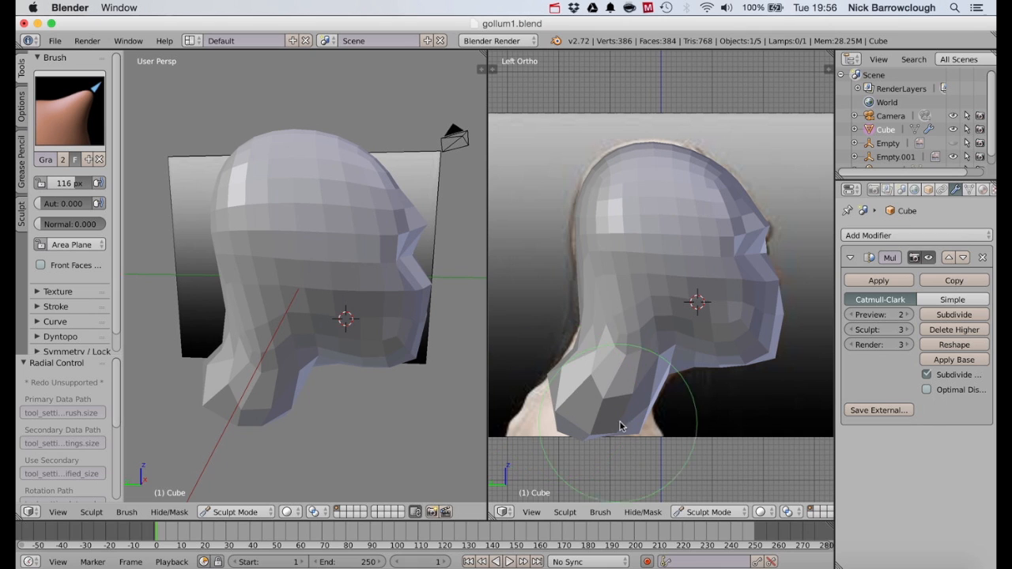
drag(621, 422, 641, 424)
drag(664, 380, 659, 384)
Set the Grab brush radius to 60 px and refine the neck base, pulling its rear edge out towards the upper back.
key(f)
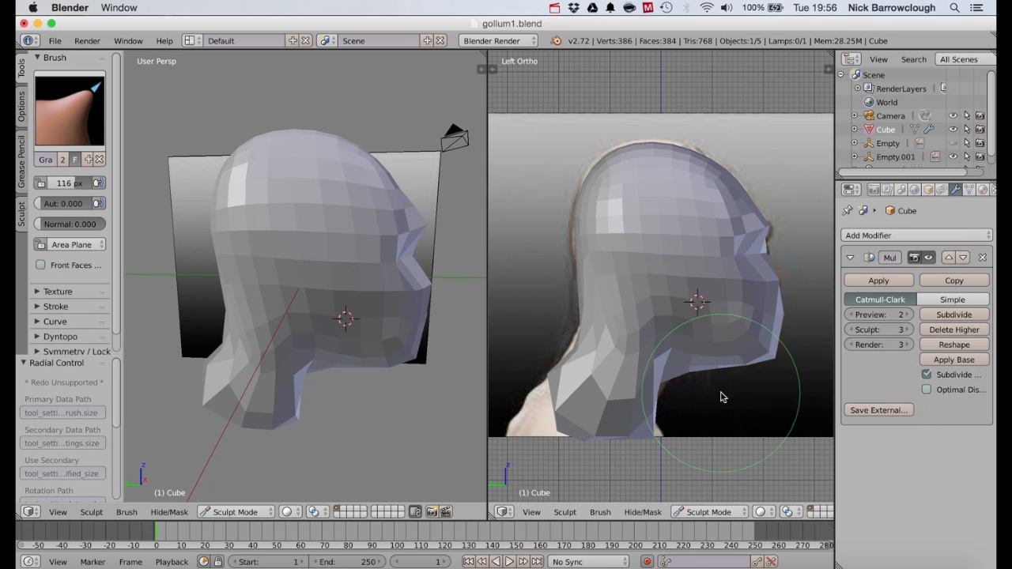
click(702, 393)
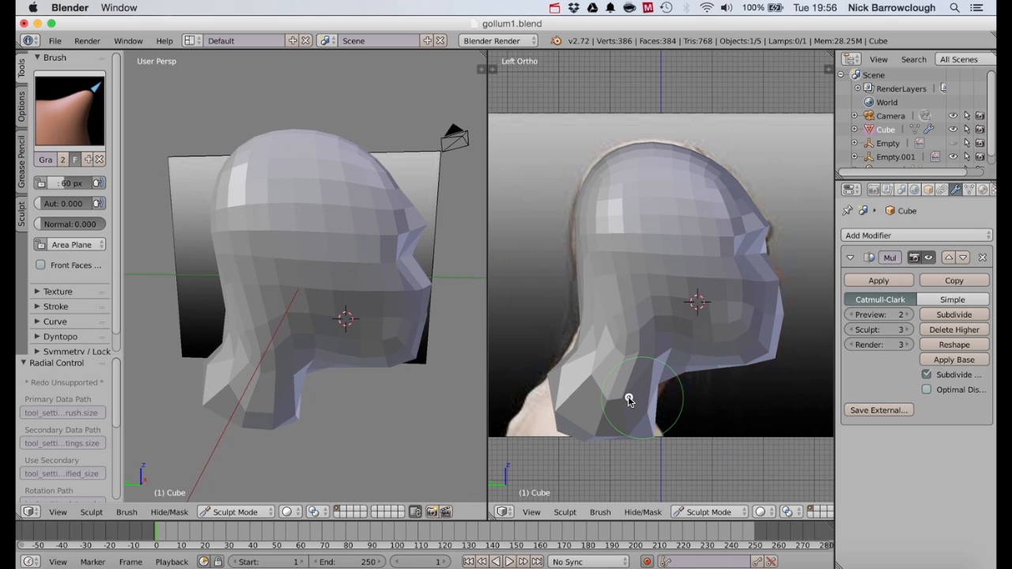
mouse_move(624, 399)
mouse_down()
mouse_move(653, 439)
mouse_move(652, 403)
mouse_move(586, 428)
mouse_up()
mouse_move(552, 384)
mouse_down()
mouse_move(527, 400)
mouse_move(564, 414)
mouse_move(520, 402)
mouse_up()
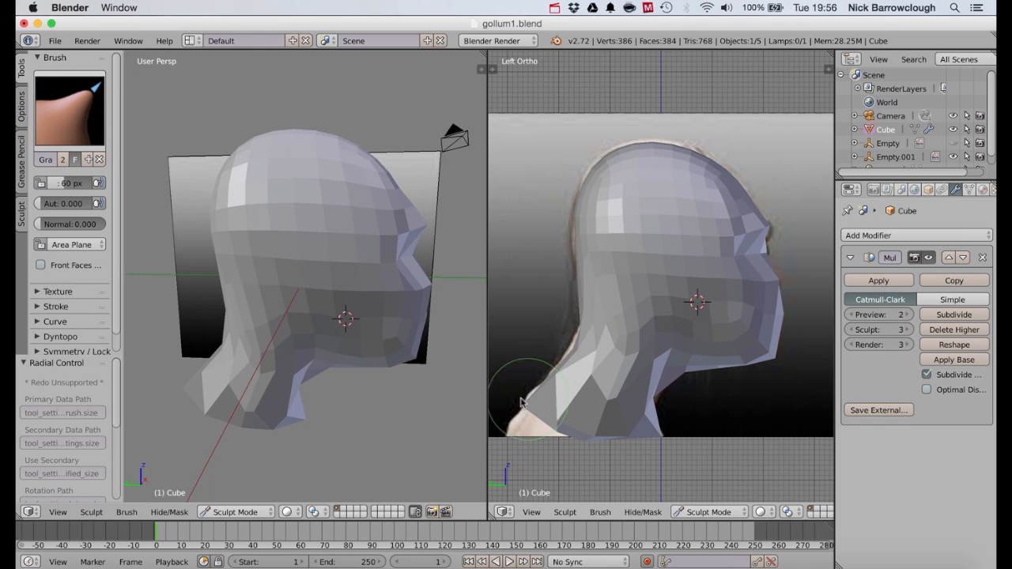
Inspect the neck from behind and the side, then restore the front view and show the front reference image again.
scroll(586, 355, left, 10)
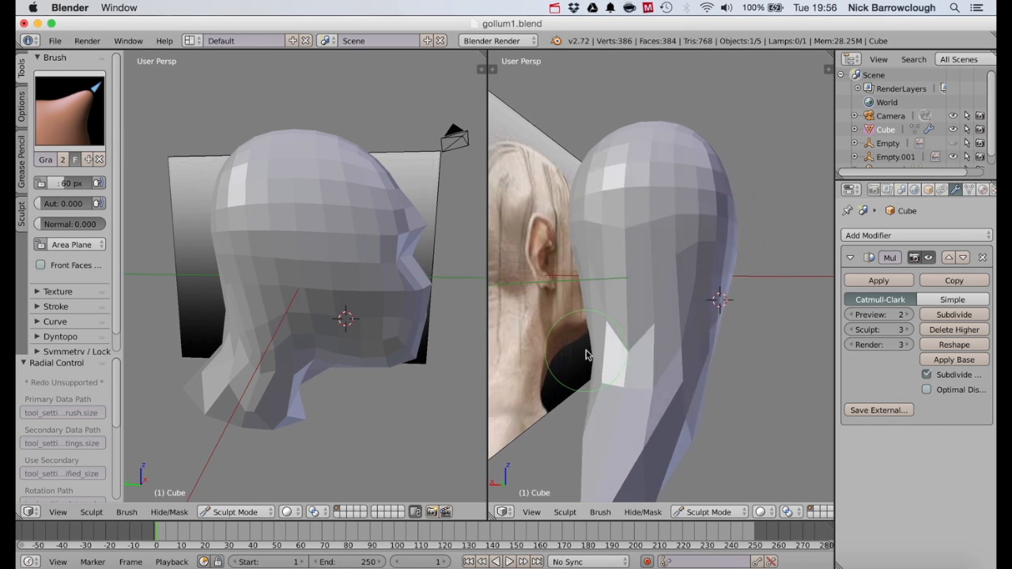
scroll(586, 355, left, 10)
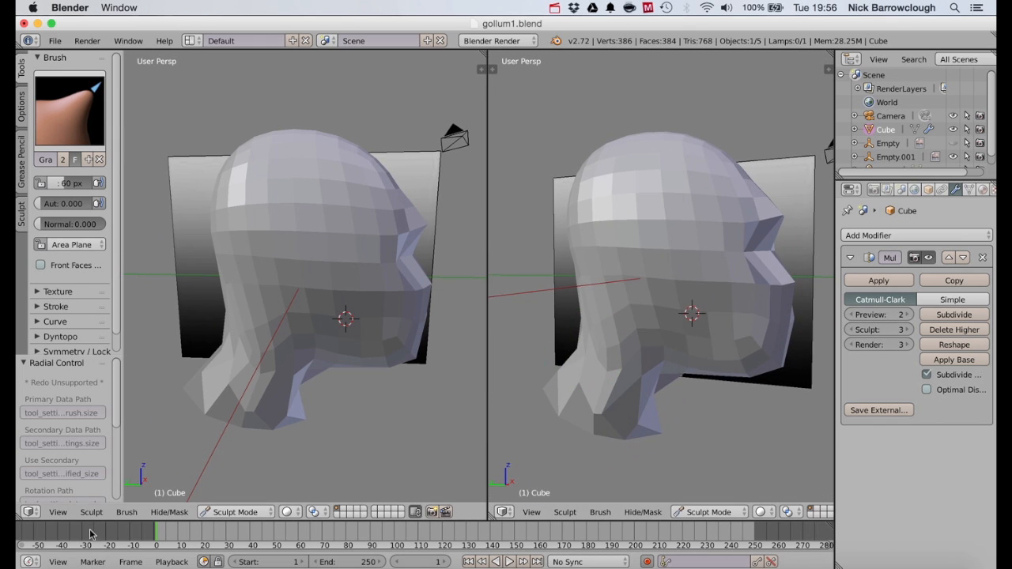
click(60, 516)
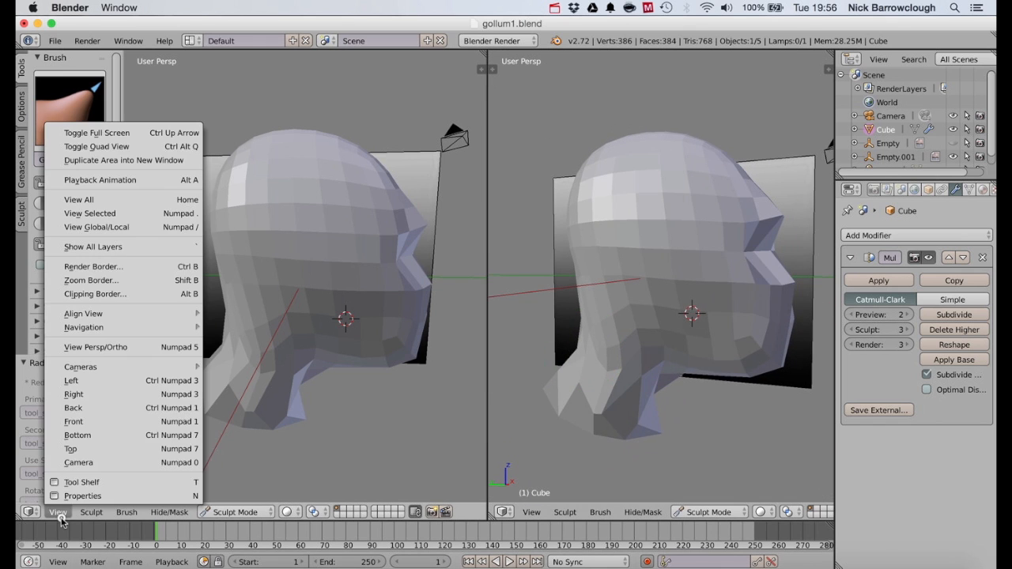
click(75, 421)
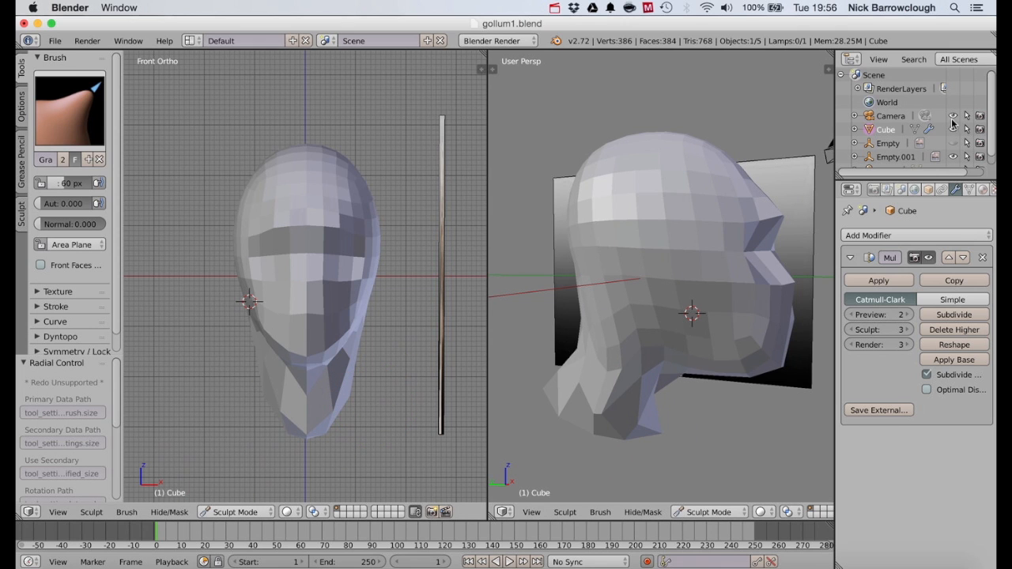
click(953, 143)
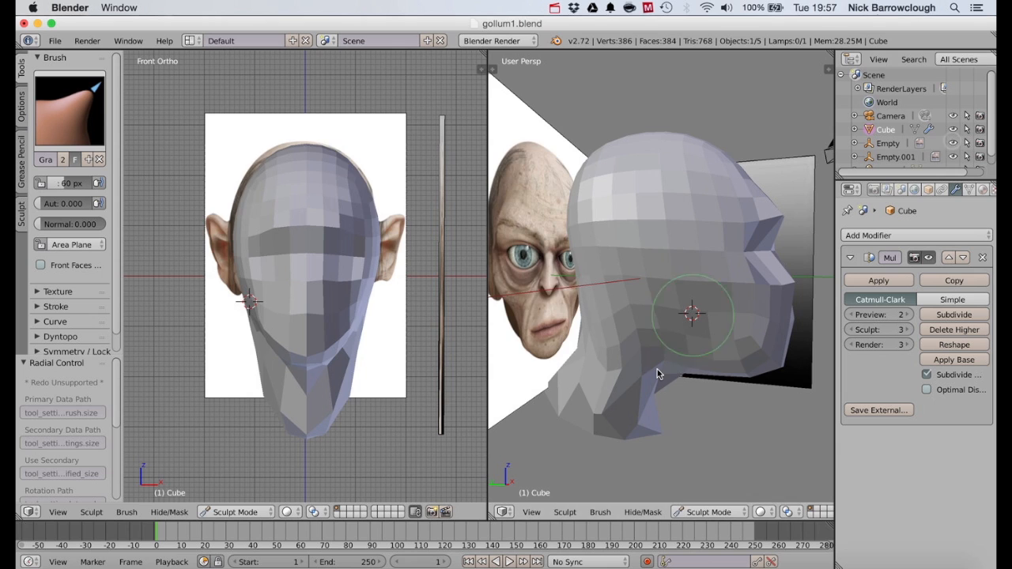
Widen the base of the neck with the Grab brush from the front and three-quarter views.
drag(339, 394, 362, 395)
drag(327, 426, 363, 427)
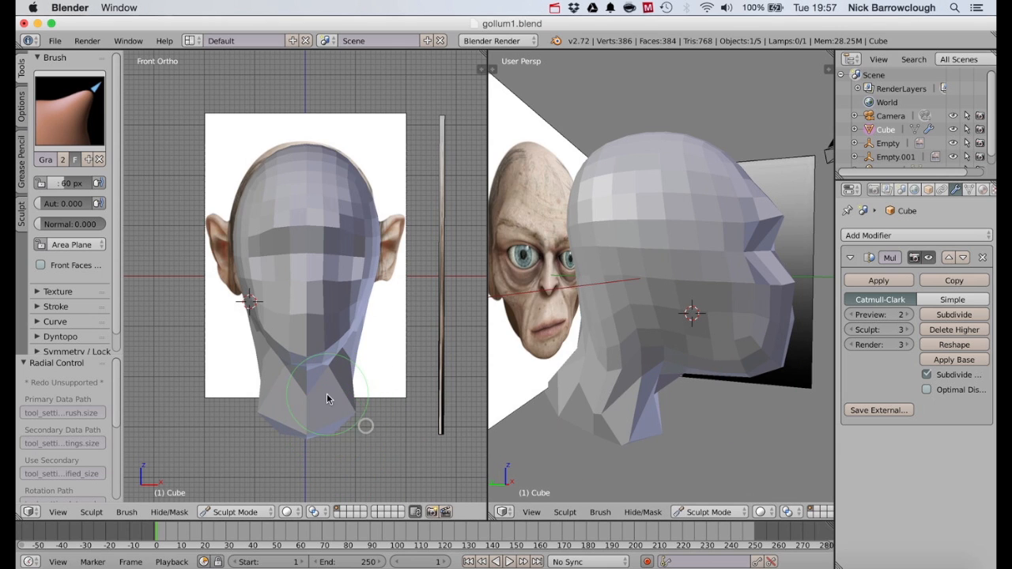
middle_drag(326, 400, 254, 390)
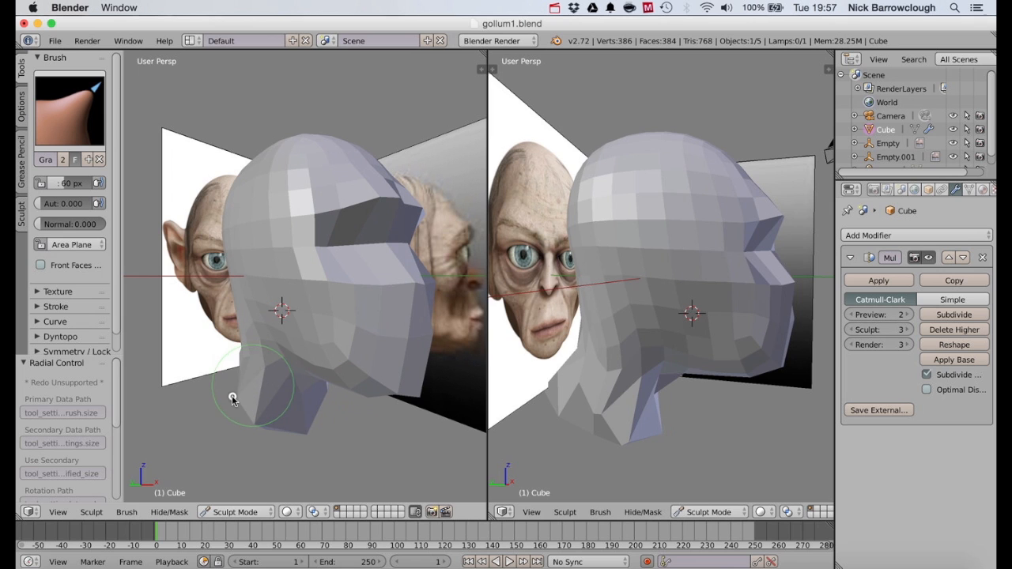
drag(232, 397, 216, 398)
scroll(216, 397, left, 10)
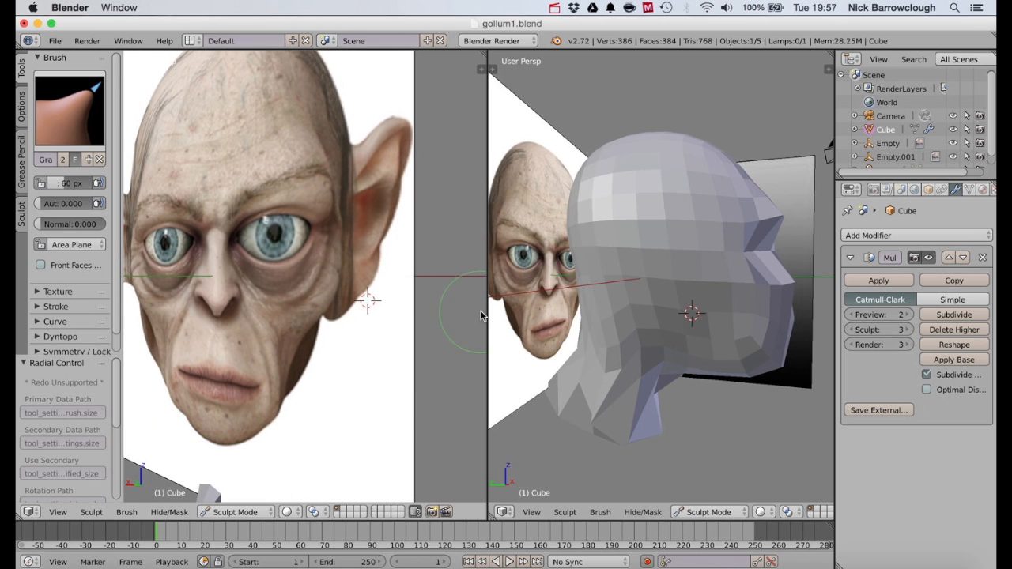
Hide the front reference image and pull the rear side corners of the neck base into shape with the Grab brush.
click(954, 144)
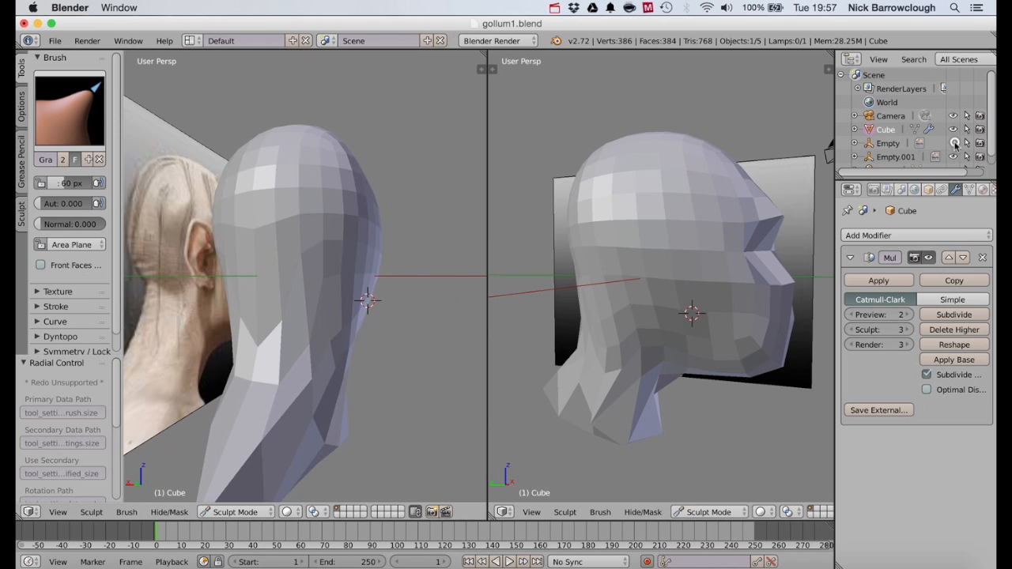
scroll(415, 396, left, 5)
click(416, 401)
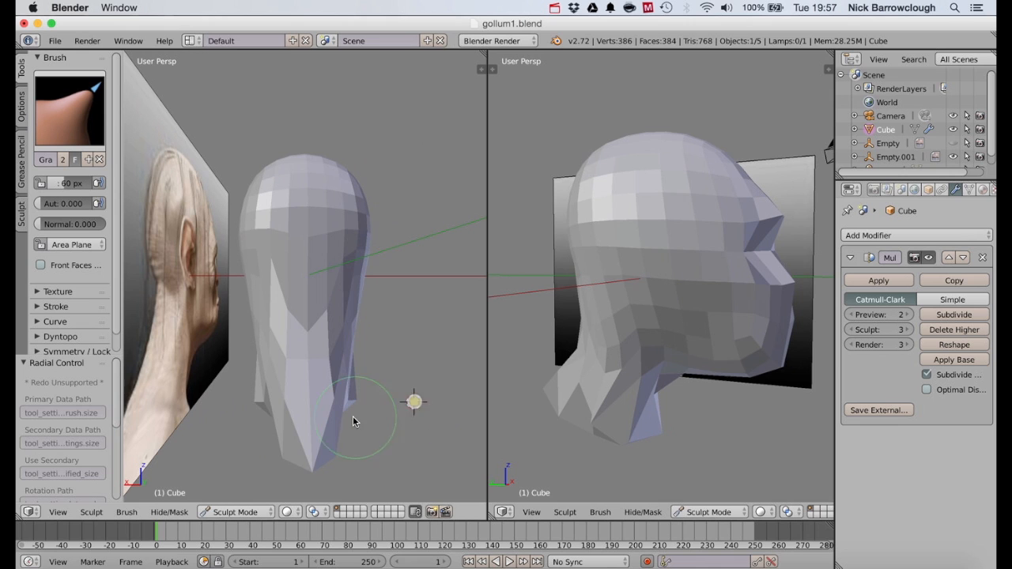
mouse_move(337, 412)
mouse_down()
mouse_move(373, 404)
mouse_move(316, 428)
mouse_up()
scroll(349, 382, left, 4)
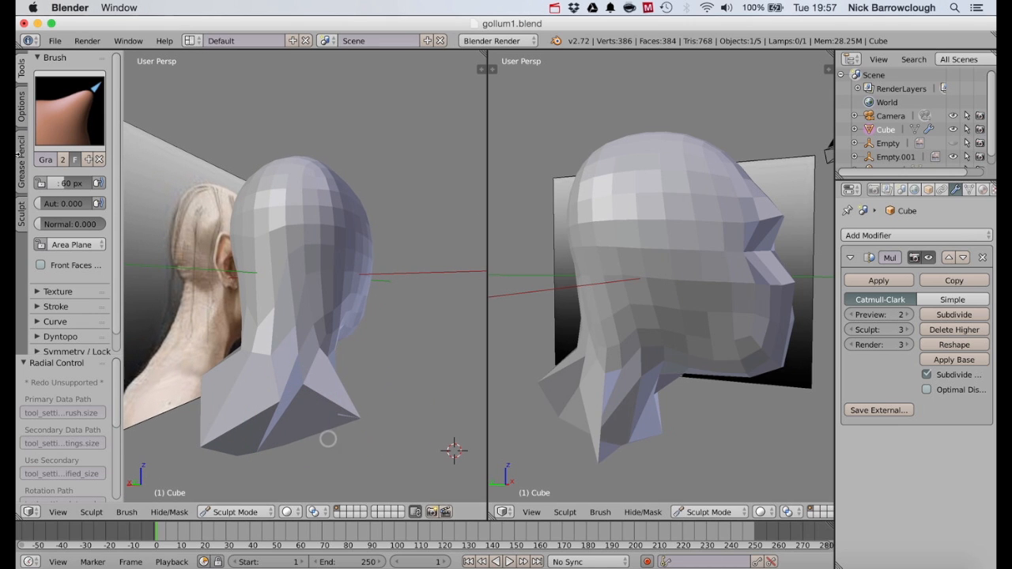
Select the SculptDraw brush, set its radius to 107 px and build up the side of the neck base from the front three-quarter view.
click(69, 113)
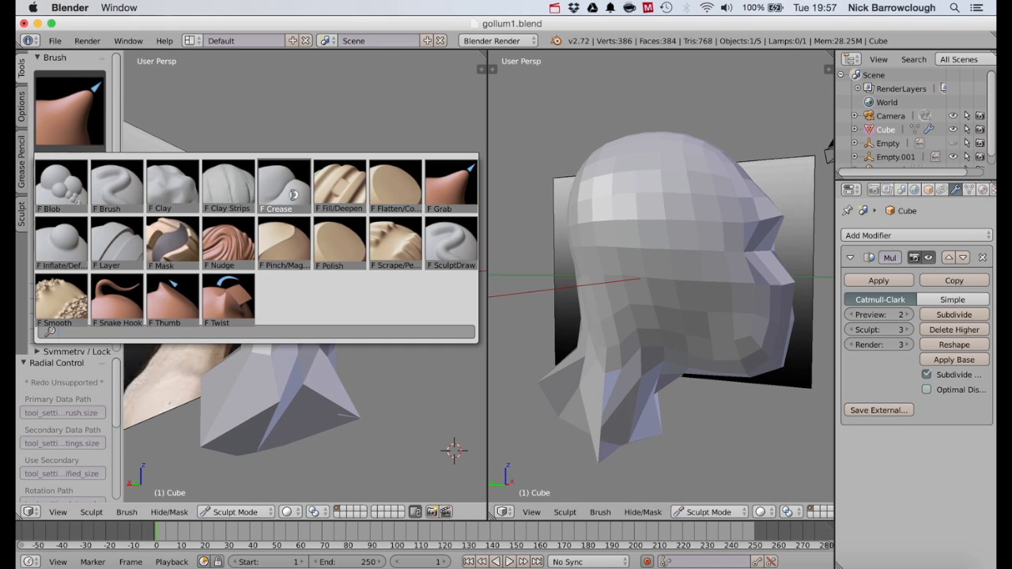
click(450, 242)
scroll(357, 435, left, 10)
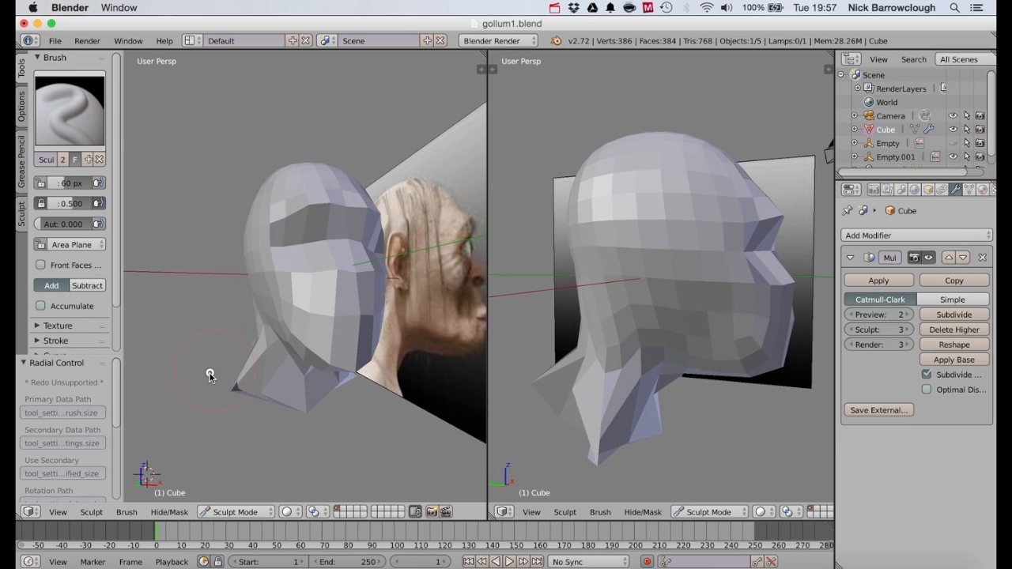
key(f)
click(244, 401)
mouse_move(243, 401)
mouse_down()
mouse_move(227, 362)
mouse_move(219, 389)
mouse_move(207, 386)
mouse_up()
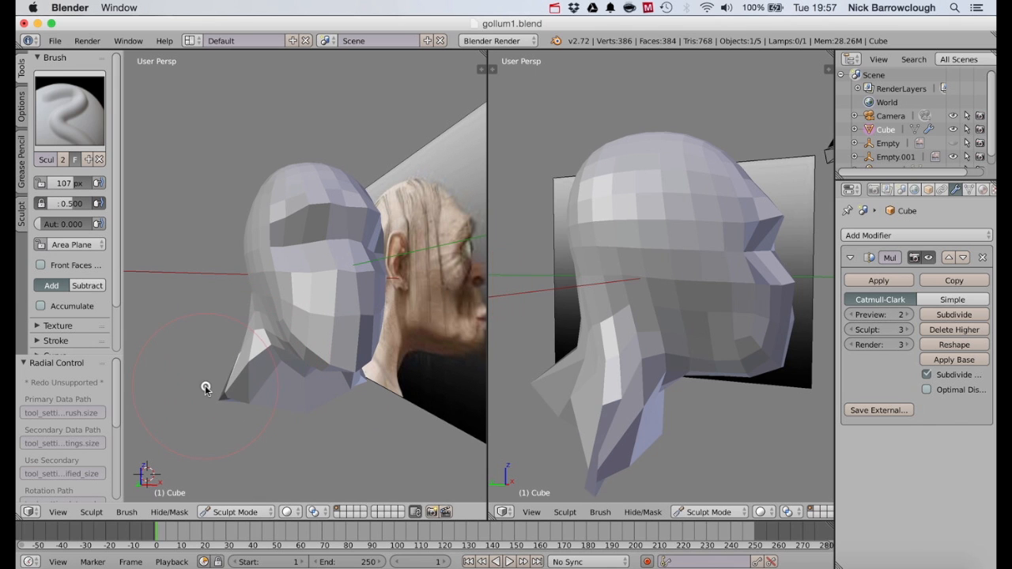
Build up the rear and side faces of the neck base with SculptDraw strokes from behind.
scroll(205, 385, right, 10)
scroll(205, 385, right, 10)
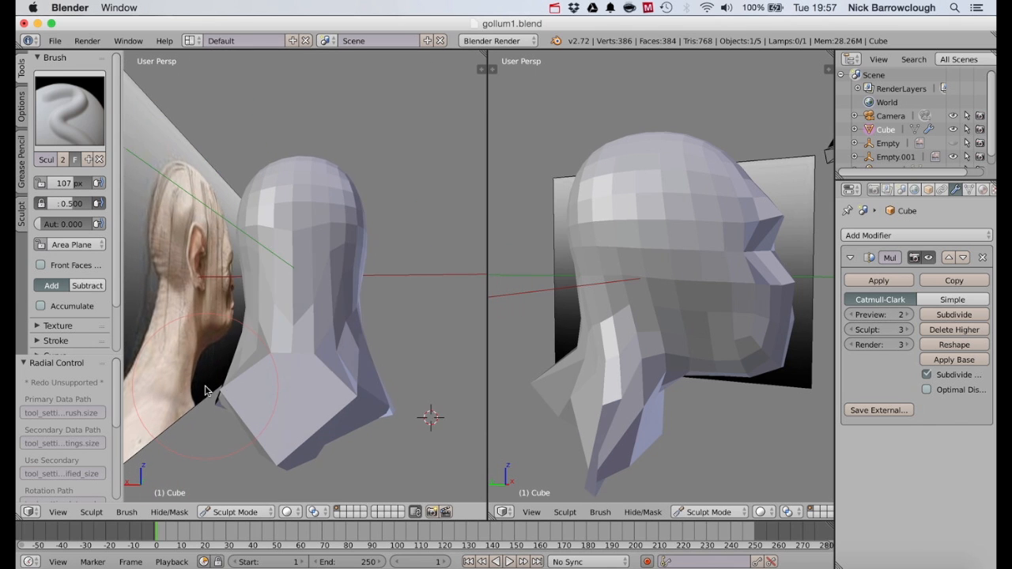
mouse_move(425, 420)
mouse_down()
mouse_move(351, 414)
mouse_move(426, 400)
mouse_up()
scroll(426, 399, right, 10)
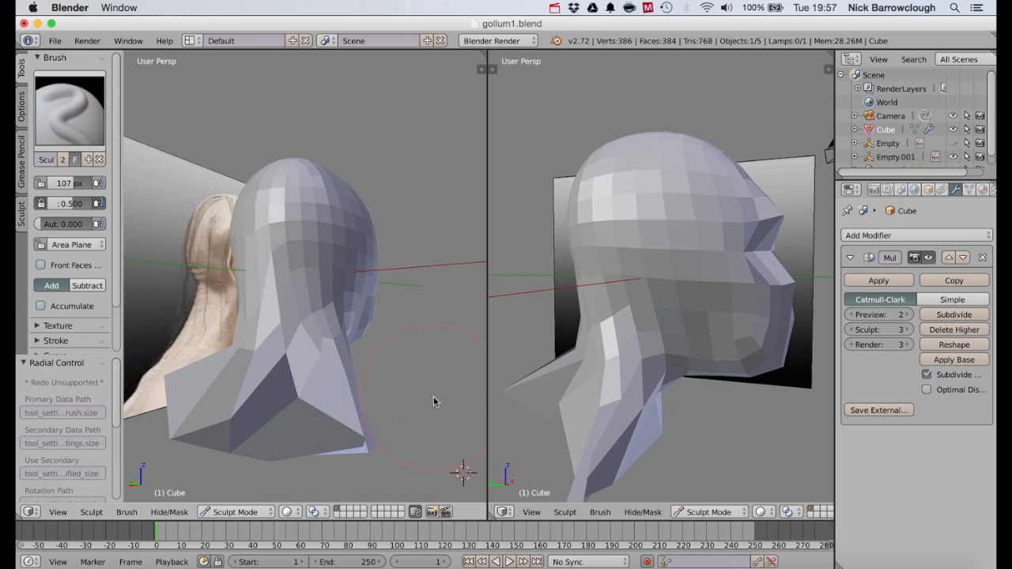
mouse_move(328, 411)
mouse_down()
mouse_move(277, 419)
mouse_move(253, 409)
mouse_move(303, 416)
mouse_up()
Smooth the back of the neck base with the Smooth brush.
click(71, 104)
click(61, 299)
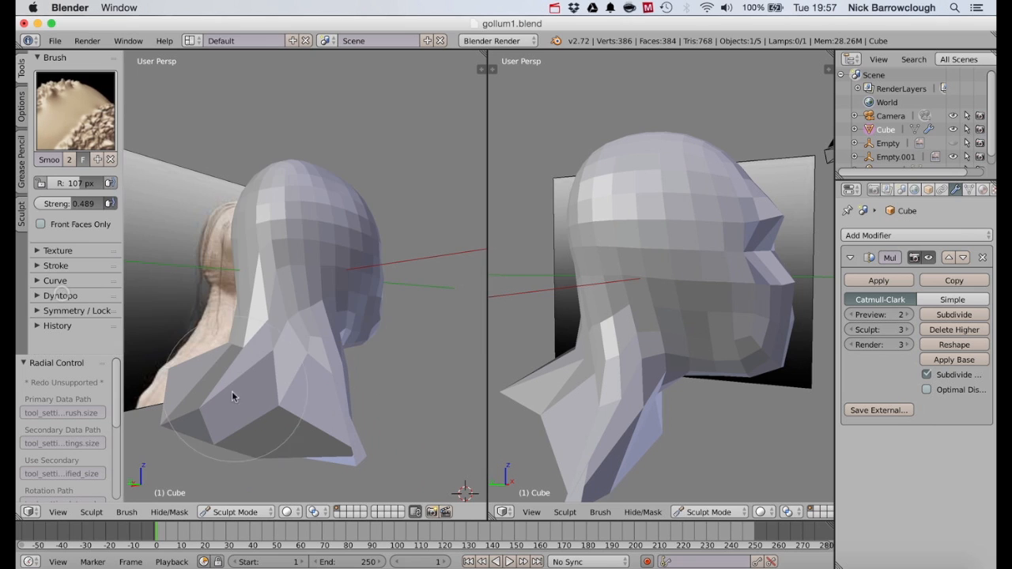
drag(277, 413, 269, 423)
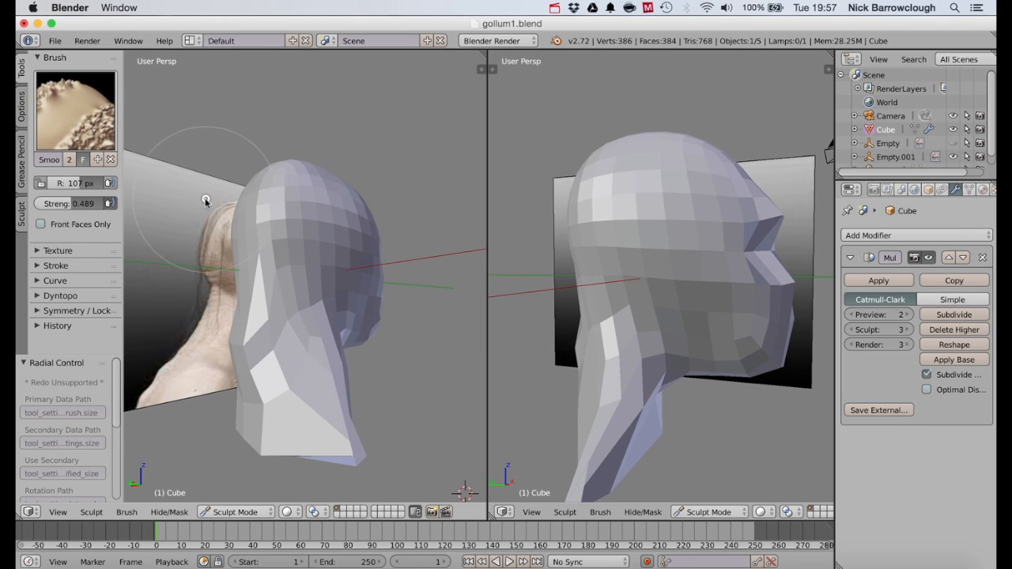
Carve into the lower rear faces of the neck base using the Brush brush in Subtract mode.
click(75, 111)
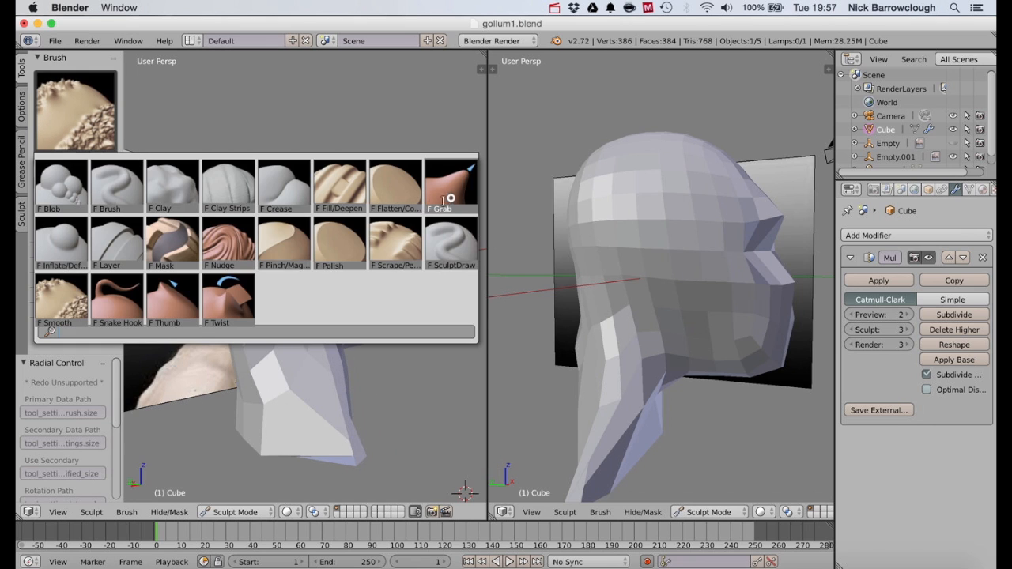
click(118, 189)
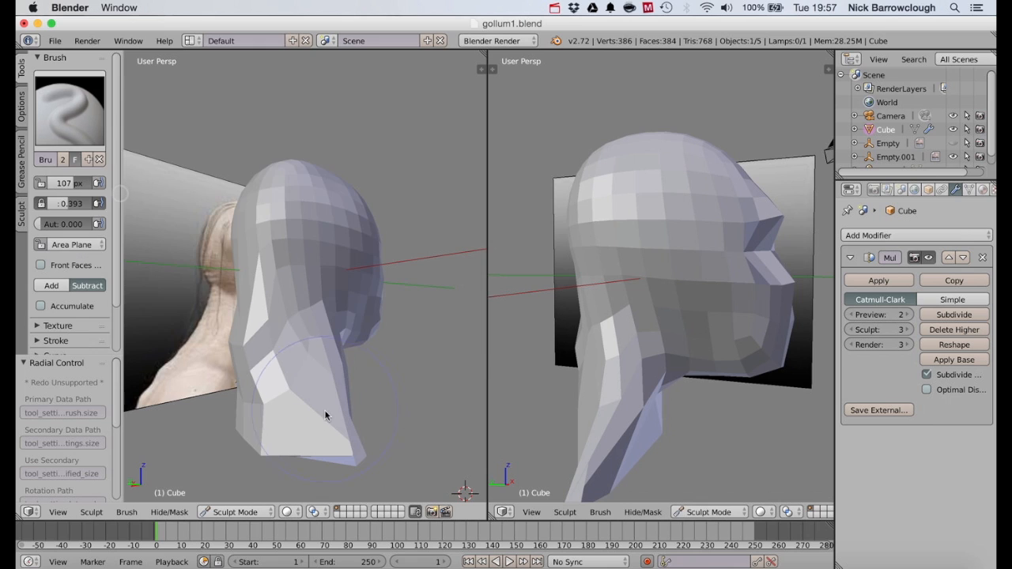
mouse_move(304, 434)
mouse_down()
mouse_move(378, 461)
mouse_move(308, 443)
mouse_up()
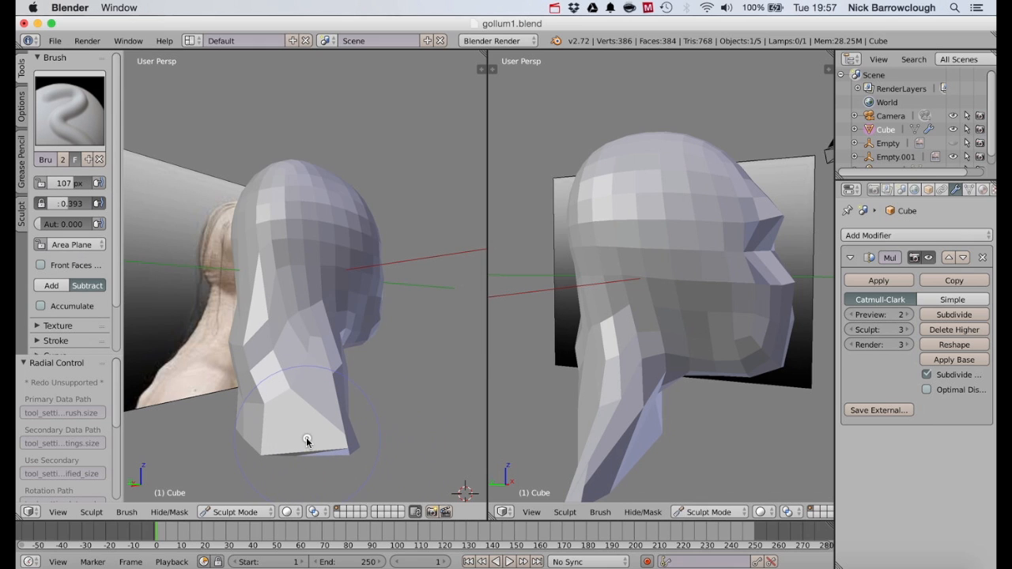
Set the brush to Add and build the neck base outward into shoulders and an upper chest.
click(55, 286)
mouse_move(261, 407)
mouse_down()
mouse_move(416, 486)
mouse_move(317, 432)
mouse_move(359, 446)
mouse_move(309, 433)
mouse_move(388, 464)
mouse_up()
scroll(388, 463, right, 10)
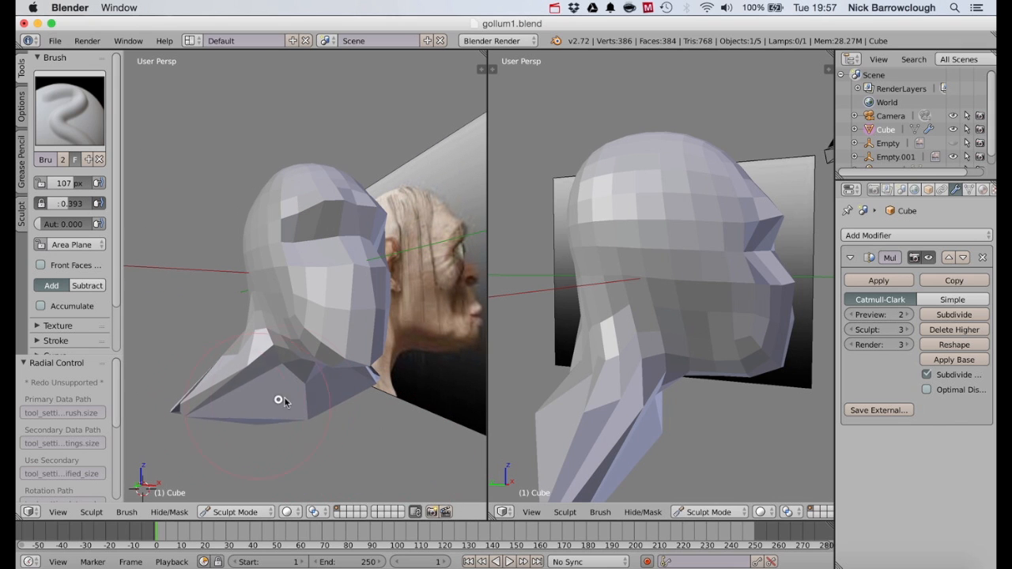
mouse_move(283, 398)
mouse_down()
mouse_move(265, 413)
mouse_move(165, 408)
mouse_move(201, 393)
mouse_up()
scroll(227, 379, right, 10)
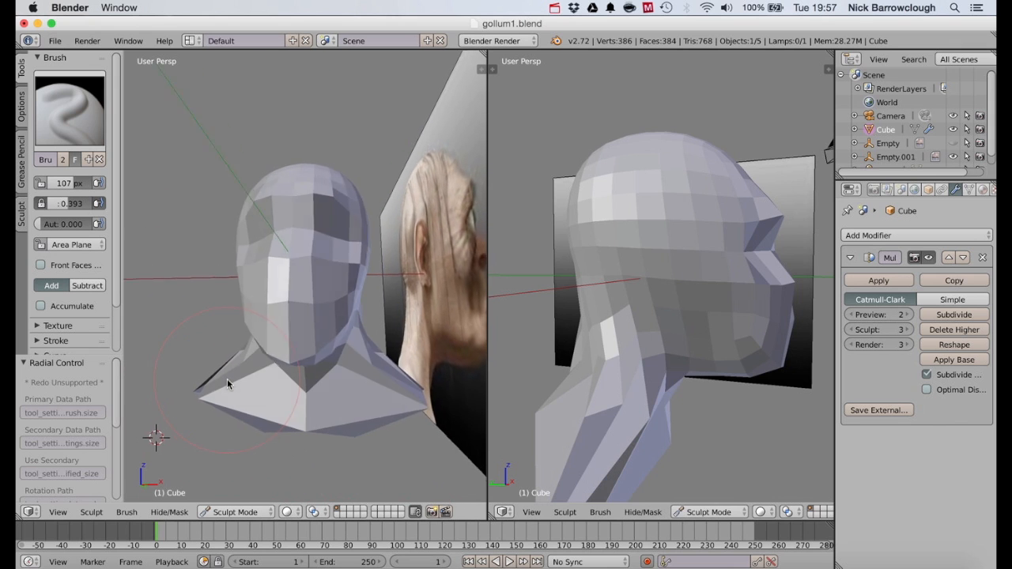
Show the front reference image again and align the user perspective view of the face to the front.
scroll(227, 379, right, 5)
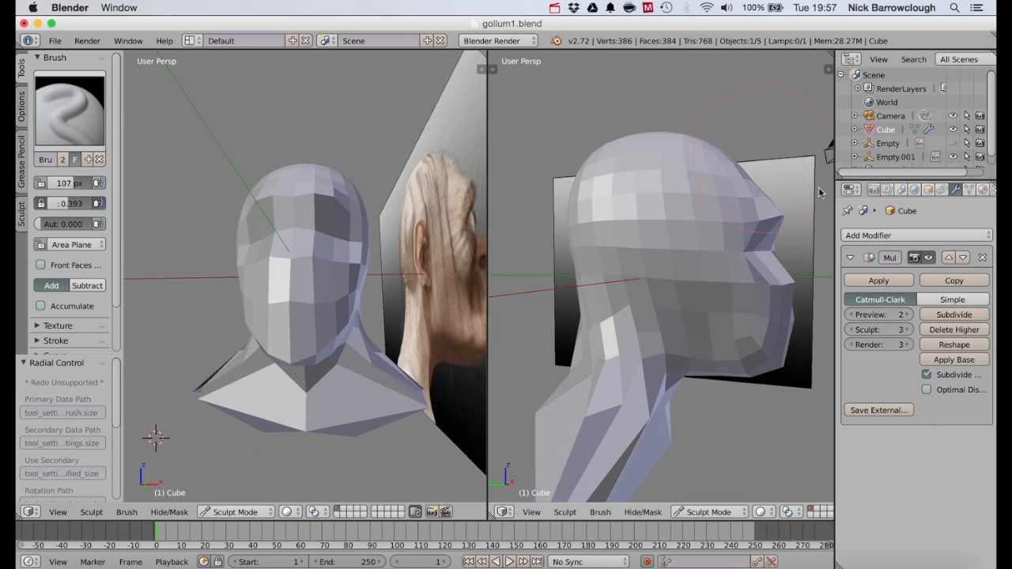
click(953, 143)
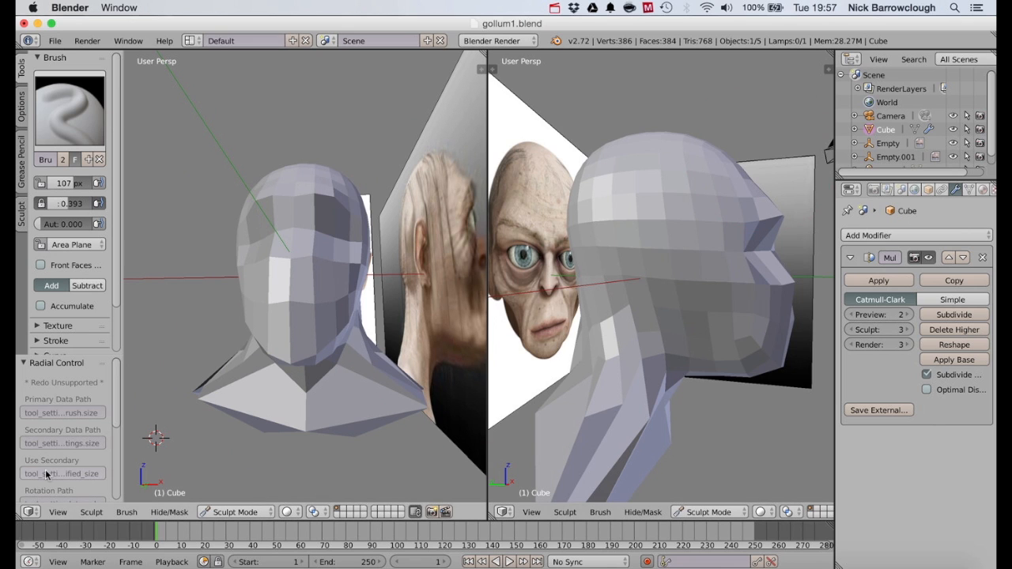
click(67, 514)
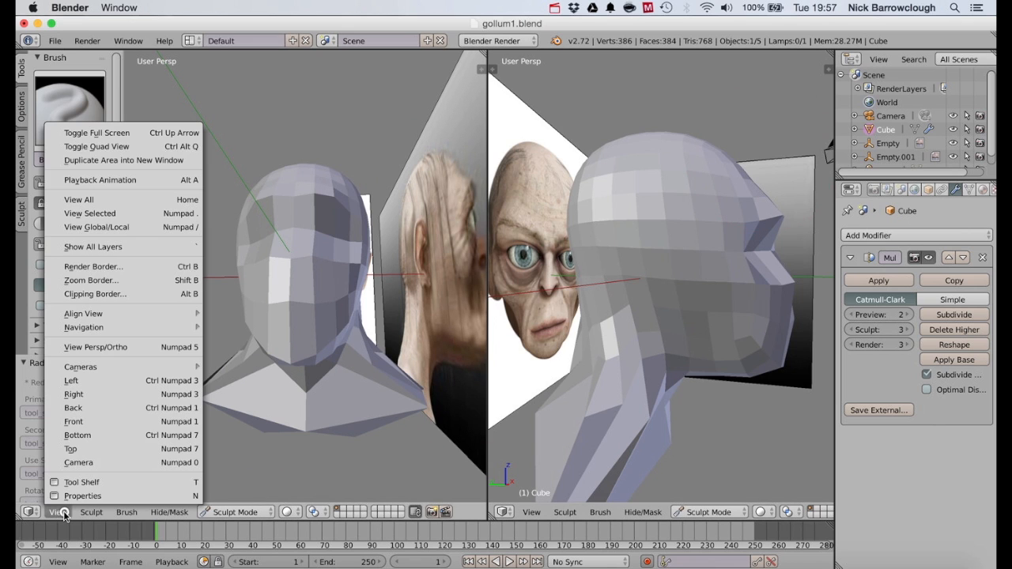
click(87, 420)
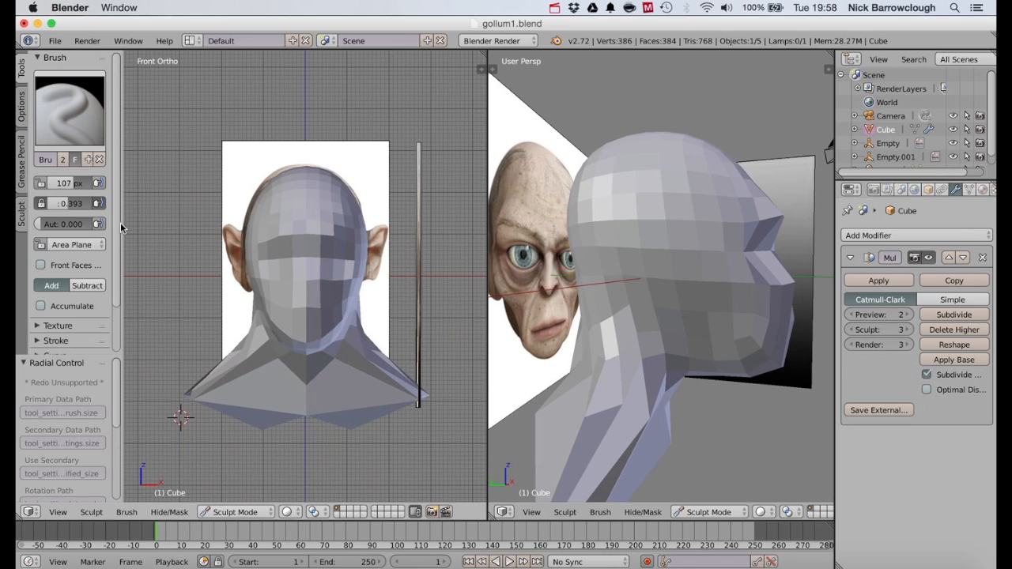
Raise the lower shoulder edge and pull the sides of the neck inward with the Grab brush in the front view.
click(69, 109)
click(117, 187)
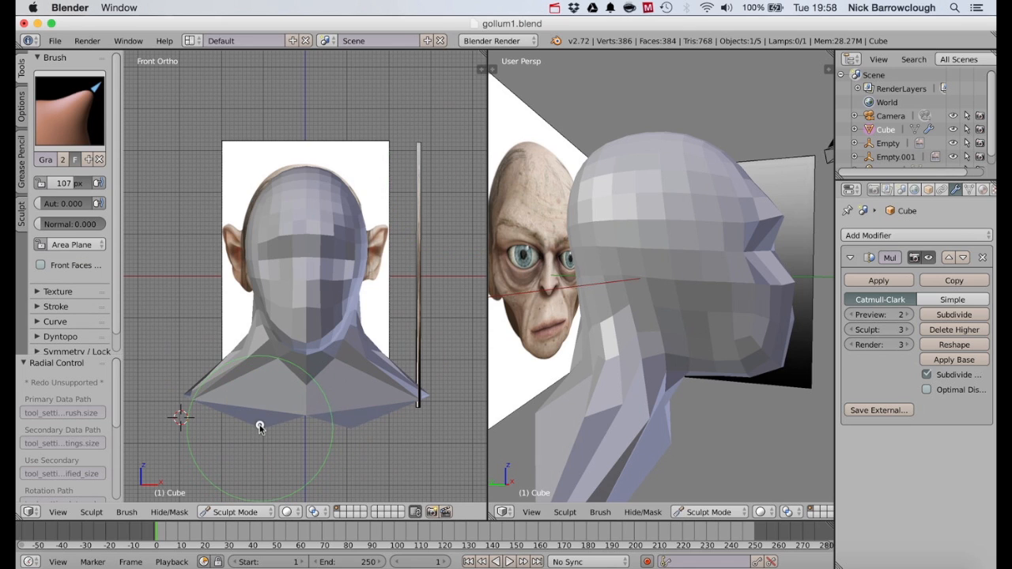
drag(261, 428, 260, 416)
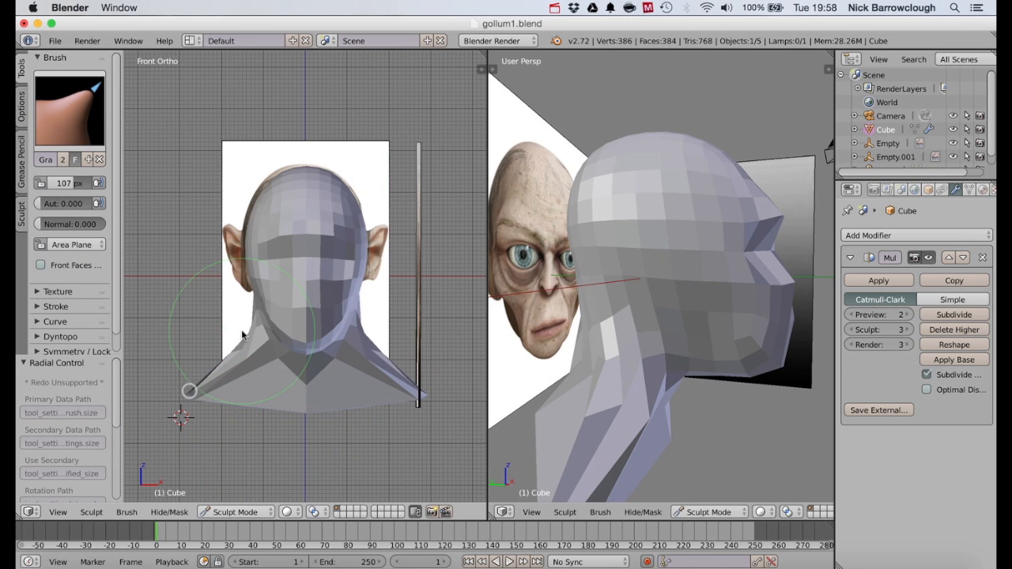
mouse_move(247, 335)
mouse_down()
mouse_move(278, 352)
mouse_move(267, 351)
mouse_up()
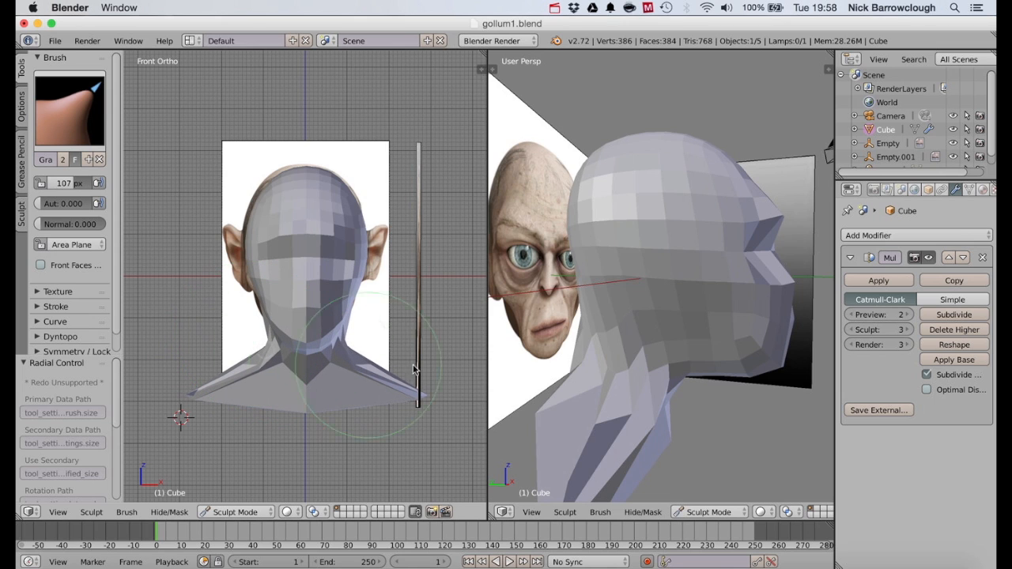
Switch the second view to the left side and pull the throat, nape and upper back towards the side reference with the Grab brush.
click(531, 512)
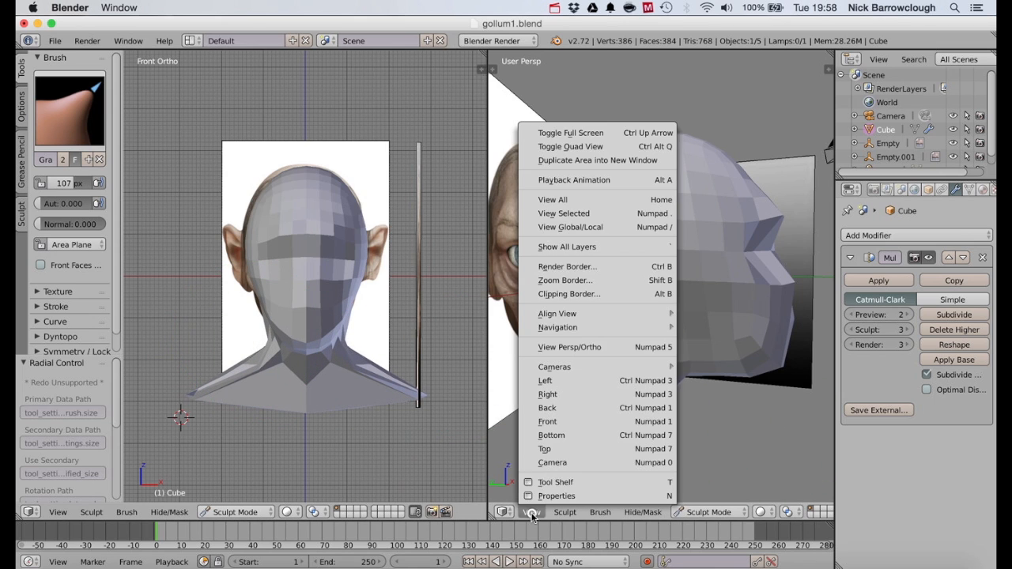
click(570, 382)
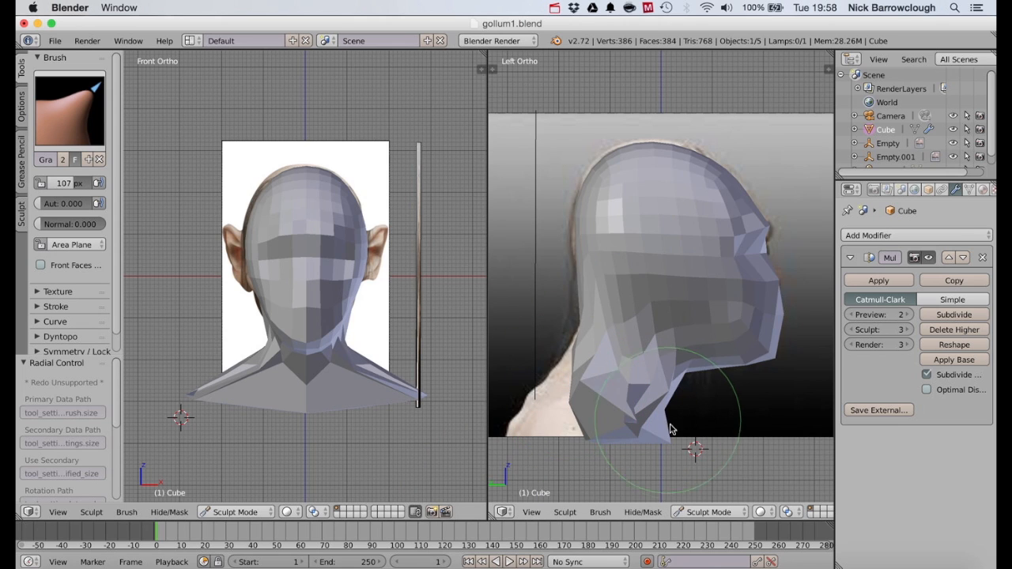
drag(666, 434, 667, 432)
mouse_move(658, 392)
mouse_down()
mouse_move(559, 386)
mouse_move(562, 358)
mouse_up()
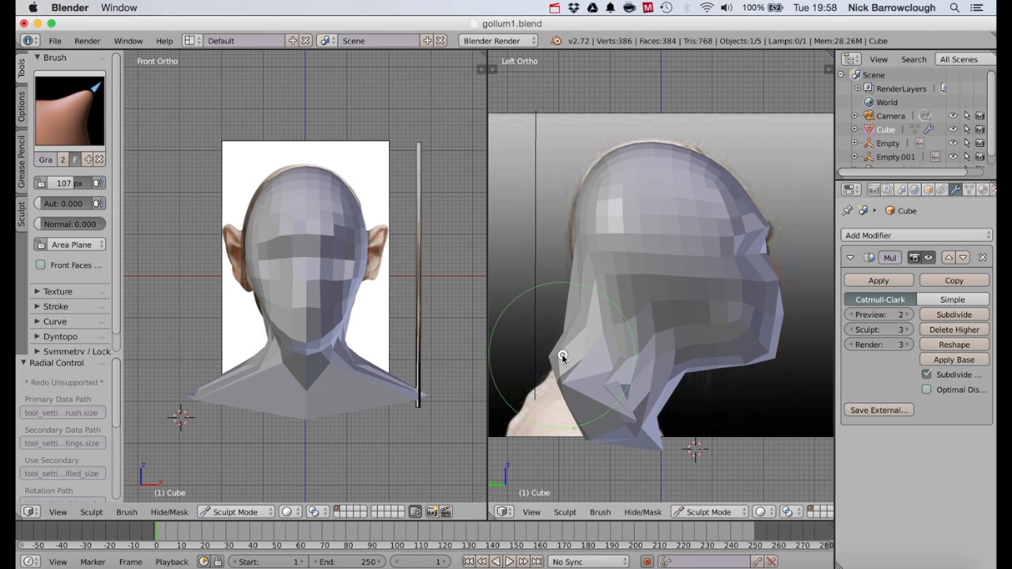
mouse_move(560, 395)
mouse_down()
mouse_move(589, 402)
mouse_move(556, 393)
mouse_move(506, 435)
mouse_up()
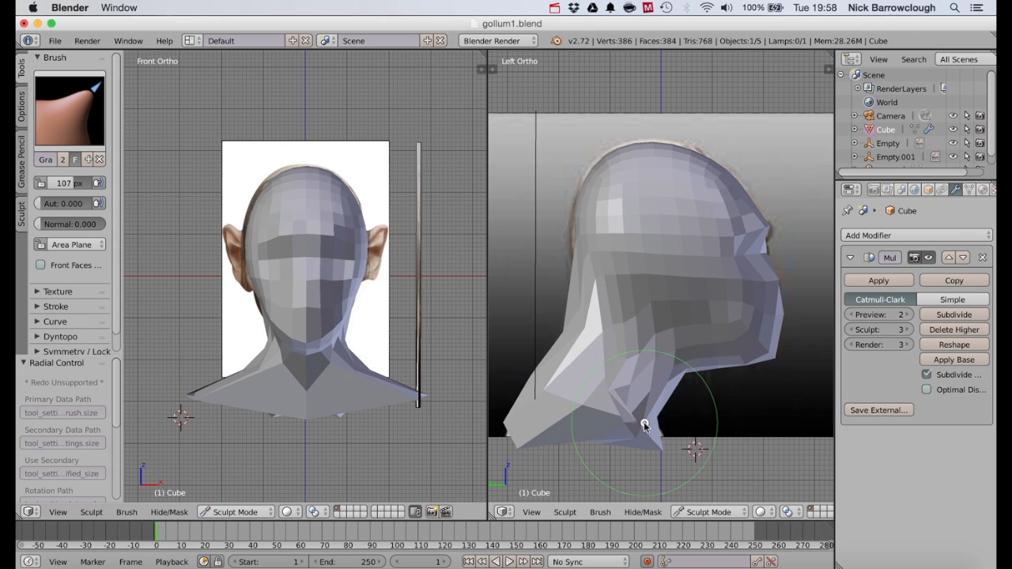
mouse_move(565, 342)
mouse_down()
mouse_move(581, 346)
mouse_move(570, 357)
mouse_move(585, 358)
mouse_move(578, 308)
mouse_up()
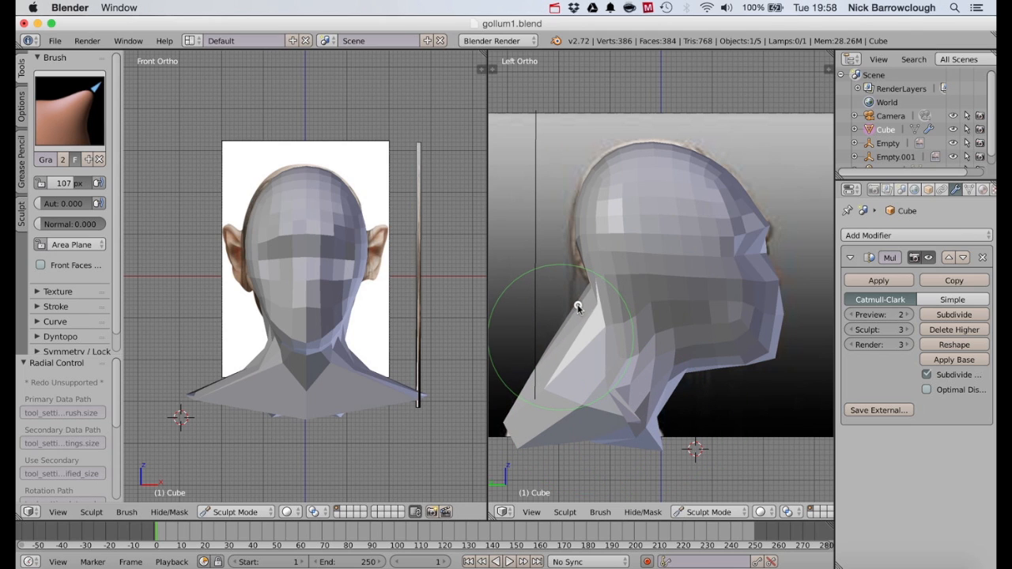
drag(533, 387, 573, 396)
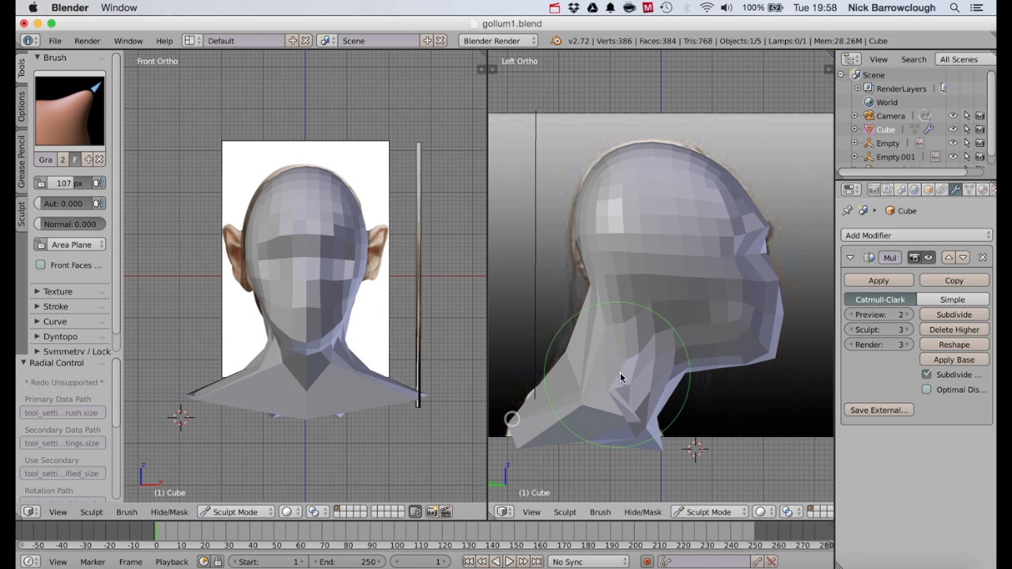
Reshape the rear shoulder edge of the neck base with the Grab brush from rear three-quarter angles.
scroll(264, 339, left, 10)
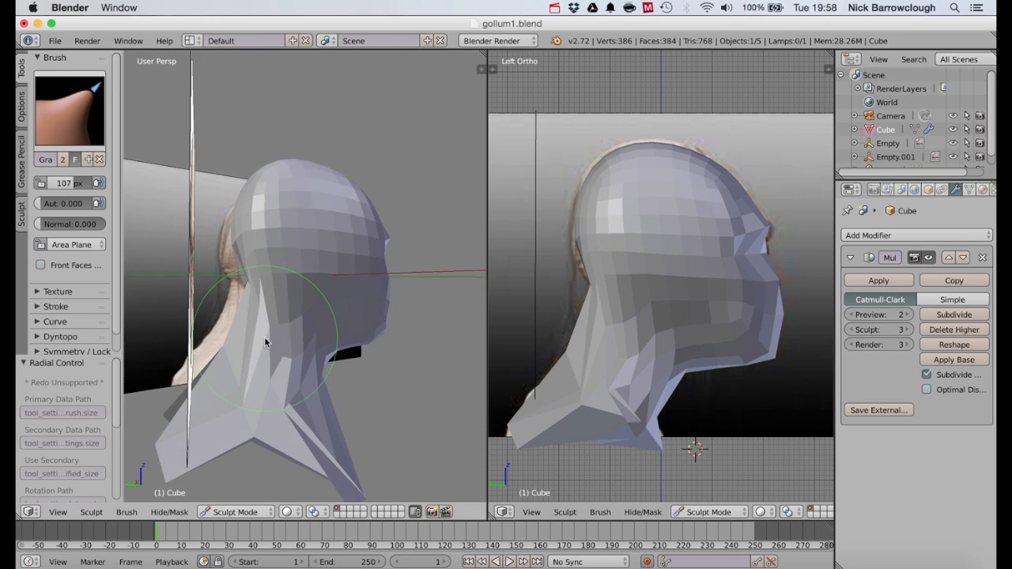
scroll(264, 338, right, 4)
scroll(264, 338, left, 2)
scroll(264, 339, right, 4)
scroll(264, 338, left, 5)
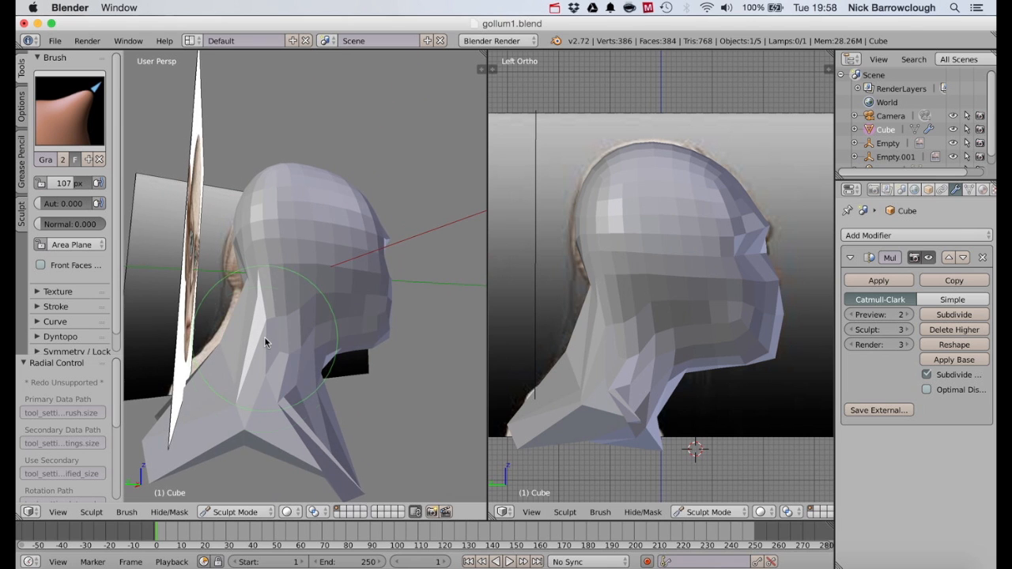
drag(235, 454, 239, 437)
scroll(239, 436, down, 10)
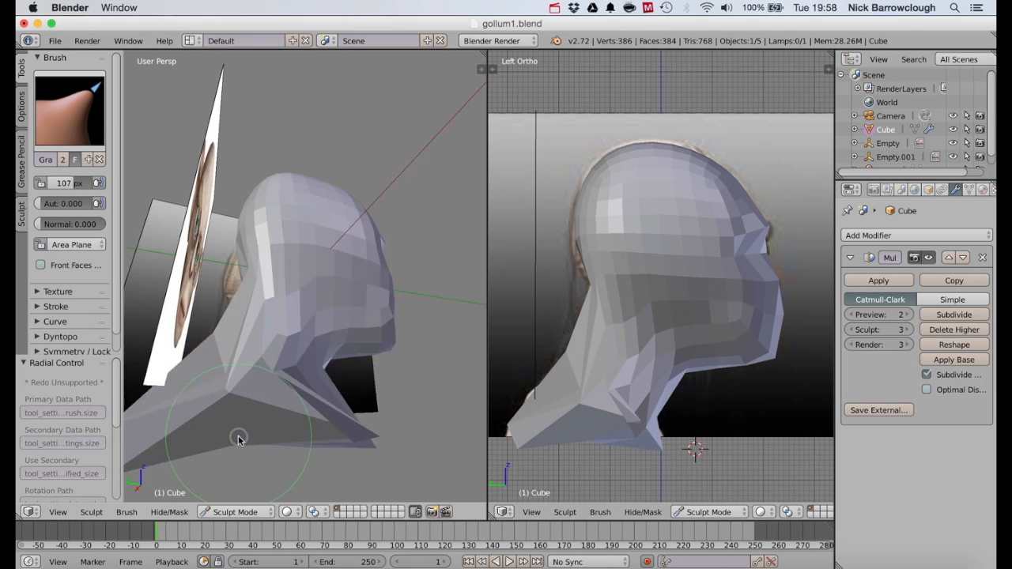
drag(219, 381, 219, 444)
Adjust the middle of the neck base's underside with the Grab brush, viewing the model from below.
scroll(216, 410, right, 10)
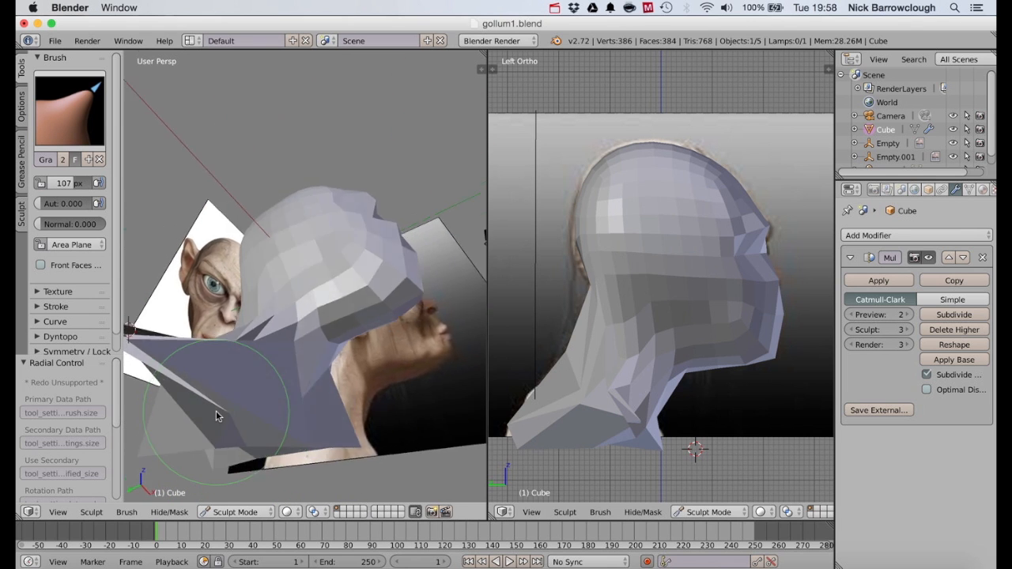
scroll(216, 410, up, 10)
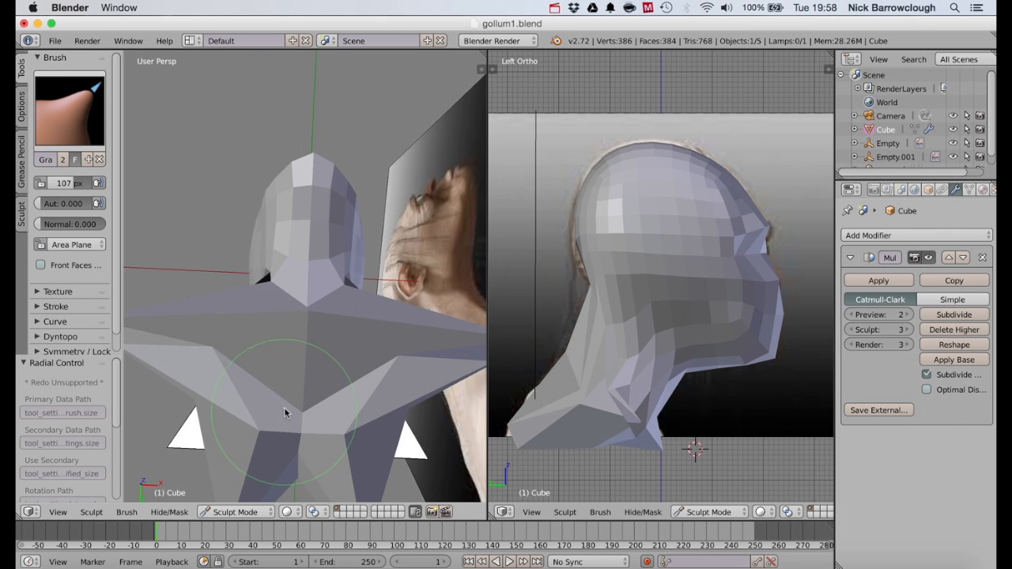
drag(306, 410, 310, 435)
scroll(285, 377, left, 10)
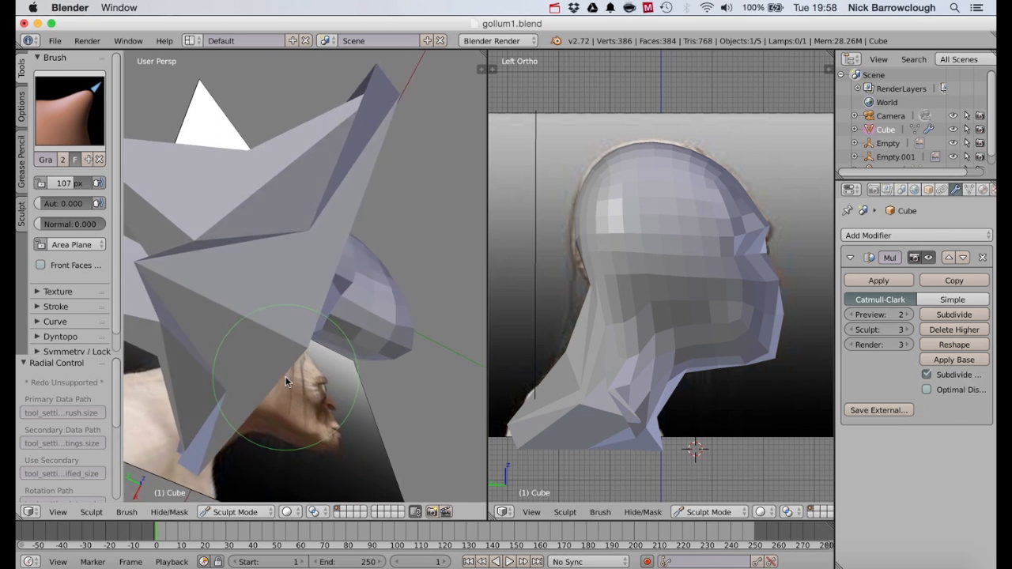
scroll(285, 377, up, 10)
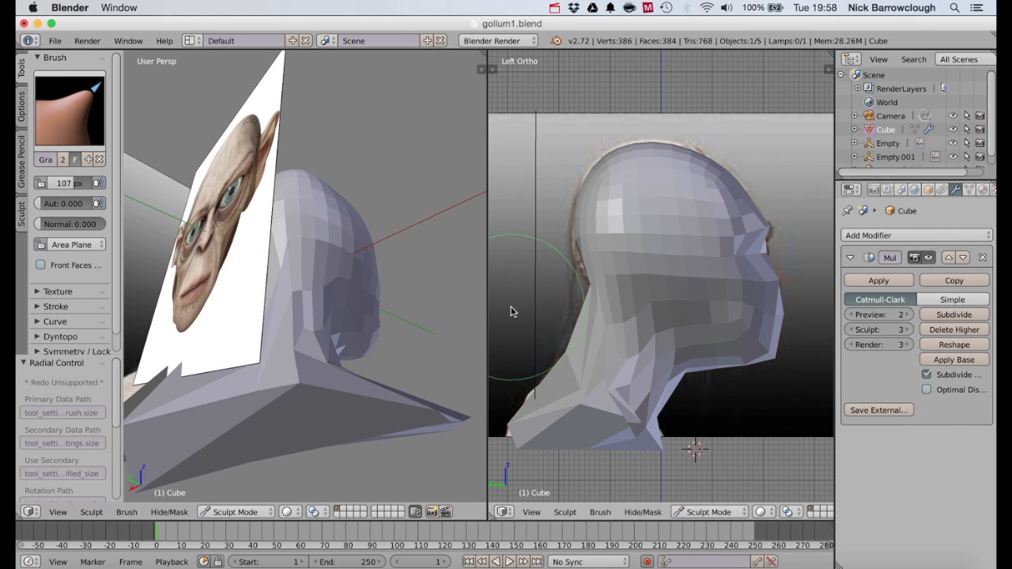
Pull the rear edge of the neck base forward with the Grab brush from the side.
scroll(300, 360, left, 10)
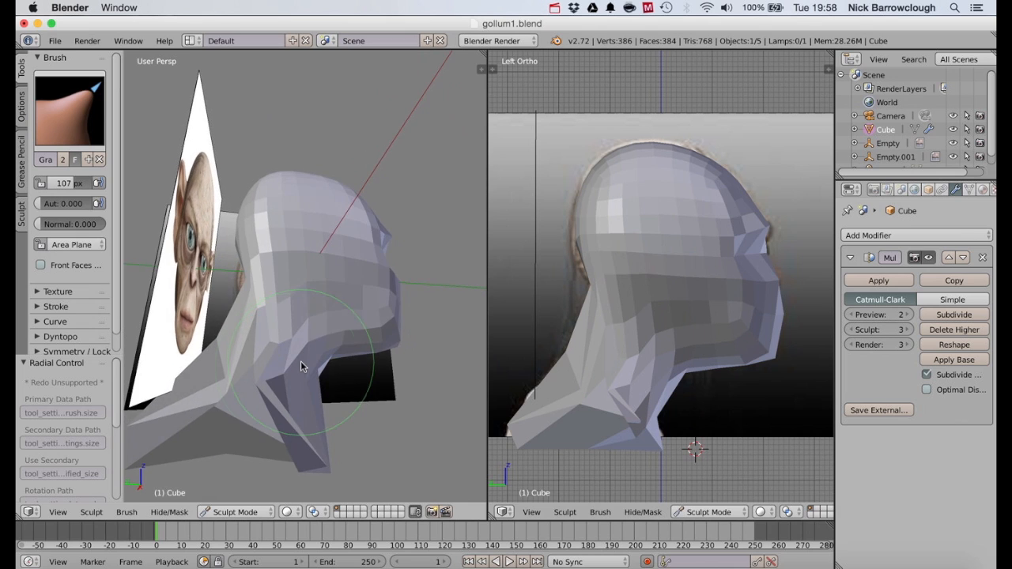
scroll(277, 372, down, 3)
drag(223, 379, 252, 380)
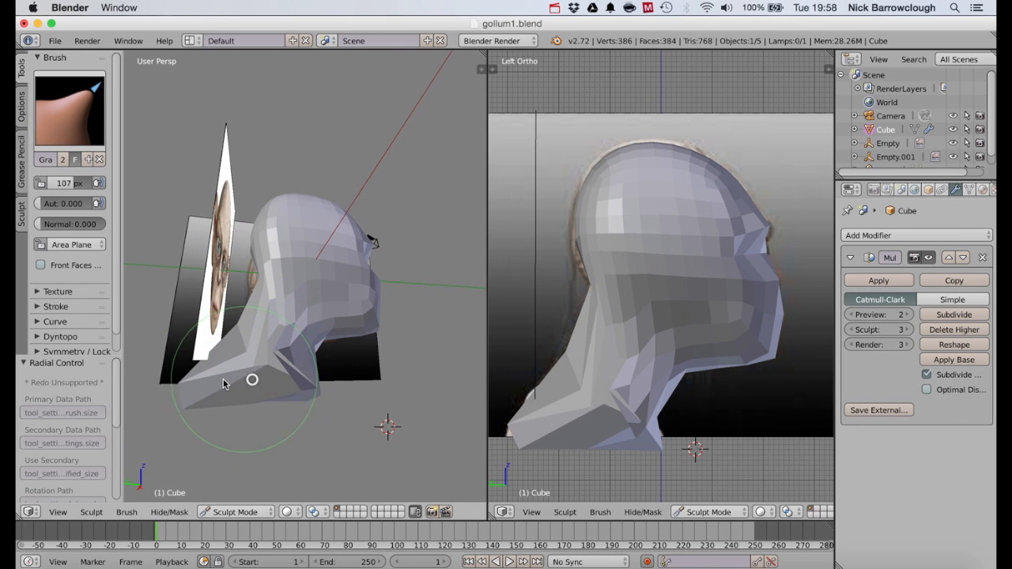
mouse_move(185, 375)
mouse_down()
mouse_move(220, 380)
mouse_move(219, 370)
mouse_move(204, 387)
mouse_move(211, 379)
mouse_up()
scroll(211, 380, right, 8)
scroll(210, 379, up, 6)
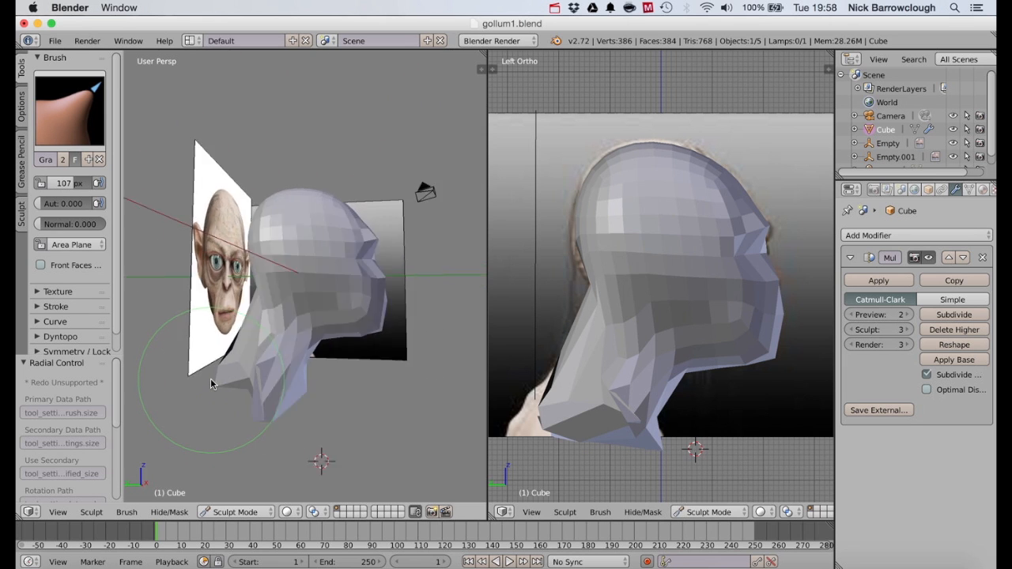
Pull the side and rear corner of the neck base outward towards the side reference with the Grab brush.
scroll(210, 379, left, 8)
scroll(210, 383, right, 8)
scroll(211, 383, left, 14)
scroll(210, 384, right, 4)
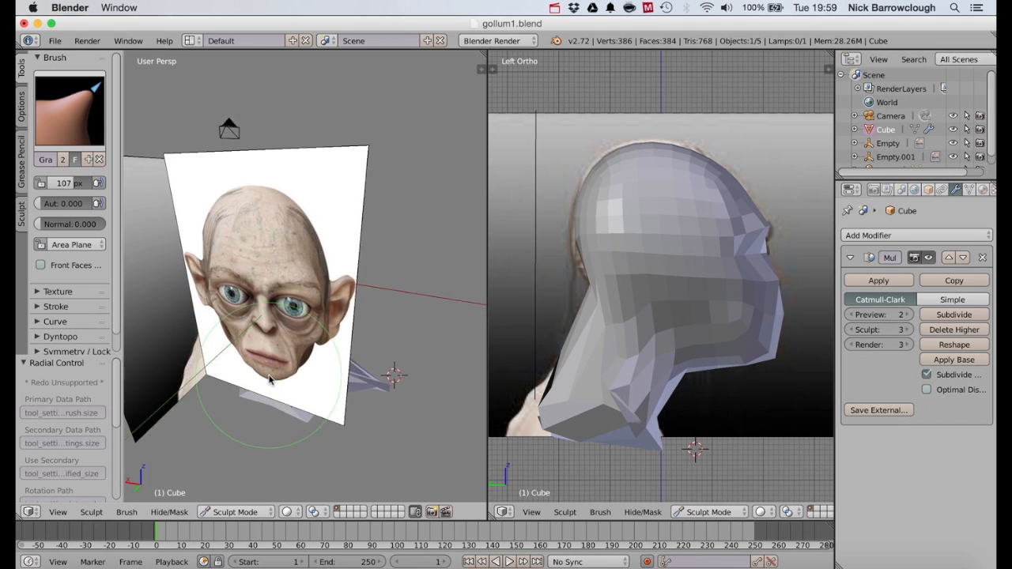
drag(333, 389, 311, 411)
scroll(333, 400, right, 10)
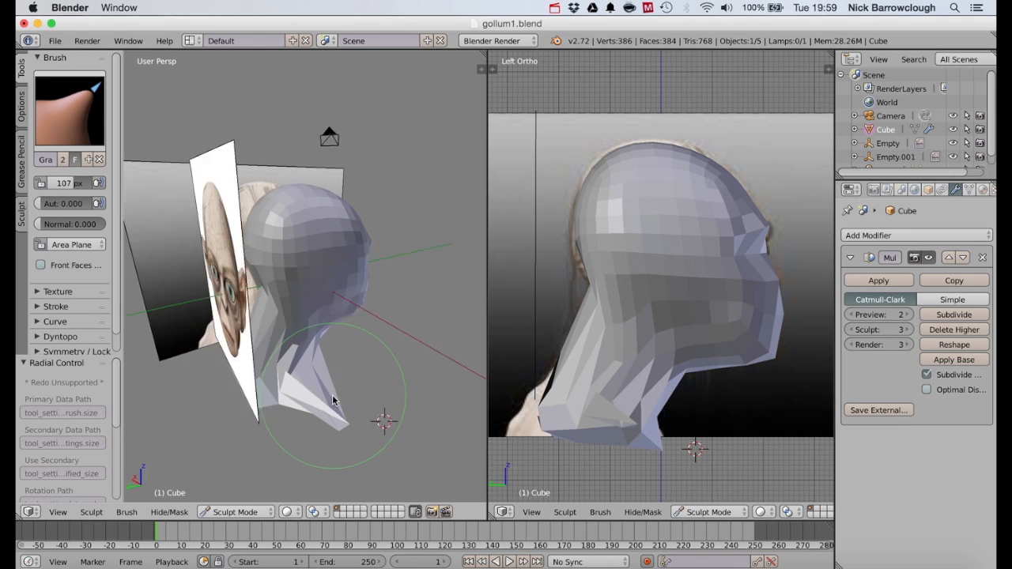
mouse_move(261, 384)
mouse_down()
mouse_move(240, 386)
mouse_move(268, 404)
mouse_move(253, 399)
mouse_up()
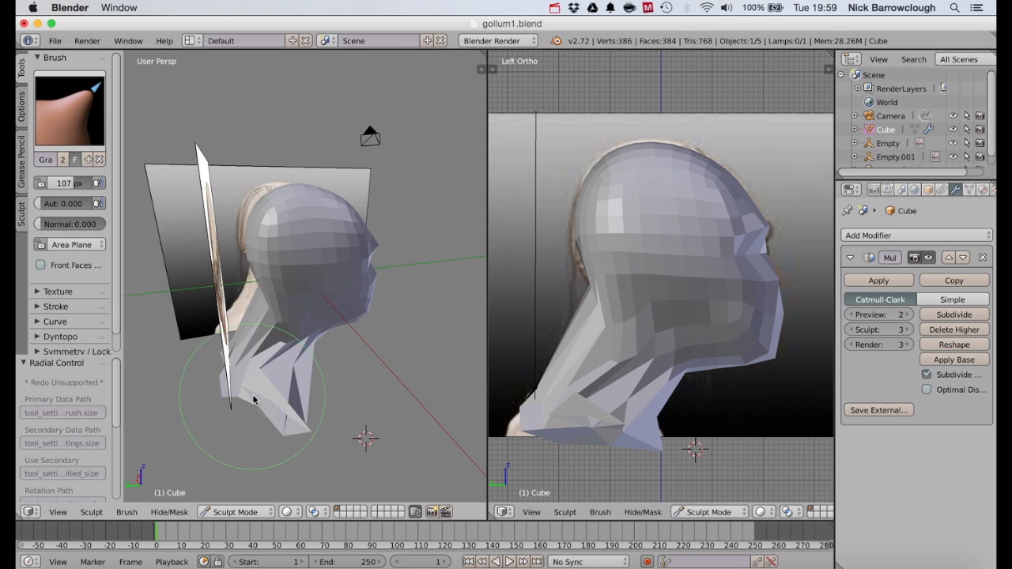
mouse_move(552, 384)
mouse_down()
mouse_move(568, 387)
mouse_move(556, 391)
mouse_up()
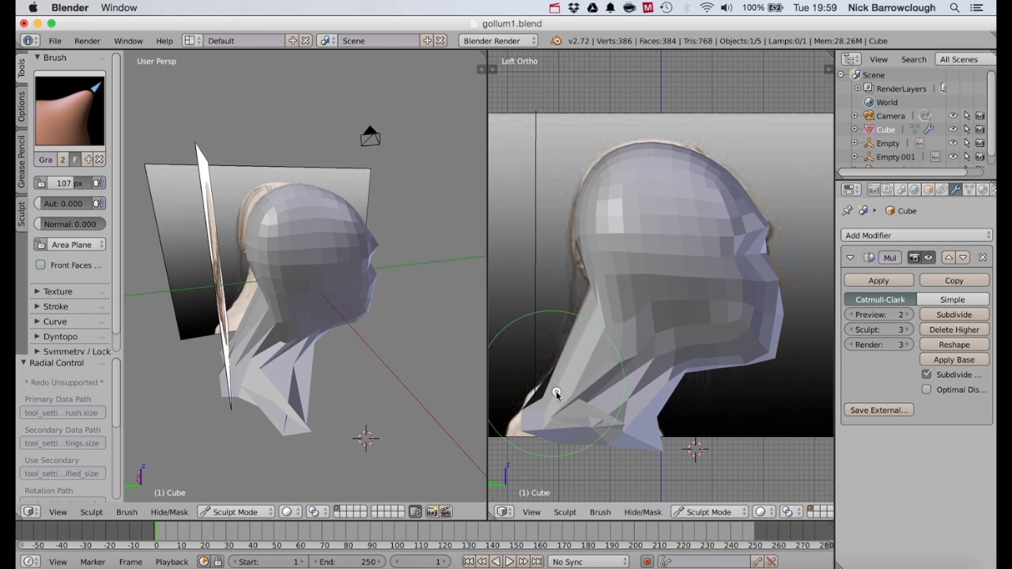
mouse_move(527, 429)
mouse_down()
mouse_move(517, 425)
mouse_move(598, 423)
mouse_move(561, 419)
mouse_up()
Even out the jagged faces of the neck base with the Smooth brush.
click(69, 119)
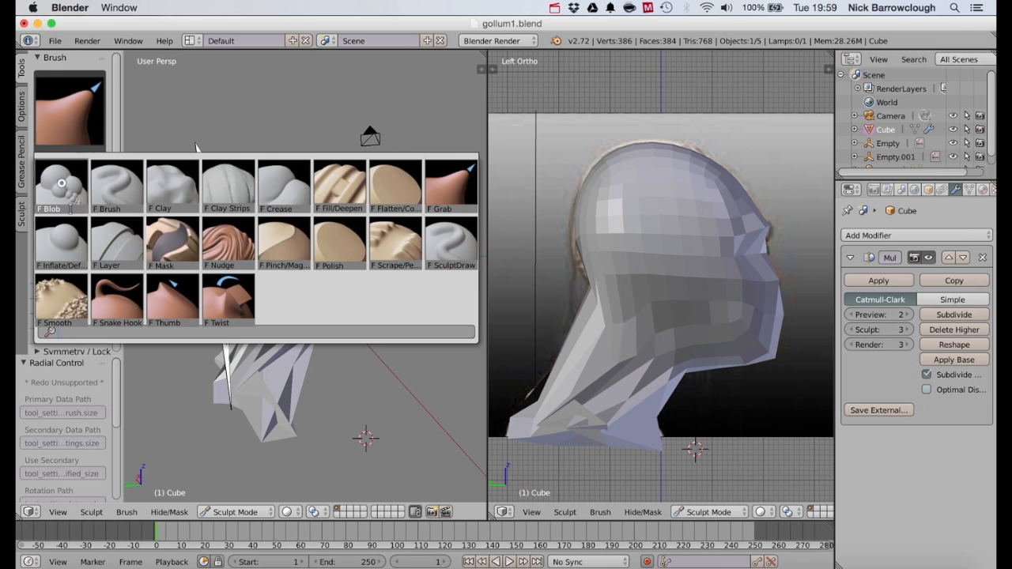
click(64, 297)
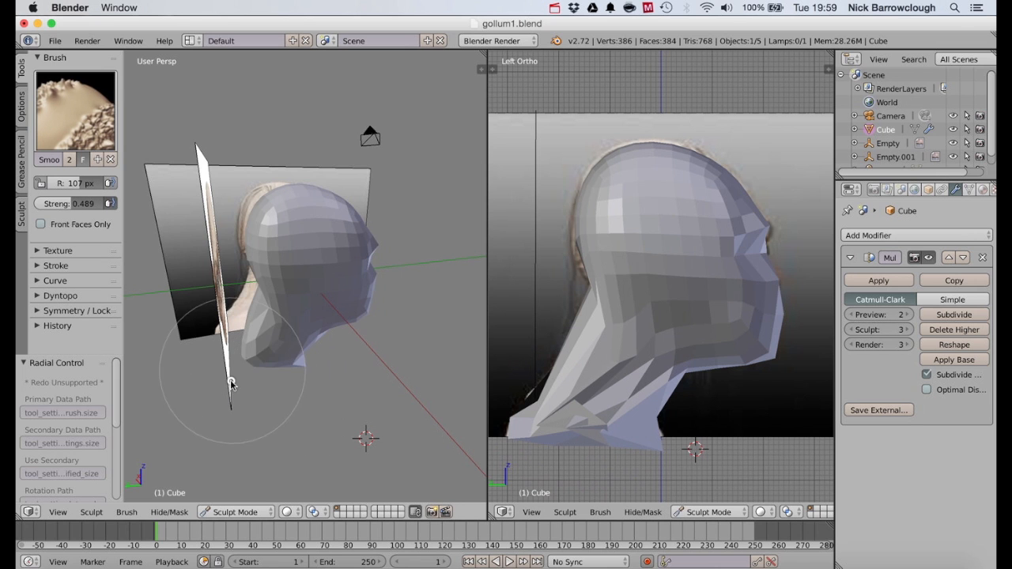
mouse_move(268, 368)
mouse_down()
mouse_move(317, 363)
mouse_move(298, 363)
mouse_up()
scroll(298, 365, left, 10)
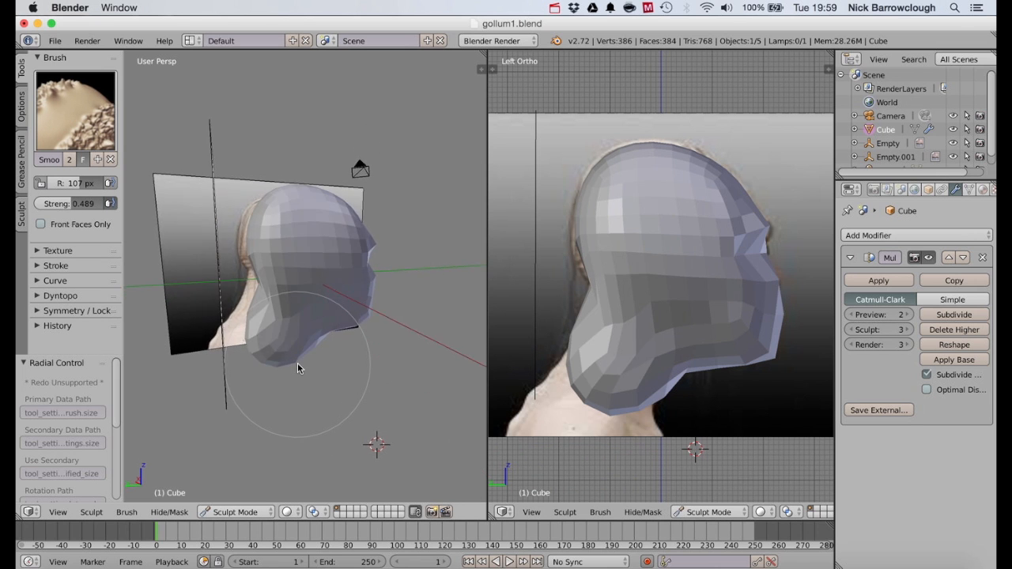
scroll(298, 365, left, 15)
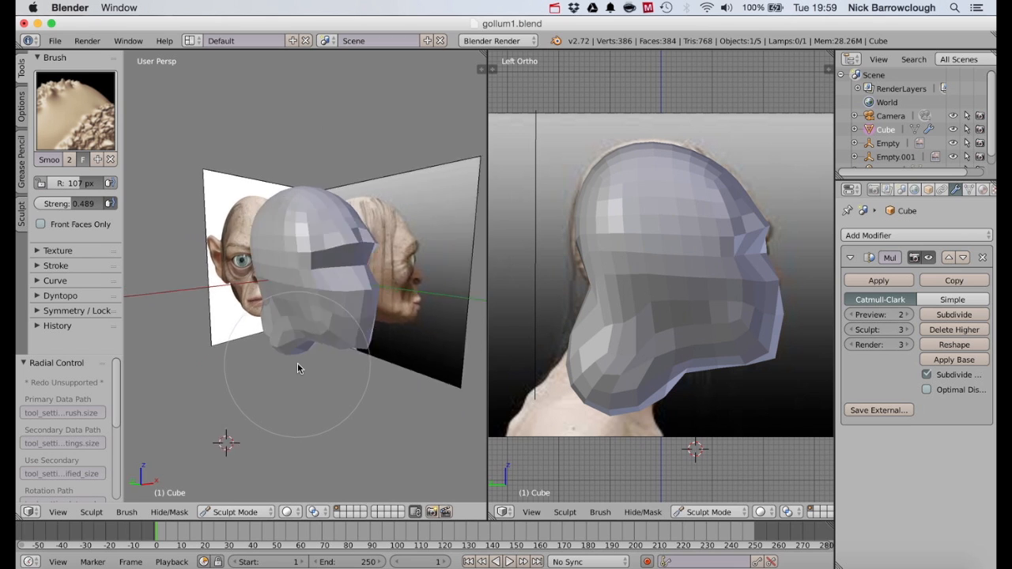
Build up the side of the lower neck with the SculptDraw brush in Add mode at a 75 px radius.
click(75, 98)
click(439, 241)
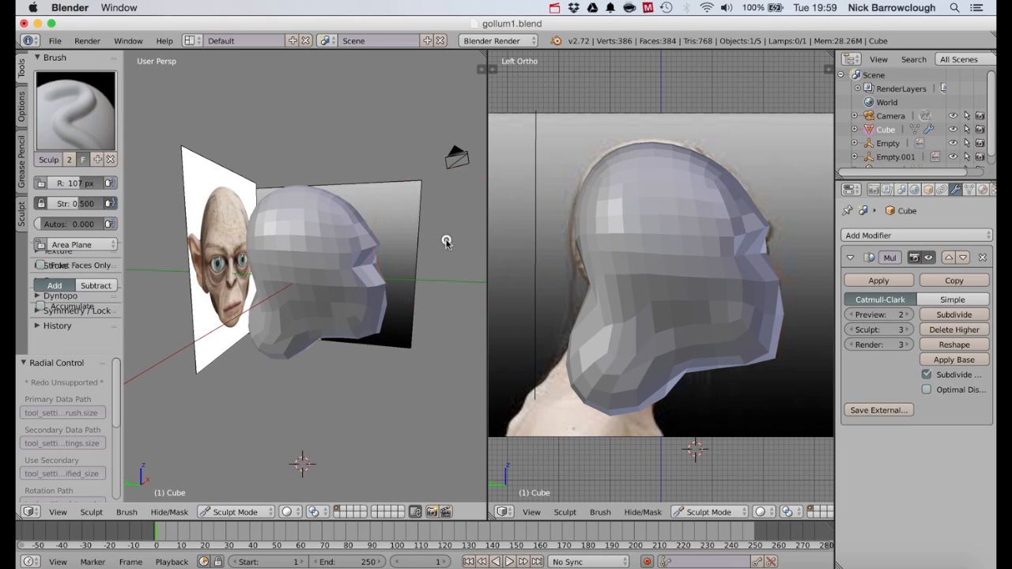
scroll(612, 369, left, 10)
key(f)
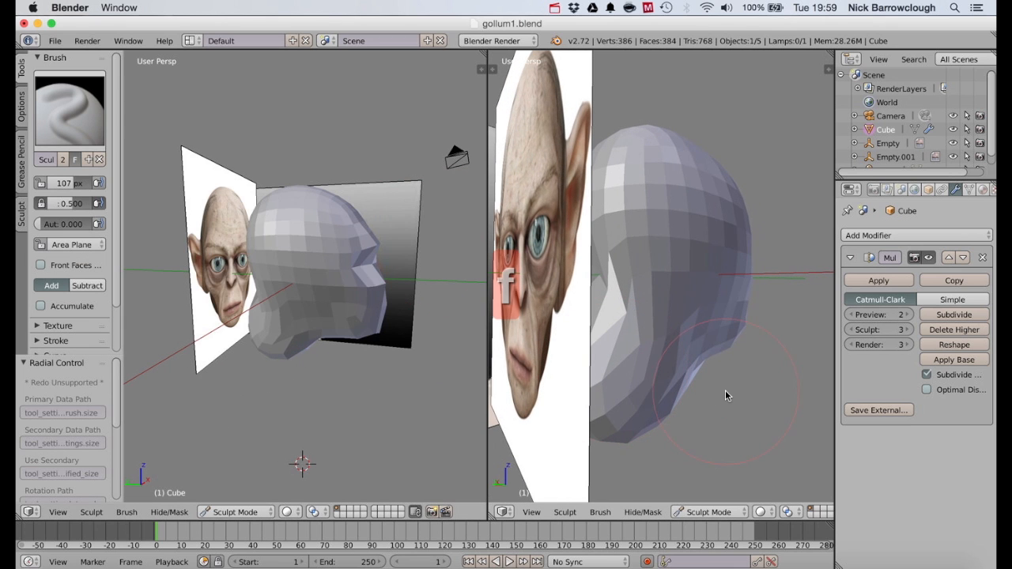
click(715, 391)
scroll(806, 403, right, 15)
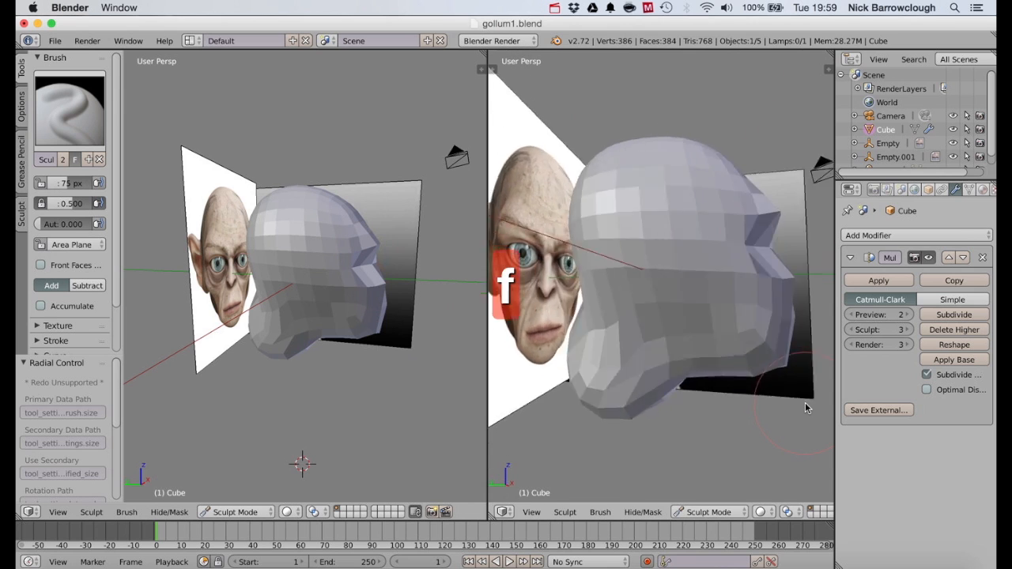
scroll(805, 408, right, 3)
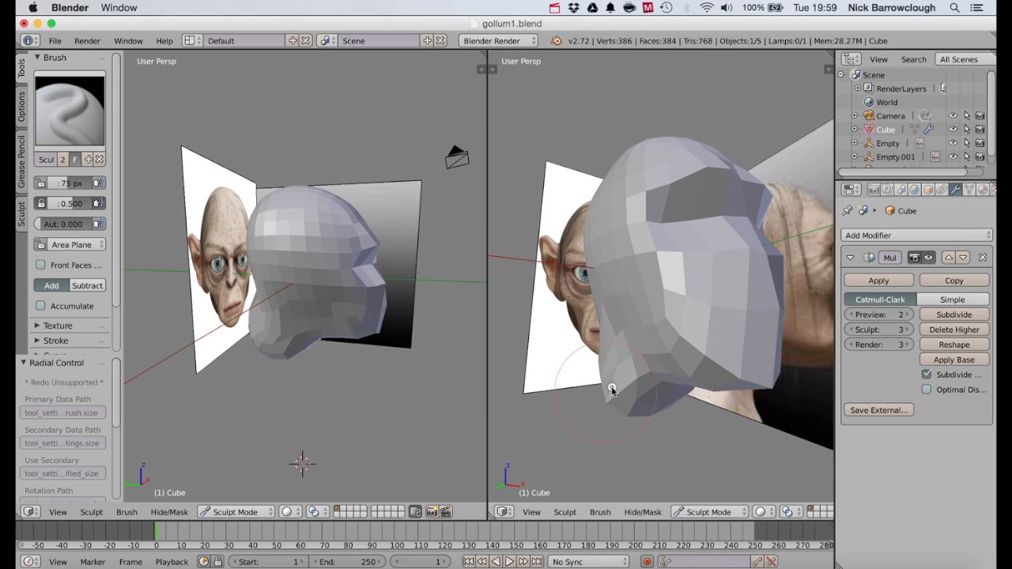
drag(612, 389, 592, 398)
scroll(616, 372, left, 5)
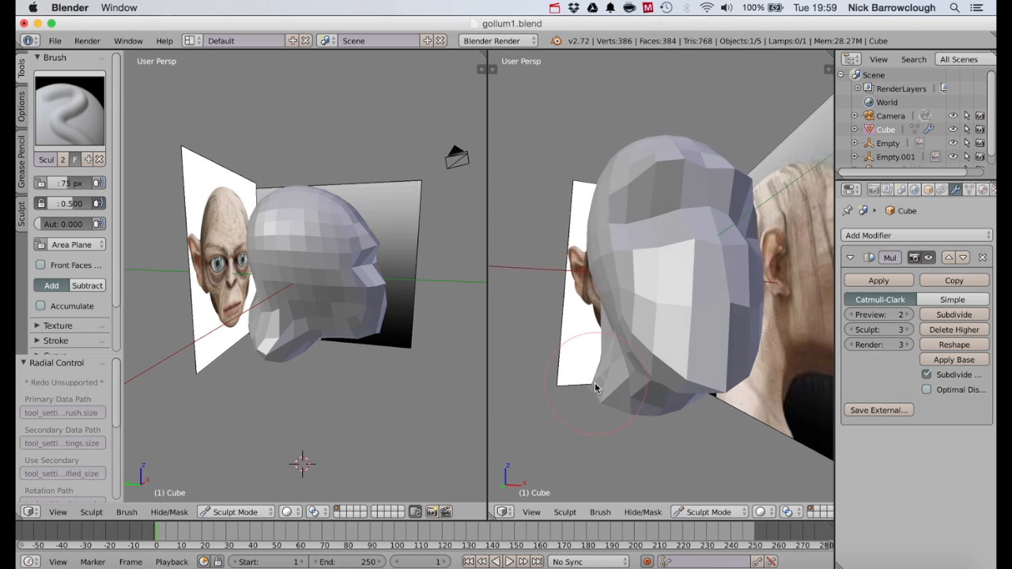
drag(588, 377, 594, 375)
scroll(594, 375, left, 10)
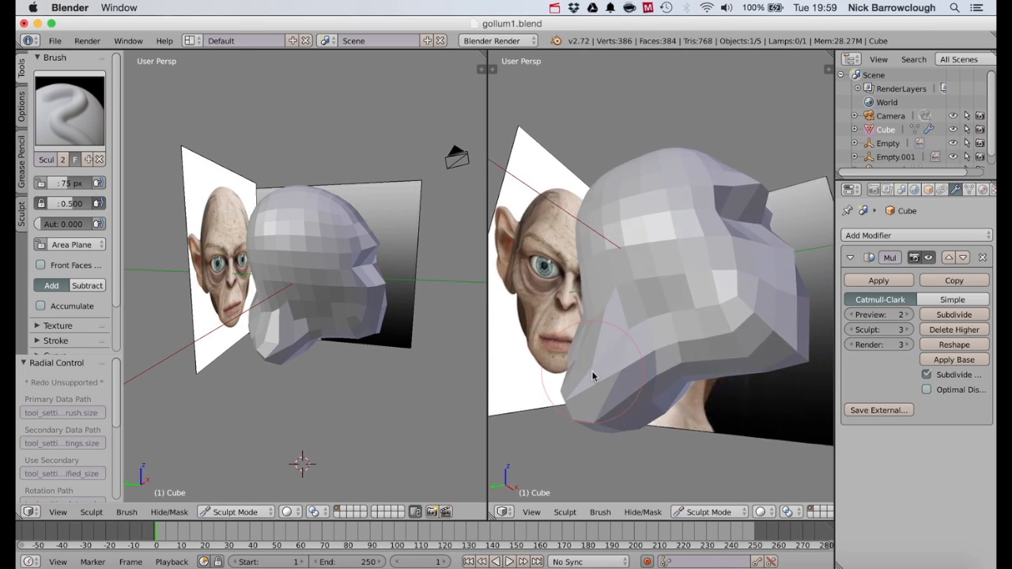
Extend the bottom of the neck downward with SculptDraw strokes from rear and side angles.
mouse_move(614, 417)
mouse_down()
mouse_move(626, 420)
mouse_move(624, 433)
mouse_up()
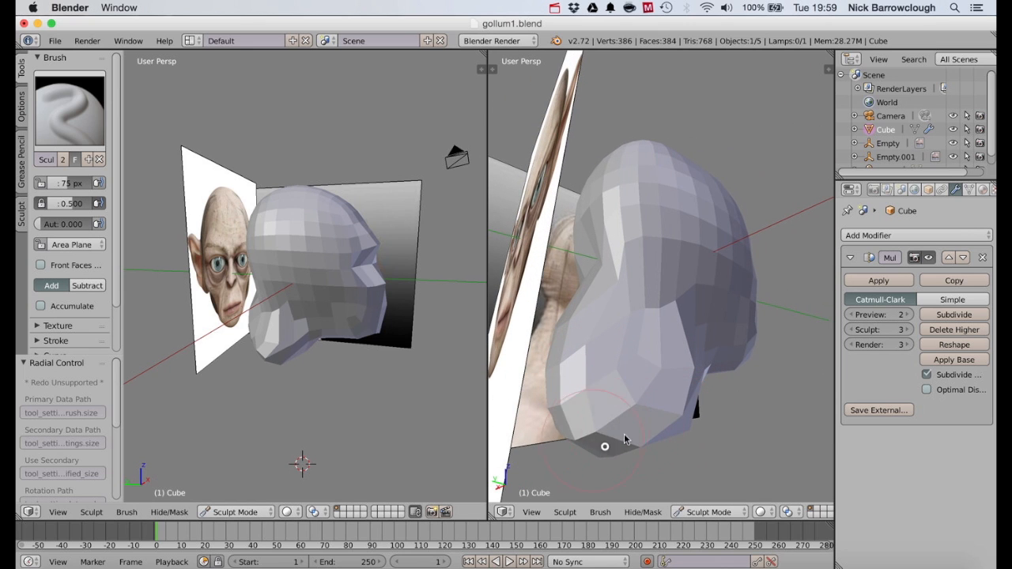
scroll(624, 434, left, 10)
scroll(625, 435, left, 8)
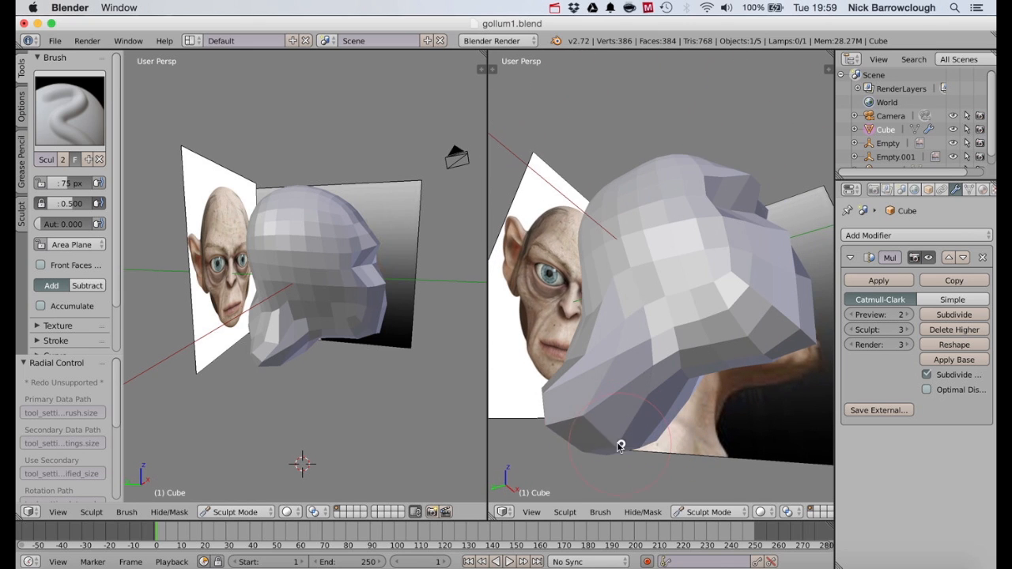
Add volume to the underside of the neck base with the Clay brush.
click(70, 109)
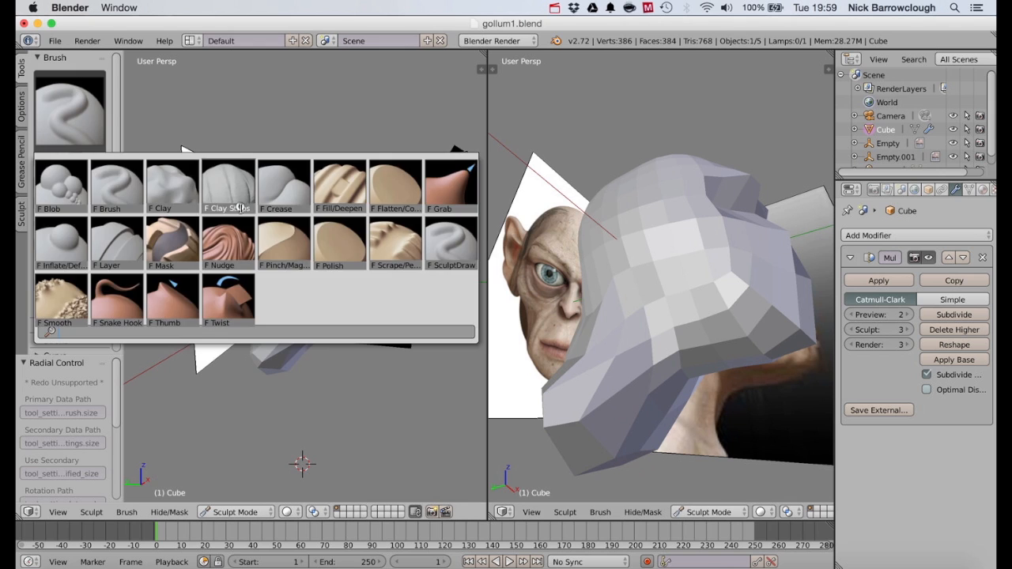
click(175, 181)
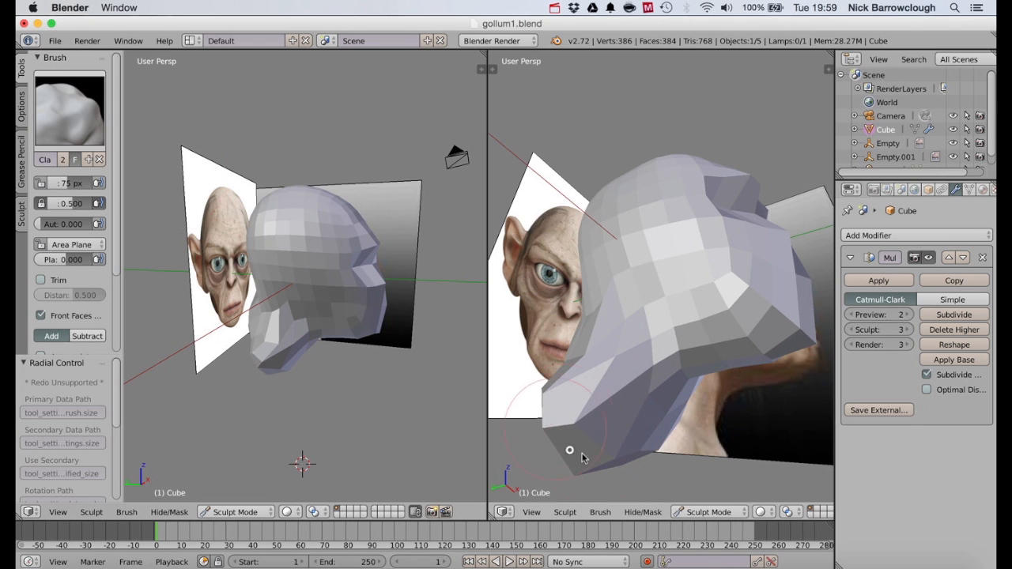
scroll(633, 419, left, 10)
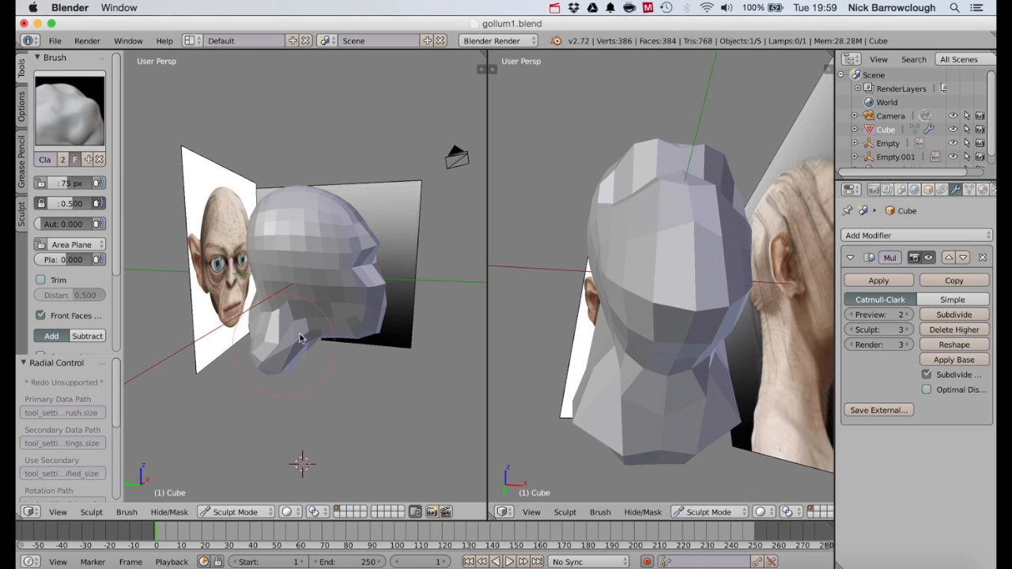
scroll(312, 326, left, 12)
scroll(312, 326, left, 8)
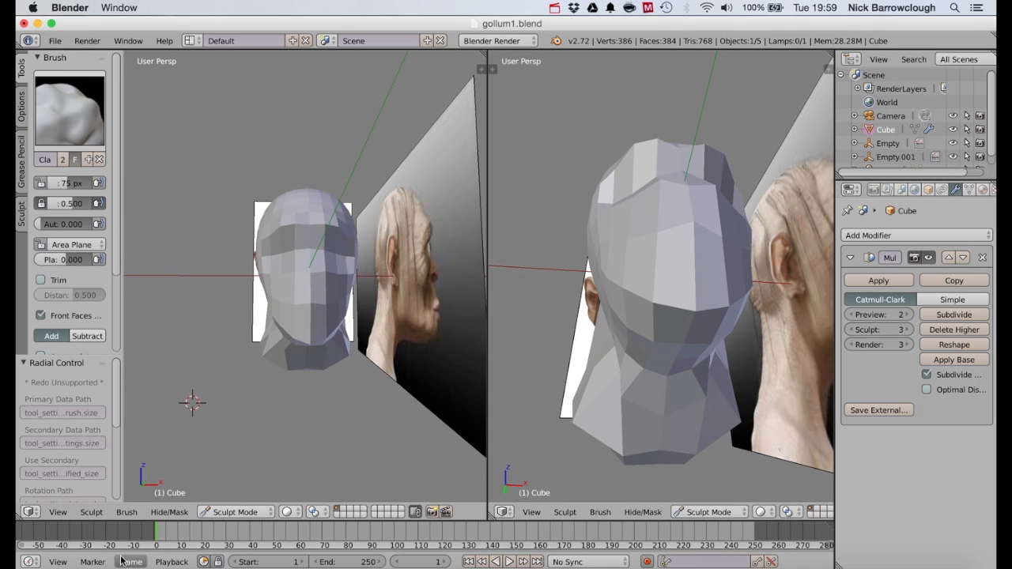
click(90, 561)
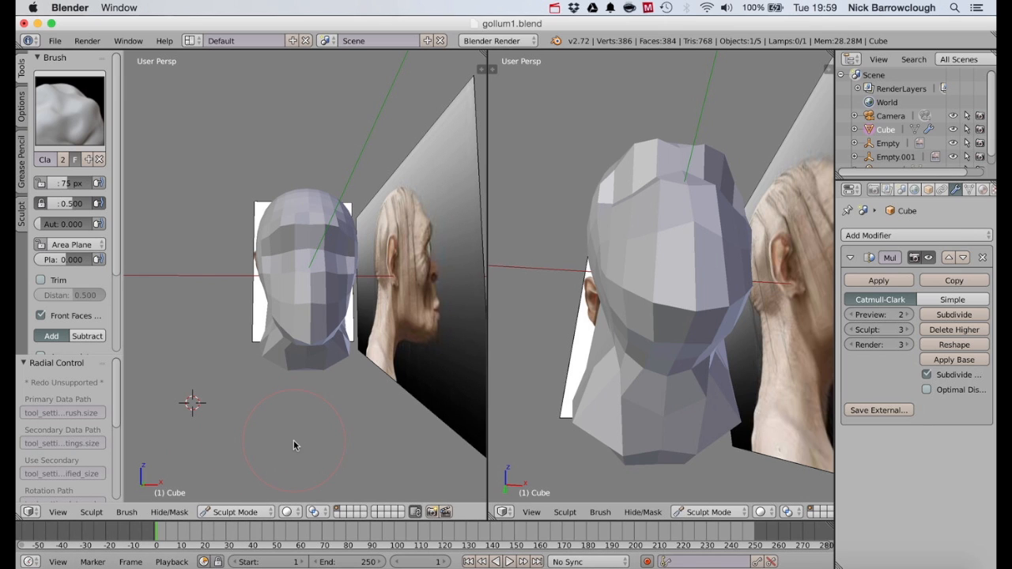
key(shift+space)
key(shift+space)
click(58, 562)
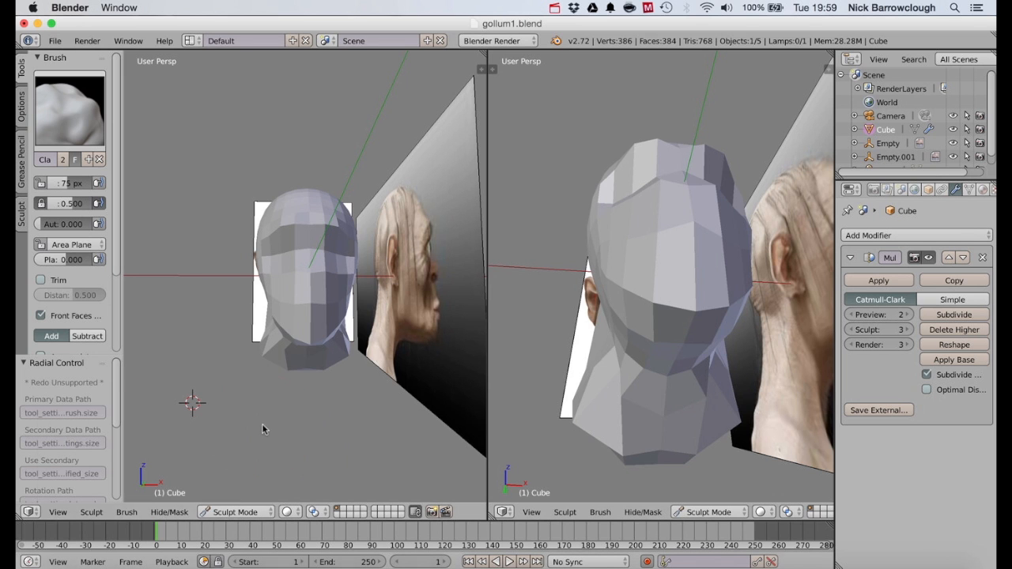
Inspect the shape of the head, jaw and neck from front, side and three-quarter angles.
scroll(663, 330, up, 5)
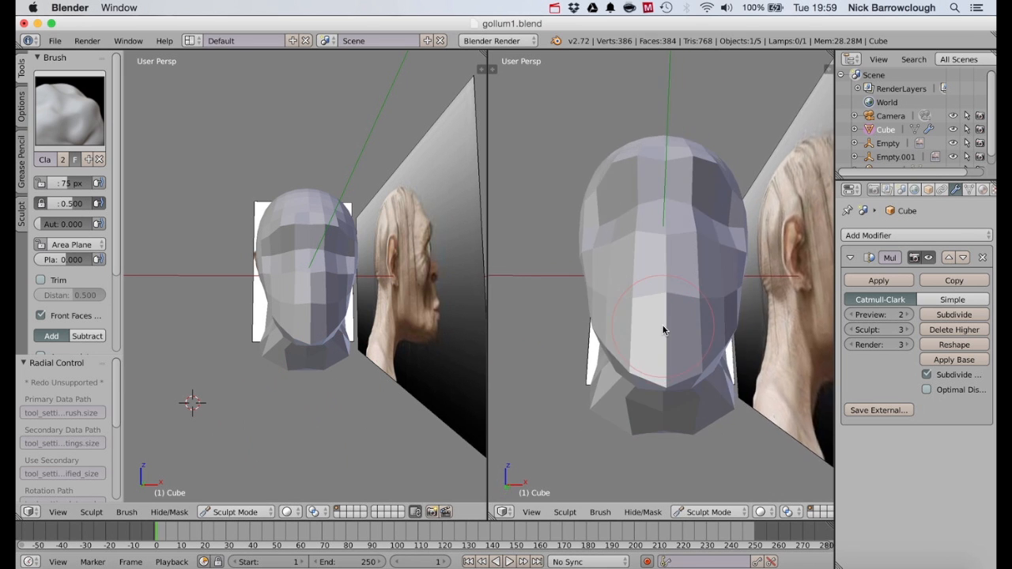
scroll(663, 330, right, 10)
scroll(664, 329, left, 15)
scroll(664, 330, left, 10)
scroll(664, 330, right, 10)
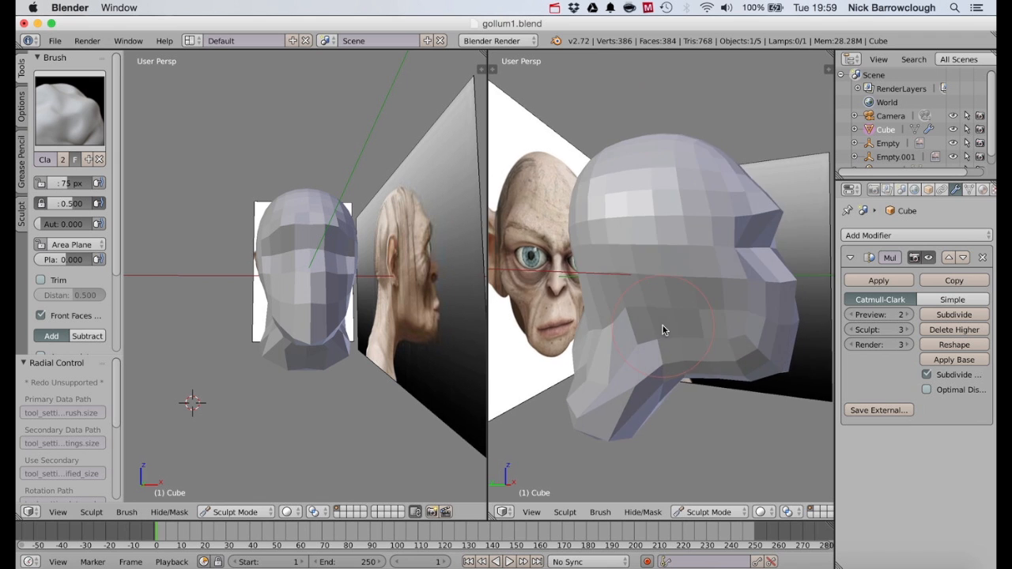
scroll(664, 330, down, 5)
scroll(663, 329, up, 5)
scroll(662, 324, right, 15)
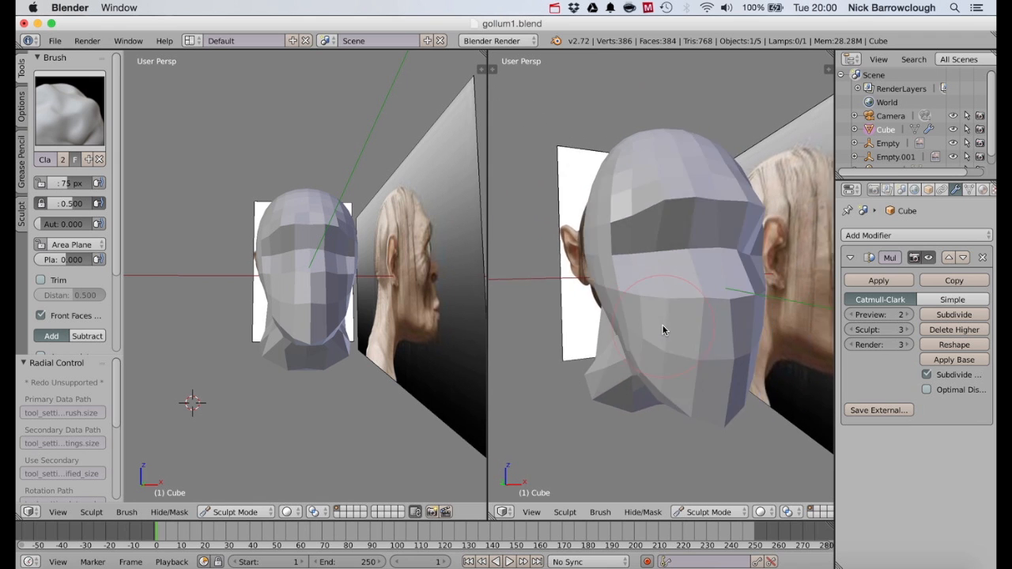
scroll(663, 325, left, 15)
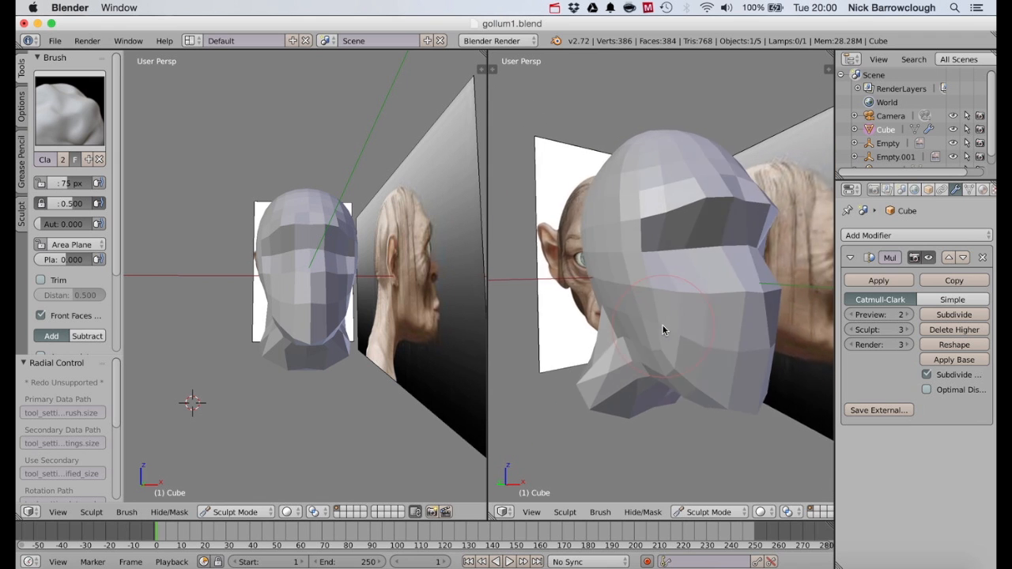
Subdivide the cube's Multiresolution modifier once more to sculpt level 4.
scroll(662, 325, right, 8)
click(959, 314)
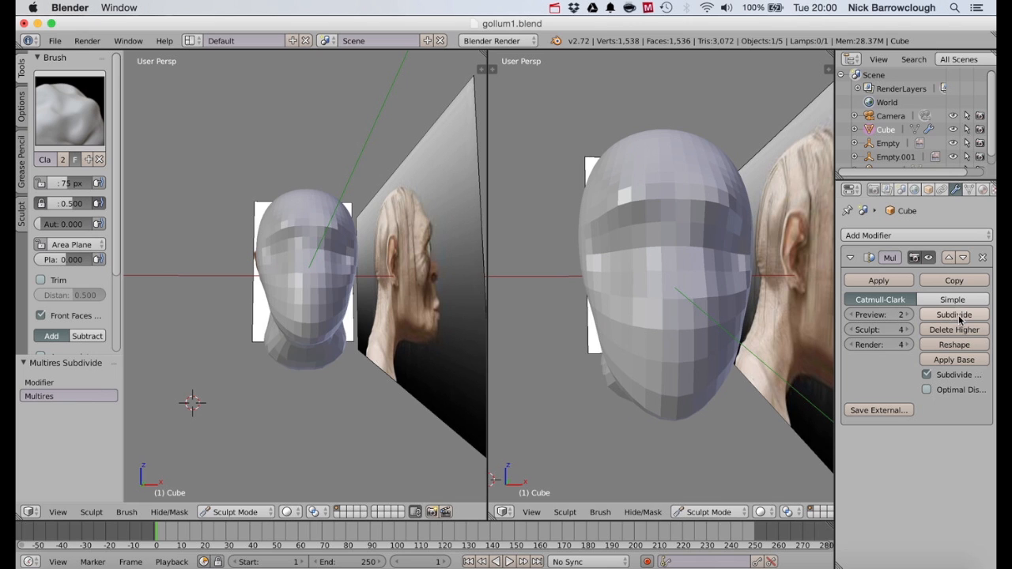
scroll(272, 241, left, 15)
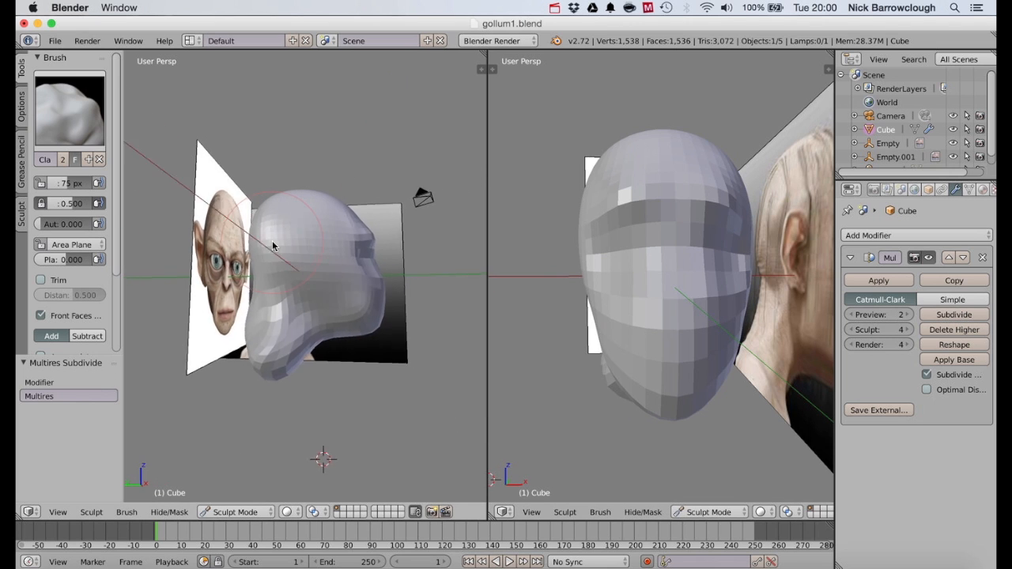
In the front orthographic view, pull the neck base outward into shoulders using the Grab brush at a 145 px radius.
click(58, 512)
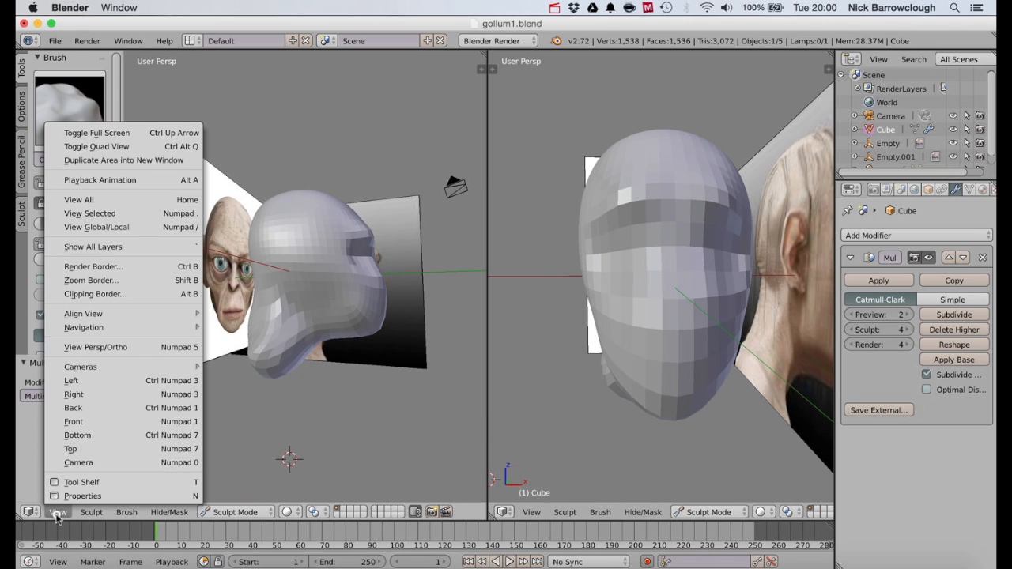
click(74, 422)
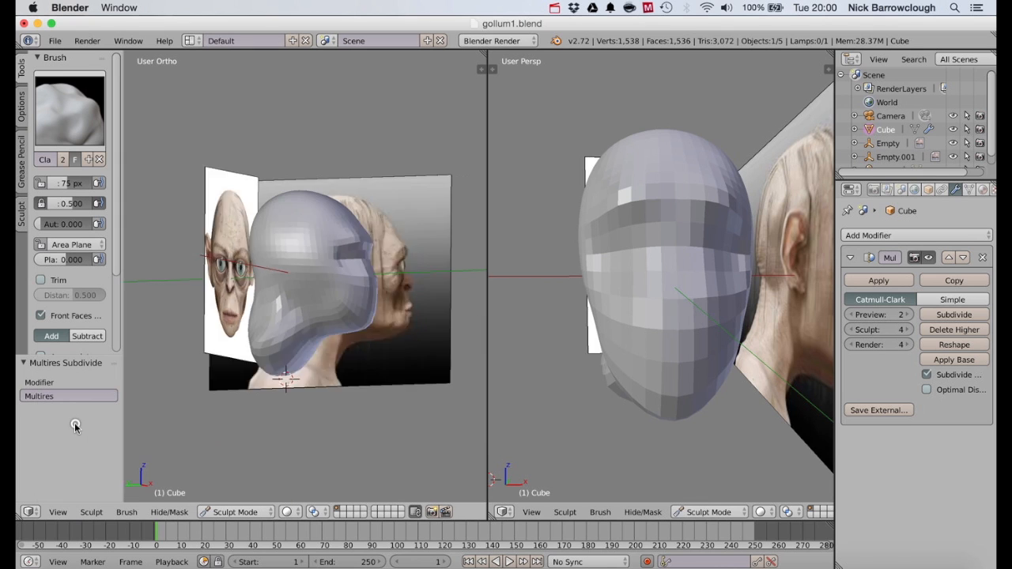
scroll(293, 287, up, 3)
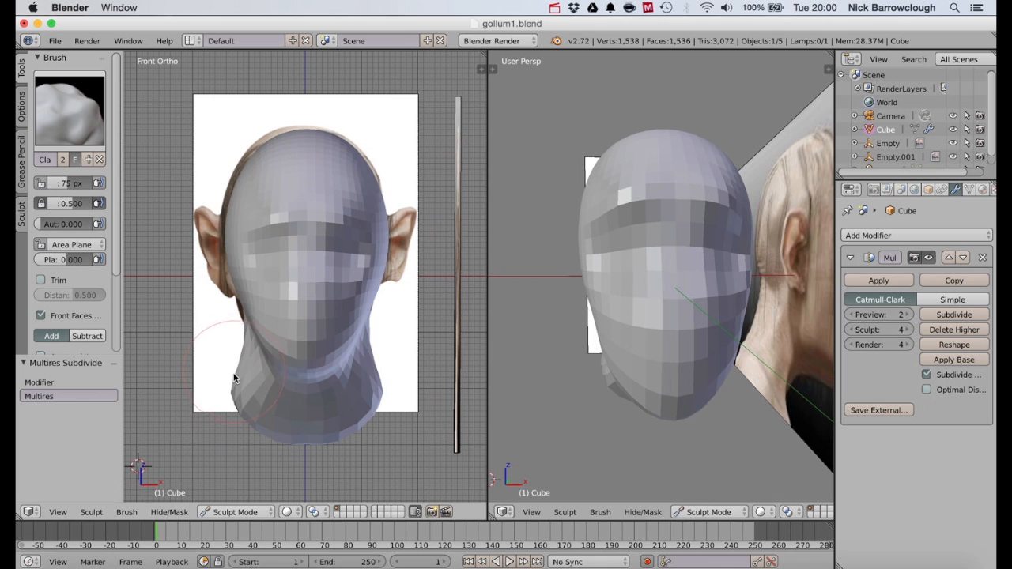
click(69, 59)
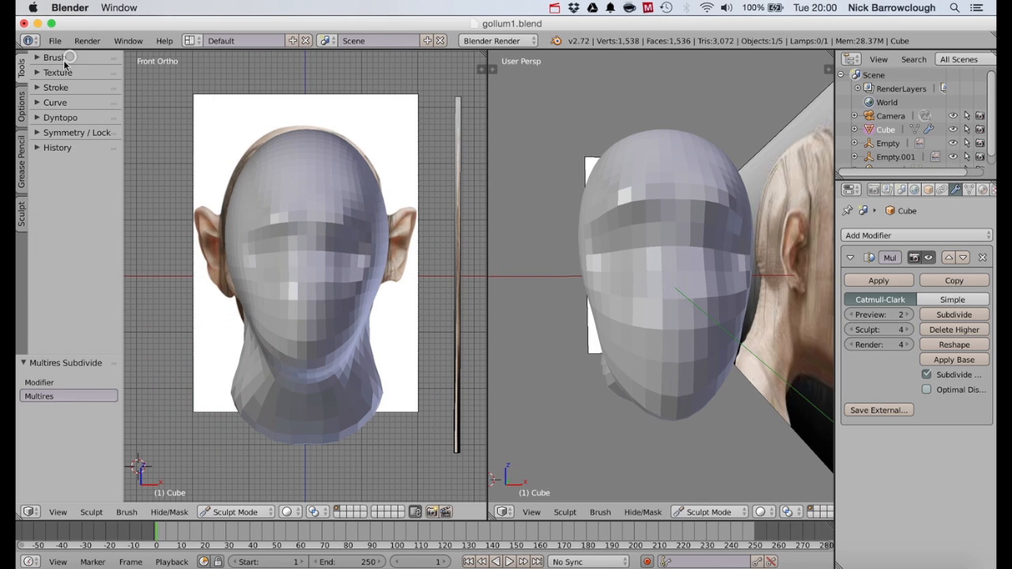
click(70, 58)
click(69, 111)
click(440, 185)
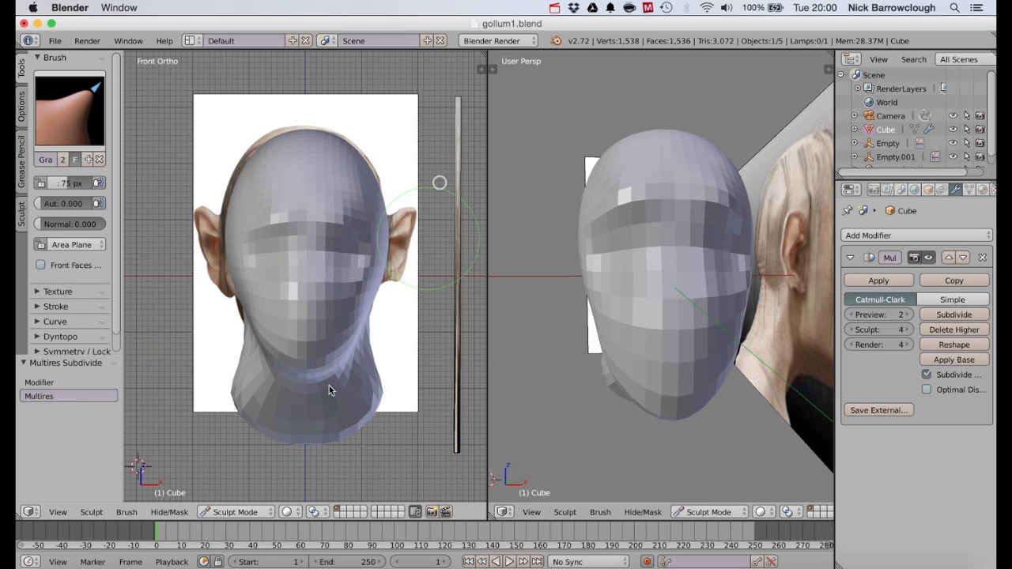
key(f)
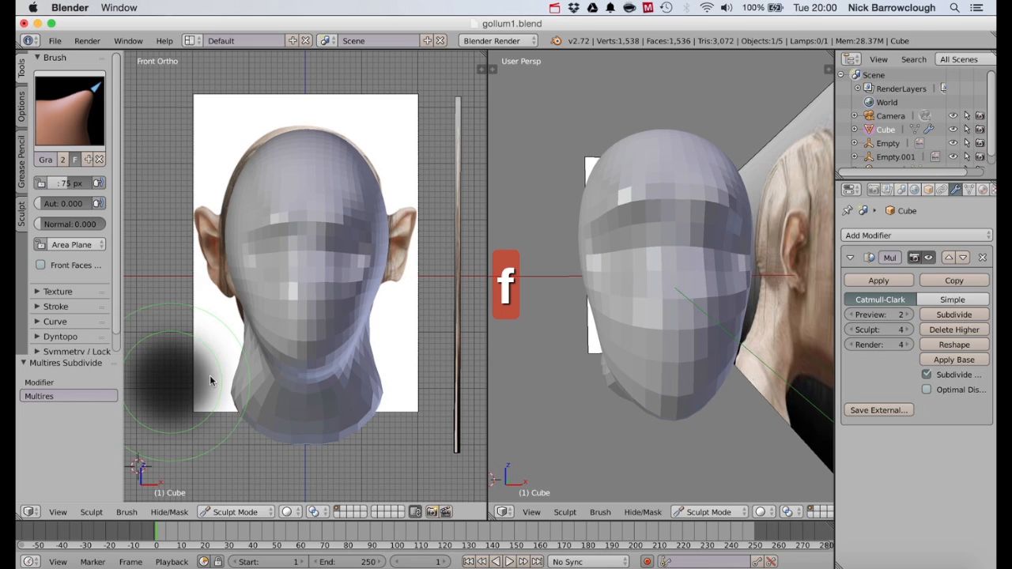
click(238, 373)
mouse_move(238, 372)
mouse_down()
mouse_move(264, 374)
mouse_move(249, 384)
mouse_move(248, 413)
mouse_move(217, 411)
mouse_move(244, 374)
mouse_move(224, 421)
mouse_move(202, 422)
mouse_up()
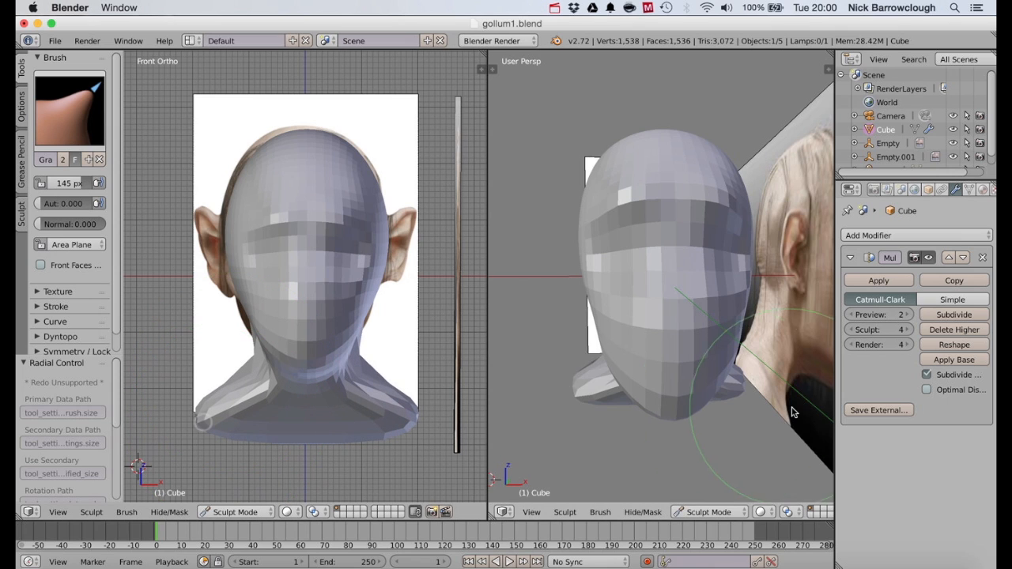
In the left orthographic view, pull the shoulders and upper back out to the side reference using the Grab brush at a 145 px radius.
click(532, 512)
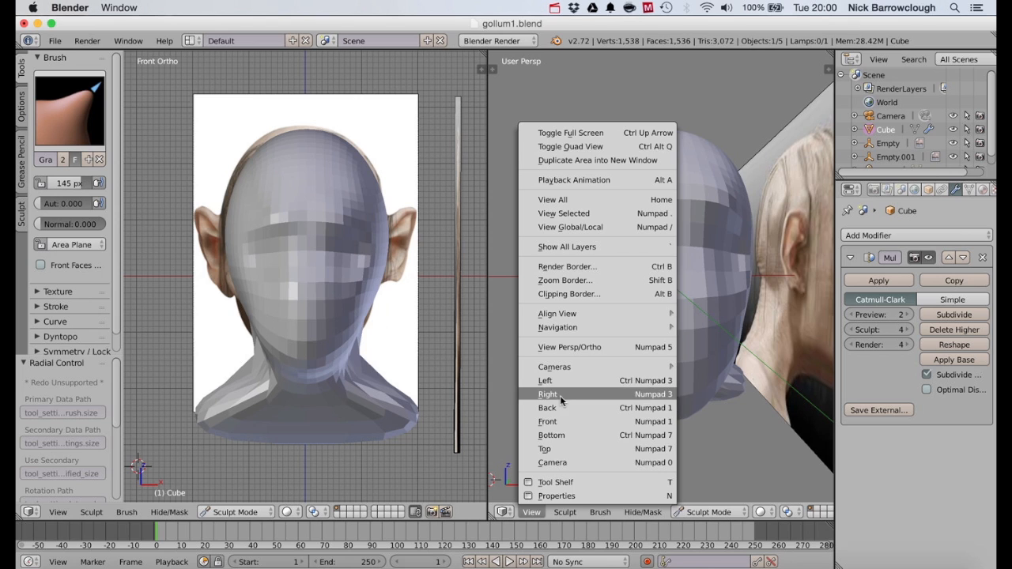
click(558, 381)
mouse_move(558, 383)
mouse_down()
mouse_move(594, 396)
mouse_move(583, 410)
mouse_move(613, 414)
mouse_up()
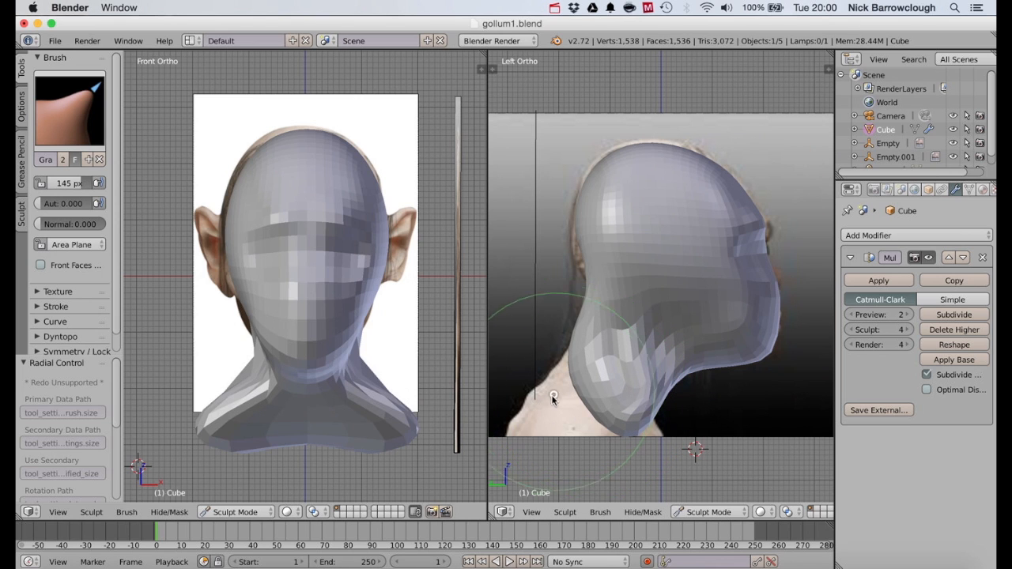
mouse_move(574, 381)
mouse_down()
mouse_move(546, 407)
mouse_move(640, 422)
mouse_up()
mouse_move(662, 377)
mouse_down()
mouse_move(640, 362)
mouse_move(649, 369)
mouse_up()
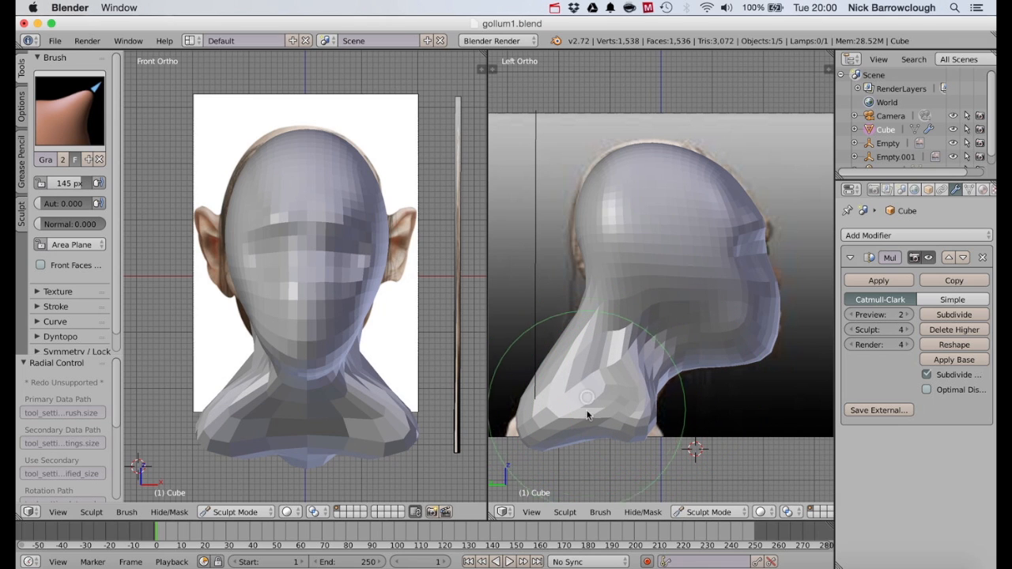
mouse_move(533, 449)
mouse_down()
mouse_move(519, 436)
mouse_move(534, 439)
mouse_up()
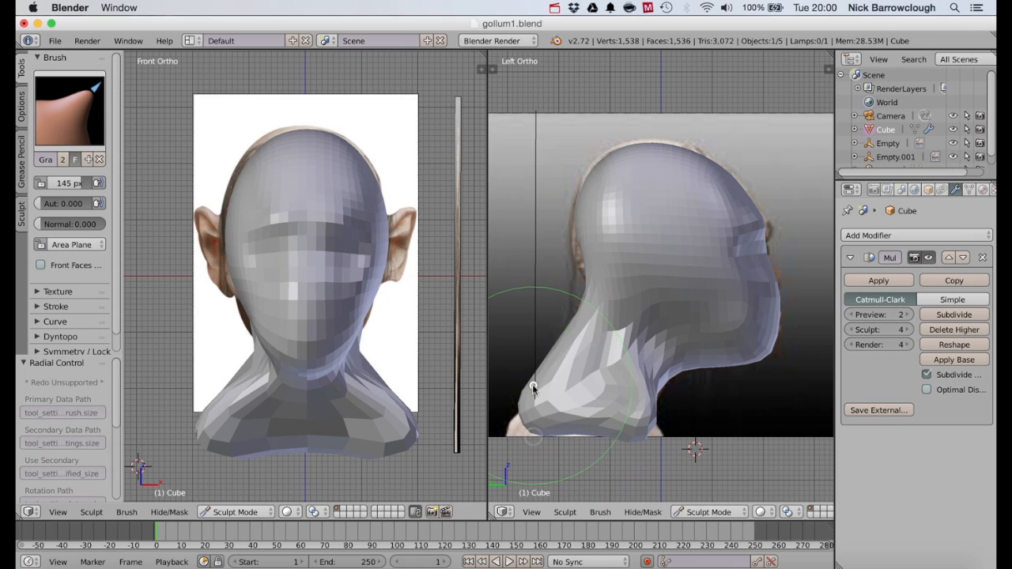
drag(534, 387, 527, 391)
Reduce the Grab brush to a 91 px radius and refine the base of the shoulders and the throat against the side reference.
key(f)
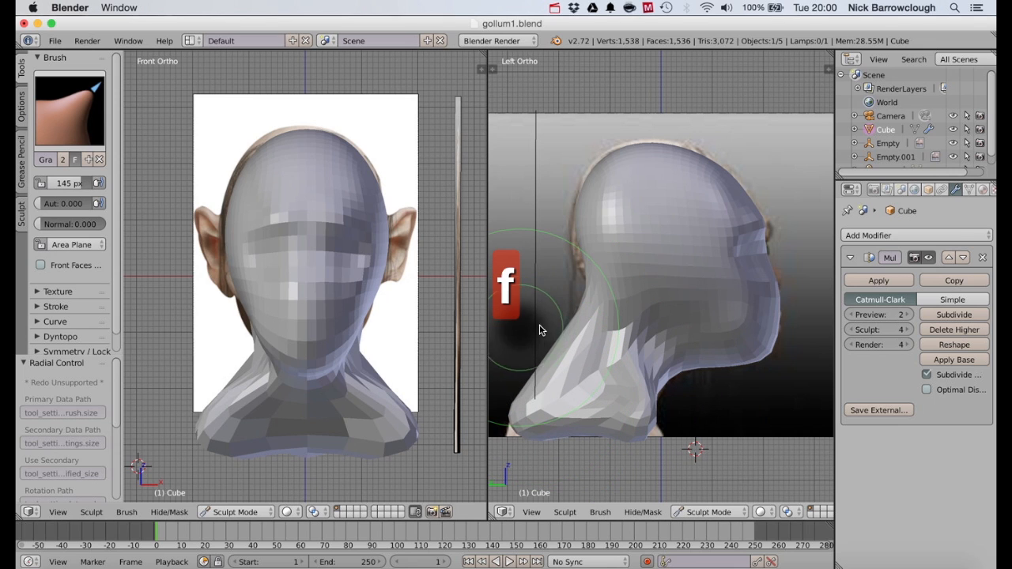
click(540, 327)
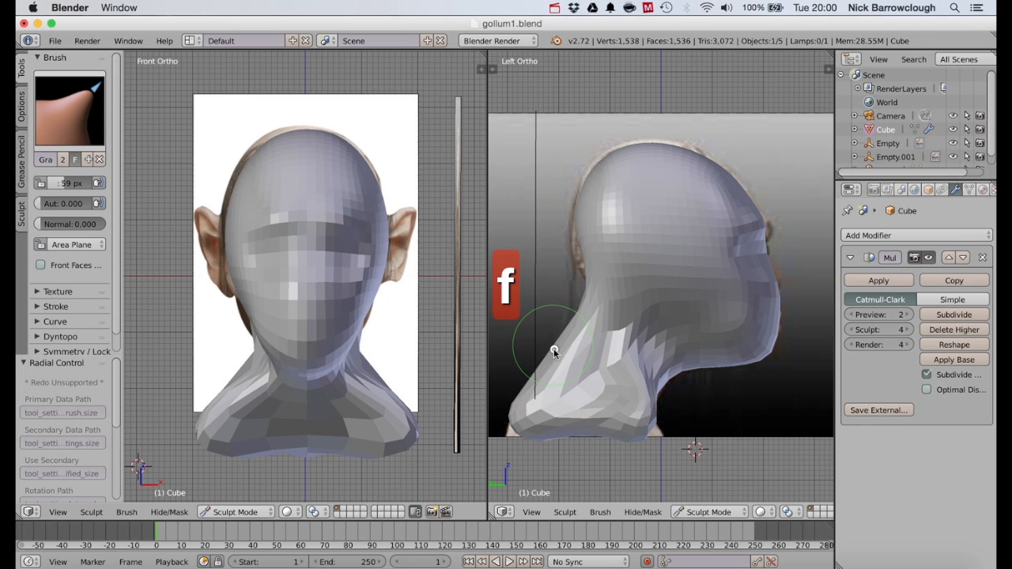
key(f)
click(537, 310)
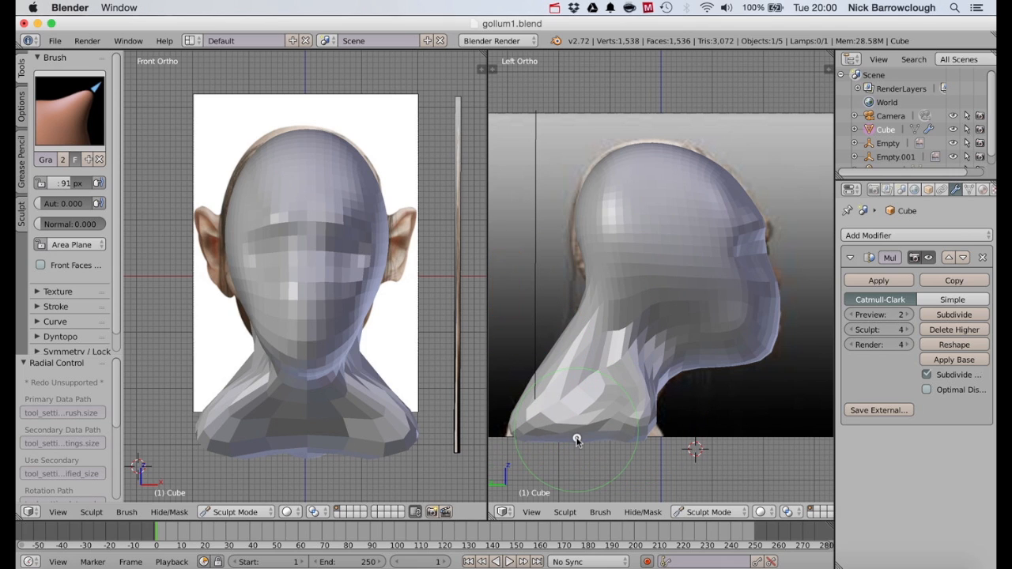
mouse_move(624, 437)
mouse_down()
mouse_move(655, 368)
mouse_move(648, 375)
mouse_move(663, 378)
mouse_move(680, 355)
mouse_move(685, 367)
mouse_up()
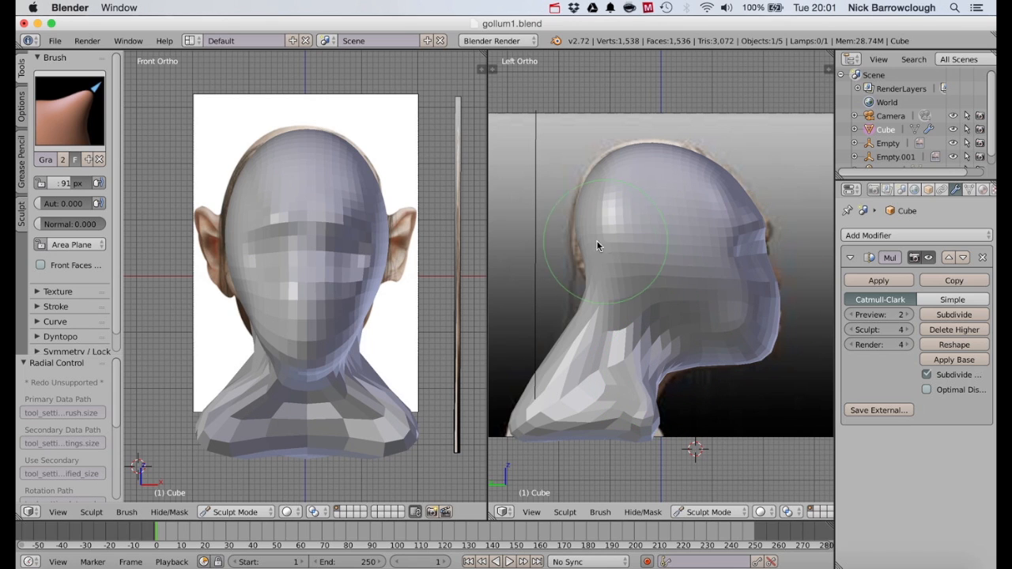
Pull the back of the skull and the crown outward to the side reference outline with the 91 px Grab brush.
drag(585, 246, 577, 247)
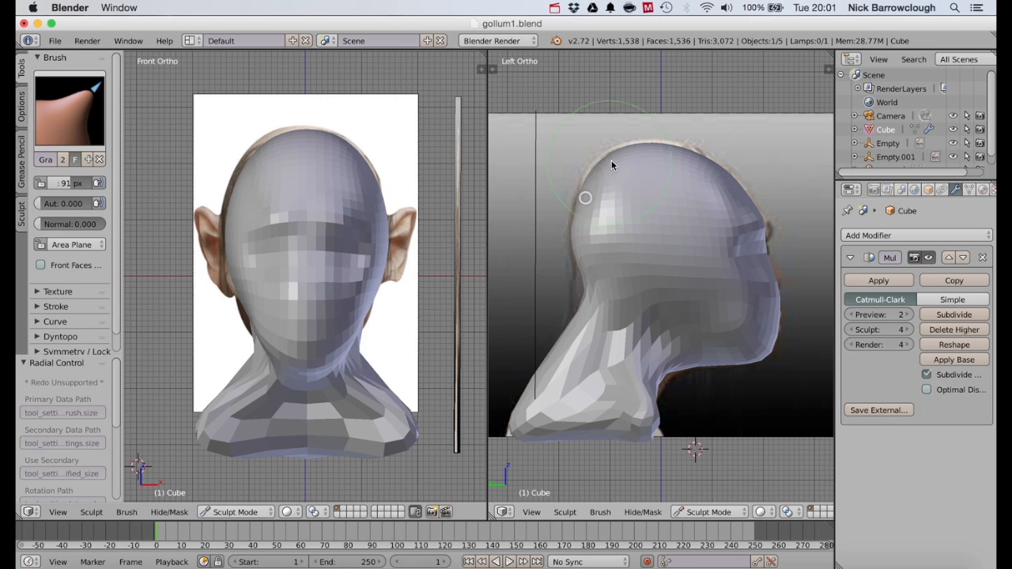
drag(619, 157, 685, 146)
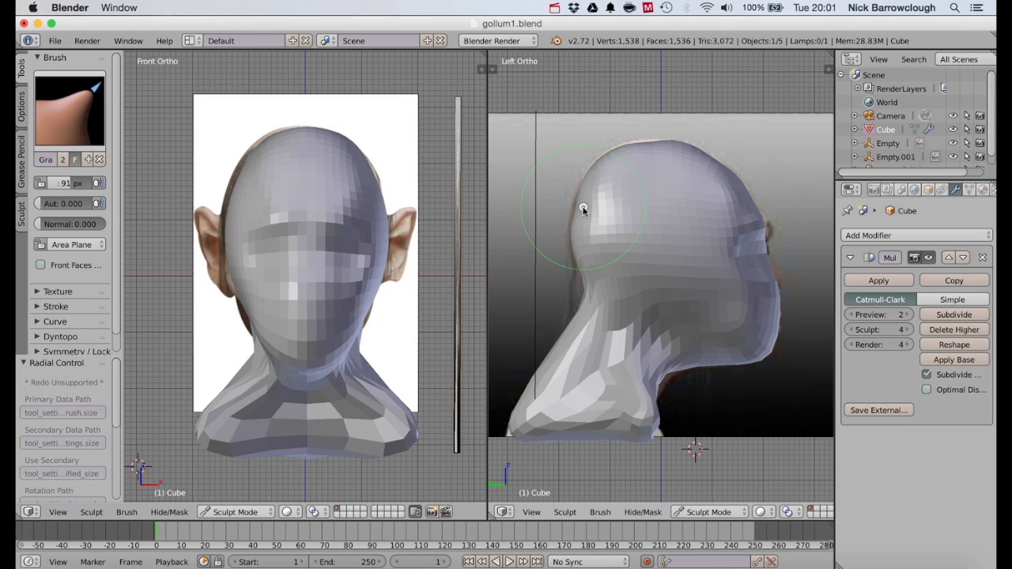
drag(589, 257, 585, 256)
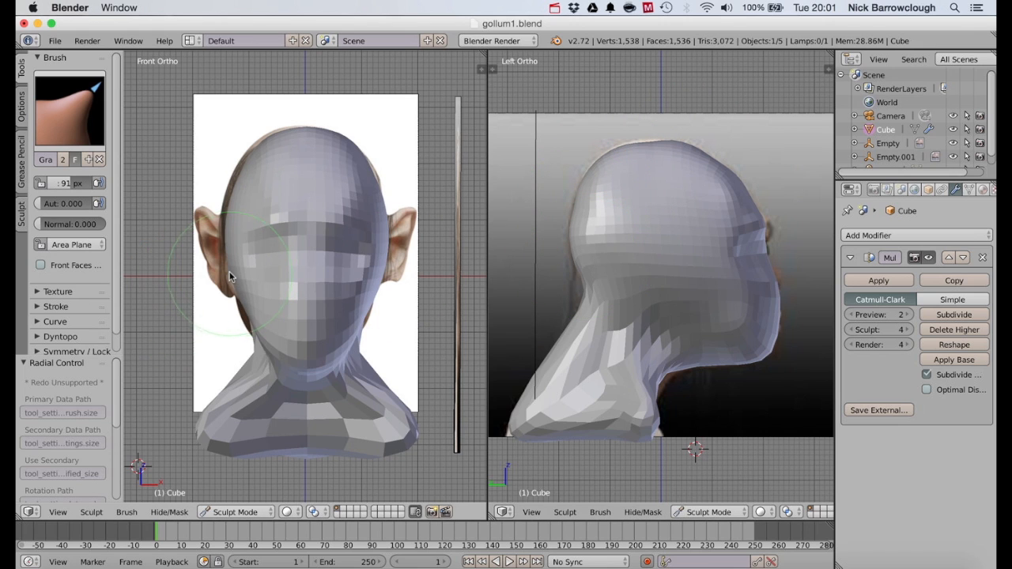
Inspect the head, neck and shoulders from side and perspective angles, returning to the front orthographic view.
mouse_move(393, 256)
mouse_down()
mouse_move(362, 249)
mouse_move(388, 251)
mouse_move(377, 308)
mouse_move(360, 310)
mouse_move(357, 333)
mouse_move(341, 330)
mouse_move(343, 349)
mouse_move(330, 348)
mouse_move(372, 360)
mouse_move(369, 329)
mouse_move(356, 335)
mouse_up()
mouse_move(324, 333)
middle_down()
mouse_move(232, 296)
mouse_move(249, 304)
mouse_move(237, 432)
middle_up()
mouse_move(227, 441)
mouse_down()
mouse_move(261, 440)
mouse_move(237, 453)
mouse_move(202, 443)
mouse_move(260, 443)
mouse_move(252, 446)
mouse_up()
middle_drag(252, 446, 372, 250)
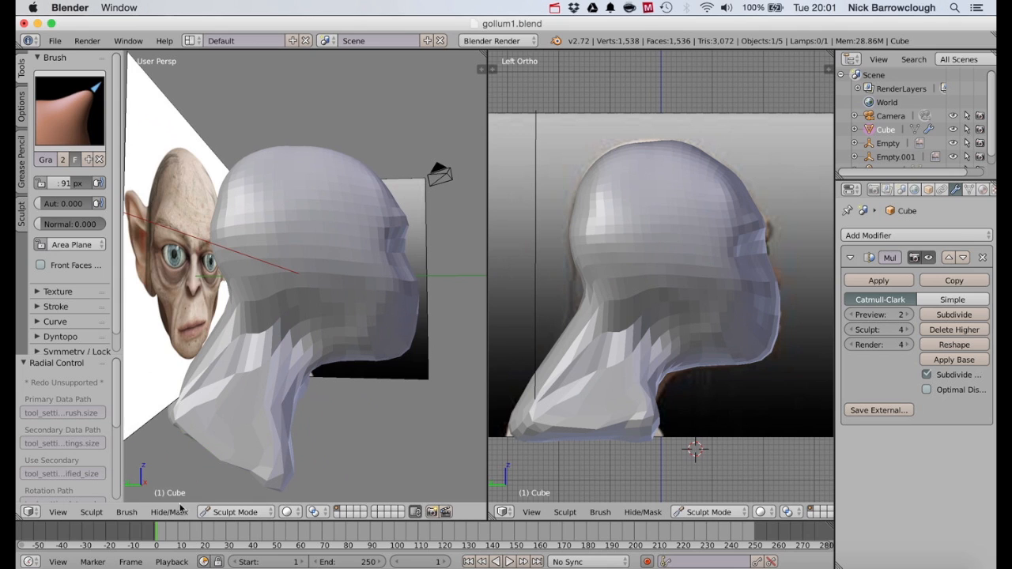
click(91, 513)
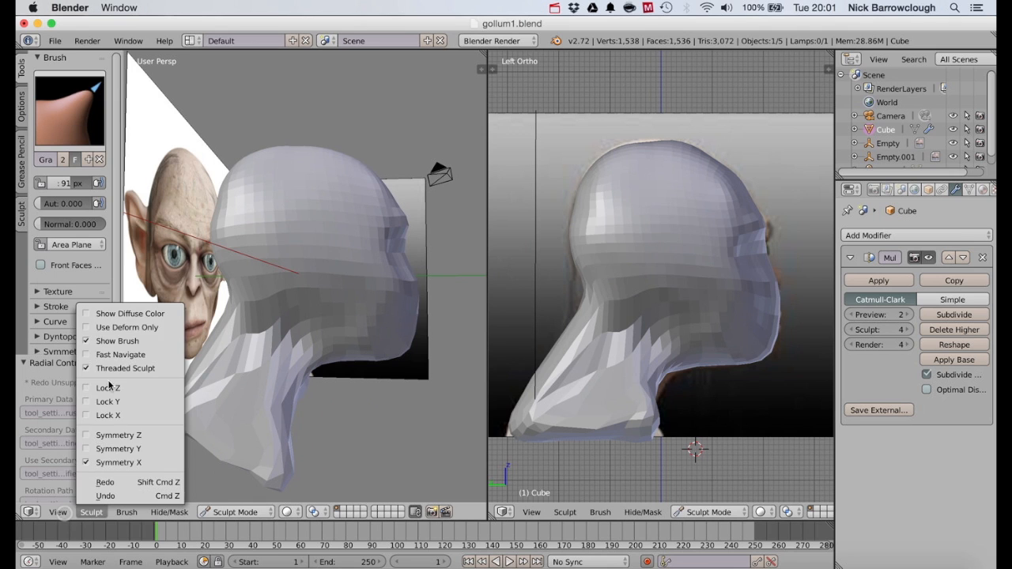
click(59, 562)
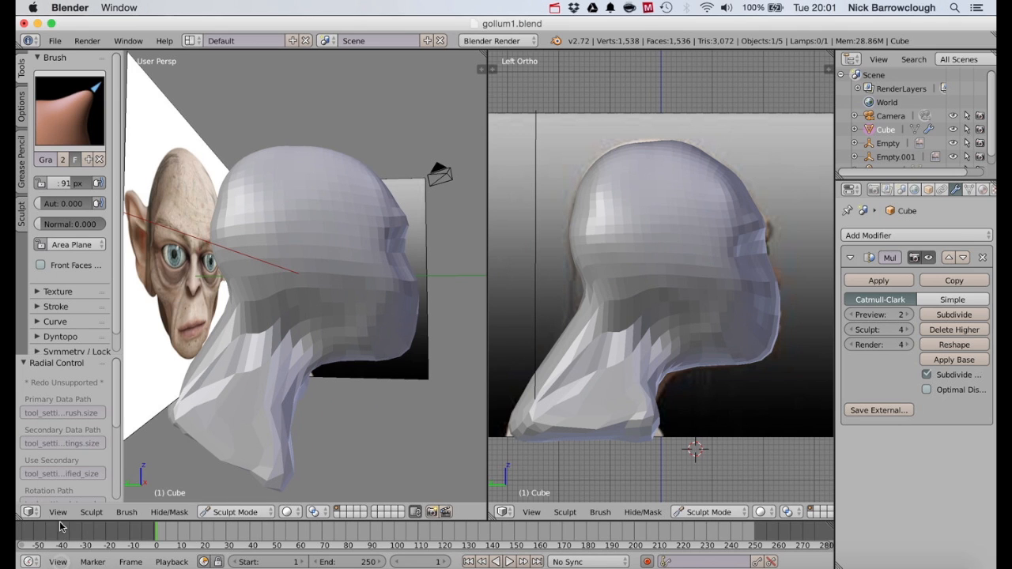
click(58, 513)
click(75, 422)
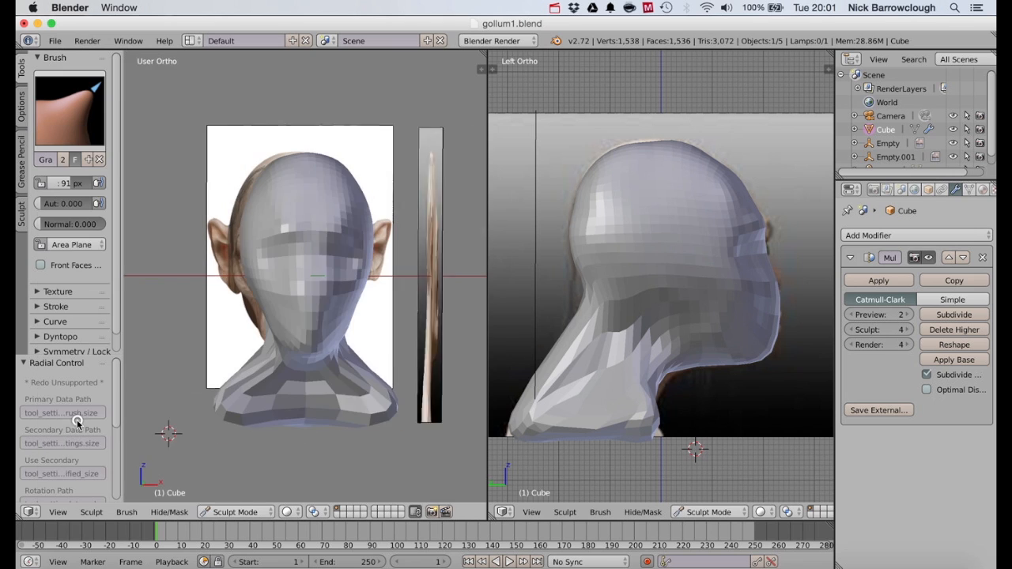
Build up the jawline and base of the skull in the side view using the Clay Strips brush at a 67 px radius.
click(76, 128)
click(230, 190)
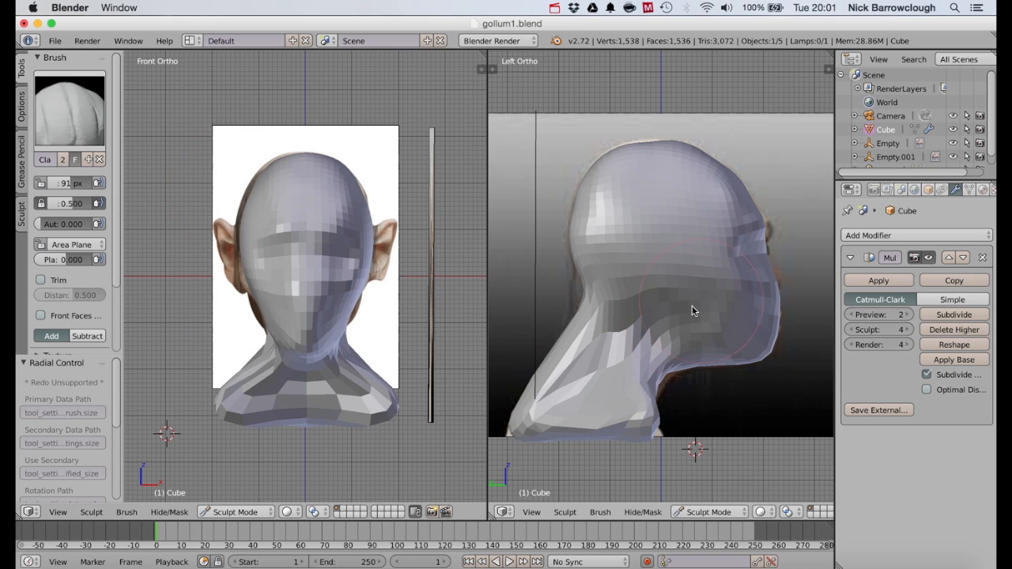
key(f)
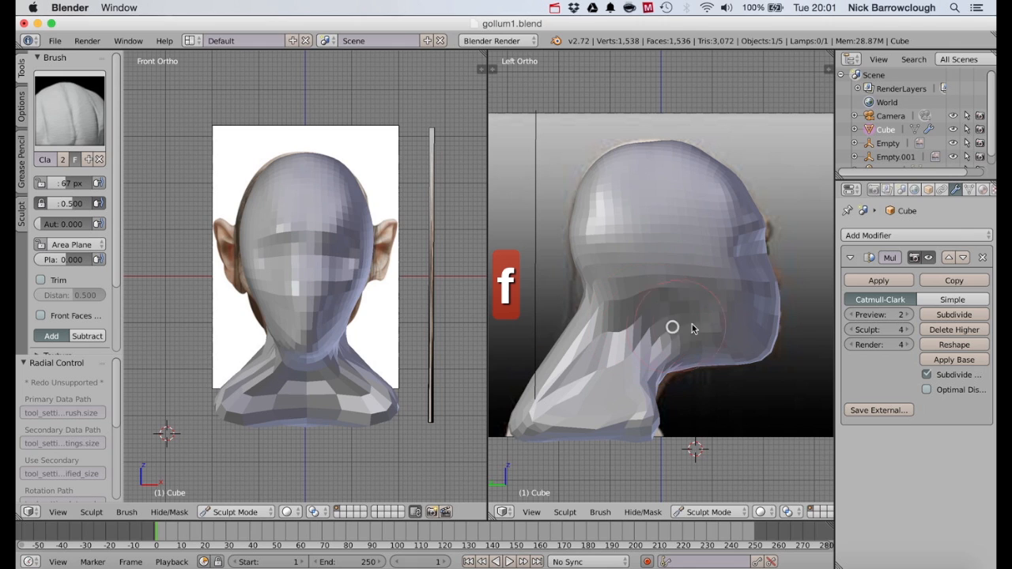
mouse_move(694, 325)
mouse_down()
mouse_move(685, 317)
mouse_move(714, 341)
mouse_move(680, 310)
mouse_move(688, 311)
mouse_move(614, 282)
mouse_move(622, 273)
mouse_move(677, 296)
mouse_move(736, 335)
mouse_move(678, 289)
mouse_move(610, 275)
mouse_up()
Carve a crease under the jaw and along the base of the skull with the Crease brush at a 43 px radius.
click(69, 111)
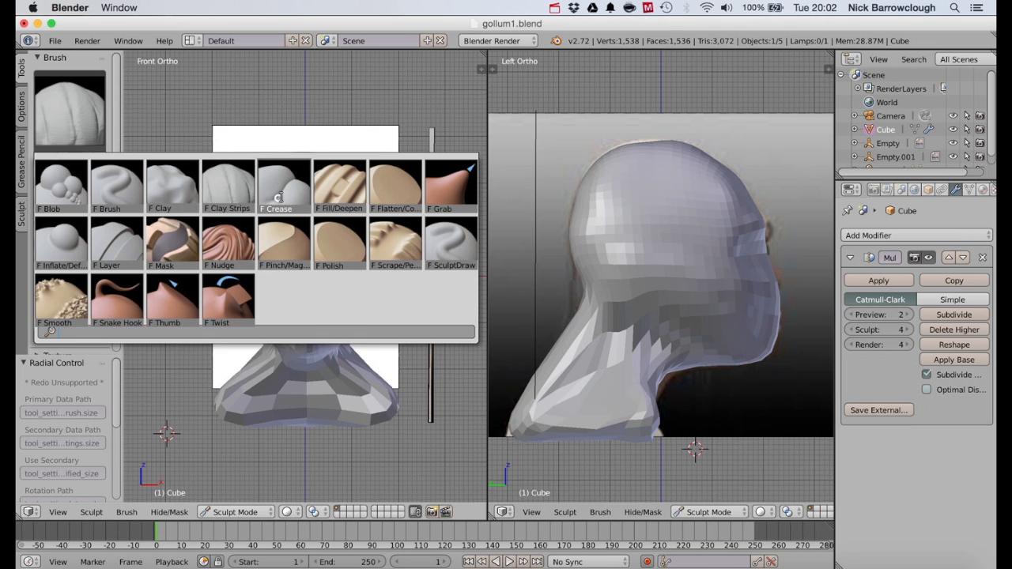
click(286, 189)
key(f)
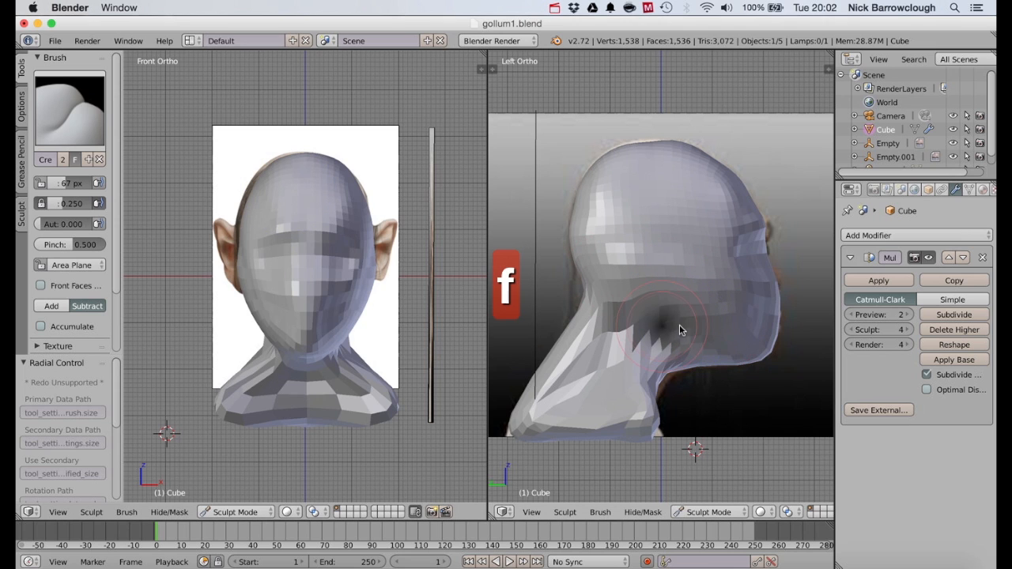
click(678, 326)
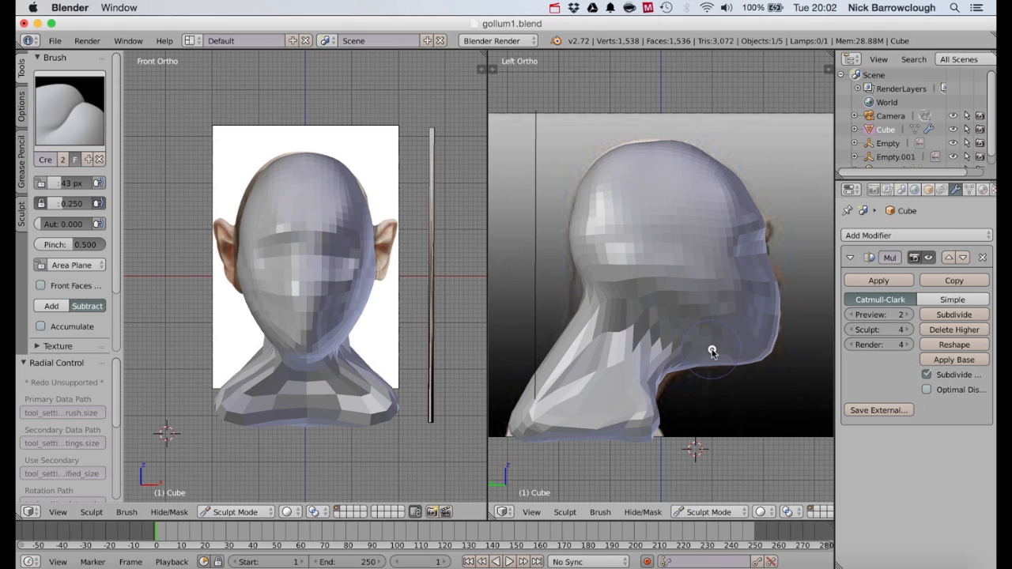
drag(631, 301, 622, 299)
mouse_move(663, 377)
mouse_down()
mouse_move(655, 365)
mouse_move(680, 345)
mouse_up()
drag(613, 297, 594, 298)
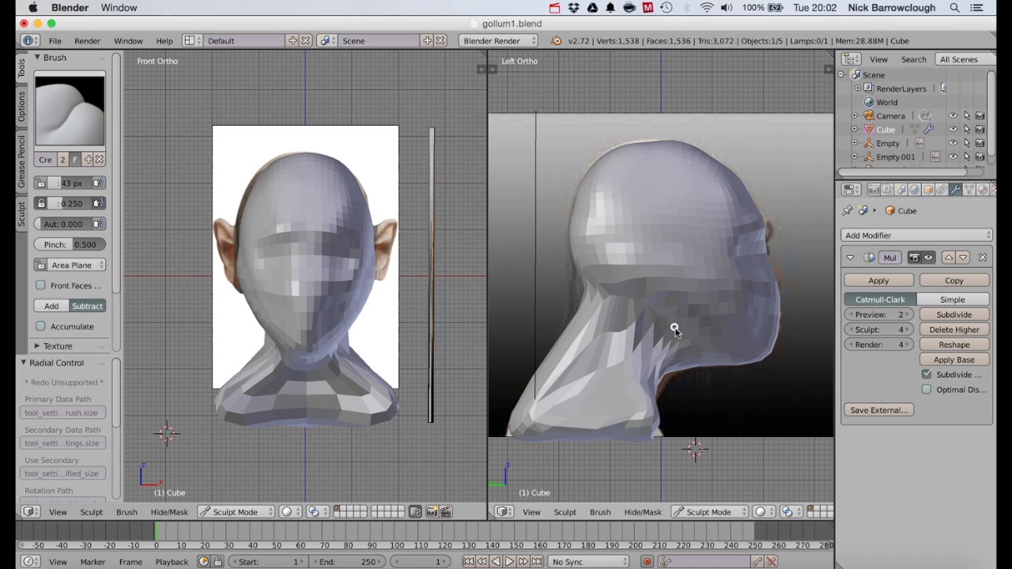
drag(664, 317, 606, 301)
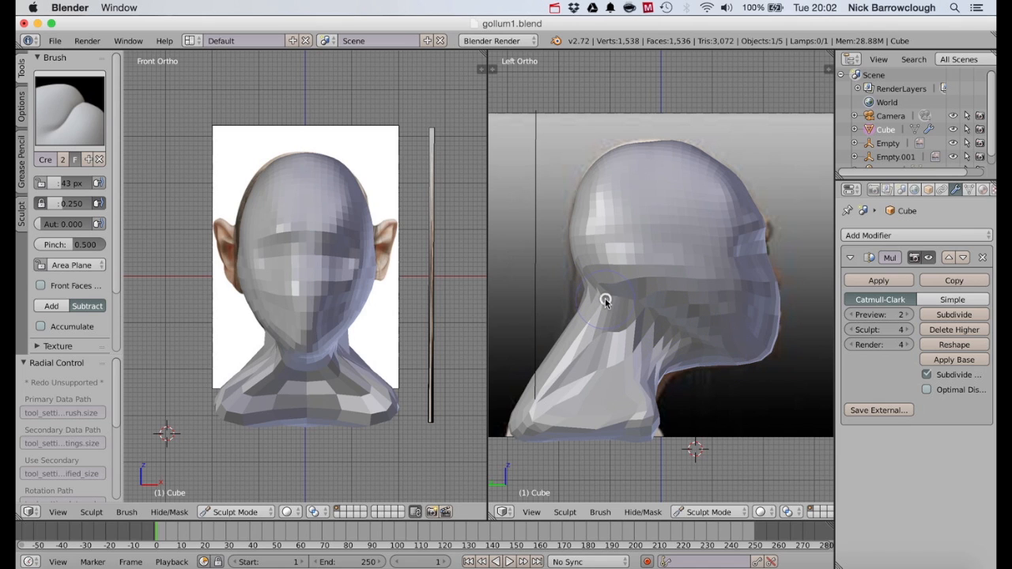
In an orthographic view of the face, carve the mouth line above the chin with the 43 px Crease brush.
scroll(319, 288, left, 10)
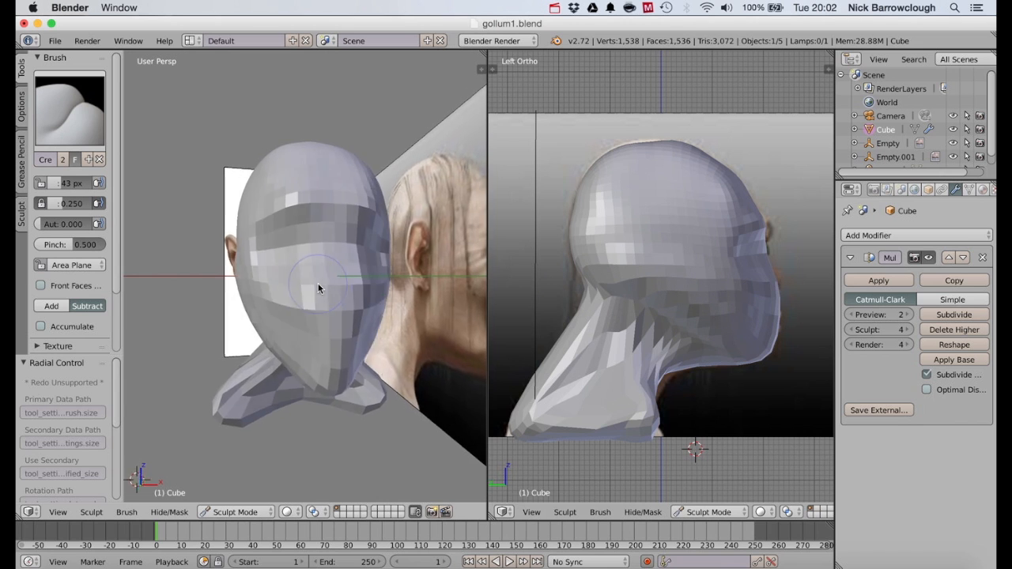
scroll(319, 288, left, 8)
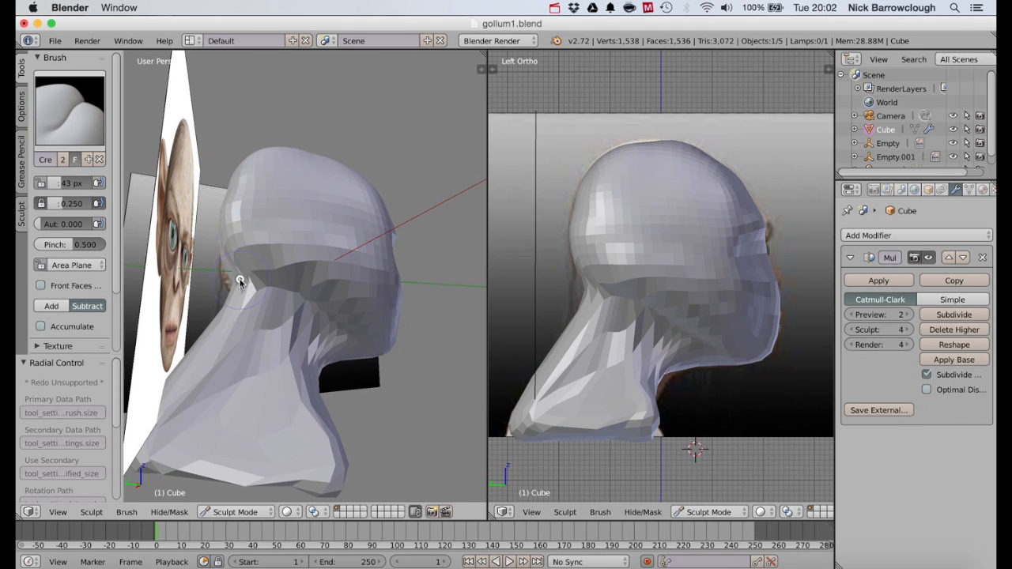
scroll(241, 285, right, 10)
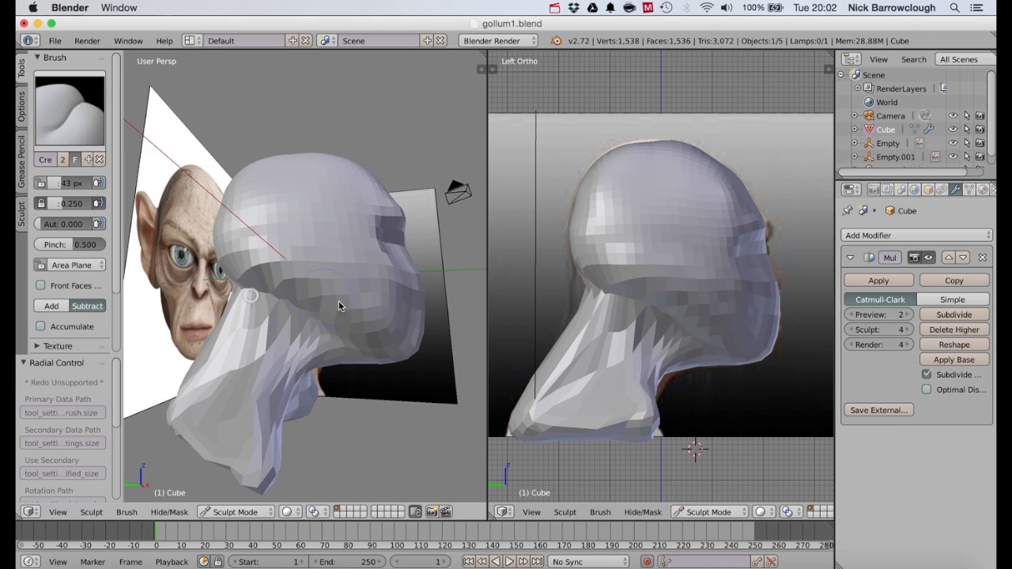
scroll(358, 309, right, 10)
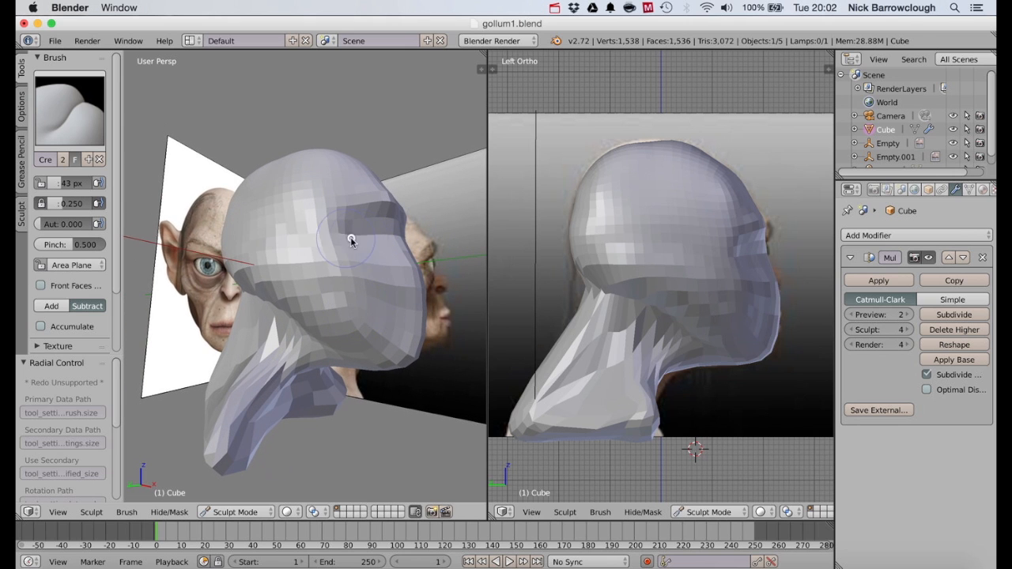
scroll(353, 239, right, 10)
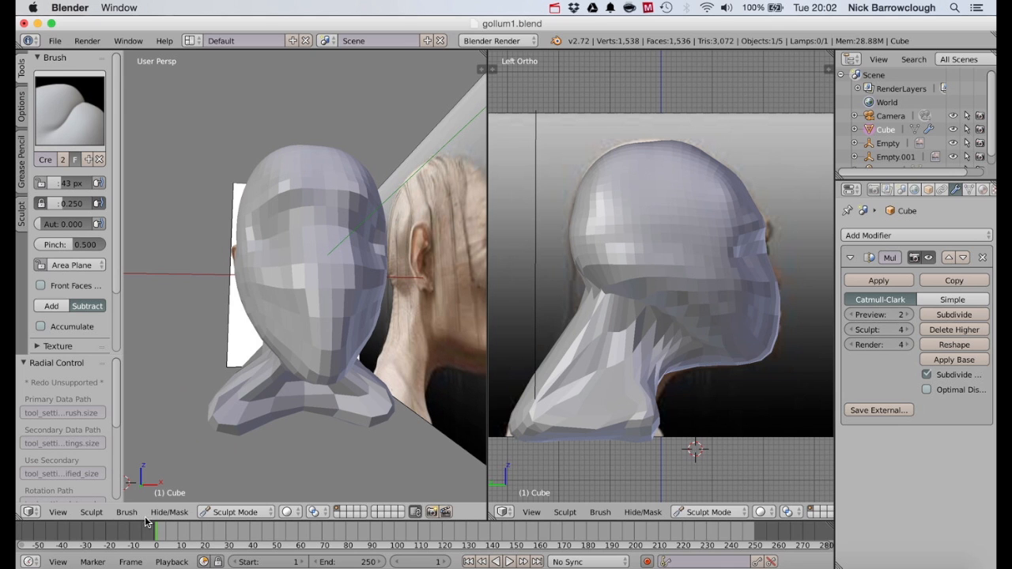
click(58, 513)
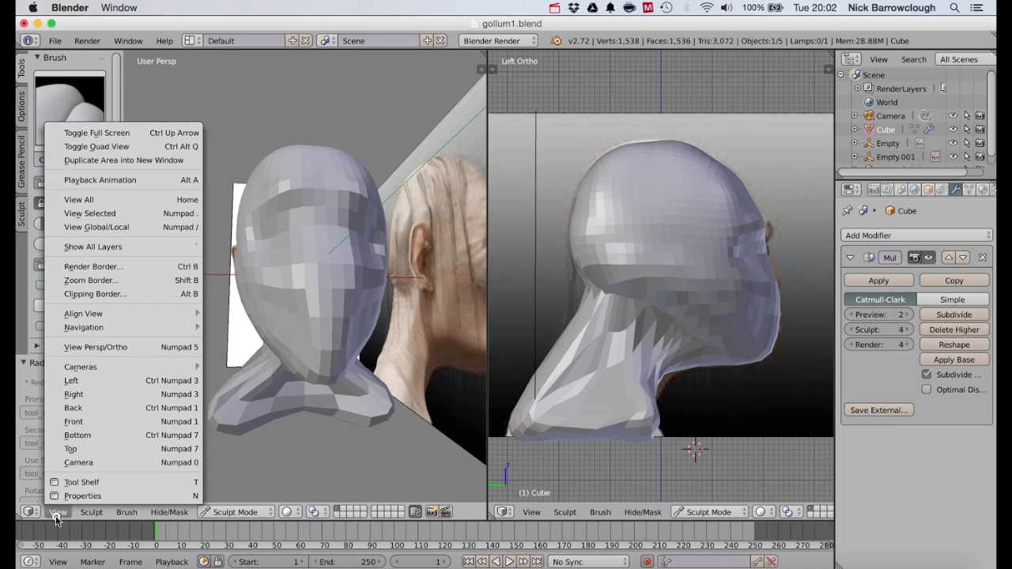
click(108, 349)
scroll(312, 259, right, 5)
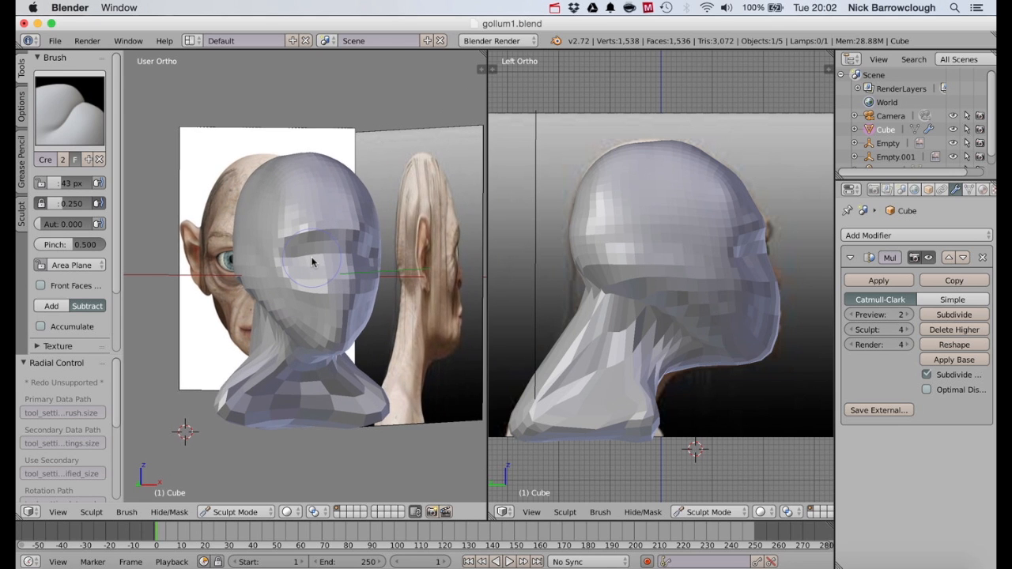
scroll(313, 258, up, 3)
scroll(312, 259, right, 5)
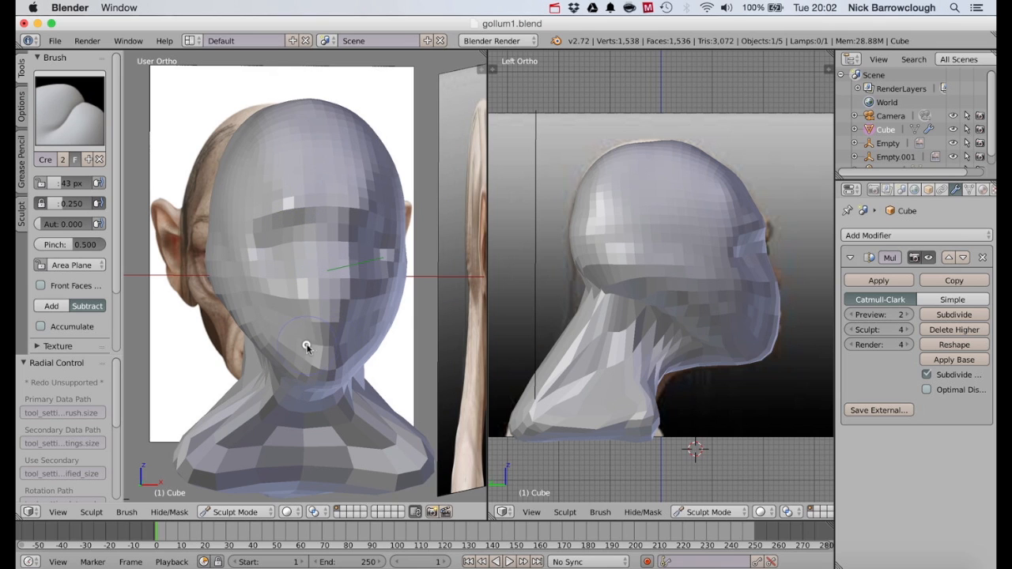
scroll(334, 343, right, 3)
middle_drag(334, 344, 305, 344)
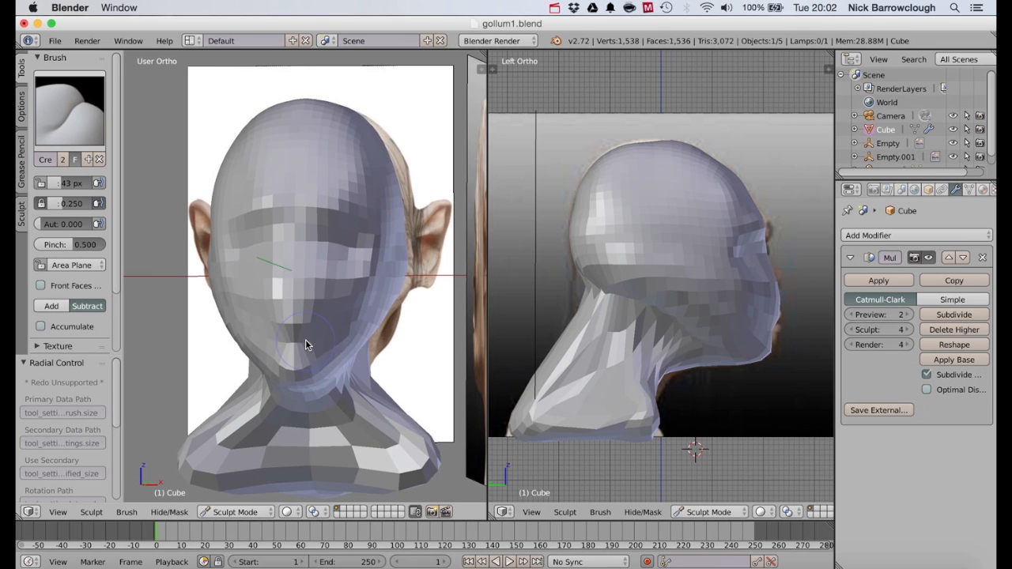
drag(306, 344, 276, 342)
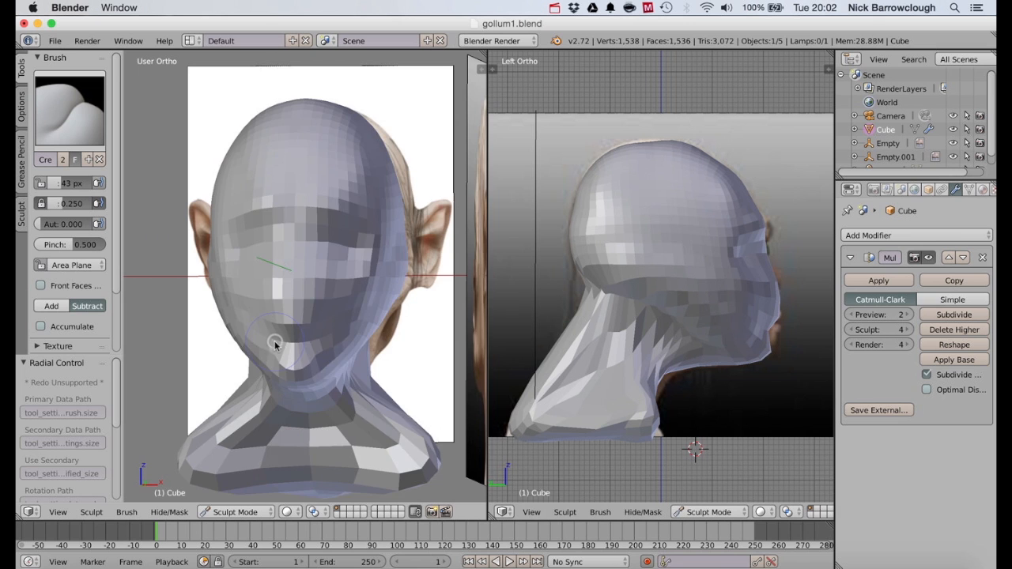
Reshape the mouth and chin area with the Grab brush at a 43 px radius.
scroll(276, 344, left, 5)
scroll(314, 340, right, 5)
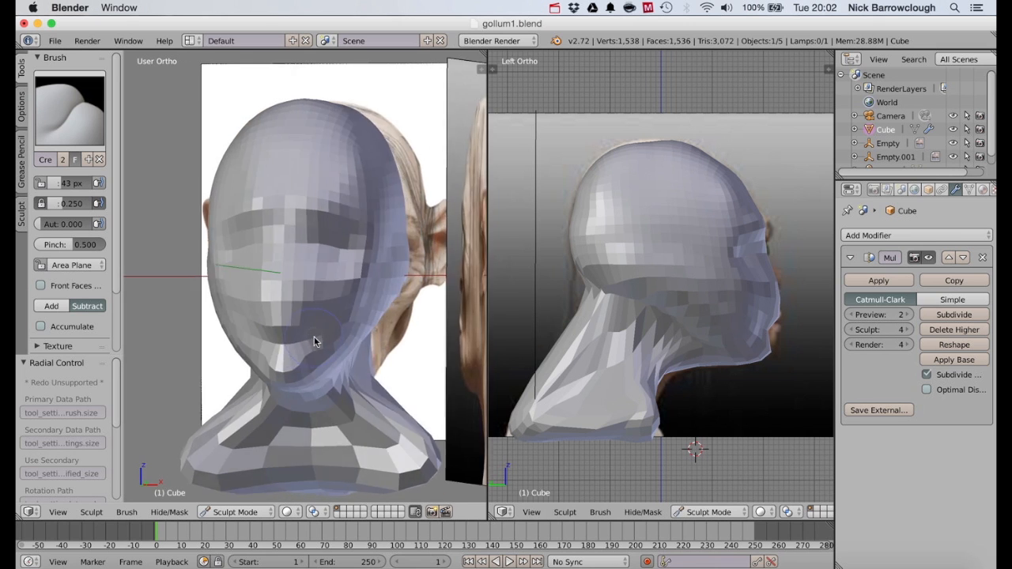
scroll(314, 340, left, 10)
scroll(314, 340, right, 5)
scroll(314, 336, right, 2)
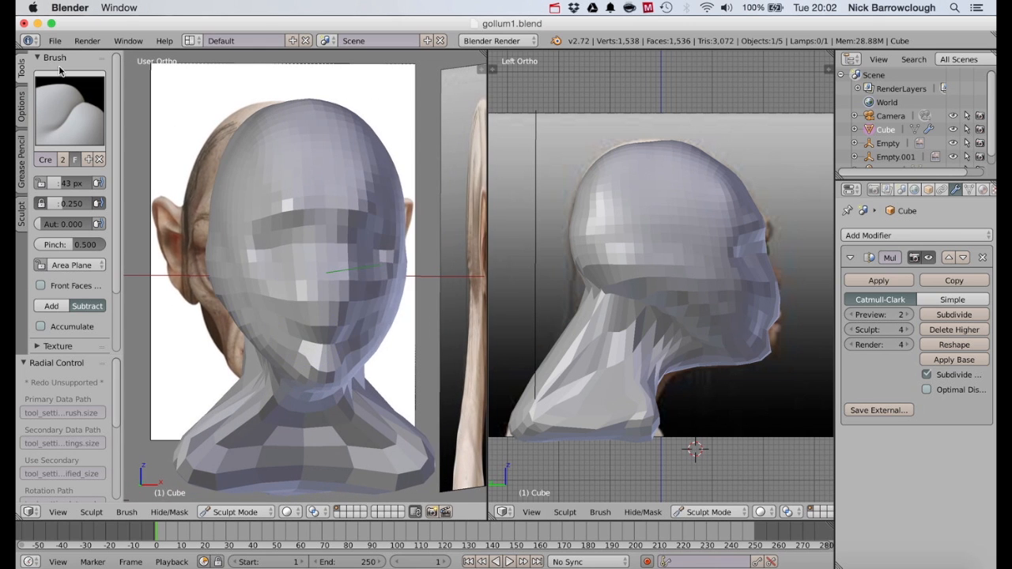
click(64, 87)
click(284, 187)
drag(310, 361, 284, 344)
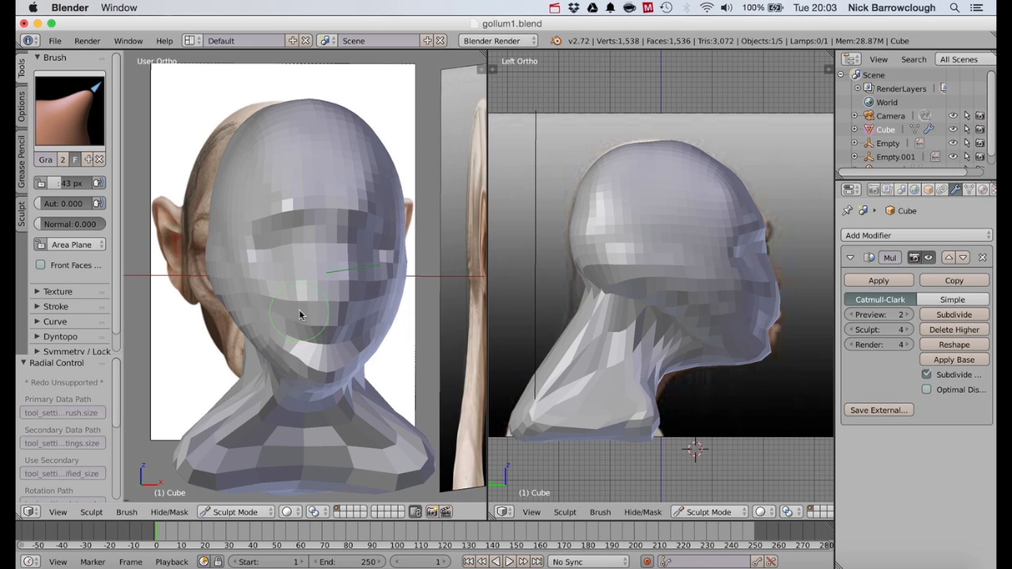
Carve hollows below the cheekbones beside the nose with the Crease brush at a 41 px radius.
scroll(299, 316, up, 2)
click(75, 119)
click(296, 193)
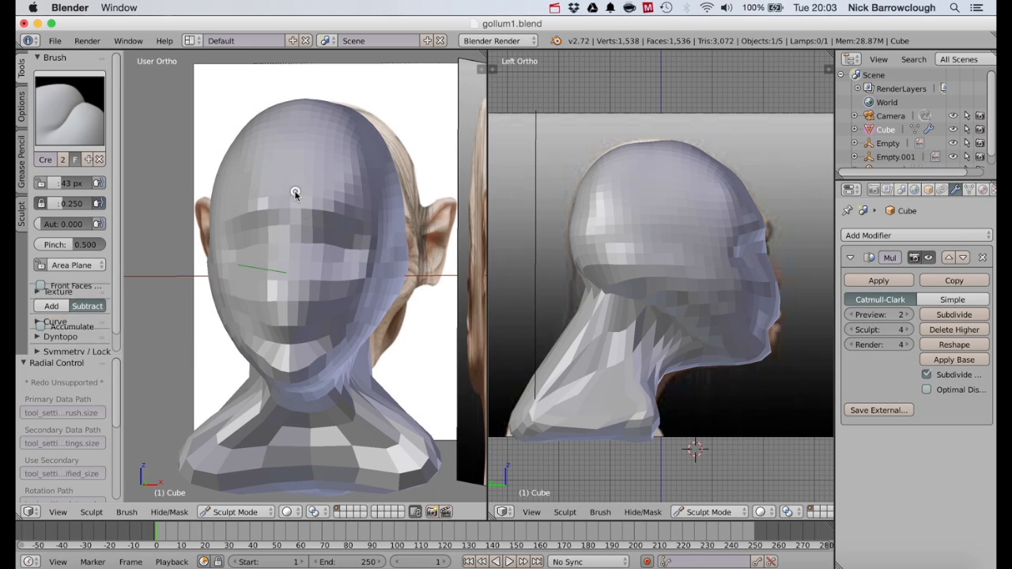
key(f)
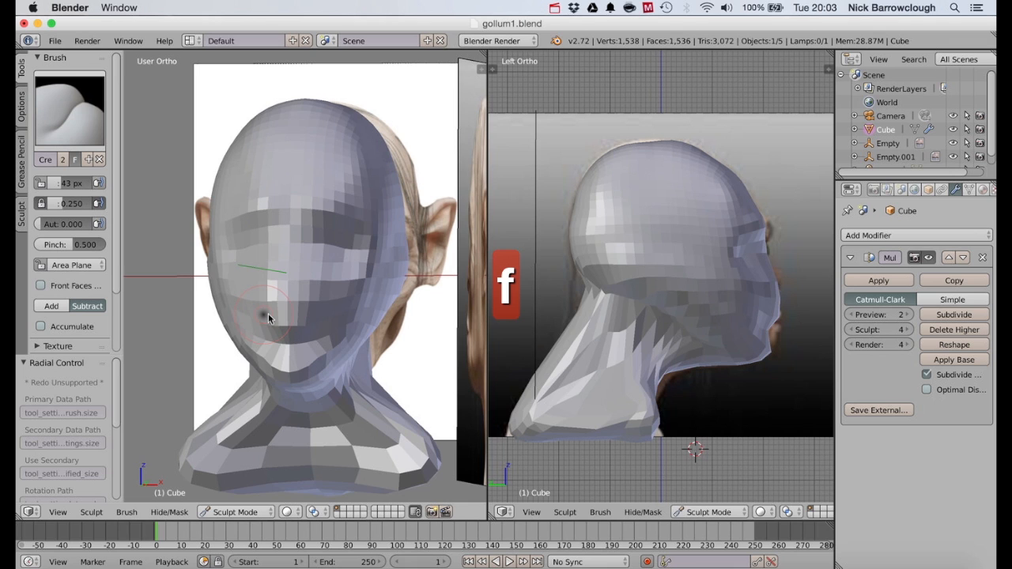
click(277, 314)
scroll(261, 301, left, 5)
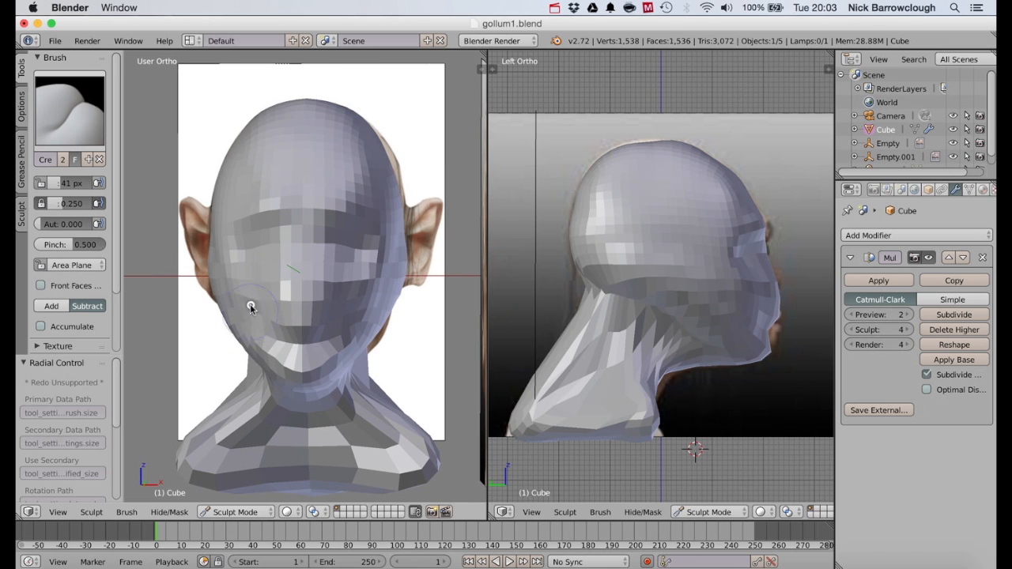
drag(273, 290, 276, 275)
scroll(276, 275, left, 4)
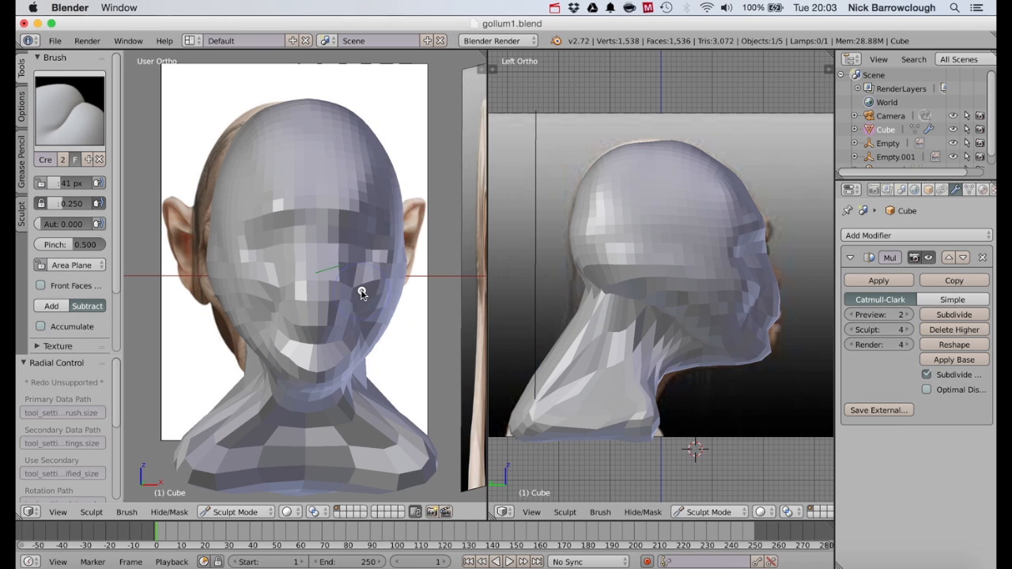
Extend the cheek creases from beside the nose past the mouth corners toward the jaw with the 41 px Crease brush.
scroll(369, 348, right, 4)
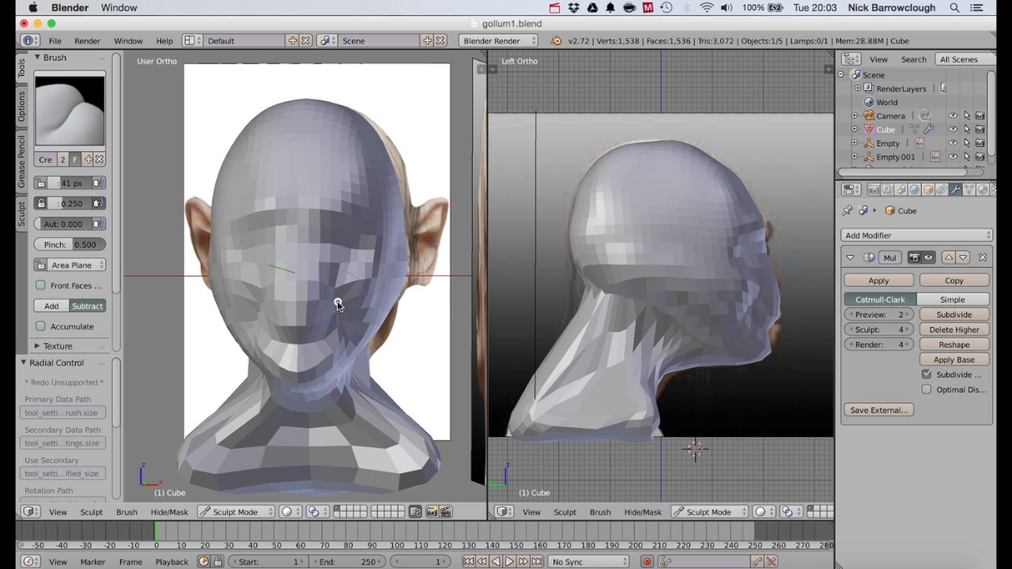
scroll(352, 345, left, 6)
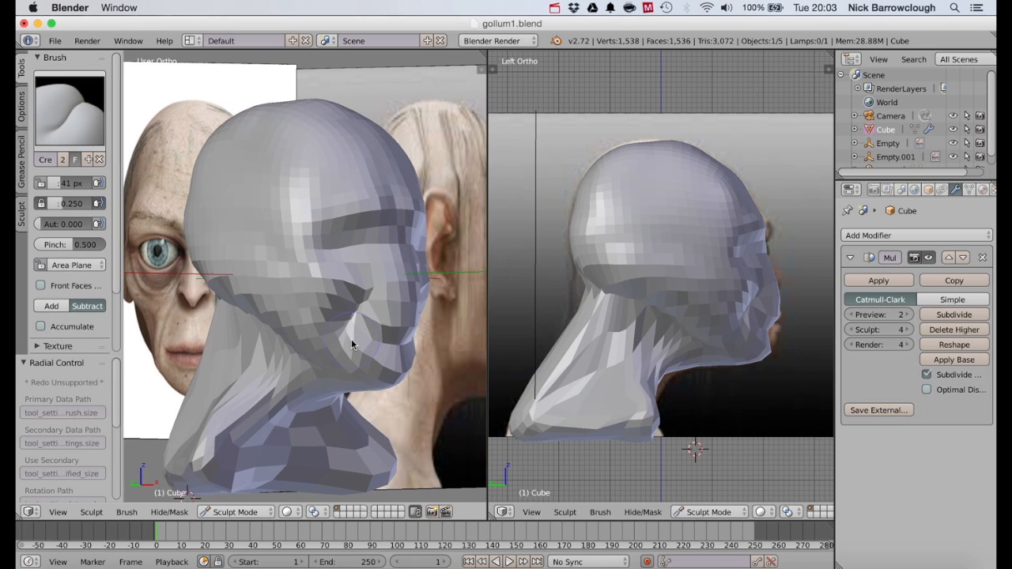
scroll(352, 344, left, 2)
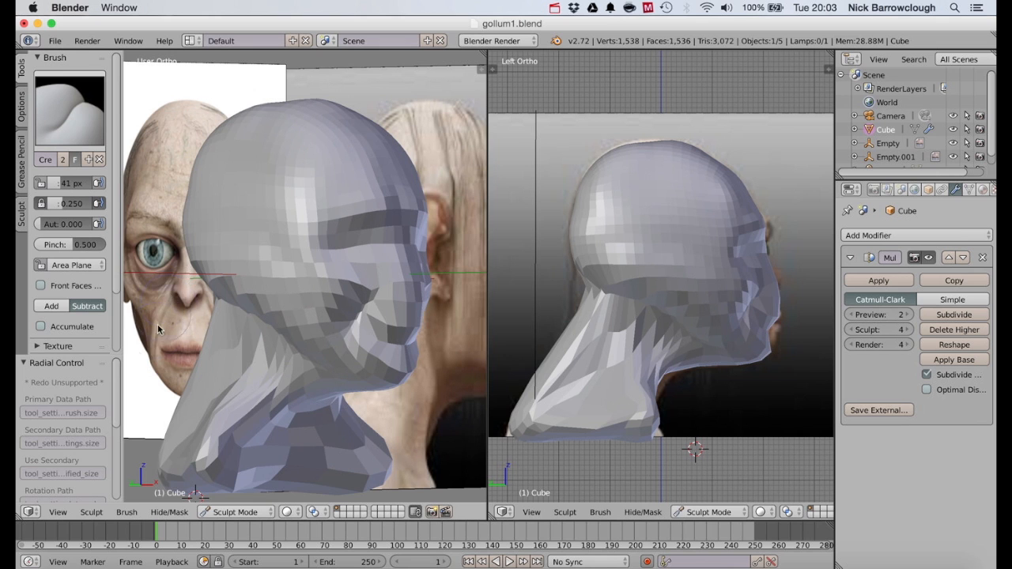
scroll(446, 280, right, 8)
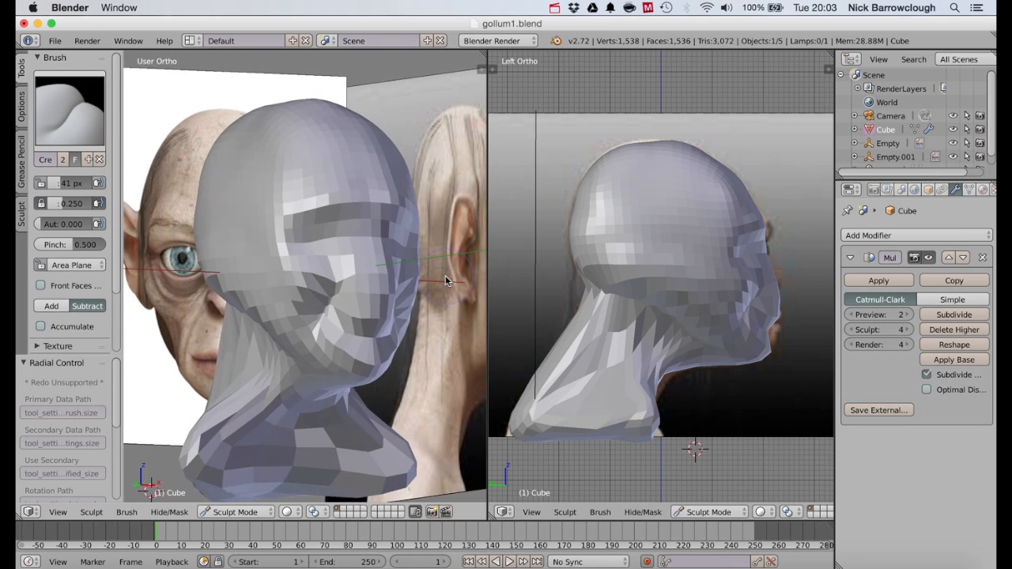
scroll(445, 281, up, 1)
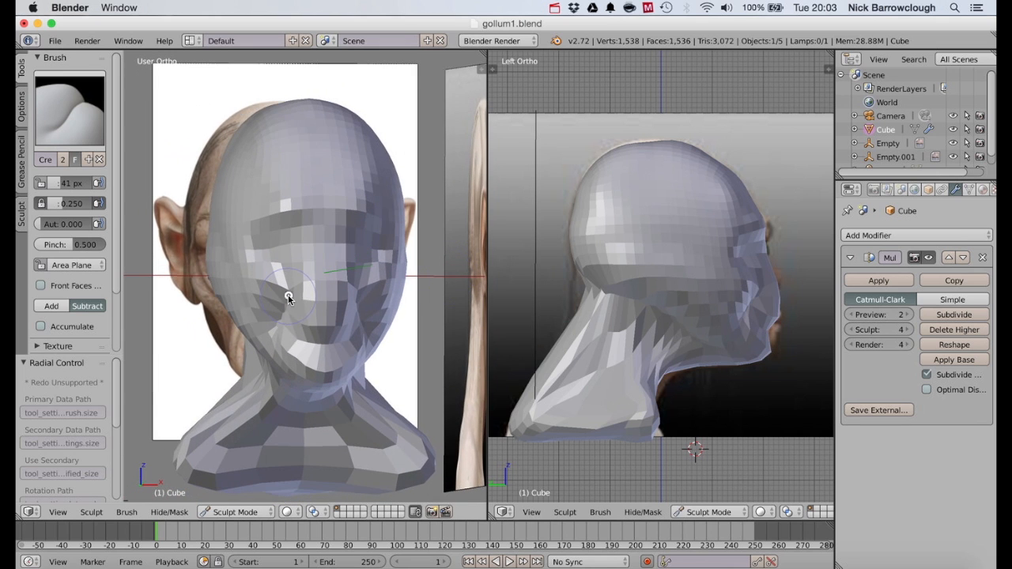
drag(276, 316, 262, 361)
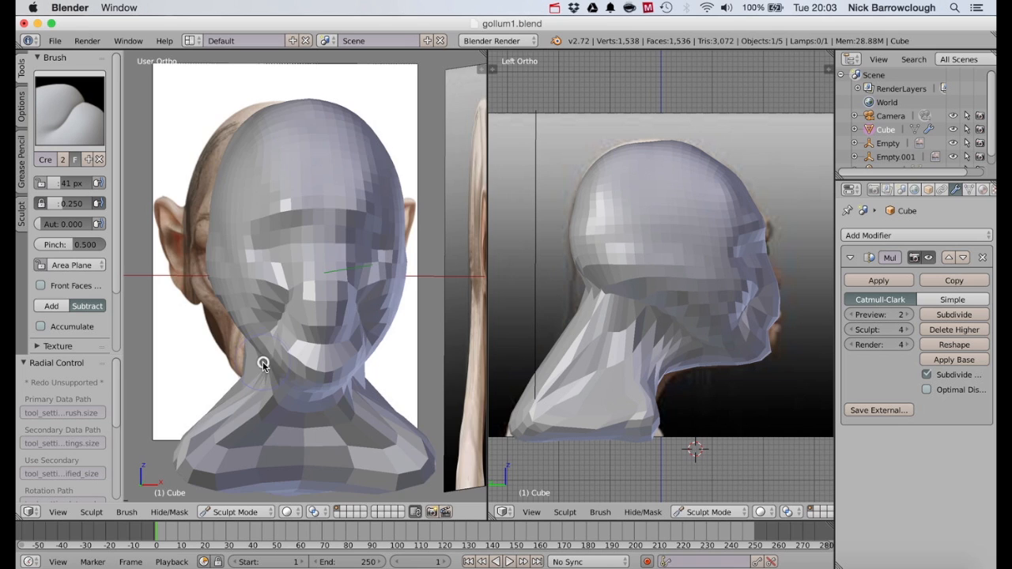
Build up the upper cheeks below the eye sockets with the Clay brush at a 41 px radius.
scroll(359, 314, right, 10)
scroll(359, 313, left, 10)
scroll(359, 316, right, 10)
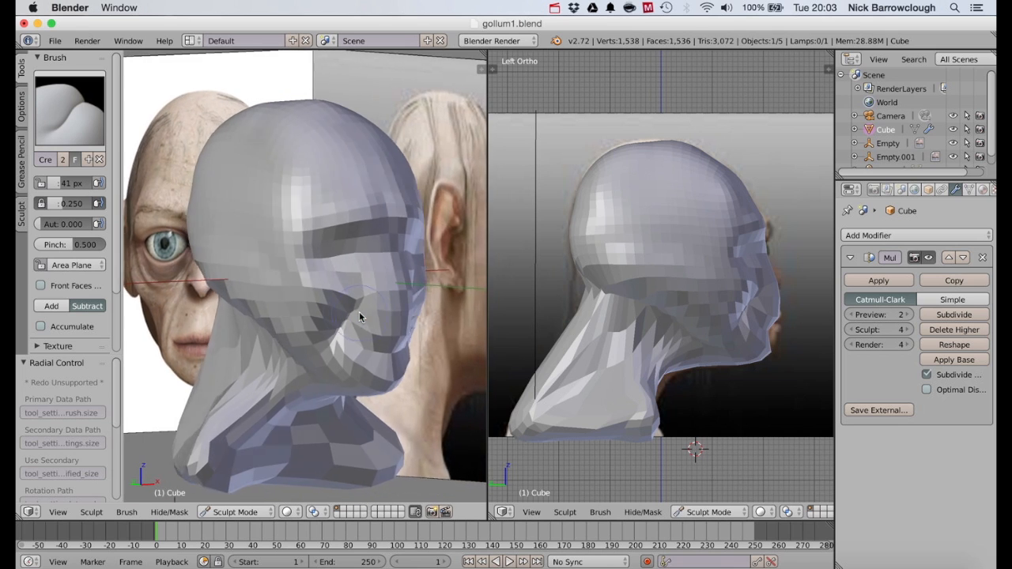
scroll(359, 316, left, 10)
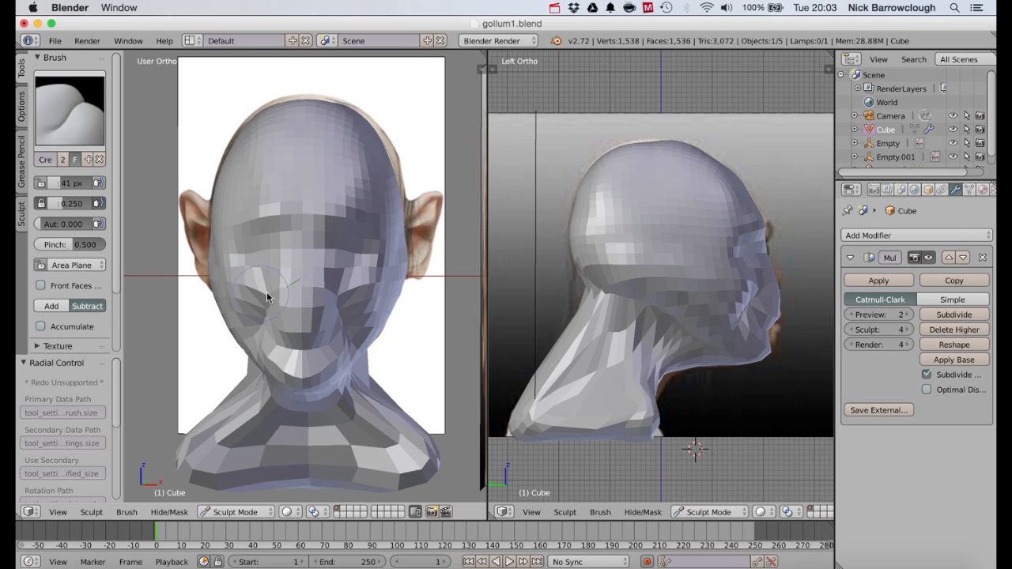
scroll(314, 289, right, 4)
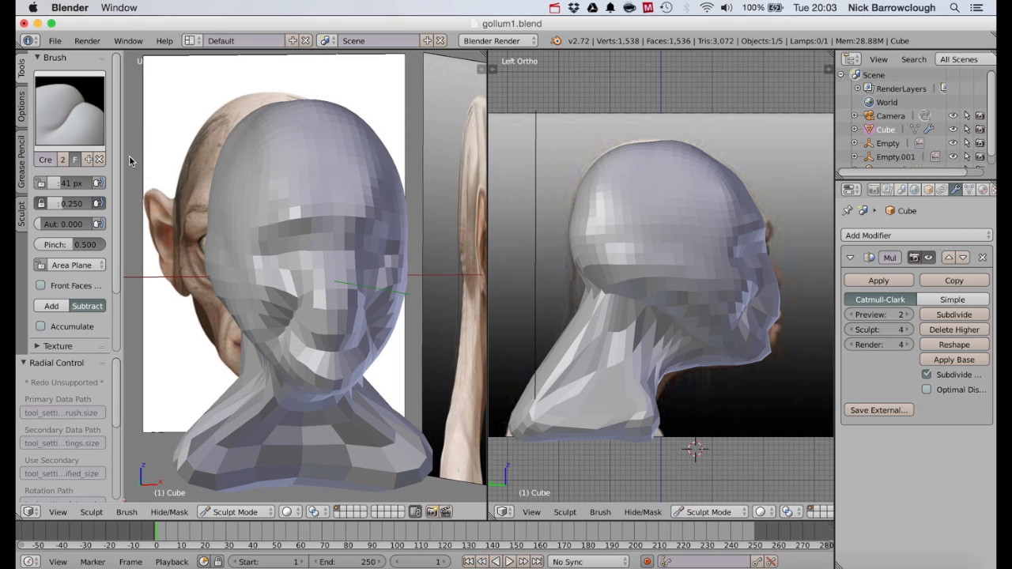
click(70, 122)
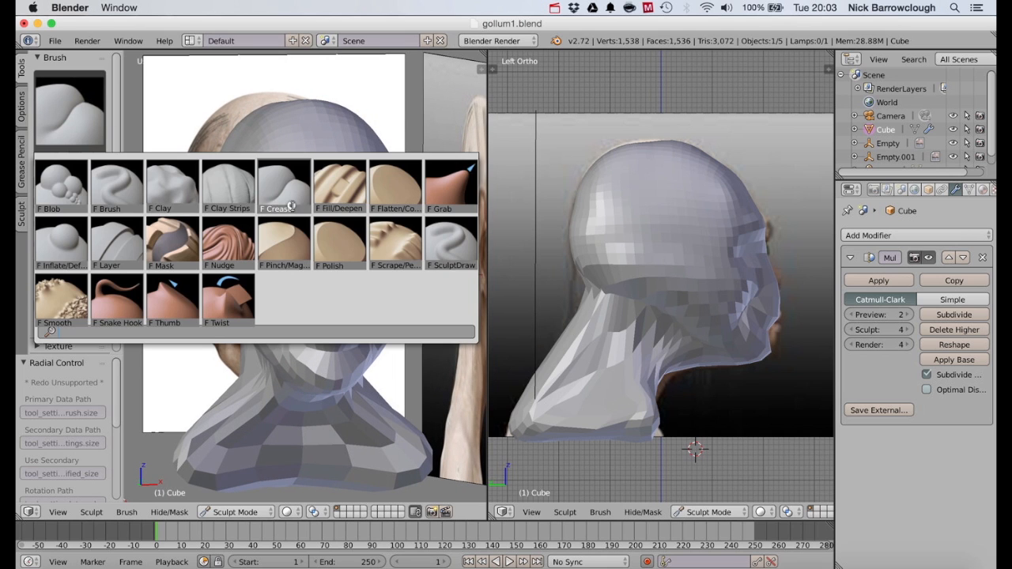
click(170, 182)
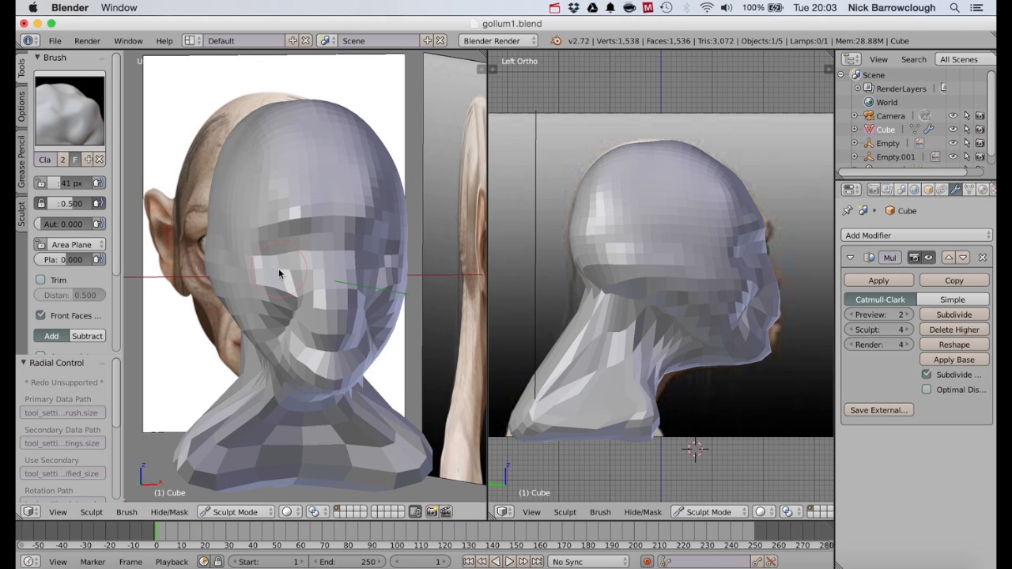
drag(252, 266, 269, 274)
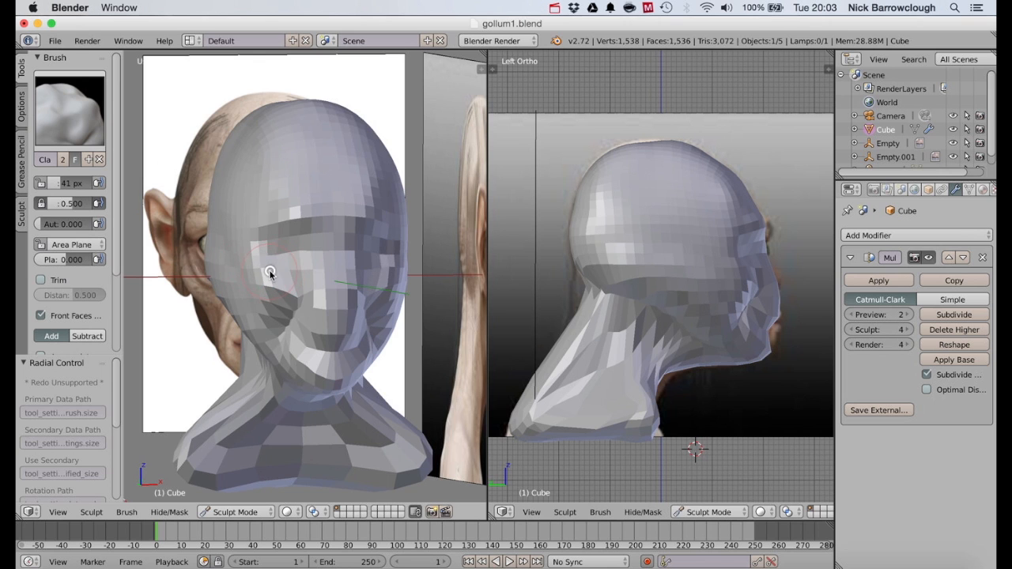
scroll(270, 275, right, 5)
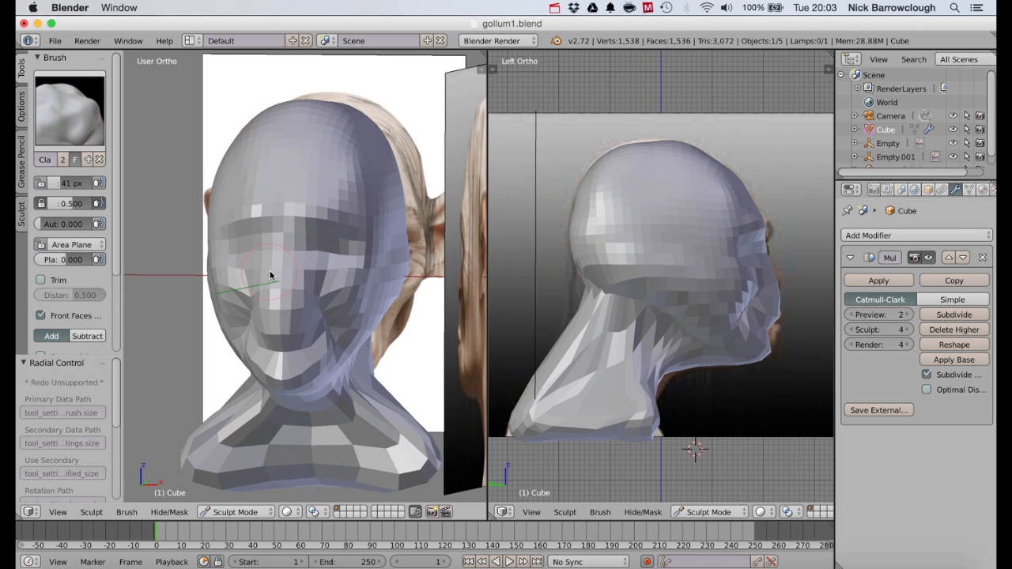
Add volume to the brow ridge and around the eye sockets with the 41 px Clay brush.
click(376, 260)
scroll(376, 261, right, 10)
scroll(276, 274, left, 15)
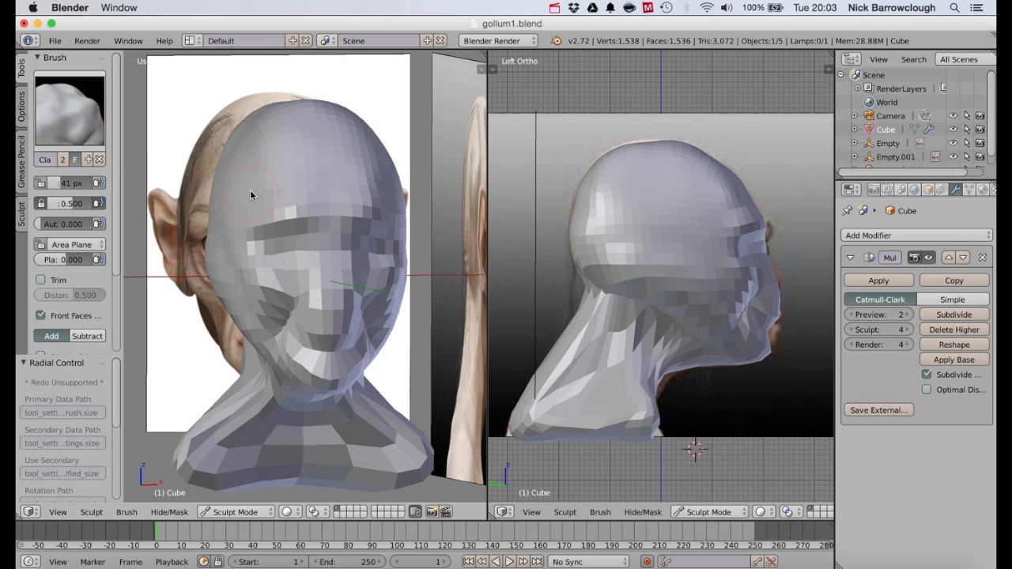
scroll(252, 190, right, 5)
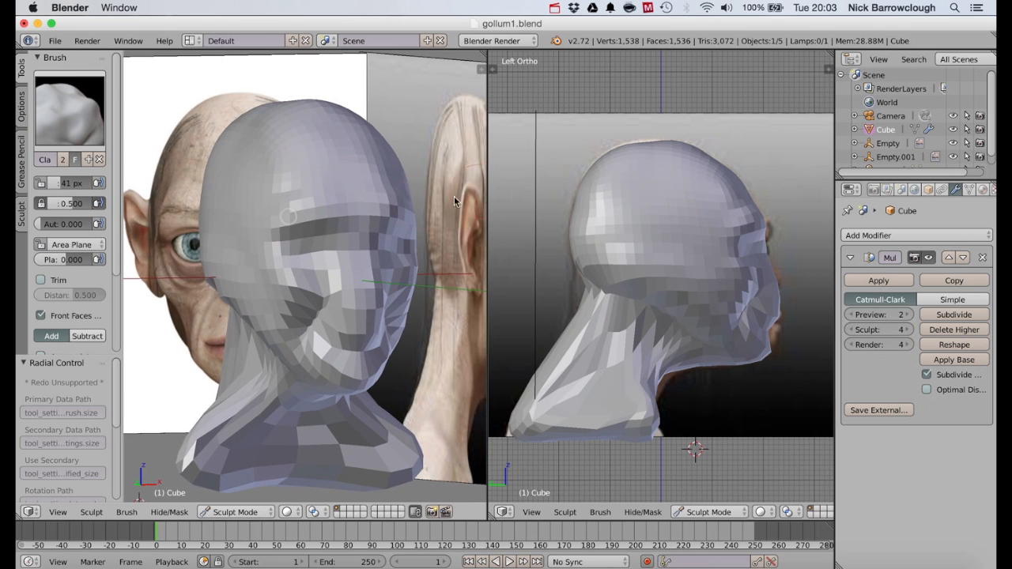
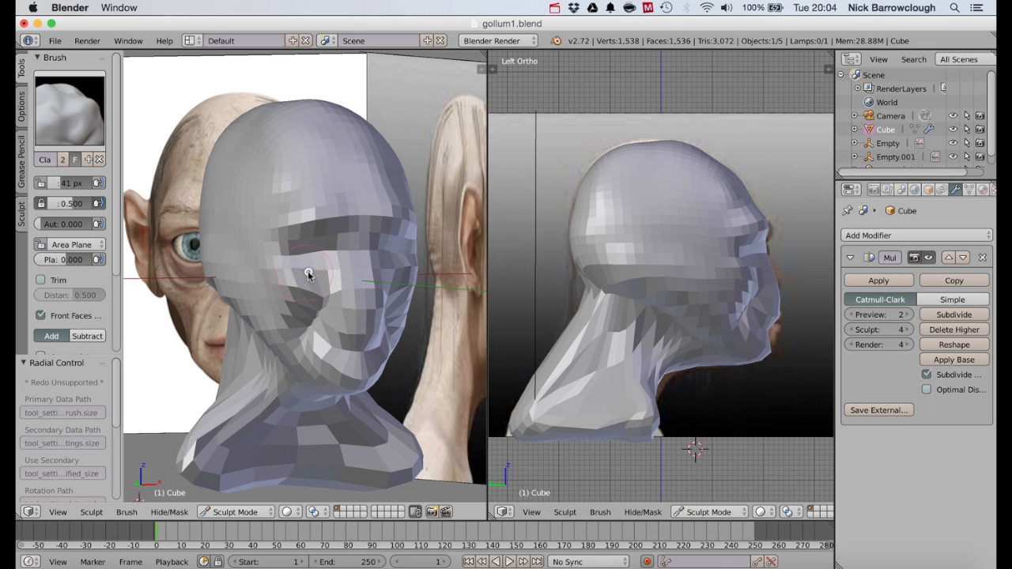
Try to raise the cheekbones using the SculptDraw brush at a 53 px radius.
click(69, 109)
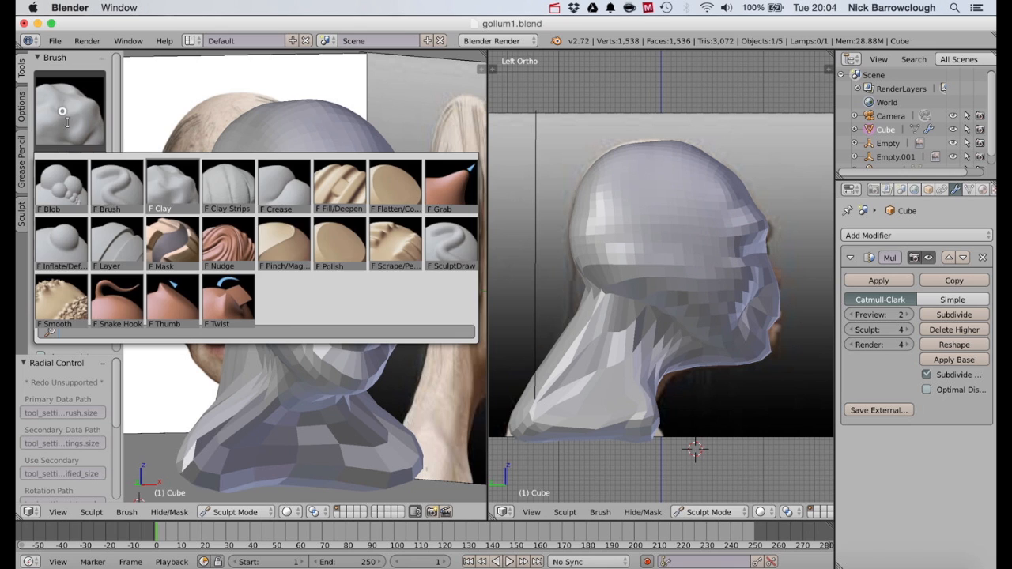
click(439, 248)
key(f)
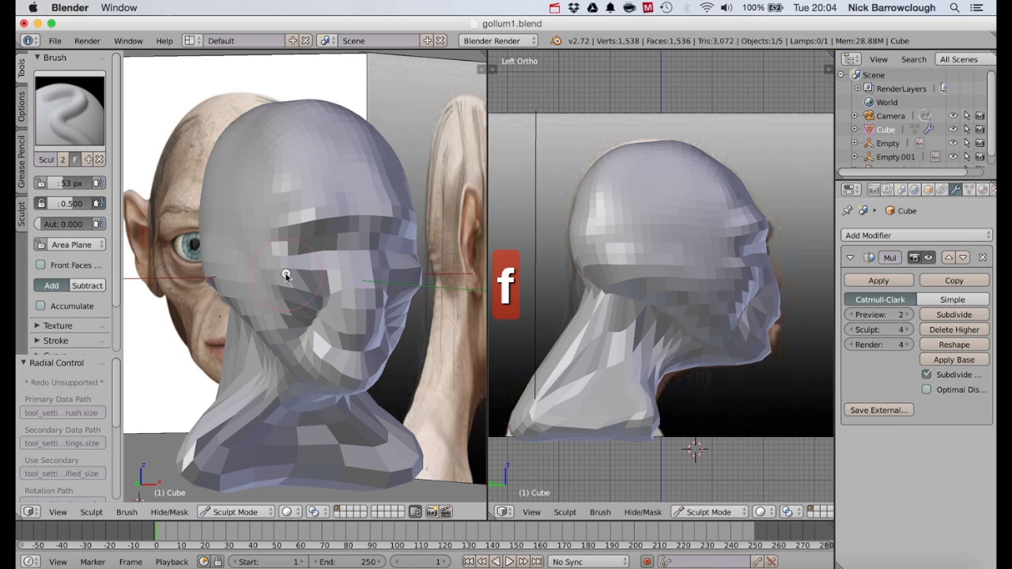
middle_drag(285, 276, 341, 269)
scroll(341, 269, right, 10)
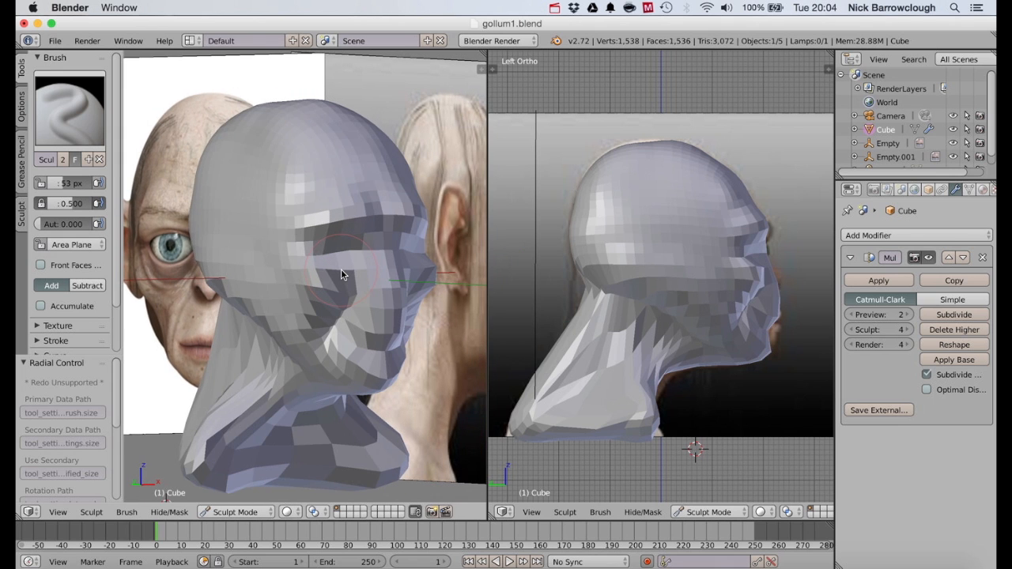
Undo the last cheekbone stroke and raise the cheekbones with the SculptDraw brush at a 17 px radius.
key(super+z)
key(f)
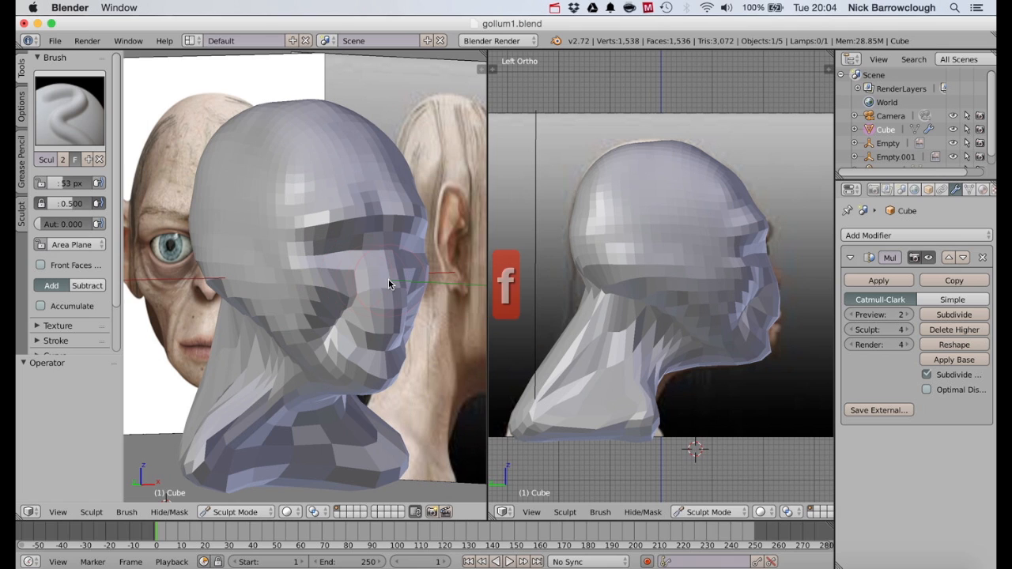
click(307, 273)
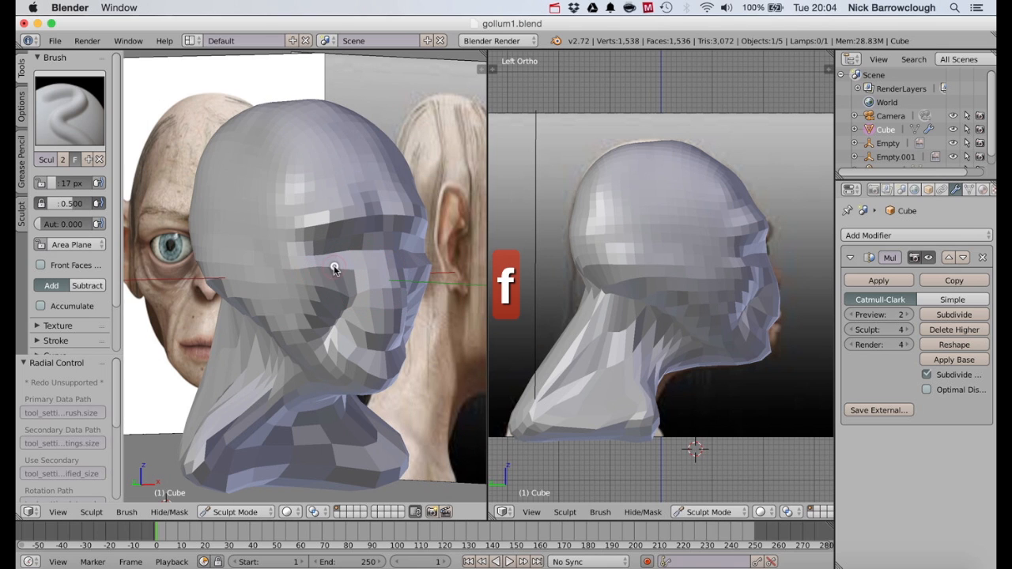
drag(333, 275, 336, 272)
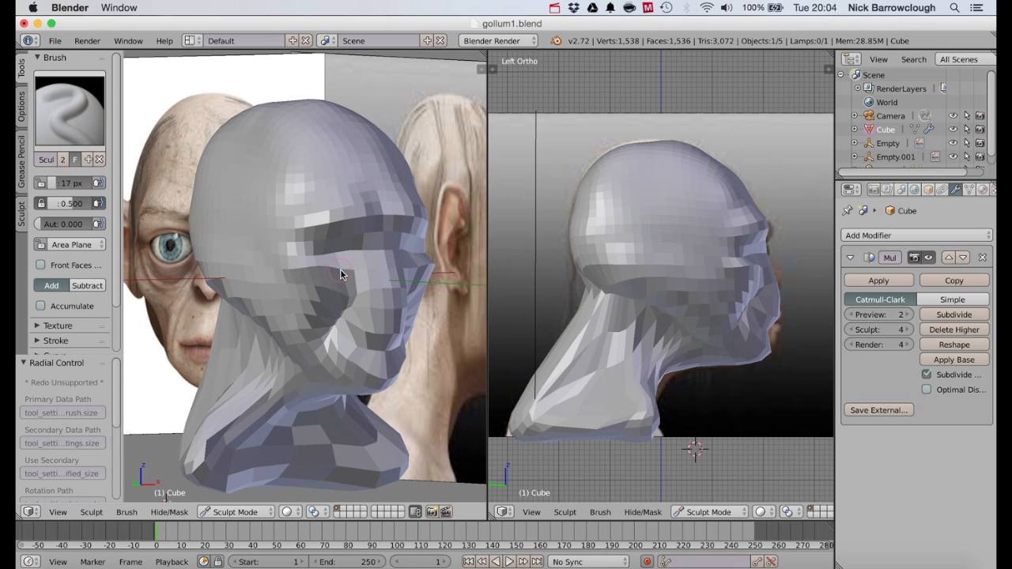
scroll(340, 268, right, 3)
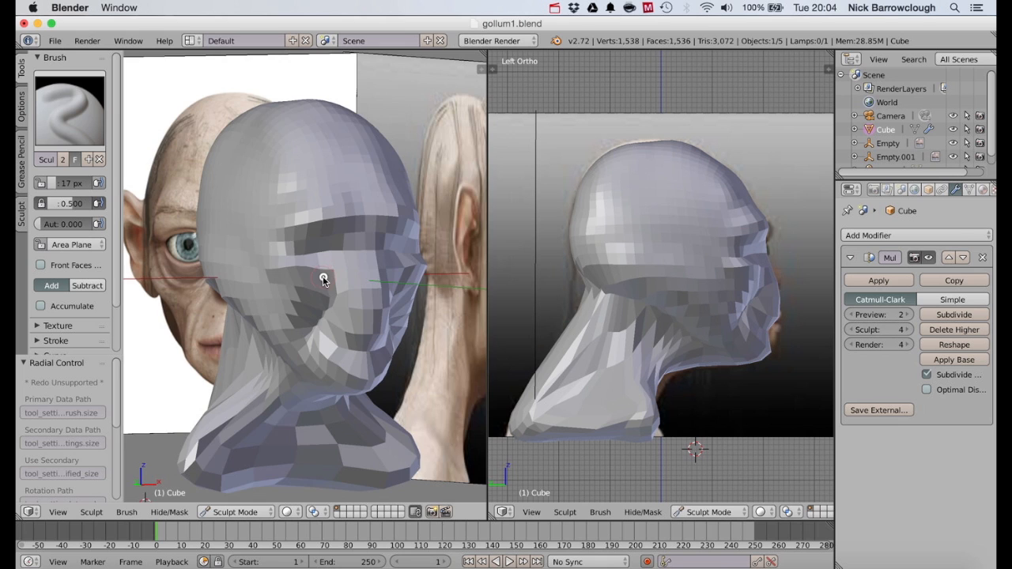
Set the SculptDraw brush to Subtract and carve the eye sockets deeper beneath the brow at a 17 px radius.
scroll(325, 280, right, 3)
click(76, 147)
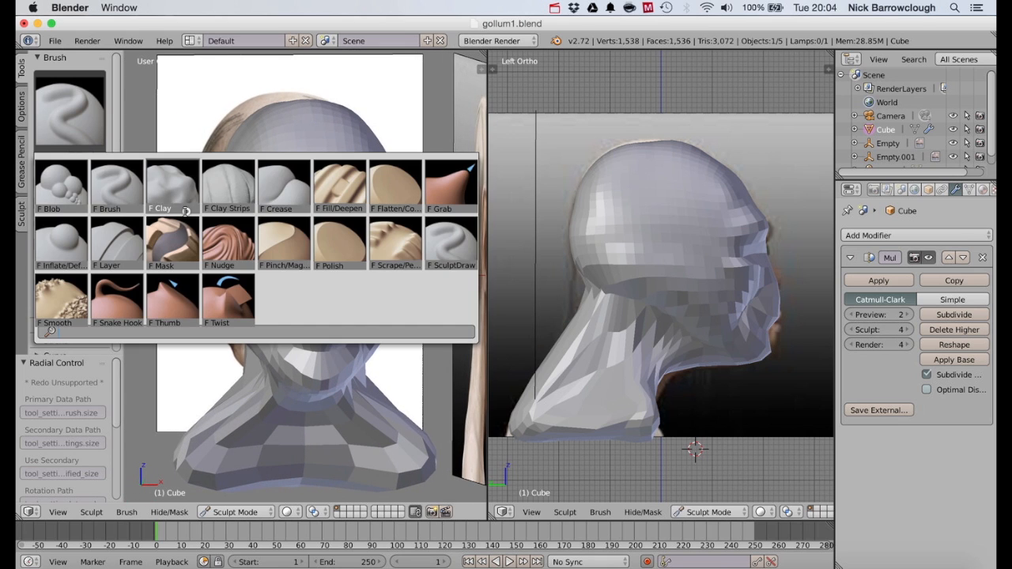
click(85, 285)
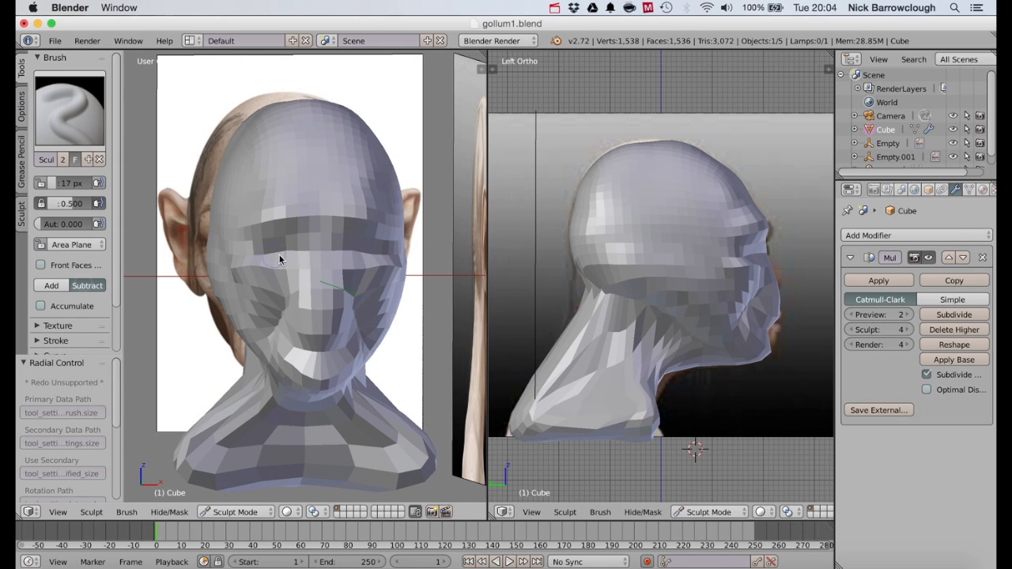
mouse_move(280, 259)
mouse_down()
mouse_move(280, 284)
mouse_move(290, 249)
mouse_move(302, 261)
mouse_up()
scroll(297, 263, left, 3)
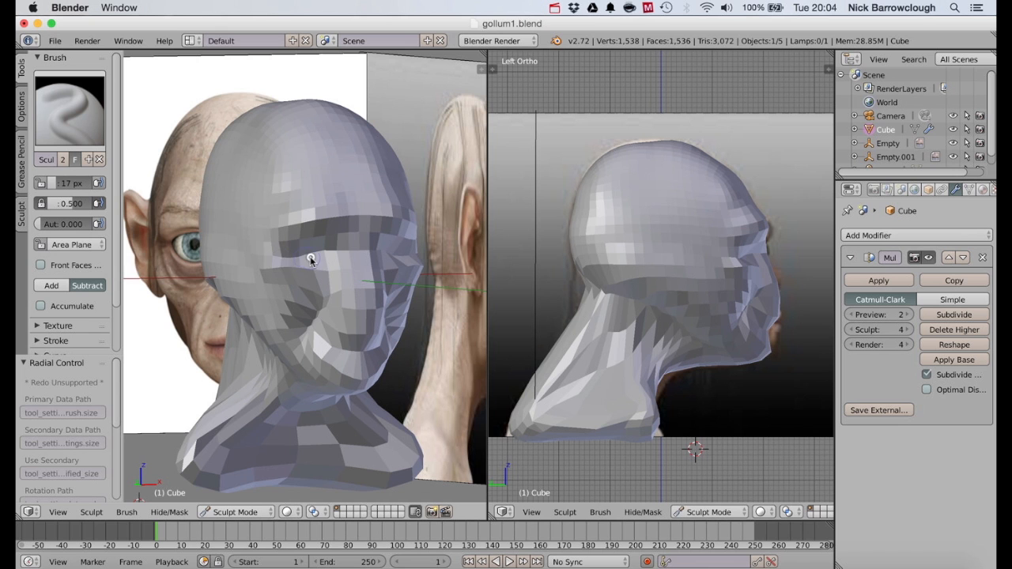
click(318, 254)
scroll(319, 254, right, 4)
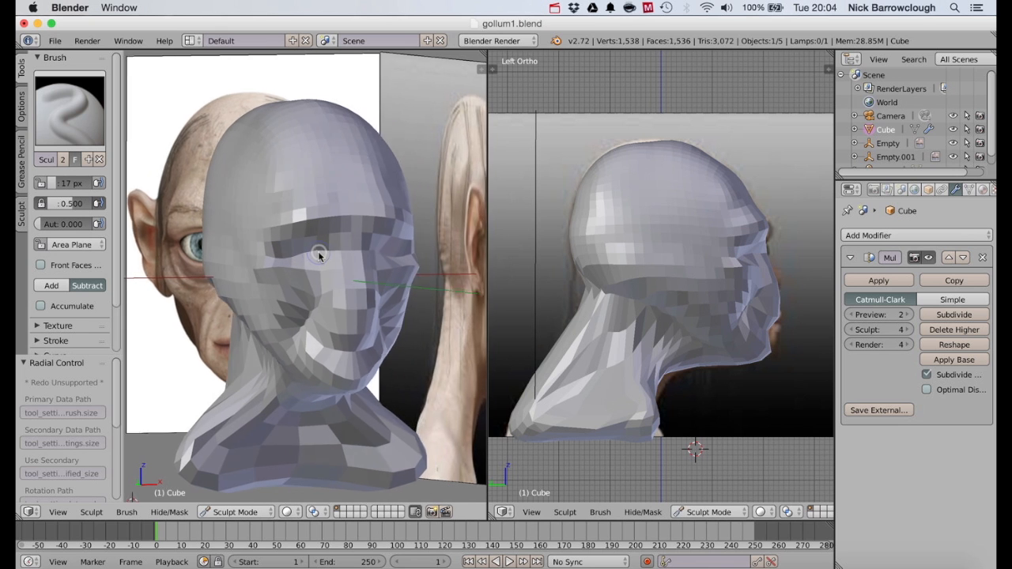
scroll(319, 254, left, 8)
scroll(319, 255, right, 3)
scroll(318, 255, right, 5)
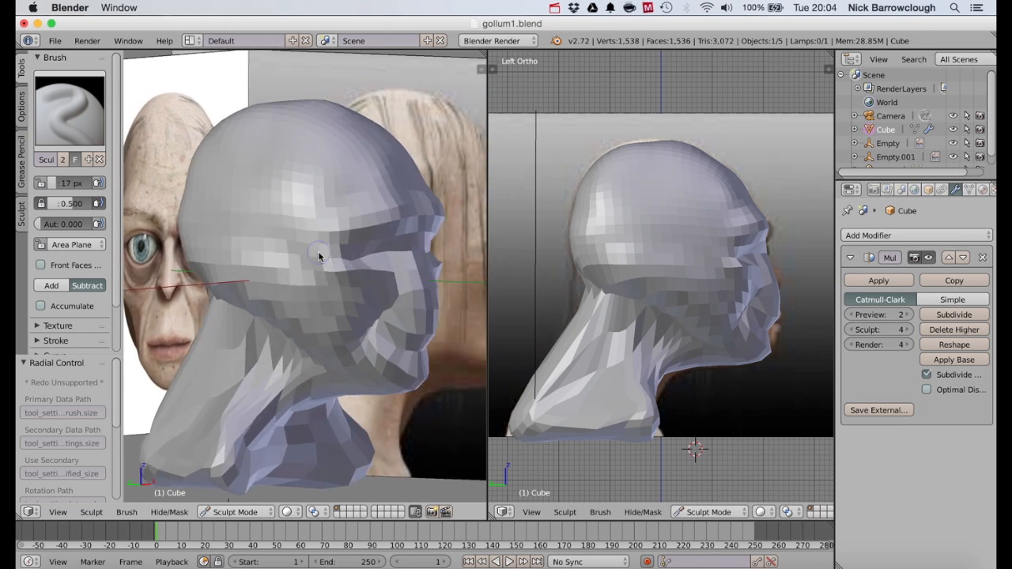
Switch to the Grab brush at a 42 px radius and reshape the nose bridge between the eye sockets from the front.
click(76, 122)
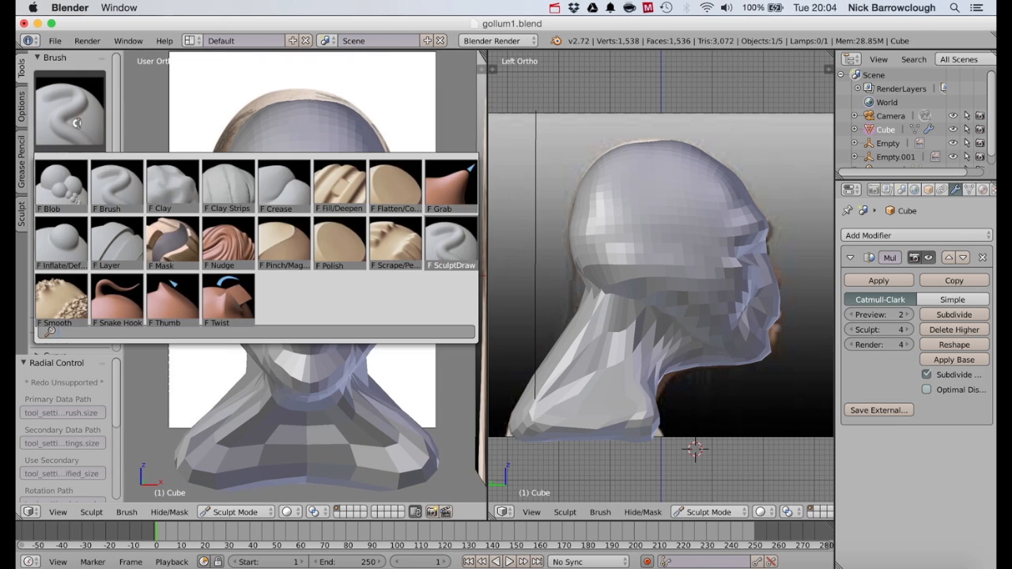
click(461, 199)
key(f)
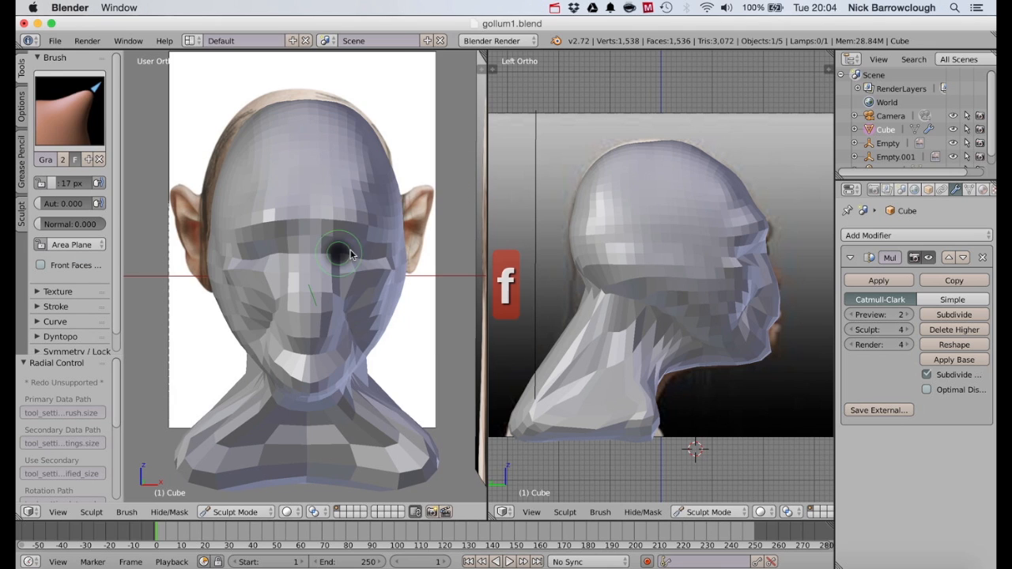
click(327, 254)
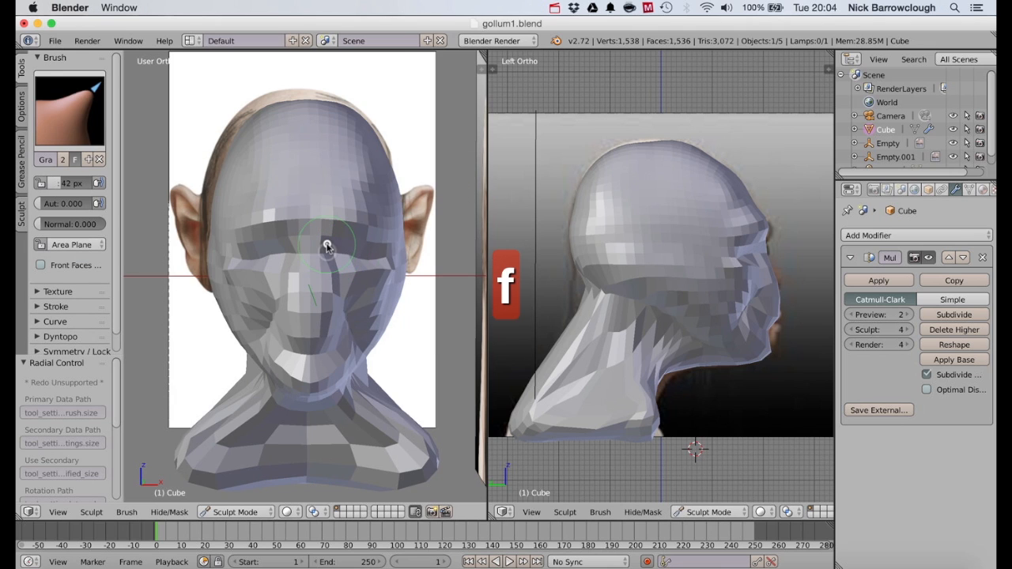
mouse_move(333, 270)
mouse_down()
mouse_move(334, 291)
mouse_move(291, 298)
mouse_up()
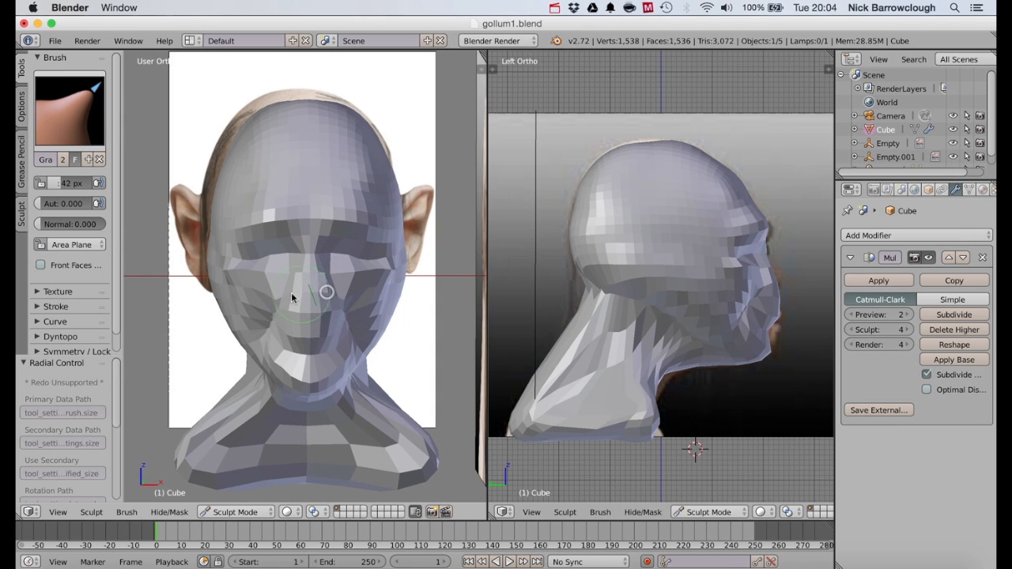
Shape the nose and the area below it with the 42 px Grab brush, working from angled and front views.
middle_drag(285, 296, 296, 315)
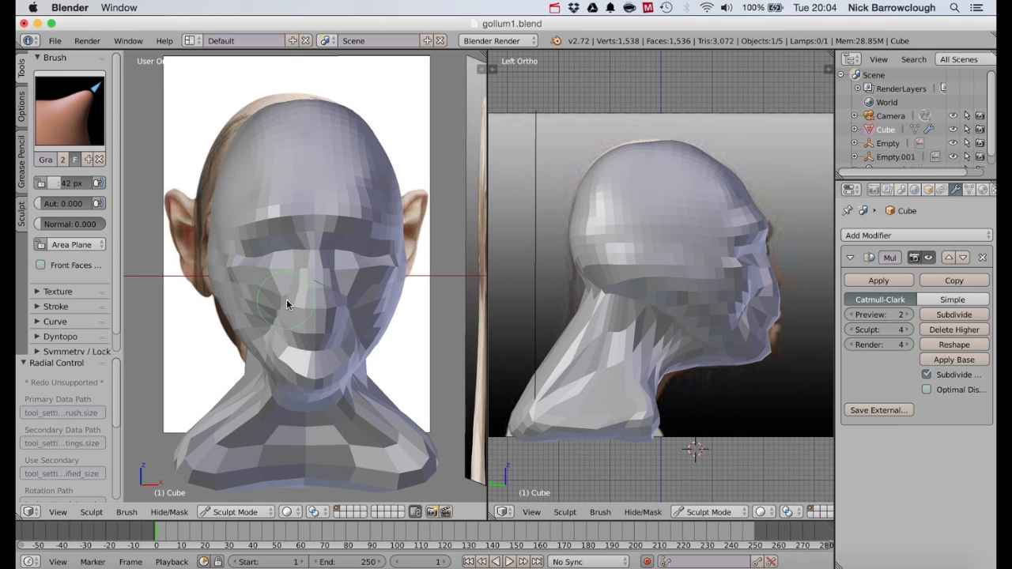
scroll(293, 301, left, 10)
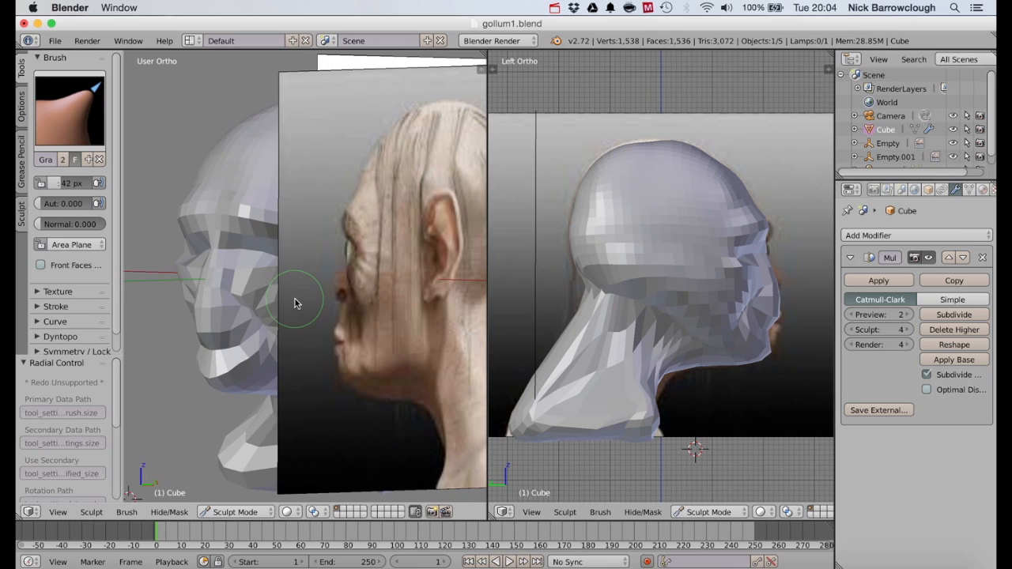
scroll(295, 302, left, 2)
mouse_move(206, 328)
mouse_down()
mouse_move(228, 334)
mouse_move(234, 301)
mouse_up()
scroll(233, 300, right, 10)
scroll(234, 306, right, 5)
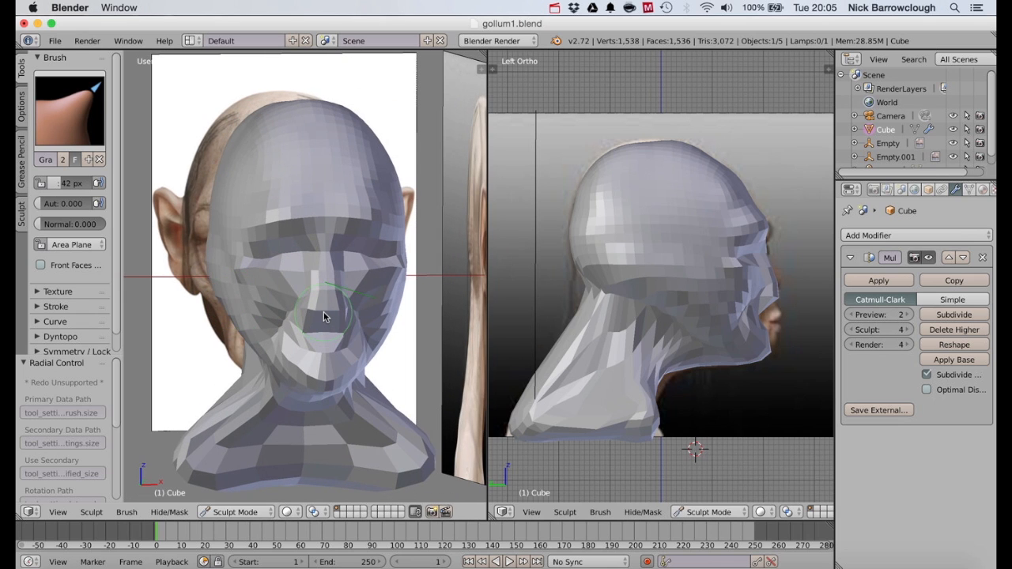
drag(320, 311, 320, 320)
scroll(277, 298, left, 10)
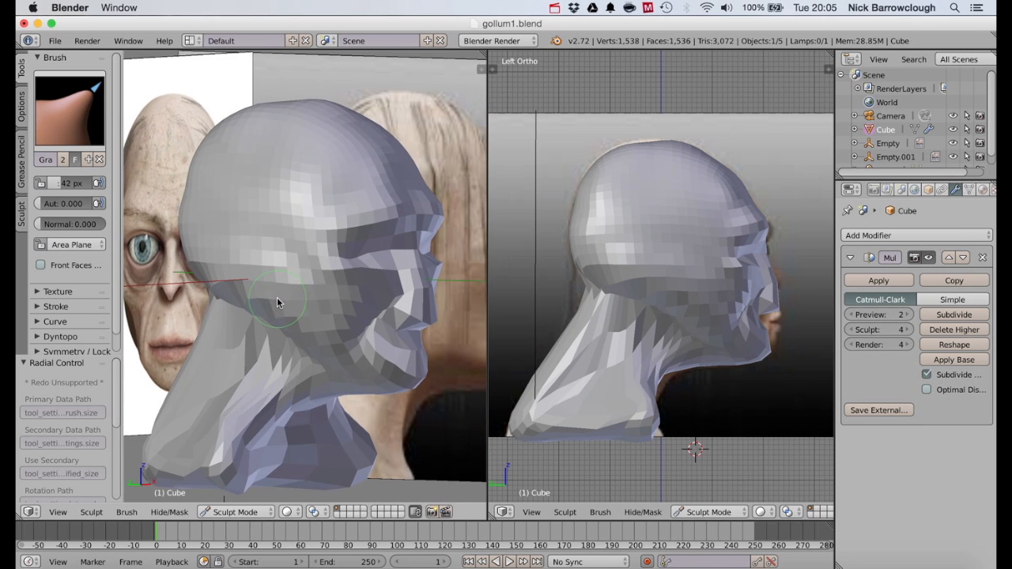
Pull the mouth and chin towards the side reference's profile with the Grab brush, finishing the lips at a 61 px radius.
scroll(419, 336, up, 5)
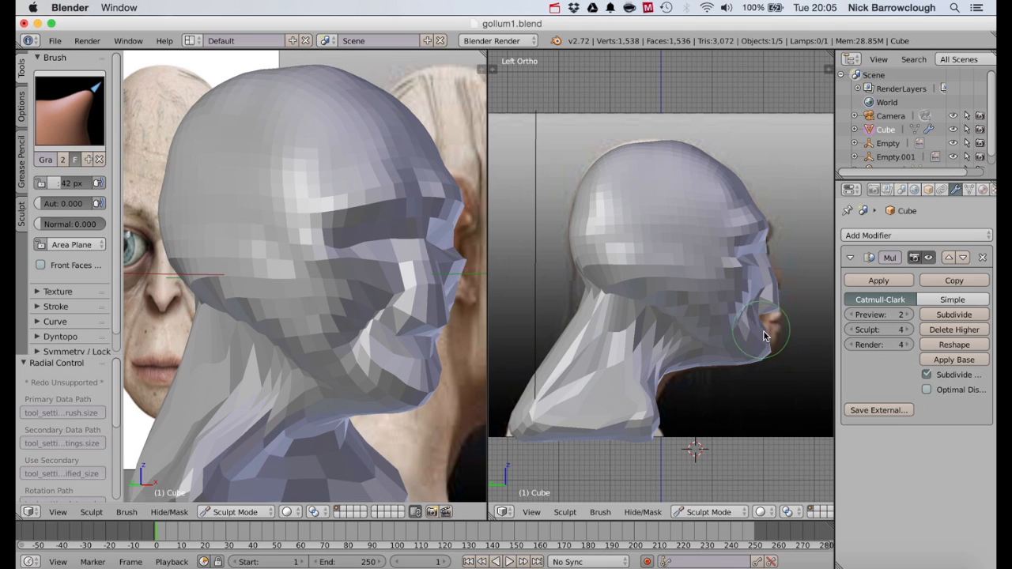
mouse_move(777, 338)
mouse_down()
mouse_move(777, 286)
mouse_move(759, 306)
mouse_up()
key(f)
click(793, 299)
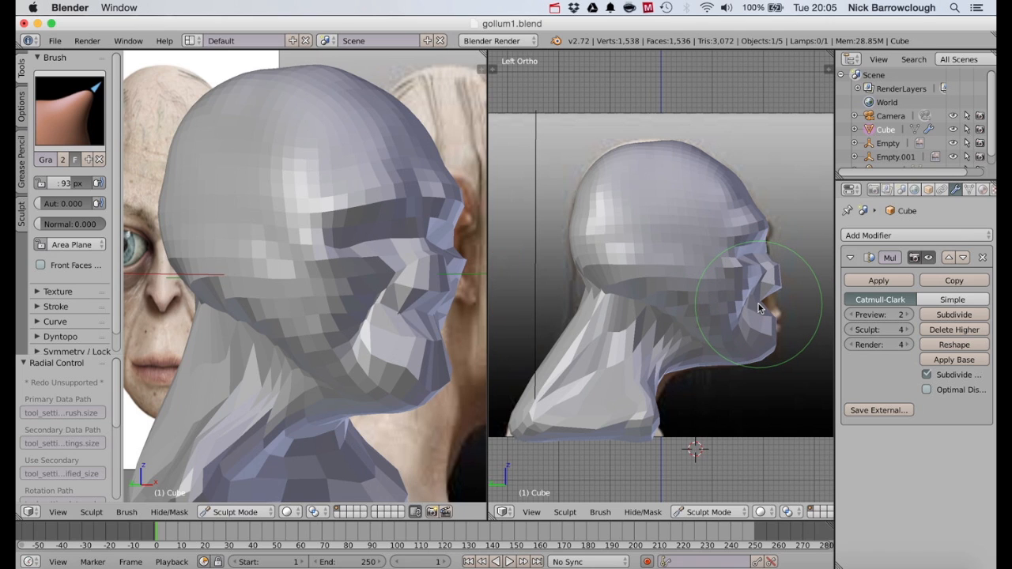
key(f)
click(762, 310)
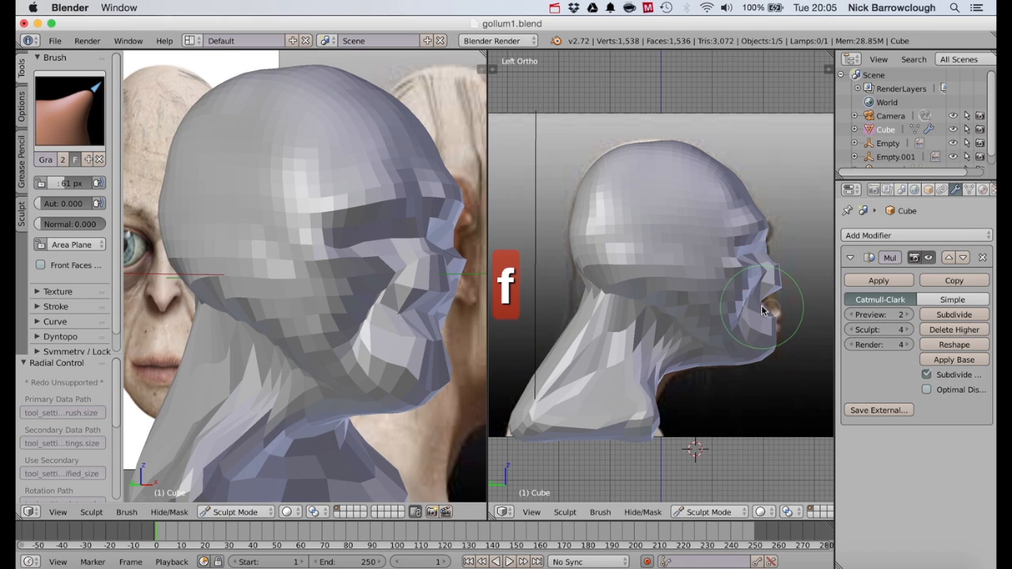
drag(763, 310, 771, 309)
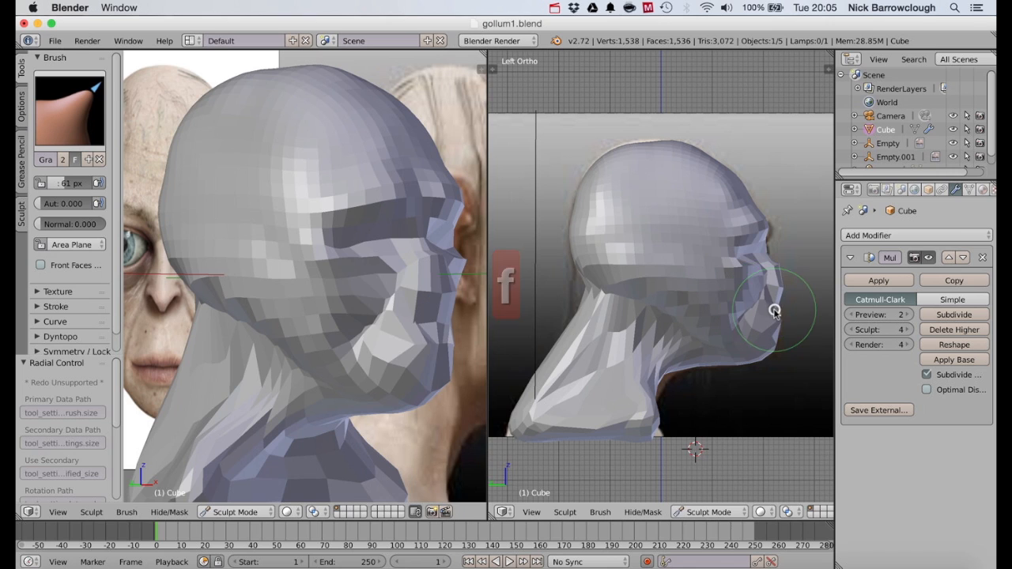
Shape the side profile's eye area, nose and upper lip with the Grab brush at a 31 px radius.
mouse_move(777, 263)
mouse_down()
mouse_move(768, 263)
mouse_move(791, 264)
mouse_up()
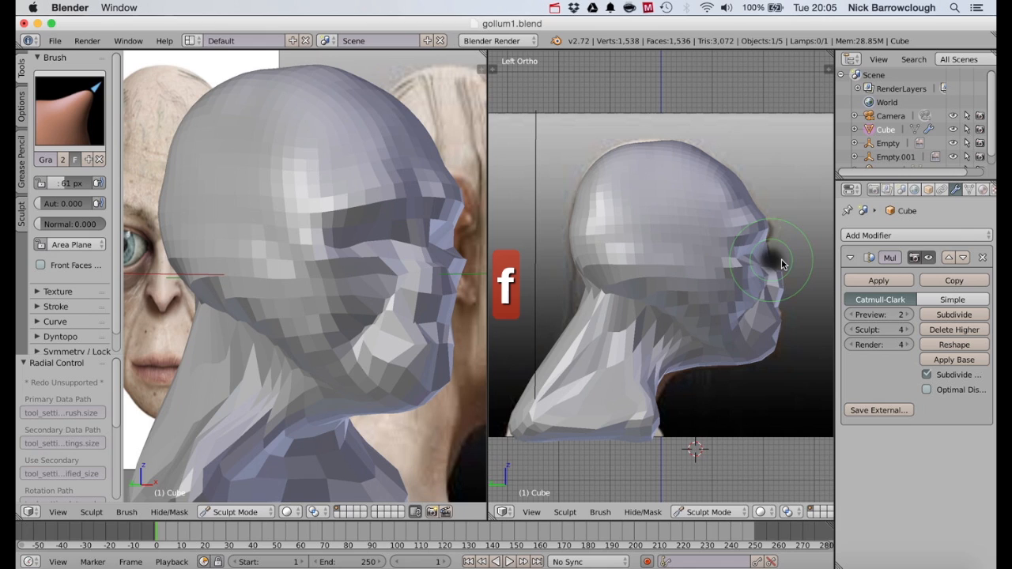
click(780, 267)
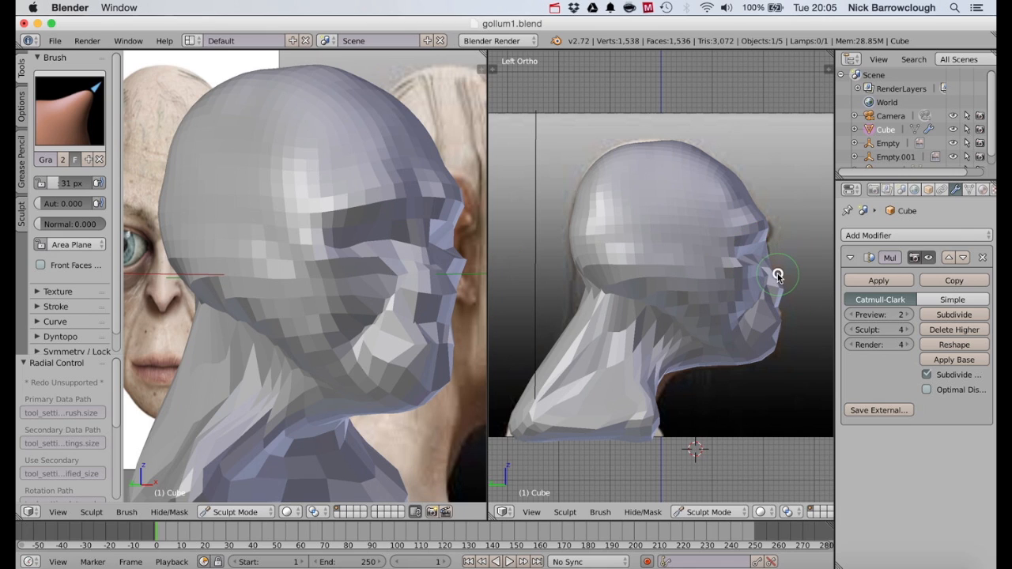
drag(757, 260, 752, 246)
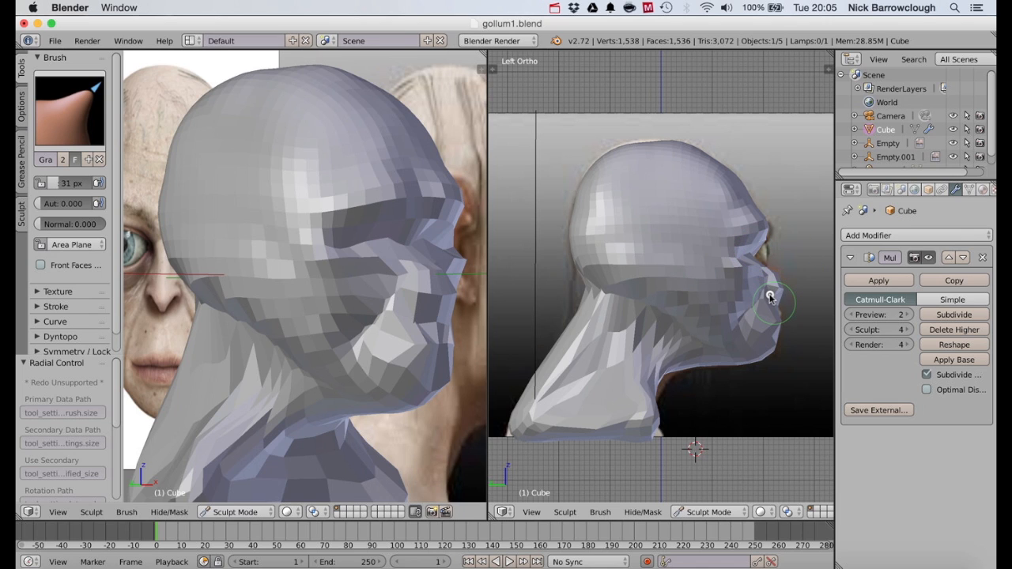
drag(770, 299, 782, 317)
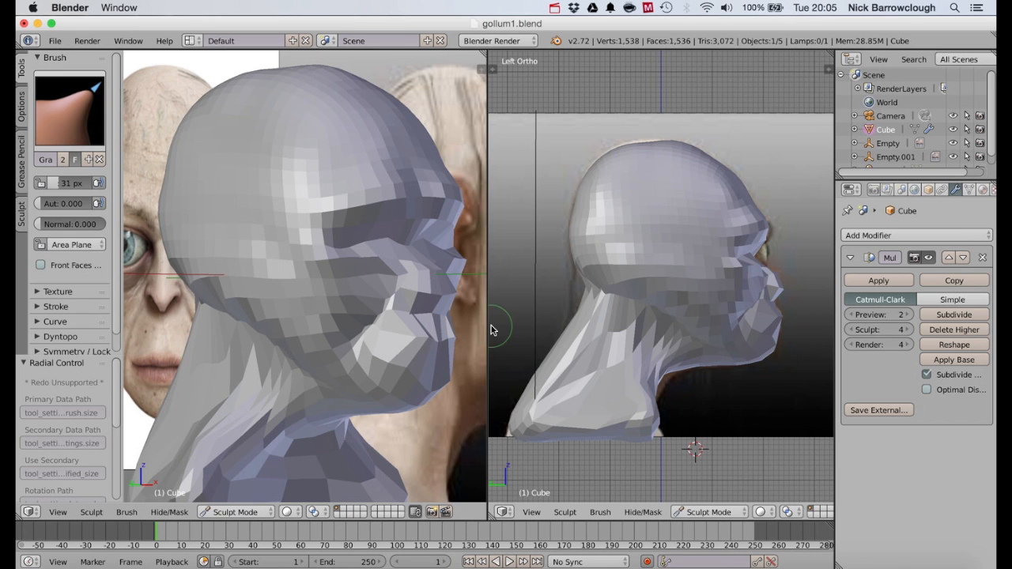
Set the Grab brush radius to 77 px and examine the reshaped face against the references from the front and sides.
scroll(405, 332, right, 10)
middle_drag(404, 331, 261, 346)
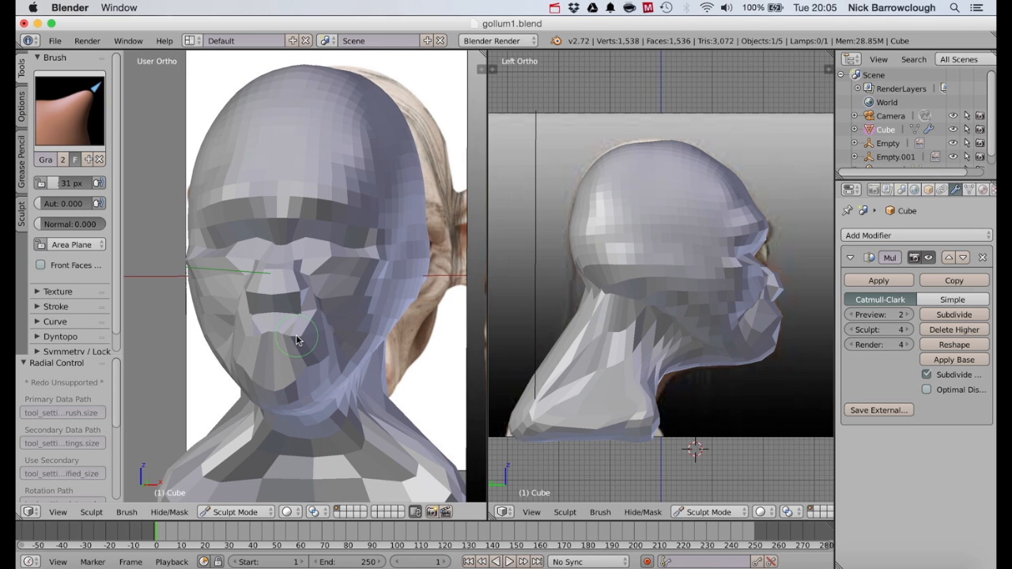
key(f)
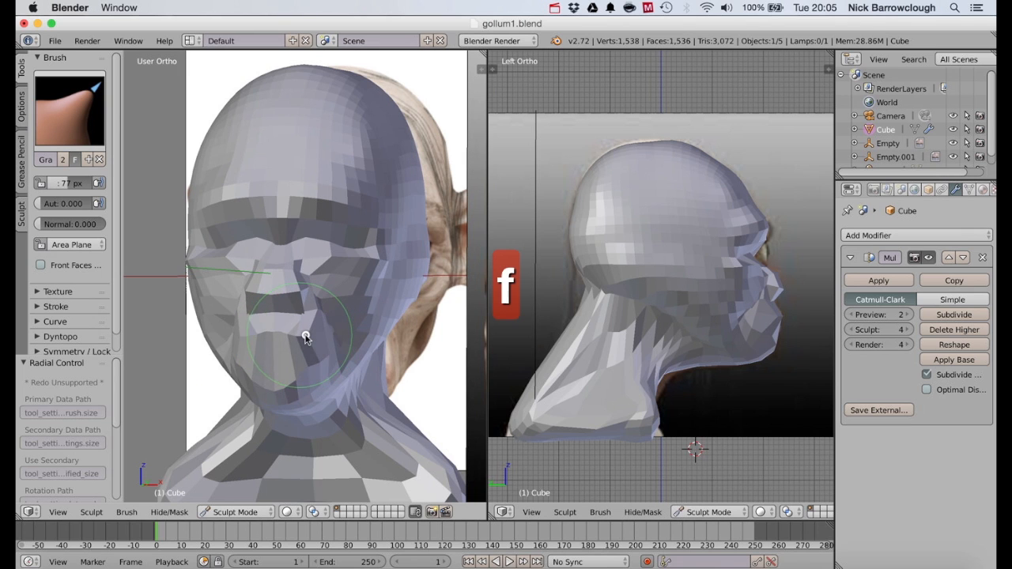
click(308, 337)
scroll(308, 336, left, 5)
scroll(296, 329, left, 2)
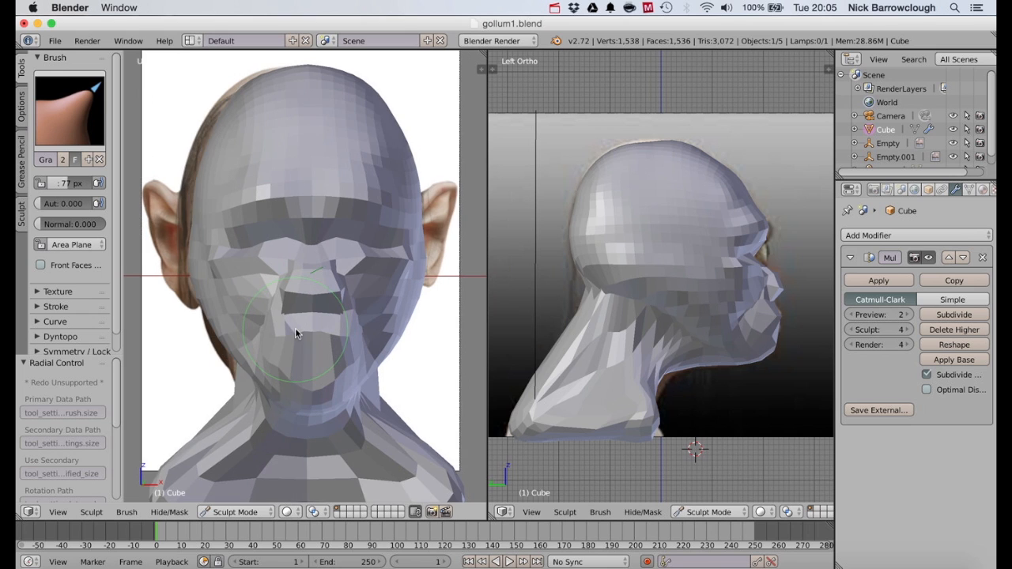
scroll(310, 262, down, 3)
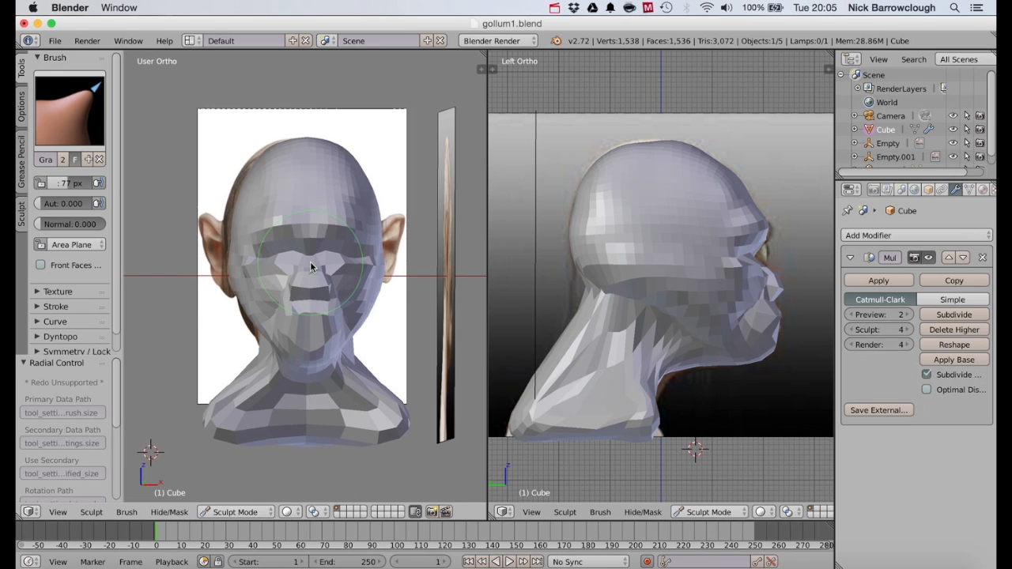
scroll(308, 263, up, 3)
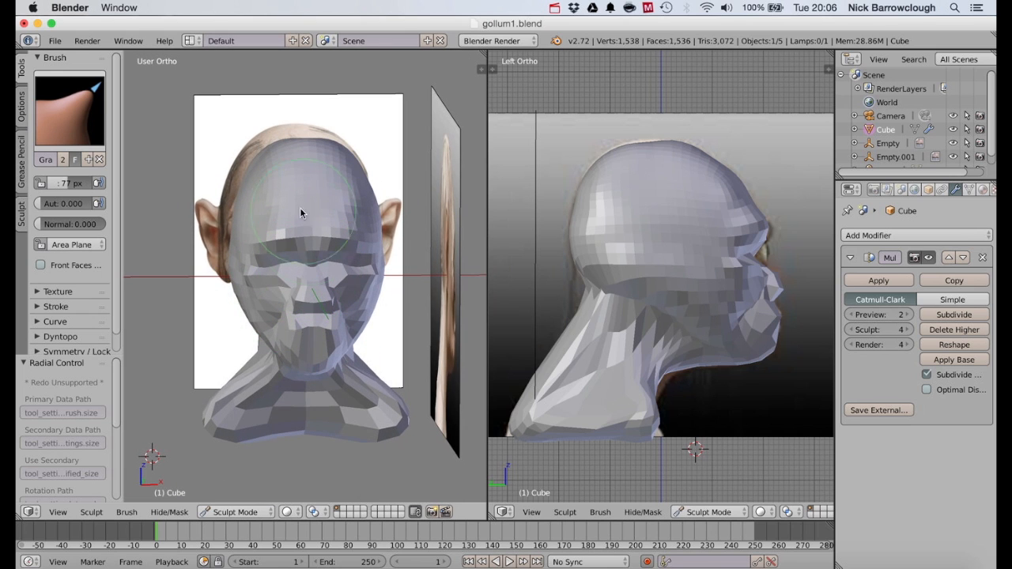
scroll(330, 278, right, 2)
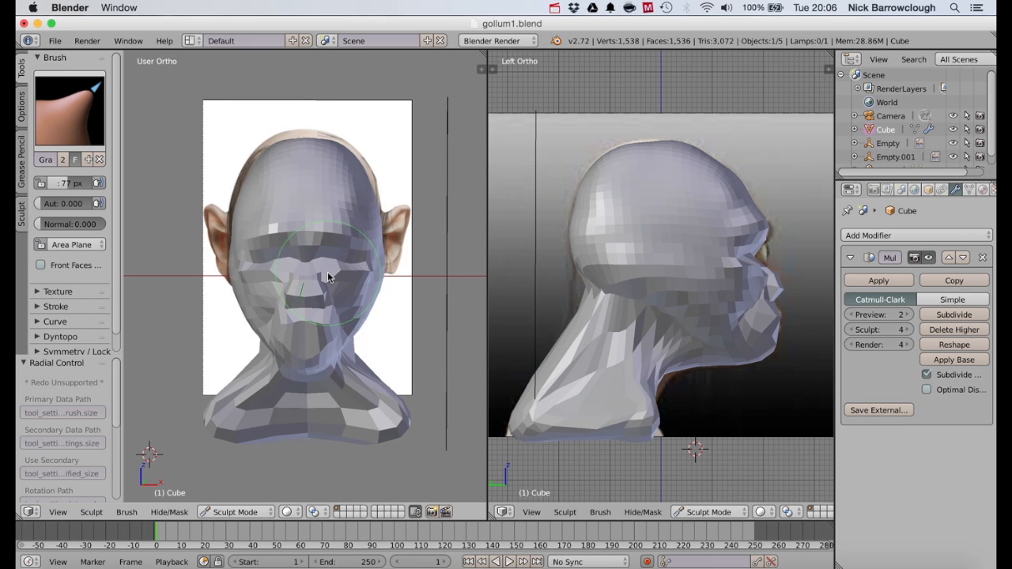
scroll(330, 278, down, 2)
scroll(329, 277, left, 8)
scroll(328, 277, left, 3)
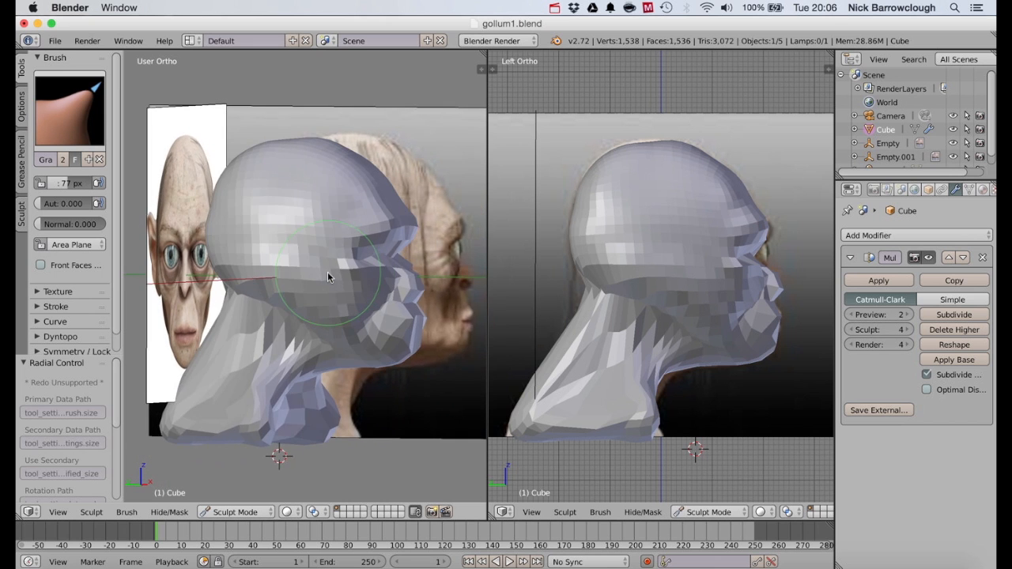
scroll(327, 276, right, 5)
scroll(328, 277, left, 6)
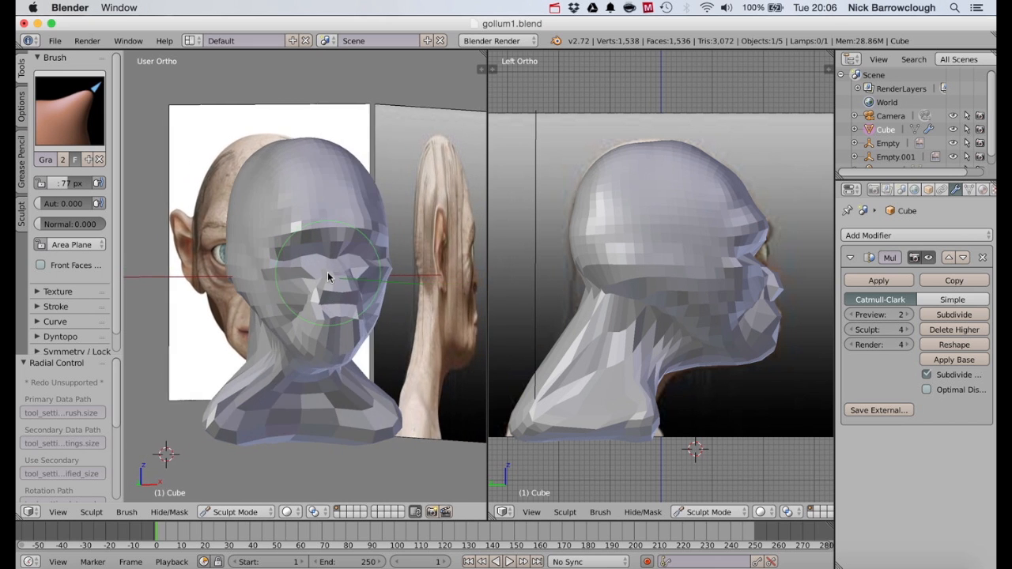
scroll(330, 278, left, 2)
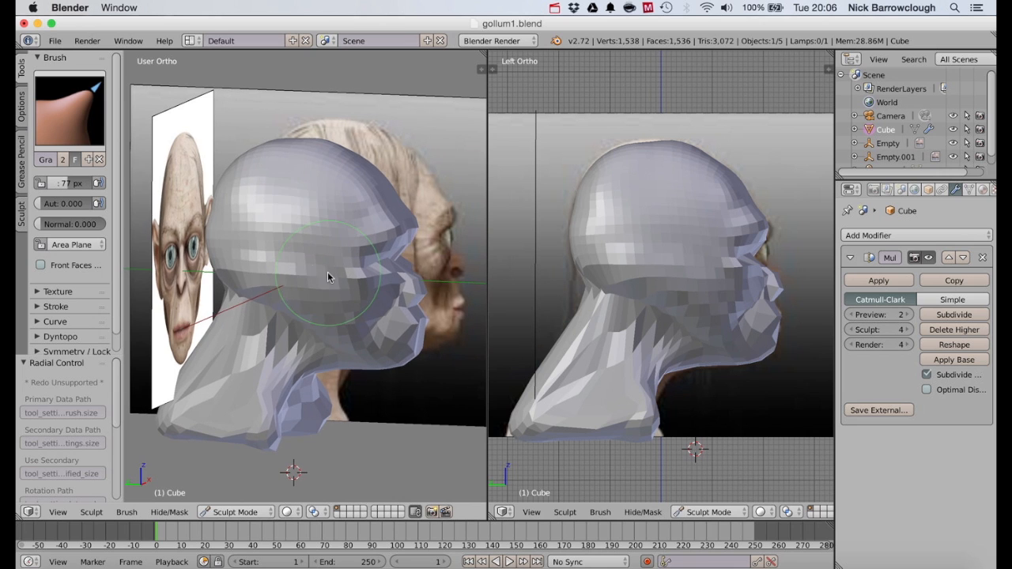
Carve the ear outline into the side of the head using the SculptDraw brush in Subtract mode at a 29 px radius.
click(69, 111)
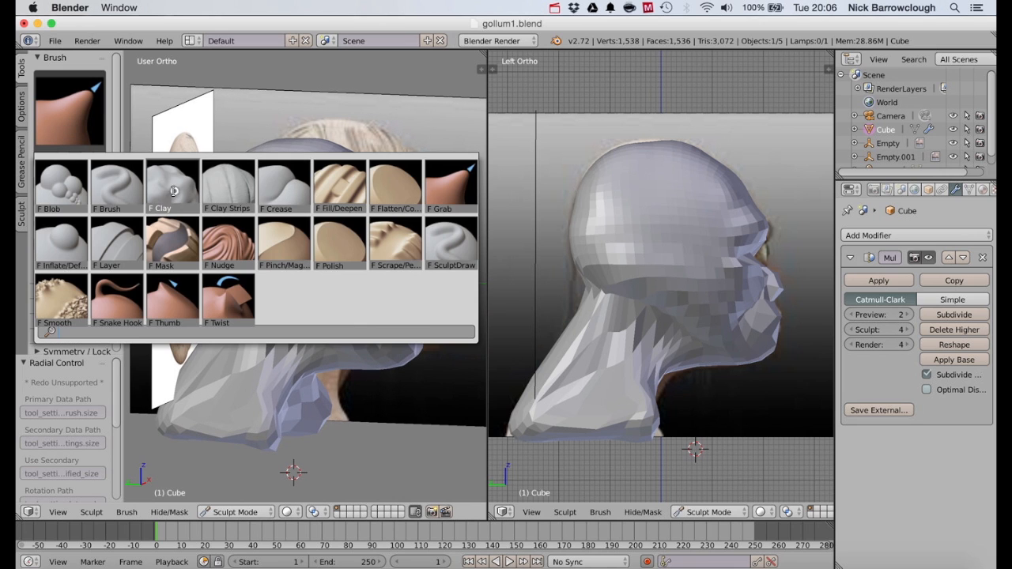
click(450, 244)
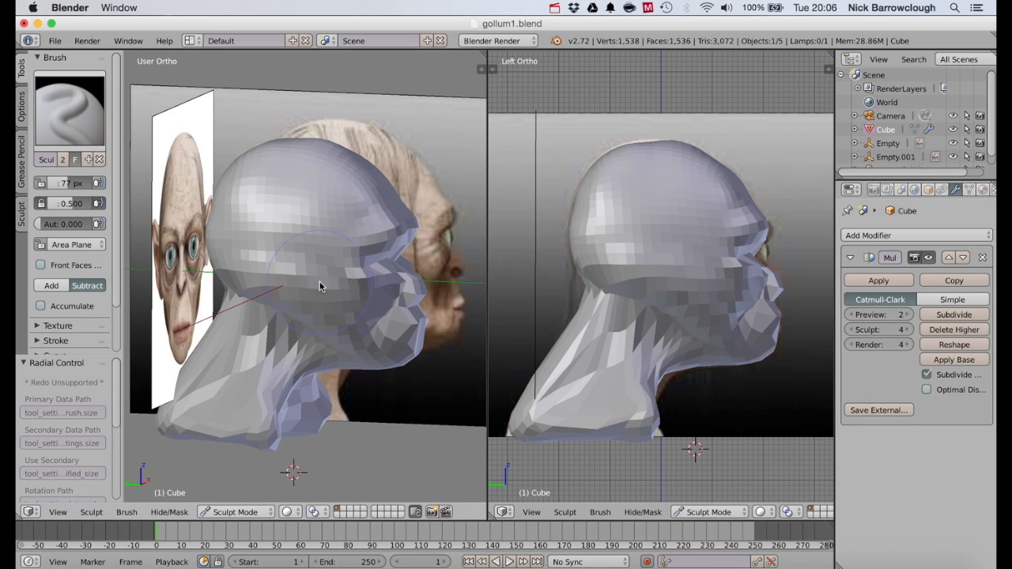
scroll(321, 286, left, 3)
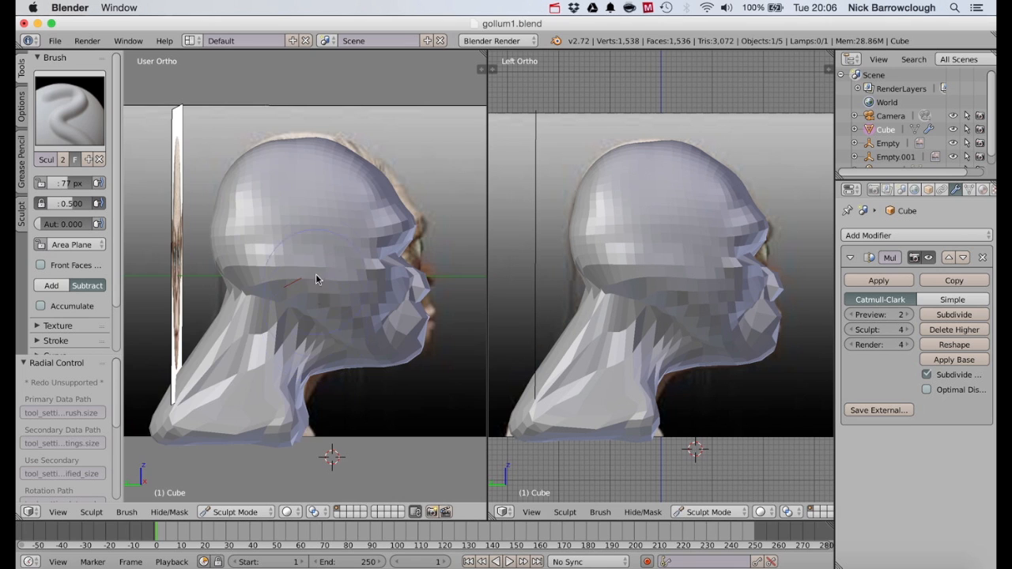
scroll(316, 276, right, 5)
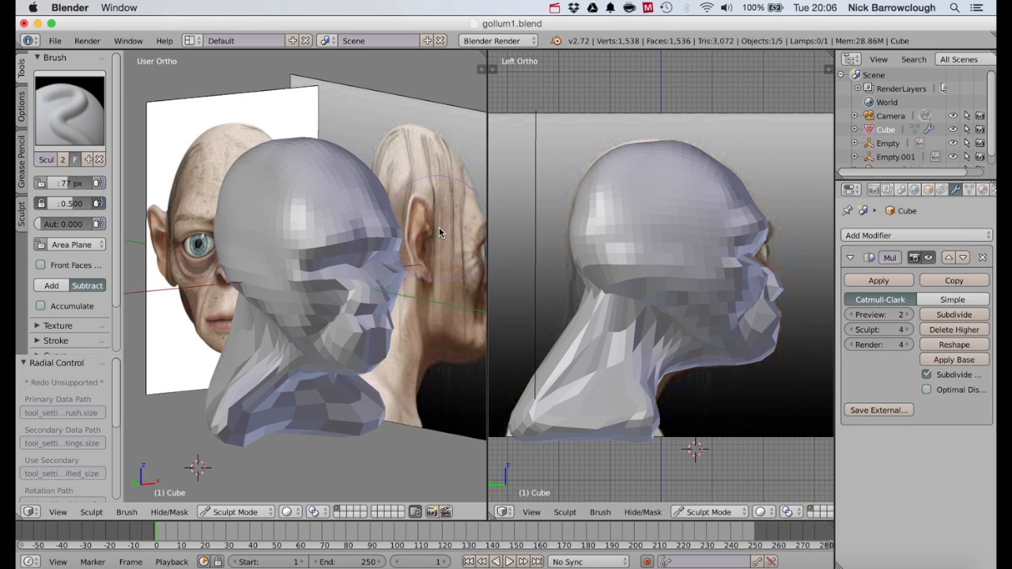
scroll(422, 226, left, 2)
scroll(424, 230, left, 4)
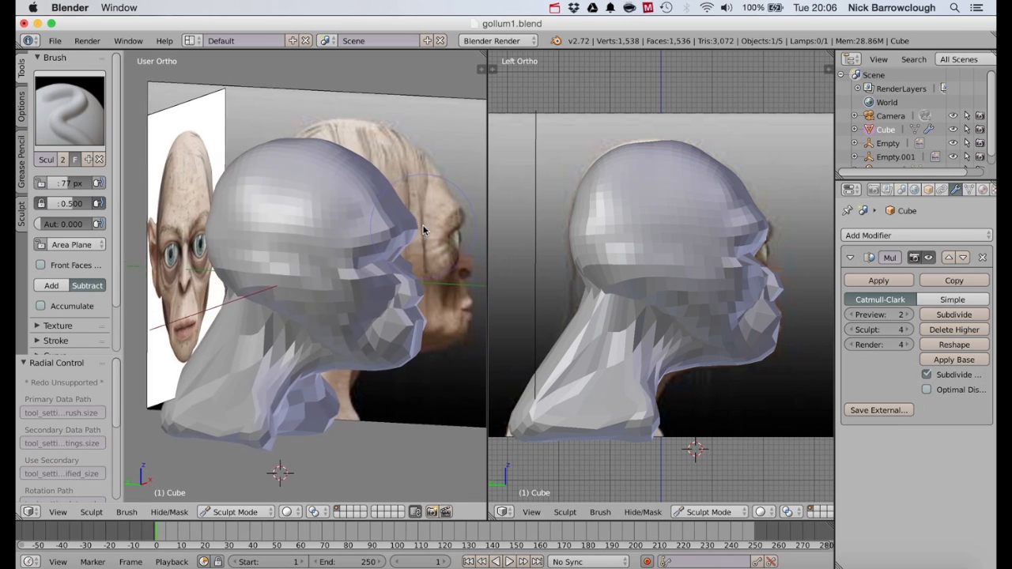
key(f)
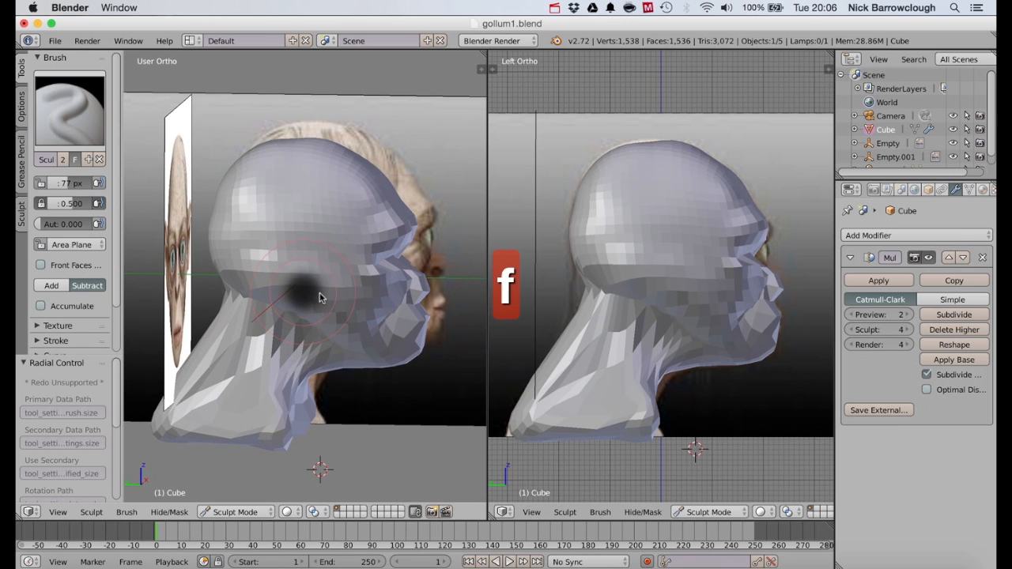
click(317, 294)
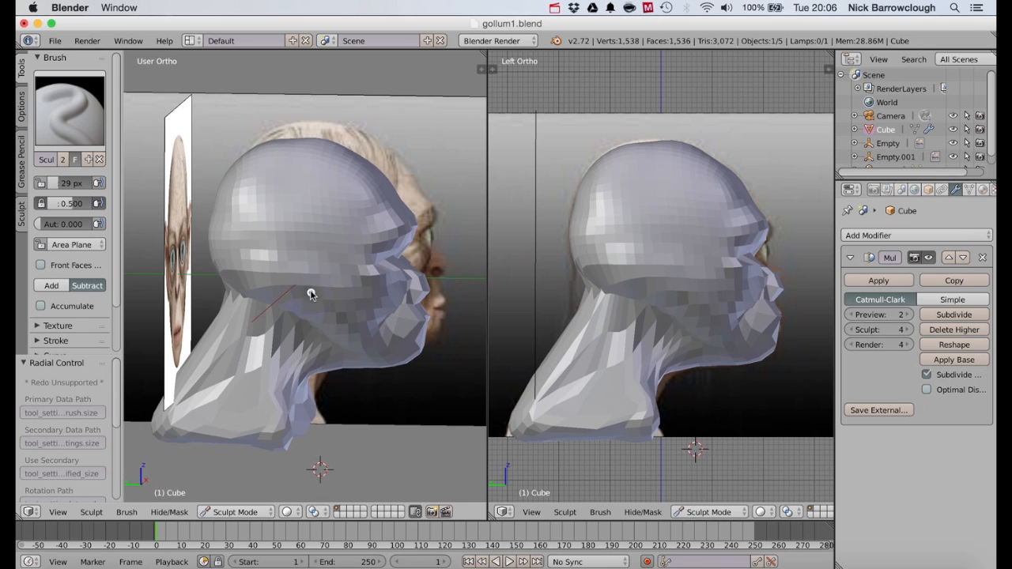
mouse_move(311, 293)
mouse_down()
mouse_move(308, 242)
mouse_move(280, 229)
mouse_move(296, 282)
mouse_move(282, 280)
mouse_move(291, 229)
mouse_move(266, 253)
mouse_move(317, 293)
mouse_up()
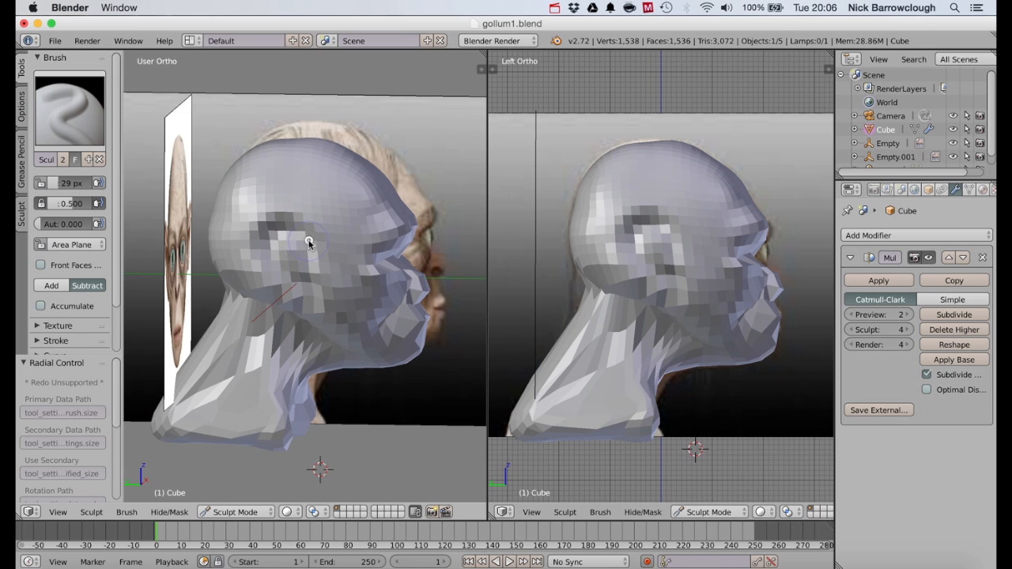
mouse_move(309, 242)
mouse_down()
mouse_move(267, 248)
mouse_move(312, 298)
mouse_move(276, 233)
mouse_move(309, 305)
mouse_move(299, 227)
mouse_move(277, 281)
mouse_move(306, 308)
mouse_up()
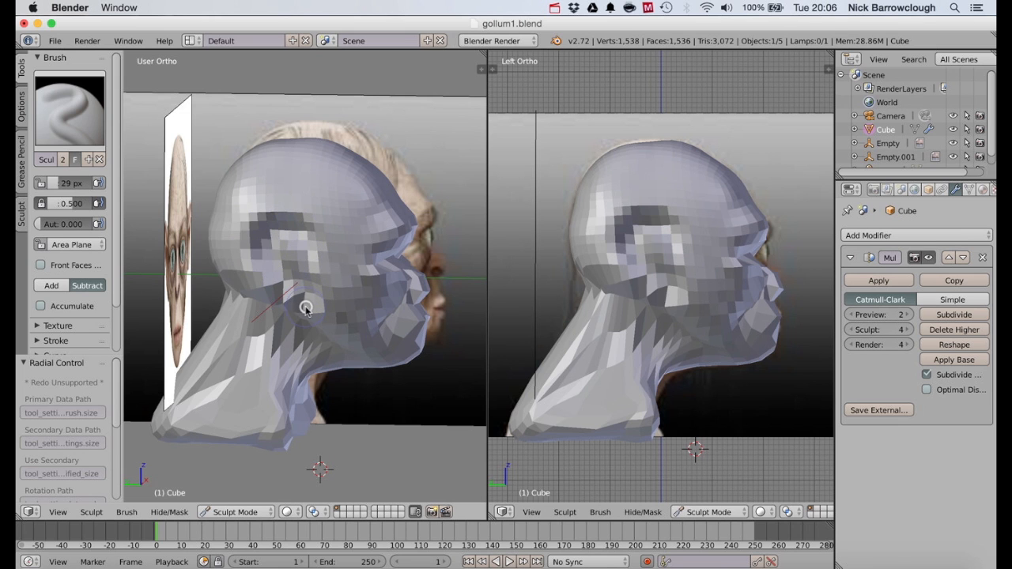
scroll(306, 310, right, 10)
scroll(307, 311, left, 2)
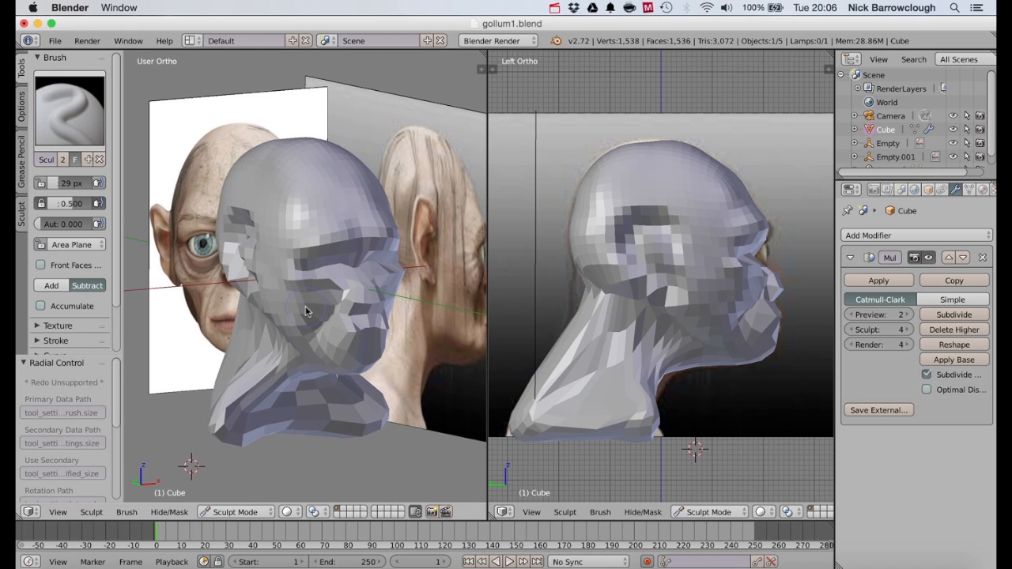
Undo the carved ear strokes and raise the ear shape on the side of the head with SculptDraw in Add mode at 29 px.
key(super+z)
key(super+z)
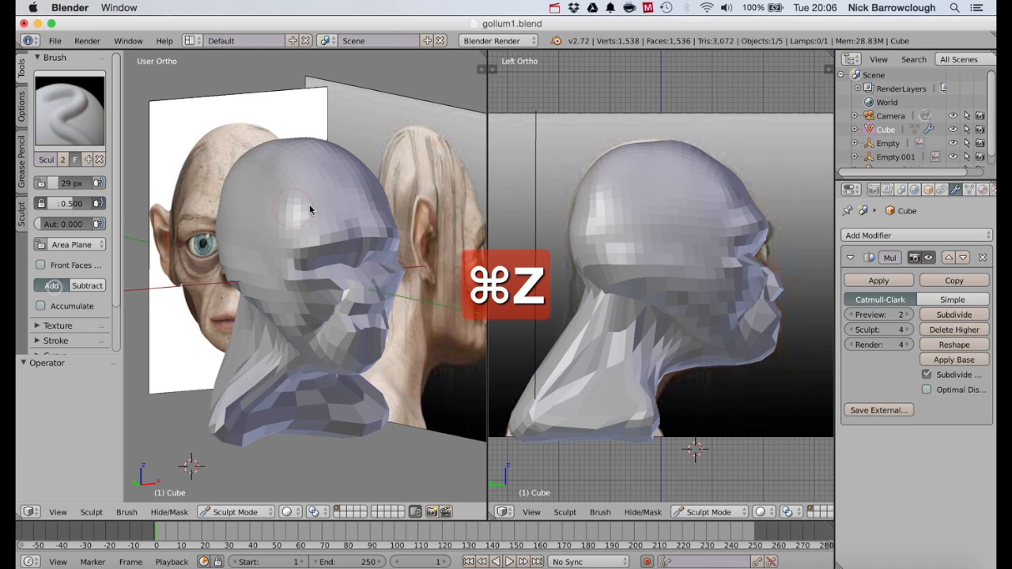
scroll(310, 209, left, 8)
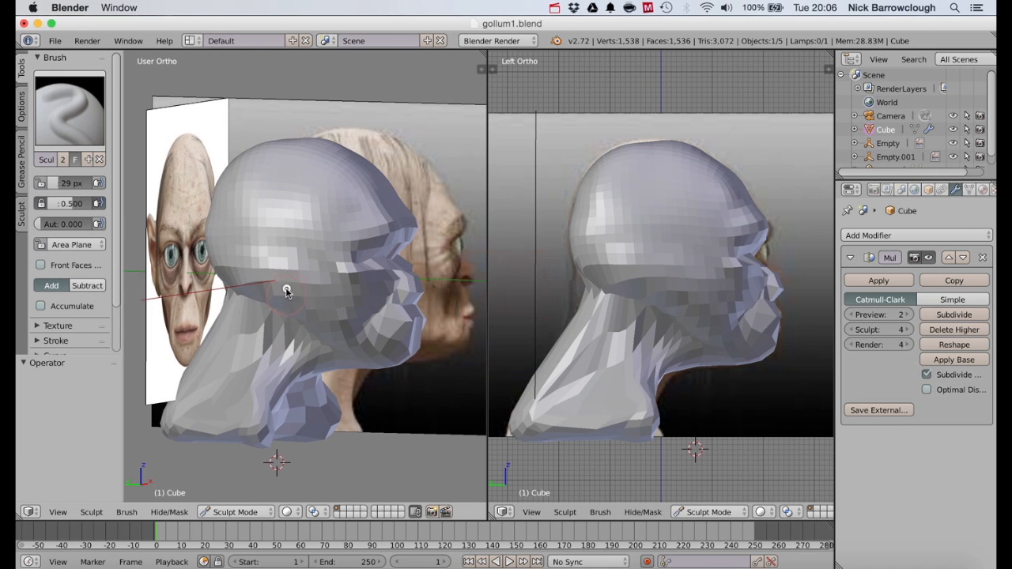
drag(248, 245, 245, 263)
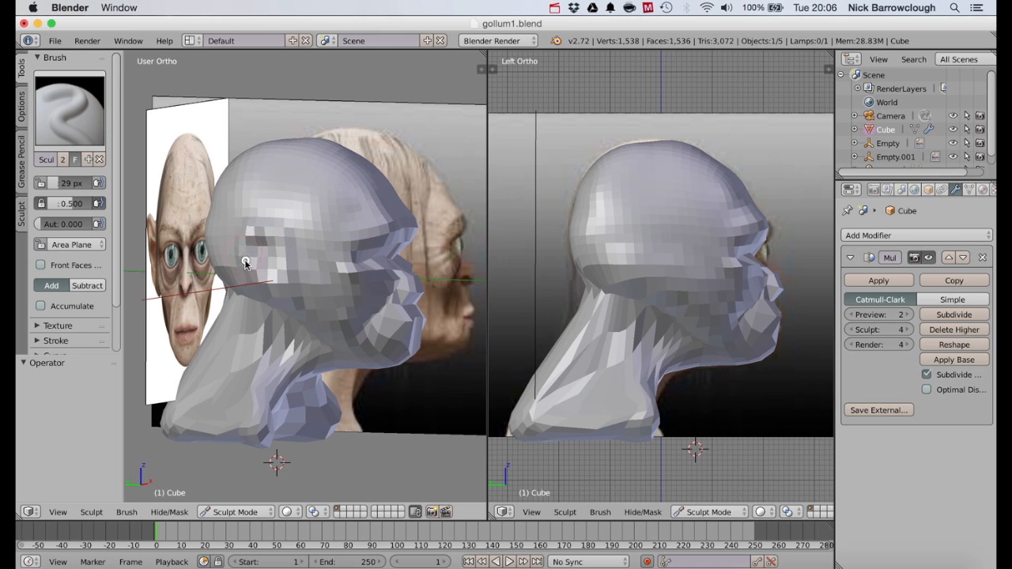
mouse_move(261, 228)
mouse_down()
mouse_move(267, 290)
mouse_move(288, 299)
mouse_up()
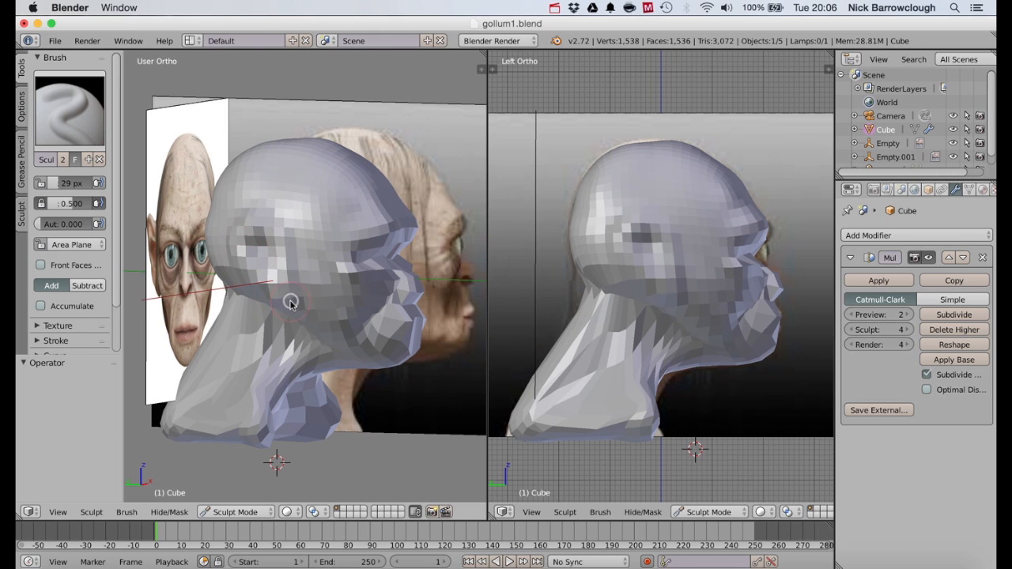
scroll(292, 300, left, 8)
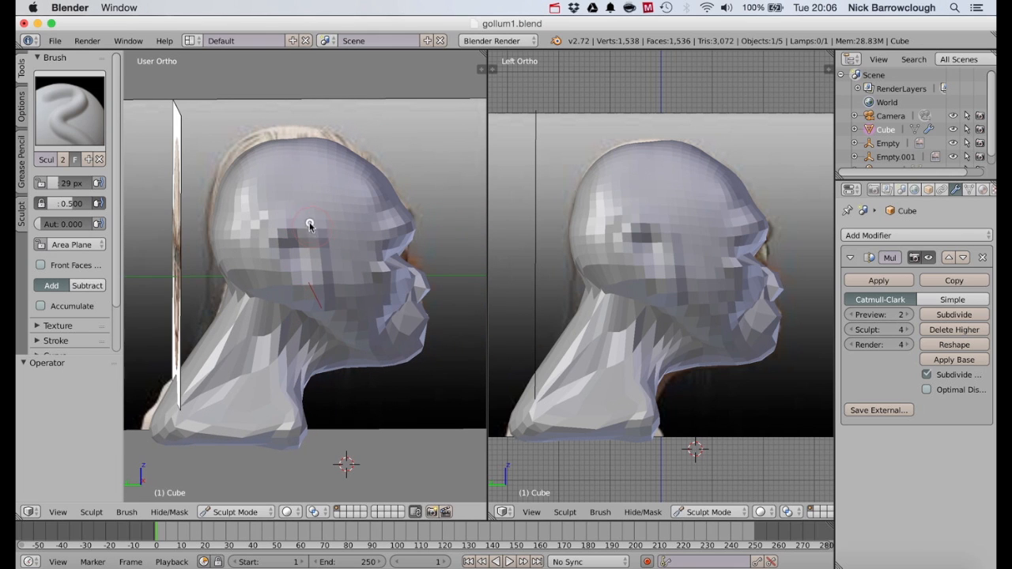
mouse_move(310, 226)
mouse_down()
mouse_move(302, 211)
mouse_move(272, 255)
mouse_move(324, 300)
mouse_up()
drag(305, 226, 320, 285)
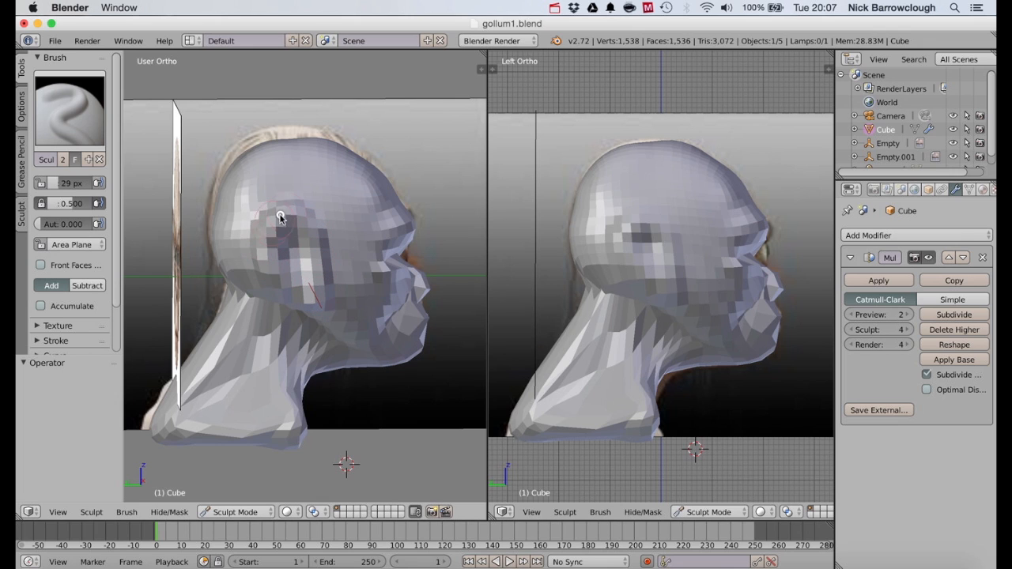
Build up the rear rim and lower part of the raised ear with SculptDraw, checking its protrusion against the front reference.
scroll(301, 214, right, 10)
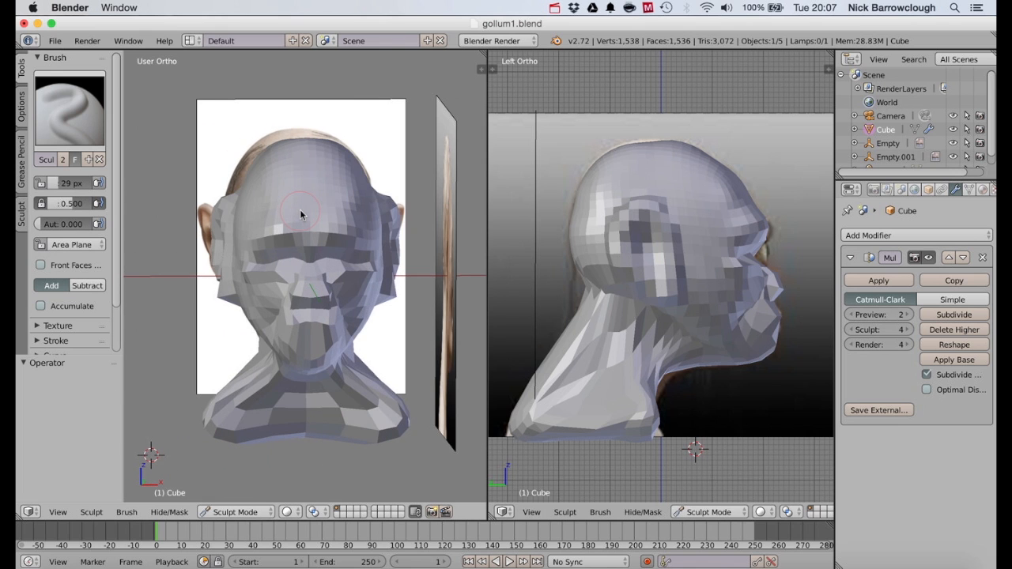
scroll(299, 215, right, 8)
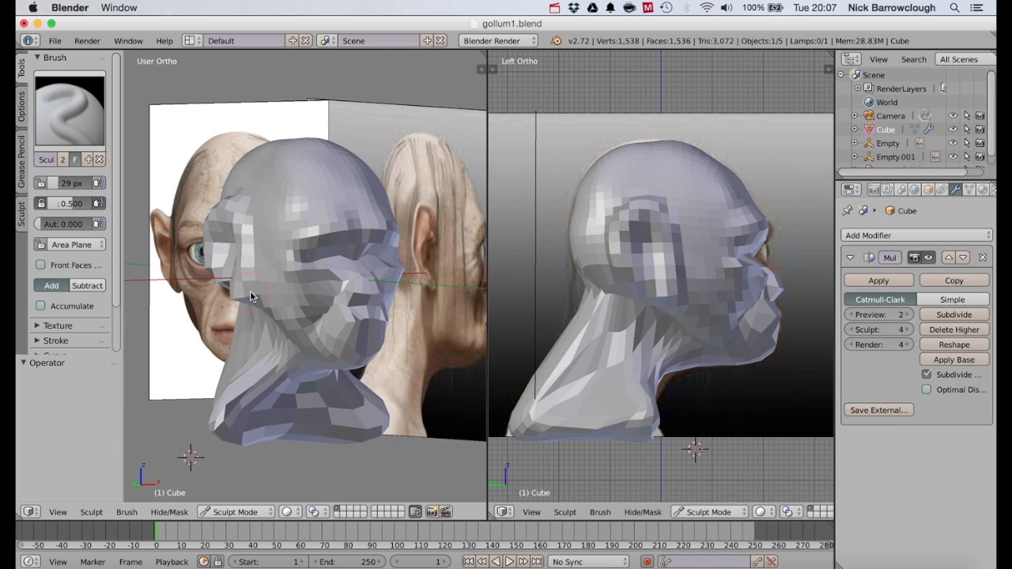
scroll(250, 291, right, 6)
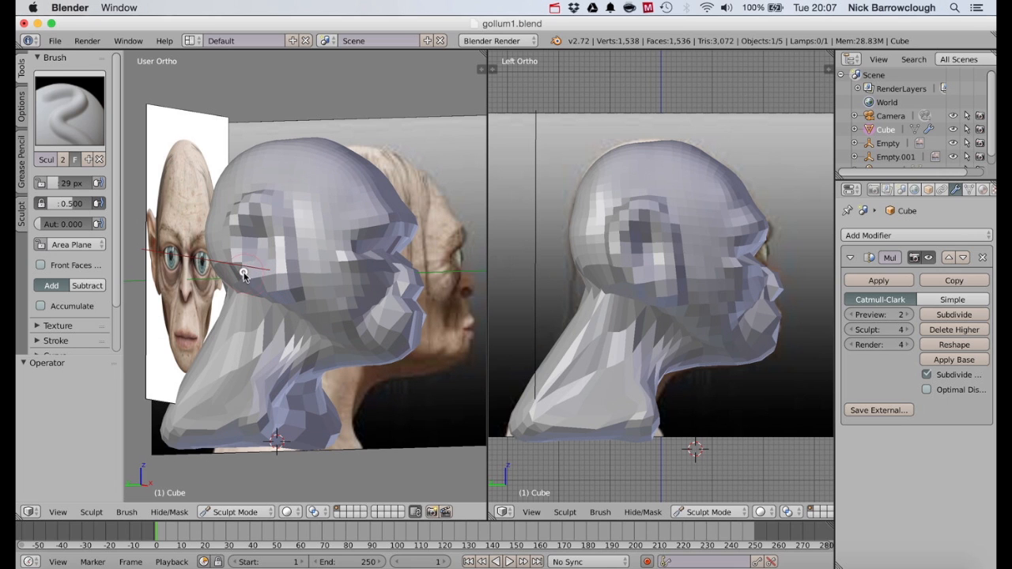
scroll(254, 200, left, 10)
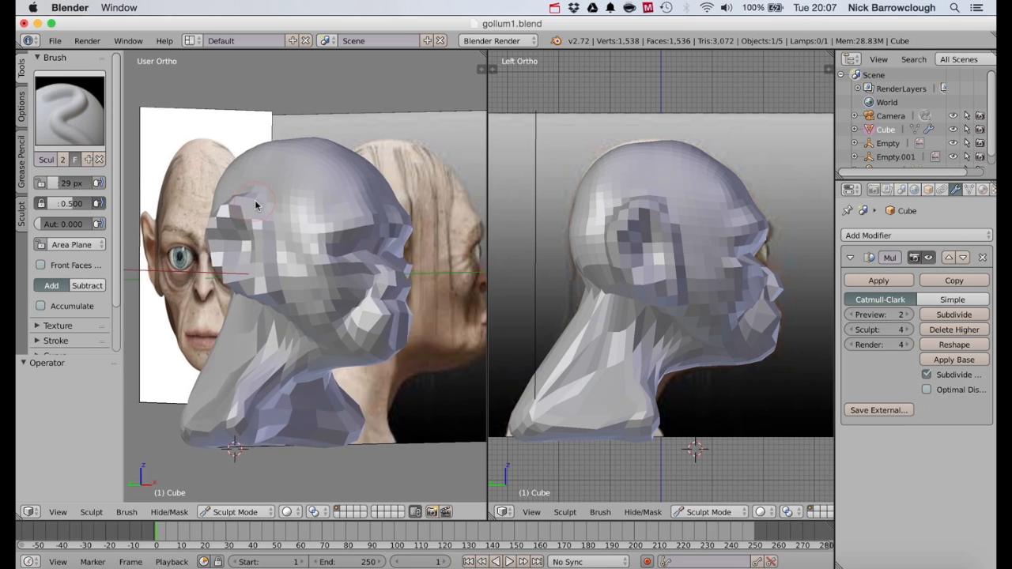
scroll(255, 206, left, 5)
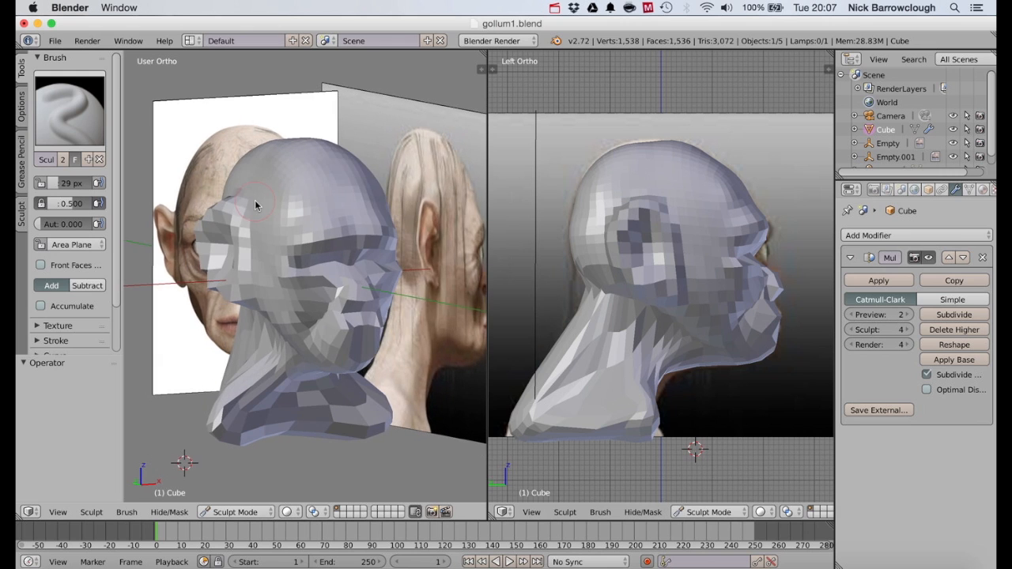
Soften the rear edge of the ear using the Smooth brush at a 29 px radius and 0.489 strength.
click(71, 127)
click(62, 301)
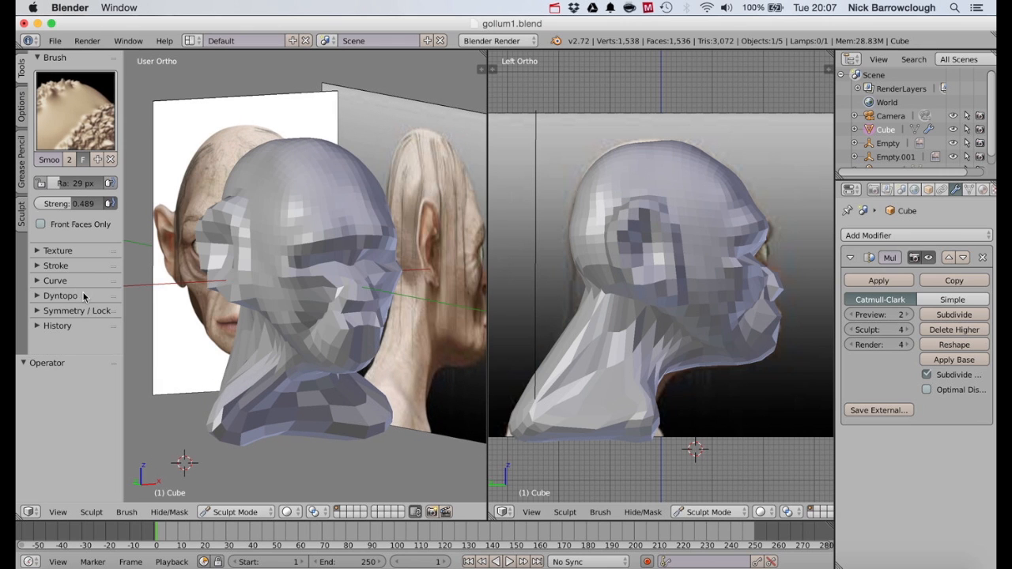
scroll(262, 240, left, 5)
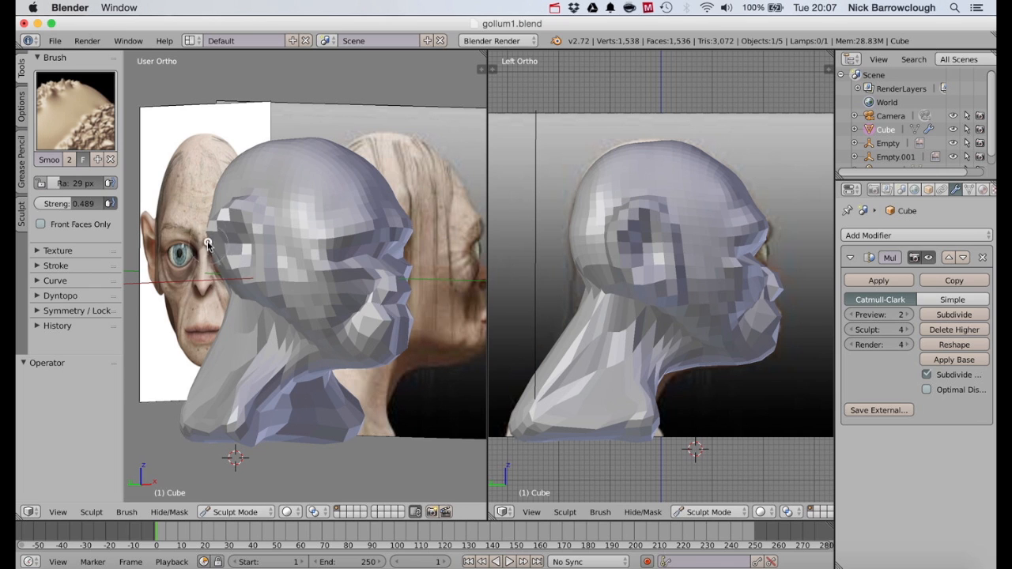
scroll(243, 201, left, 3)
scroll(244, 203, left, 5)
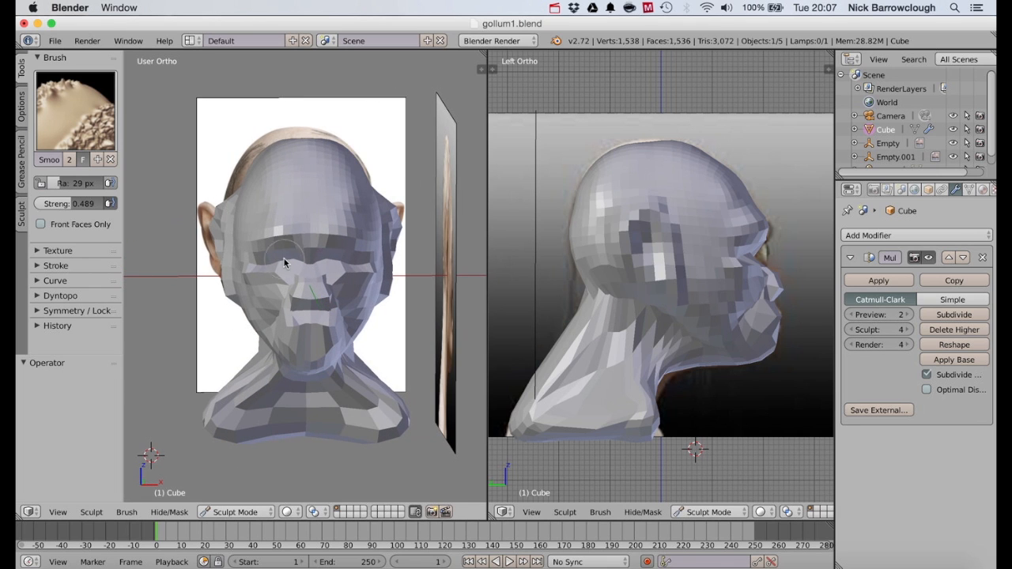
Subdivide the Multires modifier to sculpt level 5 and smooth the rear and upper edges of the ear.
click(965, 316)
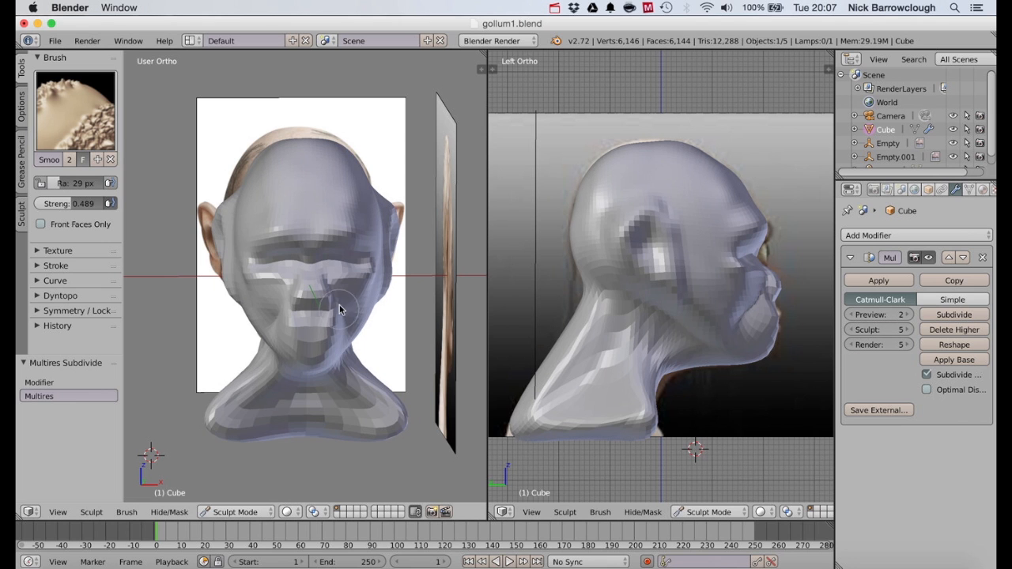
scroll(377, 340, left, 5)
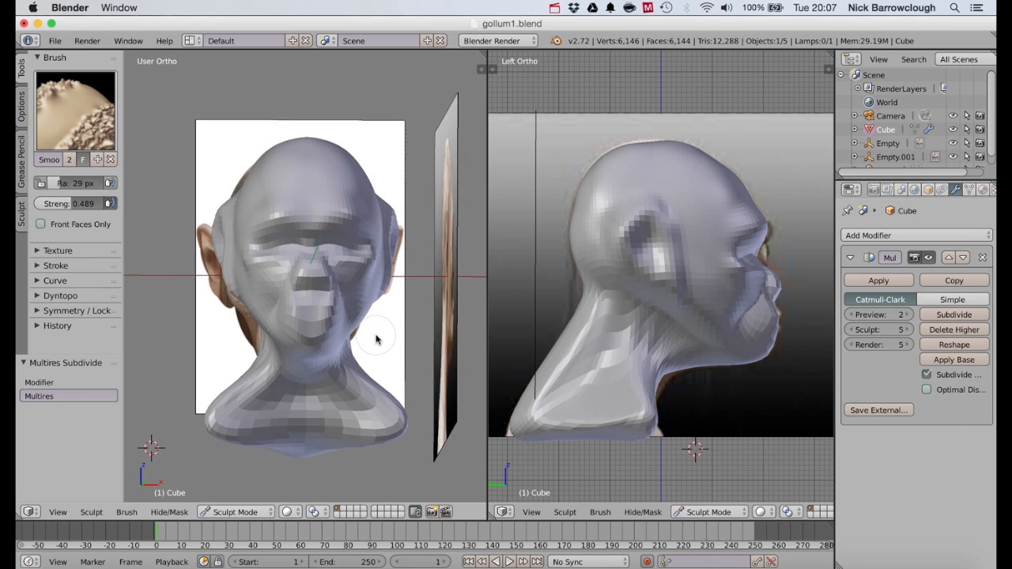
scroll(376, 340, left, 5)
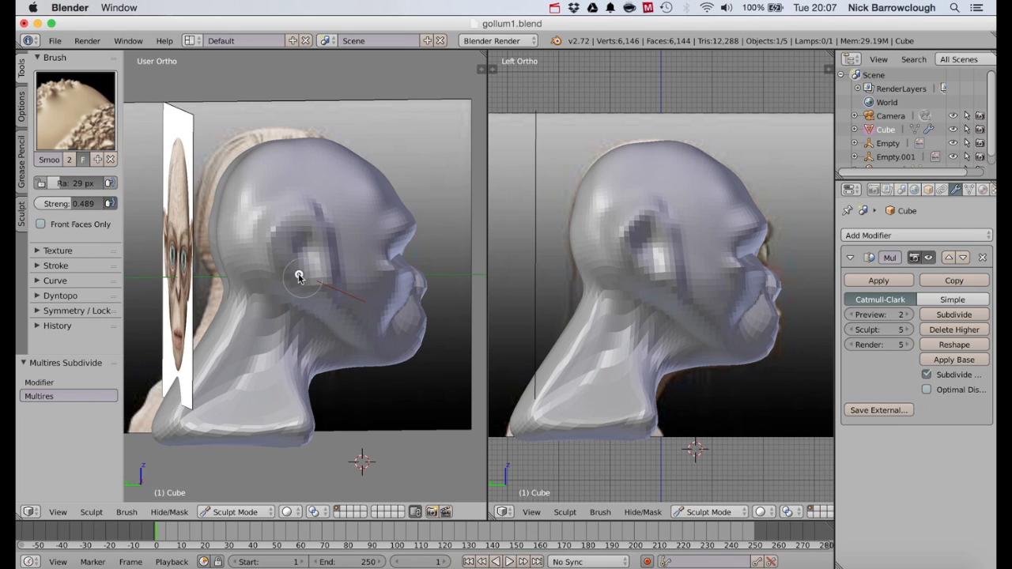
mouse_move(296, 220)
mouse_down()
mouse_move(276, 274)
mouse_move(303, 210)
mouse_up()
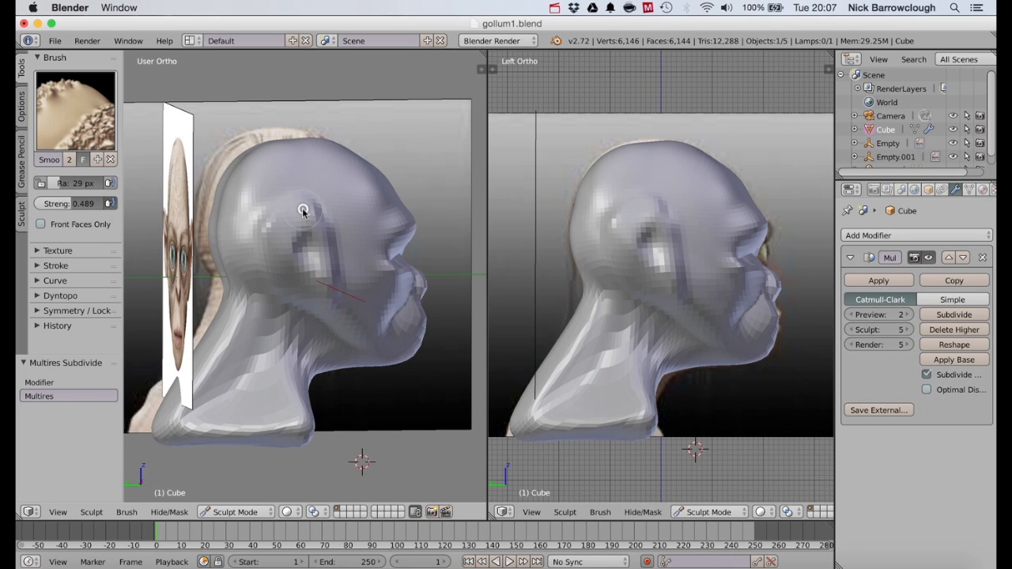
Redraw the ear's upper, rear and front rims down to the lobe with SculptDraw in Add mode at 29 px.
scroll(303, 210, right, 3)
scroll(256, 224, up, 3)
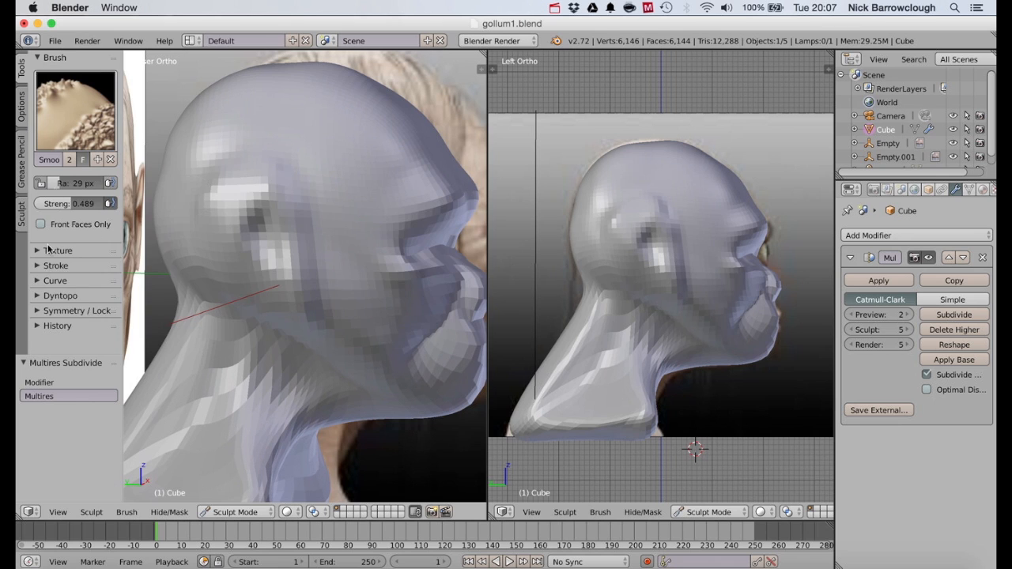
click(63, 127)
click(450, 250)
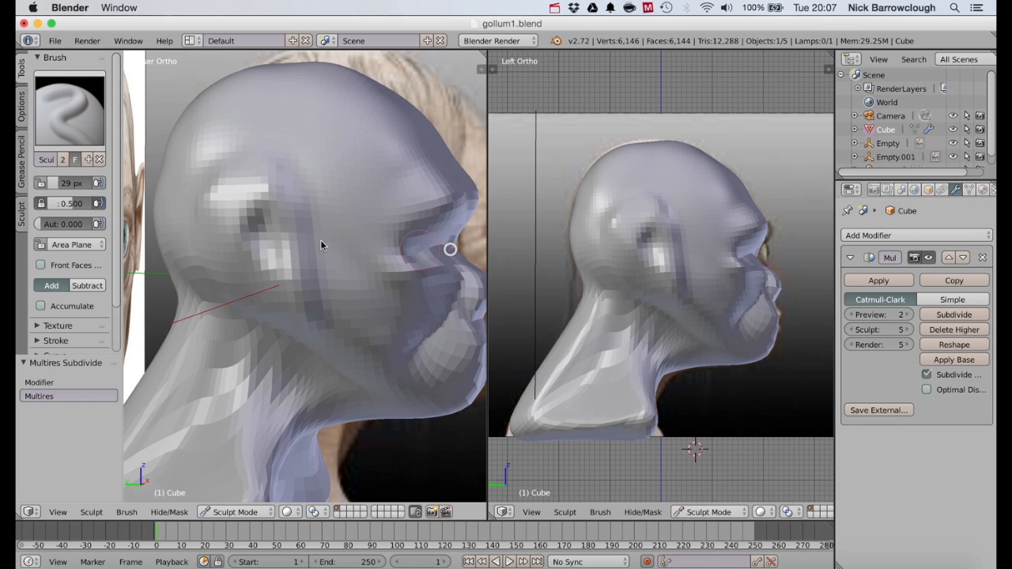
drag(278, 207, 255, 189)
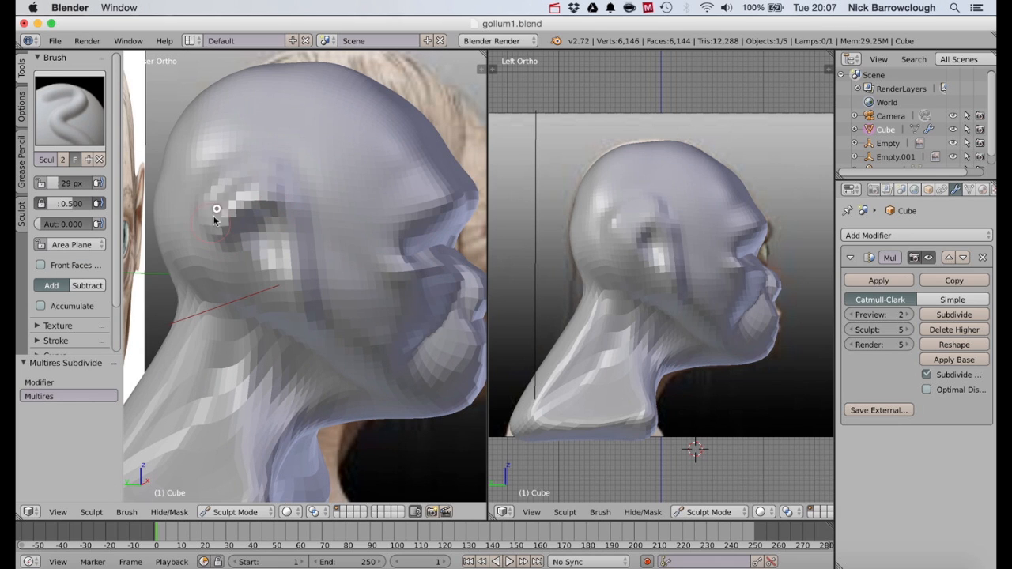
drag(215, 219, 210, 213)
mouse_move(263, 185)
mouse_down()
mouse_move(222, 271)
mouse_move(270, 305)
mouse_up()
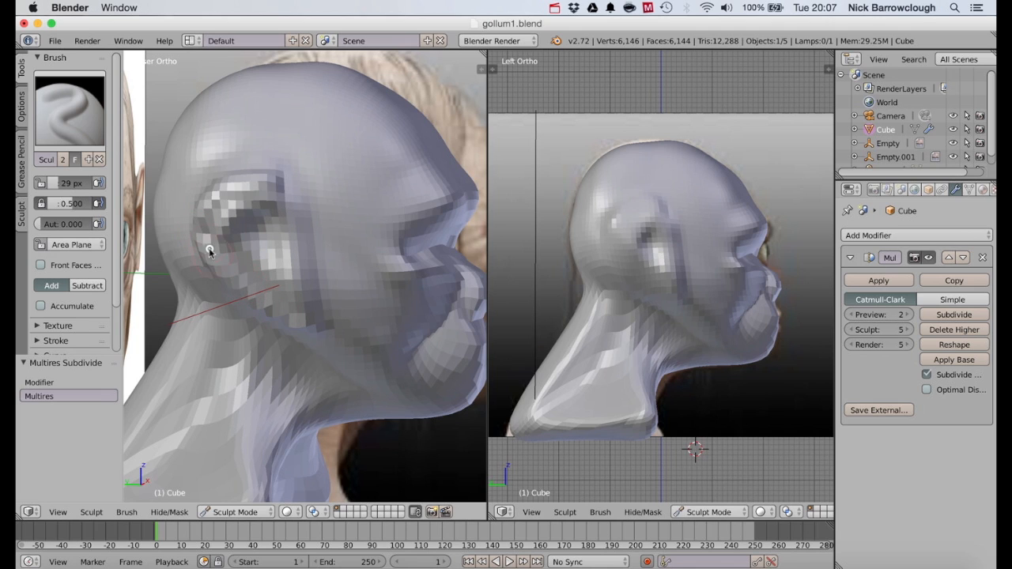
mouse_move(280, 312)
mouse_down()
mouse_move(222, 262)
mouse_move(235, 193)
mouse_up()
drag(292, 224, 299, 291)
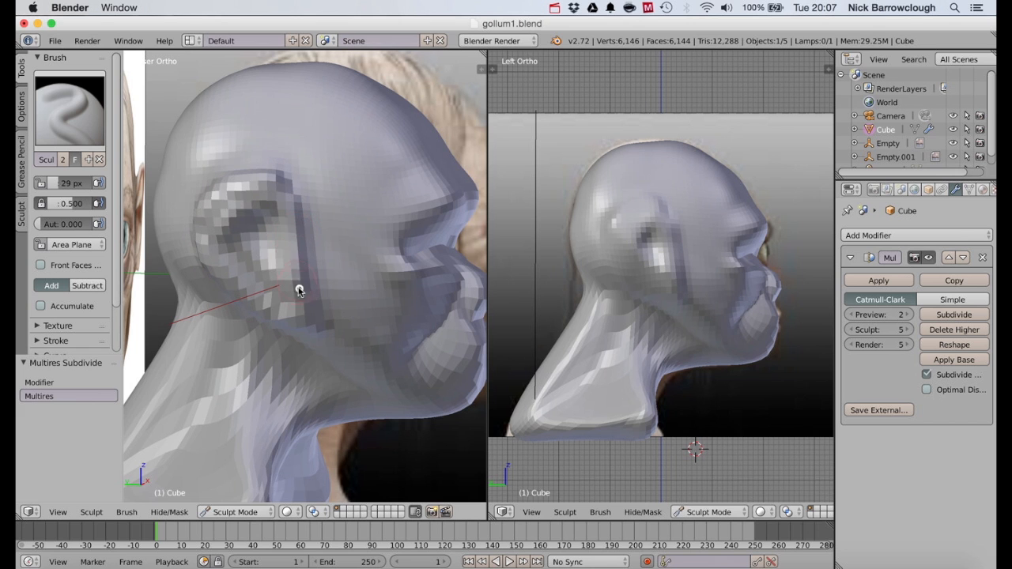
drag(229, 225, 269, 296)
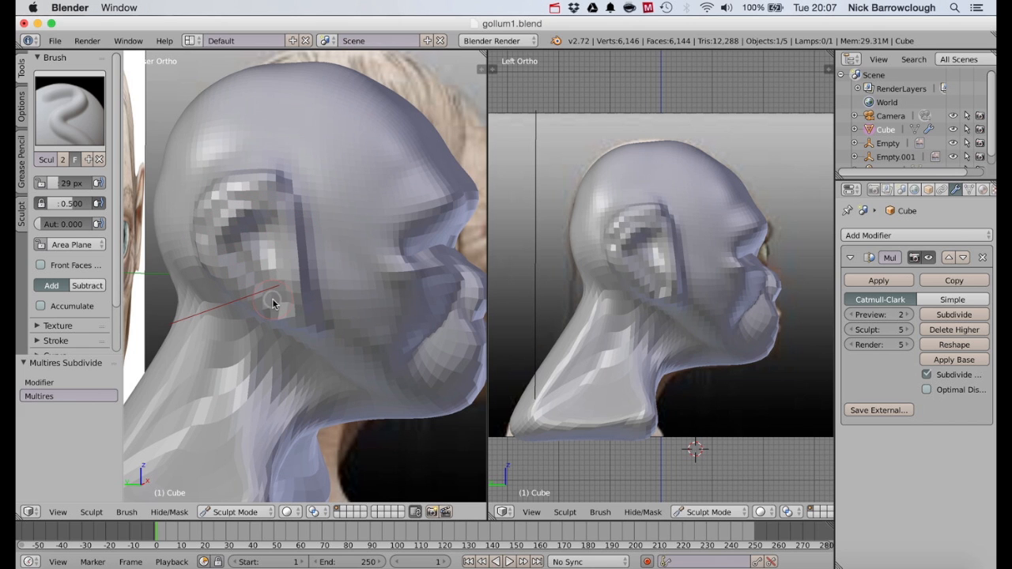
Blend the front edge of the ear into the side of the head using the Smooth brush at 29 px.
scroll(274, 299, left, 10)
scroll(274, 304, left, 10)
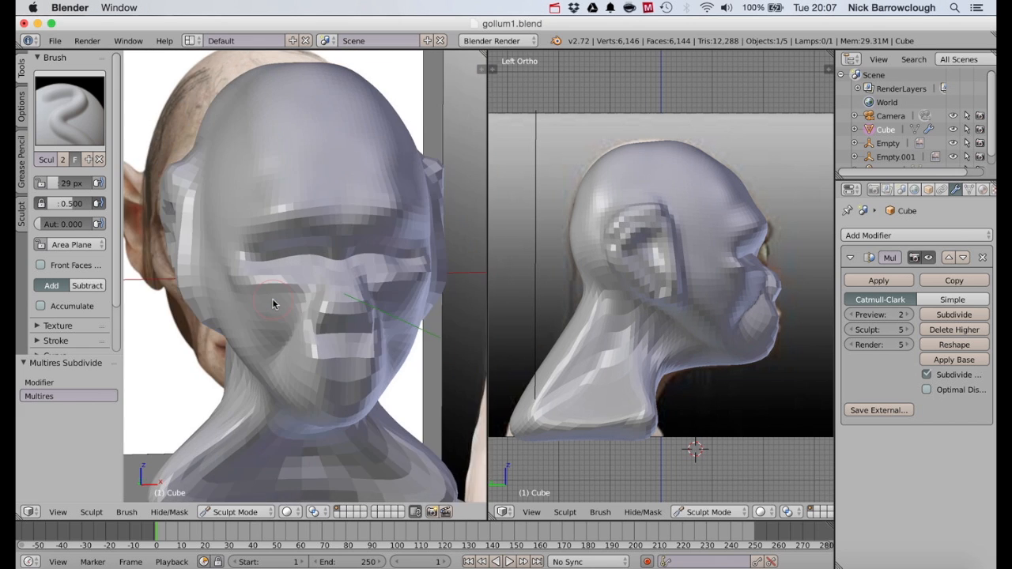
scroll(274, 302, left, 10)
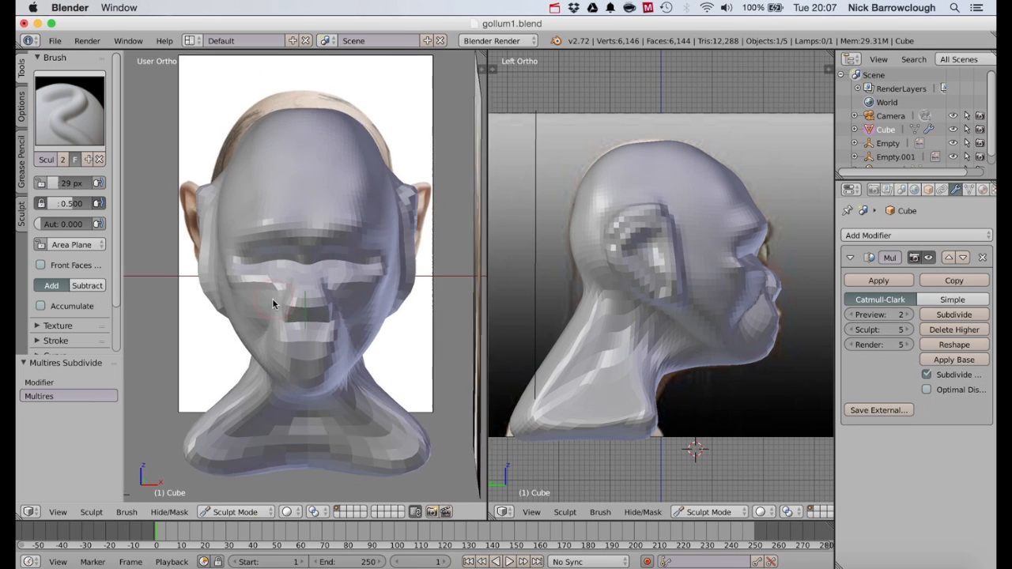
click(69, 111)
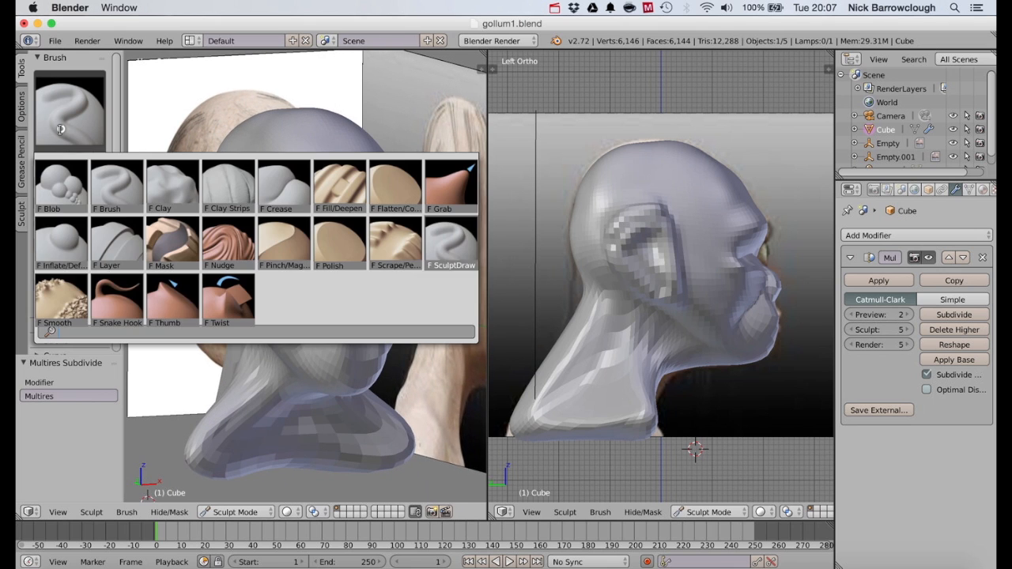
click(63, 297)
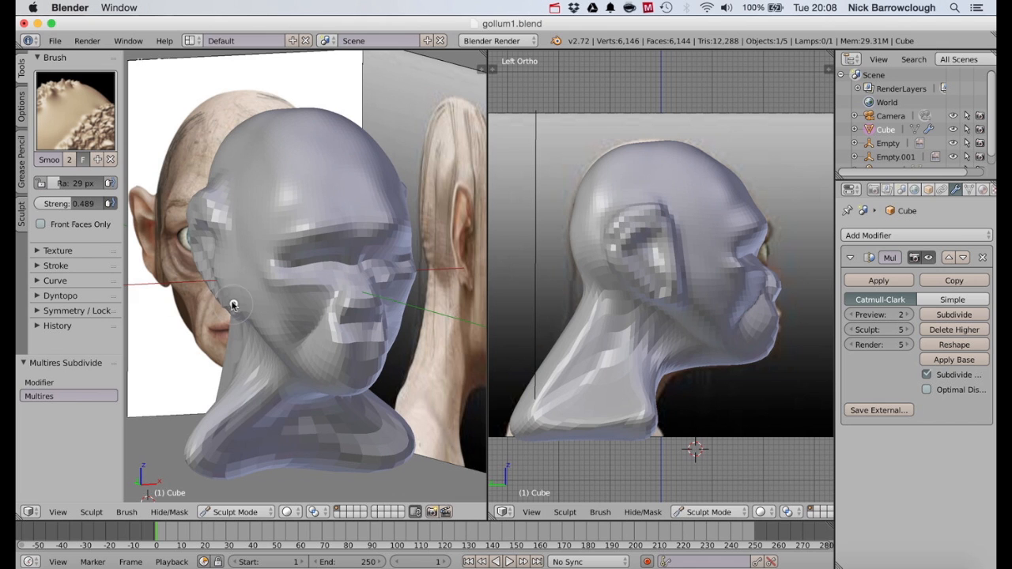
scroll(235, 207, left, 10)
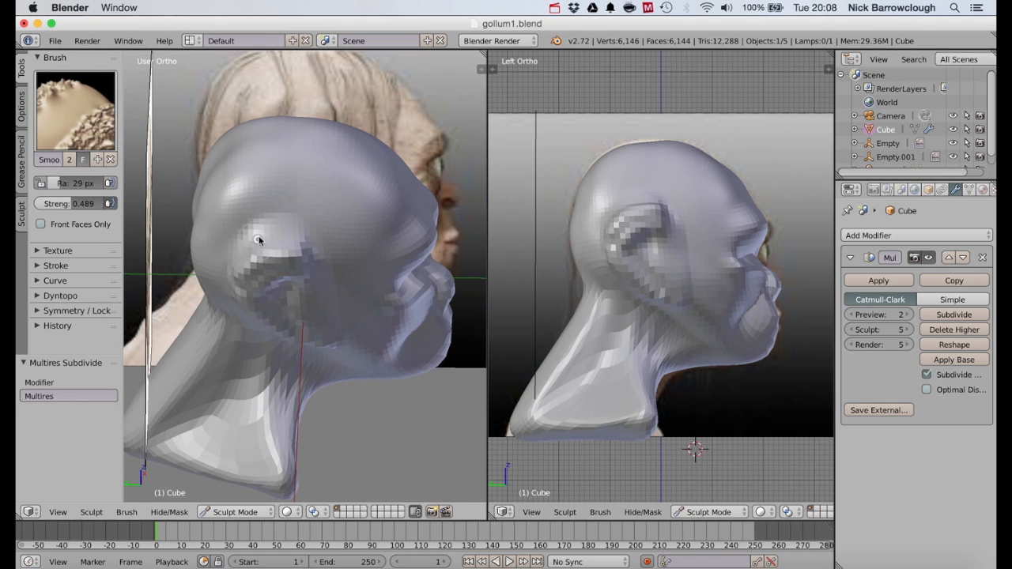
scroll(258, 236, right, 5)
Crease the upper edge of the ear using the Crease brush in Subtract mode at 29 px and 0.250 strength.
click(75, 111)
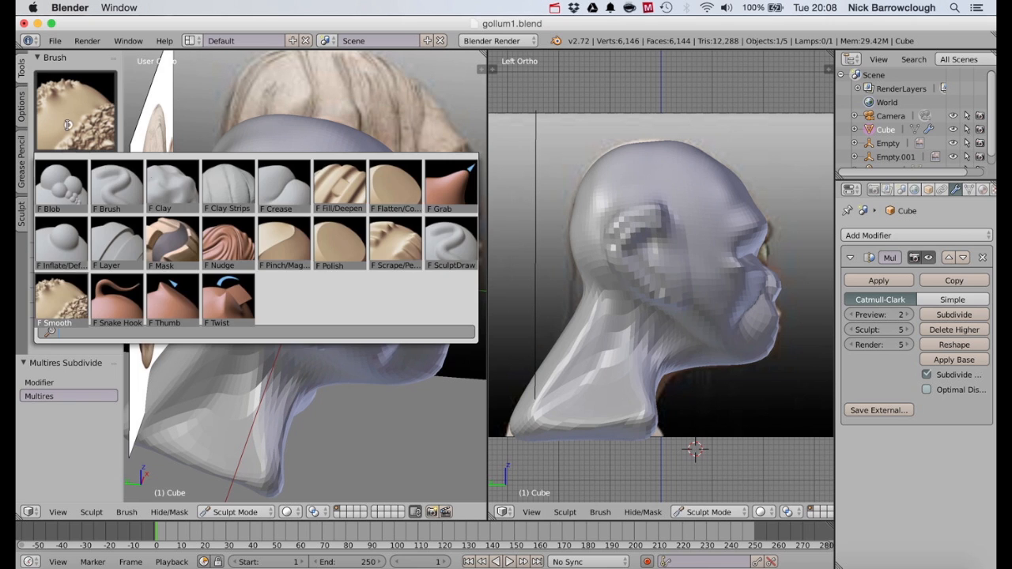
click(284, 181)
middle_drag(230, 183, 303, 221)
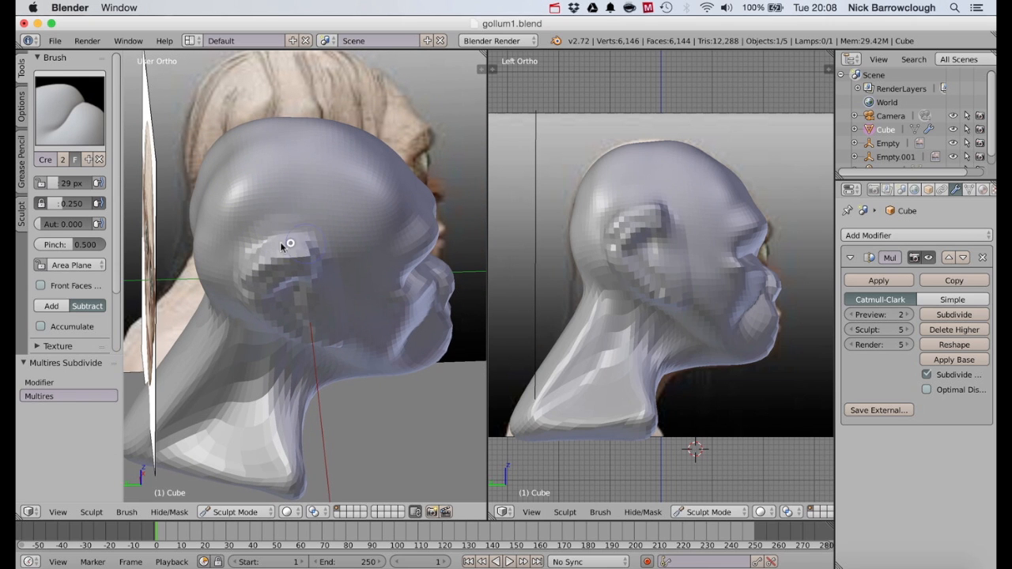
drag(281, 245, 319, 234)
Cut a crease behind the ear and under the lobe where they meet the head, using the Crease brush.
scroll(322, 234, right, 5)
scroll(422, 236, down, 5)
scroll(422, 238, left, 3)
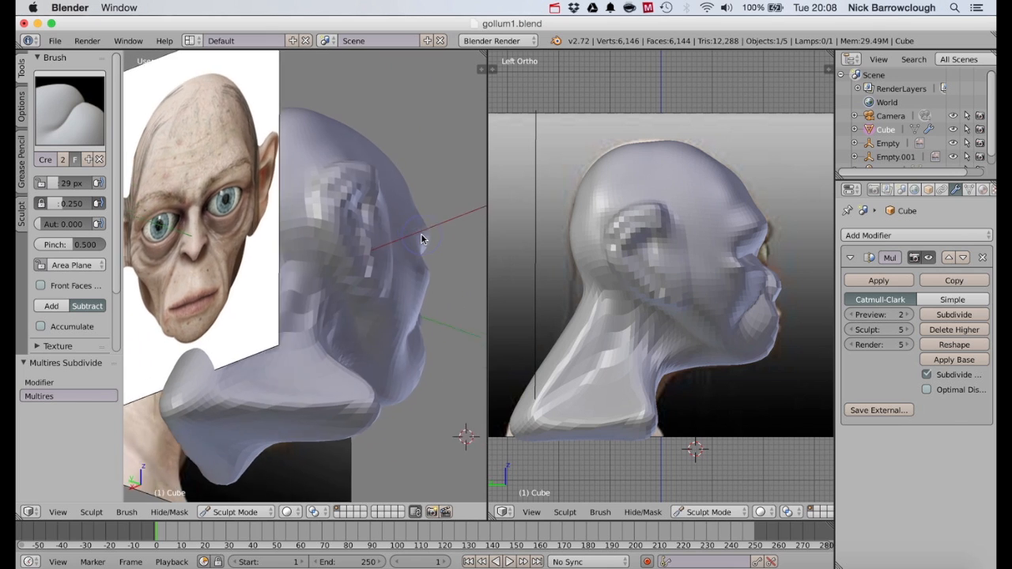
scroll(422, 237, left, 3)
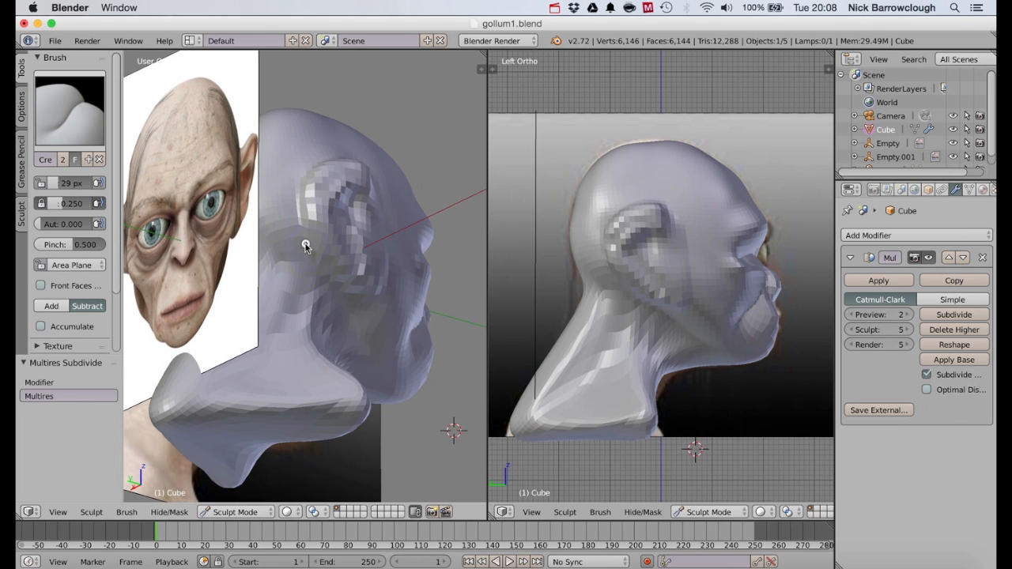
scroll(347, 299, left, 5)
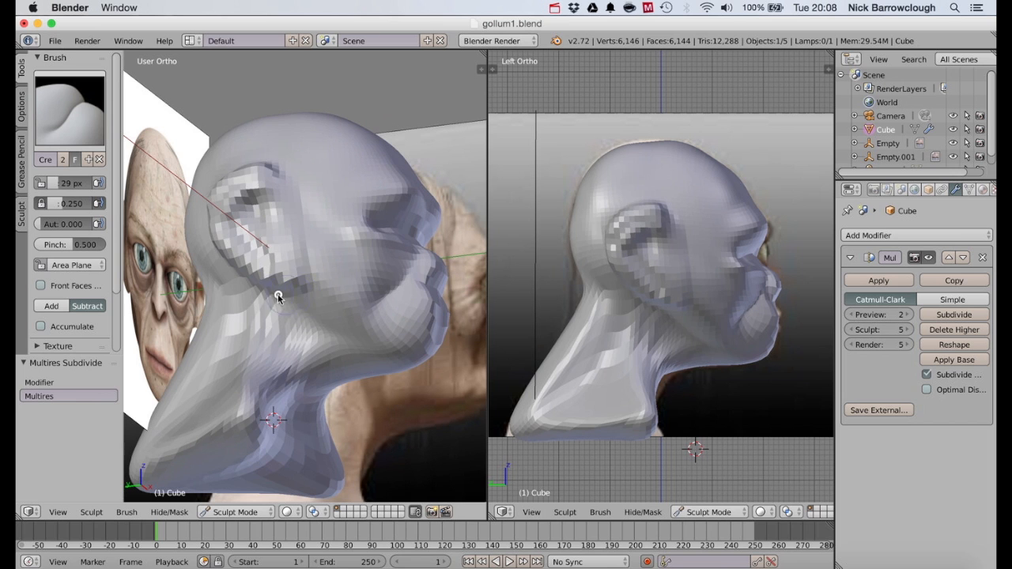
scroll(293, 273, right, 8)
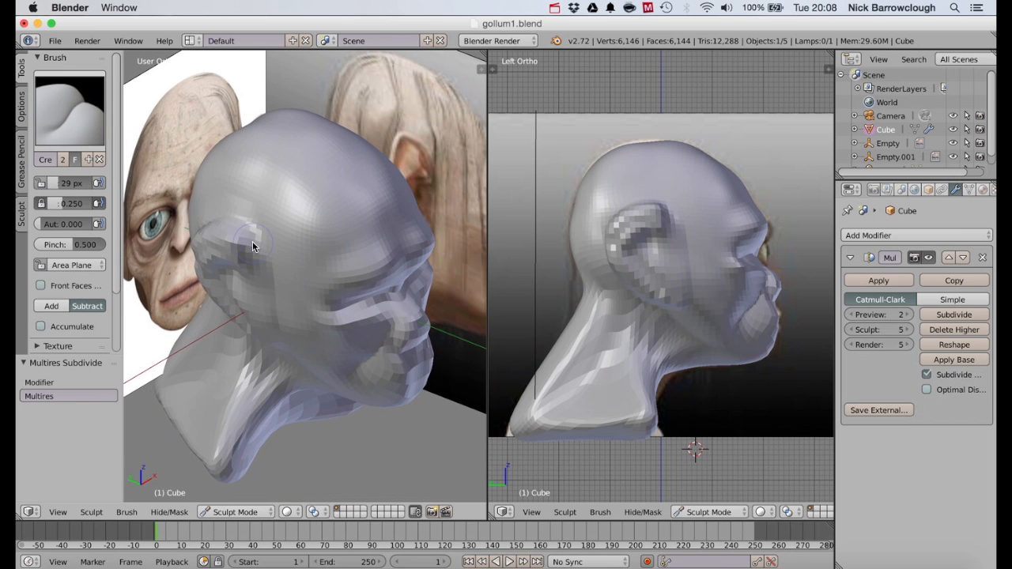
Hide the front reference image so the back of the head and both ears can be viewed unobstructed.
scroll(225, 226, left, 5)
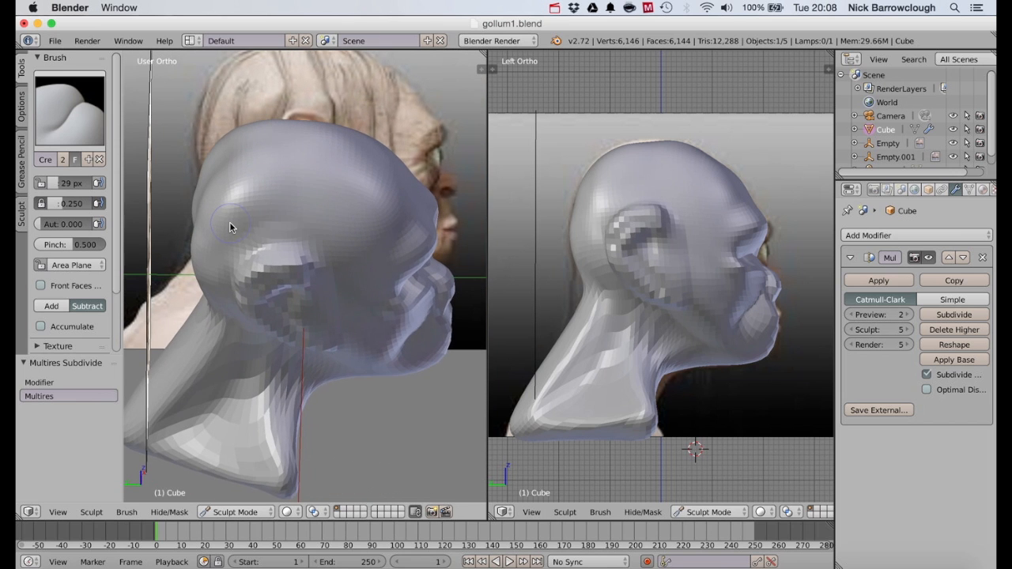
scroll(266, 249, up, 5)
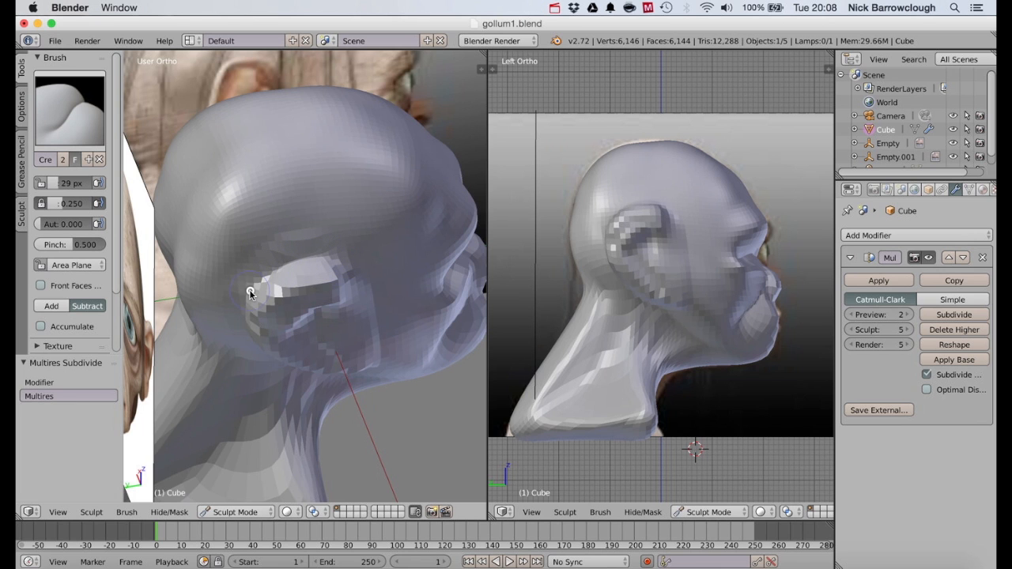
scroll(250, 296, down, 5)
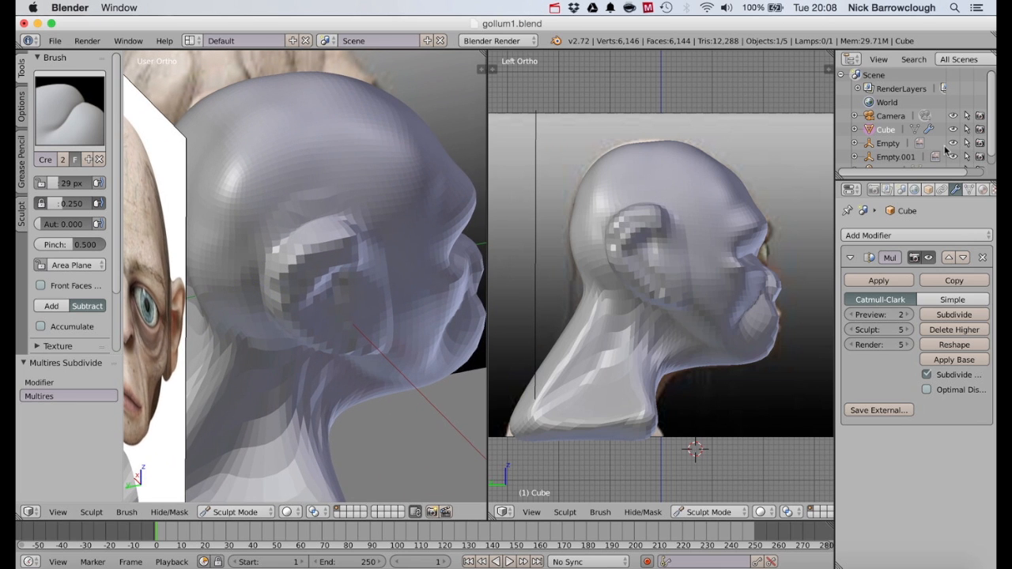
click(952, 144)
scroll(428, 189, left, 5)
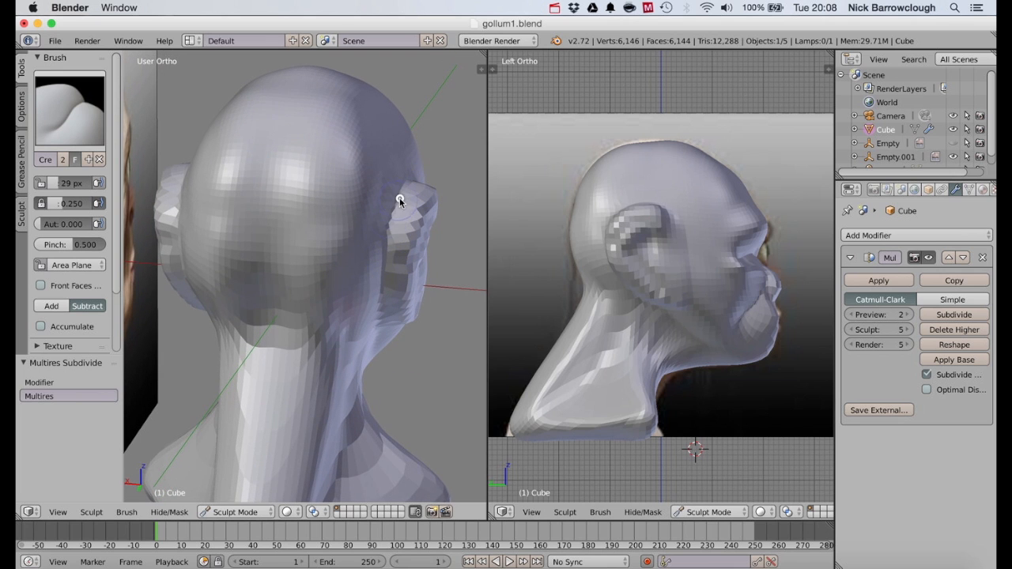
scroll(389, 317, left, 5)
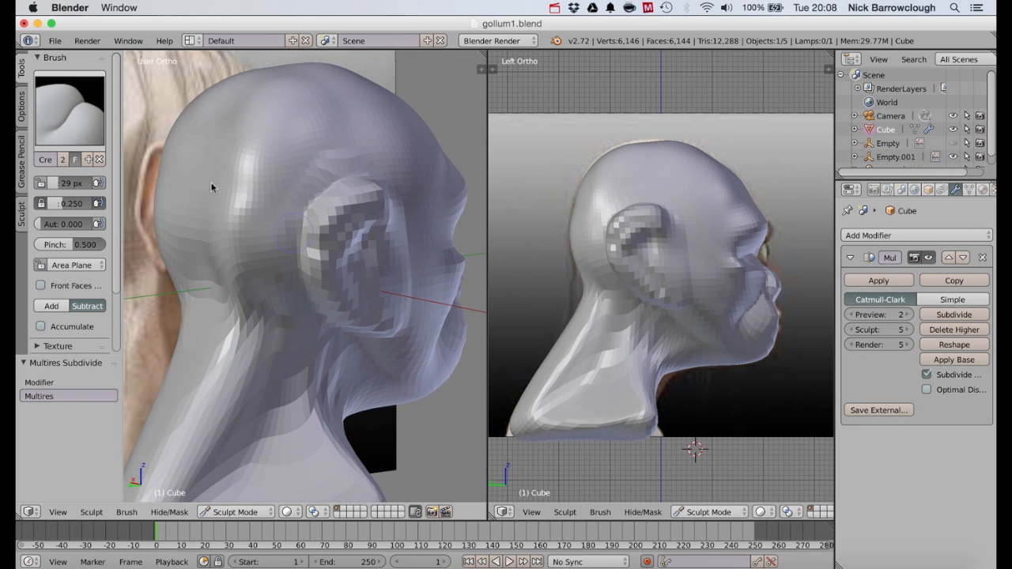
Carve a groove behind the rear rim of the ear using SculptDraw in Subtract mode at 22 px.
scroll(212, 187, left, 3)
click(70, 109)
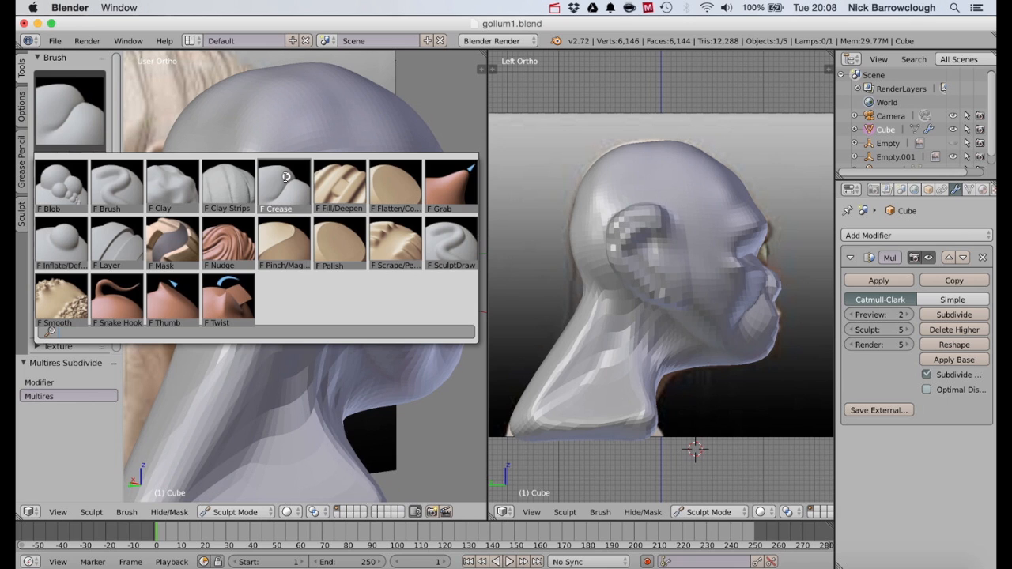
click(443, 255)
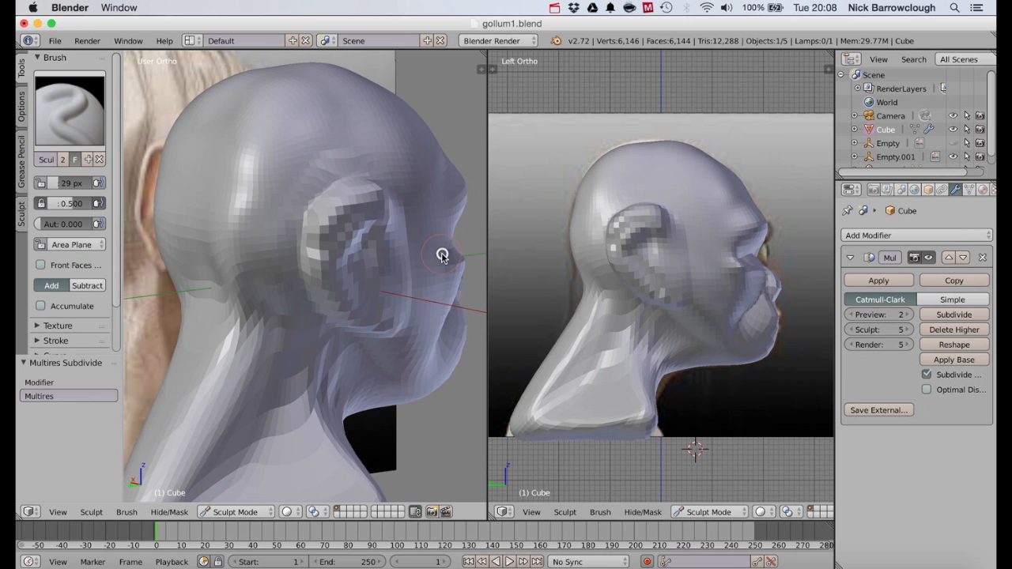
click(96, 288)
key(f)
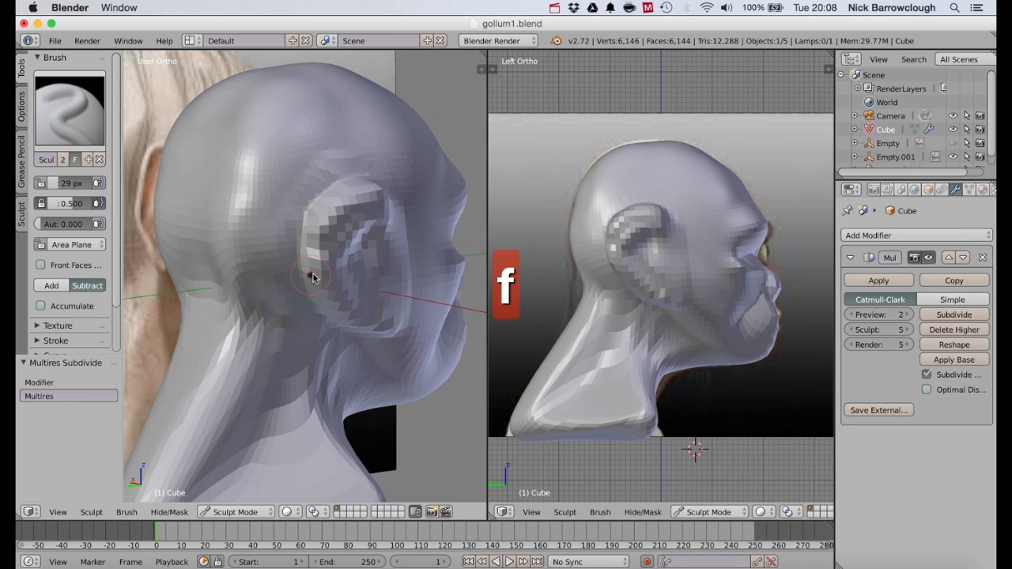
click(318, 274)
middle_drag(317, 274, 346, 242)
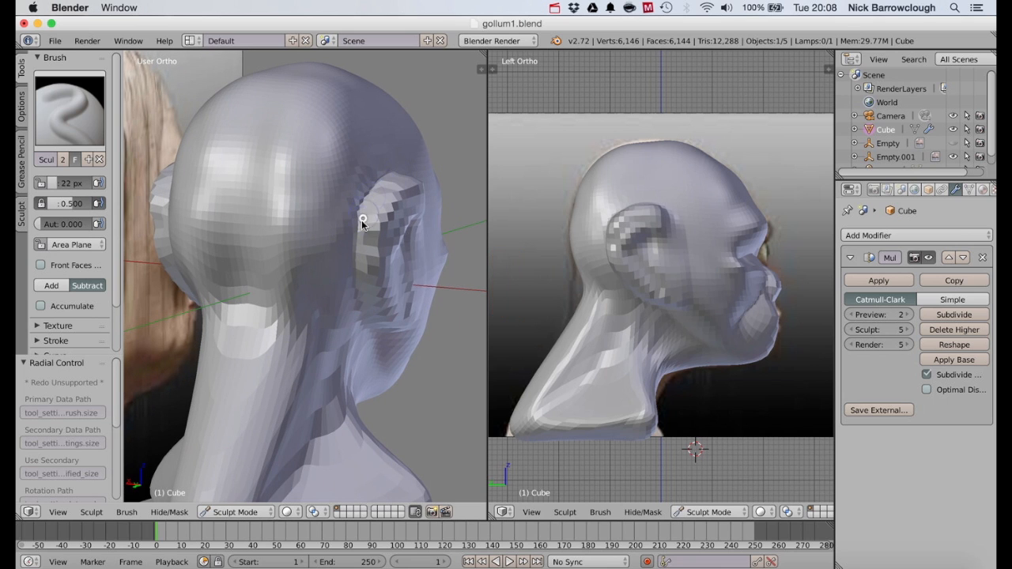
drag(362, 224, 355, 279)
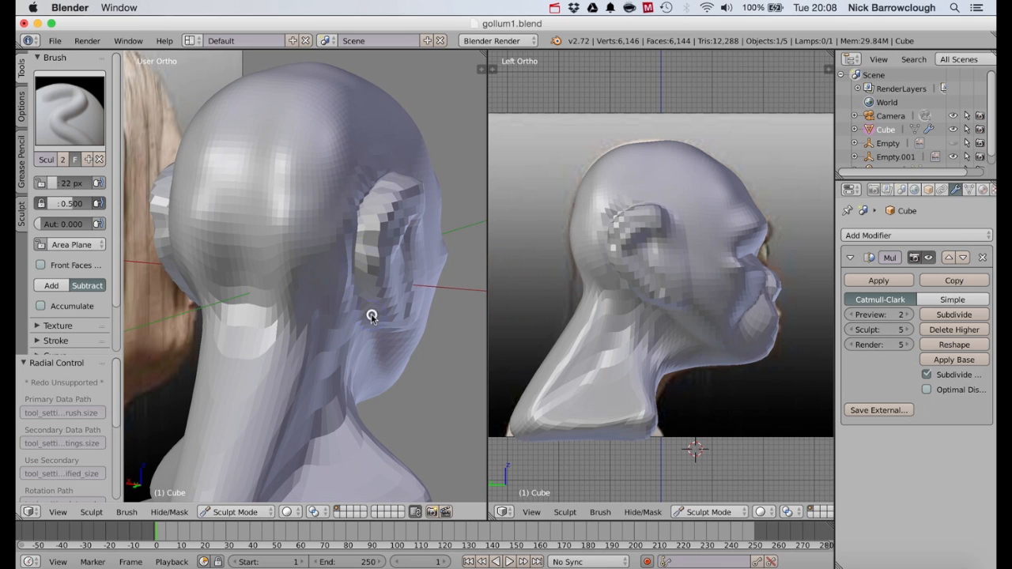
middle_drag(369, 314, 372, 319)
Extend the groove around the top and back of the ear and hollow the inner ear with SculptDraw in Subtract mode.
mouse_move(379, 254)
mouse_down()
mouse_move(386, 207)
mouse_move(375, 227)
mouse_move(402, 170)
mouse_up()
middle_drag(402, 170, 377, 264)
drag(388, 259, 347, 311)
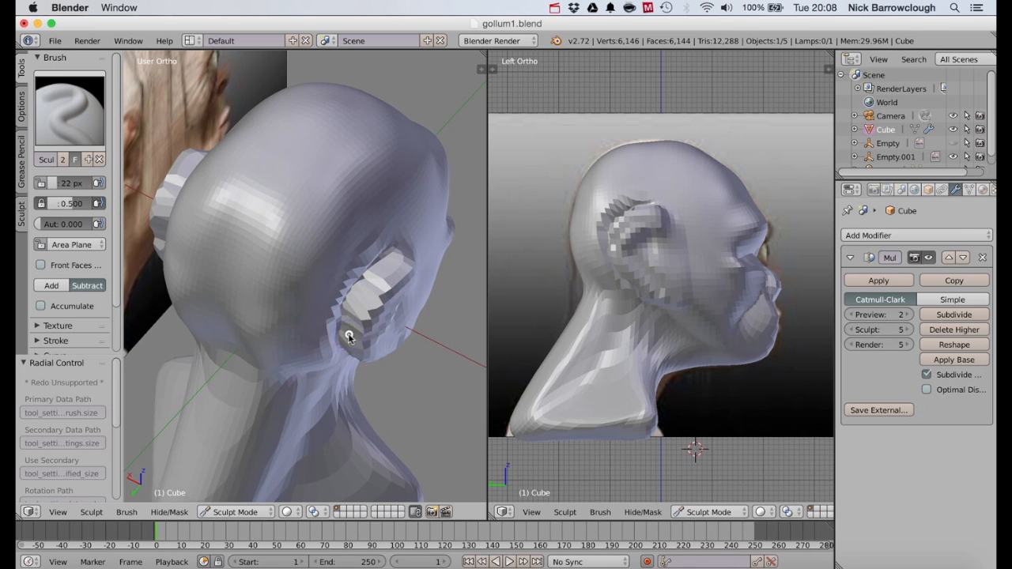
middle_drag(349, 337, 334, 214)
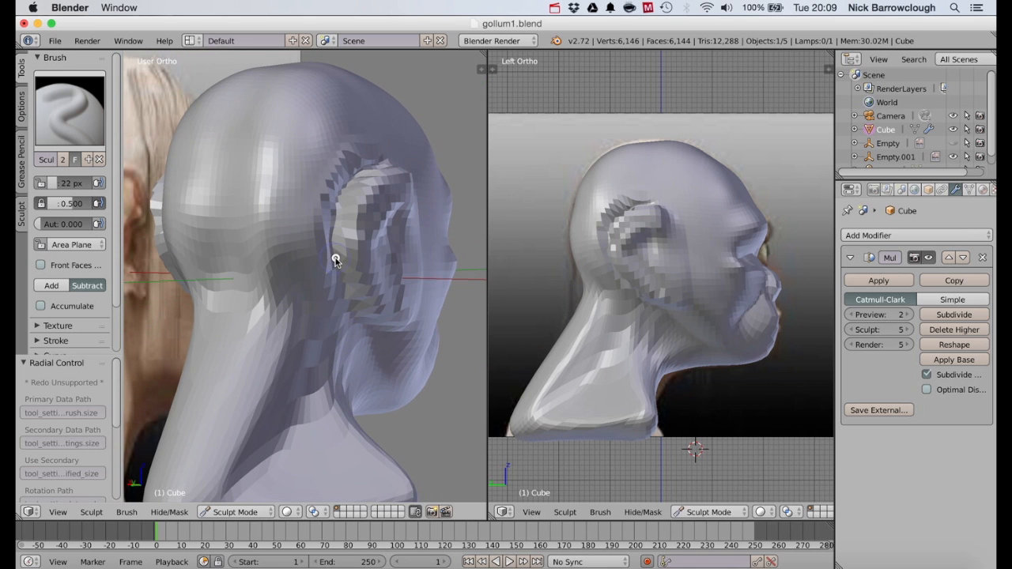
mouse_move(366, 304)
middle_down()
mouse_move(210, 262)
mouse_move(248, 262)
mouse_move(187, 219)
middle_up()
Soften the jagged groove above and behind the ear using the Smooth brush at 22 px.
click(70, 111)
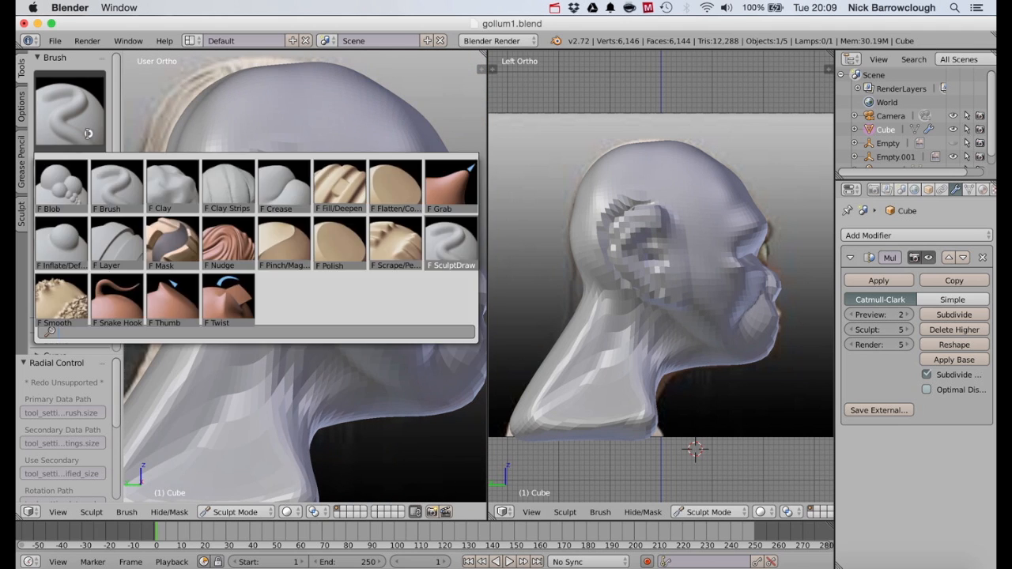
click(65, 297)
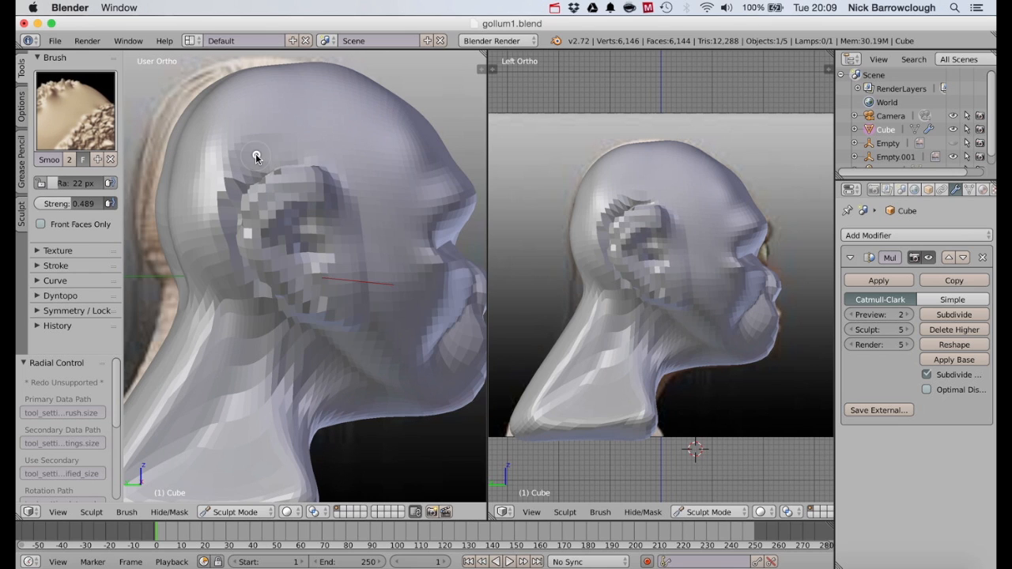
mouse_move(255, 157)
mouse_down()
mouse_move(226, 231)
mouse_move(260, 282)
mouse_move(333, 335)
mouse_move(355, 329)
mouse_move(300, 298)
mouse_move(264, 224)
mouse_move(305, 179)
mouse_move(243, 199)
mouse_move(308, 181)
mouse_up()
Show the front reference image again and compare the sculpted ears with it from the front.
scroll(309, 181, right, 10)
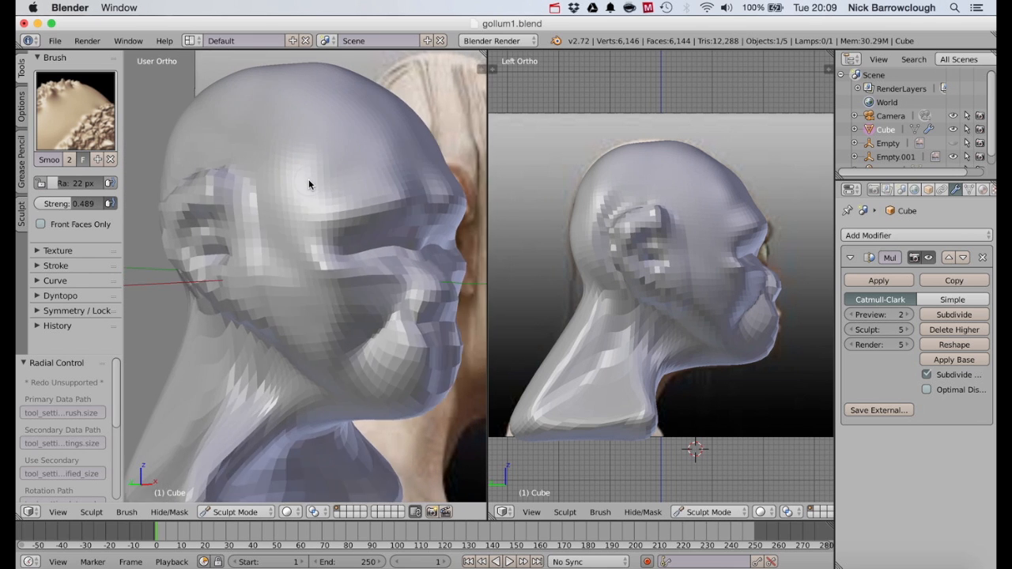
scroll(309, 181, left, 10)
scroll(434, 218, right, 20)
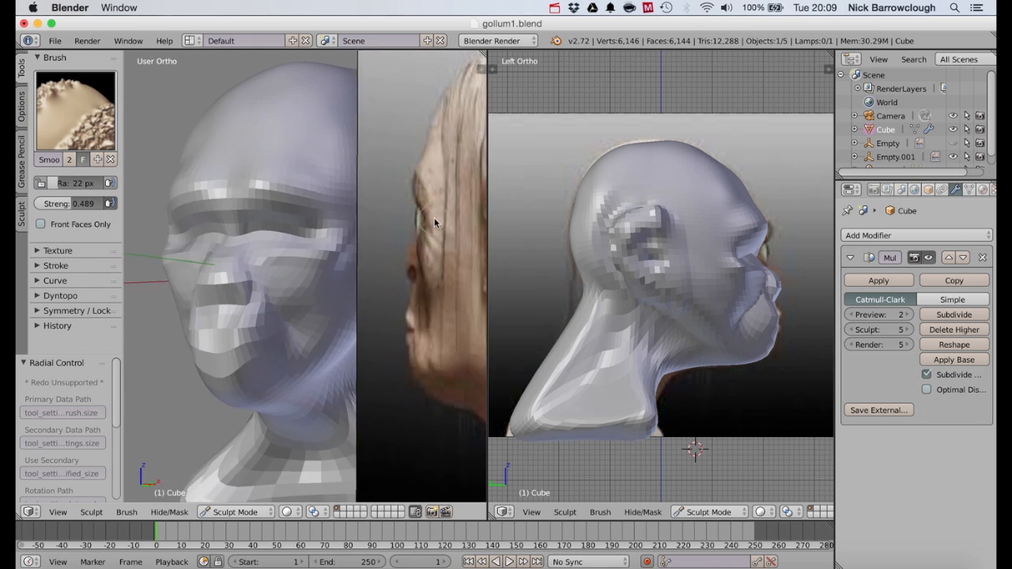
scroll(434, 219, right, 15)
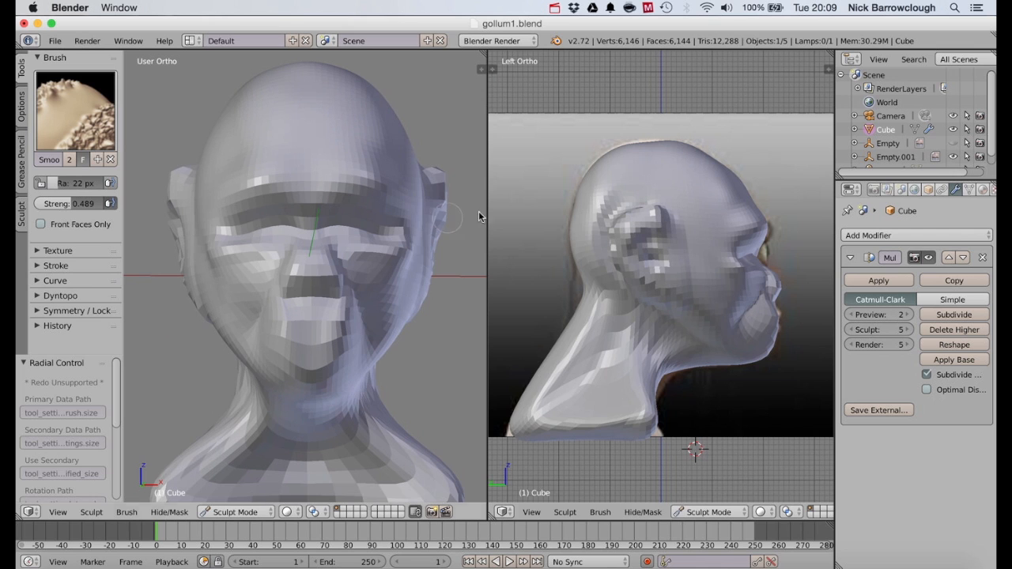
click(953, 144)
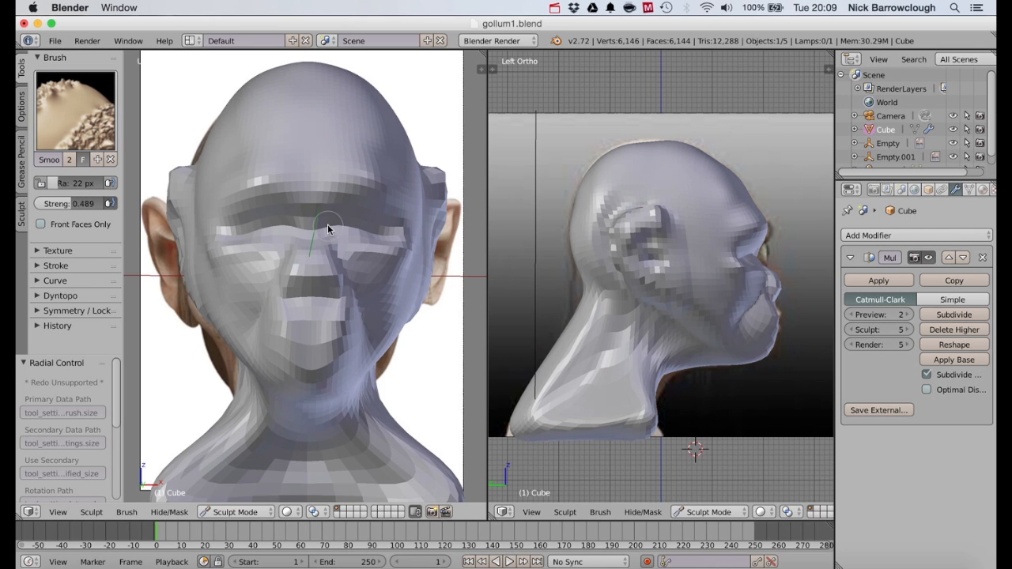
scroll(321, 293, down, 2)
scroll(321, 293, up, 3)
scroll(321, 292, right, 4)
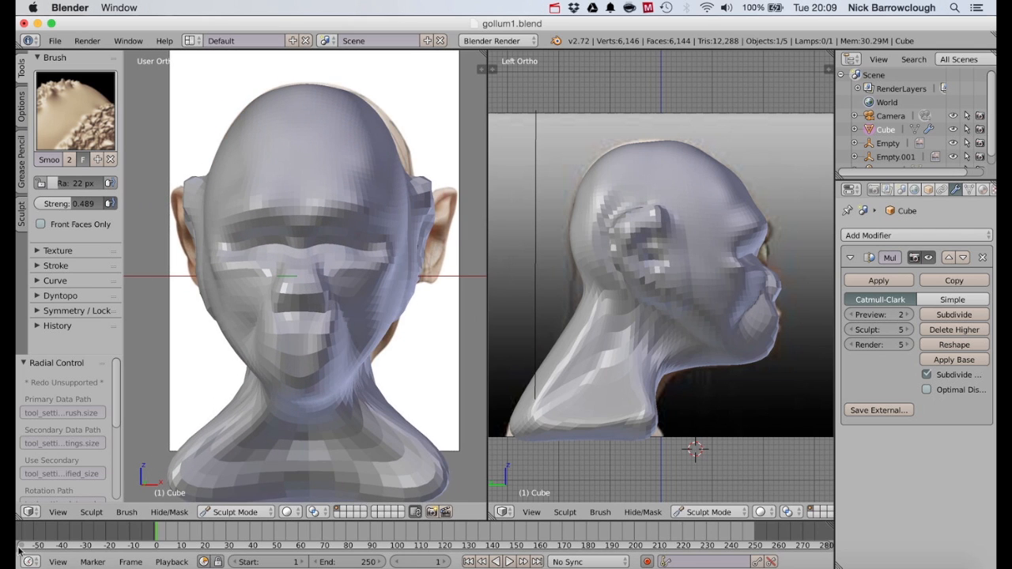
Pull the upper part of the ear outward from the head using the Grab brush at 51 px.
scroll(216, 337, left, 5)
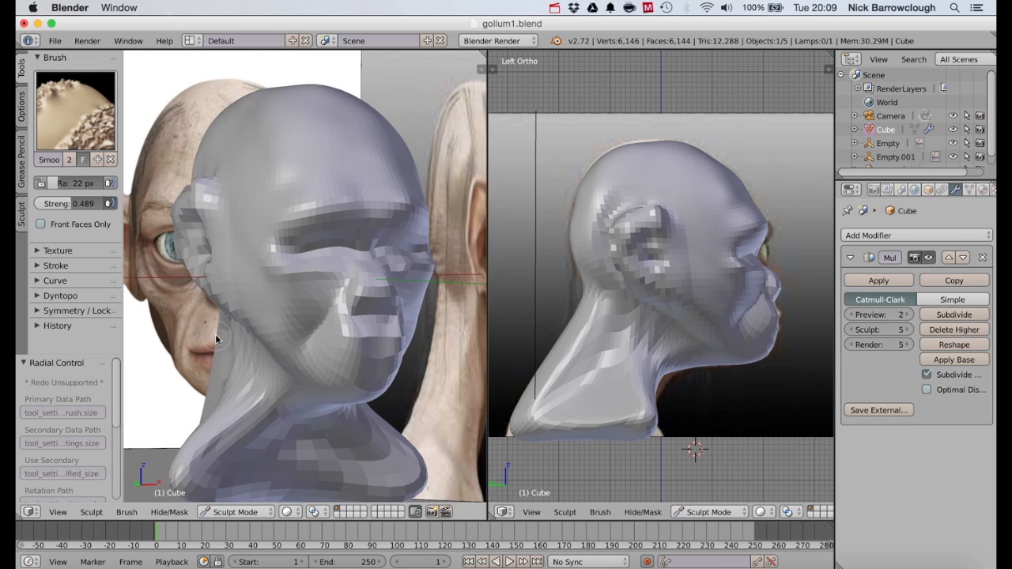
scroll(216, 338, up, 5)
scroll(216, 338, down, 4)
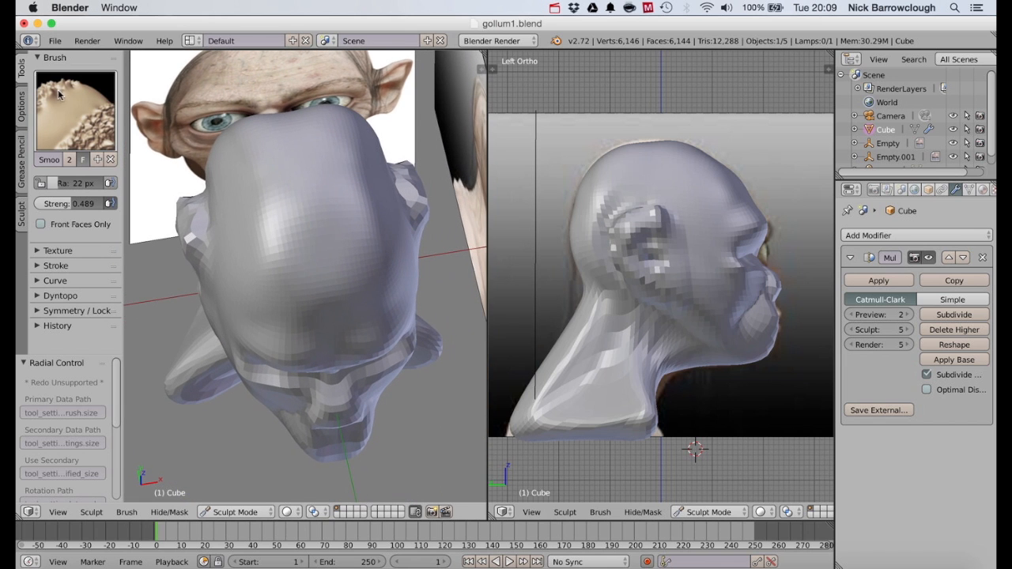
click(77, 125)
click(450, 187)
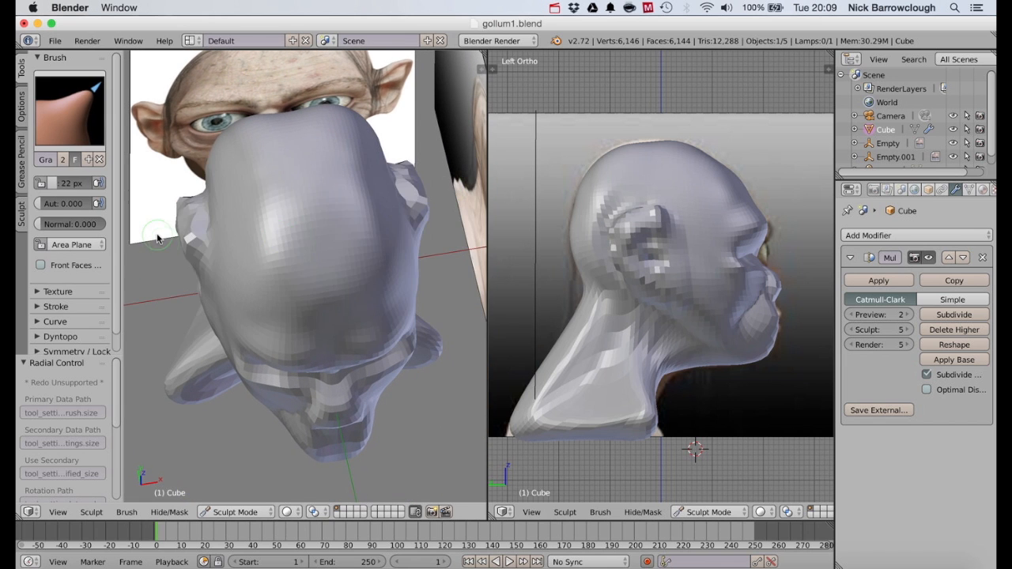
scroll(157, 238, left, 5)
scroll(215, 231, down, 5)
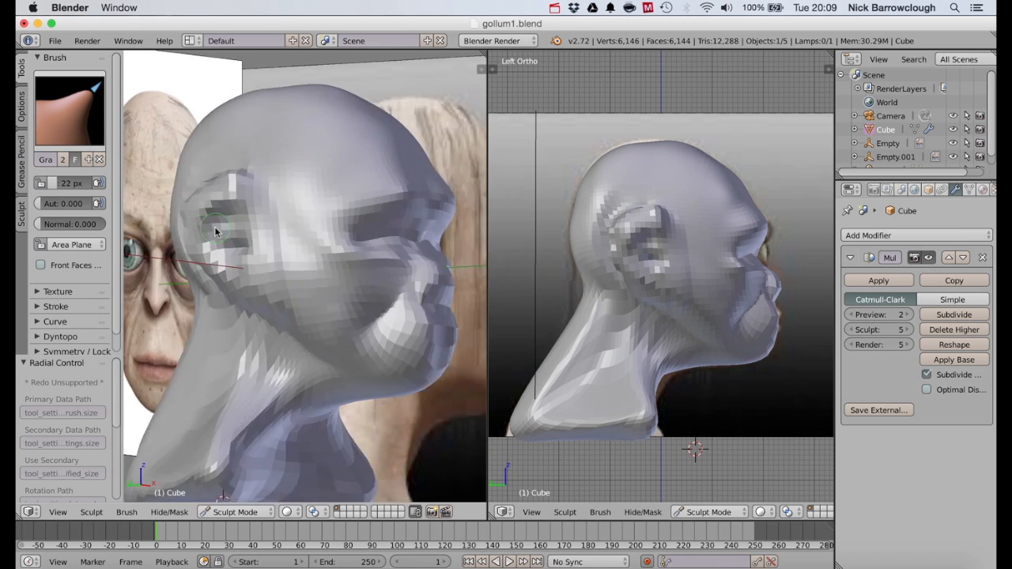
scroll(215, 231, right, 5)
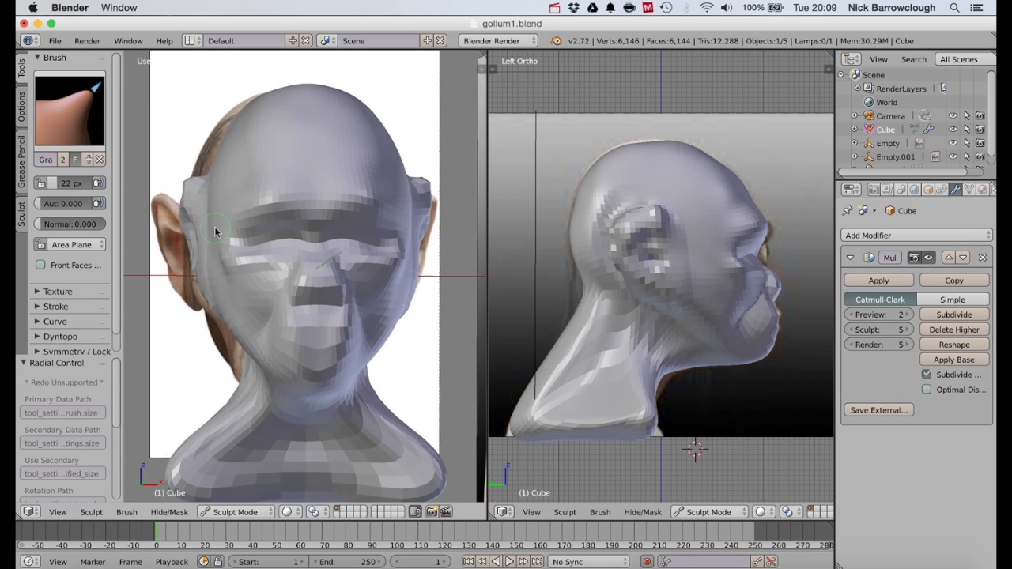
scroll(215, 231, left, 5)
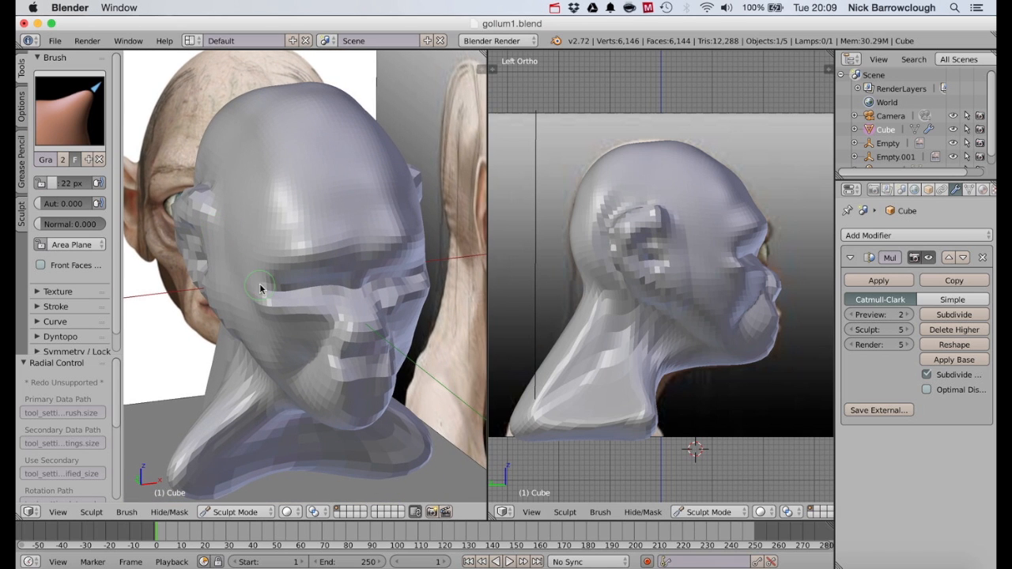
key(f)
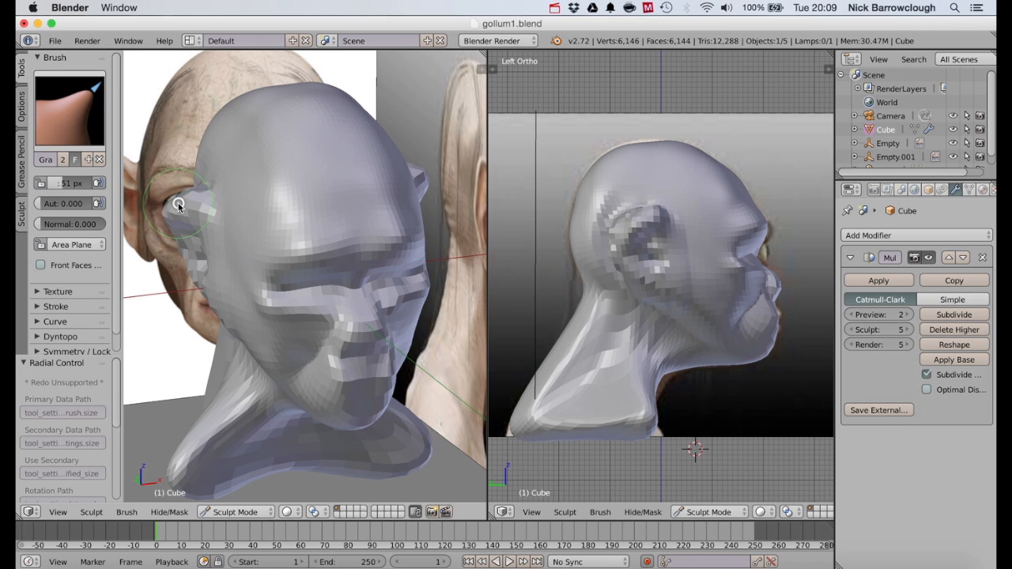
Shape the ear's upper tip and pull its lower part outward to match the front reference with the Grab brush.
scroll(176, 209, right, 5)
scroll(179, 208, down, 4)
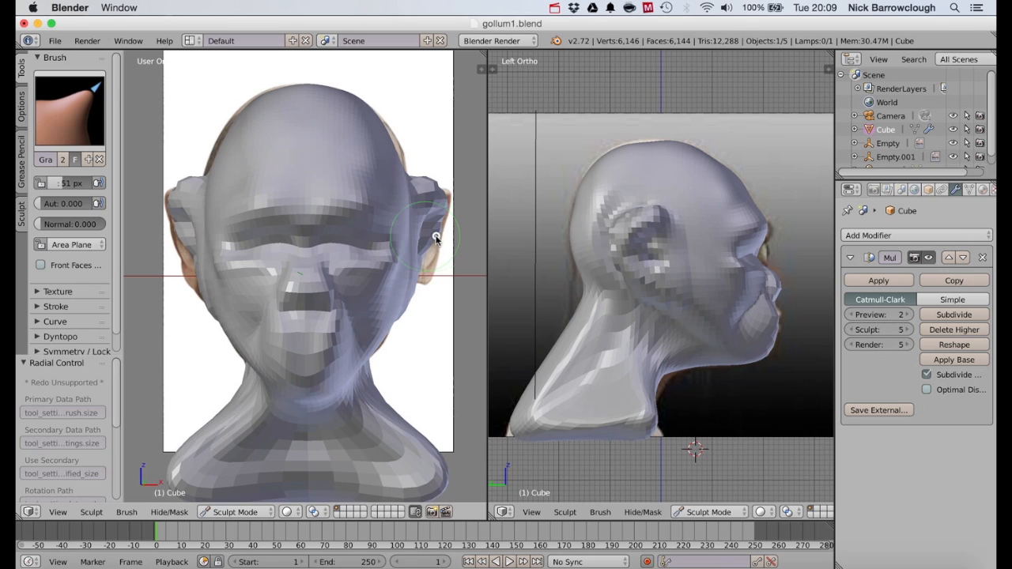
mouse_move(436, 239)
mouse_down()
mouse_move(439, 199)
mouse_move(415, 180)
mouse_move(444, 206)
mouse_up()
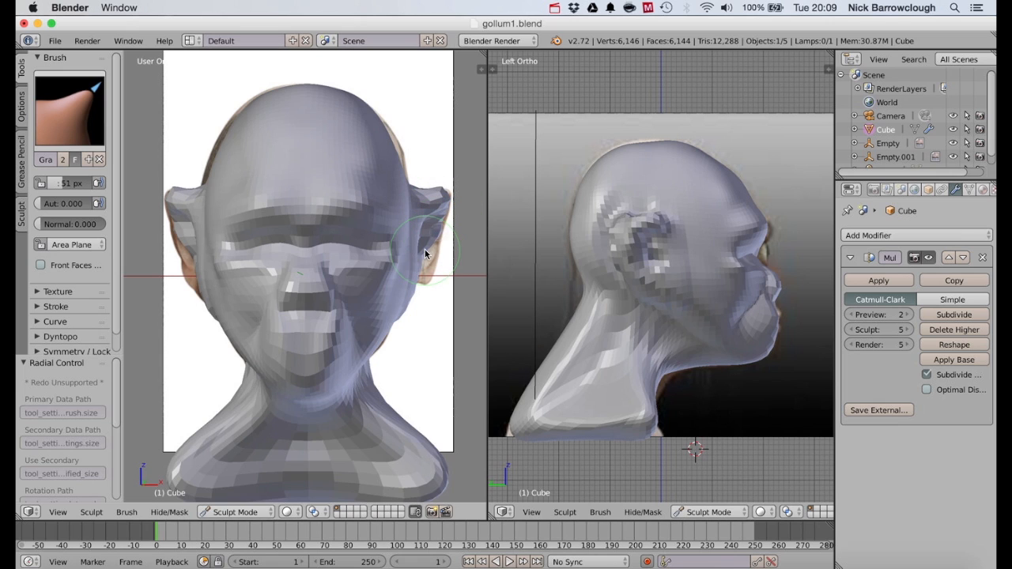
mouse_move(425, 248)
mouse_down()
mouse_move(434, 252)
mouse_move(428, 280)
mouse_up()
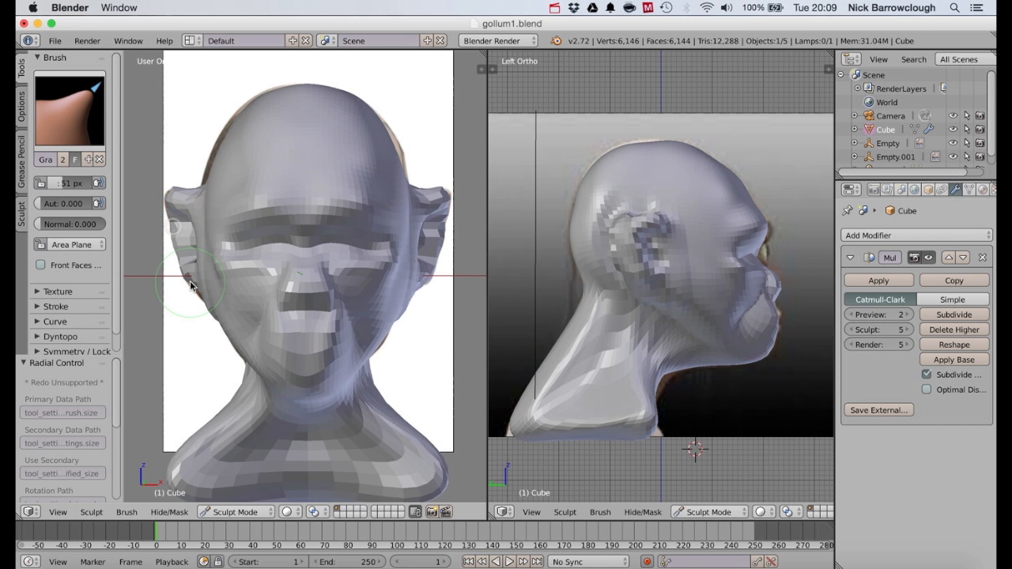
Smooth the back and upper rim of the ear using the Smooth brush at 26 px.
scroll(288, 203, left, 10)
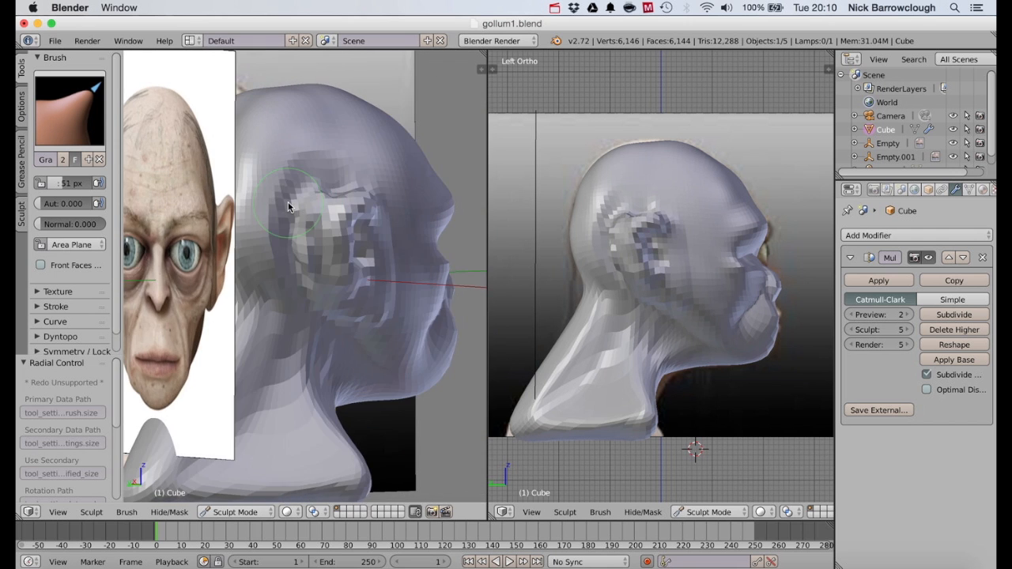
scroll(287, 203, right, 5)
scroll(288, 202, left, 10)
scroll(288, 202, up, 5)
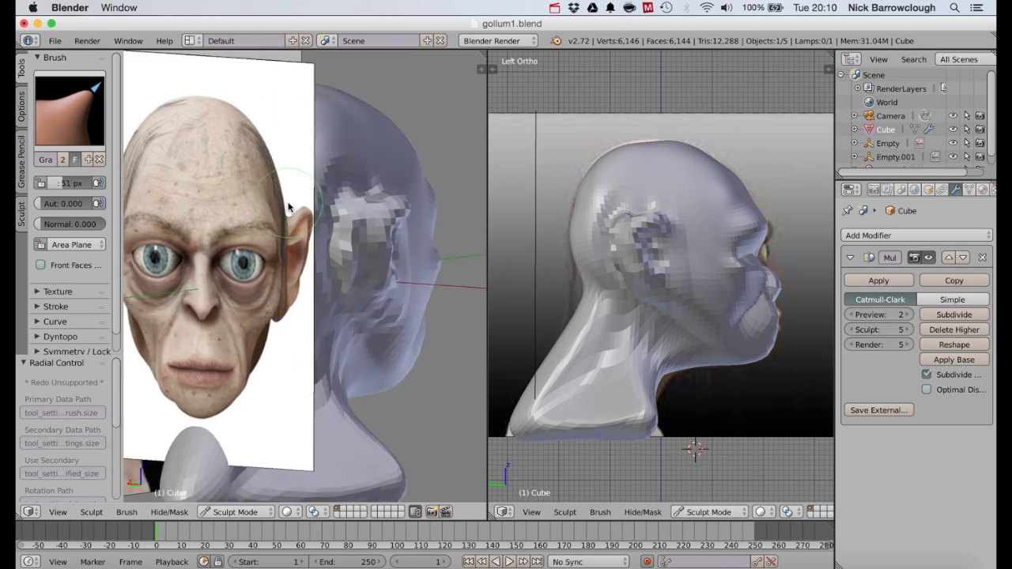
scroll(288, 202, right, 5)
scroll(288, 202, right, 5)
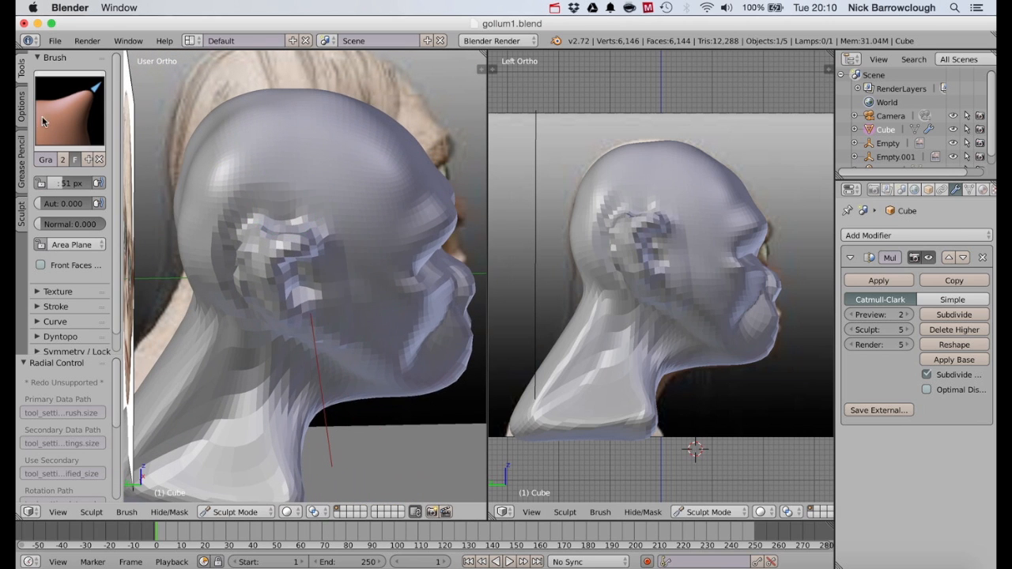
click(42, 117)
click(61, 299)
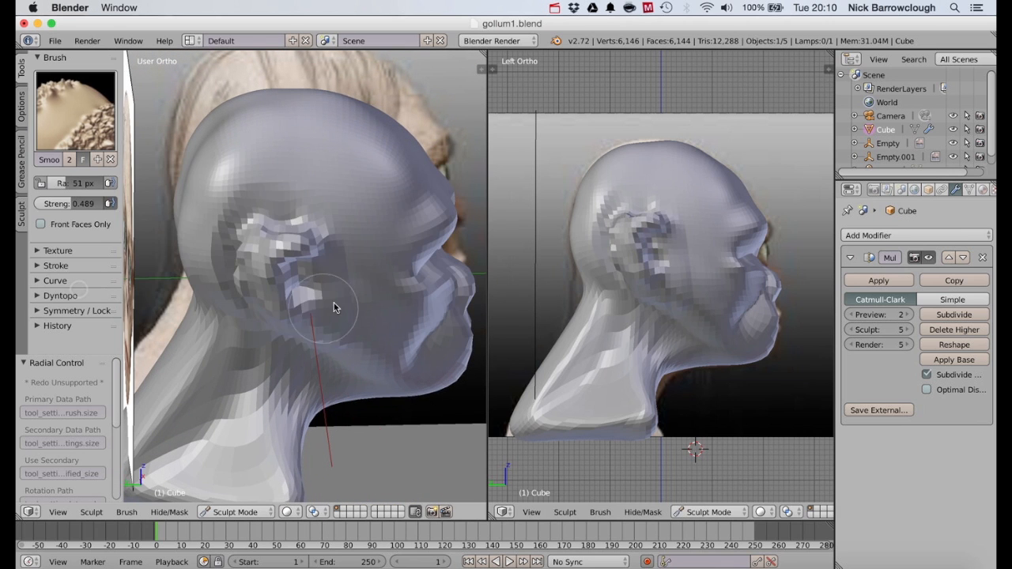
key(f)
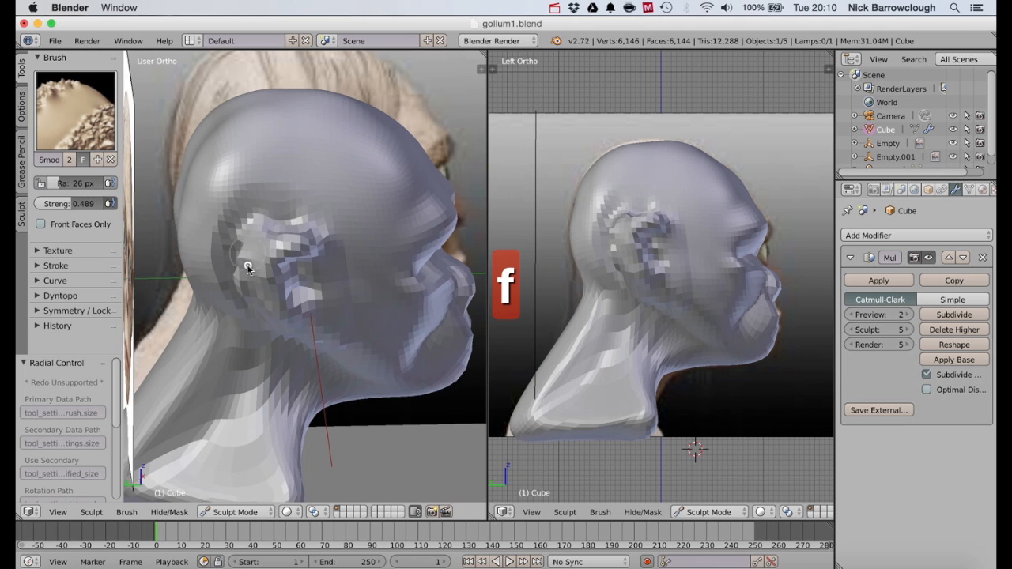
drag(247, 266, 248, 271)
scroll(249, 271, down, 5)
scroll(248, 273, left, 5)
mouse_move(317, 273)
mouse_down()
mouse_move(296, 226)
mouse_move(330, 295)
mouse_up()
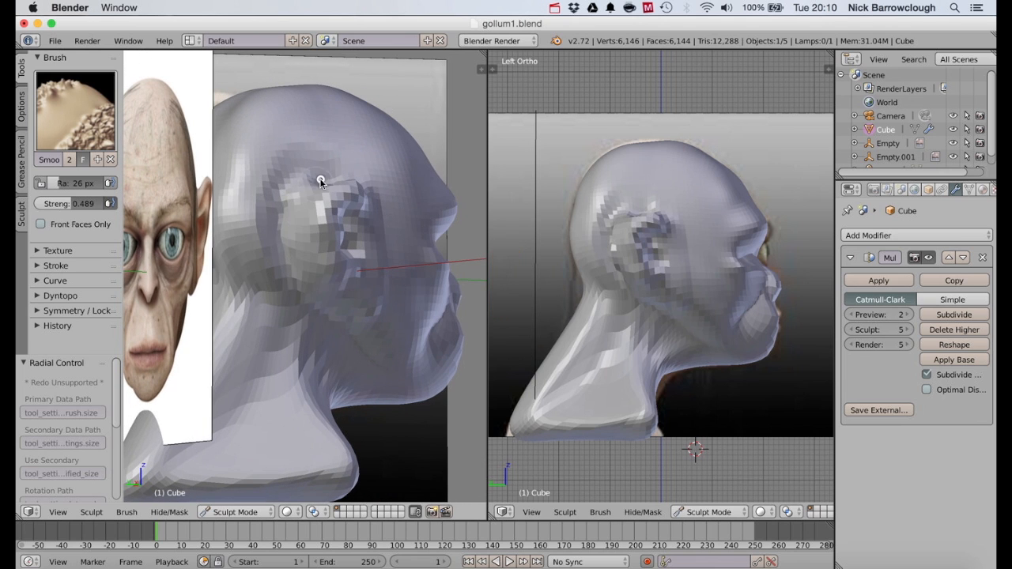
Smooth the back of the ear once more and carve down its back surface with the SculptDraw brush at 26 px in Subtract mode.
mouse_move(320, 182)
mouse_down()
mouse_move(293, 199)
mouse_move(301, 232)
mouse_up()
click(75, 111)
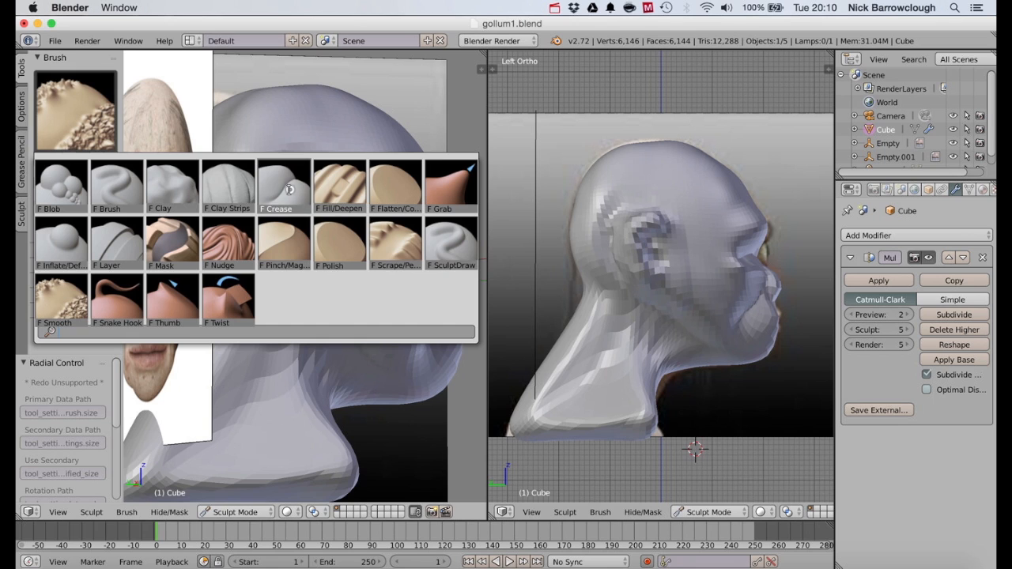
click(451, 251)
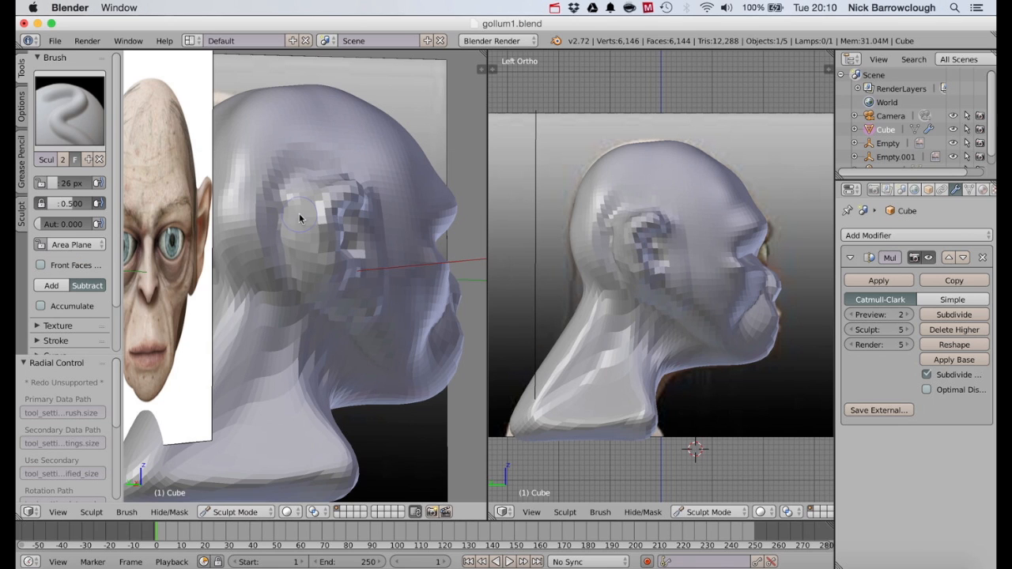
mouse_move(296, 216)
mouse_down()
mouse_move(309, 224)
mouse_move(309, 276)
mouse_up()
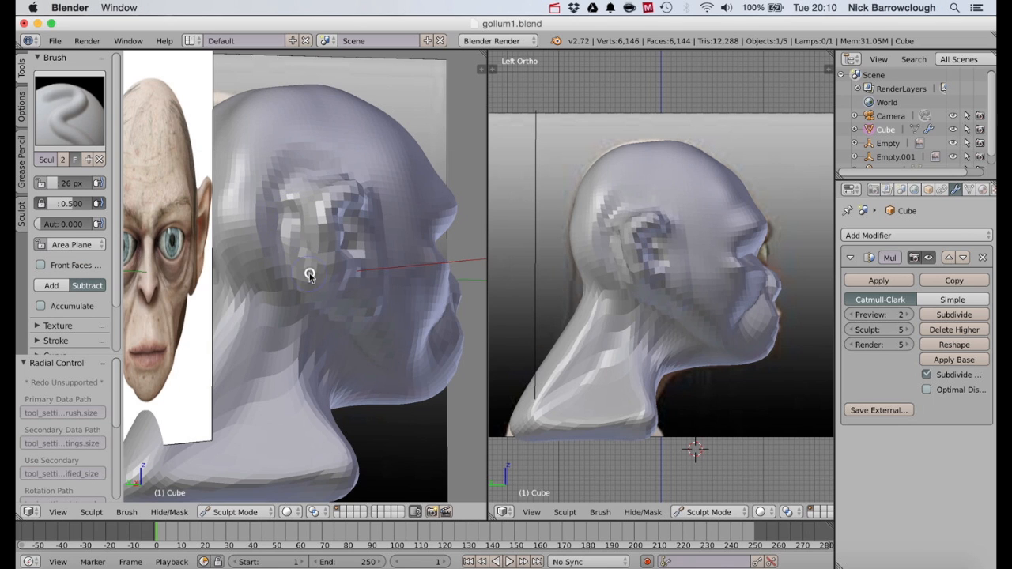
middle_drag(310, 276, 345, 278)
mouse_move(341, 220)
mouse_down()
mouse_move(340, 204)
mouse_move(343, 235)
mouse_up()
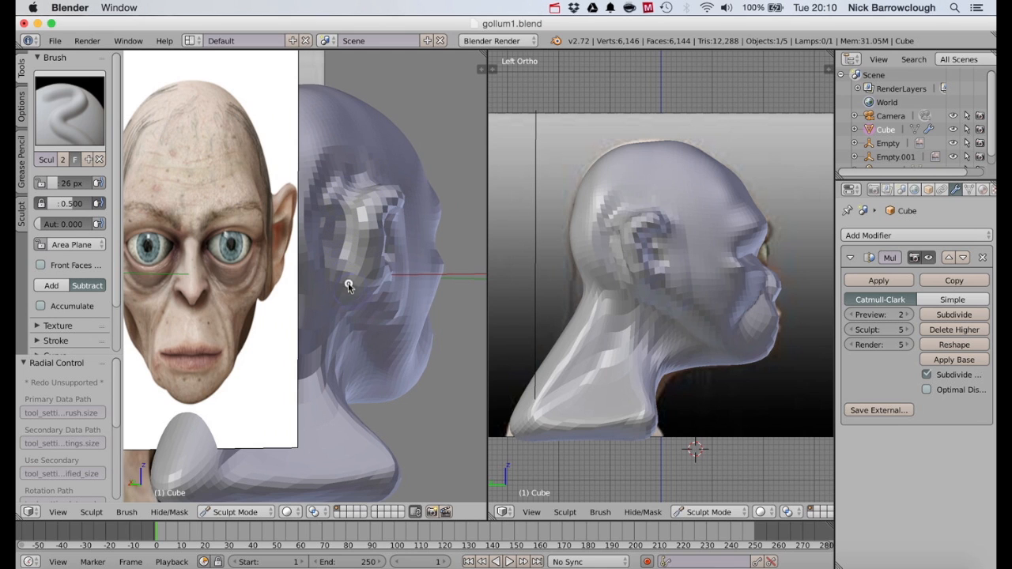
Deepen the groove behind and above the ear where it meets the head, using the subtracting SculptDraw brush.
middle_drag(352, 198, 288, 223)
drag(277, 232, 278, 218)
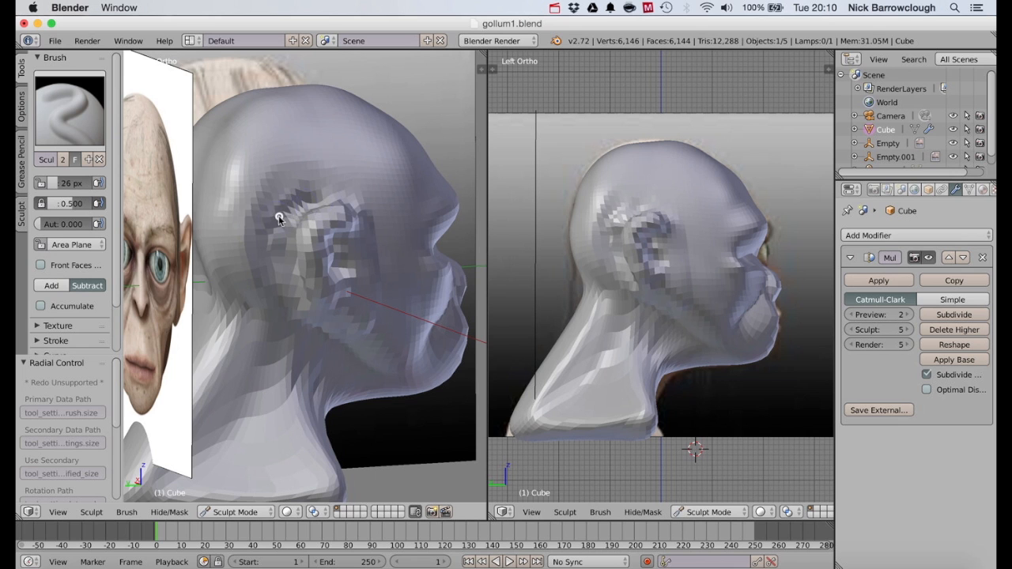
scroll(288, 245, left, 5)
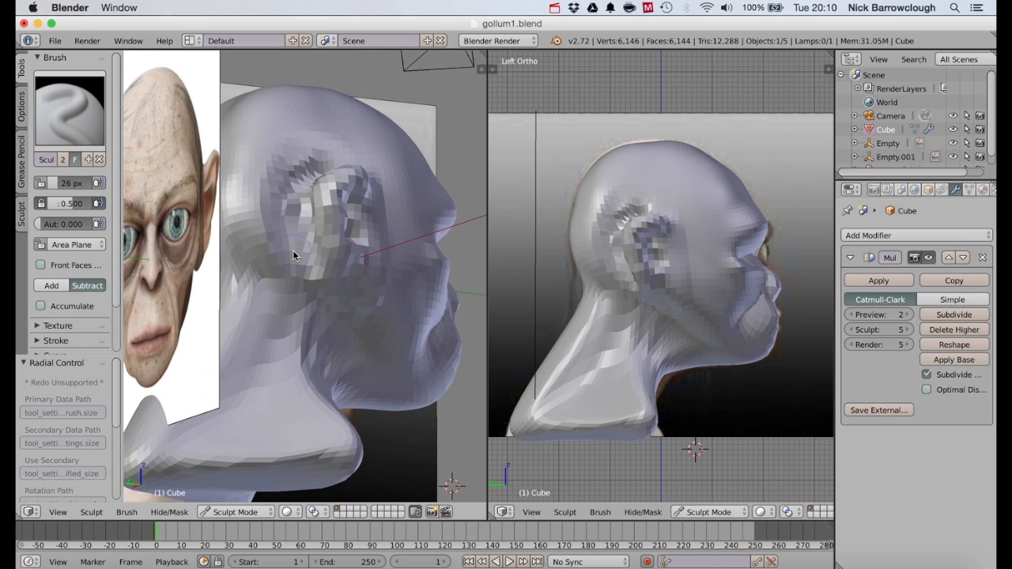
scroll(293, 250, up, 10)
mouse_move(349, 157)
mouse_down()
mouse_move(348, 249)
mouse_move(338, 189)
mouse_move(357, 144)
mouse_up()
scroll(403, 118, down, 6)
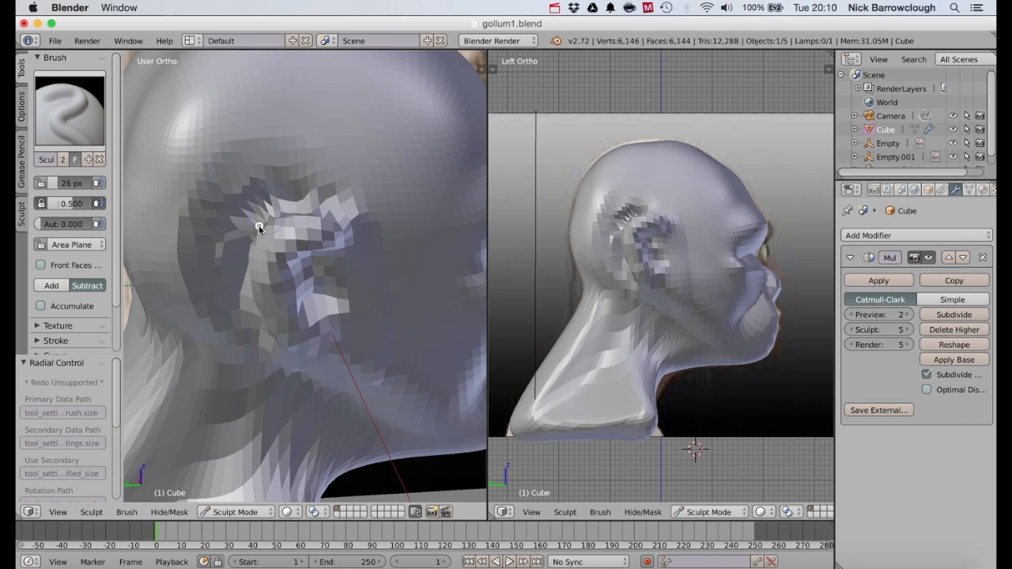
scroll(246, 244, up, 5)
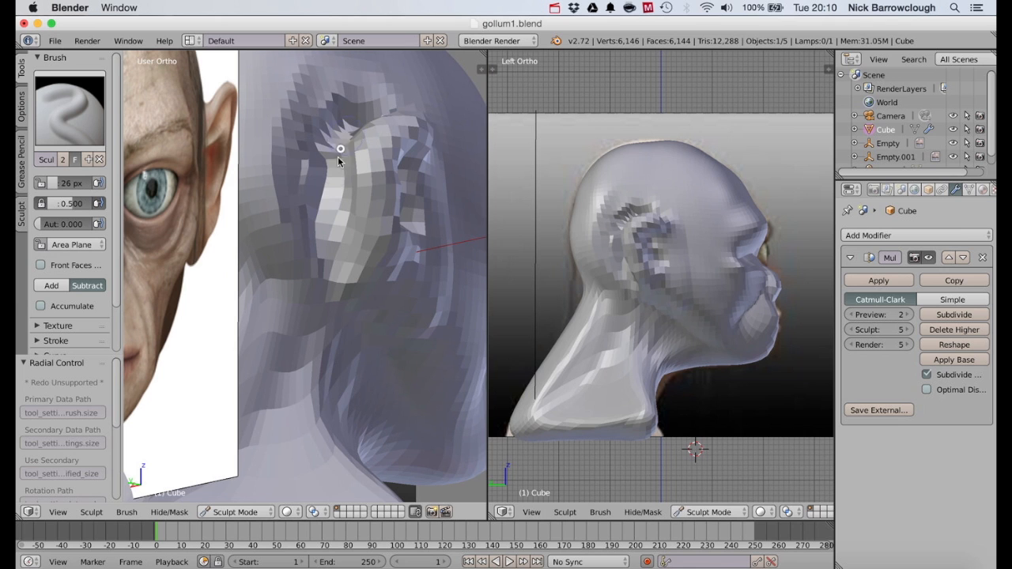
mouse_move(338, 158)
mouse_down()
mouse_move(333, 239)
mouse_move(356, 277)
mouse_move(266, 176)
mouse_move(260, 129)
mouse_move(301, 219)
mouse_move(366, 256)
mouse_up()
Examine the carved ears from the side, front and above, comparing their shape with the reference images.
scroll(358, 276, down, 10)
scroll(368, 253, up, 10)
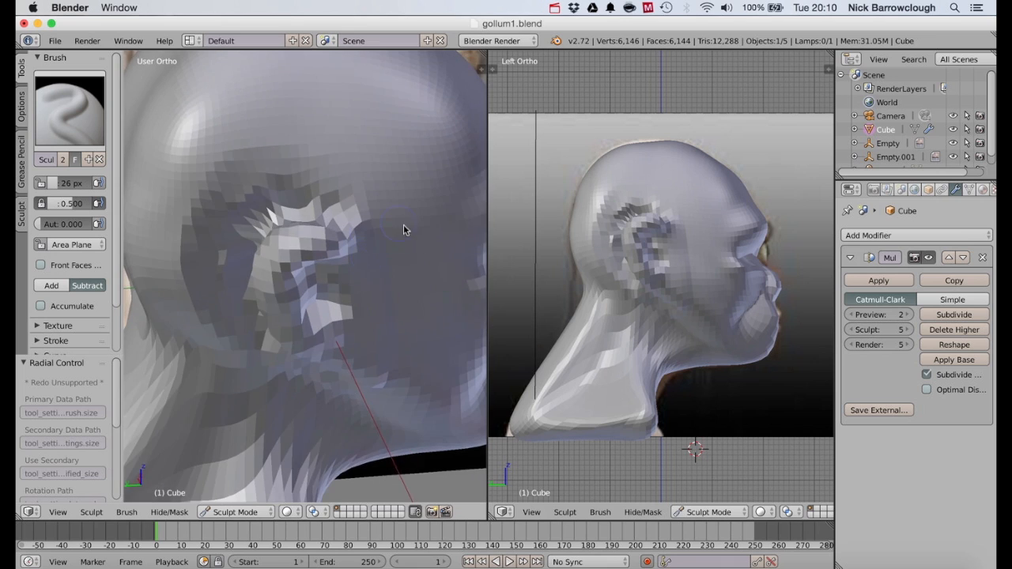
scroll(400, 249, down, 6)
scroll(399, 250, right, 10)
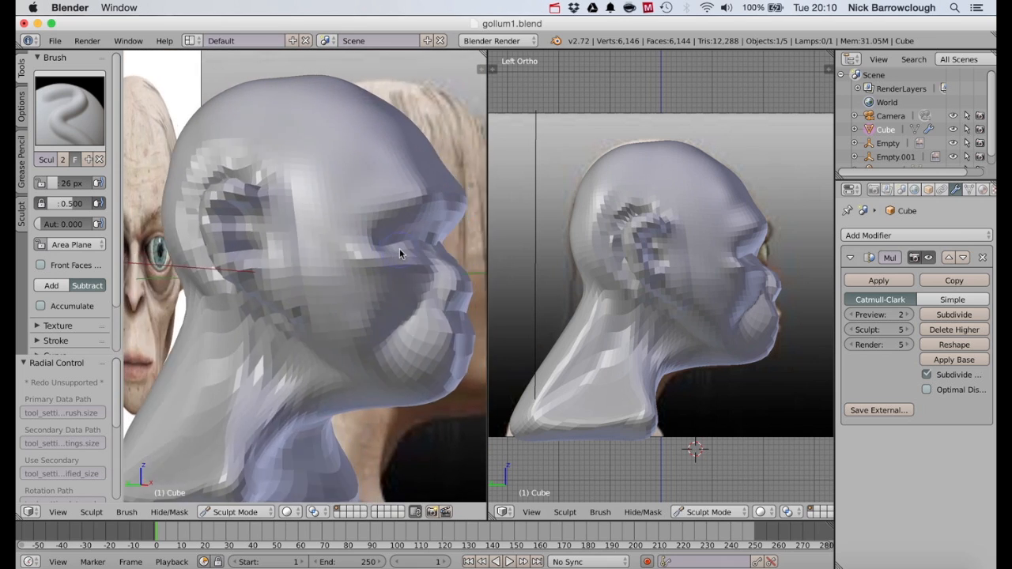
scroll(400, 253, right, 15)
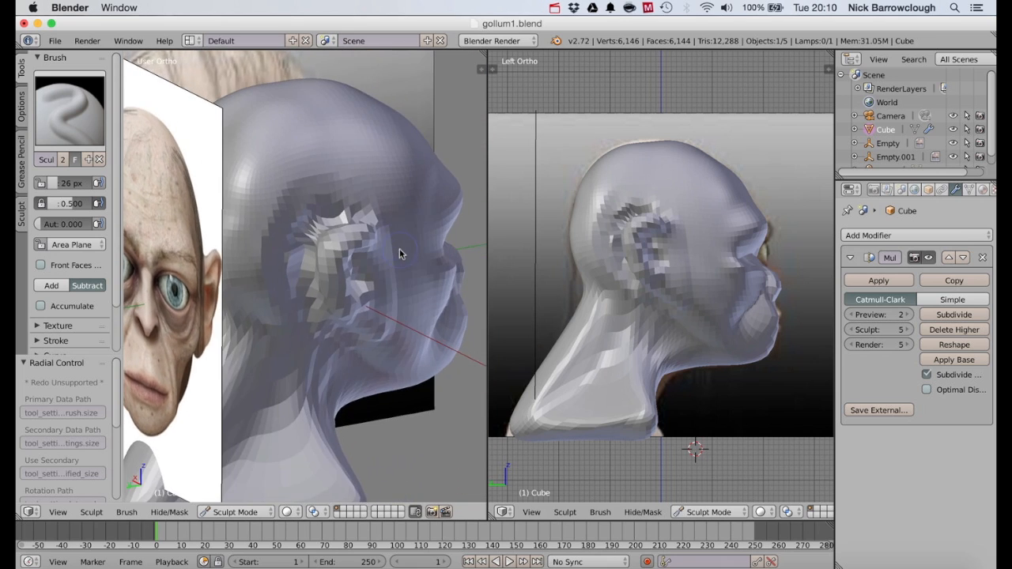
scroll(401, 253, right, 15)
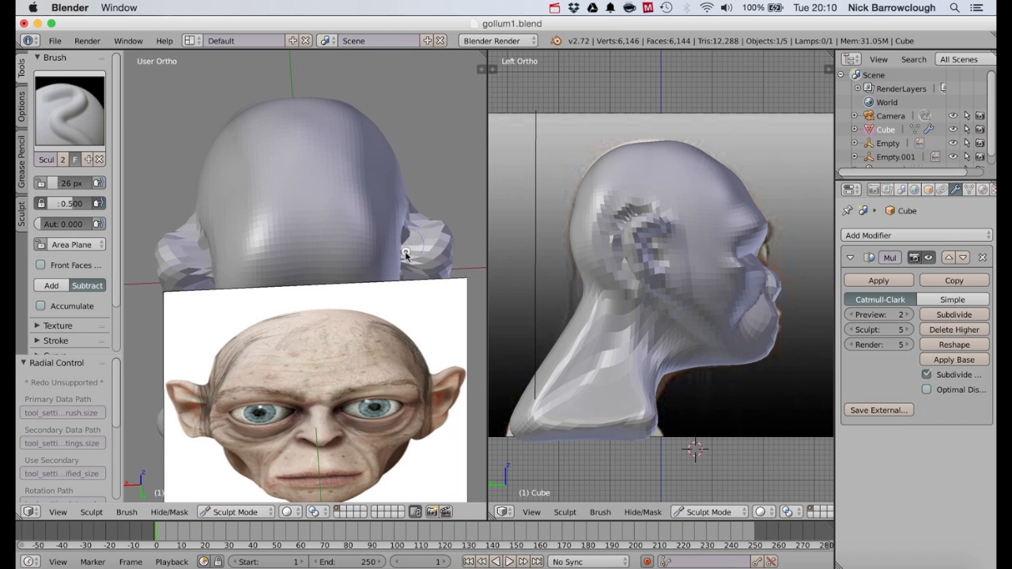
scroll(409, 226, right, 15)
scroll(295, 296, up, 3)
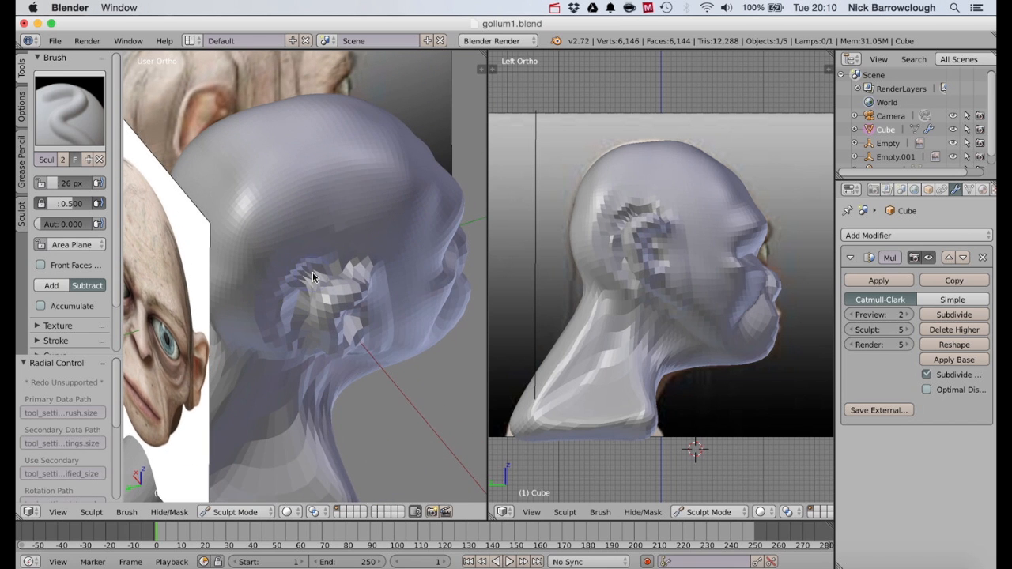
scroll(328, 276, down, 15)
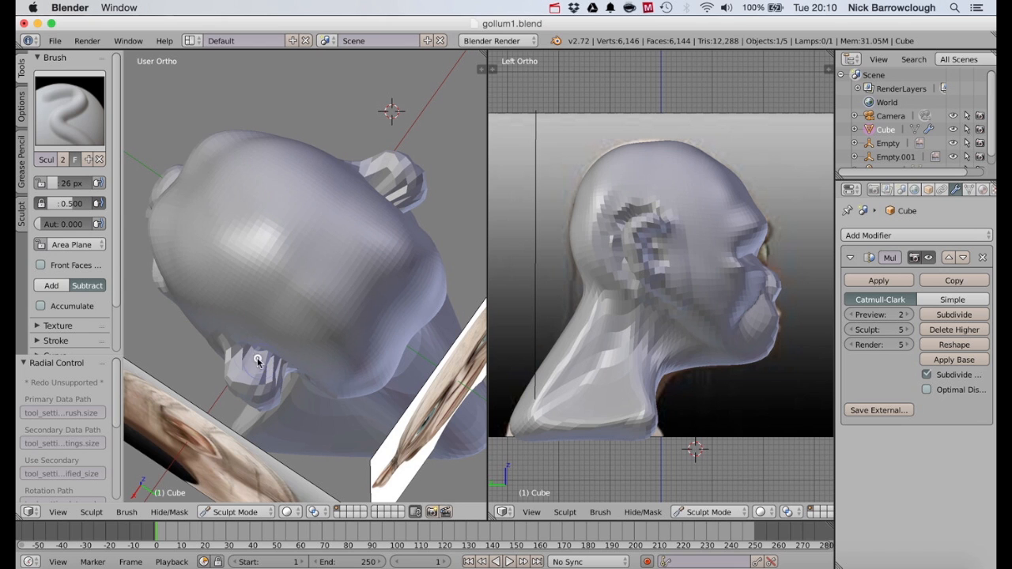
scroll(288, 384, right, 5)
scroll(288, 383, up, 15)
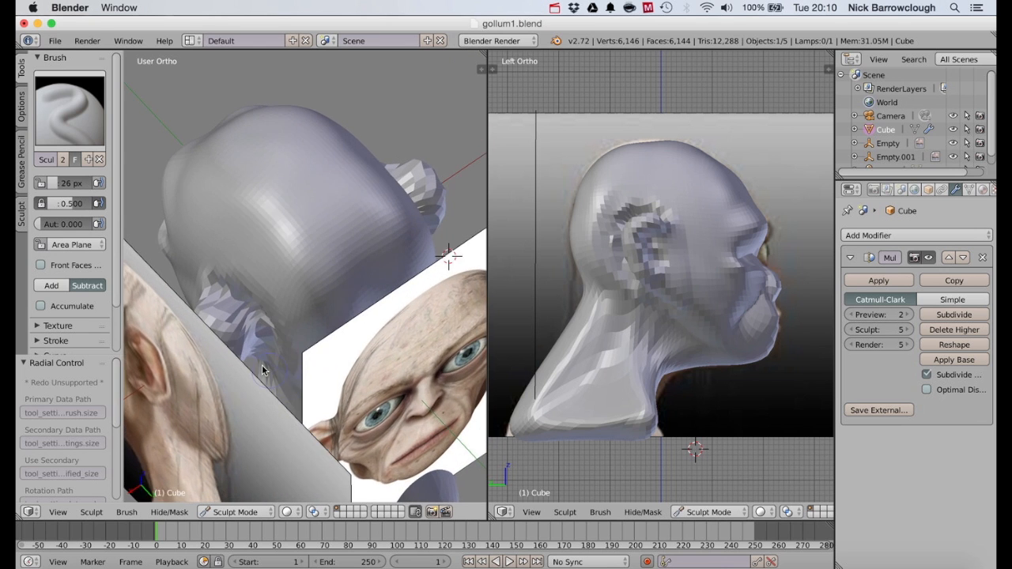
scroll(251, 357, left, 5)
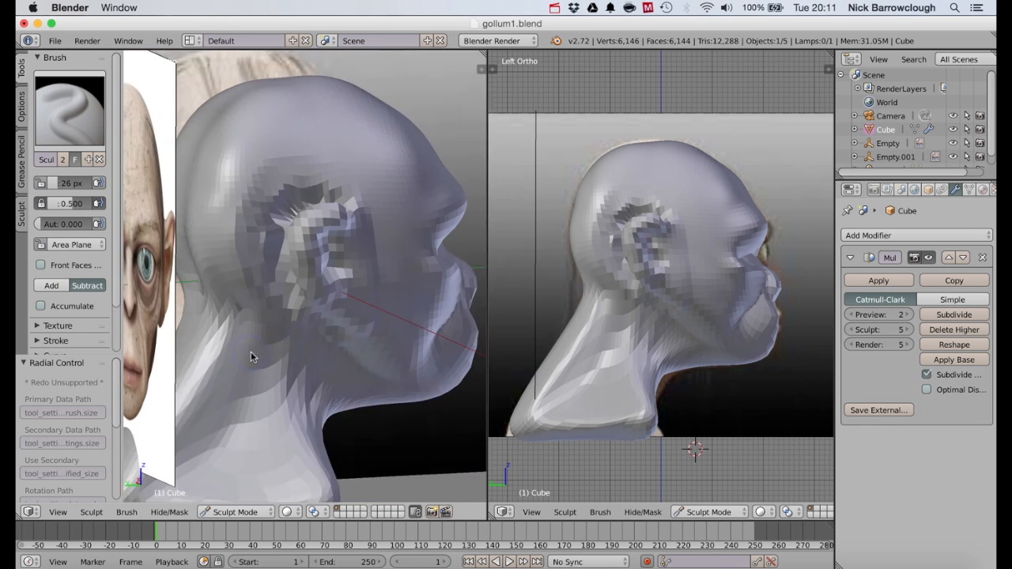
Reshape the middle and lower part of the ear using the Grab brush at 50 px.
click(69, 109)
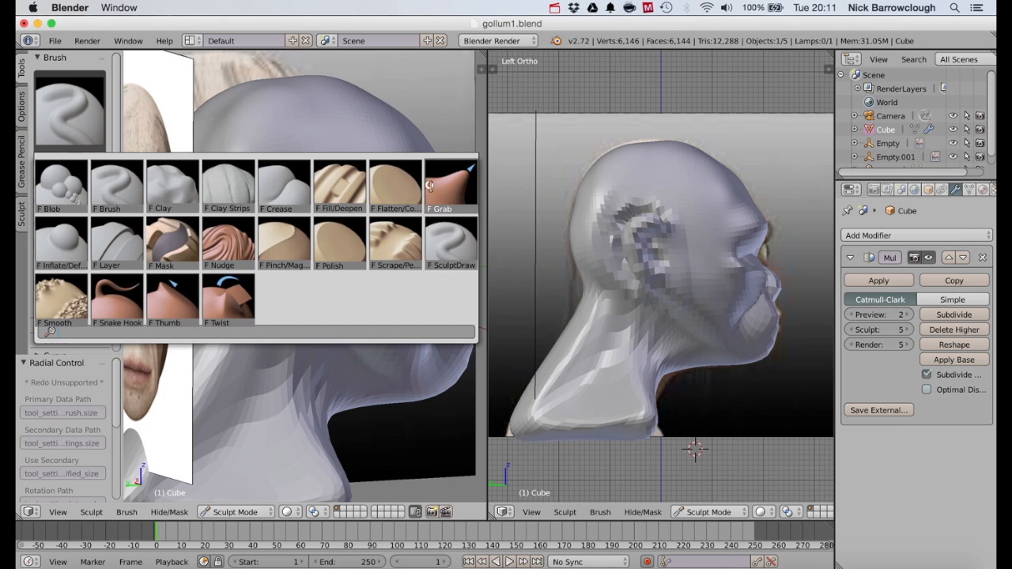
click(463, 178)
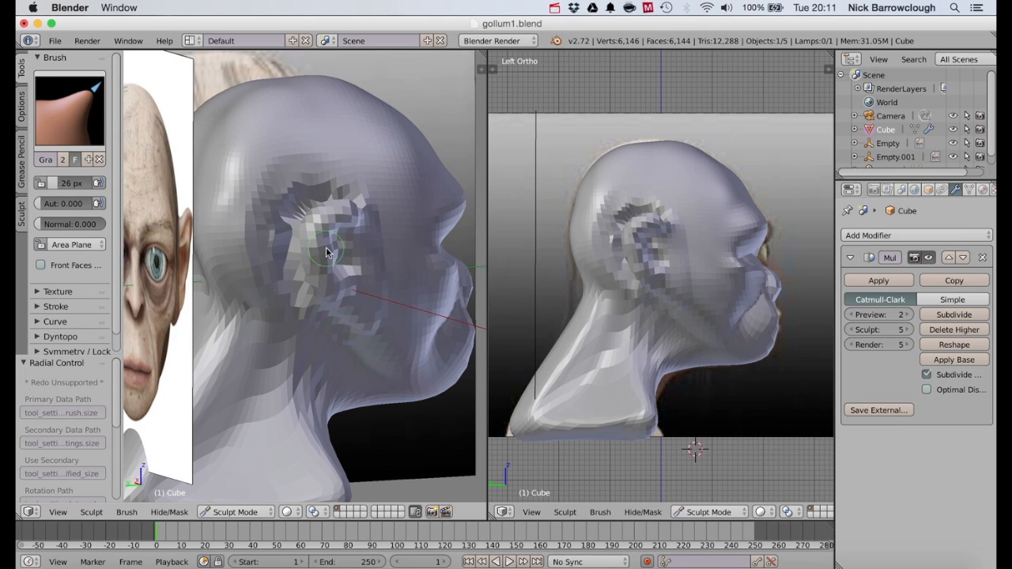
drag(327, 252, 333, 250)
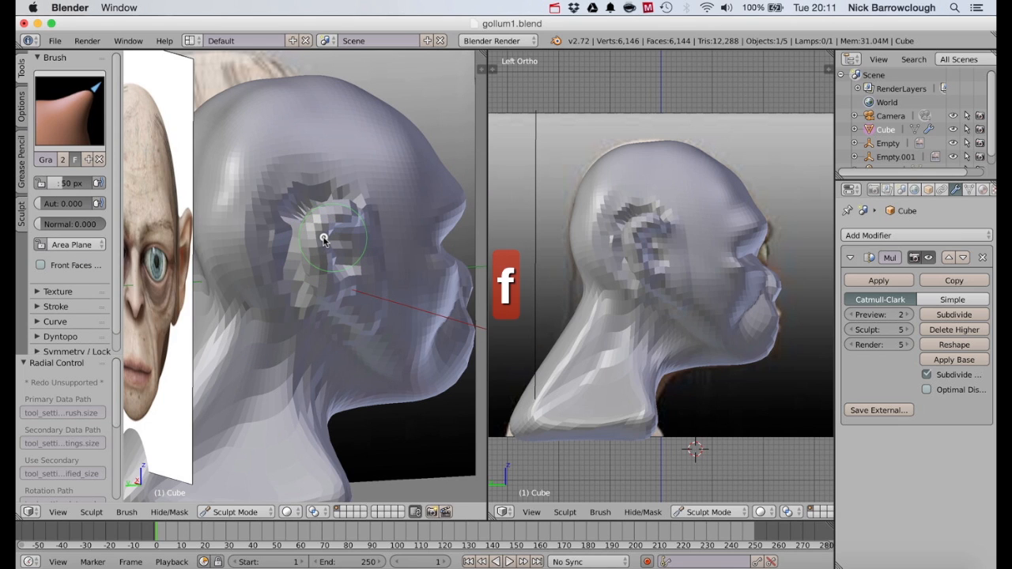
mouse_move(339, 261)
mouse_down()
mouse_move(317, 258)
mouse_move(312, 230)
mouse_move(333, 210)
mouse_move(312, 230)
mouse_move(325, 289)
mouse_up()
scroll(326, 291, right, 5)
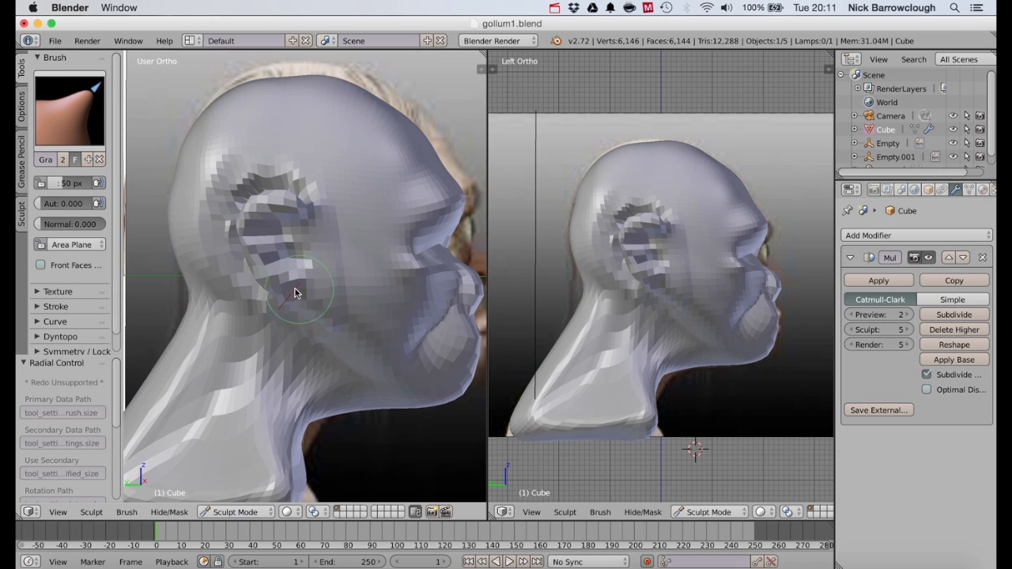
Smooth the side of the head around the top of the ear with the Smooth brush.
middle_drag(296, 283, 260, 237)
click(75, 111)
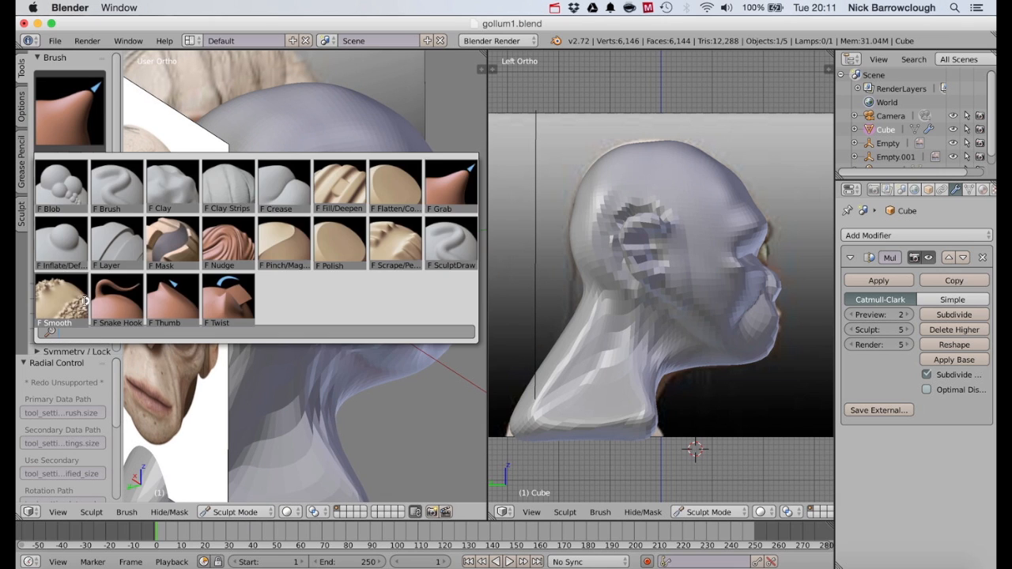
click(336, 249)
mouse_move(335, 249)
mouse_down()
mouse_move(309, 235)
mouse_move(362, 226)
mouse_move(307, 223)
mouse_move(290, 283)
mouse_move(300, 266)
mouse_move(342, 364)
mouse_up()
middle_drag(342, 364, 341, 361)
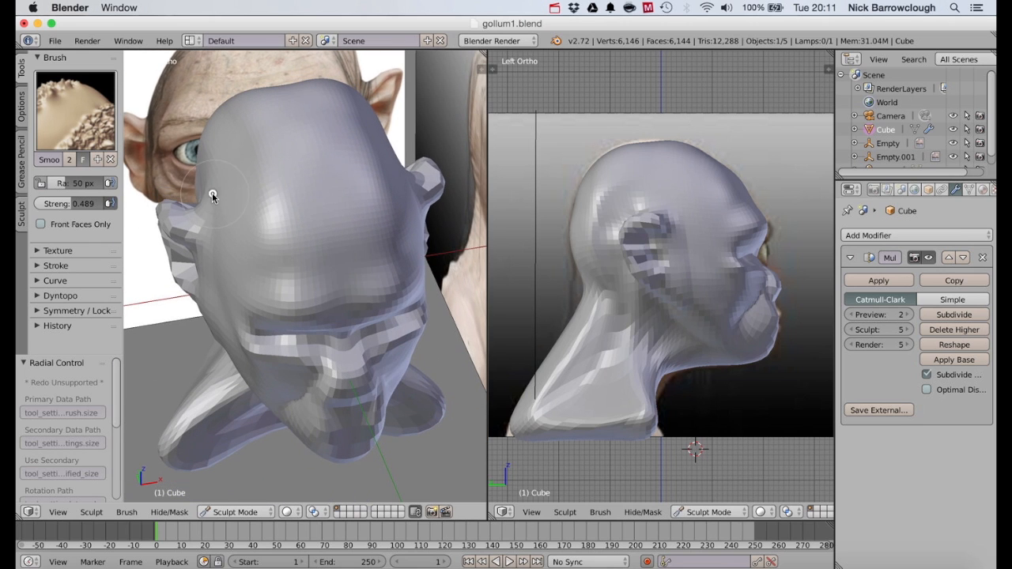
drag(212, 194, 202, 217)
key(KP_1)
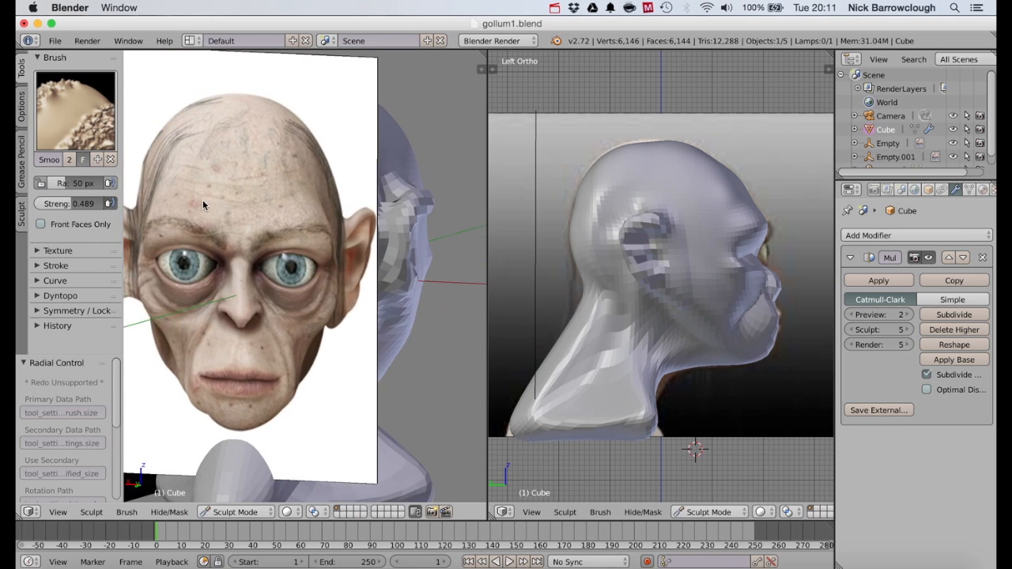
Carve the surface just above the ear using the Clay brush in Subtract mode with a 36 px radius.
key(KP_3)
scroll(361, 180, up, 2)
click(75, 110)
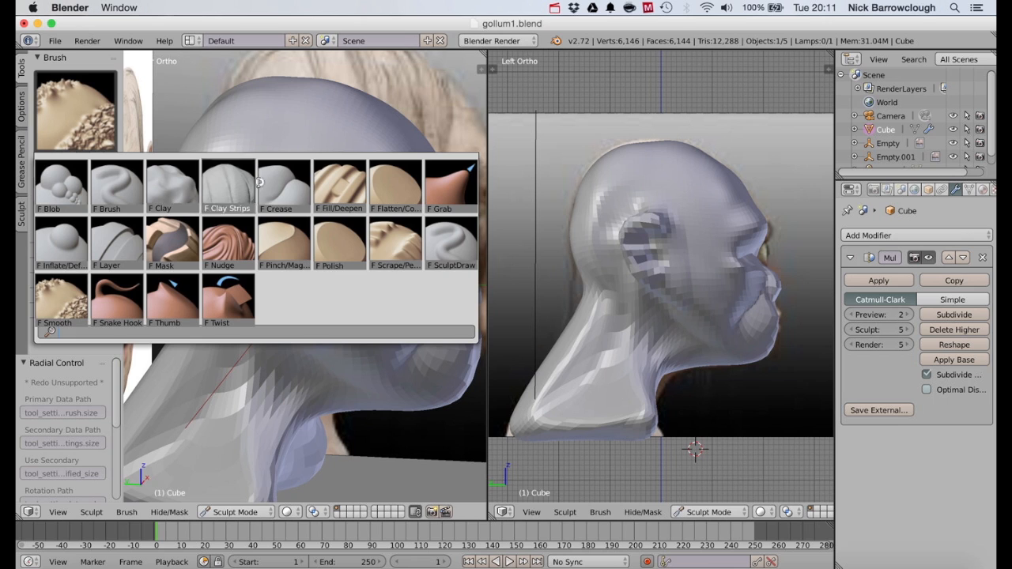
click(105, 202)
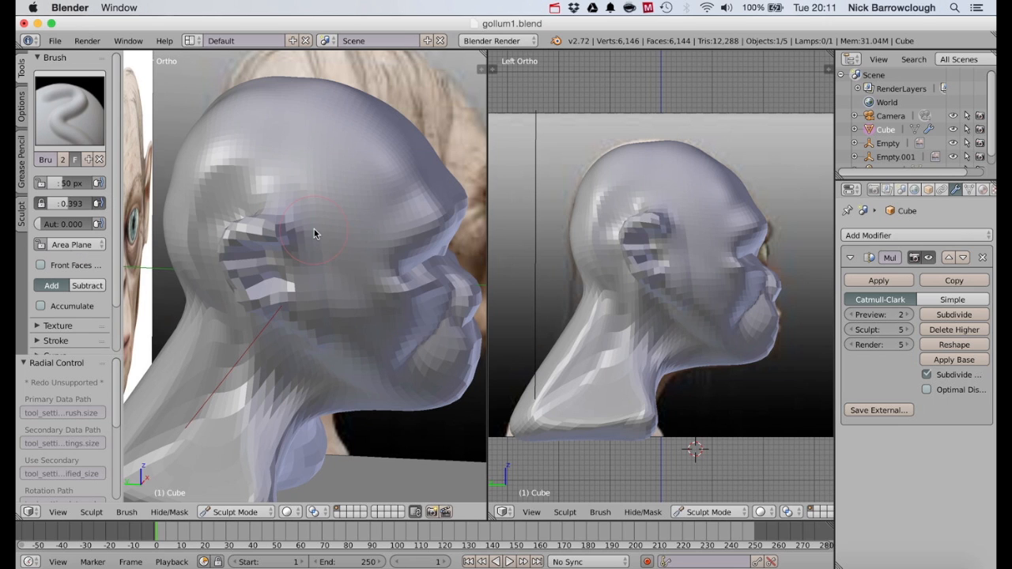
key(c)
click(87, 337)
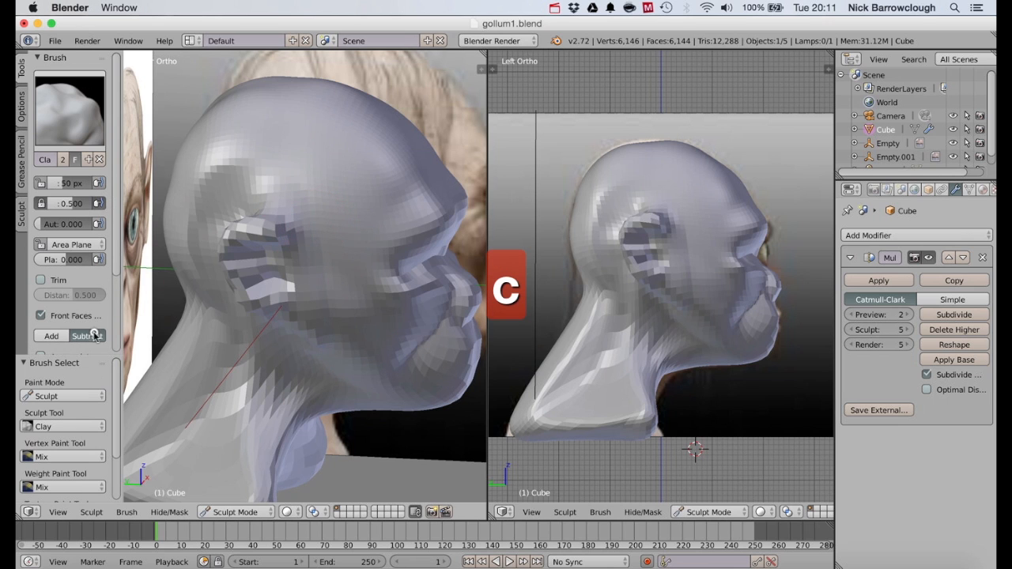
key(f)
click(261, 277)
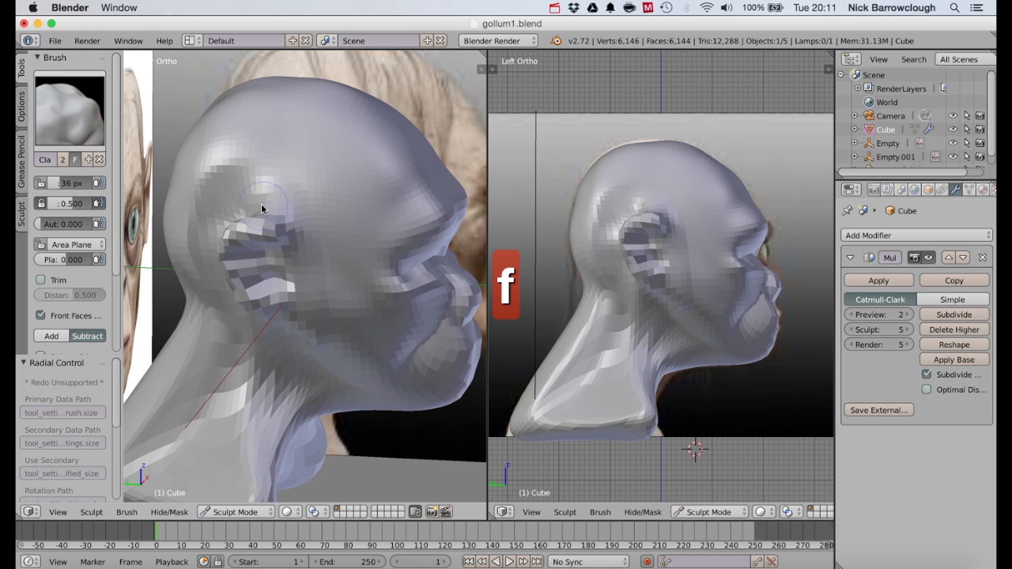
drag(246, 193, 278, 207)
Carve in the head surface along the ear's upper and front edges using the SculptDraw brush in Subtract mode.
middle_drag(278, 207, 232, 190)
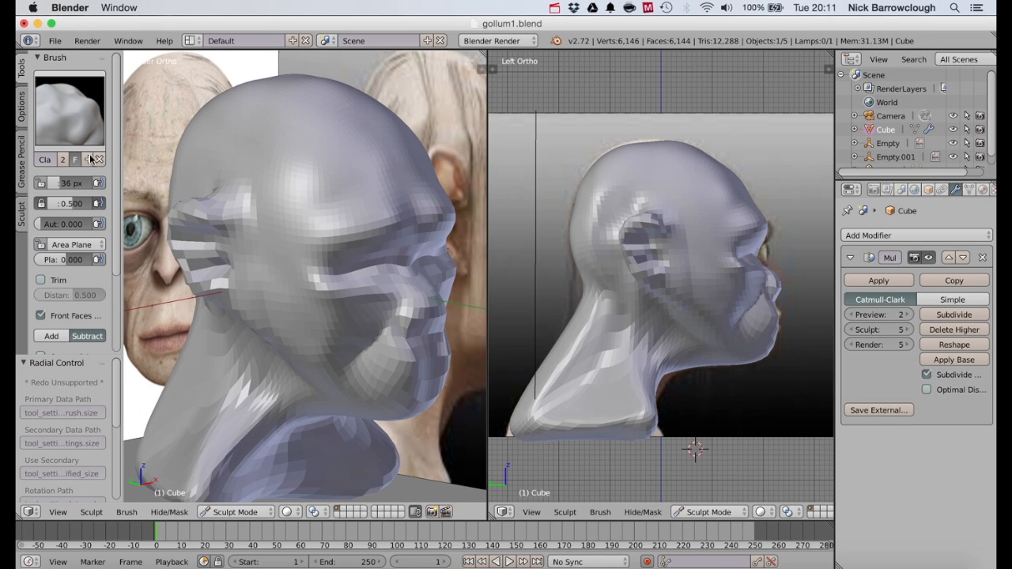
click(65, 105)
click(435, 241)
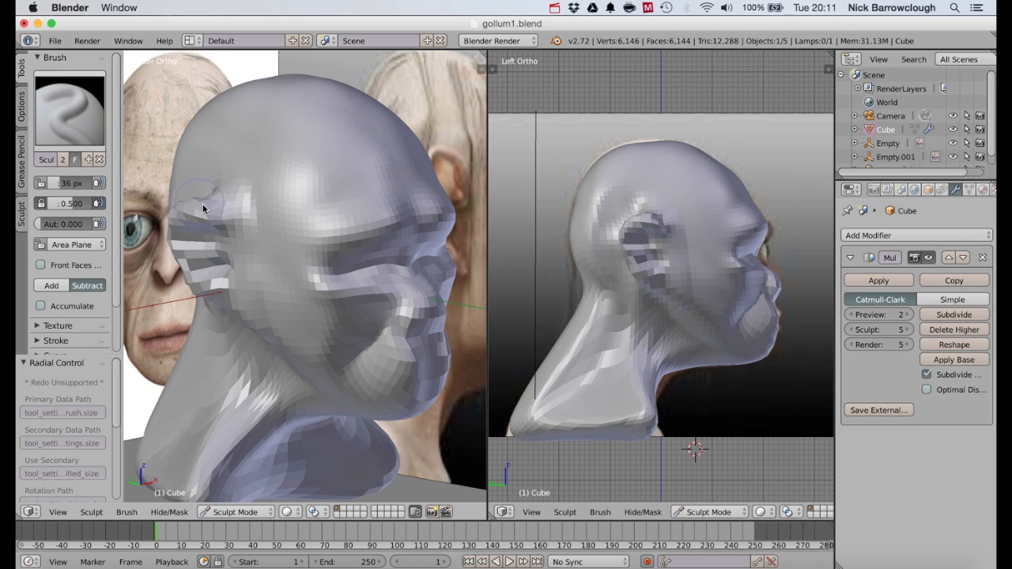
mouse_move(202, 209)
mouse_down()
mouse_move(221, 198)
mouse_move(230, 233)
mouse_up()
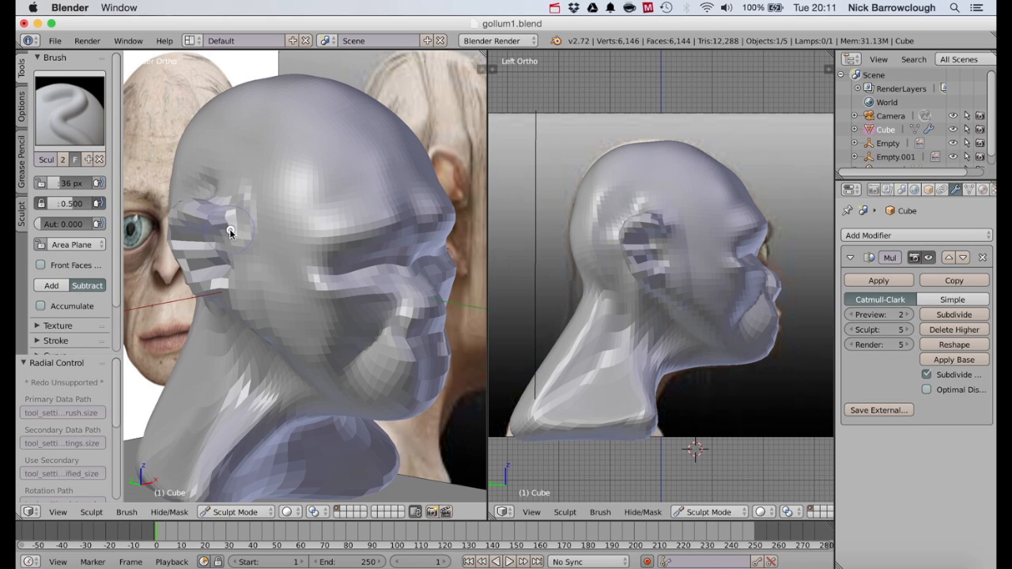
middle_drag(215, 203, 209, 274)
mouse_move(233, 285)
mouse_down()
mouse_move(213, 267)
mouse_move(240, 283)
mouse_up()
Switch back to the Clay brush, work the area above the ear, and build up the surface behind it in Add mode.
middle_drag(240, 283, 237, 278)
click(76, 148)
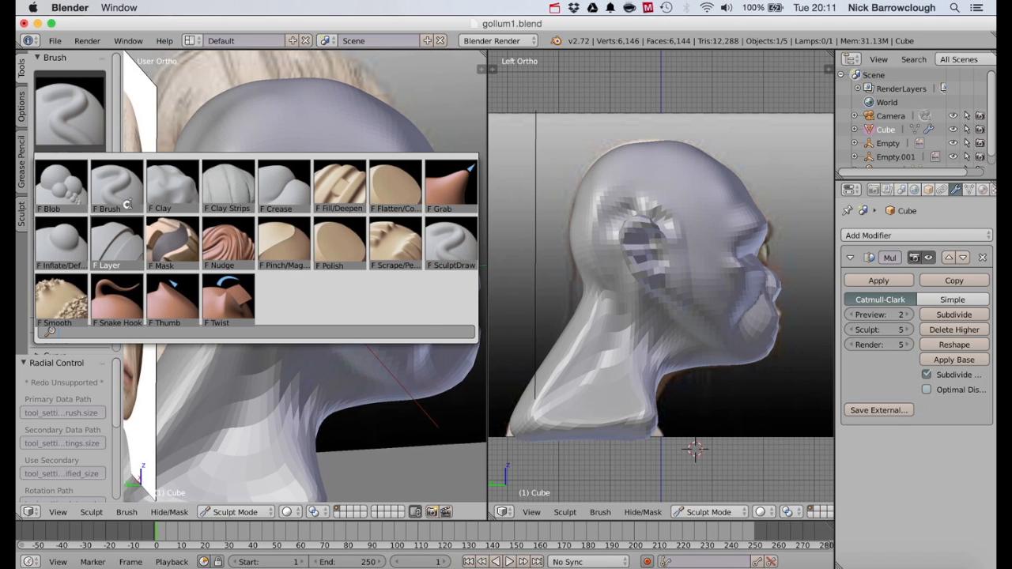
click(185, 199)
mouse_move(284, 198)
mouse_down()
mouse_move(267, 213)
mouse_move(281, 206)
mouse_move(271, 208)
mouse_move(277, 216)
mouse_up()
click(52, 334)
scroll(262, 226, left, 10)
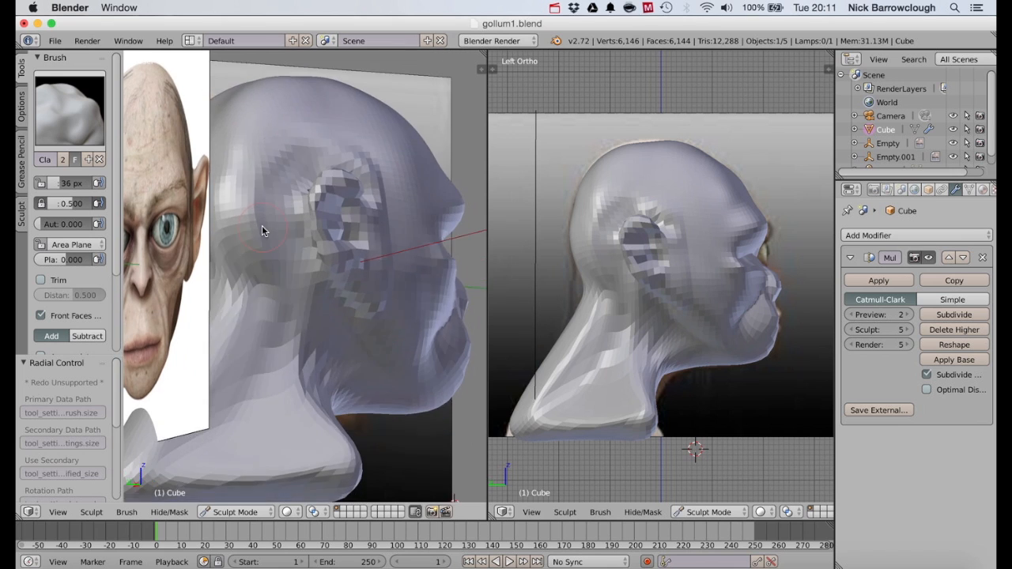
mouse_move(322, 182)
mouse_down()
mouse_move(342, 171)
mouse_move(338, 180)
mouse_up()
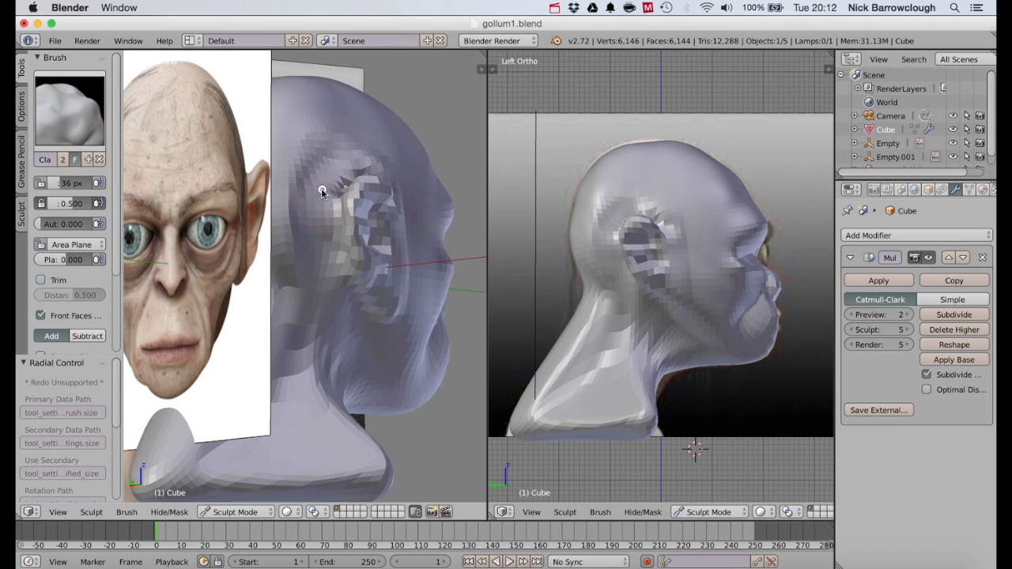
drag(308, 176, 339, 166)
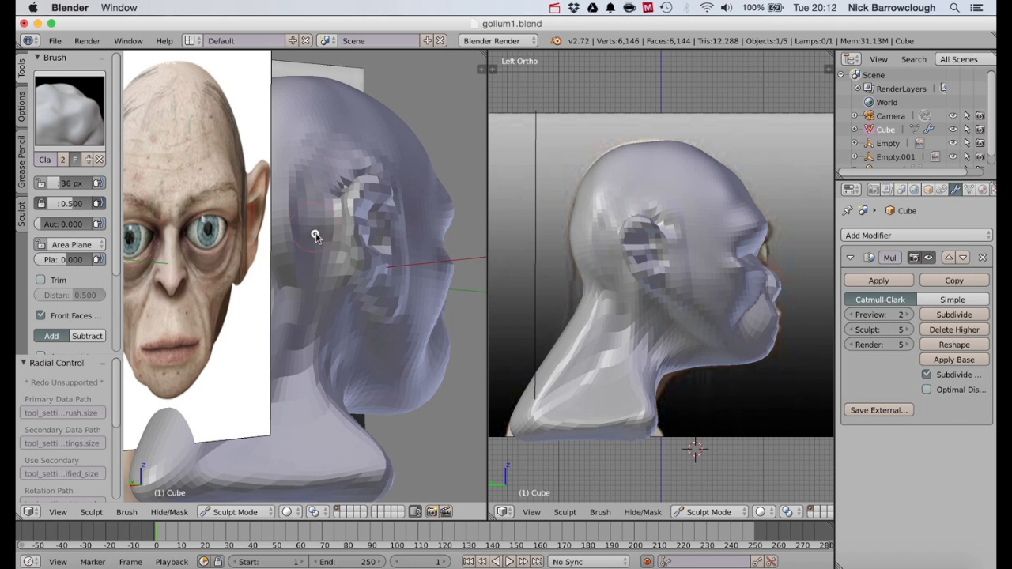
drag(315, 236, 346, 280)
Add clay to the side of the head just above and behind the ear.
scroll(346, 281, right, 15)
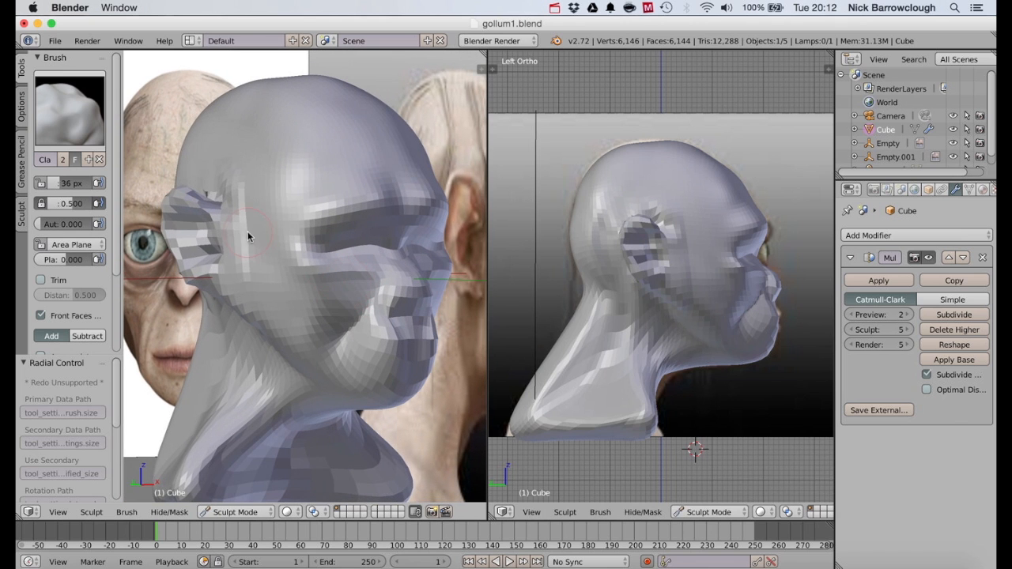
scroll(198, 151, up, 10)
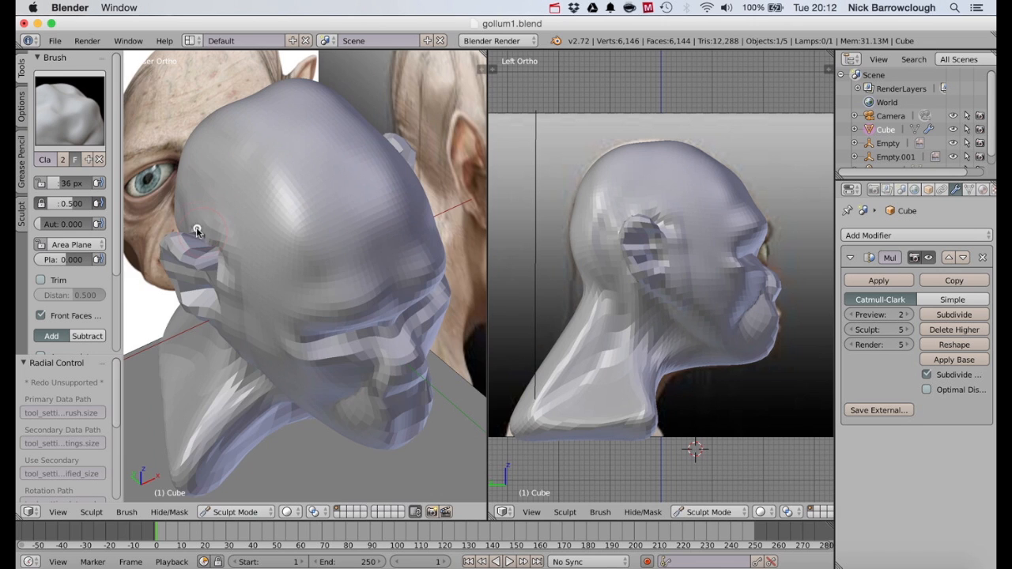
scroll(197, 230, down, 10)
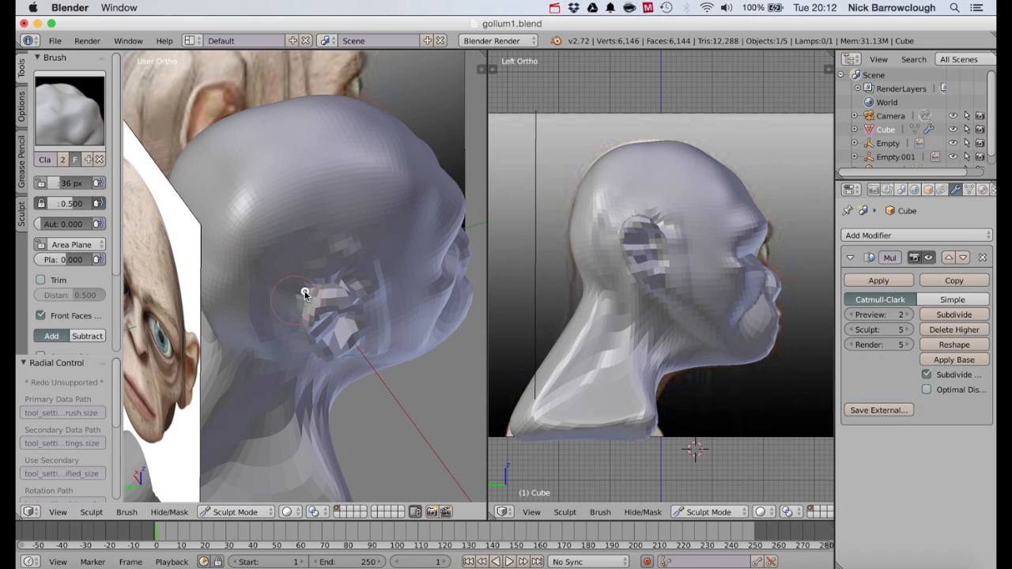
mouse_move(331, 274)
mouse_down()
mouse_move(294, 263)
mouse_move(284, 287)
mouse_up()
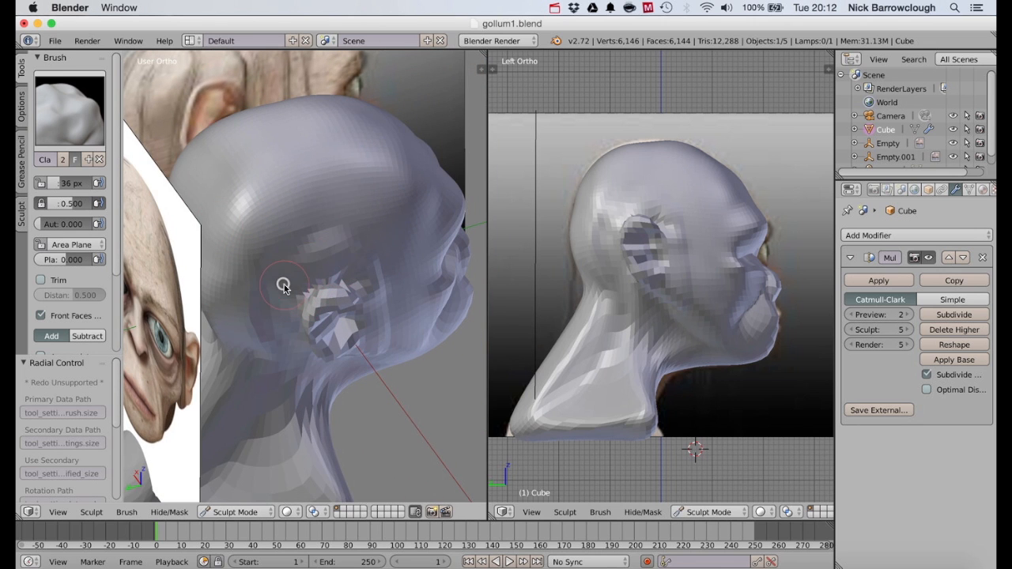
Set the Clay brush to Subtract and carve the junction between the ear's upper front edge and the temple.
scroll(285, 290, right, 10)
scroll(283, 289, down, 10)
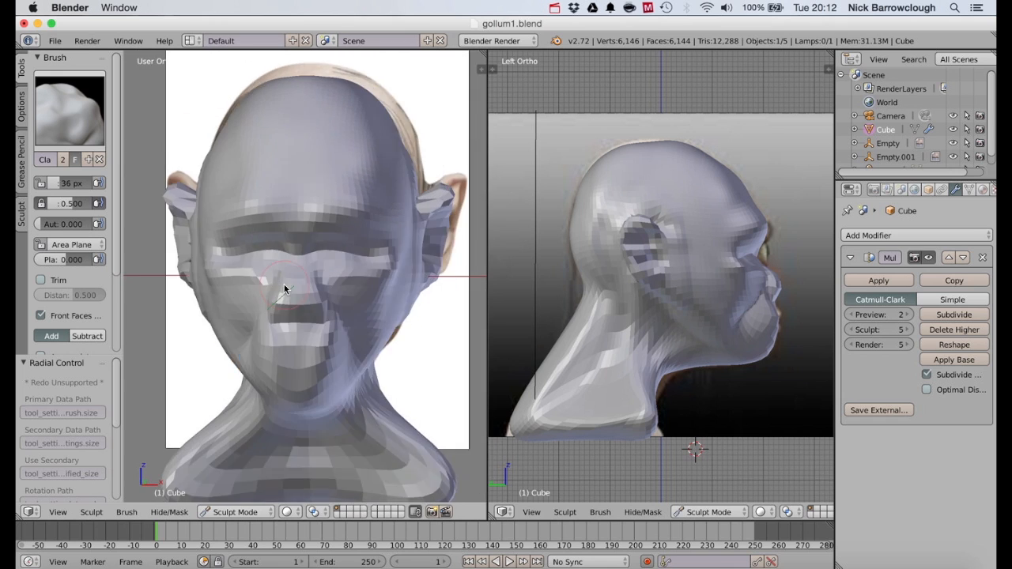
scroll(200, 258, down, 2)
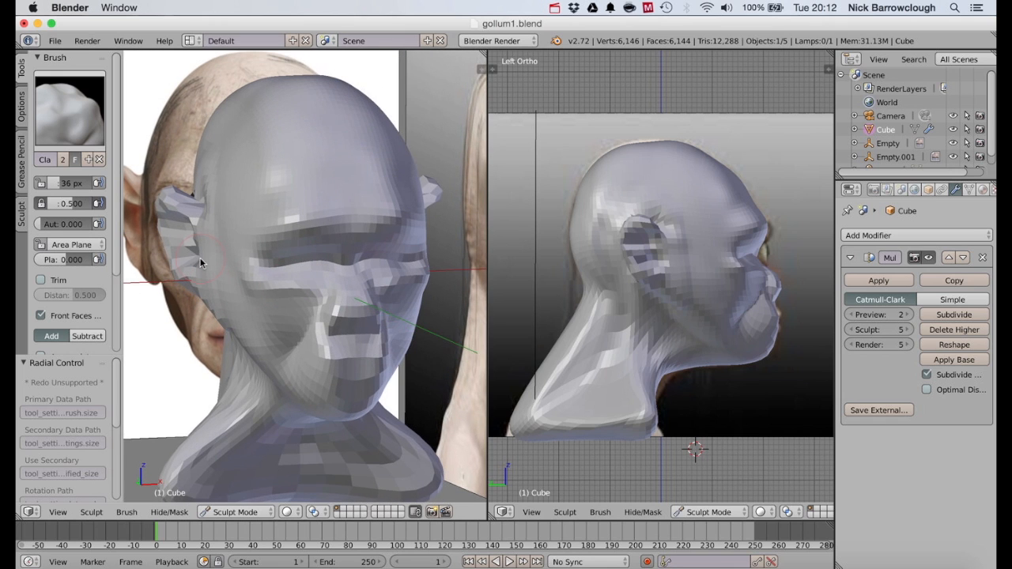
click(85, 336)
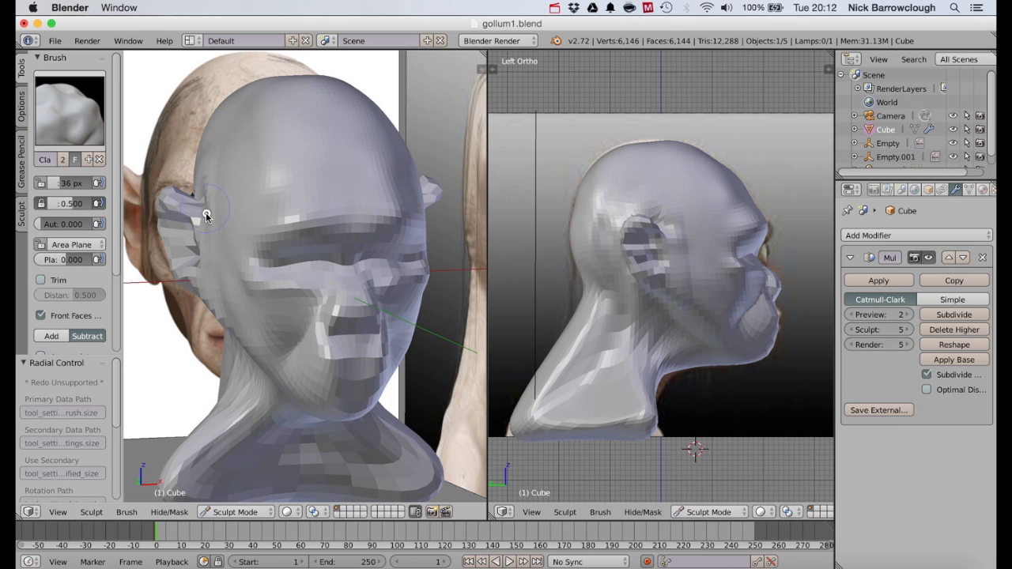
drag(205, 216, 200, 193)
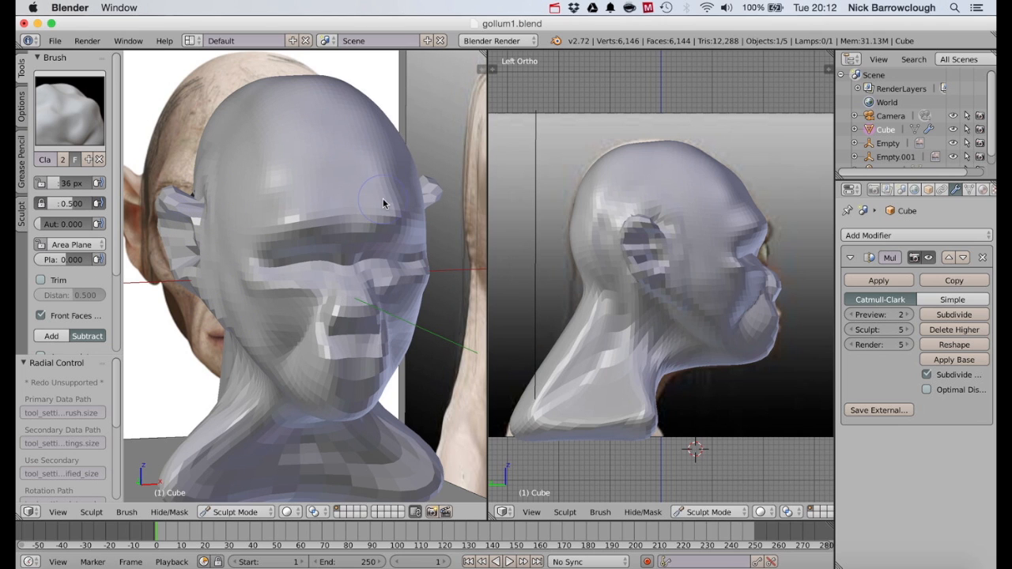
Examine the head and ears from the front and at an angle against the reference images.
scroll(383, 203, right, 5)
scroll(383, 204, left, 2)
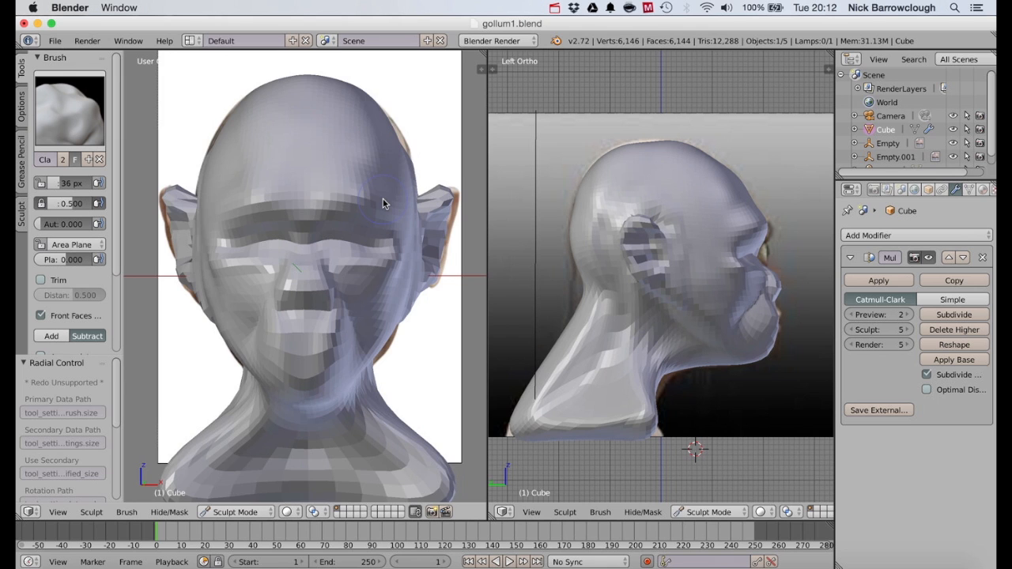
scroll(383, 203, down, 2)
scroll(383, 204, left, 5)
scroll(383, 204, right, 6)
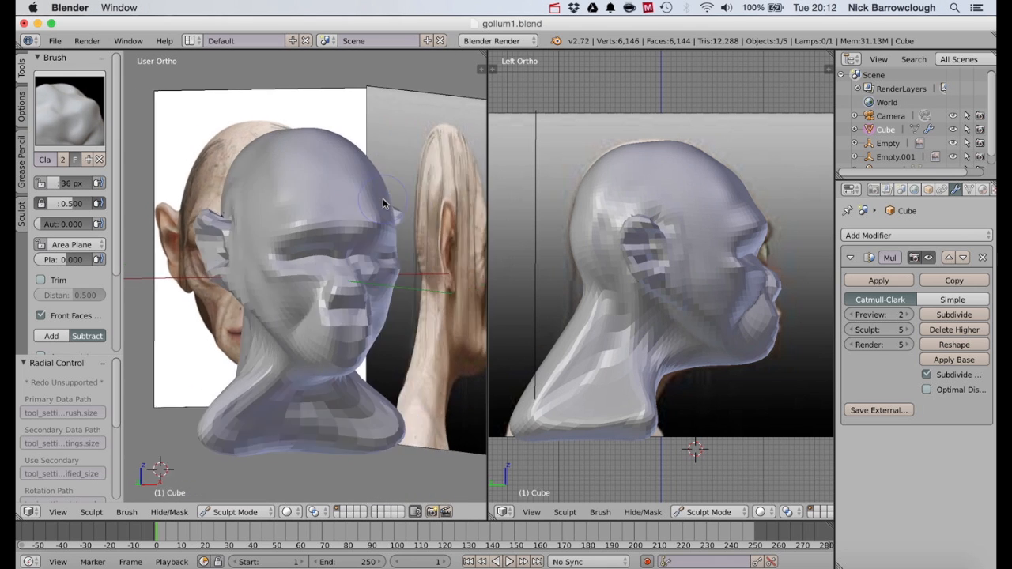
scroll(383, 203, left, 2)
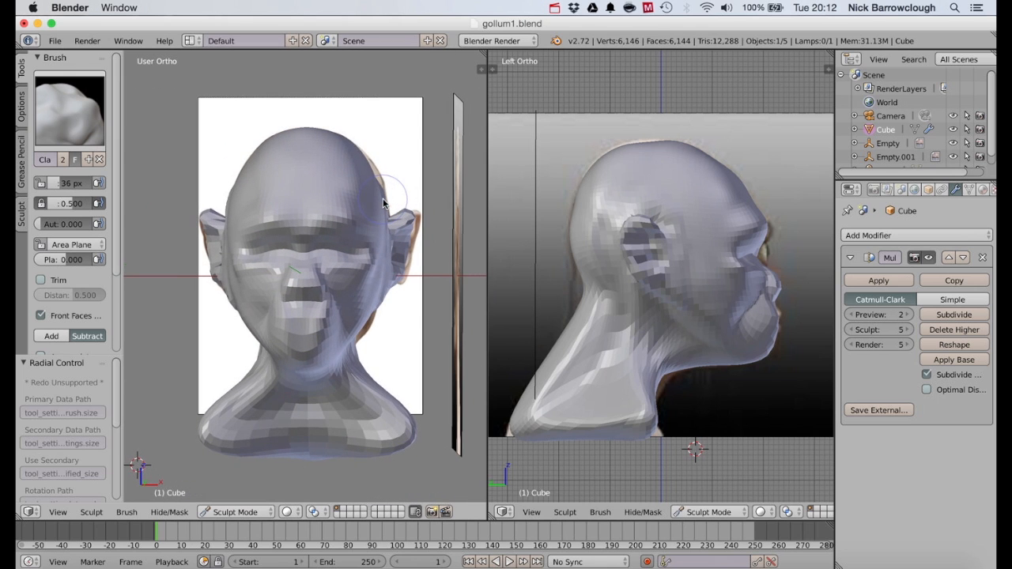
scroll(384, 204, left, 2)
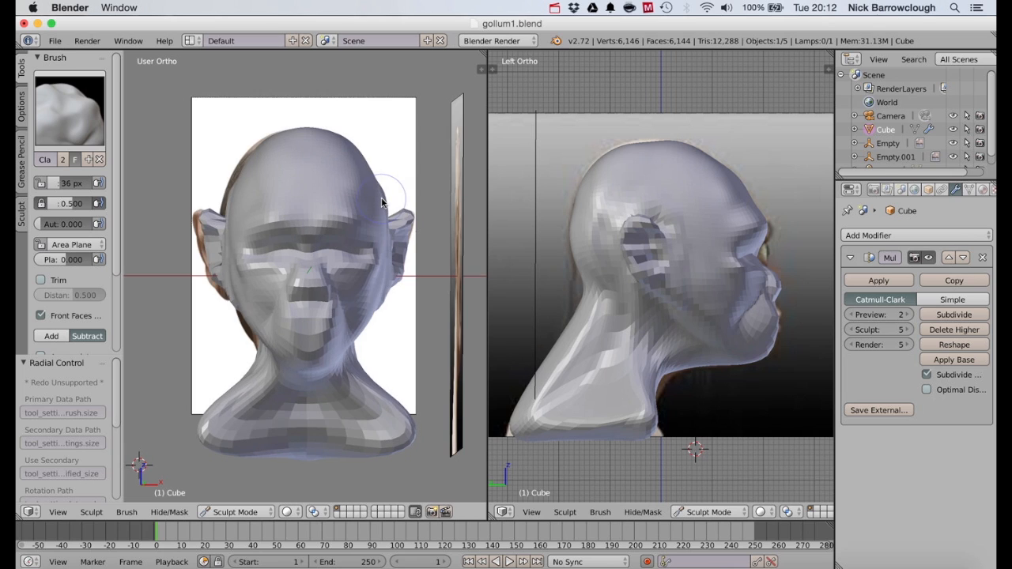
Look over the available sculpting brushes and check the overall head shape in profile and three-quarter views.
click(77, 114)
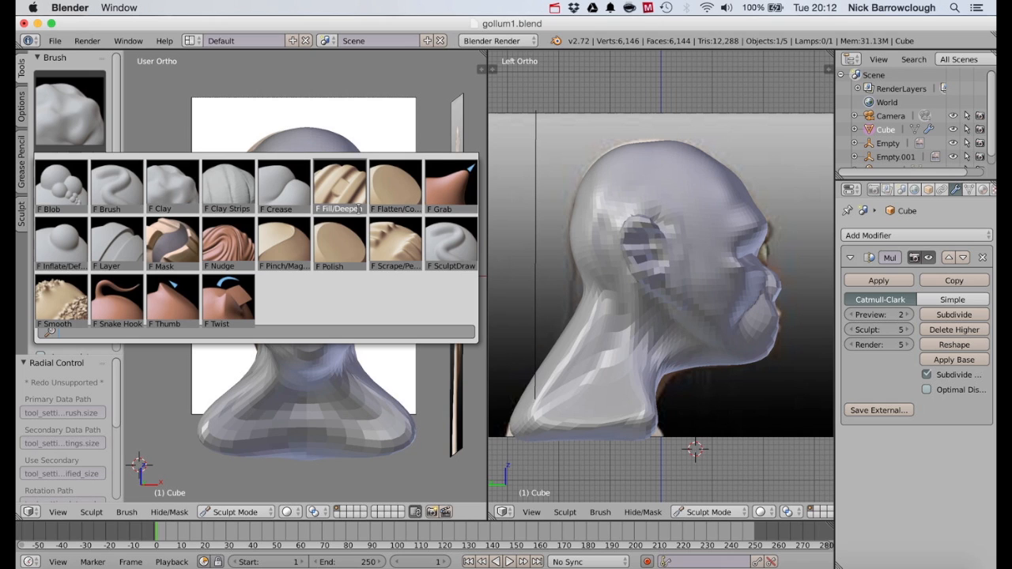
click(68, 130)
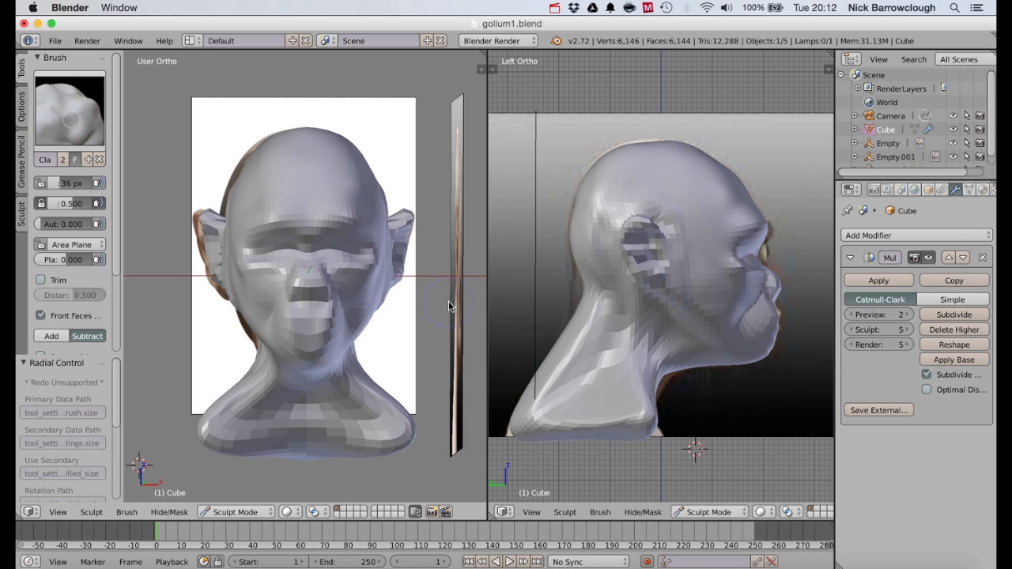
scroll(336, 316, right, 5)
scroll(336, 317, left, 8)
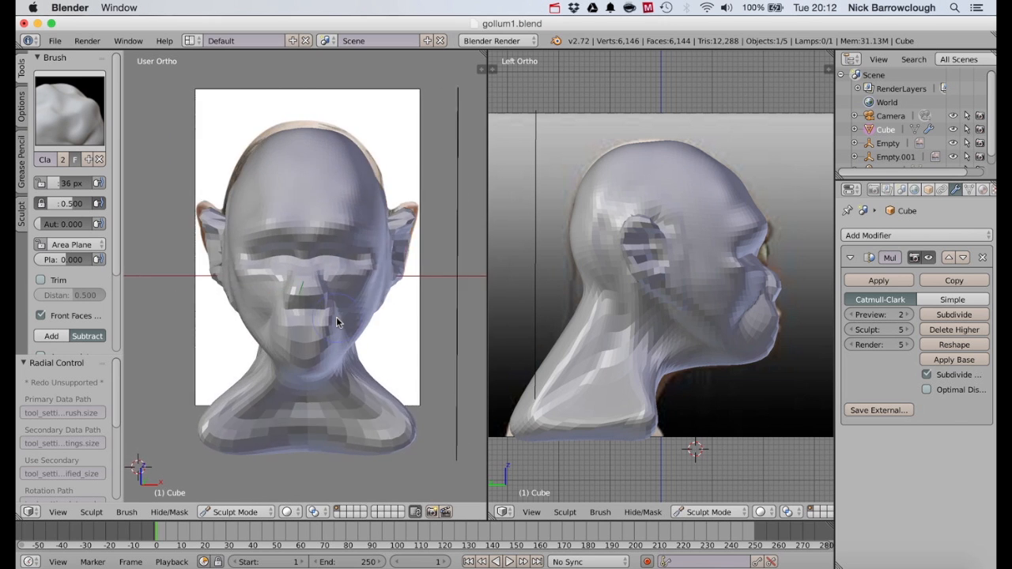
scroll(336, 316, left, 10)
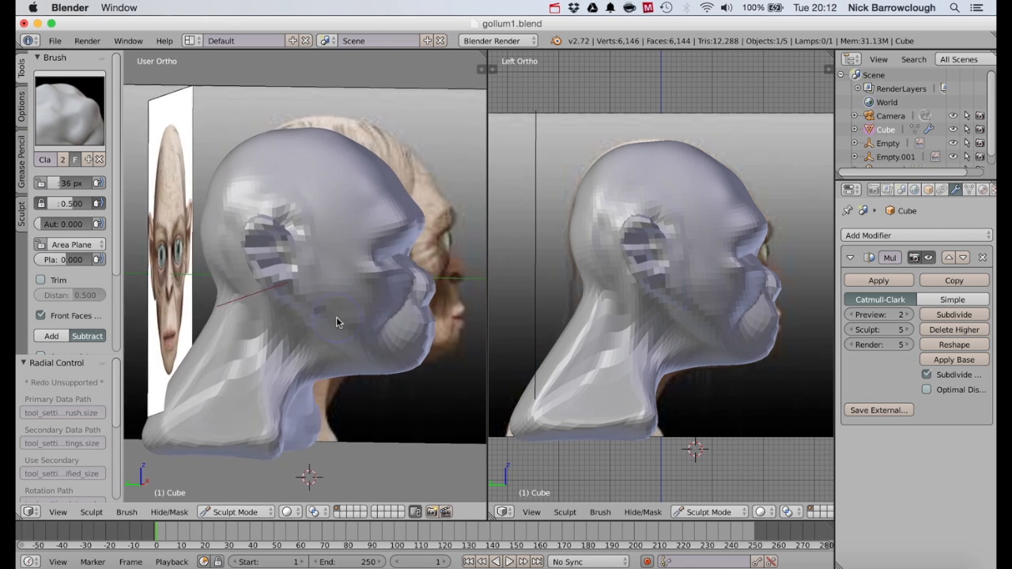
scroll(336, 316, right, 6)
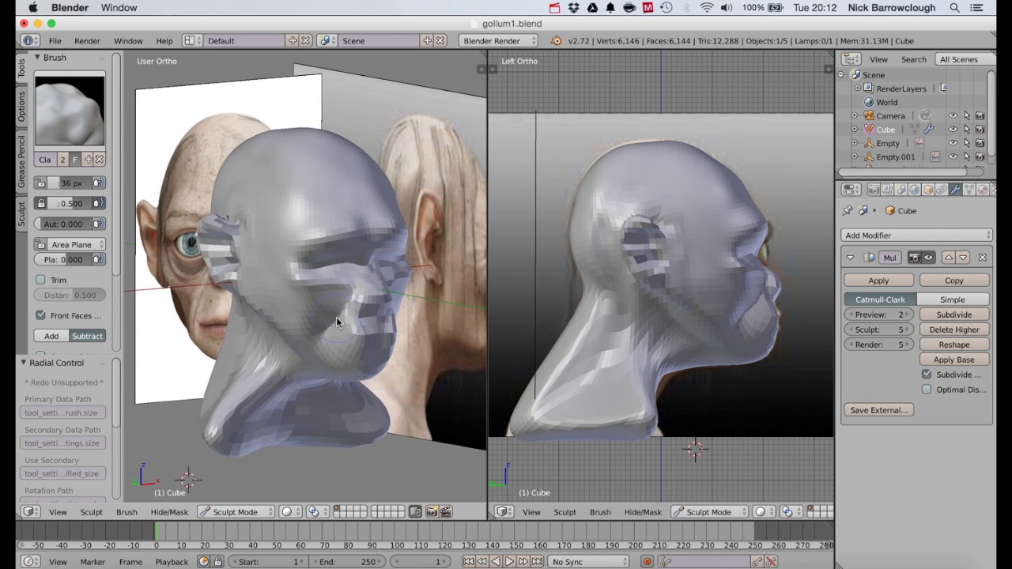
scroll(336, 316, right, 6)
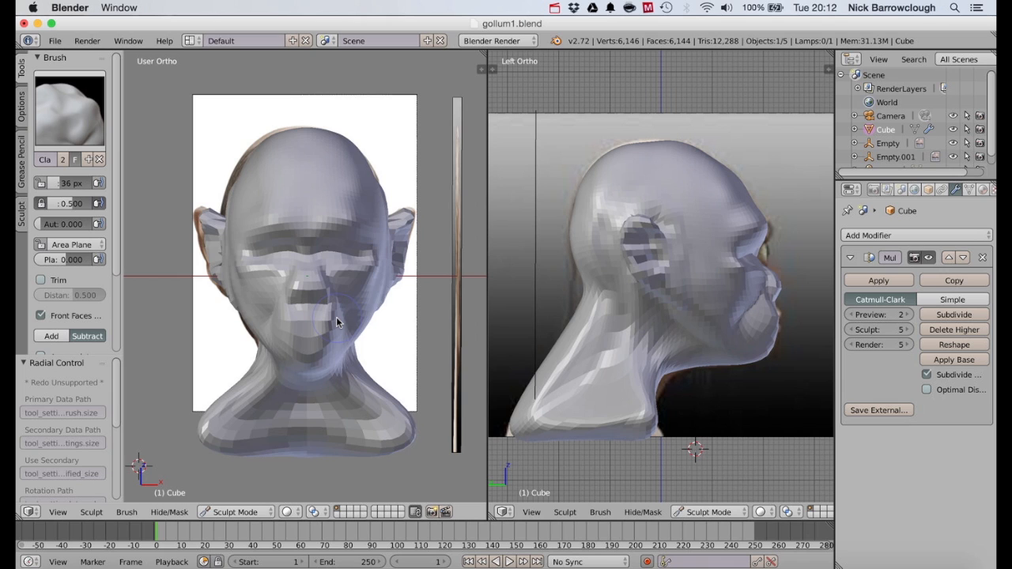
scroll(336, 316, right, 2)
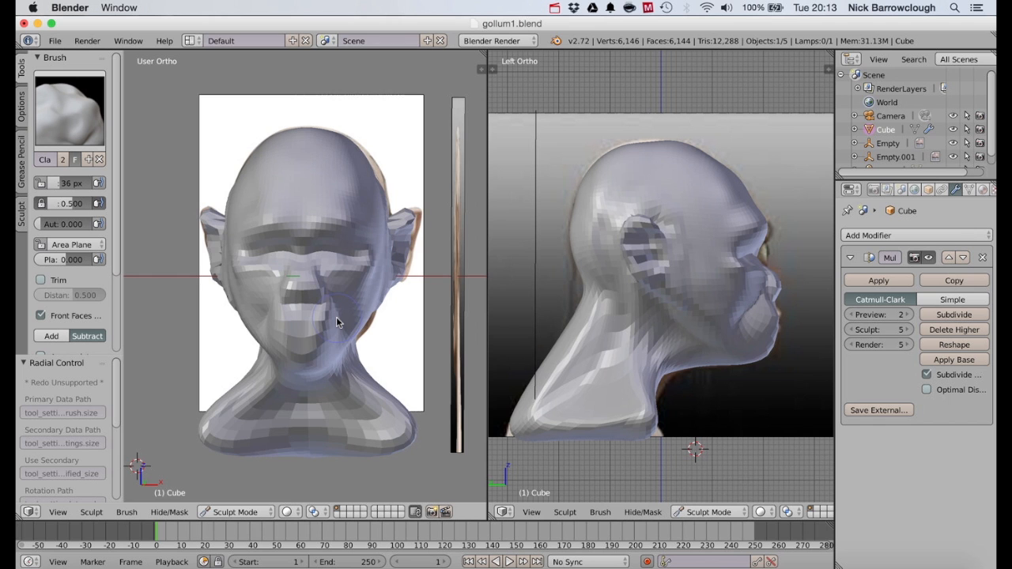
scroll(336, 316, right, 6)
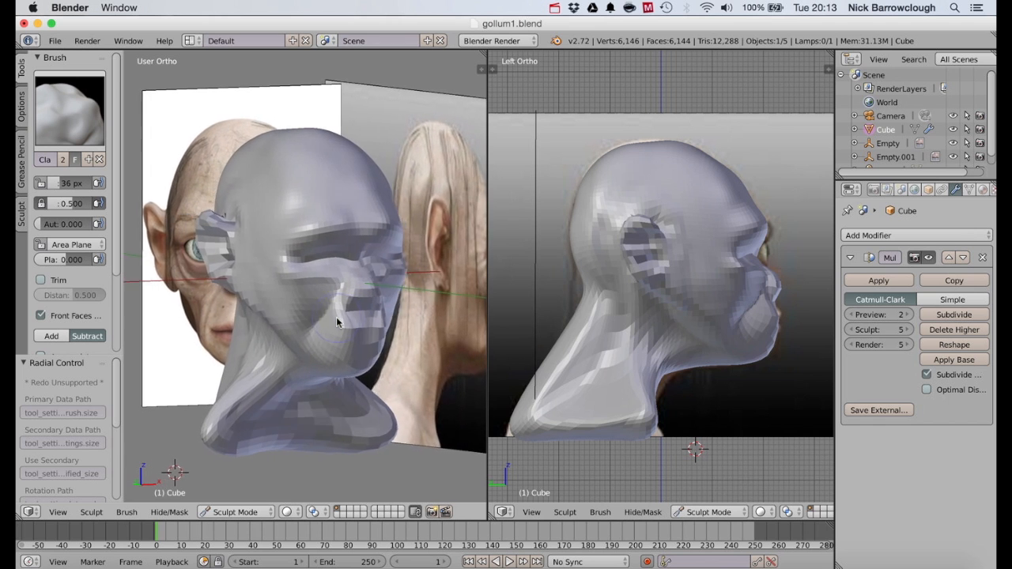
scroll(336, 317, right, 4)
scroll(387, 298, right, 5)
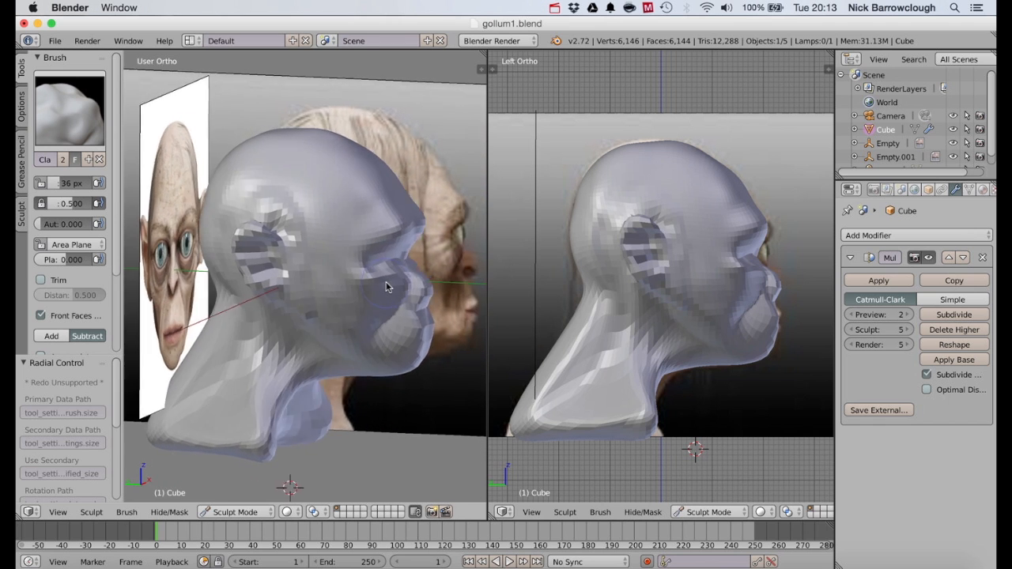
Switch from the Clay brush to the Grab brush and enlarge its size to 48 px.
scroll(387, 287, left, 15)
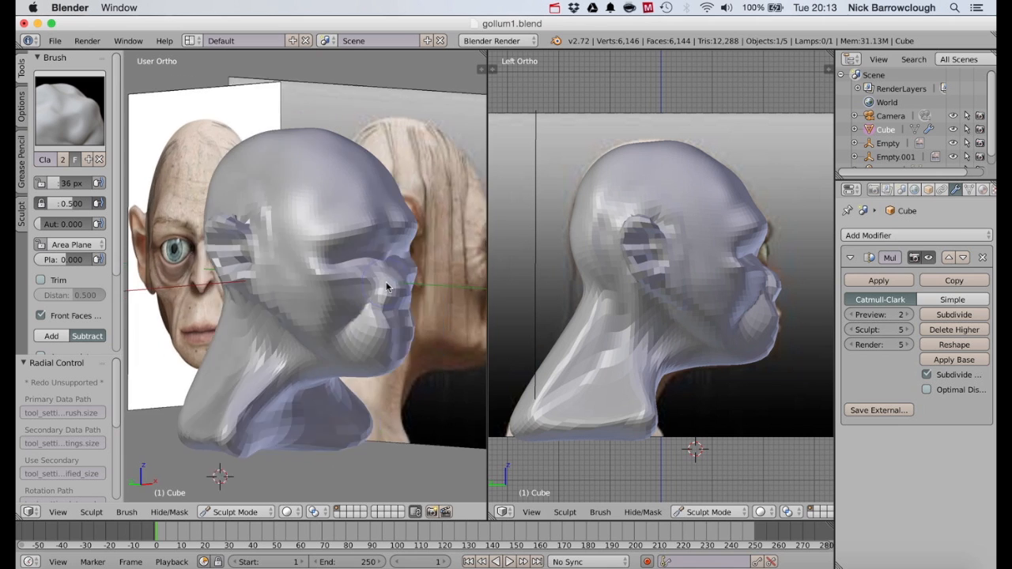
scroll(387, 287, left, 2)
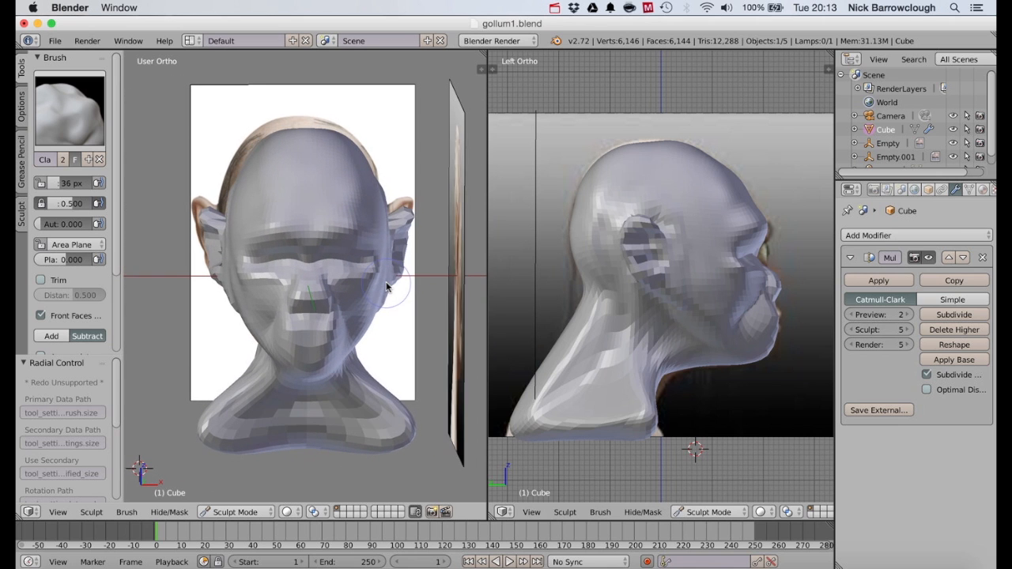
scroll(316, 261, up, 4)
scroll(290, 261, right, 15)
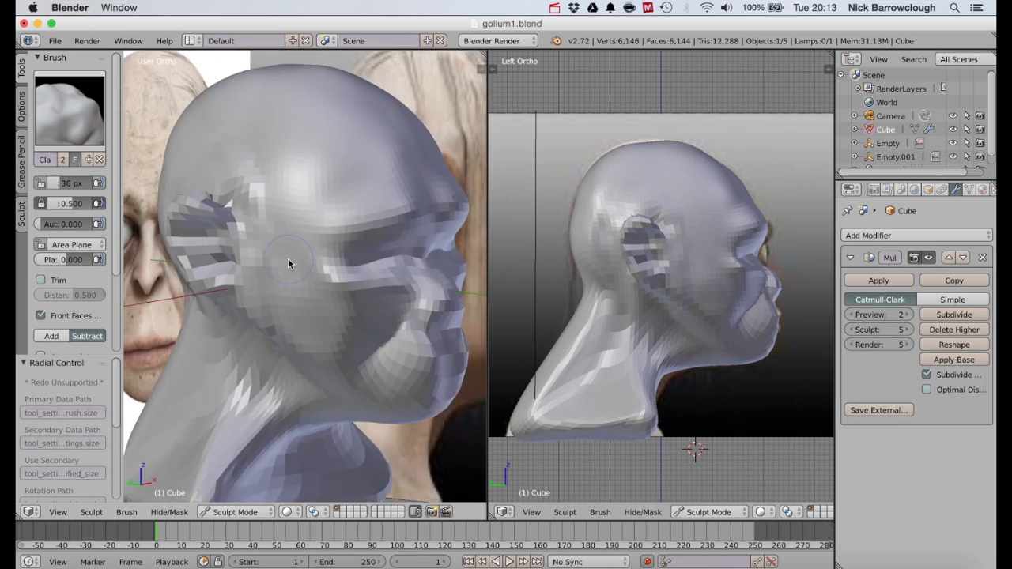
click(70, 111)
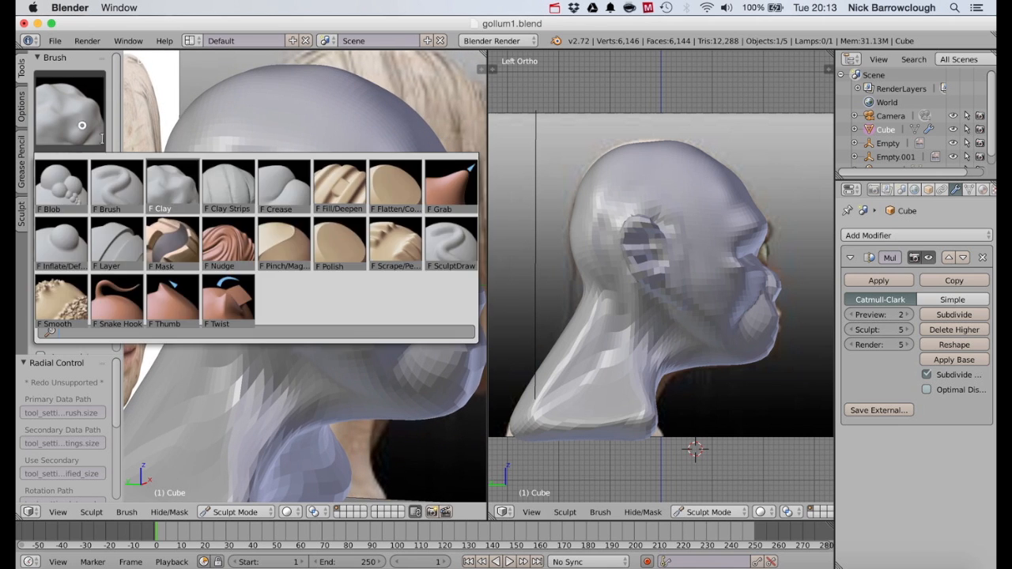
click(450, 188)
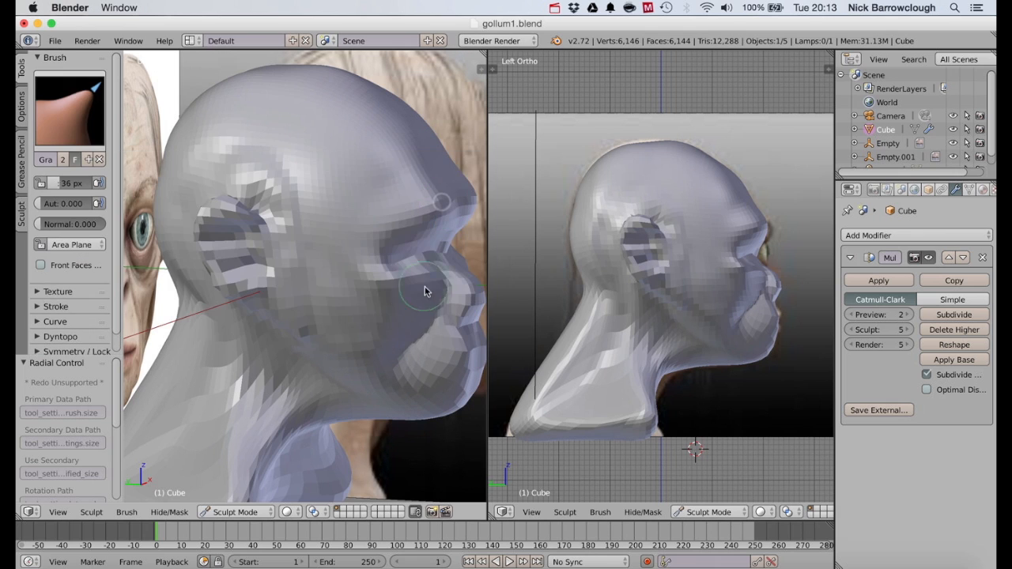
key(f)
click(383, 335)
click(70, 109)
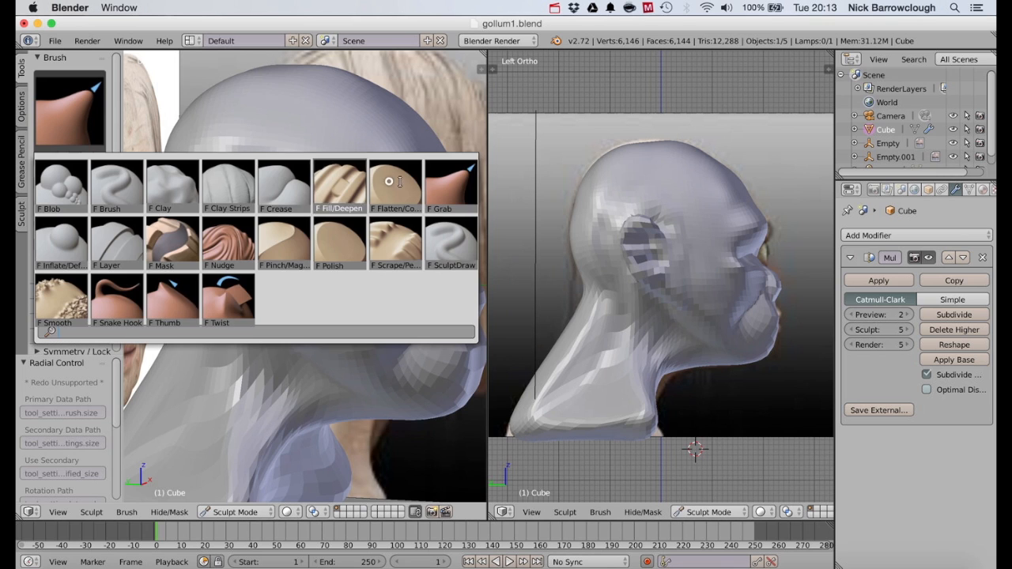
click(451, 186)
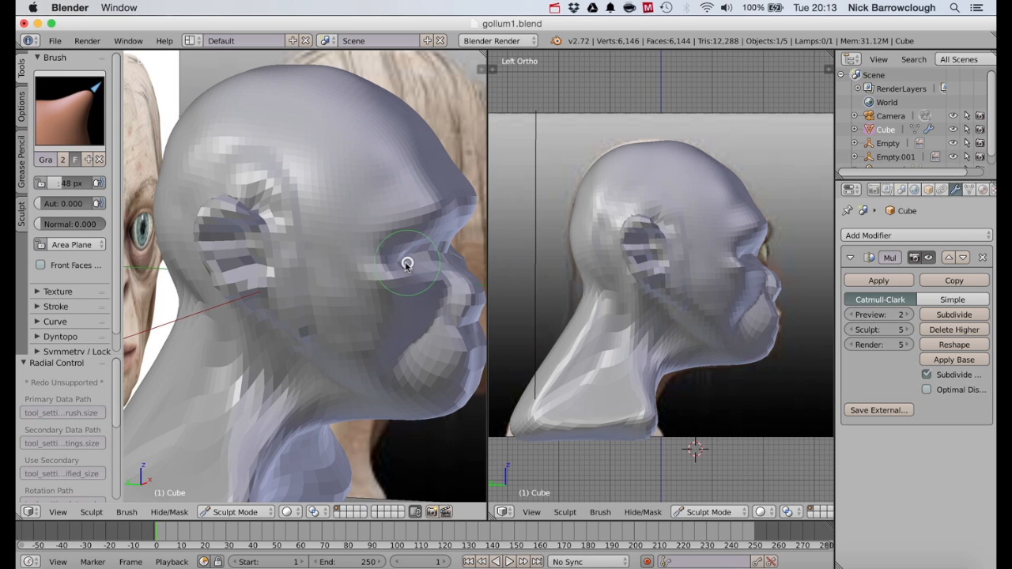
Reshape the nose bridge and the inner corners of the eye areas with the Grab brush.
mouse_move(395, 261)
mouse_down()
mouse_move(375, 260)
mouse_move(413, 254)
mouse_up()
scroll(413, 255, right, 10)
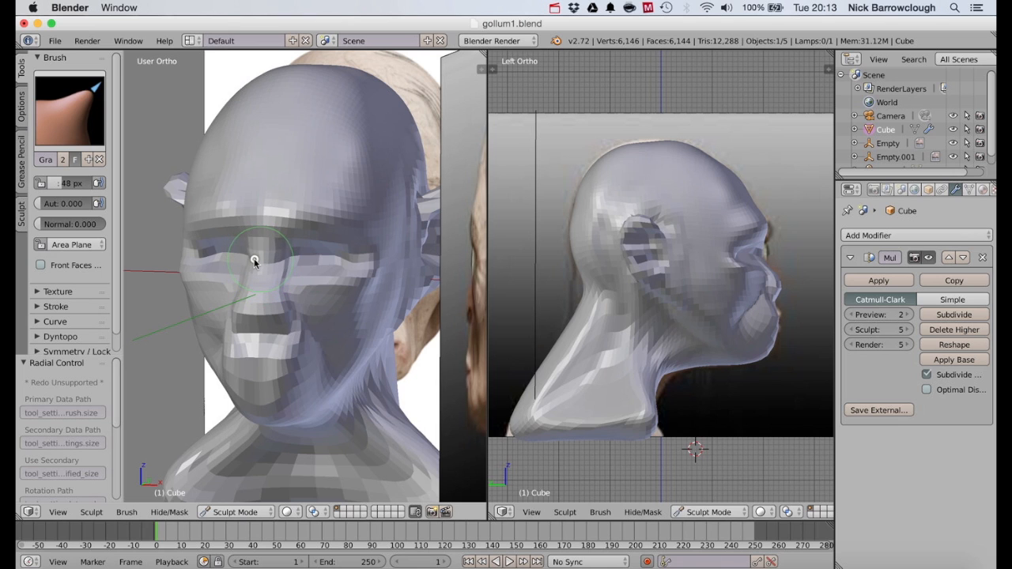
scroll(264, 253, right, 10)
drag(262, 252, 276, 253)
scroll(285, 259, left, 8)
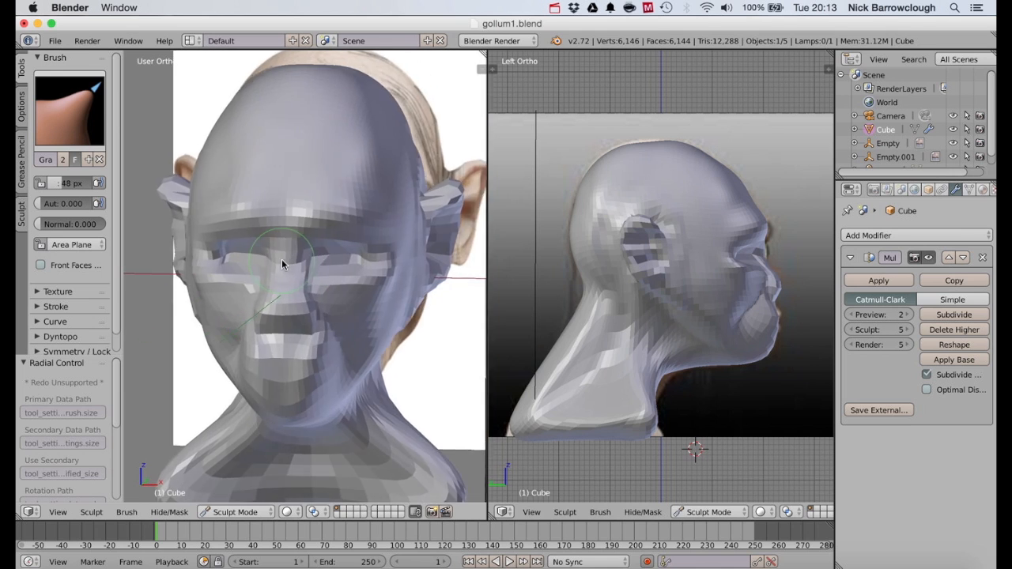
scroll(283, 265, right, 8)
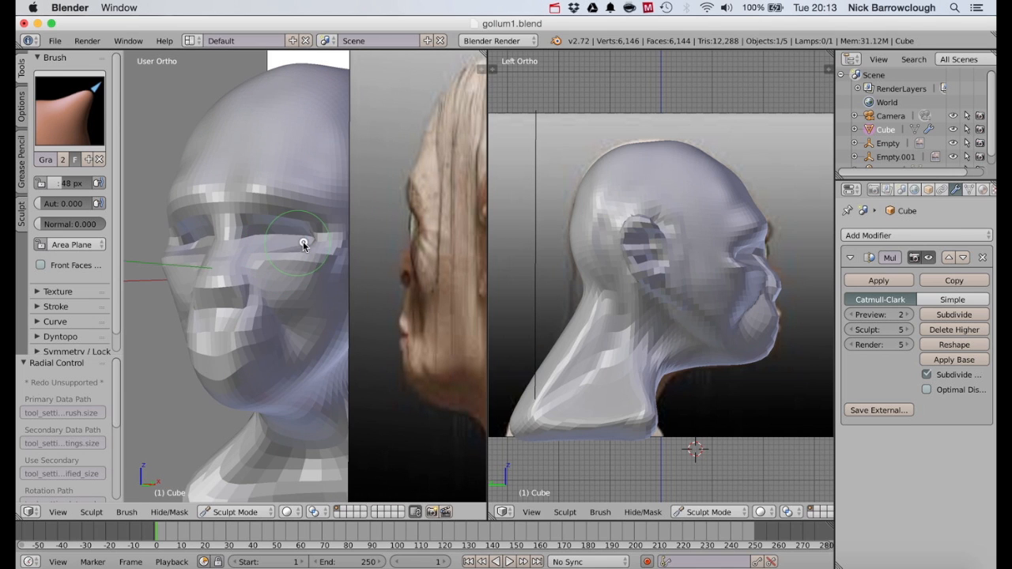
Grab and pull the surface around the eyes to form the eye sockets, shaping their lower rims beside the nose and cheeks.
mouse_move(304, 244)
mouse_down()
mouse_move(320, 239)
mouse_move(276, 230)
mouse_up()
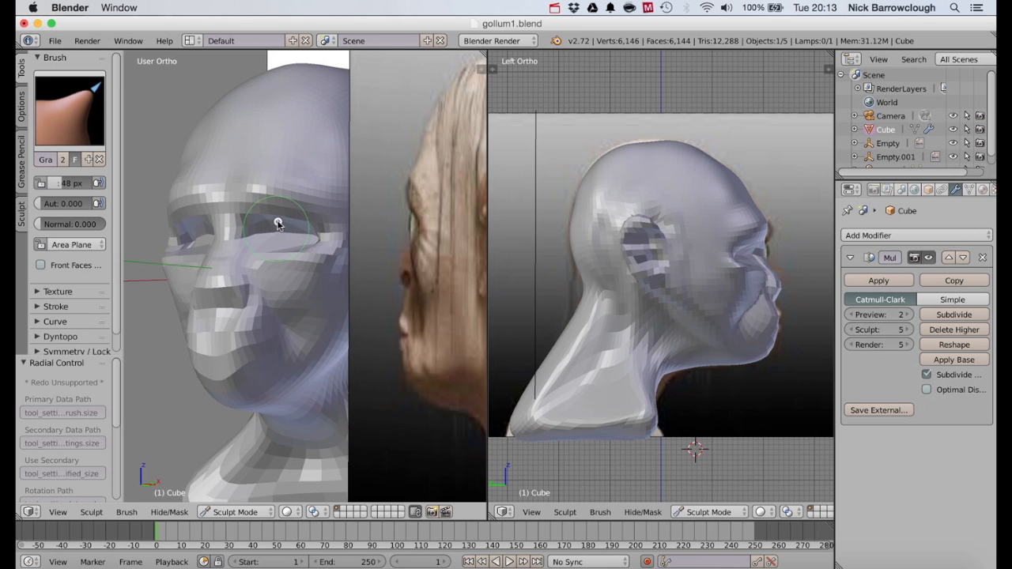
scroll(310, 226, left, 8)
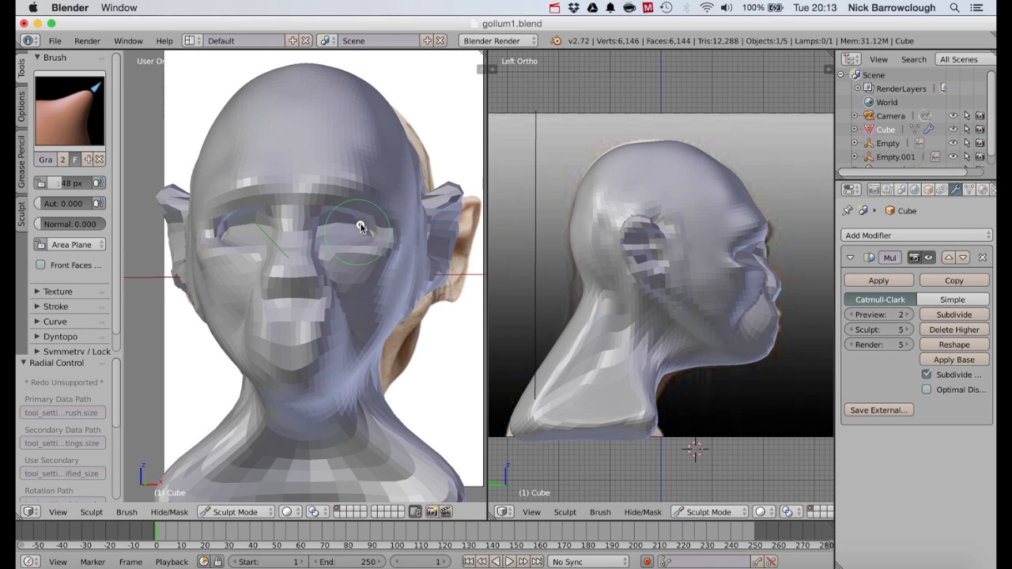
drag(360, 227, 354, 218)
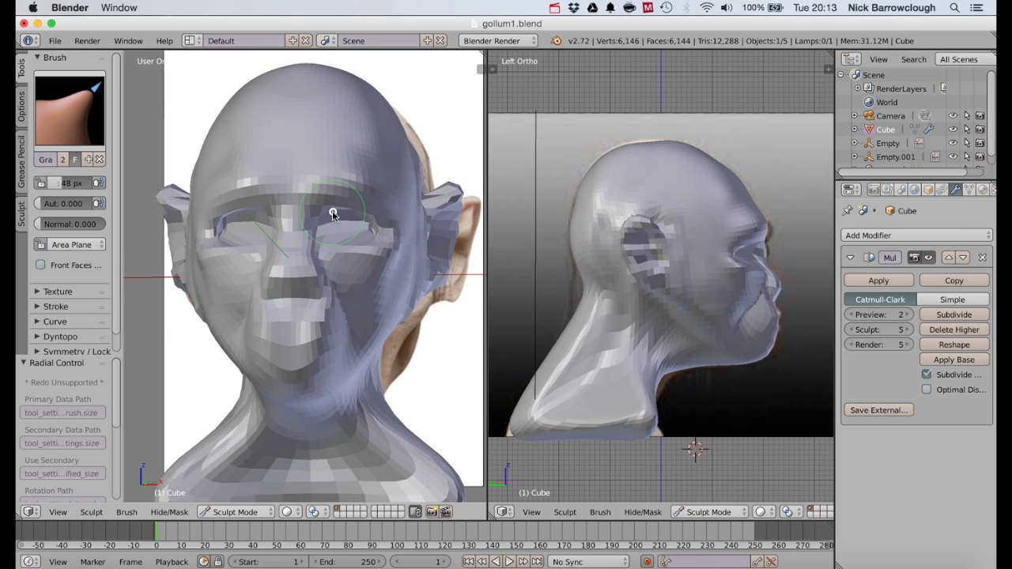
scroll(332, 209, down, 5)
drag(355, 294, 342, 305)
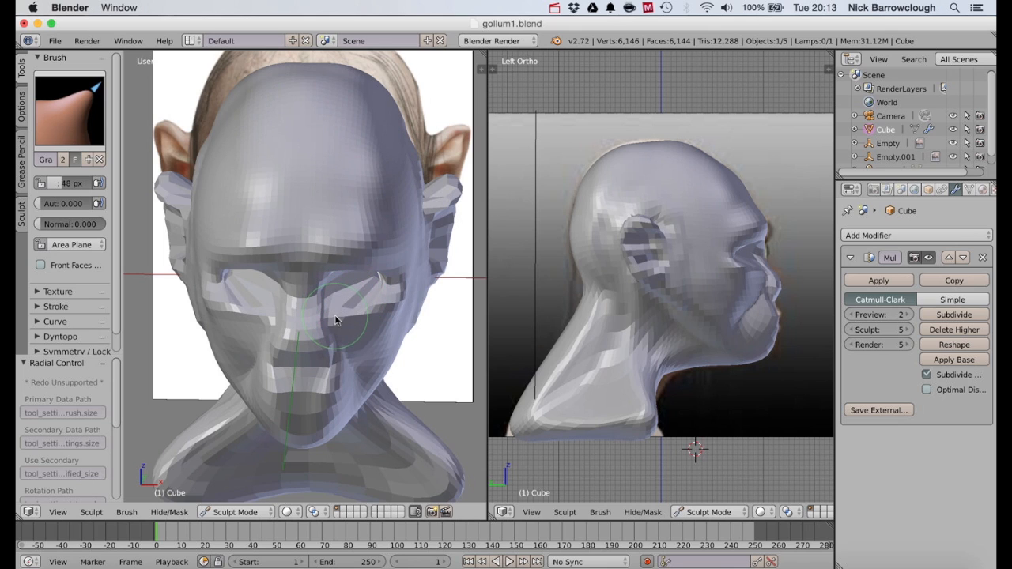
drag(356, 320, 383, 311)
Check the eye sockets from several angles, return the head to Object Mode and set its Multiresolution preview level to 5.
scroll(383, 310, right, 10)
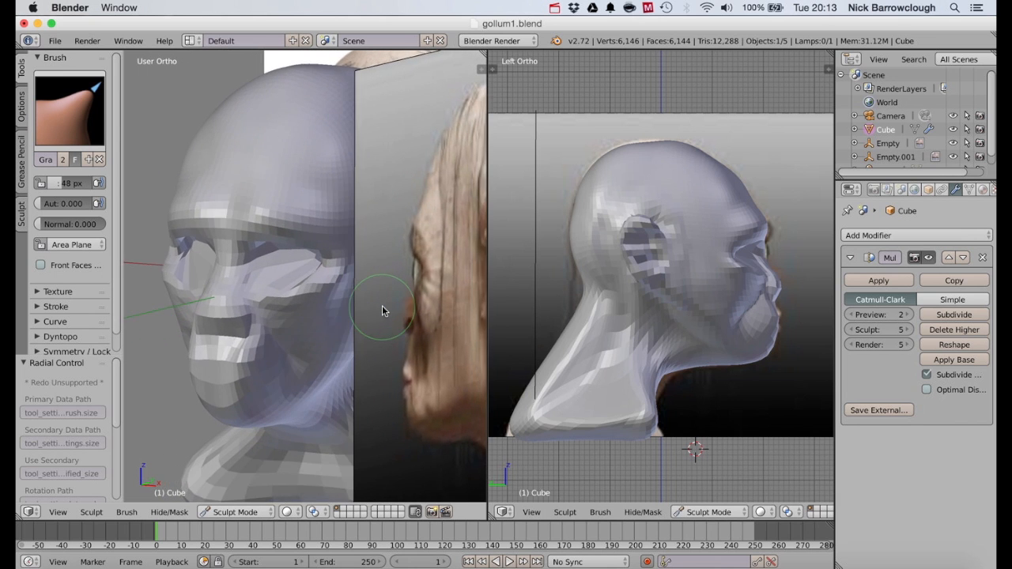
mouse_move(383, 310)
mouse_down()
mouse_move(430, 276)
mouse_move(420, 267)
mouse_move(455, 285)
mouse_move(464, 276)
mouse_move(454, 283)
mouse_up()
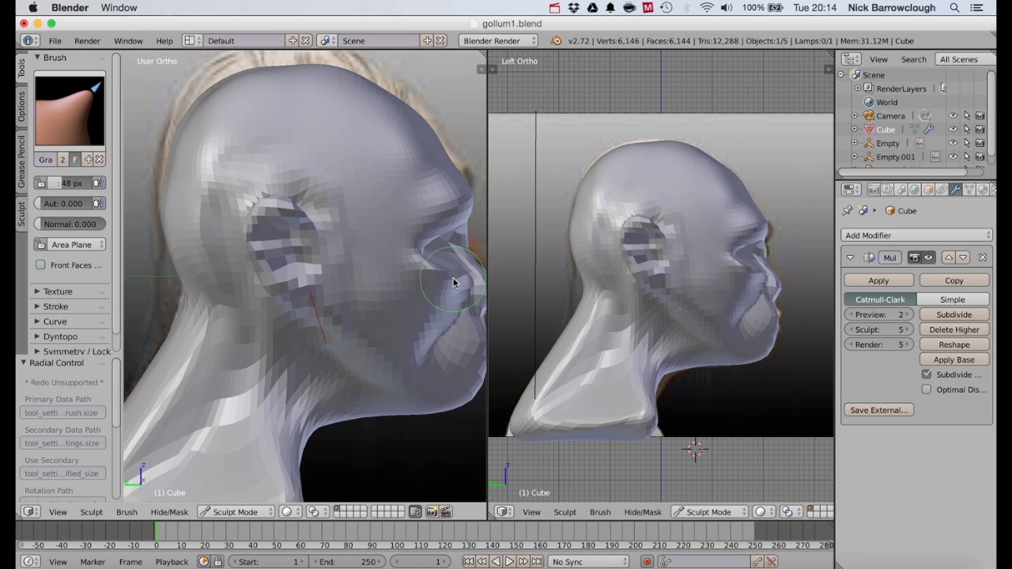
key(ctrl+KP_3)
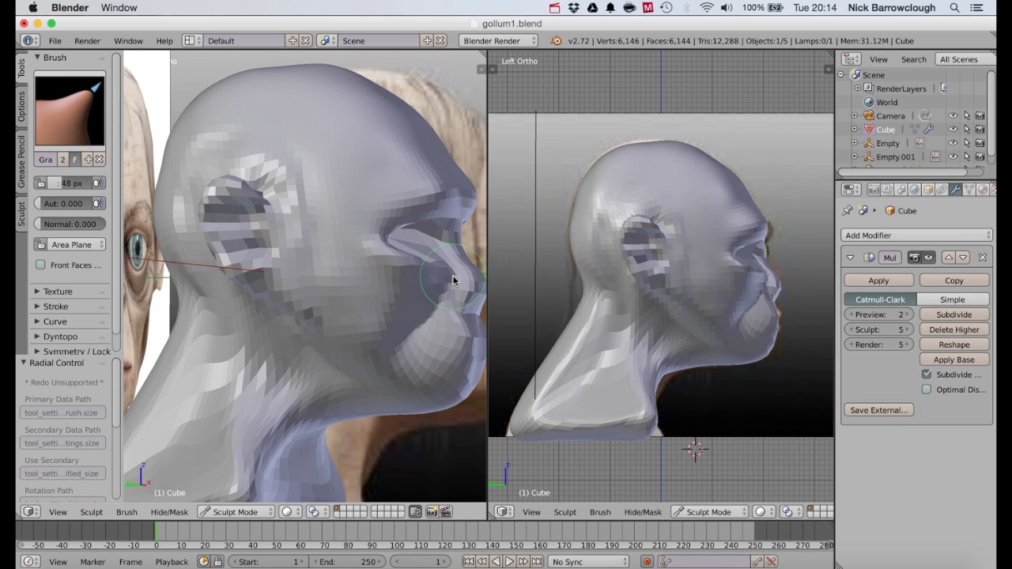
key(KP_1)
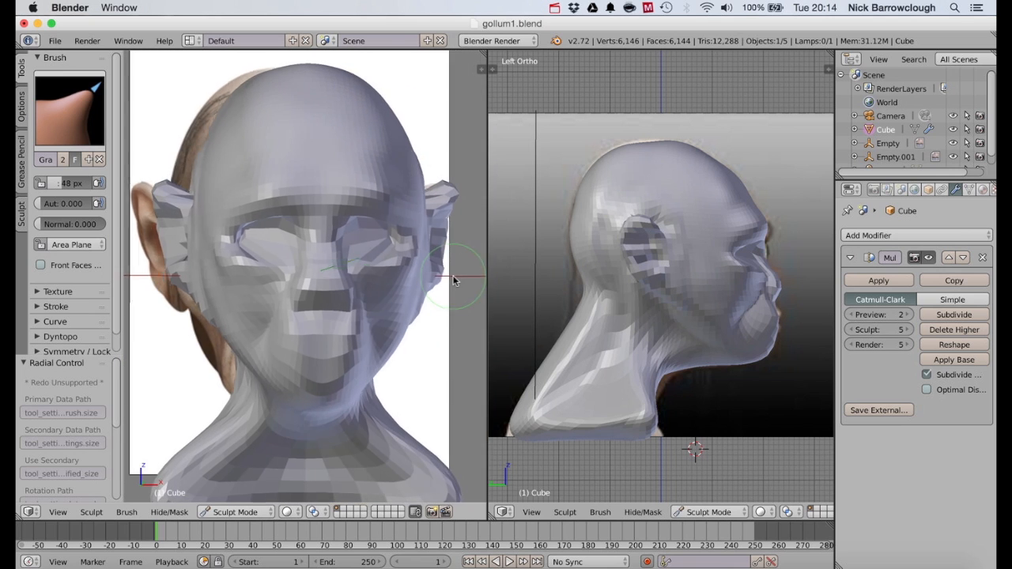
middle_drag(338, 271, 348, 276)
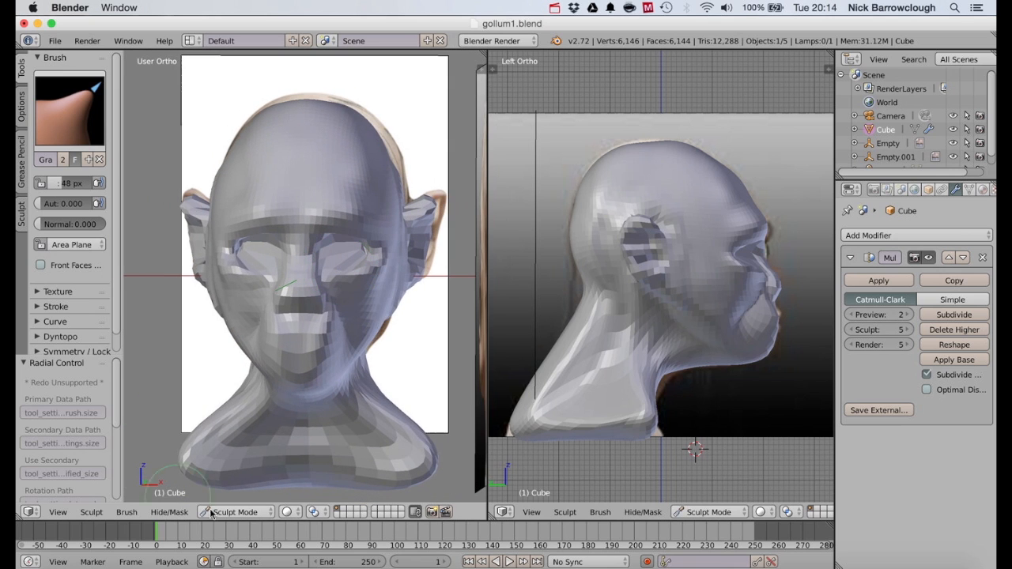
click(234, 513)
click(231, 496)
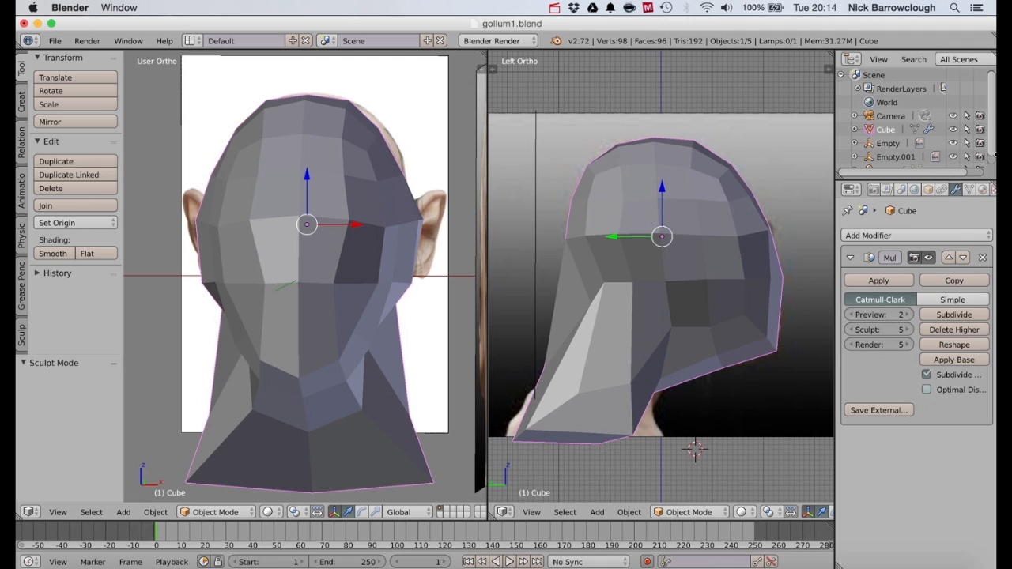
click(910, 315)
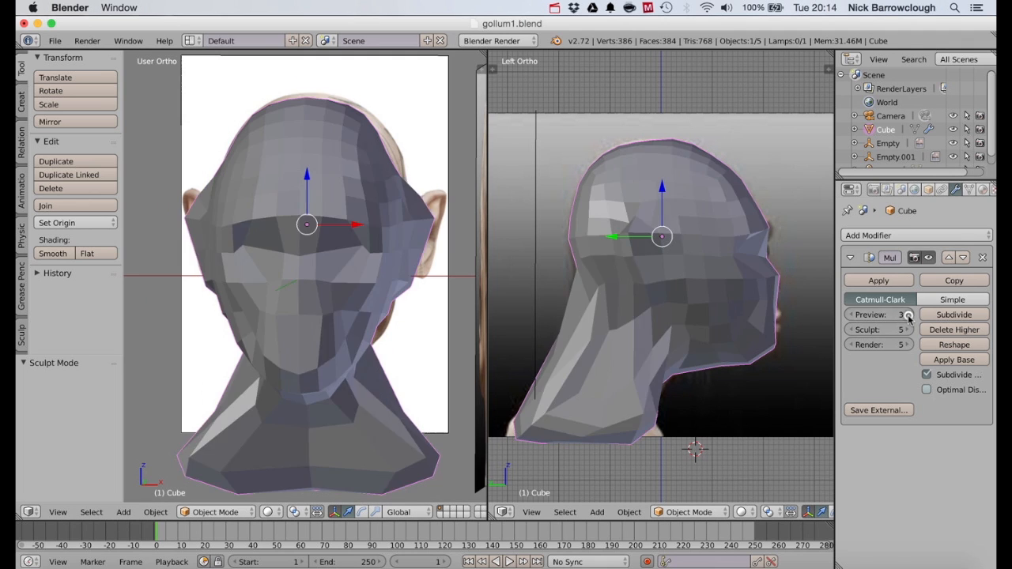
Add a UV sphere for an eyeball and raise it about 3.9 units along Z to eye height.
click(22, 101)
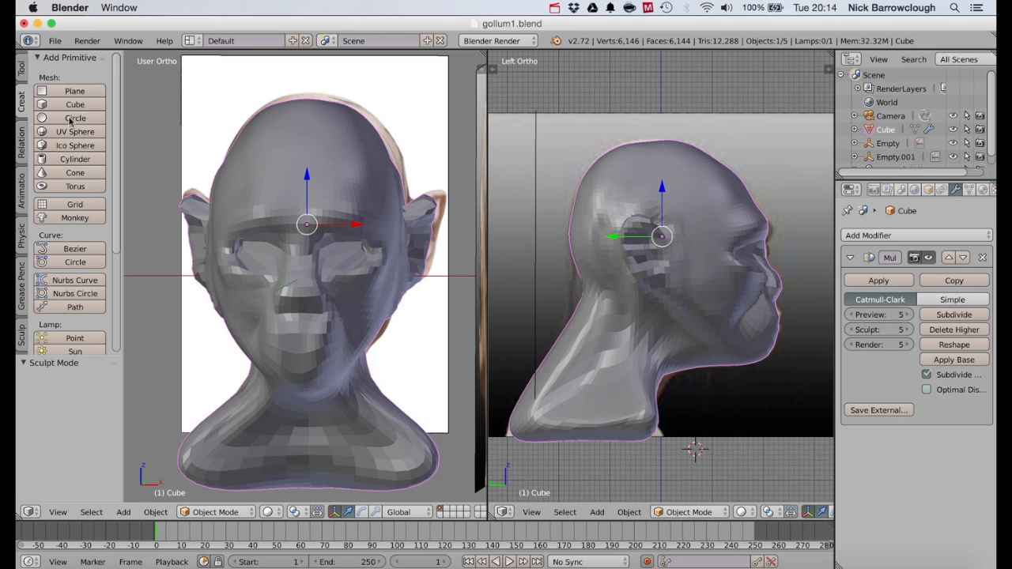
click(75, 132)
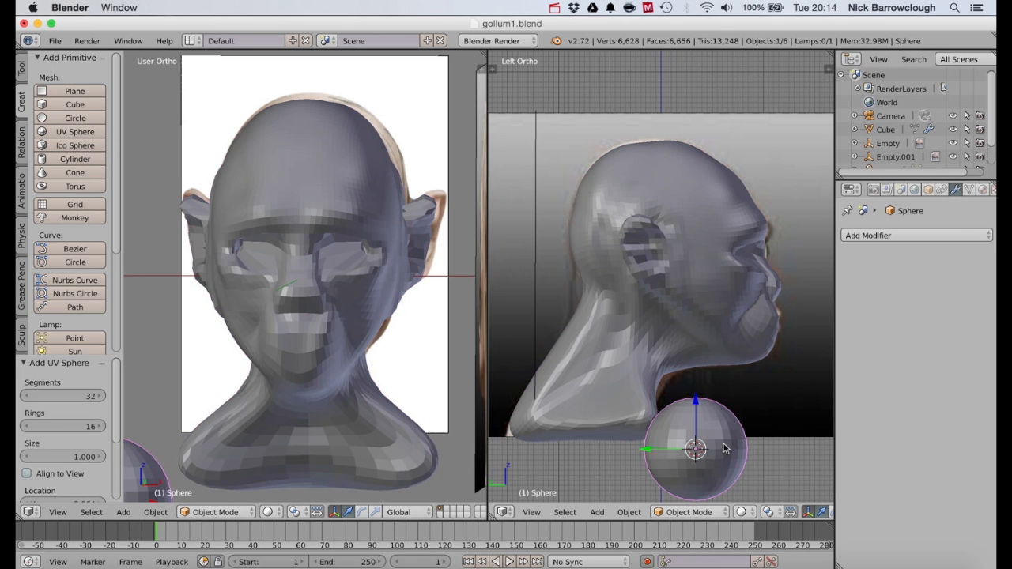
drag(696, 405, 696, 206)
Move the sphere about 3.24 units along X and -0.48 along Y to bring it to the character's left eye socket.
key(g)
key(x)
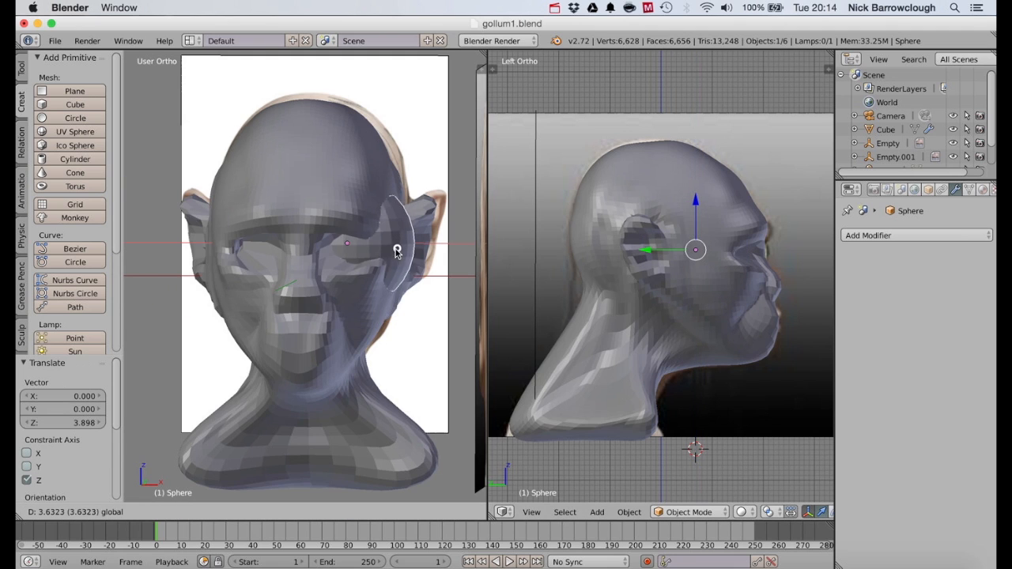
click(374, 252)
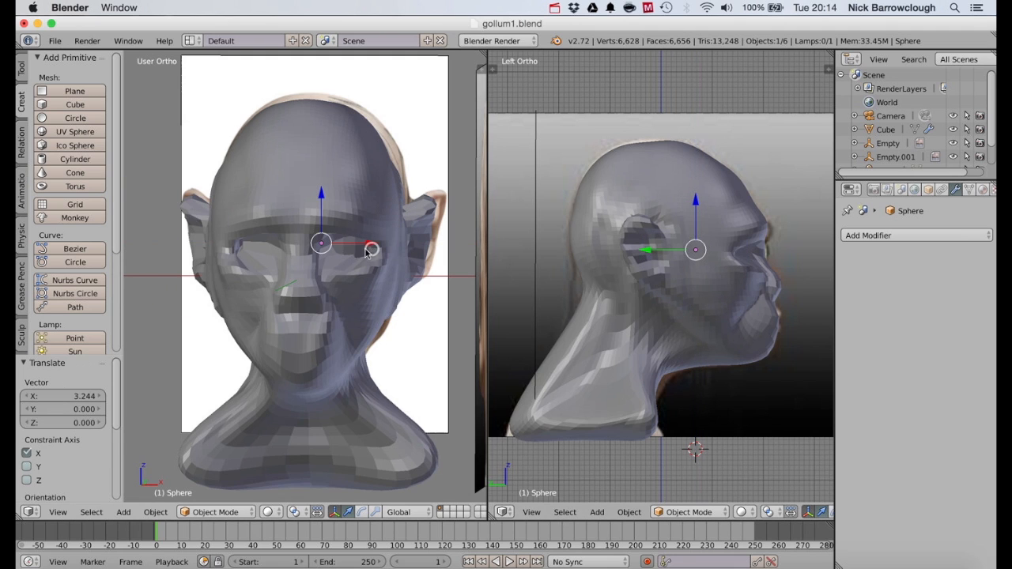
key(g)
key(y)
click(678, 251)
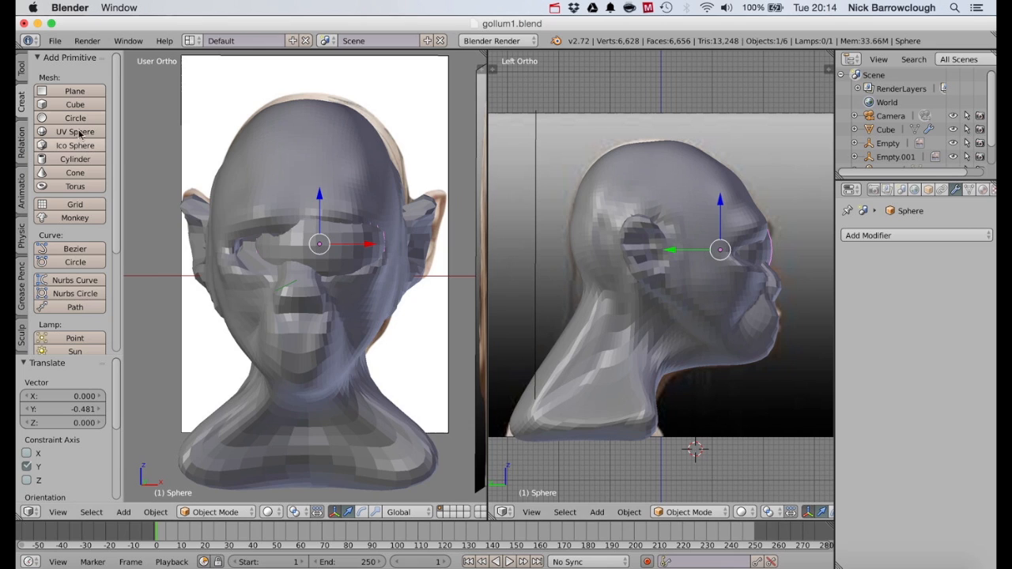
Scale the eye sphere to about 0.7 and shift it about 0.23 units along X in the eye socket.
click(21, 71)
click(50, 103)
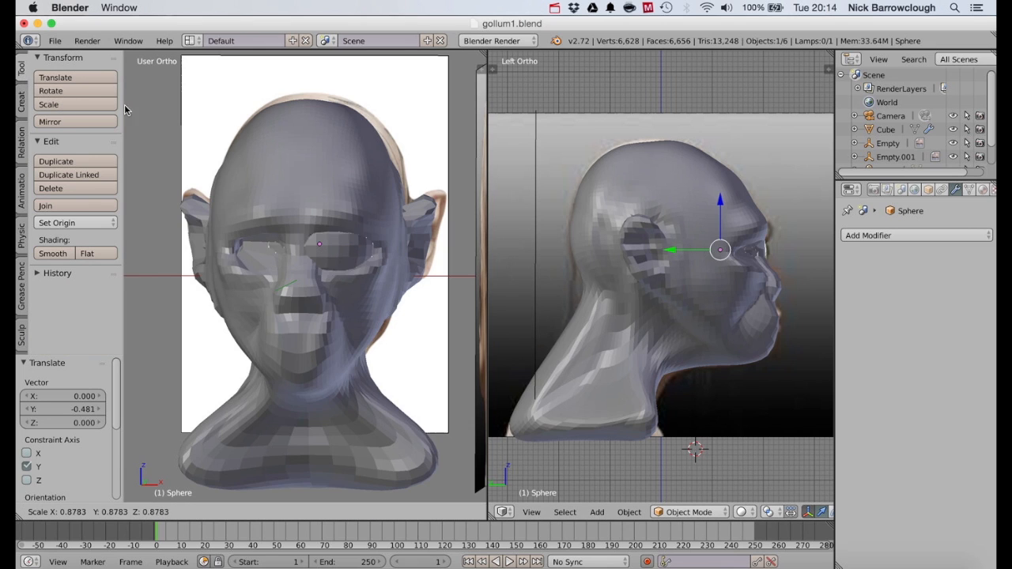
click(177, 108)
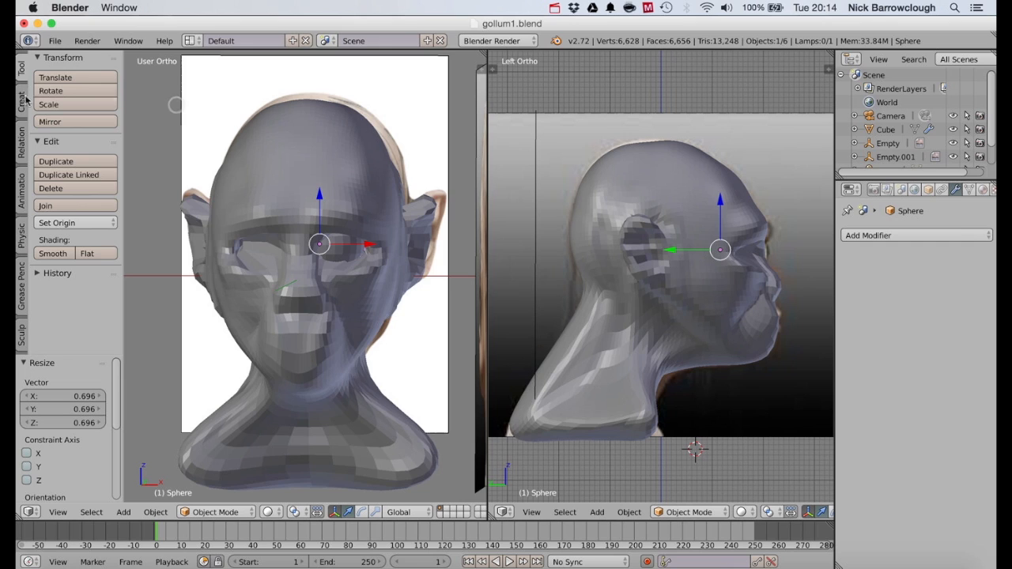
drag(375, 250, 390, 248)
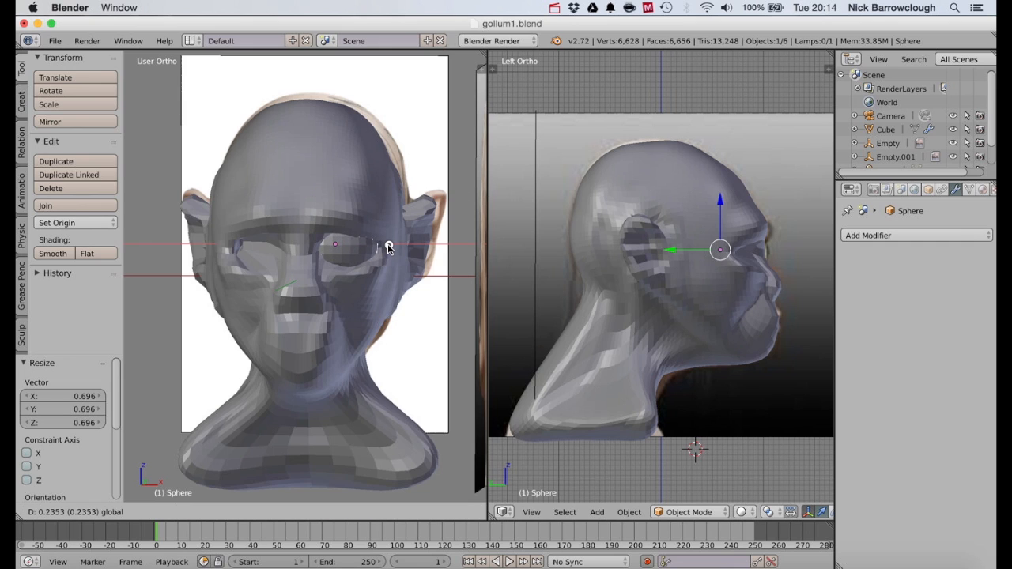
drag(388, 248, 387, 248)
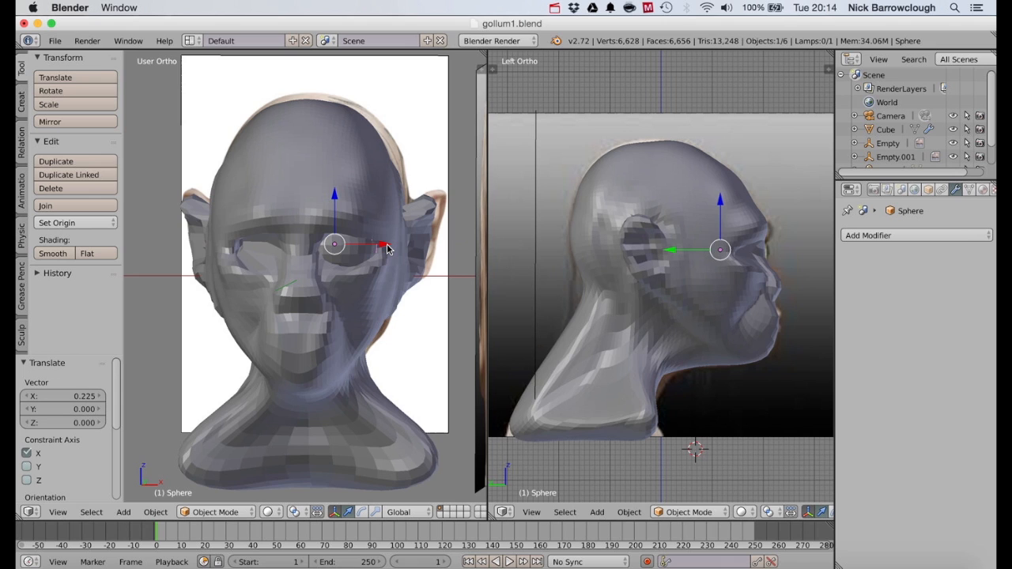
Add a Smooth modifier to the eye sphere.
click(970, 191)
click(957, 191)
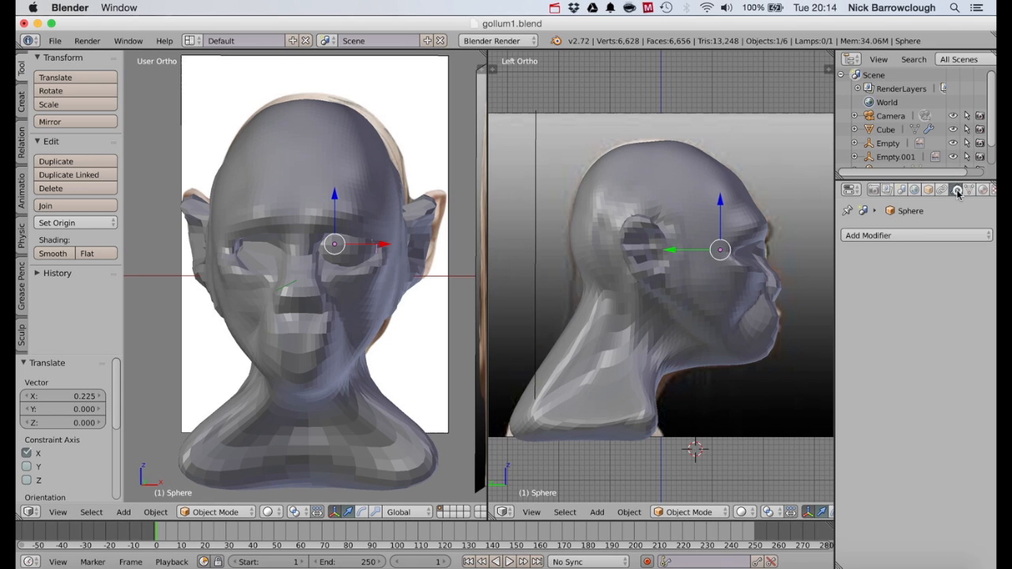
click(897, 235)
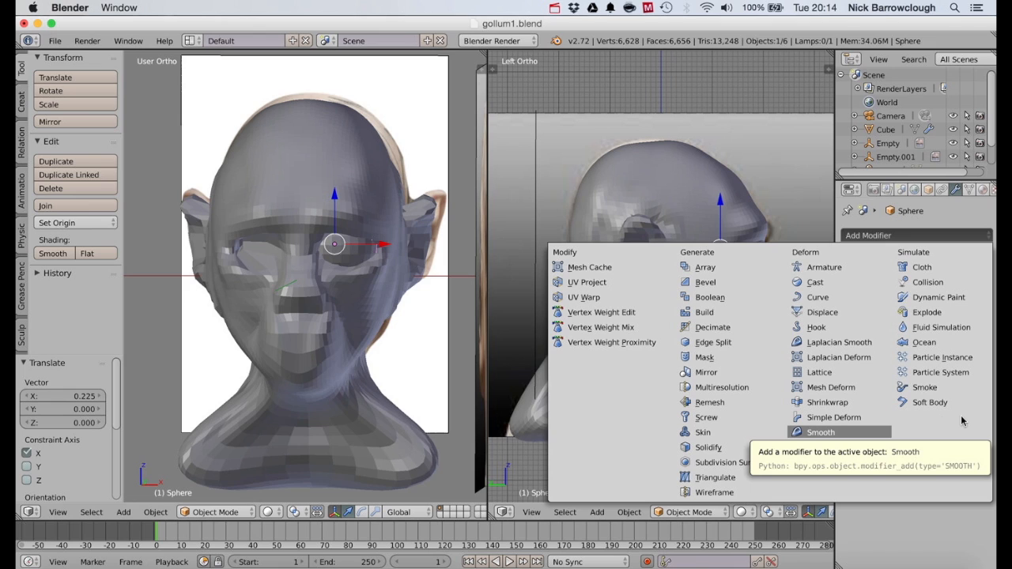
click(839, 433)
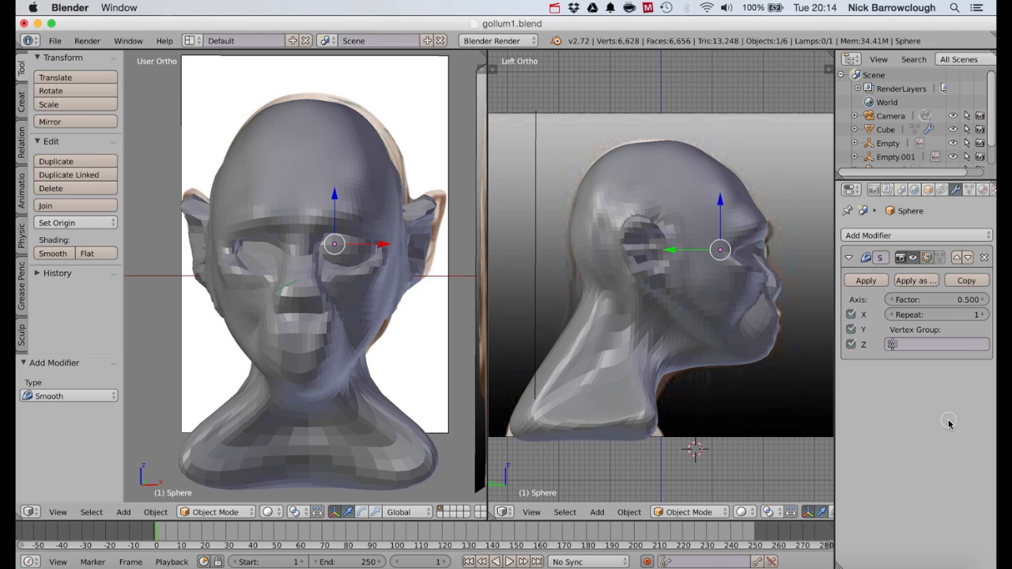
click(902, 192)
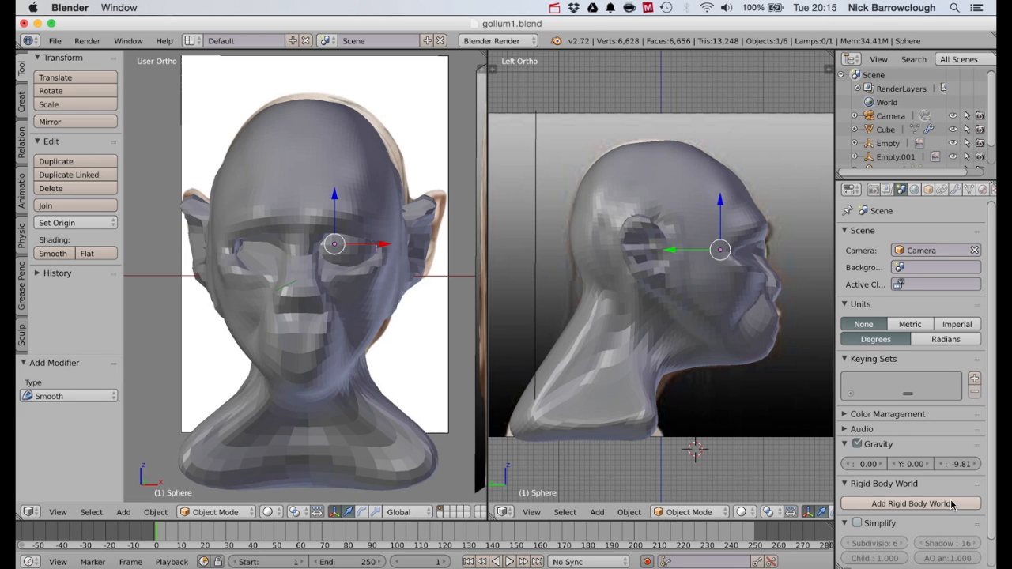
scroll(953, 505, down, 1)
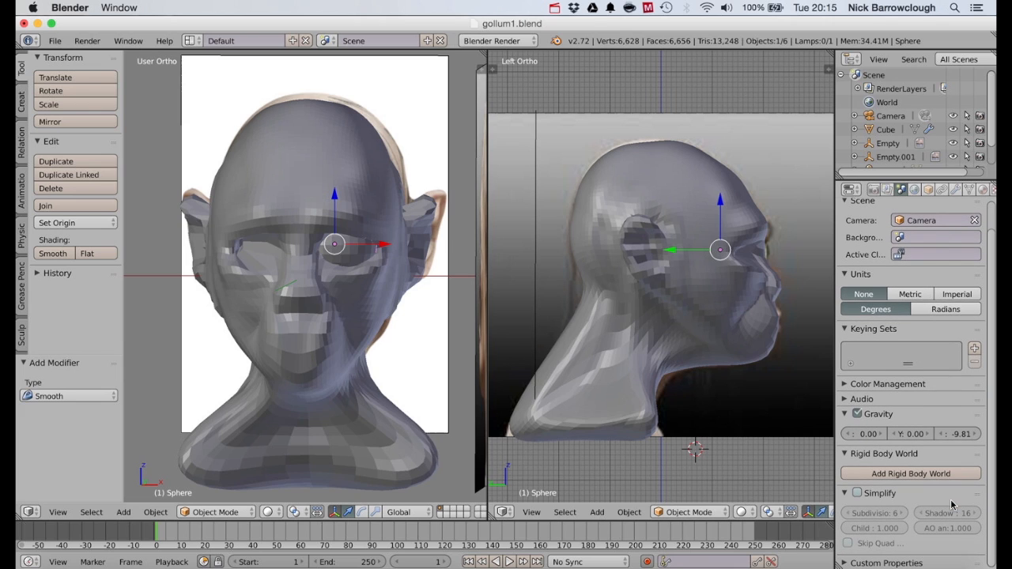
click(970, 191)
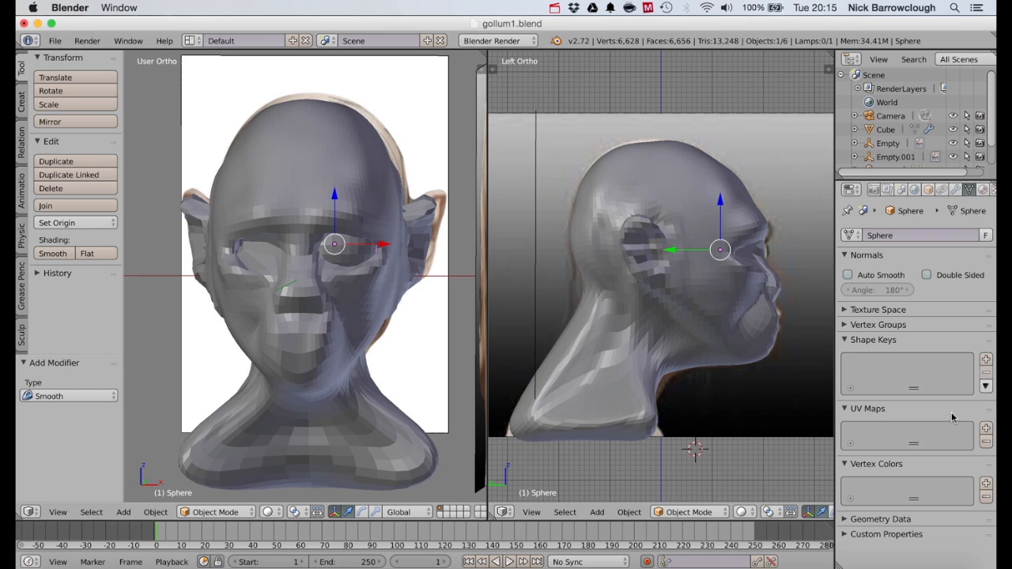
click(942, 191)
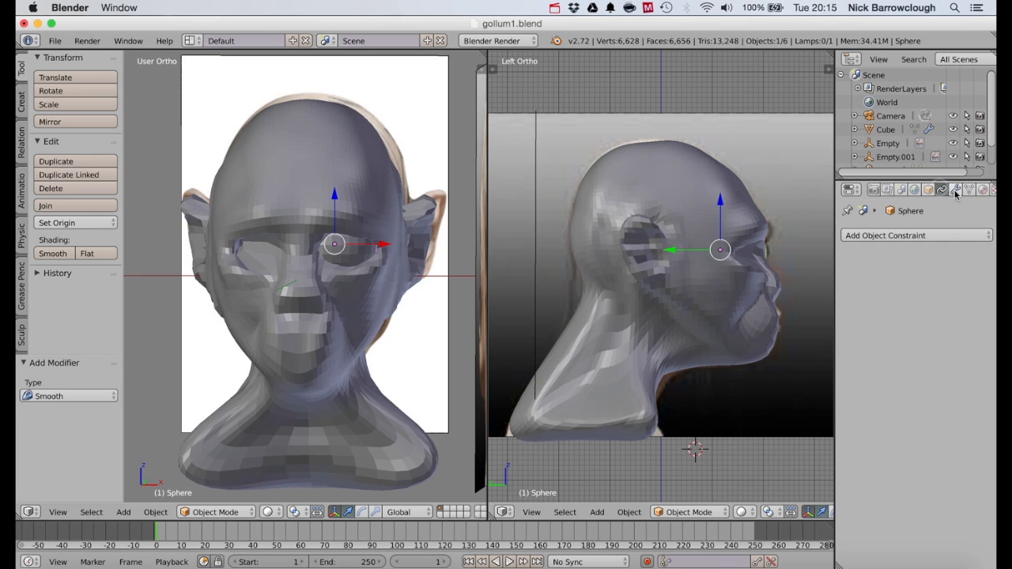
Add a Mirror modifier to the eye sphere and set Cube as its mirror object.
click(956, 192)
click(927, 237)
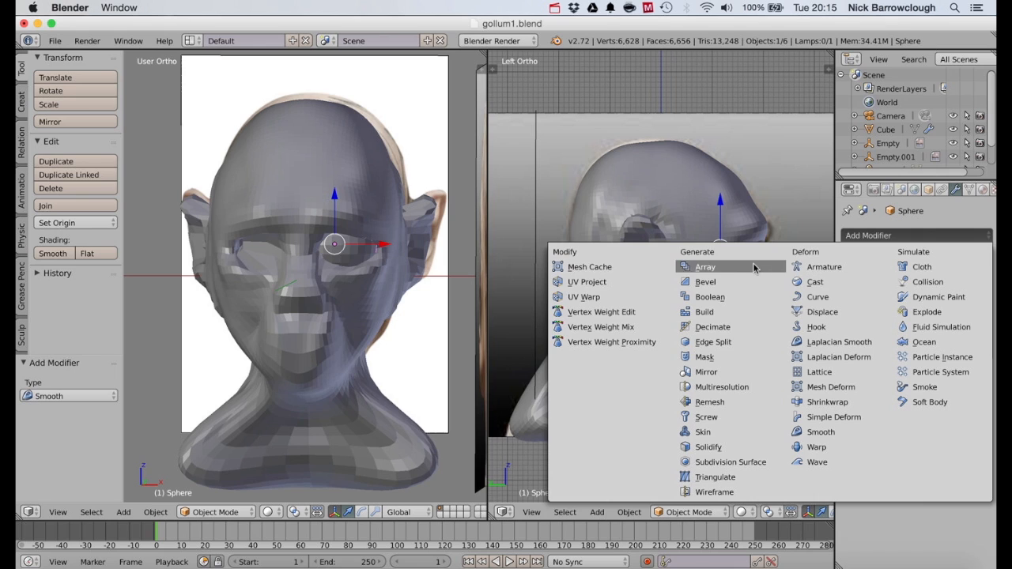
click(706, 373)
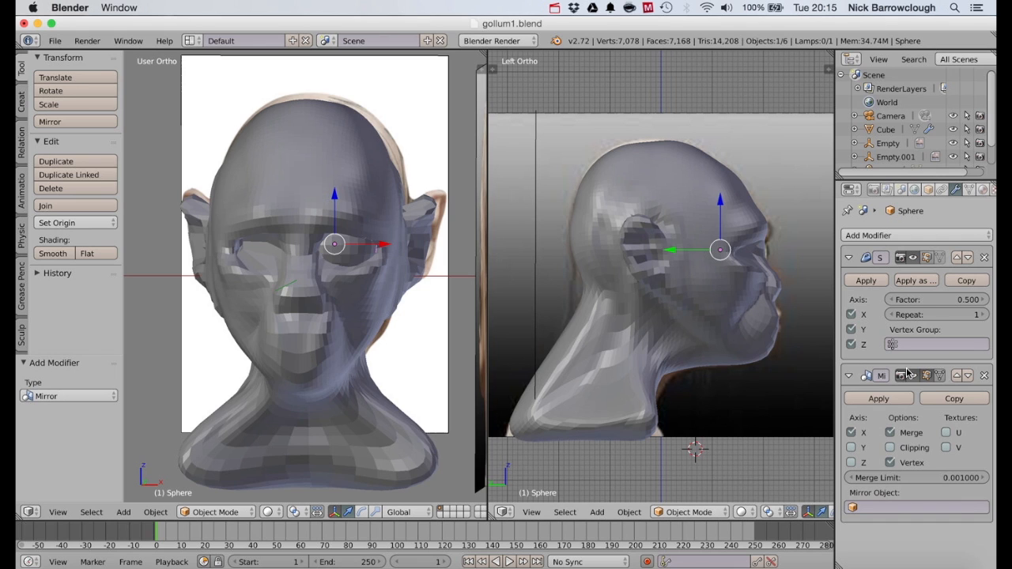
click(876, 507)
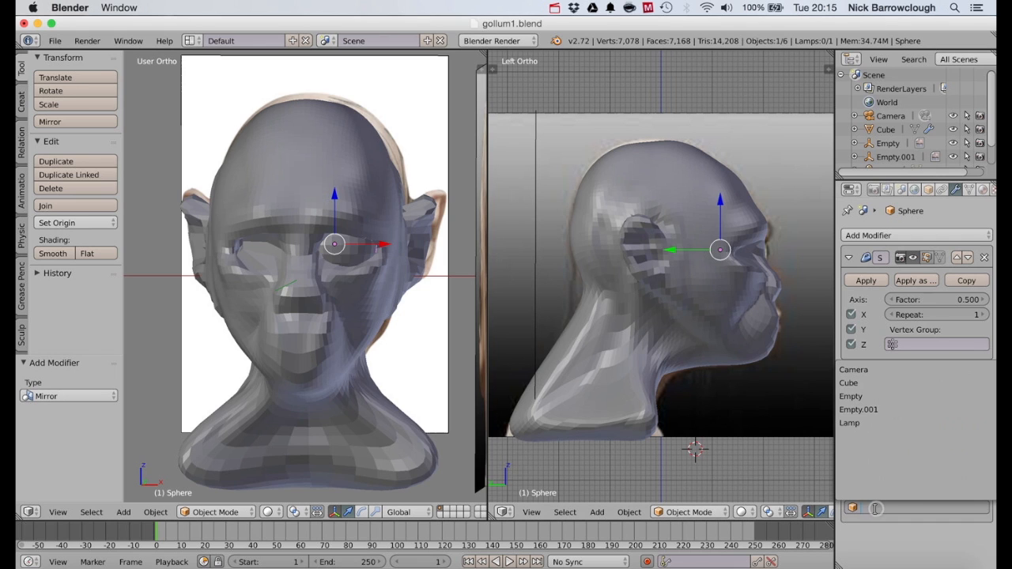
click(857, 382)
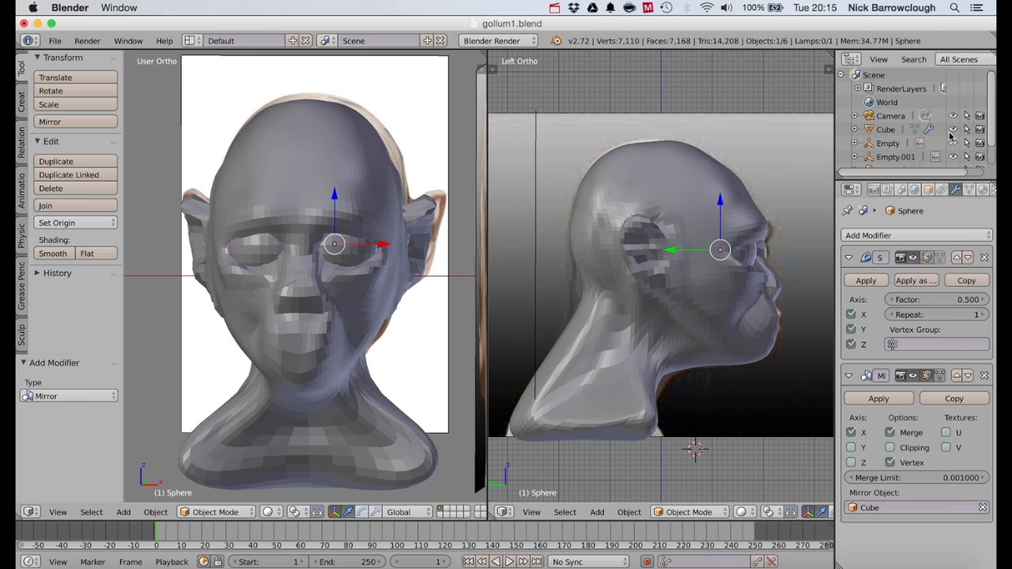
Add a Subdivision Surface modifier to the eye sphere.
scroll(922, 146, down, 2)
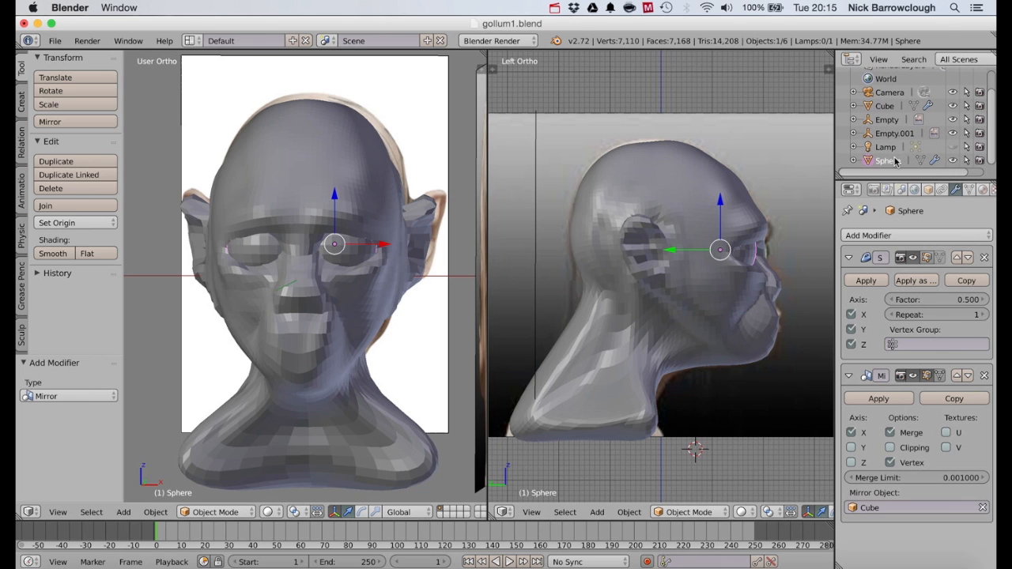
click(959, 235)
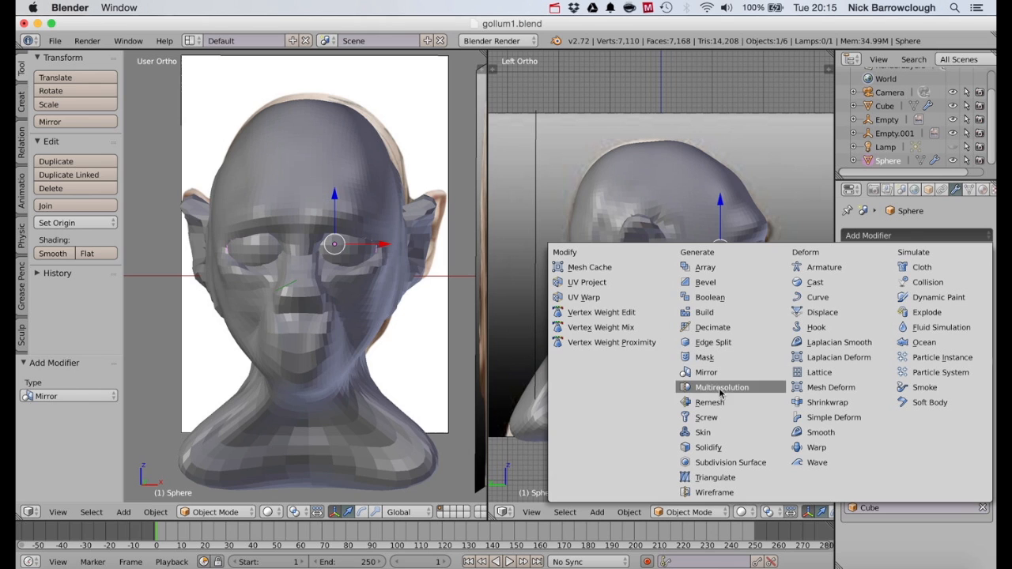
click(736, 463)
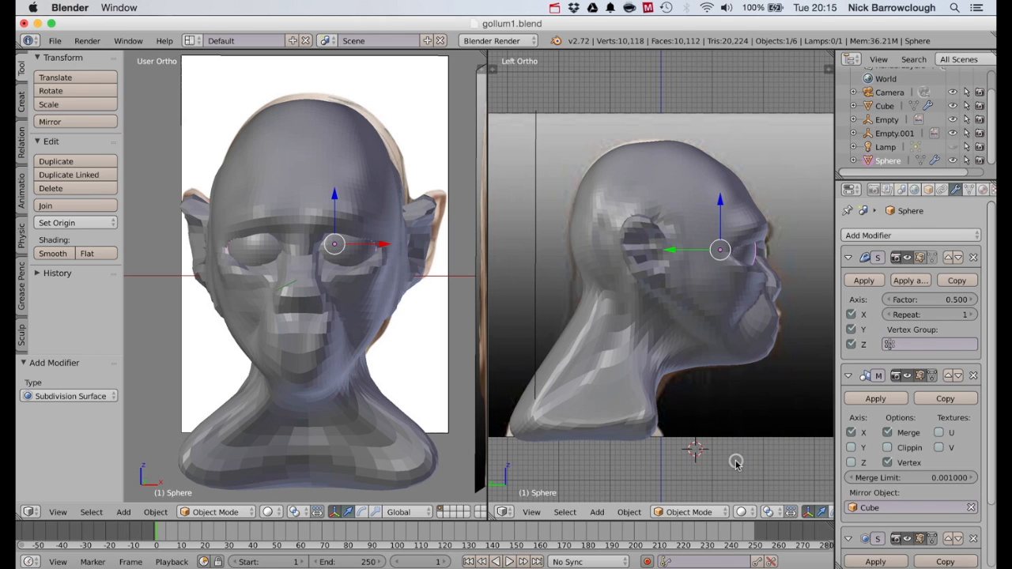
Examine how both eyeballs sit in the eye sockets from the front and from either side.
scroll(315, 207, left, 5)
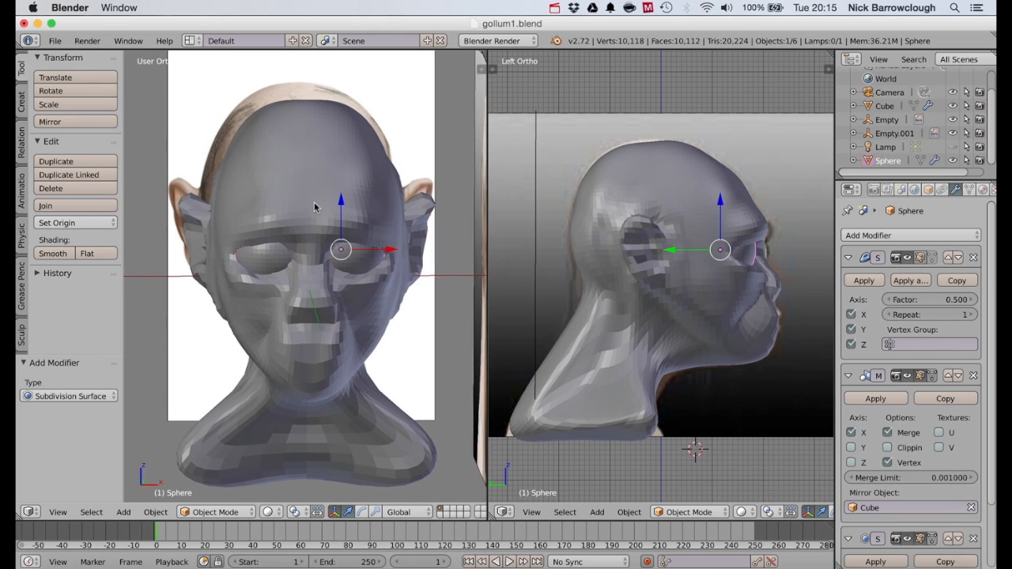
scroll(314, 204, right, 5)
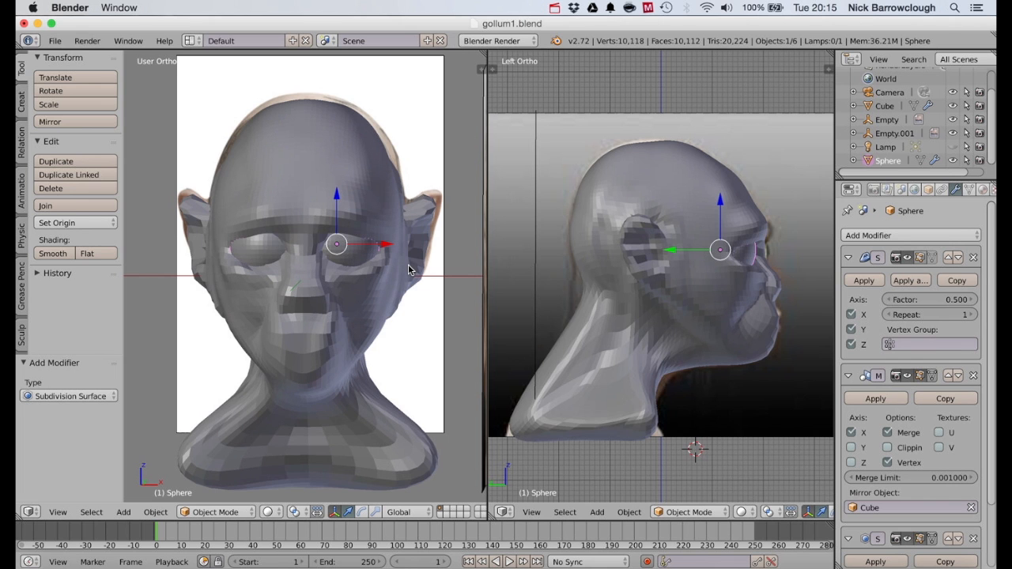
scroll(275, 238, up, 3)
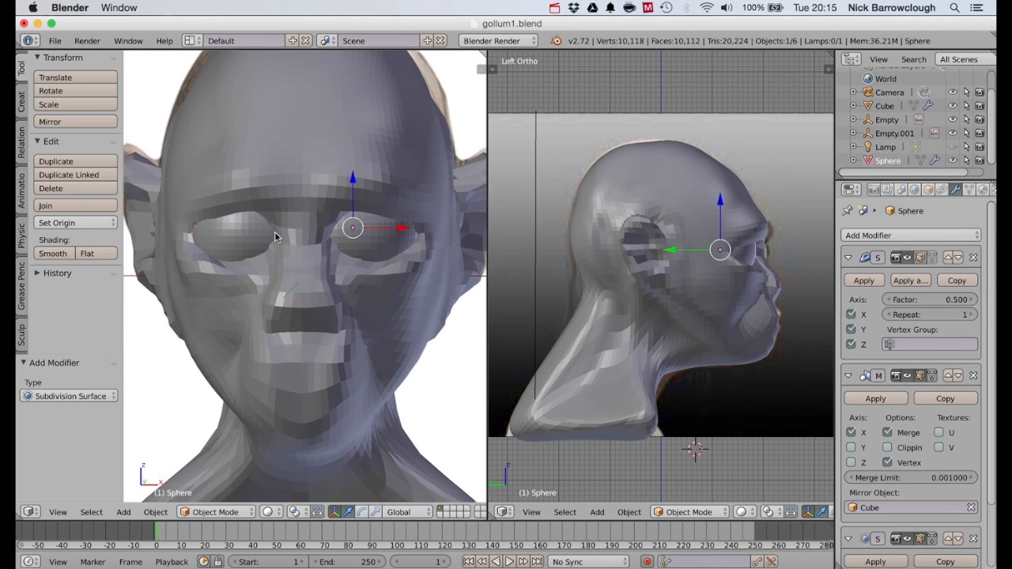
scroll(276, 238, left, 8)
scroll(276, 236, right, 8)
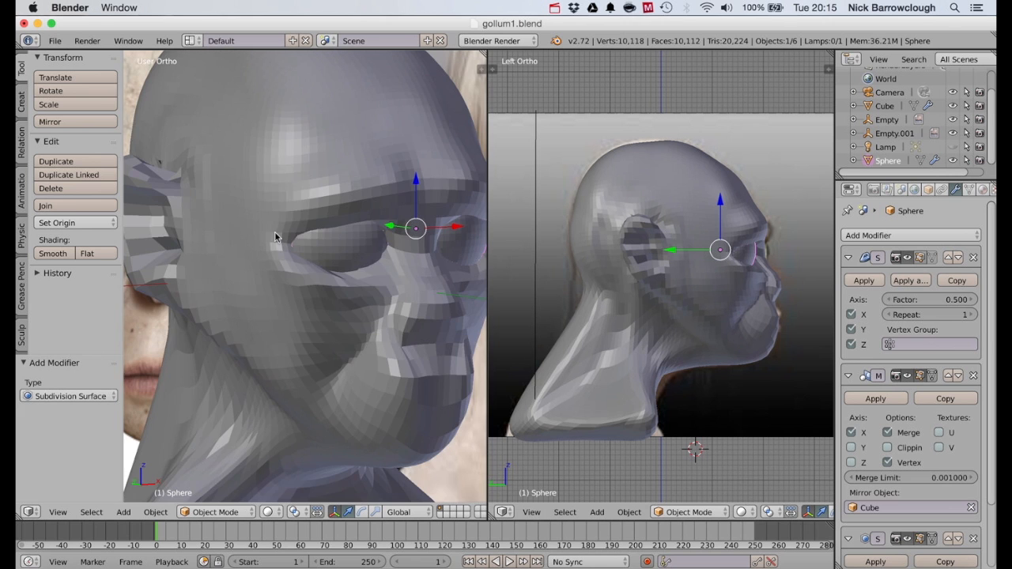
scroll(275, 236, right, 8)
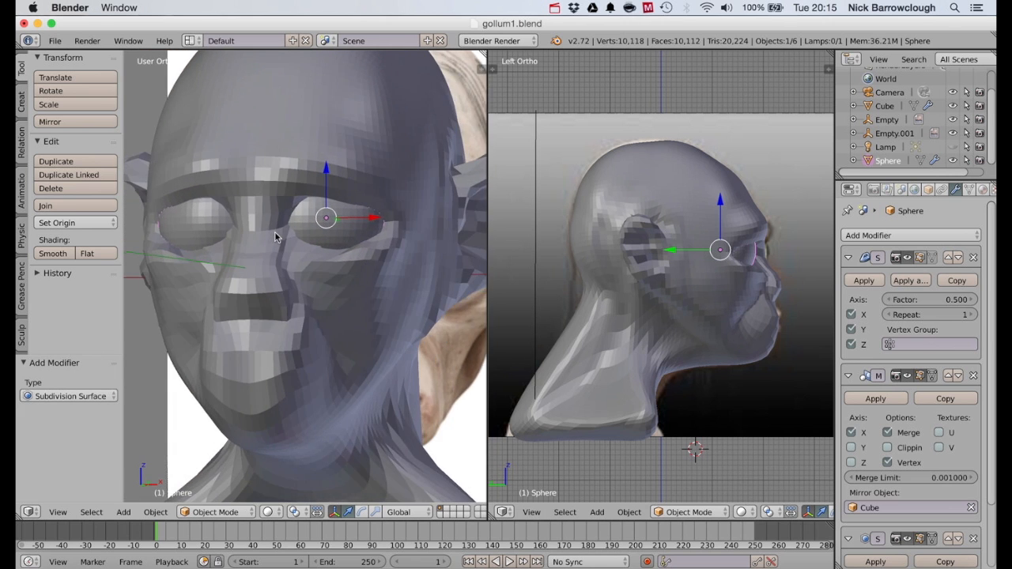
scroll(275, 237, left, 6)
scroll(275, 237, left, 6)
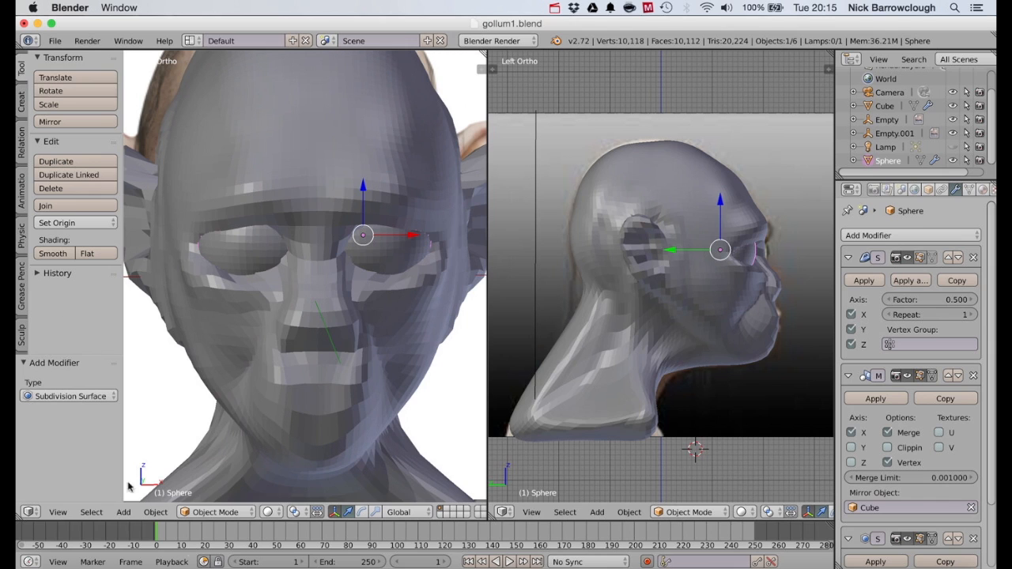
click(216, 511)
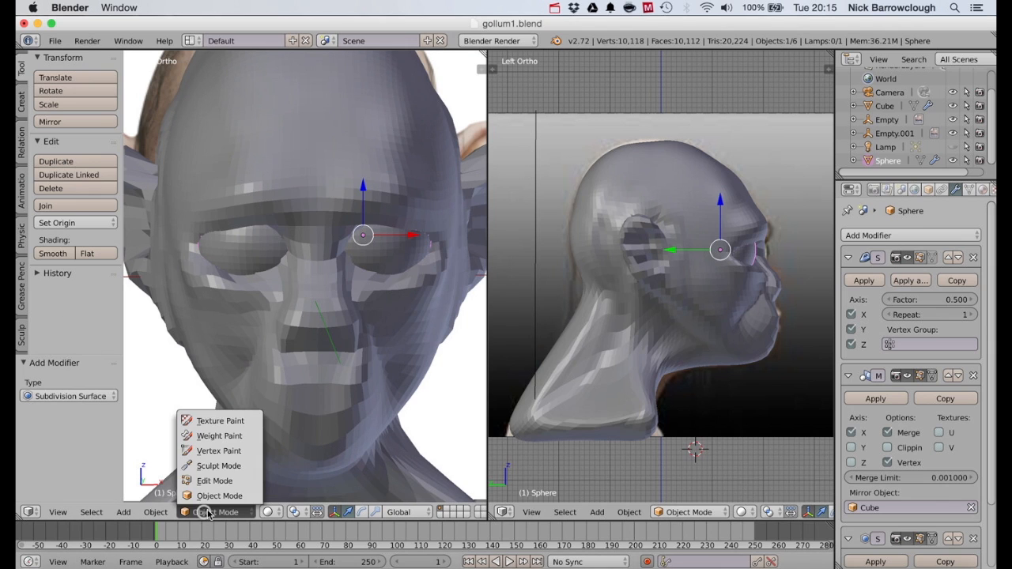
click(218, 468)
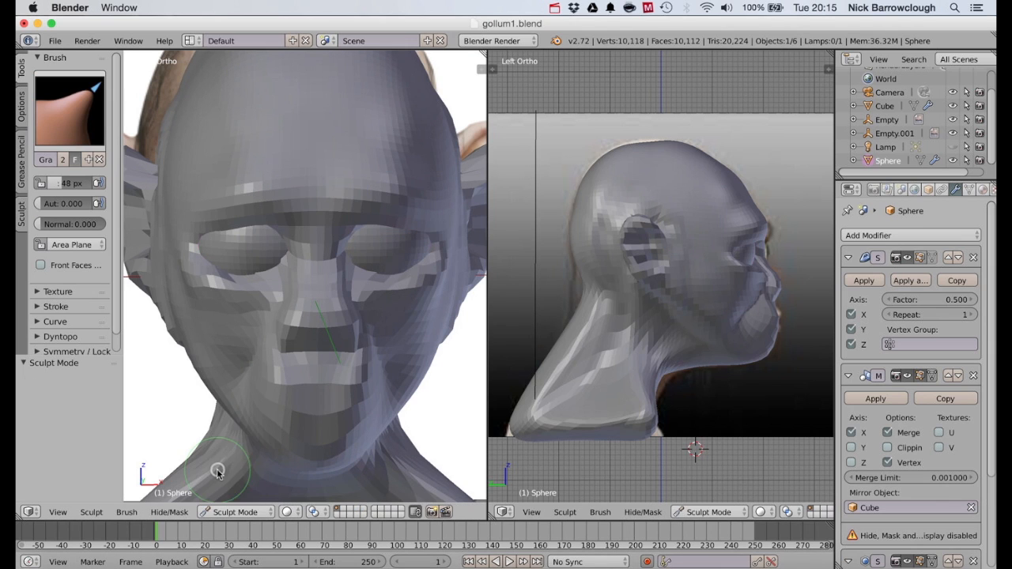
scroll(244, 290, left, 8)
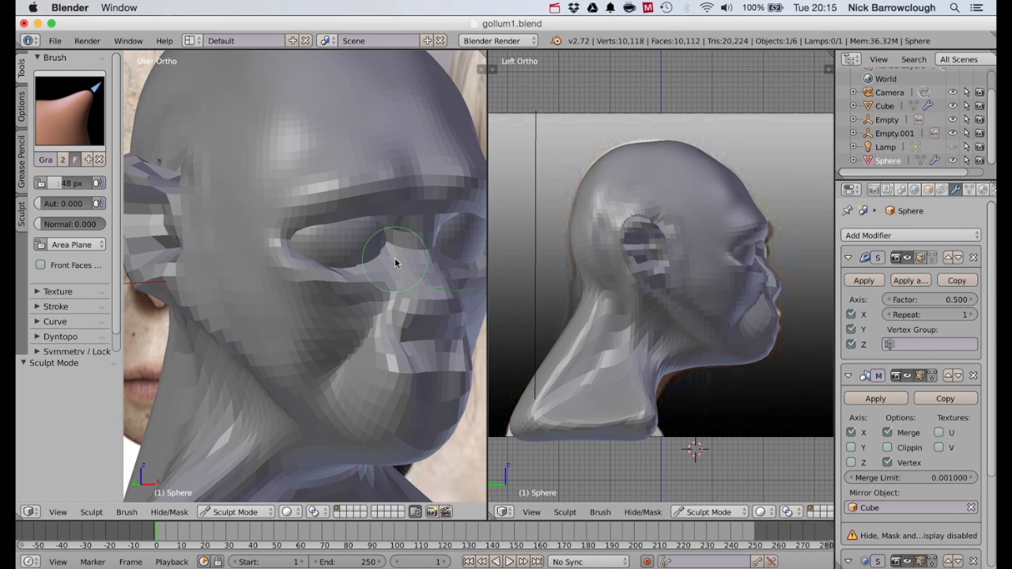
scroll(382, 263, right, 8)
scroll(382, 262, left, 10)
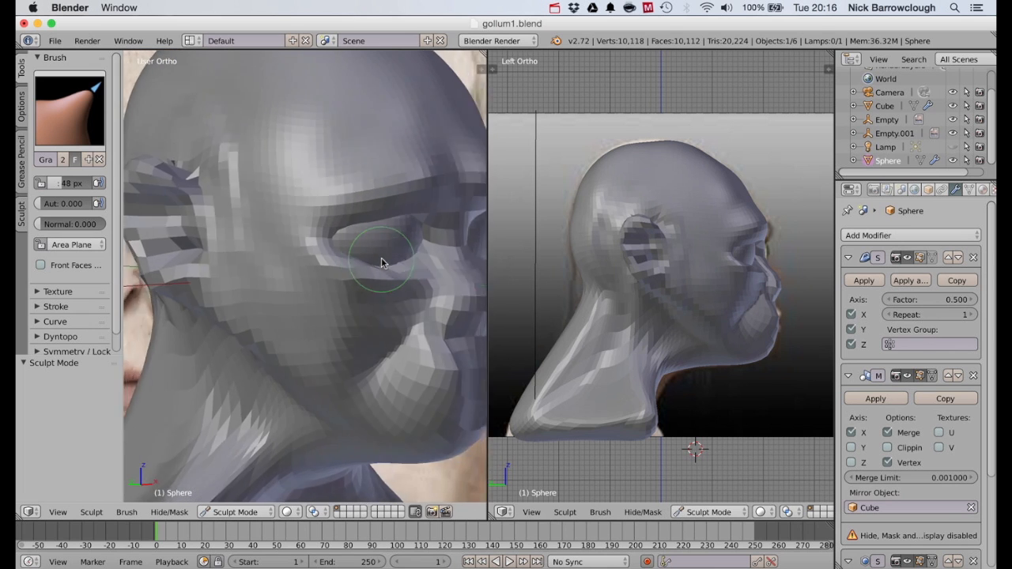
scroll(382, 263, right, 10)
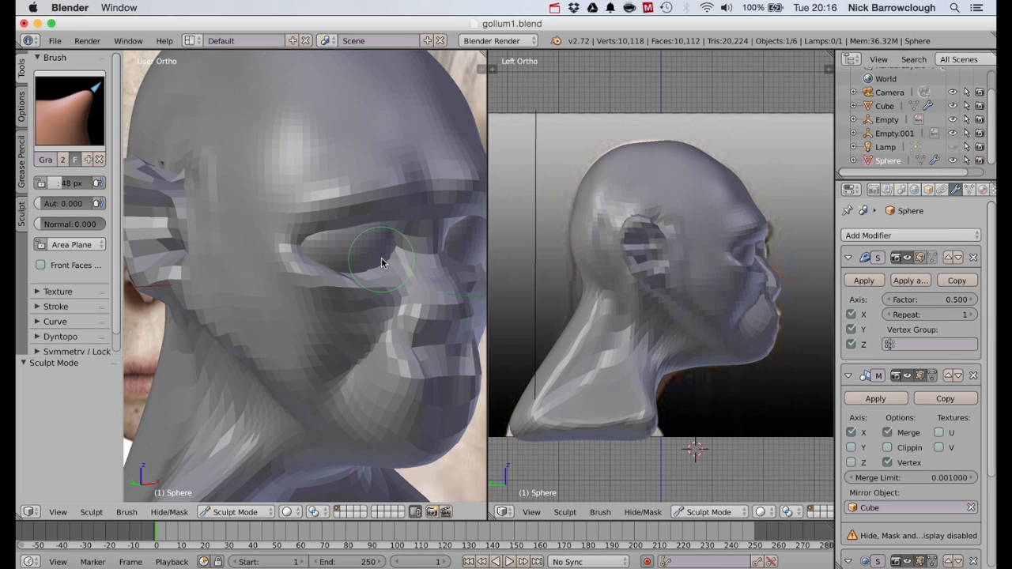
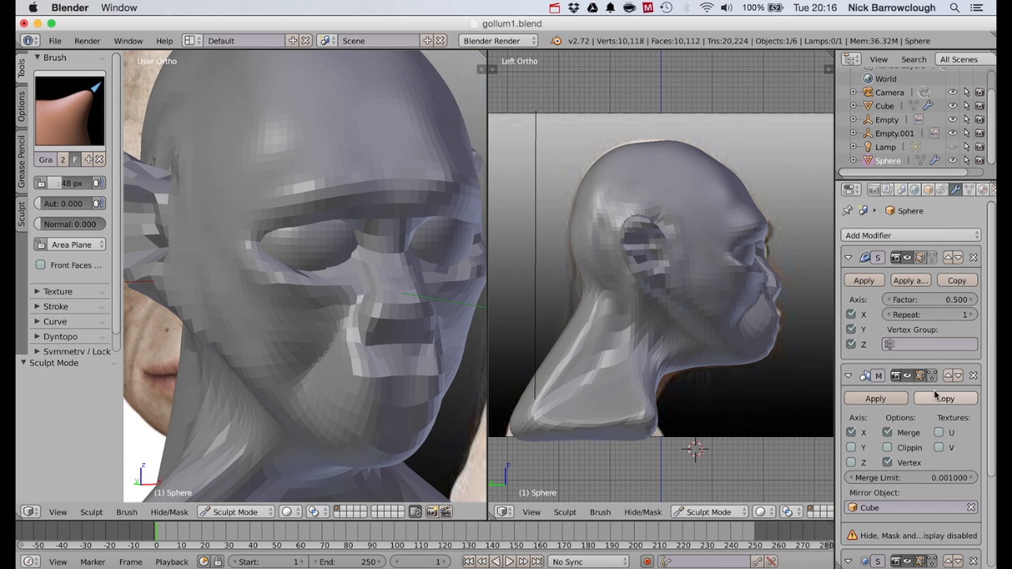
scroll(947, 255, down, 5)
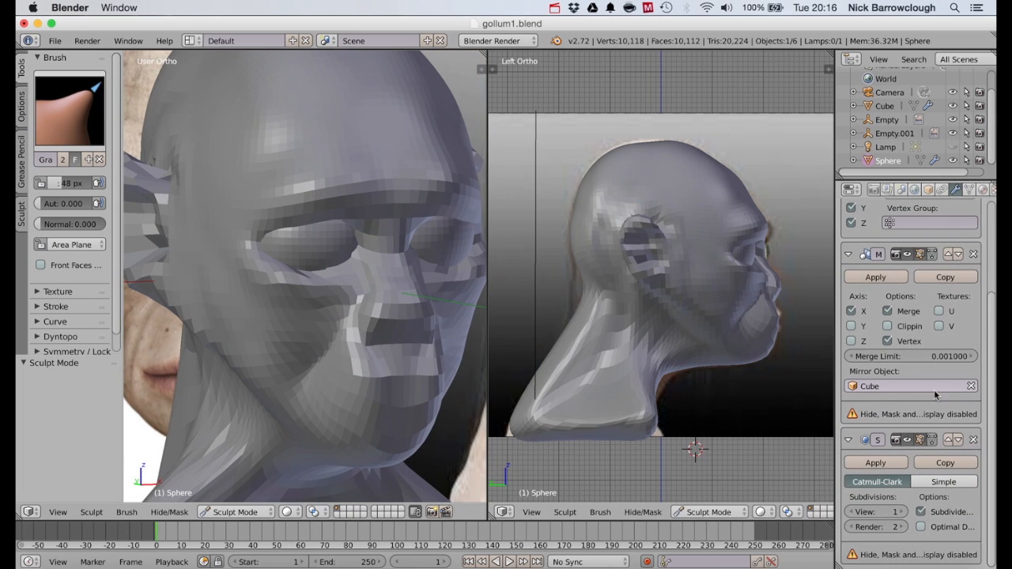
click(945, 191)
click(953, 192)
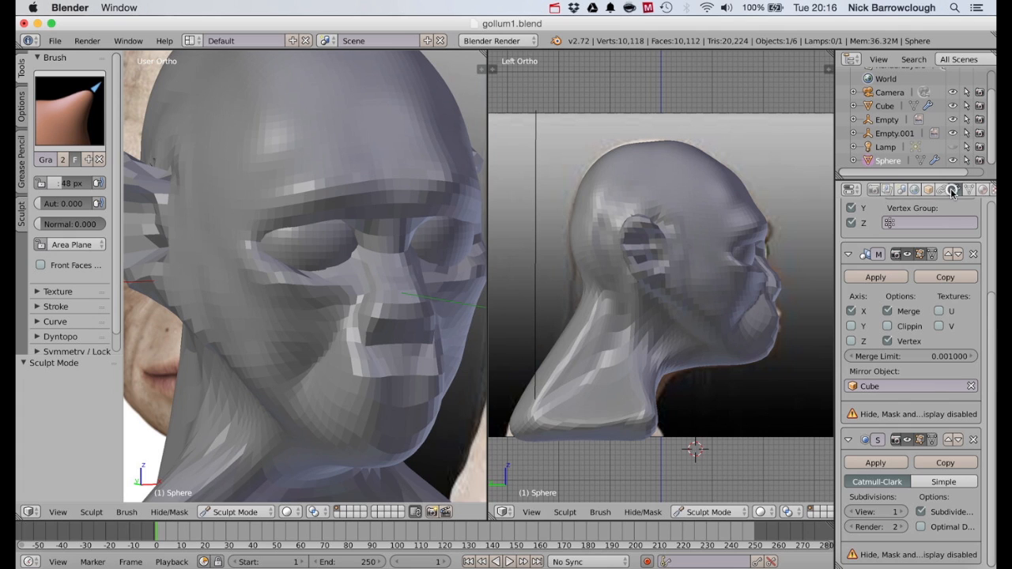
scroll(957, 313, up, 5)
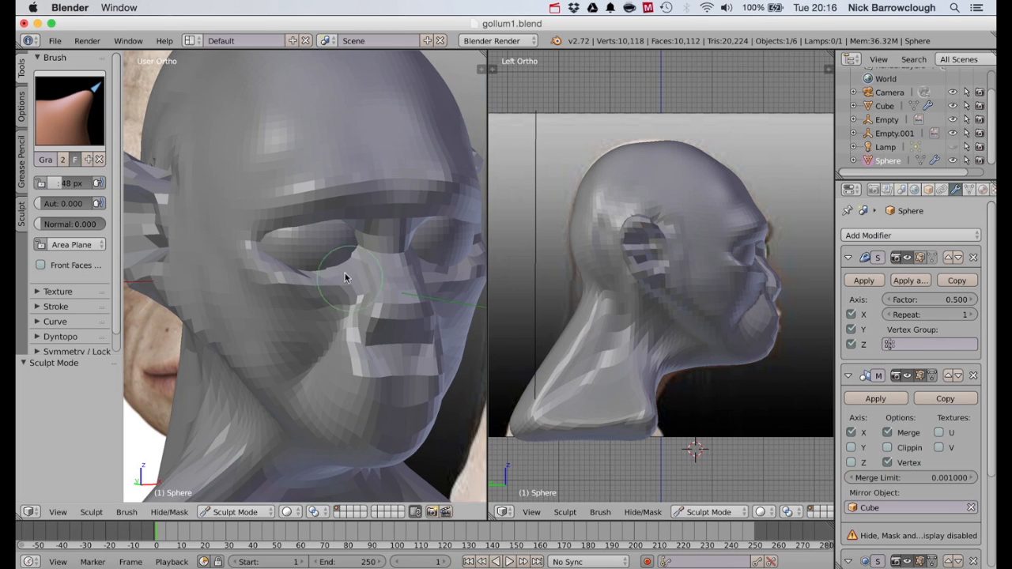
Select the head mesh Cube and subdivide its Multiresolution modifier once more to level 6.
click(885, 106)
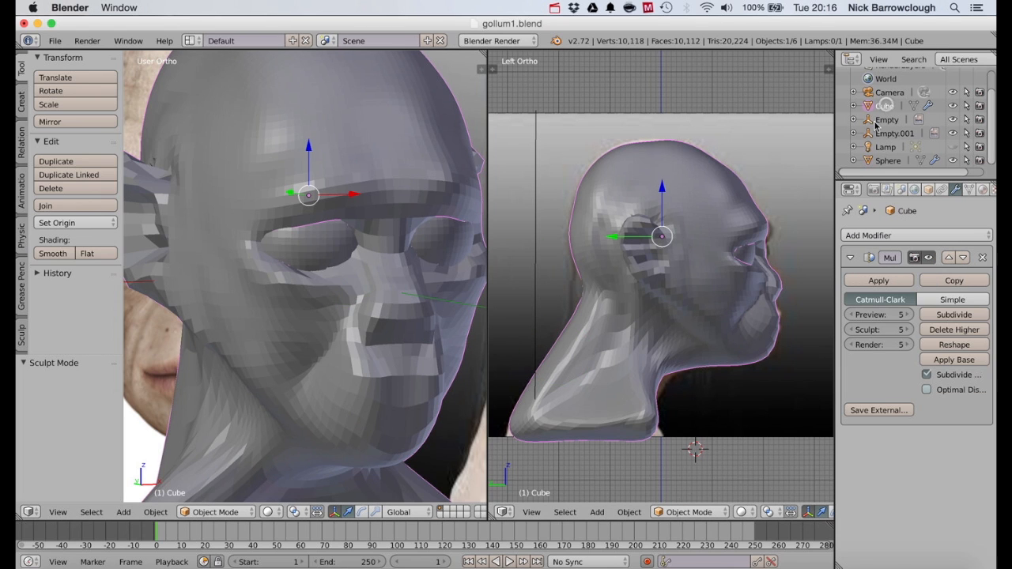
click(954, 315)
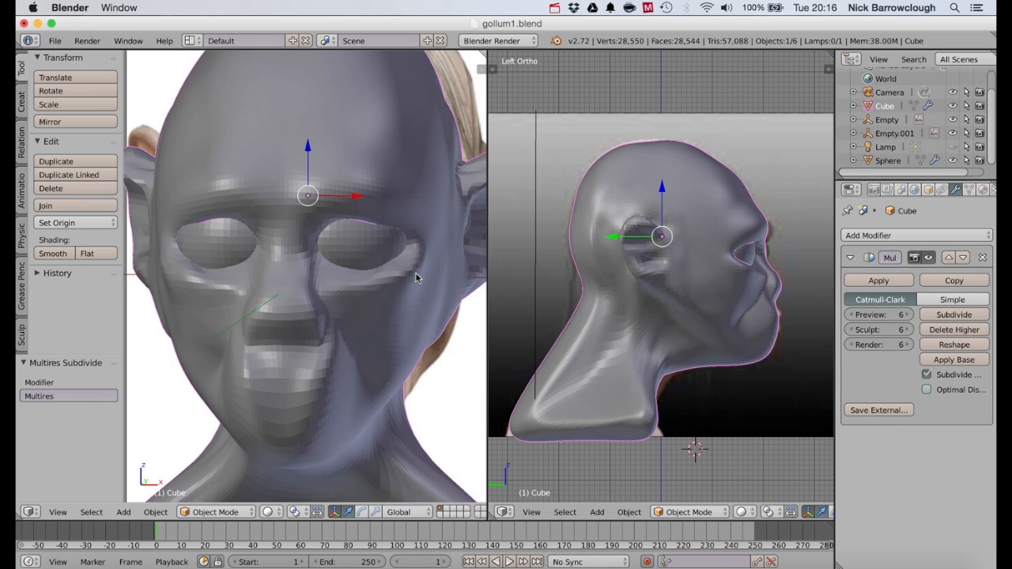
middle_drag(417, 277, 411, 278)
scroll(359, 246, up, 2)
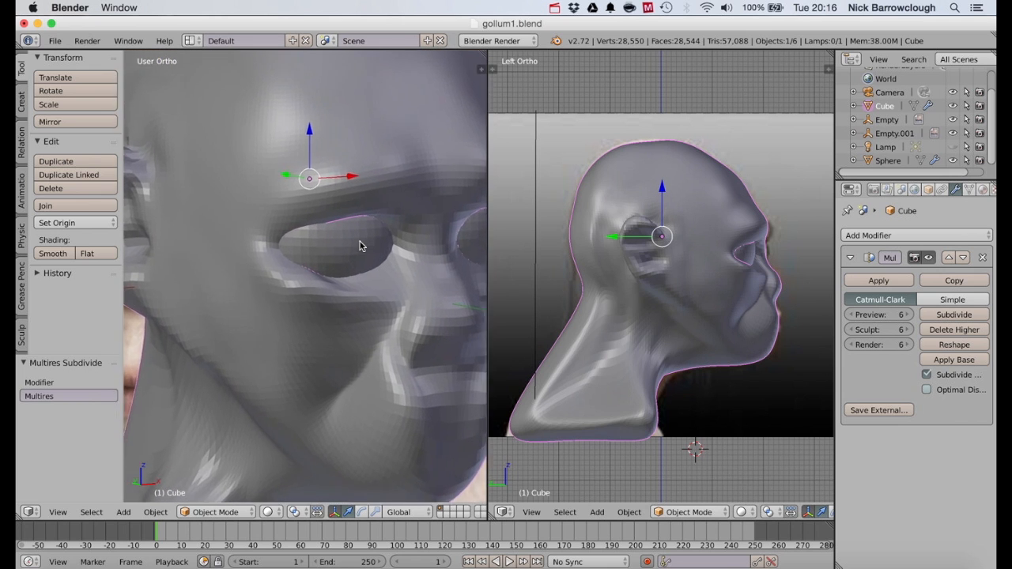
scroll(359, 246, right, 3)
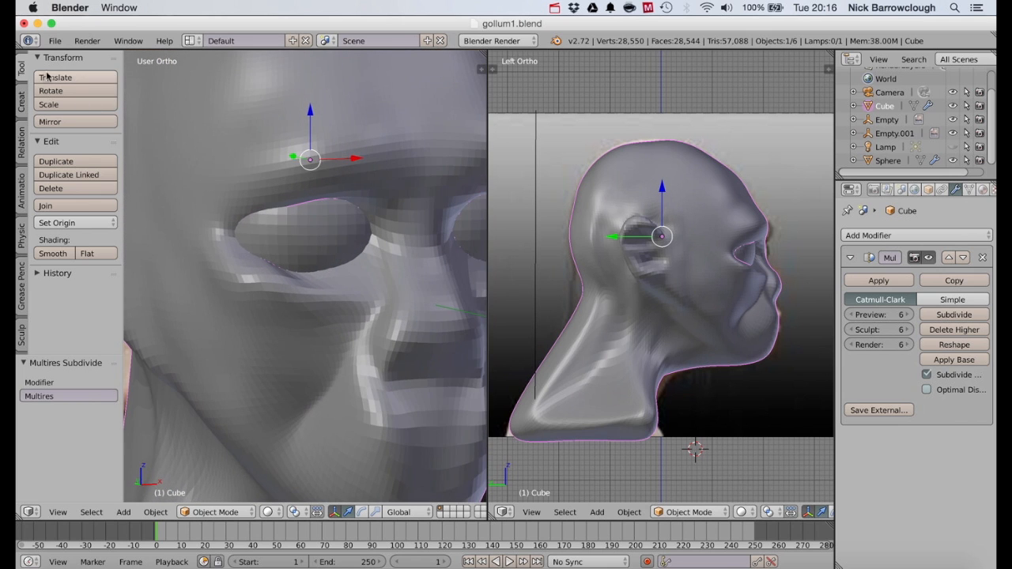
Put the head in Sculpt Mode and choose the SculptDraw brush with a radius of 28 px.
click(208, 511)
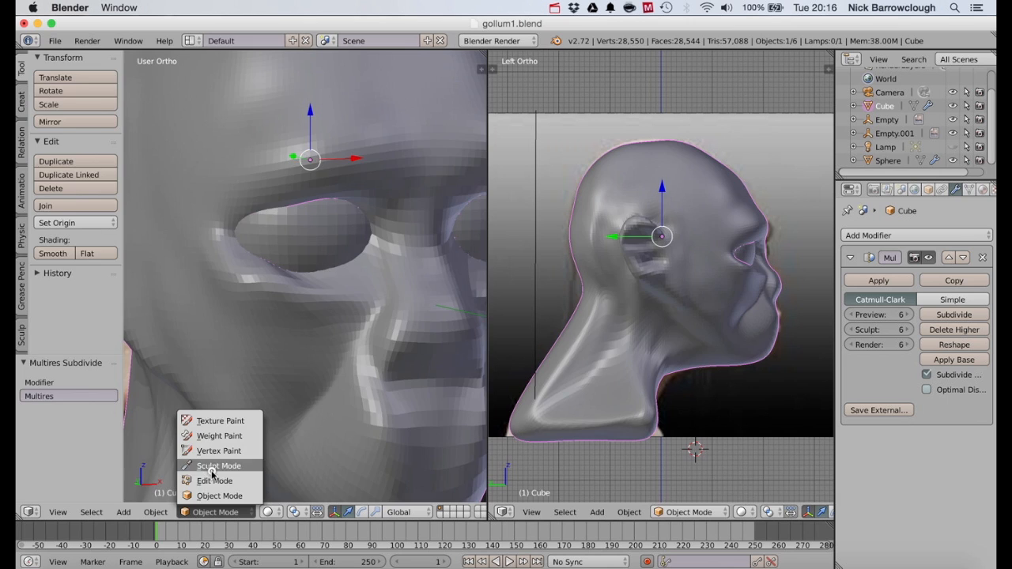
click(214, 466)
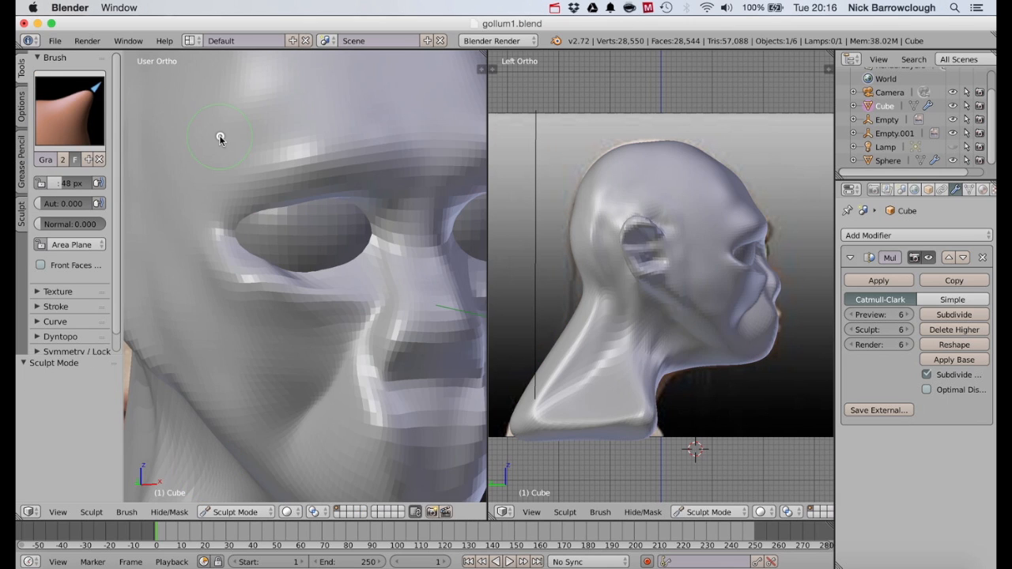
click(69, 90)
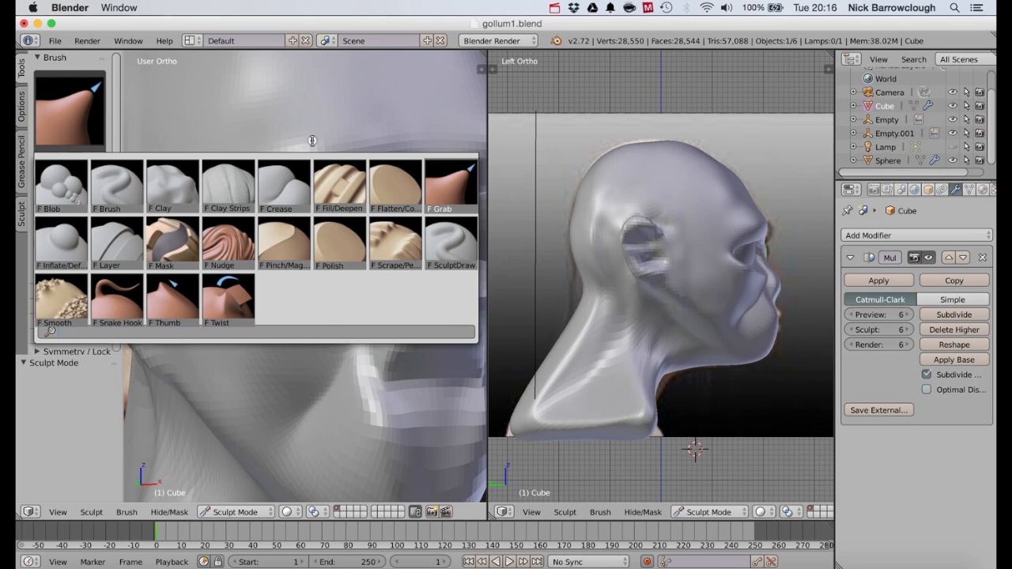
click(449, 245)
key(f)
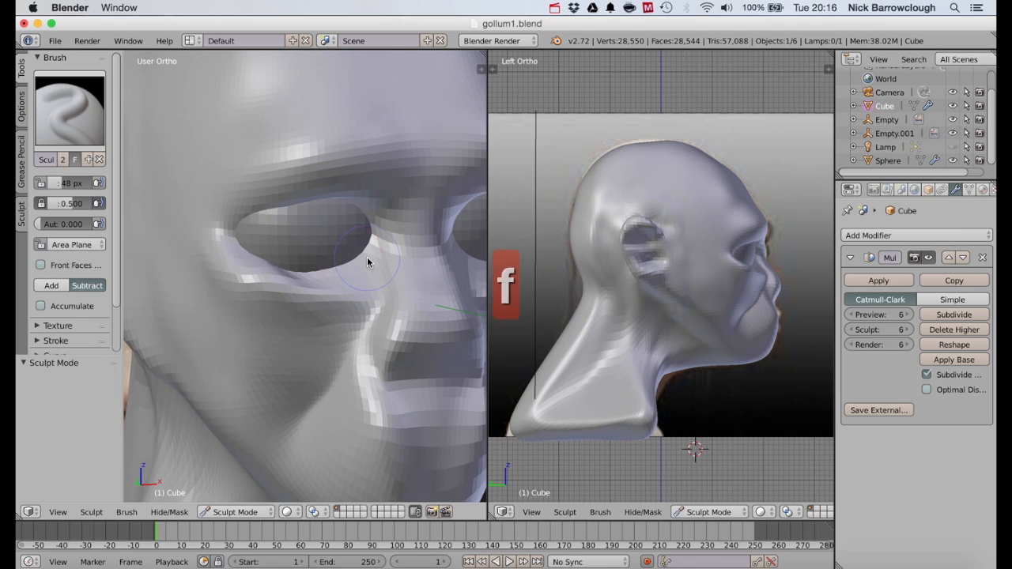
click(360, 255)
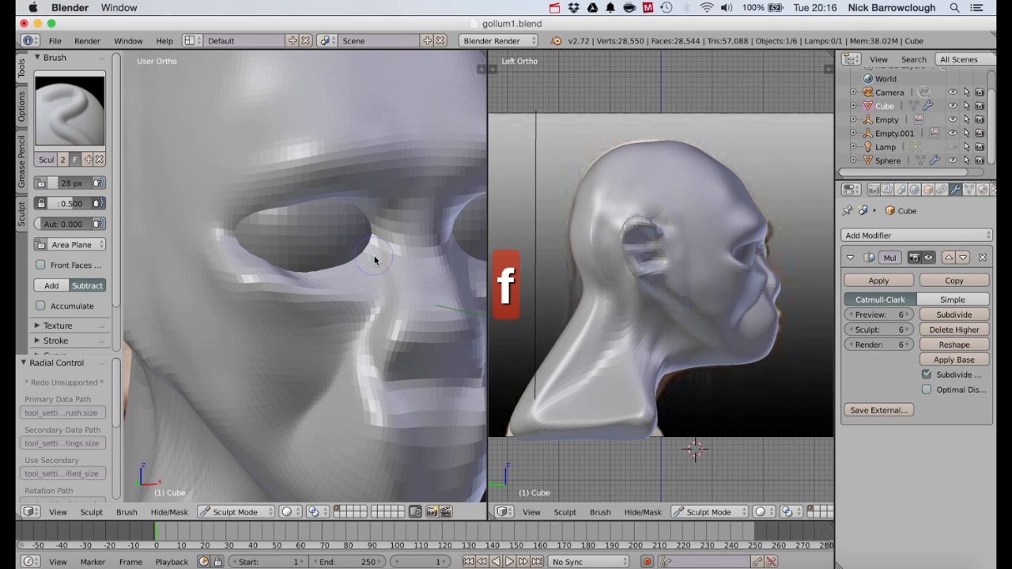
Carve back the eye socket rims along the lower lids, inner corners and upper lids with the subtracting SculptDraw brush.
mouse_move(357, 267)
mouse_down()
mouse_move(327, 280)
mouse_move(279, 274)
mouse_move(237, 244)
mouse_move(270, 269)
mouse_up()
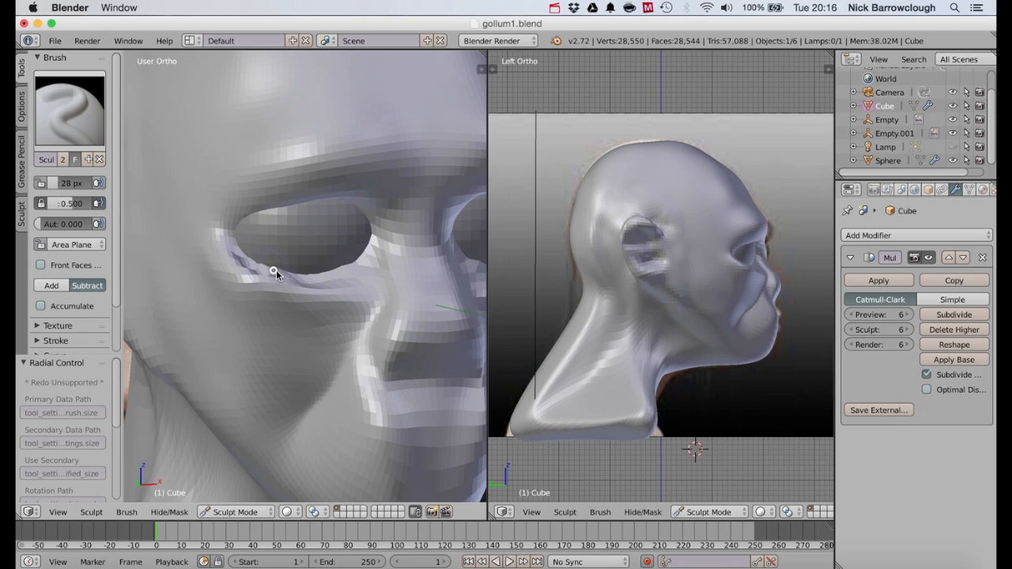
middle_drag(282, 275, 200, 265)
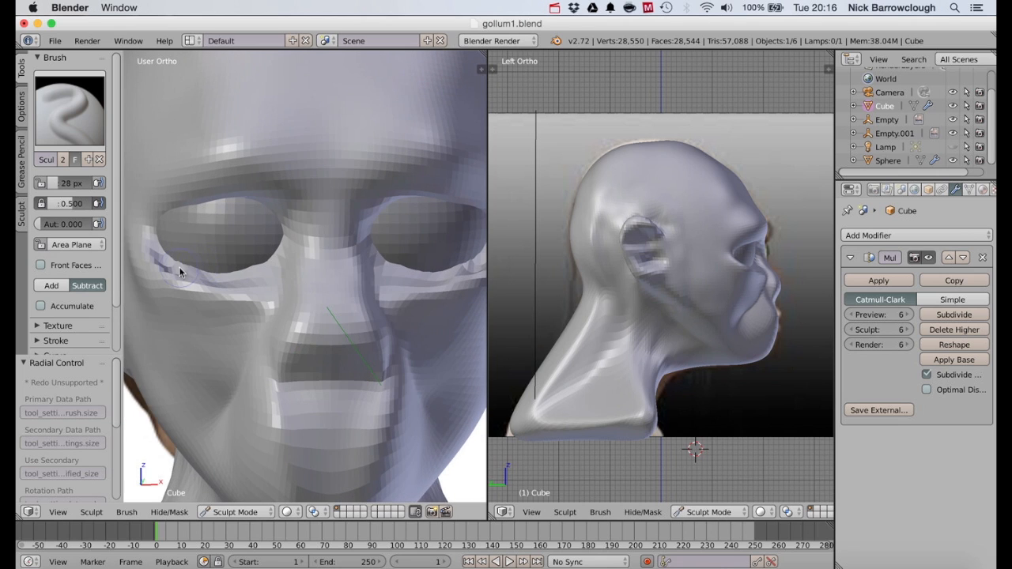
mouse_move(180, 265)
mouse_down()
mouse_move(156, 242)
mouse_move(211, 269)
mouse_move(262, 261)
mouse_move(288, 243)
mouse_up()
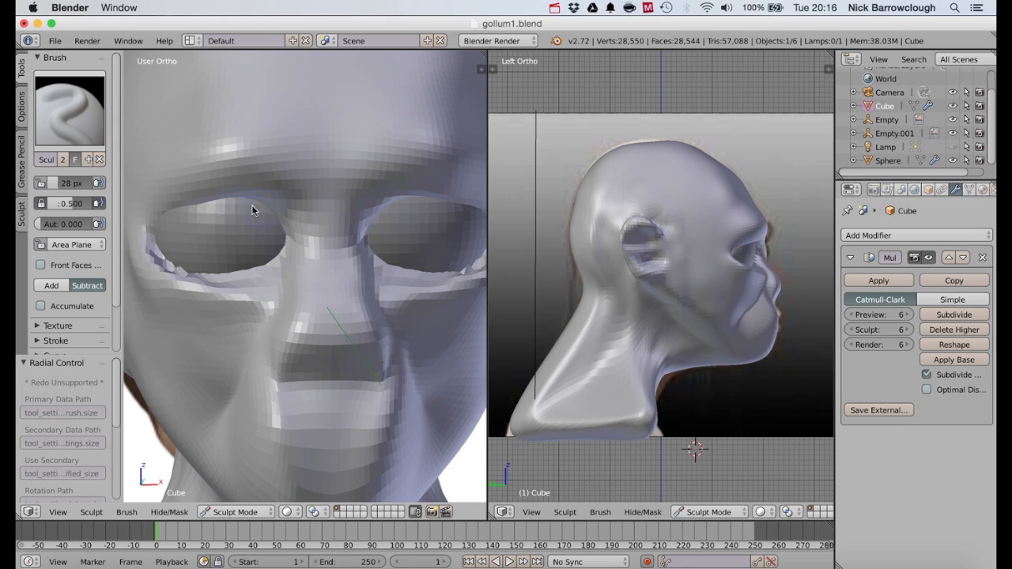
mouse_move(181, 210)
mouse_down()
mouse_move(232, 197)
mouse_move(269, 206)
mouse_move(291, 227)
mouse_up()
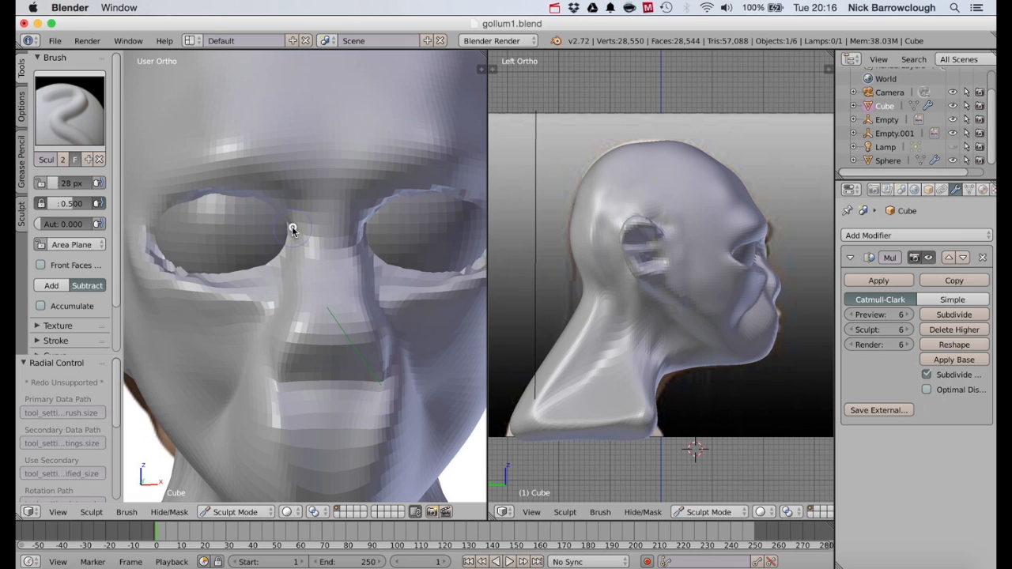
Pull the inner corners of the eye sockets toward the nose bridge with the Grab brush at a radius of 70 px.
scroll(293, 229, left, 5)
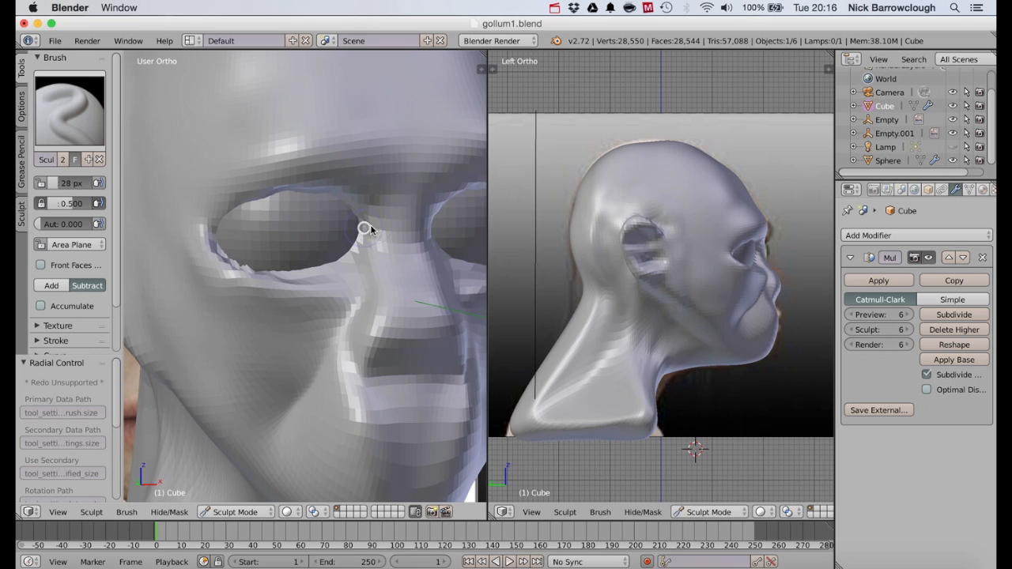
click(70, 109)
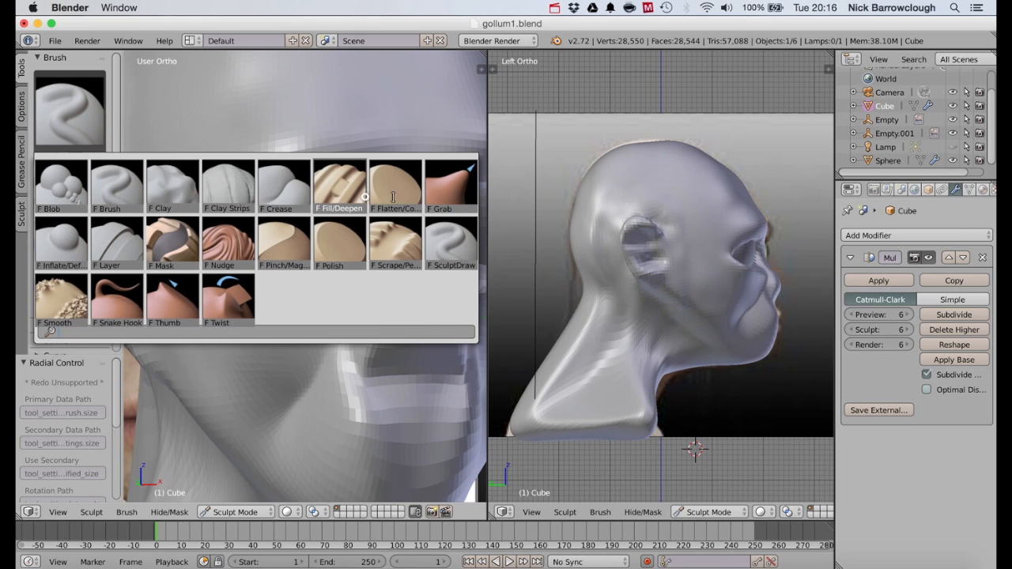
click(440, 194)
key(f)
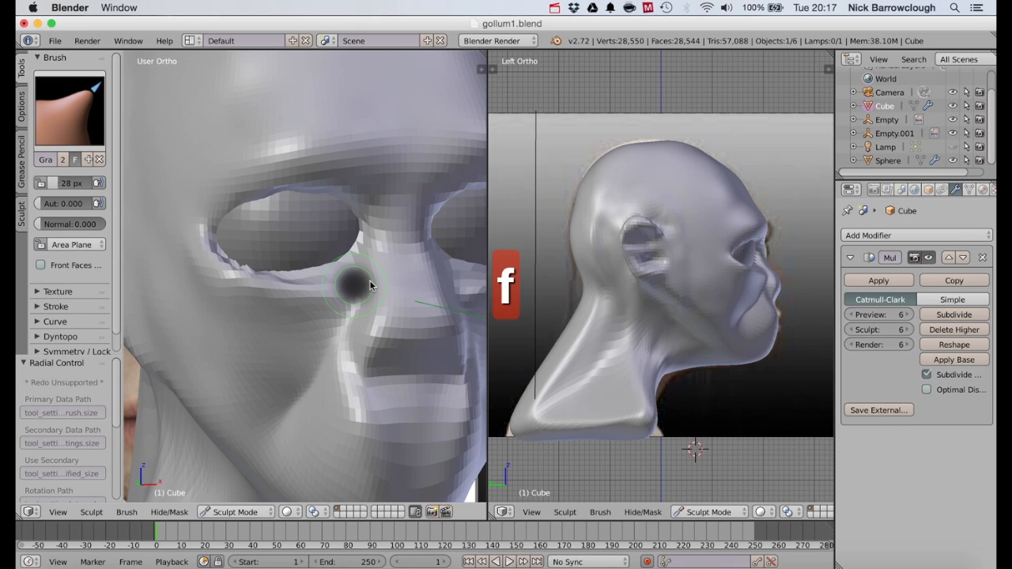
click(369, 232)
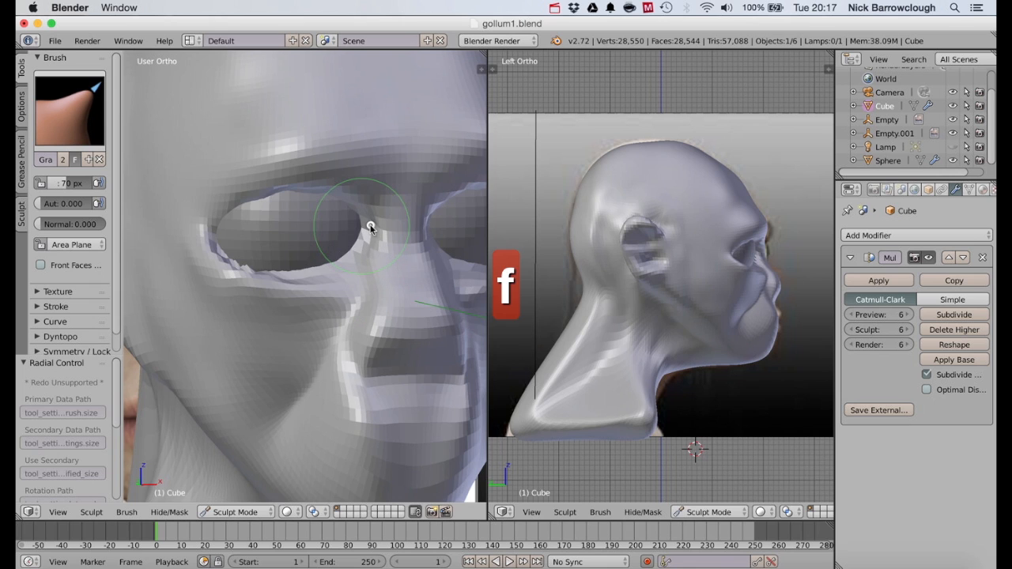
drag(371, 226, 393, 230)
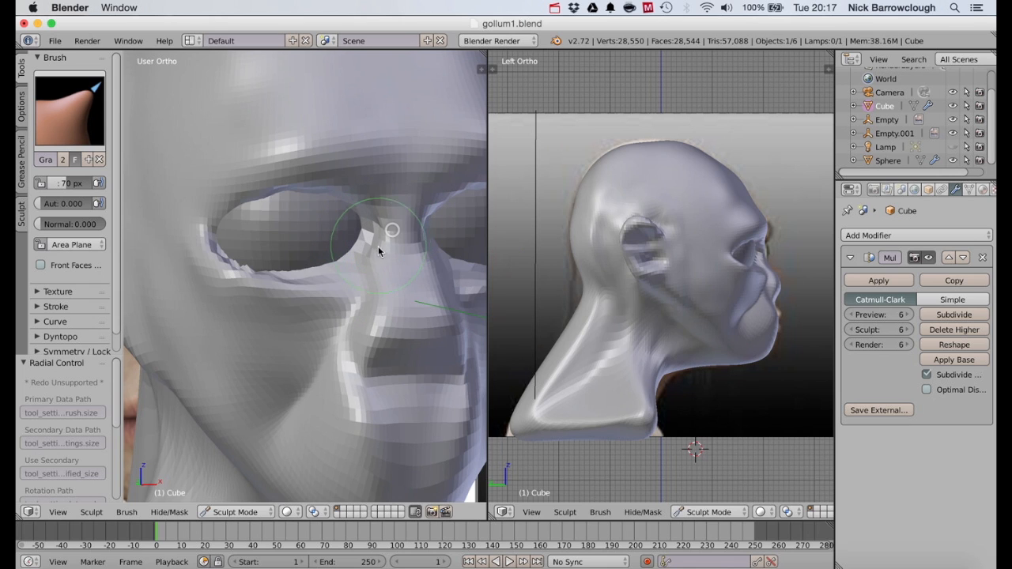
click(102, 105)
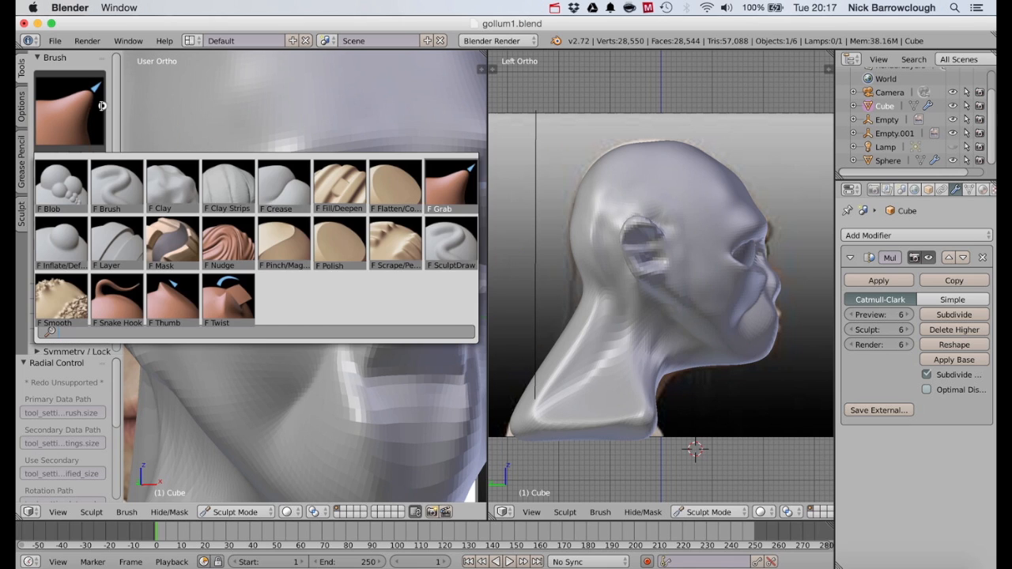
click(102, 192)
scroll(389, 199, right, 2)
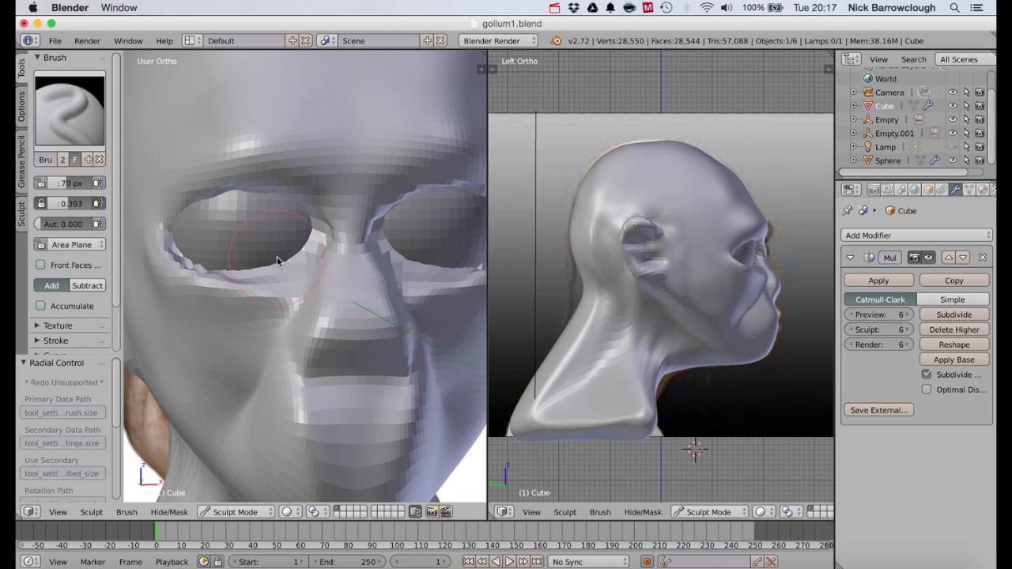
key(f)
click(80, 126)
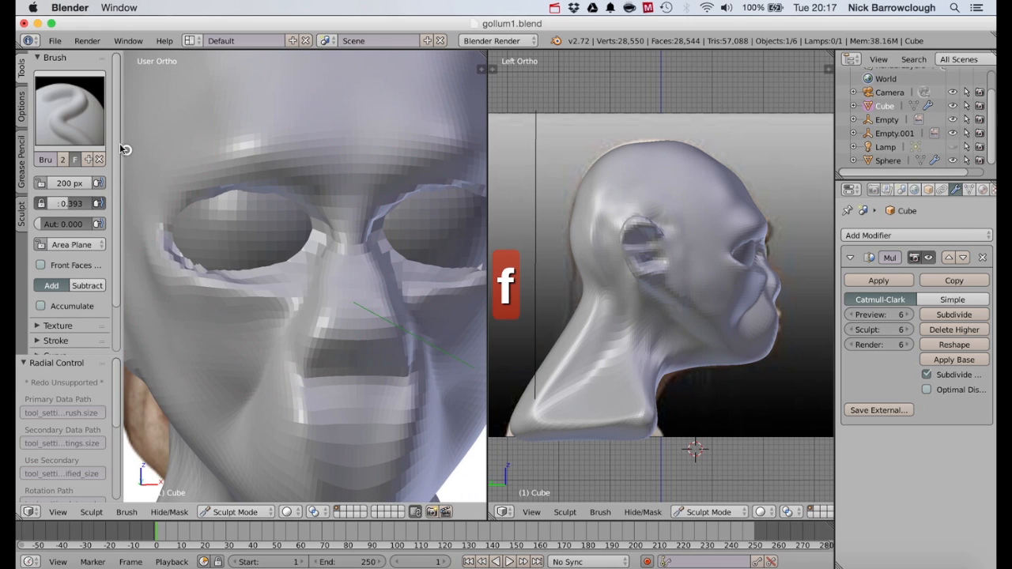
Build up raised lids around the eye sockets with the SculptDraw brush set to Add at a radius of 17 px.
click(92, 125)
click(410, 231)
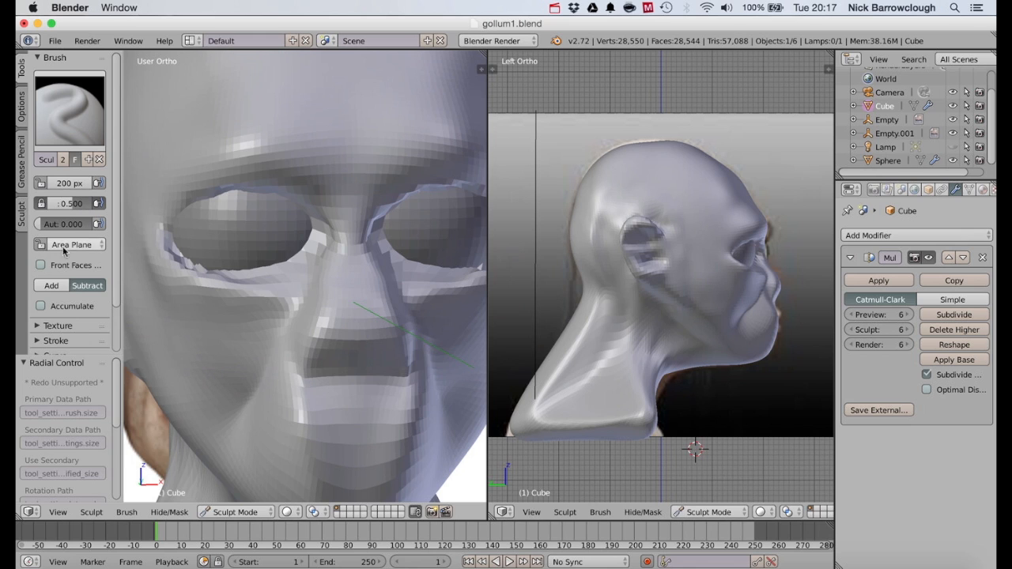
click(53, 286)
click(293, 257)
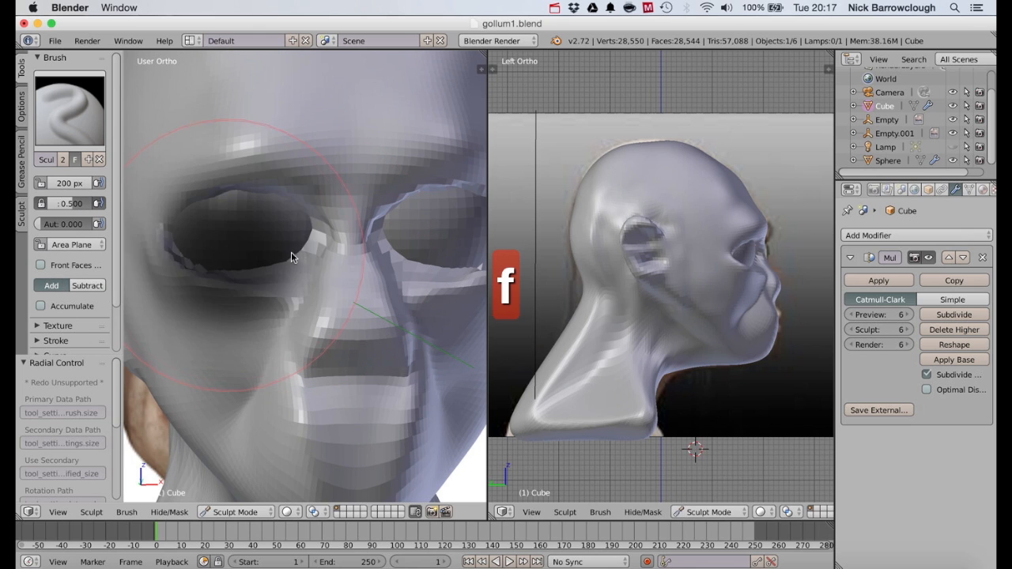
click(230, 258)
mouse_move(314, 254)
mouse_down()
mouse_move(261, 282)
mouse_move(215, 280)
mouse_move(171, 257)
mouse_move(242, 280)
mouse_move(316, 230)
mouse_move(286, 271)
mouse_up()
drag(321, 225, 282, 193)
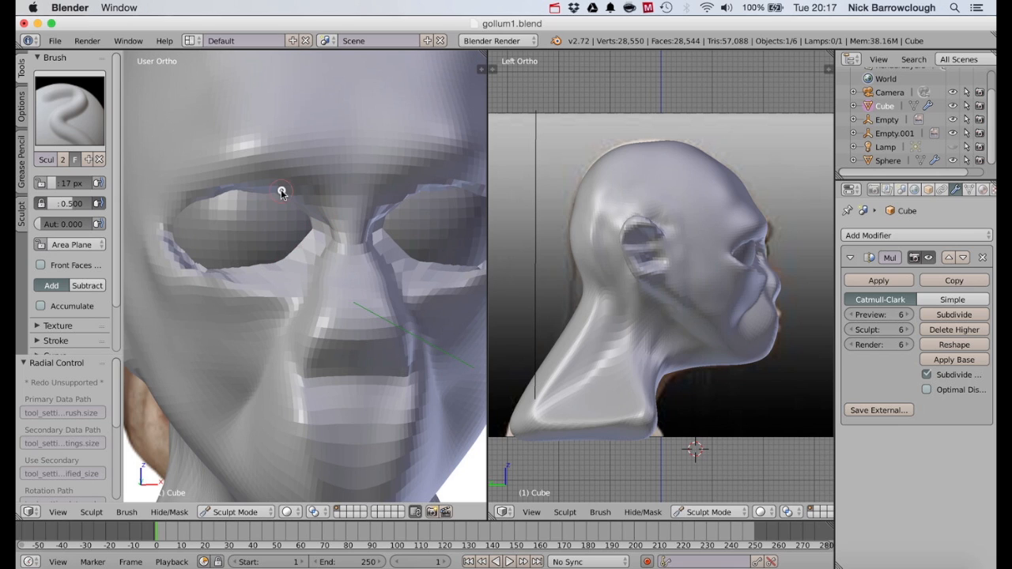
mouse_move(212, 195)
mouse_down()
mouse_move(165, 219)
mouse_move(226, 187)
mouse_move(289, 192)
mouse_move(254, 179)
mouse_move(169, 199)
mouse_move(242, 174)
mouse_move(311, 199)
mouse_move(208, 193)
mouse_move(156, 230)
mouse_up()
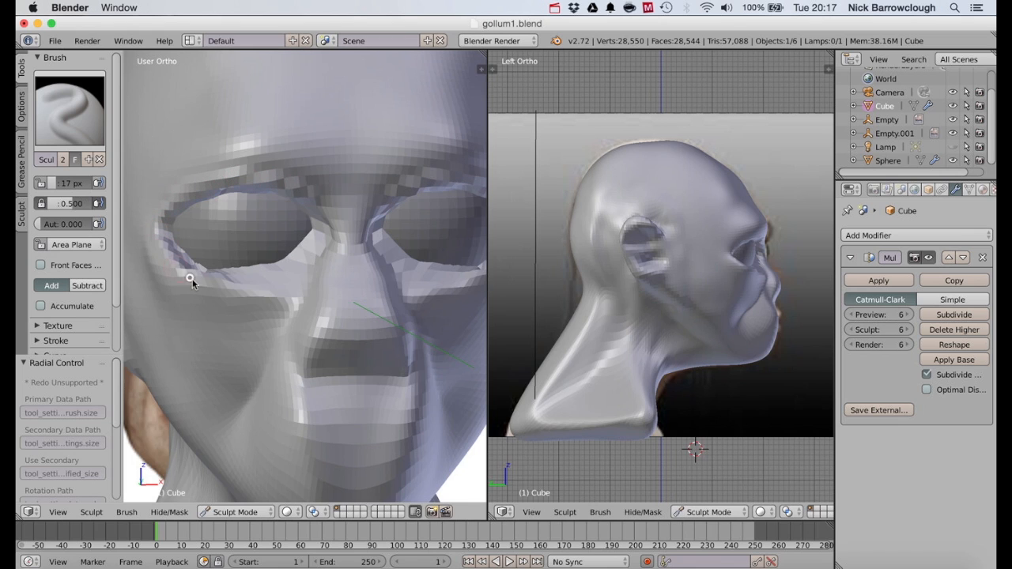
mouse_move(191, 281)
mouse_down()
mouse_move(271, 283)
mouse_move(308, 268)
mouse_move(320, 237)
mouse_move(234, 285)
mouse_move(169, 253)
mouse_up()
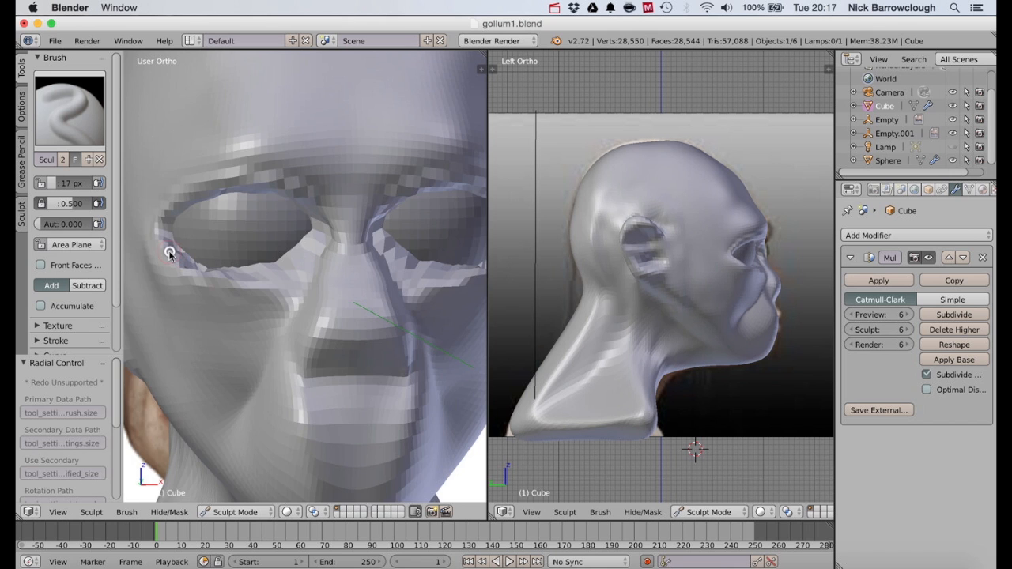
Build up the bags beneath the eyes with the Clay Strips brush at strength 0.214 and a radius of 77 px.
scroll(169, 253, right, 5)
scroll(169, 255, down, 4)
scroll(169, 262, left, 10)
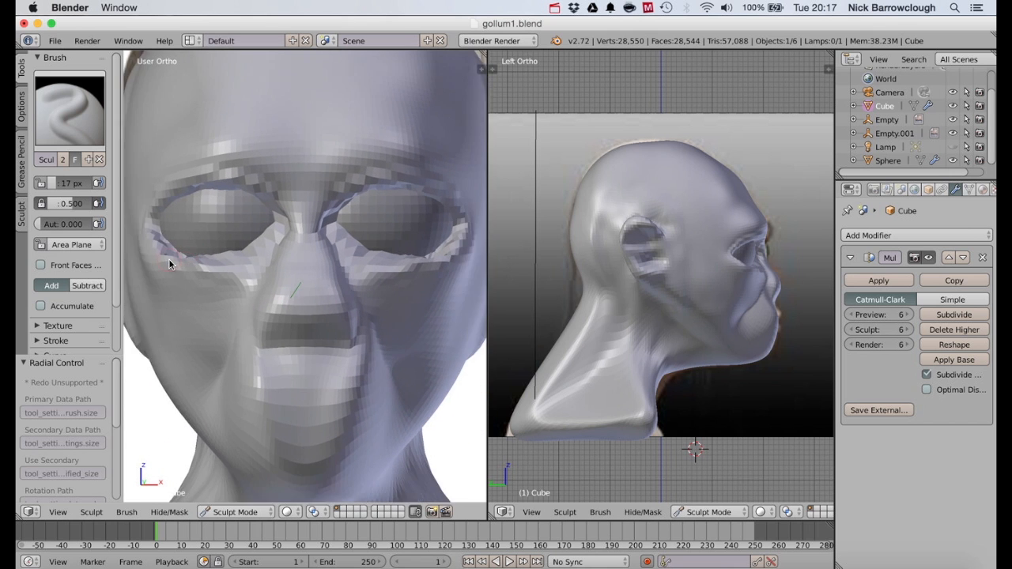
scroll(168, 259, right, 10)
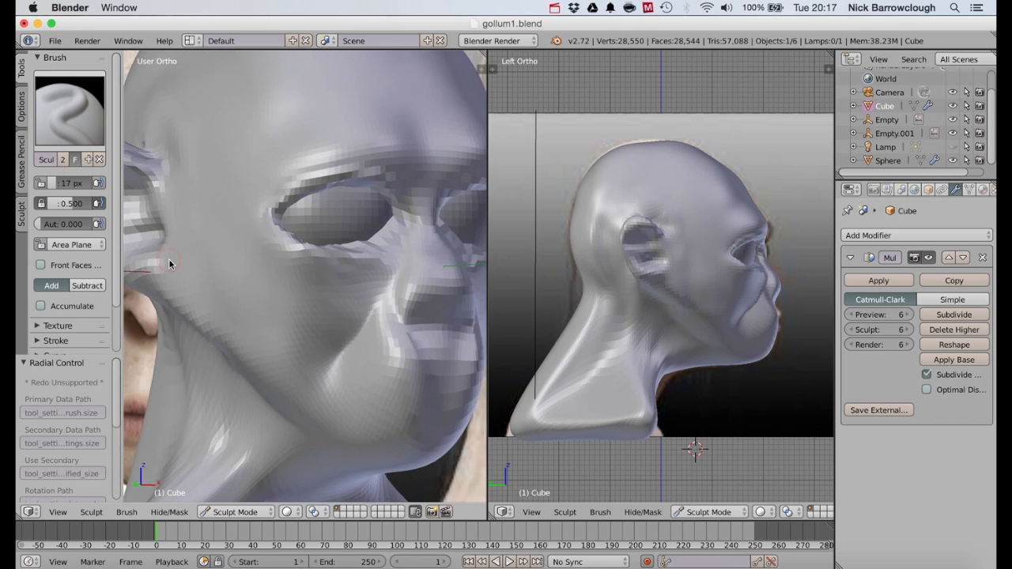
click(56, 115)
click(207, 192)
scroll(185, 237, right, 5)
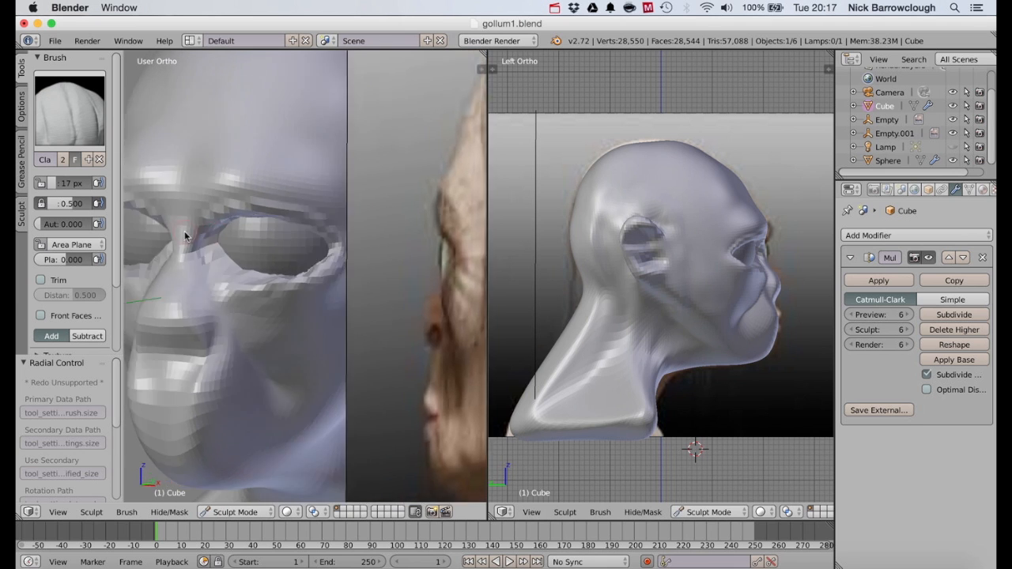
scroll(185, 236, left, 8)
scroll(210, 306, up, 2)
scroll(210, 306, up, 2)
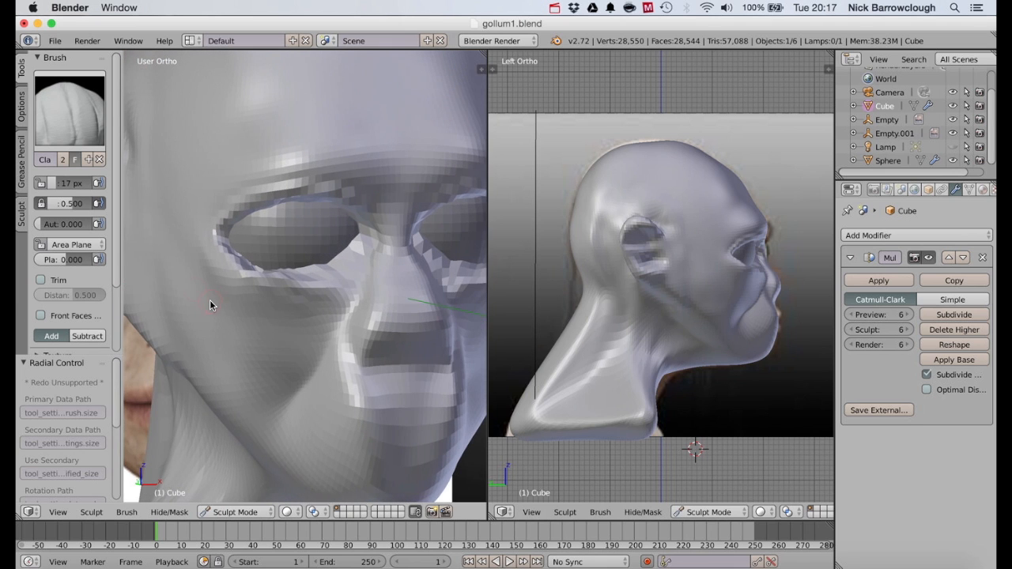
drag(72, 203, 74, 203)
key(f)
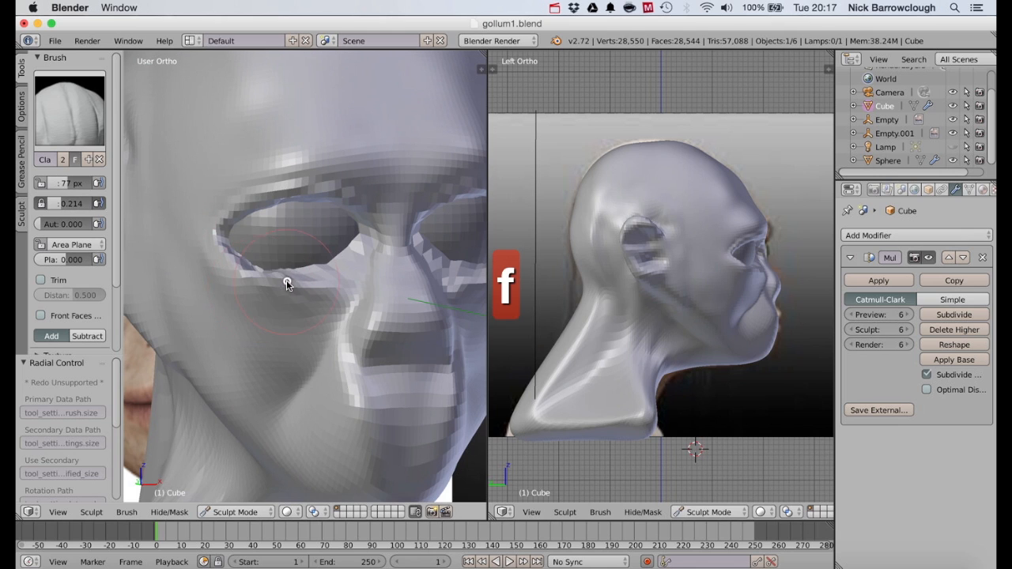
click(286, 280)
middle_drag(279, 295, 256, 285)
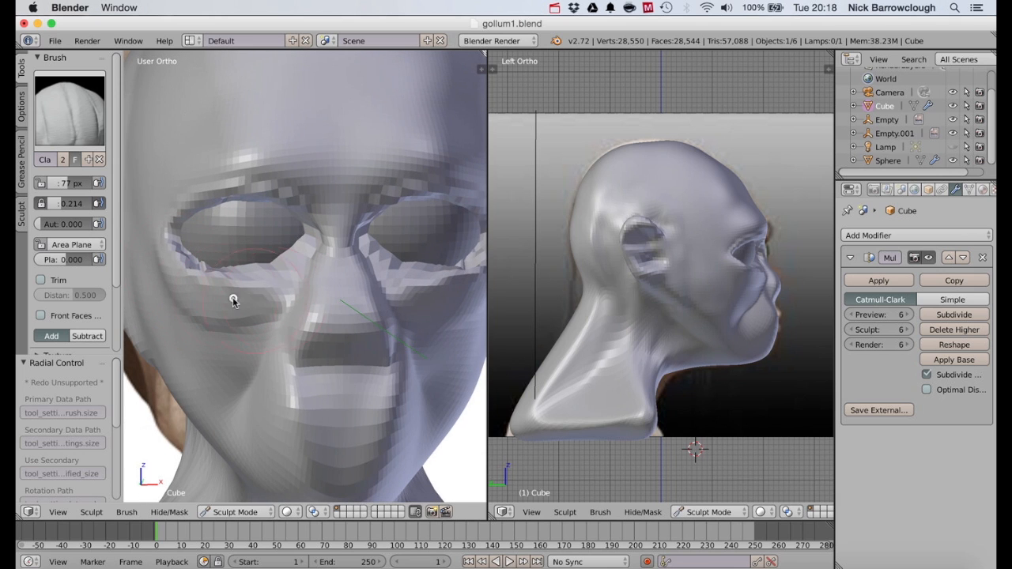
middle_drag(233, 299, 220, 294)
middle_drag(309, 278, 309, 281)
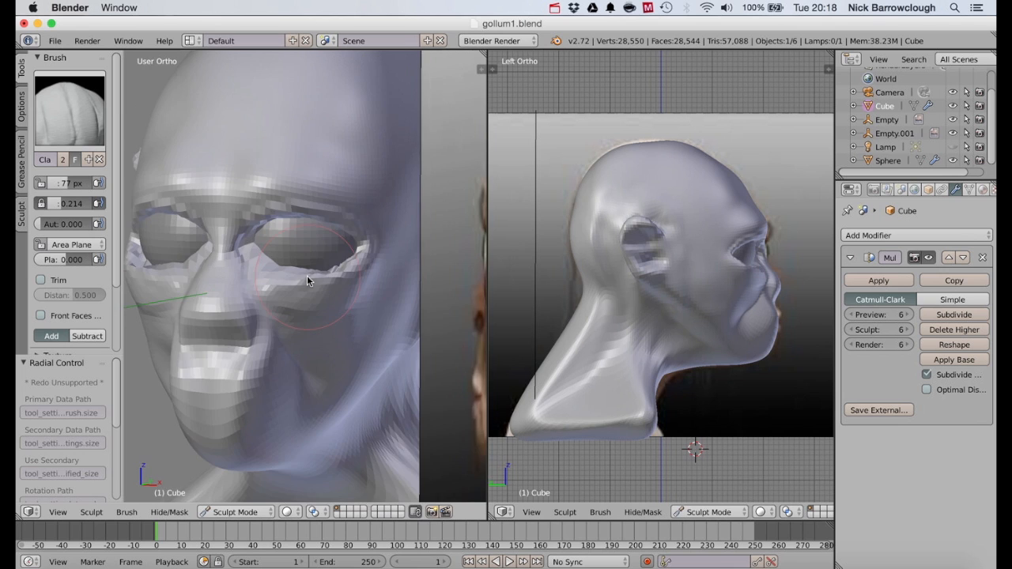
Smooth the lower lids and the outer and inner socket corners with the Smooth brush at a radius of 30 px.
key(KP_1)
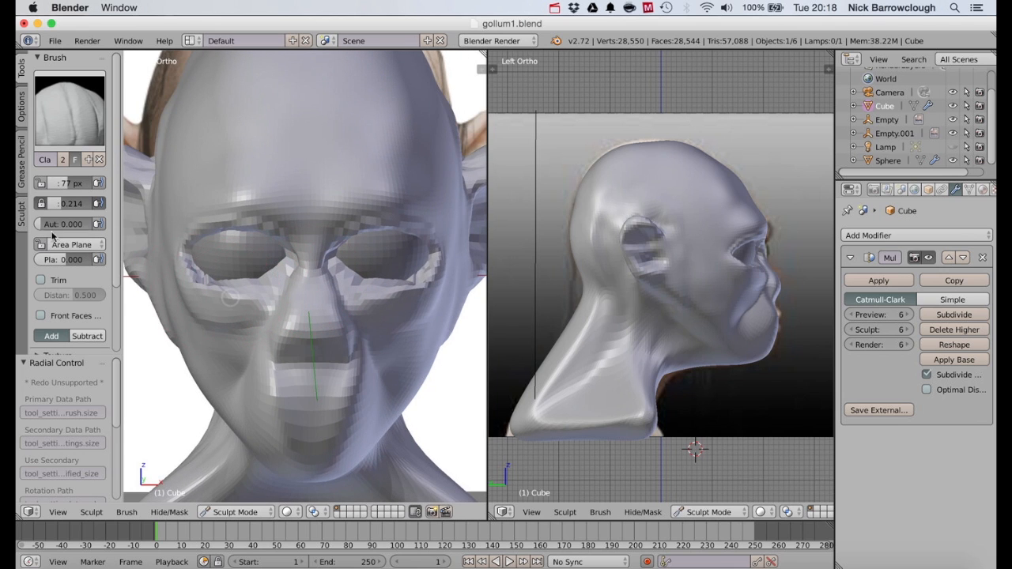
click(69, 111)
click(235, 279)
key(f)
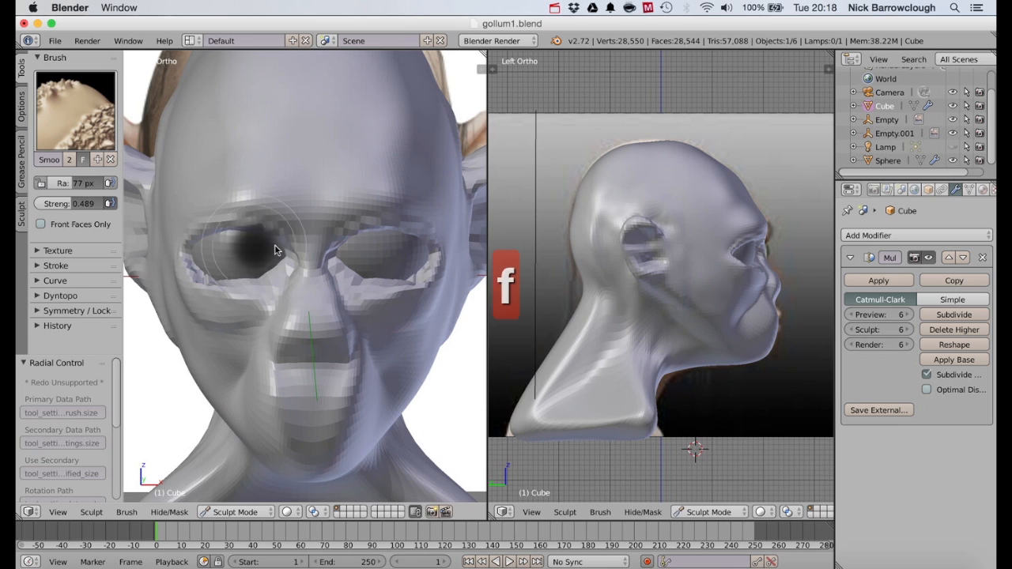
mouse_move(203, 275)
mouse_down()
mouse_move(190, 264)
mouse_move(235, 285)
mouse_move(282, 272)
mouse_move(293, 256)
mouse_move(248, 287)
mouse_move(204, 277)
mouse_move(242, 297)
mouse_up()
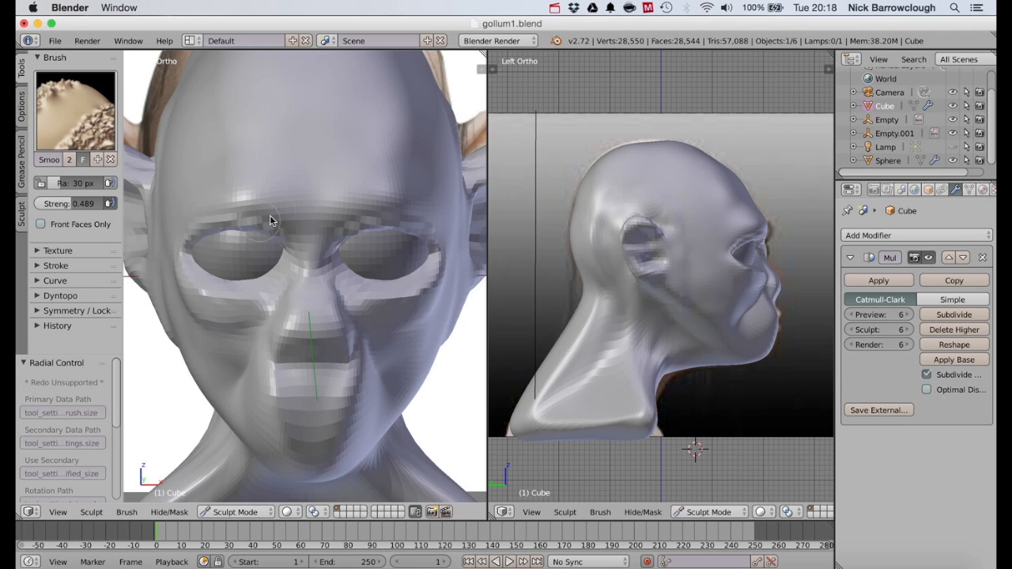
middle_drag(234, 215, 263, 245)
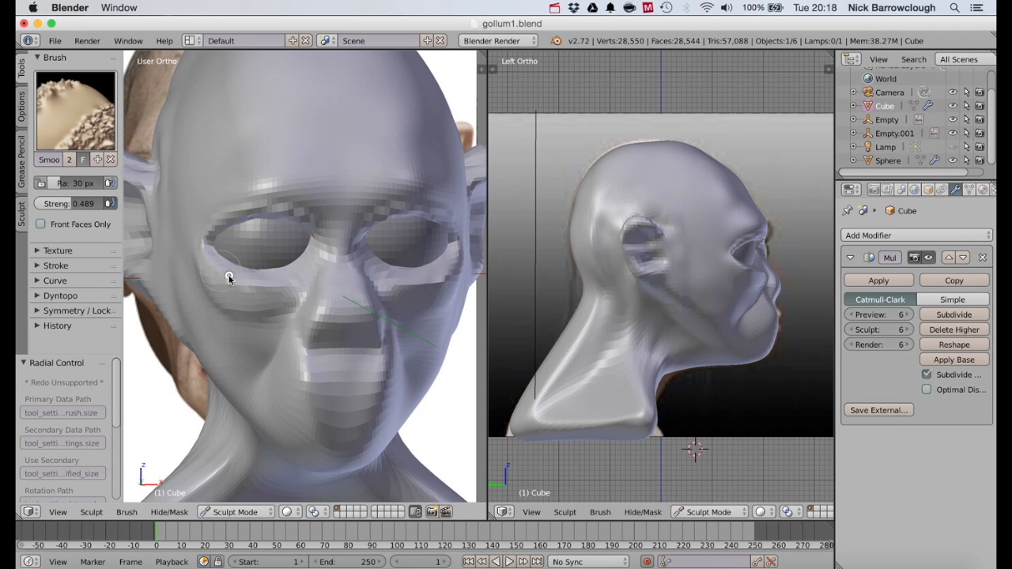
mouse_move(229, 279)
mouse_down()
mouse_move(280, 287)
mouse_move(280, 300)
mouse_move(261, 310)
mouse_move(301, 294)
mouse_move(208, 287)
mouse_move(199, 255)
mouse_up()
Examine the smoothed eye sockets and the whole head from the front and at an angle against the reference images.
scroll(198, 254, left, 5)
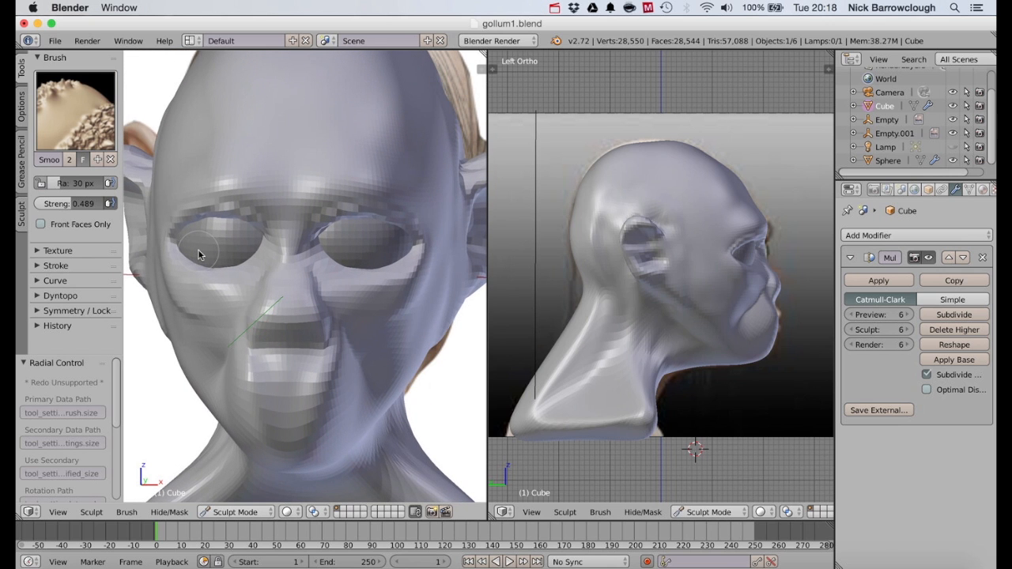
scroll(214, 219, left, 10)
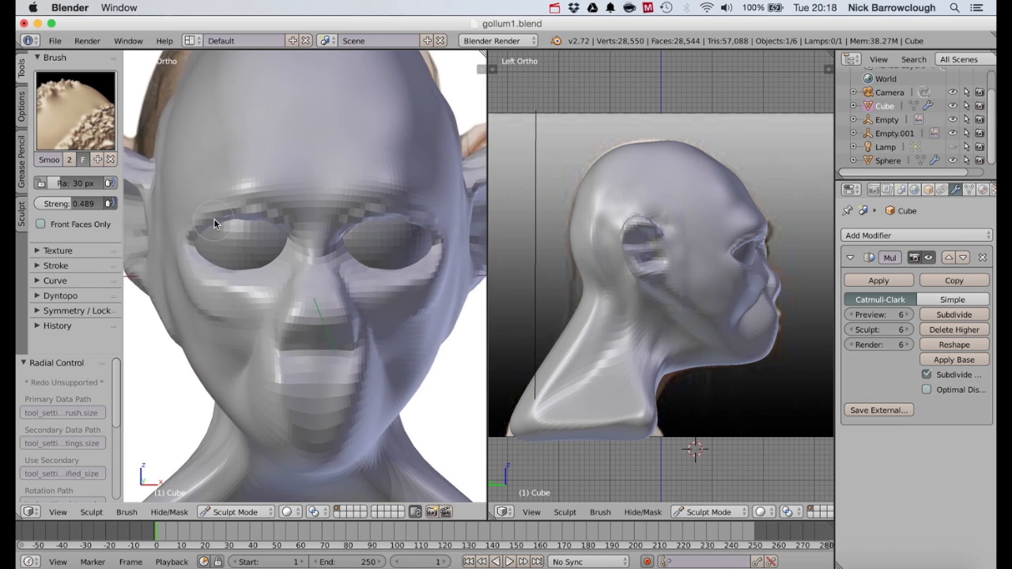
scroll(214, 219, left, 8)
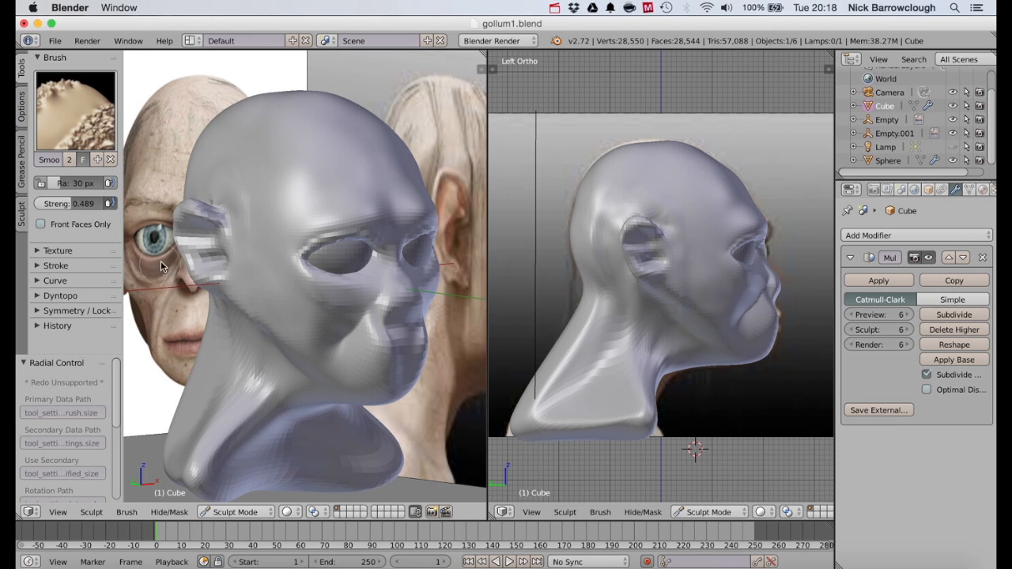
scroll(390, 270, right, 8)
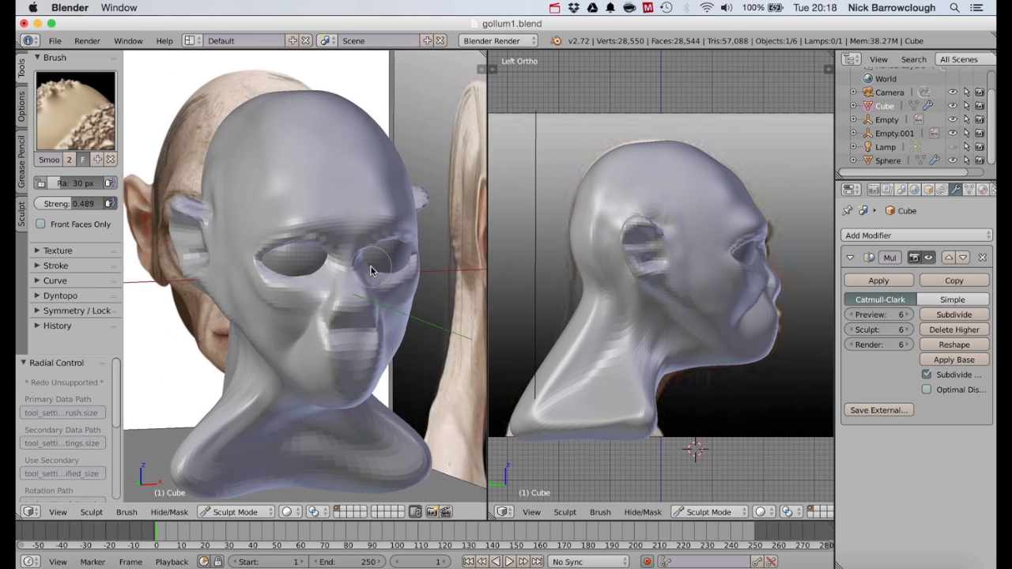
scroll(348, 294, right, 5)
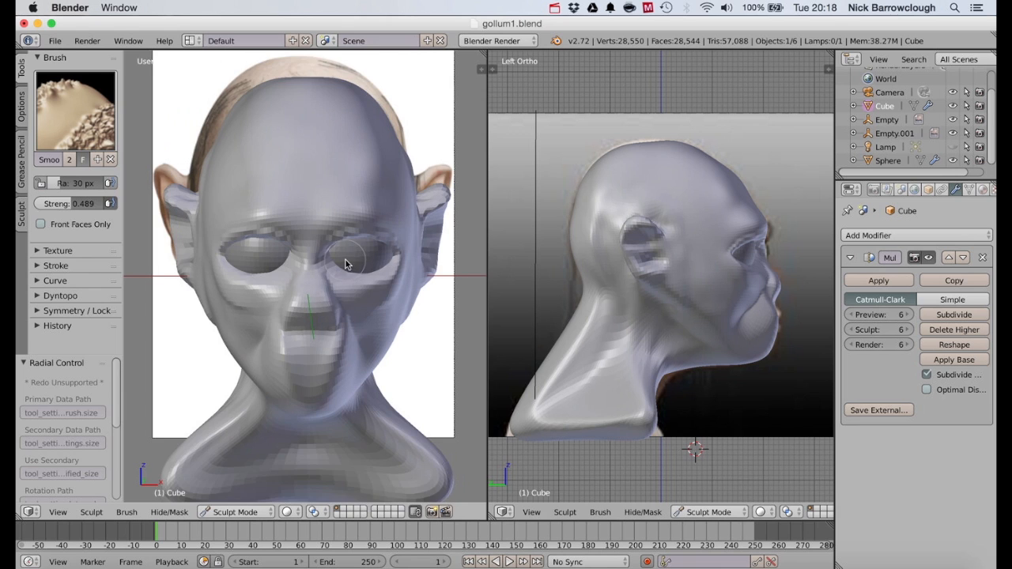
scroll(347, 262, up, 3)
scroll(338, 167, down, 3)
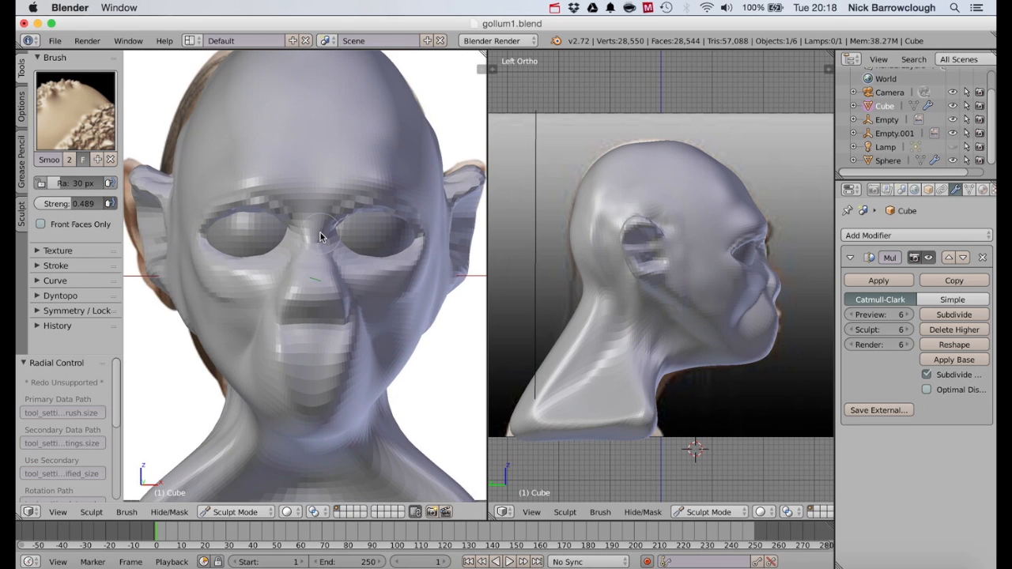
scroll(320, 230, up, 4)
scroll(309, 220, left, 4)
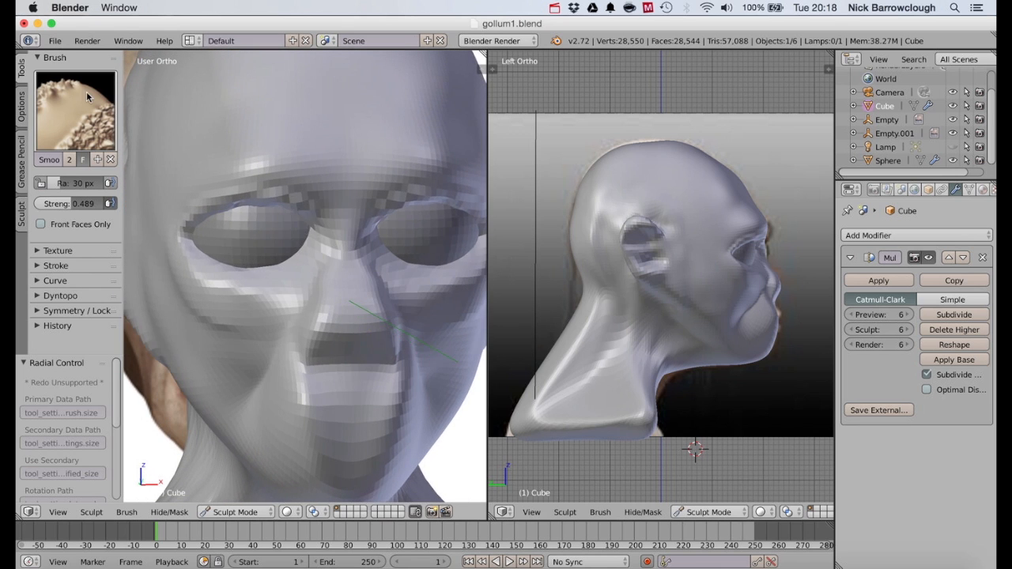
Carve wrinkle lines into the bags beneath the eyes with the Crease brush set to Subtract at a radius of 22 px.
click(87, 96)
click(284, 187)
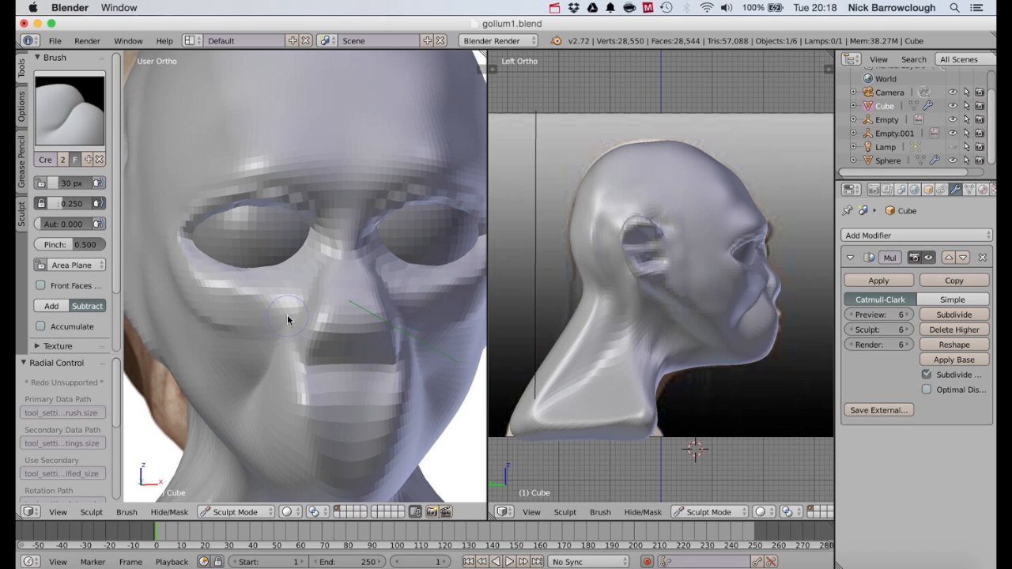
drag(288, 320, 287, 319)
click(286, 316)
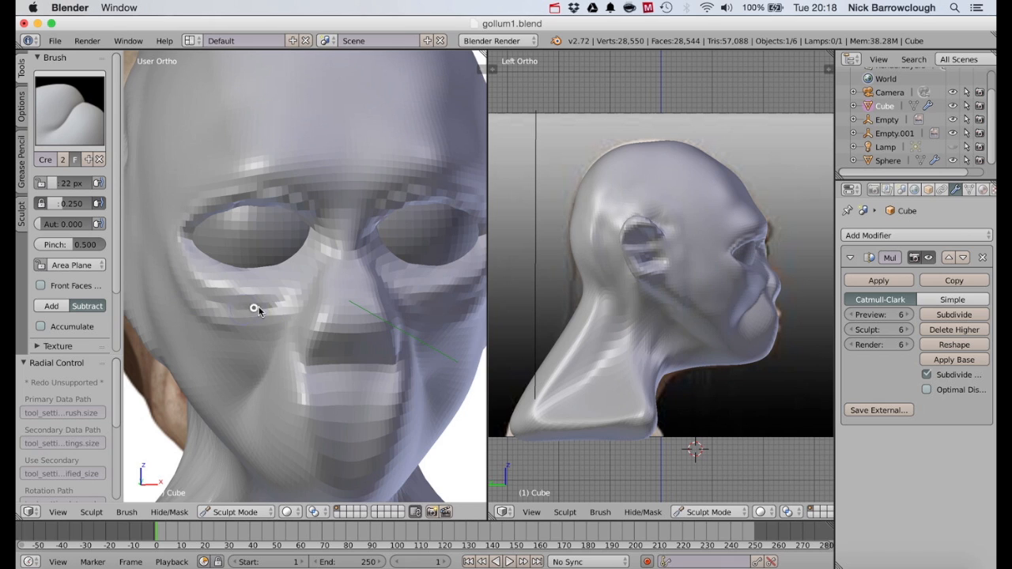
mouse_move(286, 303)
mouse_down()
mouse_move(273, 306)
mouse_move(292, 299)
mouse_move(221, 300)
mouse_move(181, 276)
mouse_up()
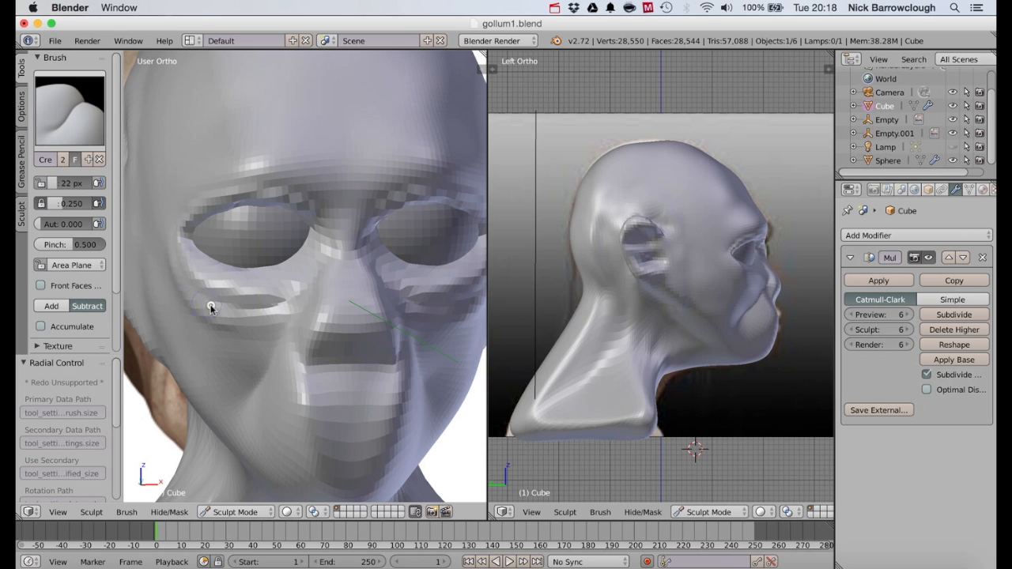
mouse_move(211, 308)
mouse_down()
mouse_move(280, 303)
mouse_move(300, 284)
mouse_move(292, 299)
mouse_move(311, 271)
mouse_move(317, 228)
mouse_move(306, 288)
mouse_move(289, 300)
mouse_move(225, 306)
mouse_move(301, 282)
mouse_up()
mouse_move(316, 247)
mouse_down()
mouse_move(267, 305)
mouse_move(203, 296)
mouse_move(266, 292)
mouse_move(312, 261)
mouse_up()
Examine the creased eye bags from both sides and at an angle against the reference images.
scroll(311, 262, right, 8)
scroll(311, 261, down, 5)
scroll(311, 262, right, 6)
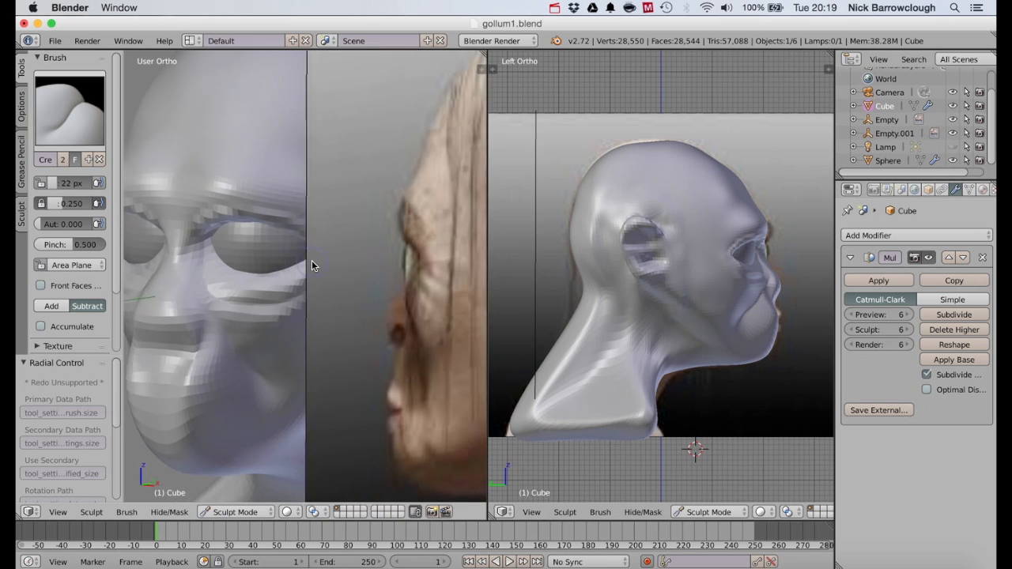
scroll(312, 262, left, 10)
scroll(312, 261, left, 8)
scroll(311, 262, right, 8)
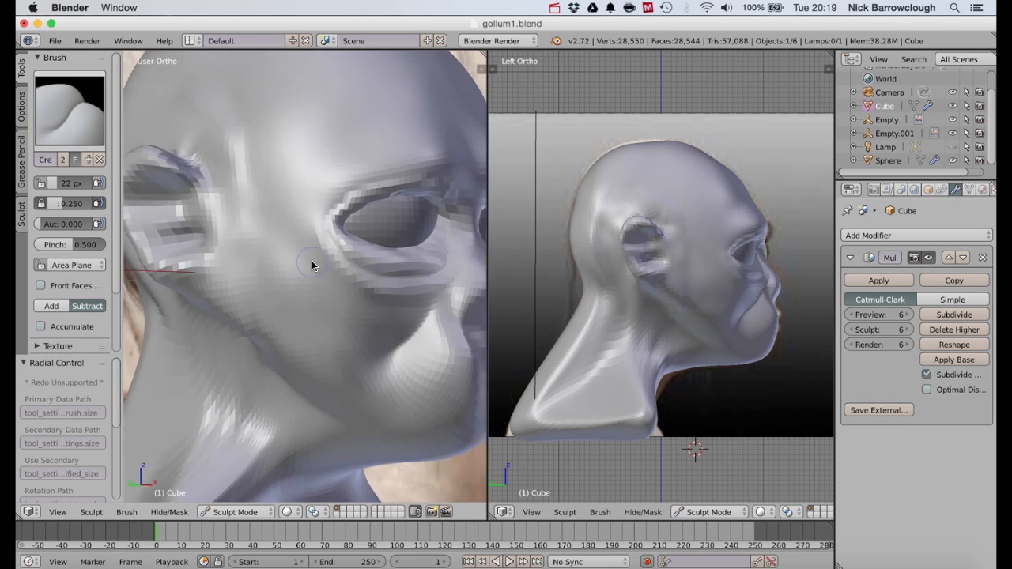
scroll(312, 262, right, 2)
Reshape the lower lids and eye bags with the Grab brush at a radius of 42 px.
click(75, 122)
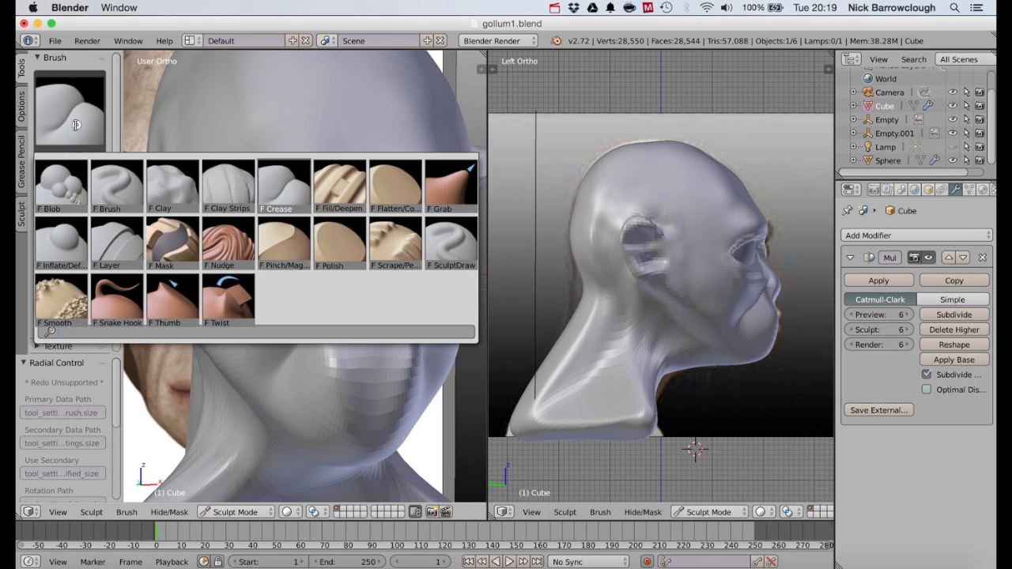
click(460, 194)
key(f)
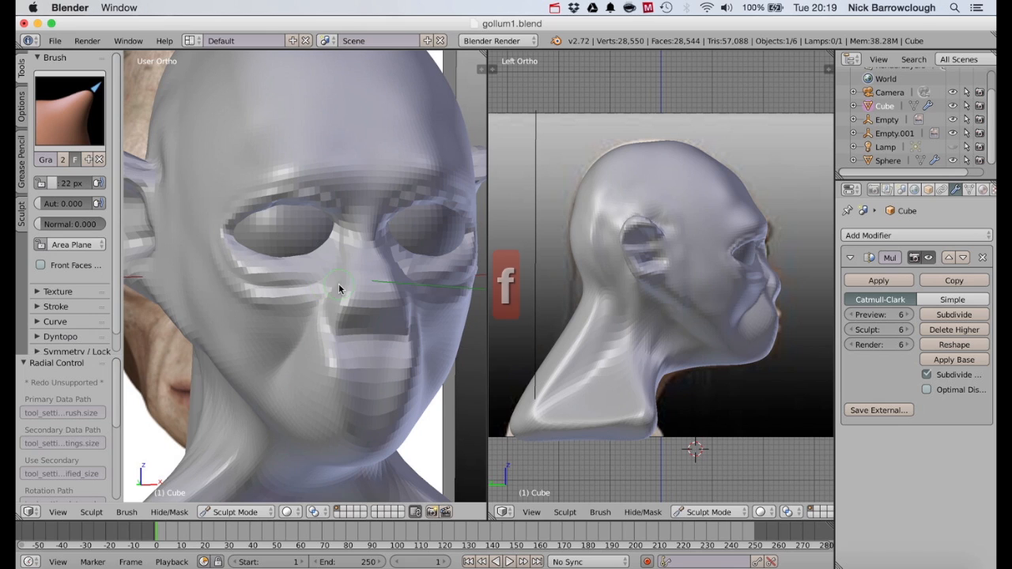
click(346, 282)
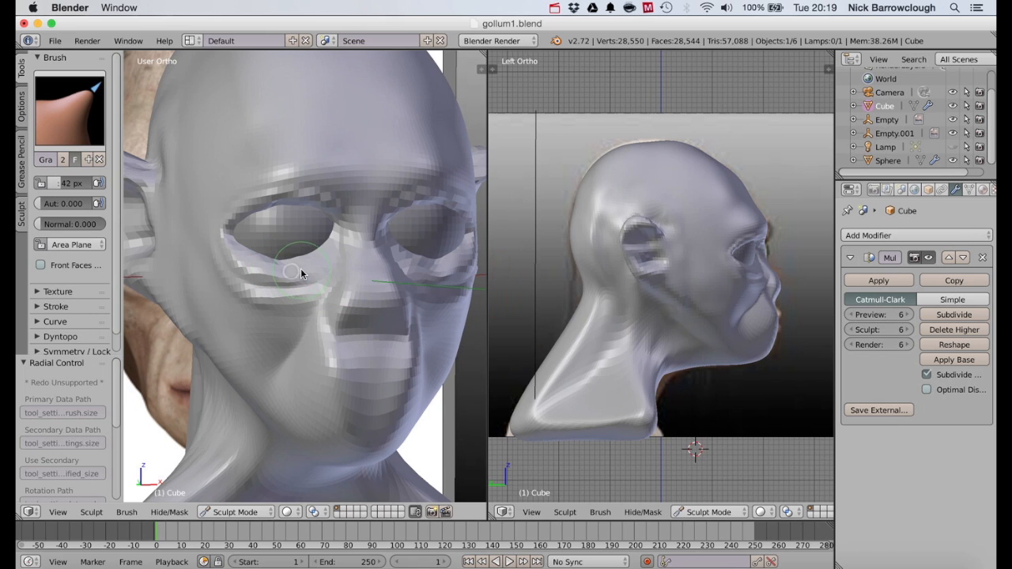
mouse_move(313, 275)
mouse_down()
mouse_move(253, 282)
mouse_move(273, 307)
mouse_move(290, 297)
mouse_move(299, 306)
mouse_up()
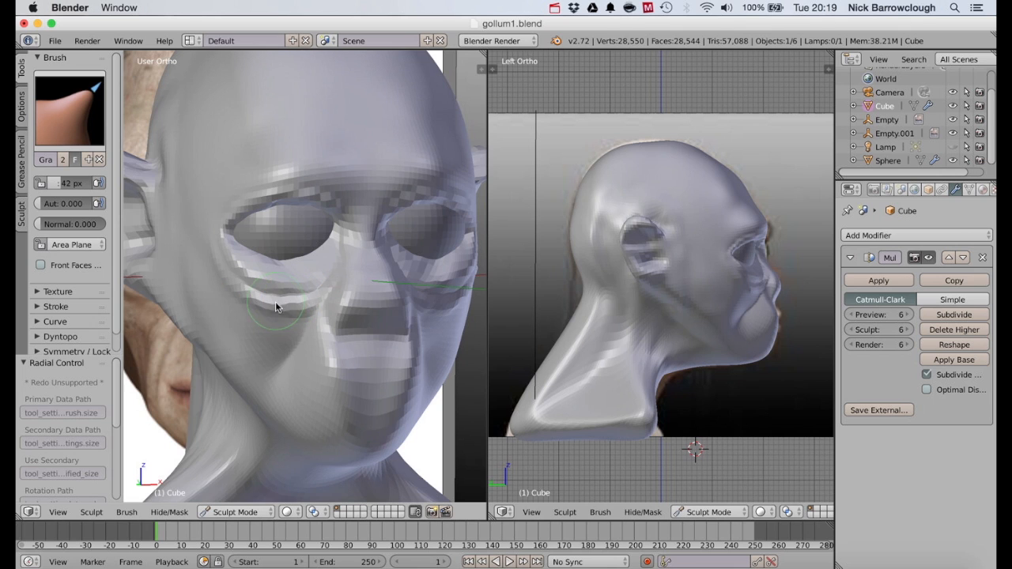
middle_drag(239, 287, 213, 300)
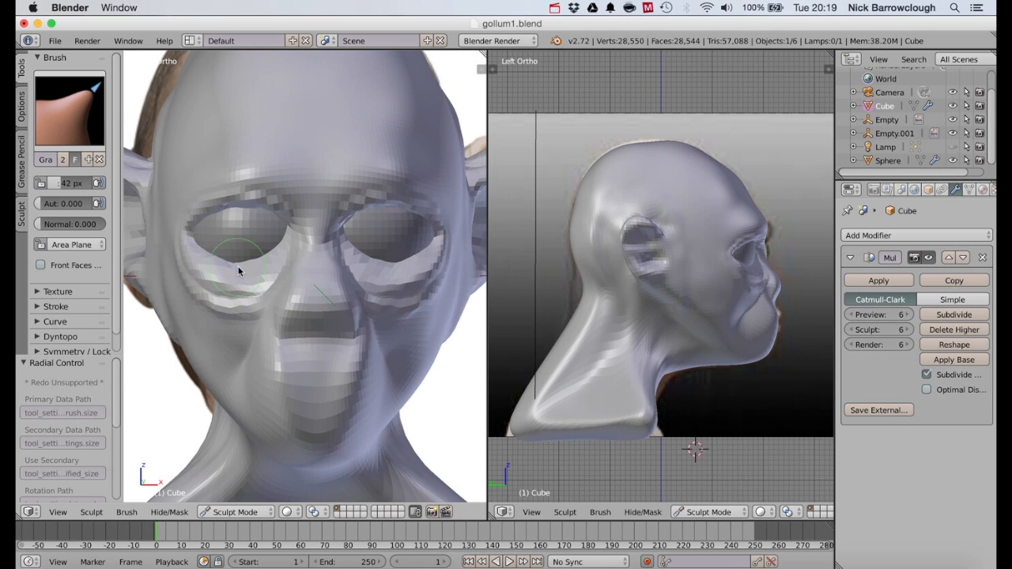
mouse_move(211, 263)
mouse_down()
mouse_move(205, 257)
mouse_move(212, 262)
mouse_up()
Examine the eye bags and the whole head from the front, at an angle and in profile against the reference images.
scroll(214, 261, right, 10)
scroll(213, 261, left, 8)
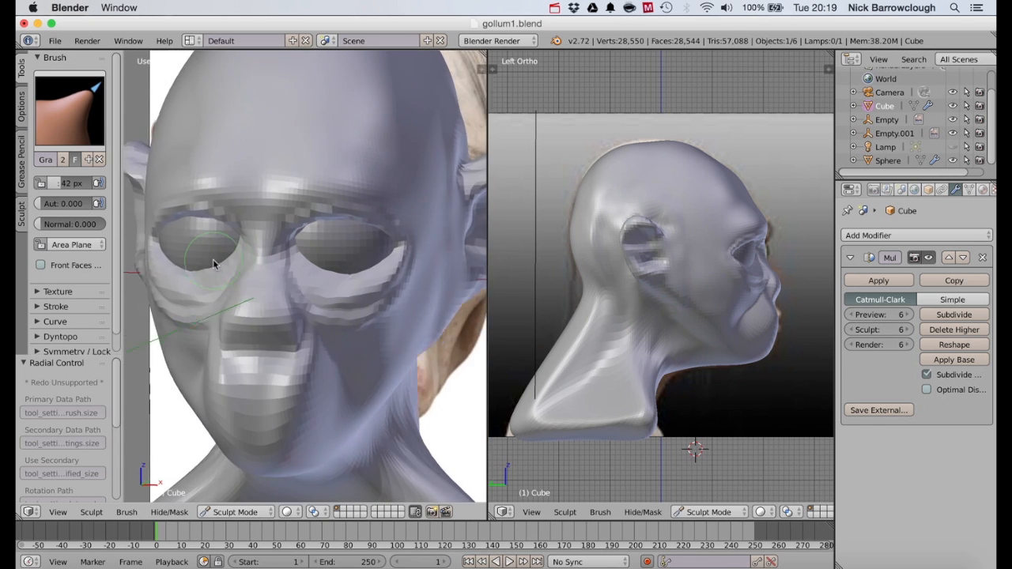
scroll(213, 263, right, 6)
scroll(311, 306, left, 7)
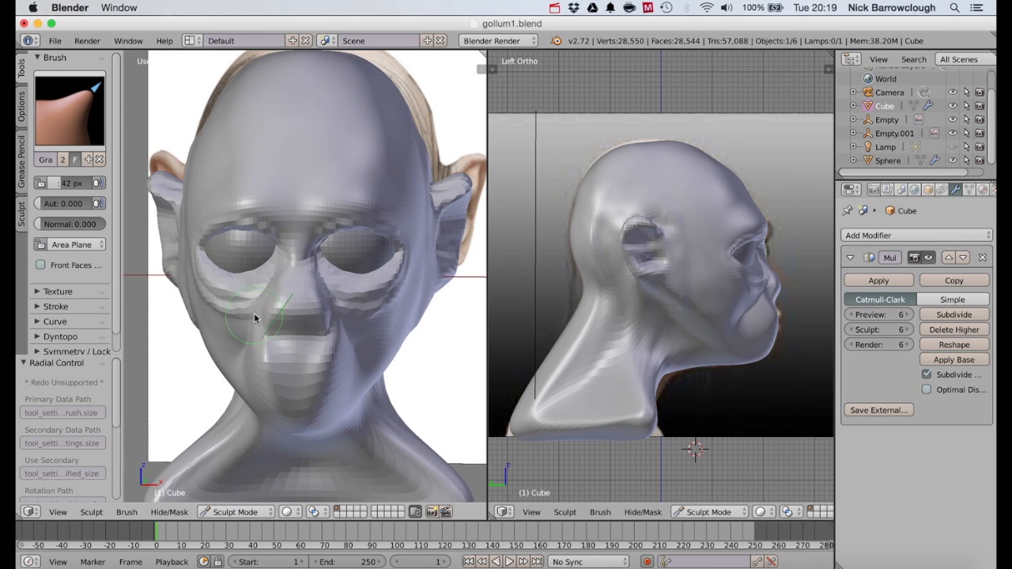
scroll(265, 321, right, 6)
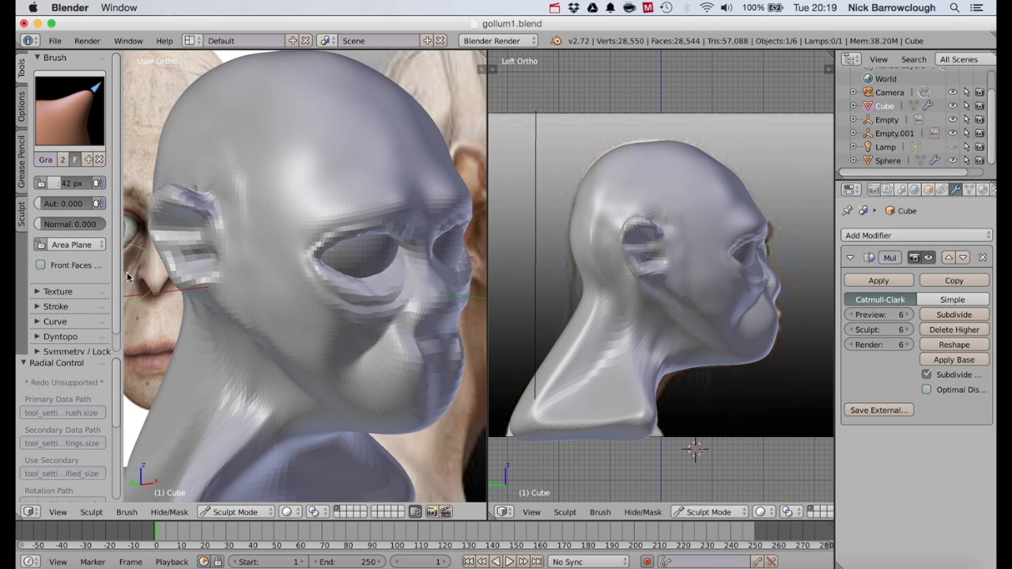
scroll(162, 287, left, 5)
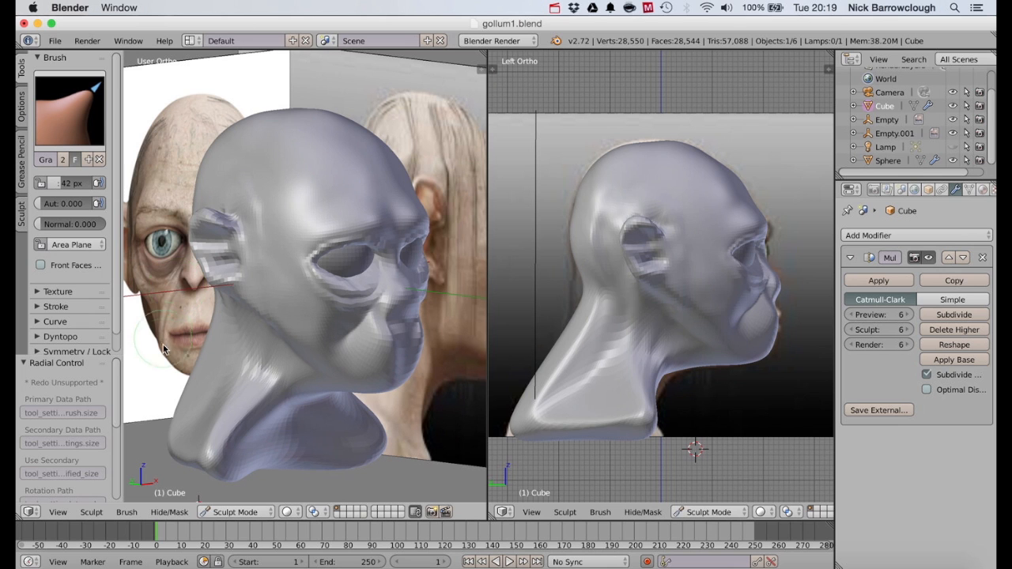
scroll(382, 303, left, 6)
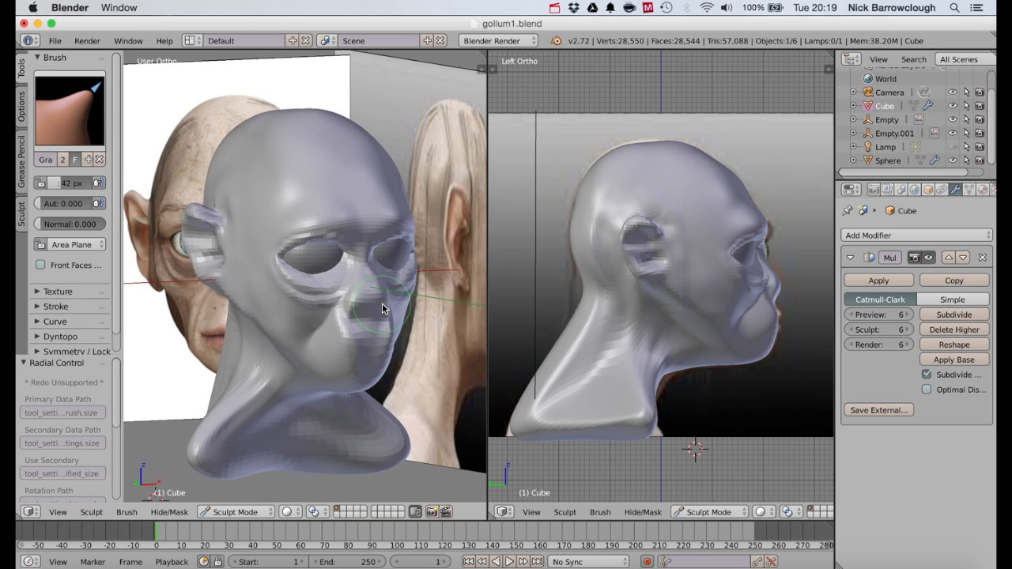
scroll(269, 257, right, 8)
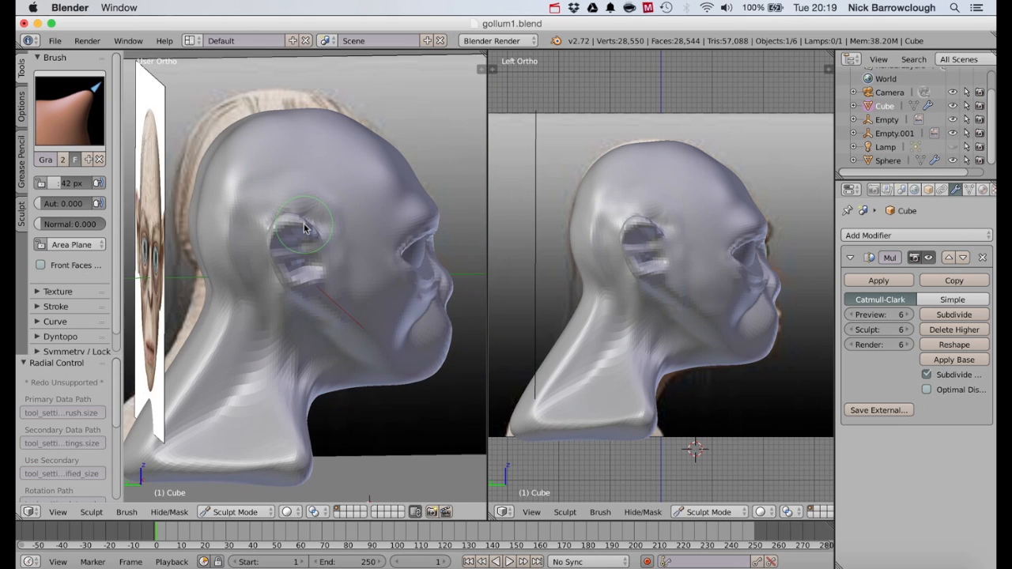
Adjust the chin and brow profile to the side reference with the Grab brush at a radius of 132 px.
key(f)
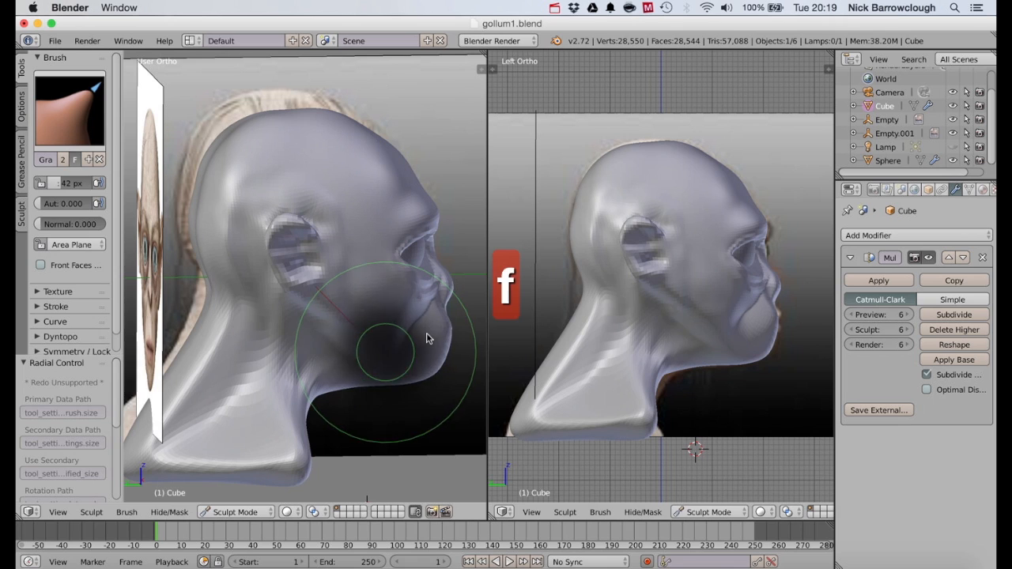
click(423, 333)
drag(421, 328, 421, 331)
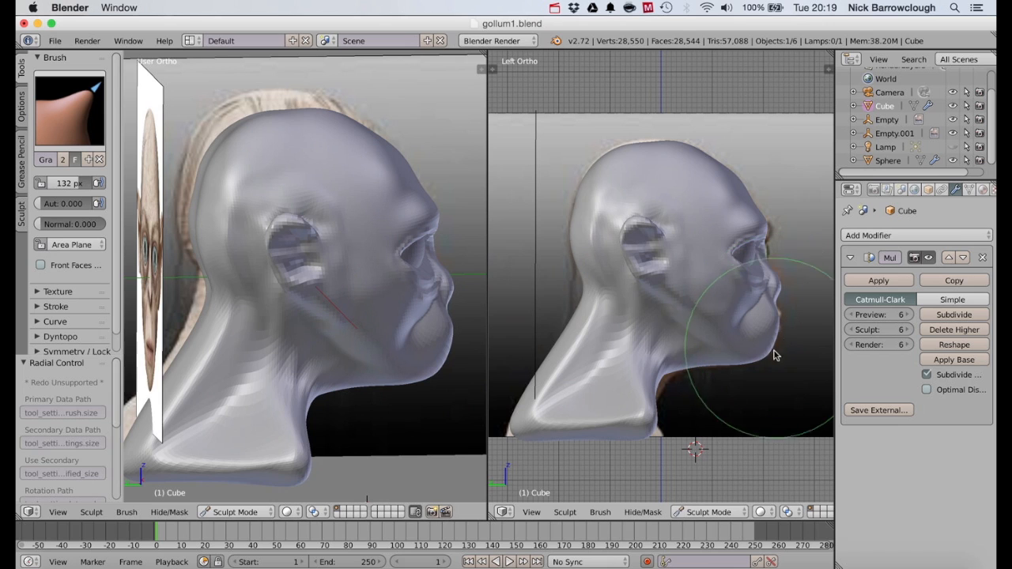
drag(774, 356, 762, 358)
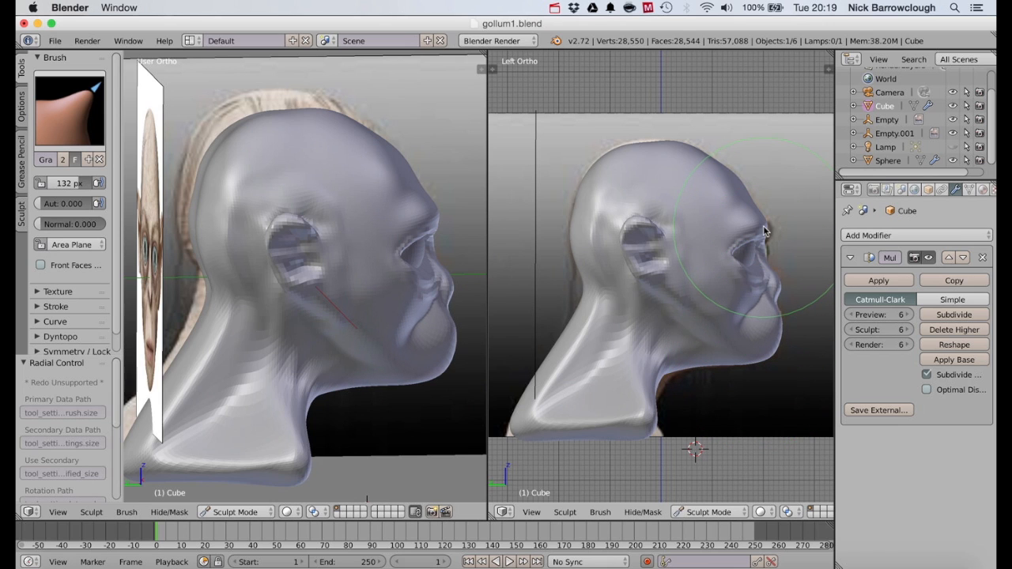
drag(764, 227, 769, 234)
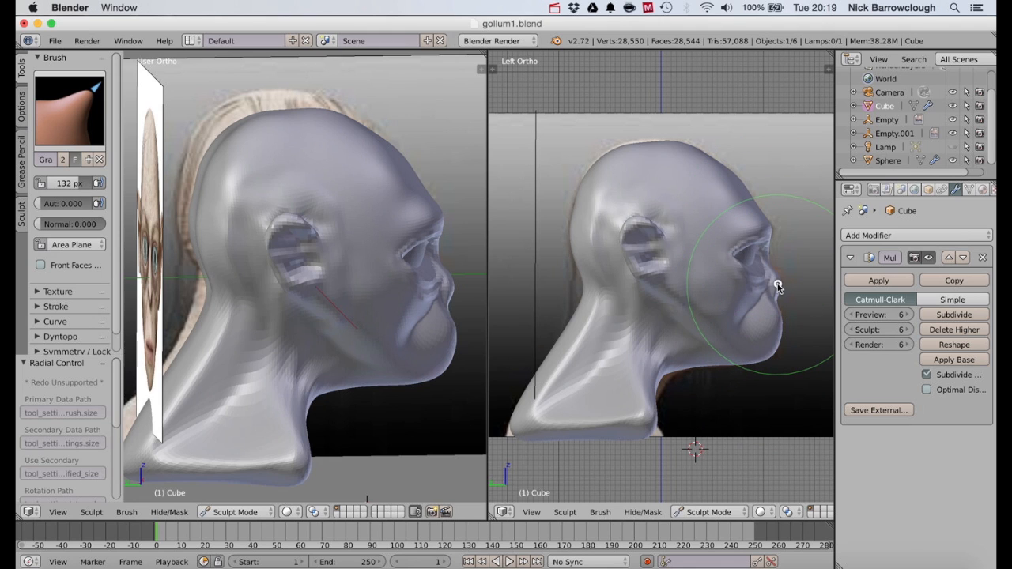
Shape the nose and mouth profile against the side reference with the Grab brush at a radius of 58 px.
key(f)
click(775, 283)
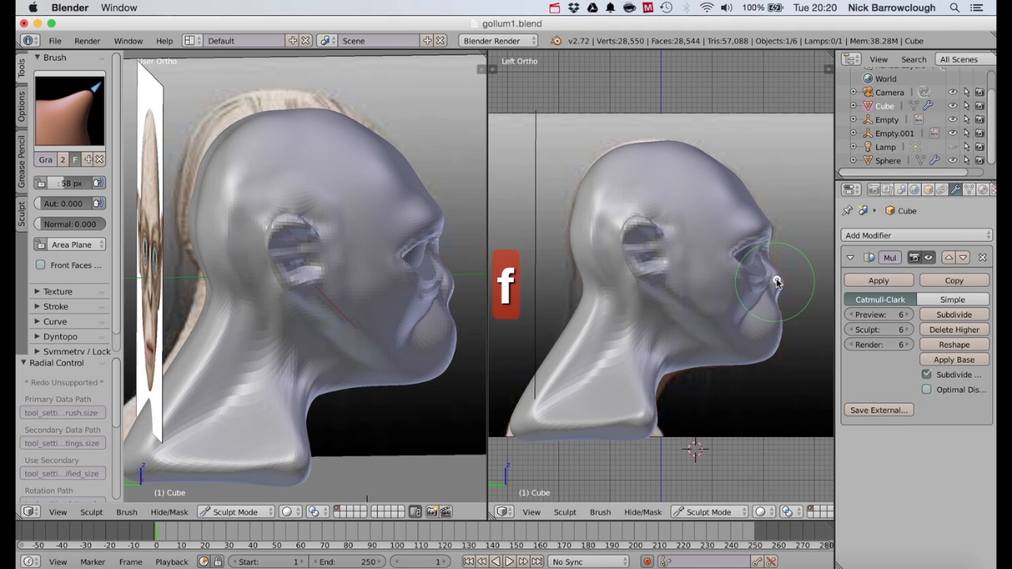
mouse_move(779, 283)
mouse_down()
mouse_move(773, 313)
mouse_move(757, 322)
mouse_move(771, 322)
mouse_up()
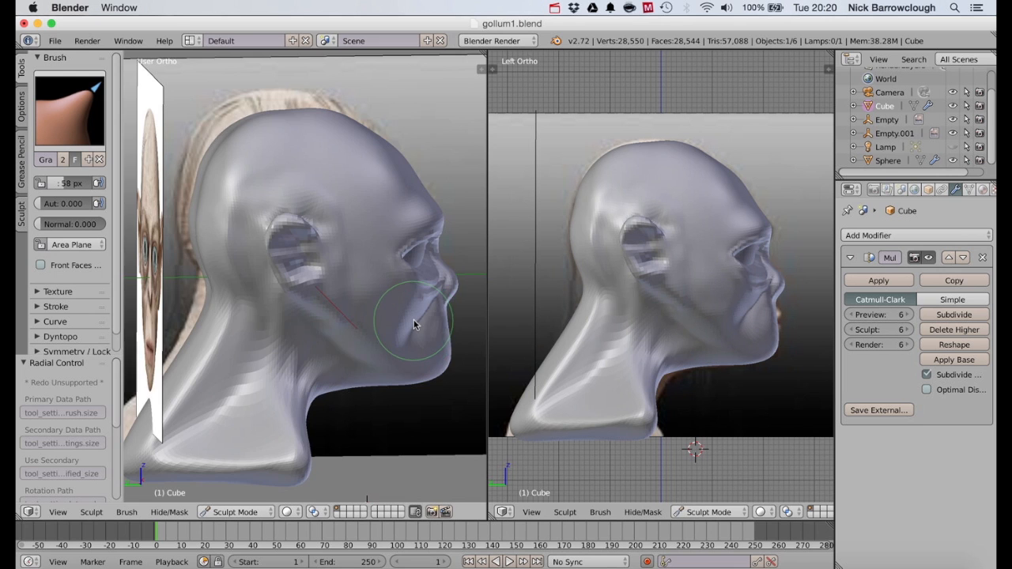
Try to carve a fold beside the mouth with the Crease brush set to Subtract at a radius of 26 px.
scroll(413, 325, right, 10)
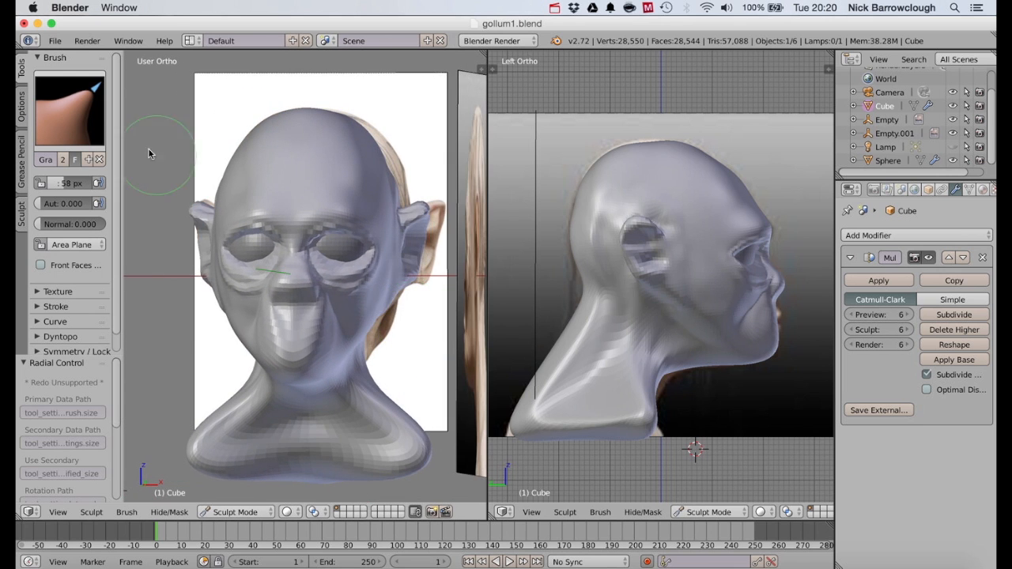
click(84, 115)
click(286, 190)
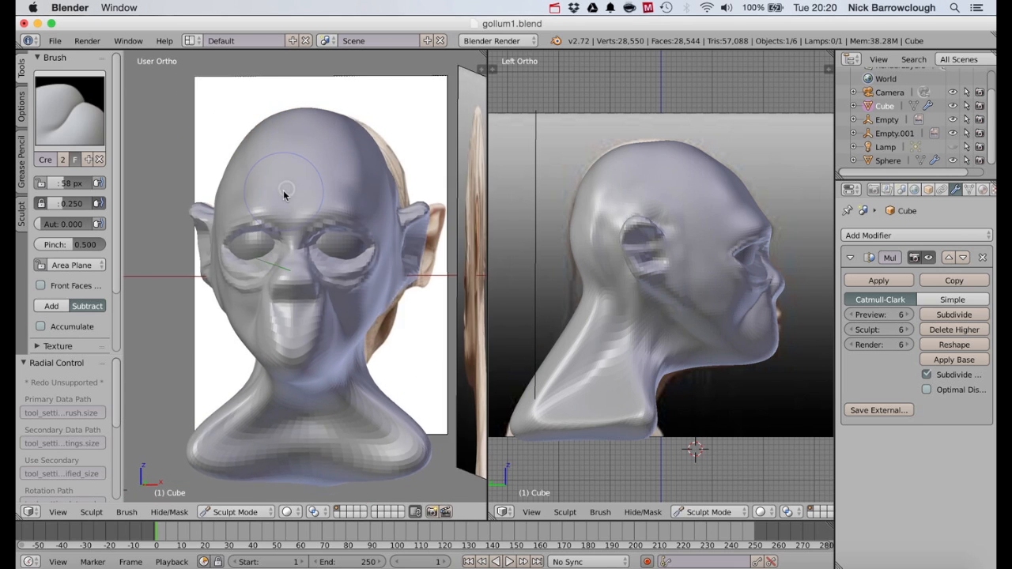
scroll(283, 194, right, 5)
drag(307, 337, 303, 338)
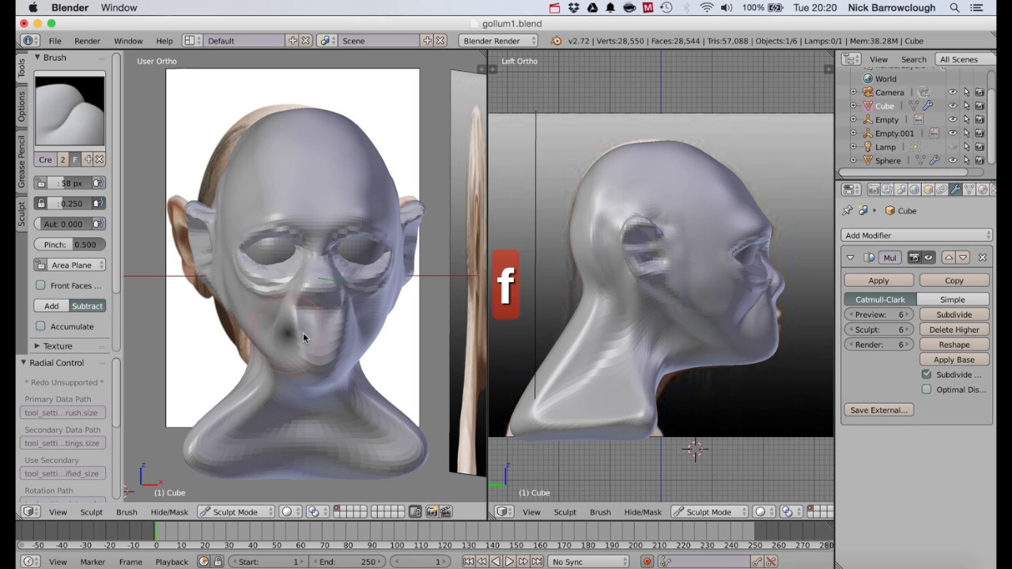
key(f)
click(293, 327)
key(ctrl+z)
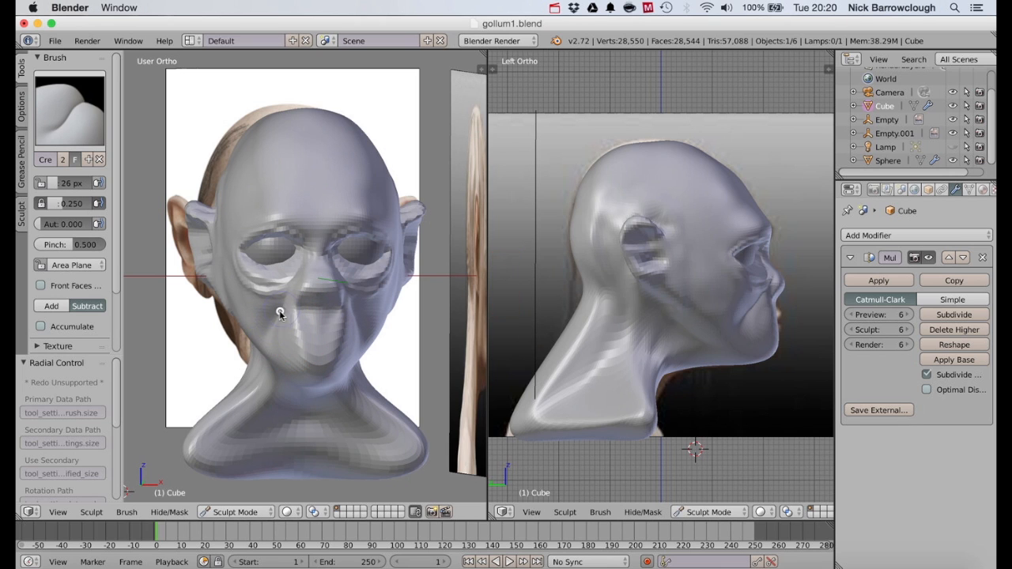
middle_drag(279, 314, 368, 330)
Build up the areas around the mouth, cheeks and chin with the Clay Strips brush set to Add at strength 0.214 and a radius of 64 px.
click(69, 107)
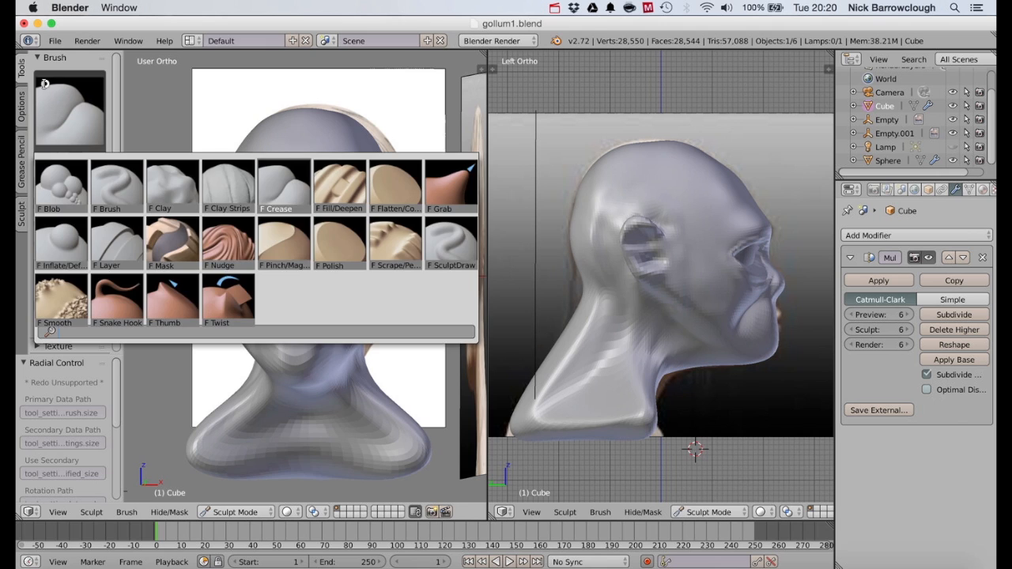
click(234, 193)
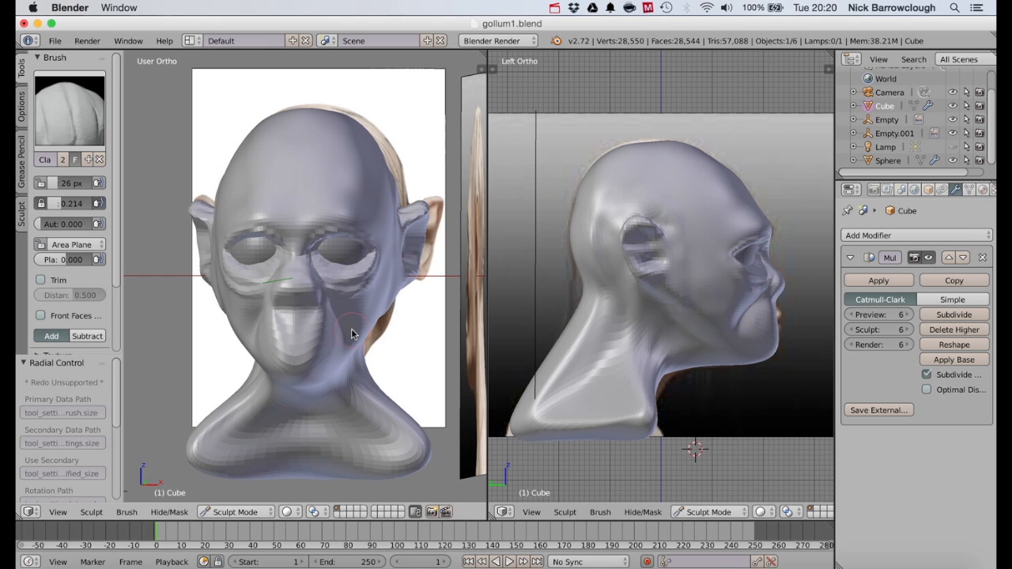
key(f)
click(374, 320)
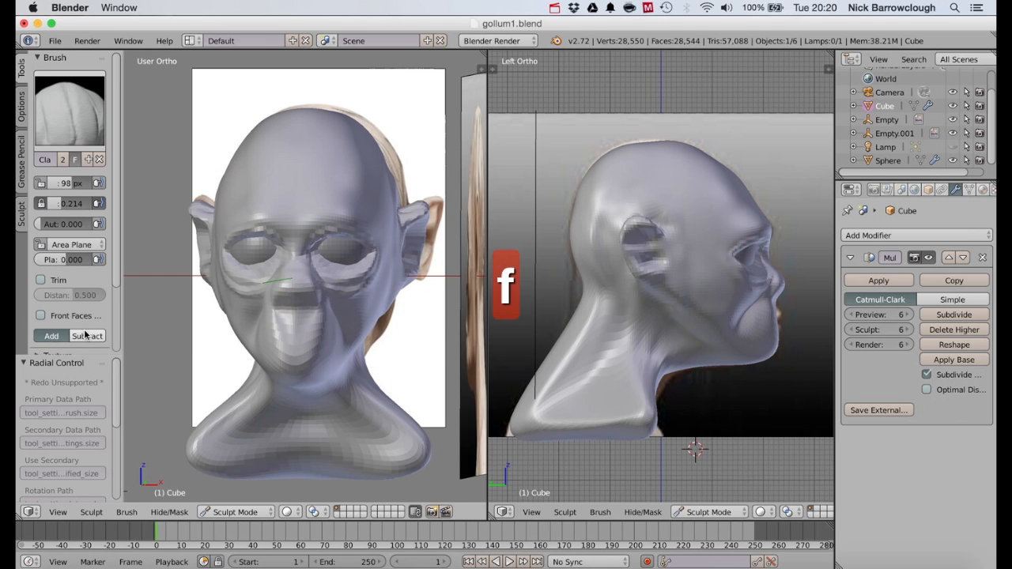
key(f)
click(337, 333)
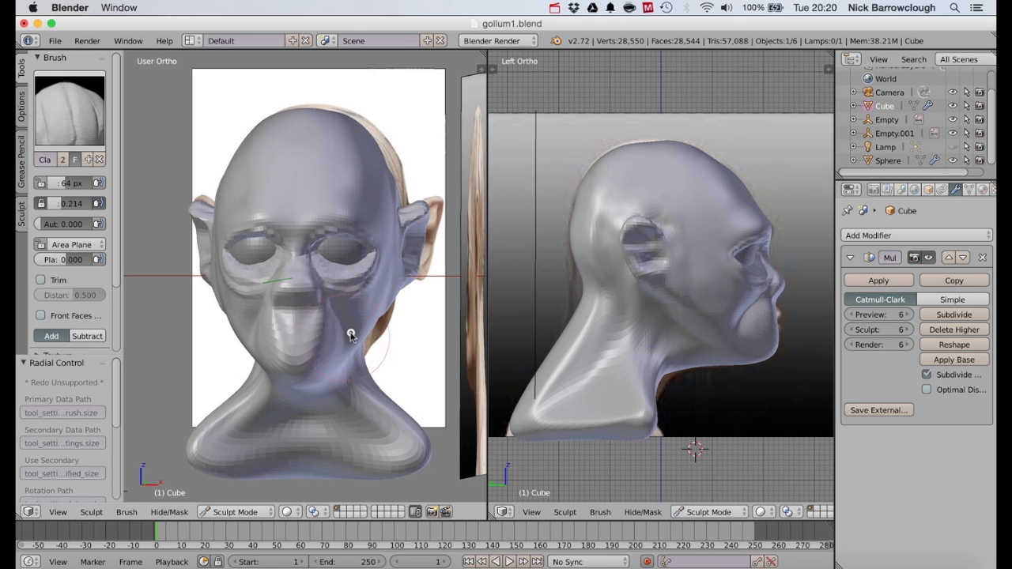
middle_drag(344, 332, 281, 323)
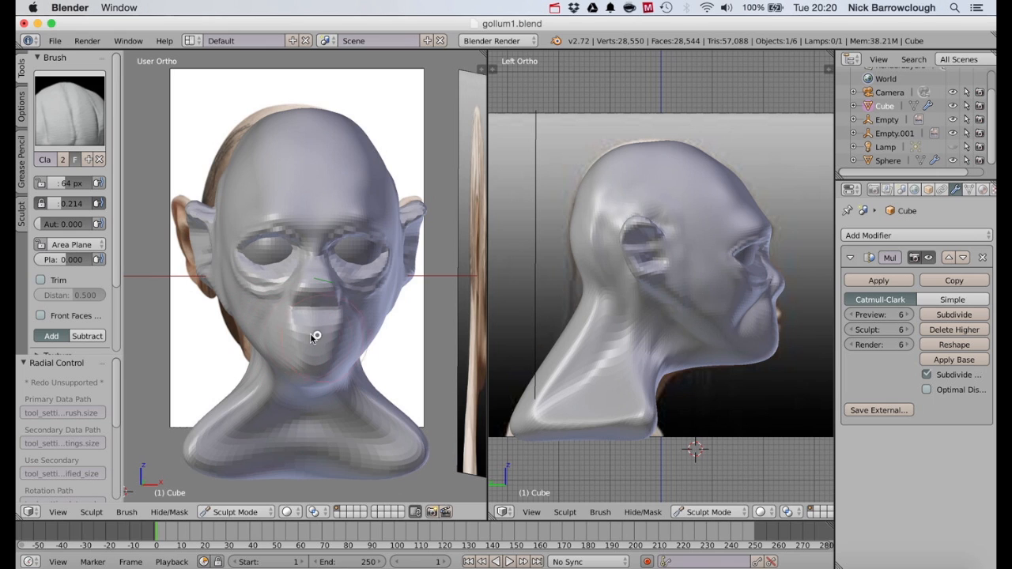
middle_drag(356, 339, 355, 338)
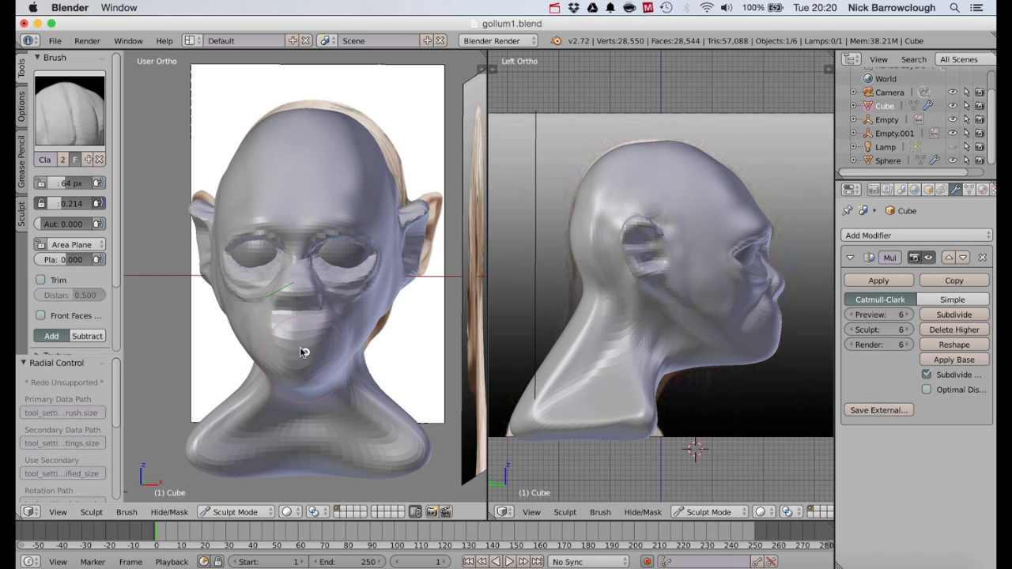
middle_drag(306, 355, 284, 321)
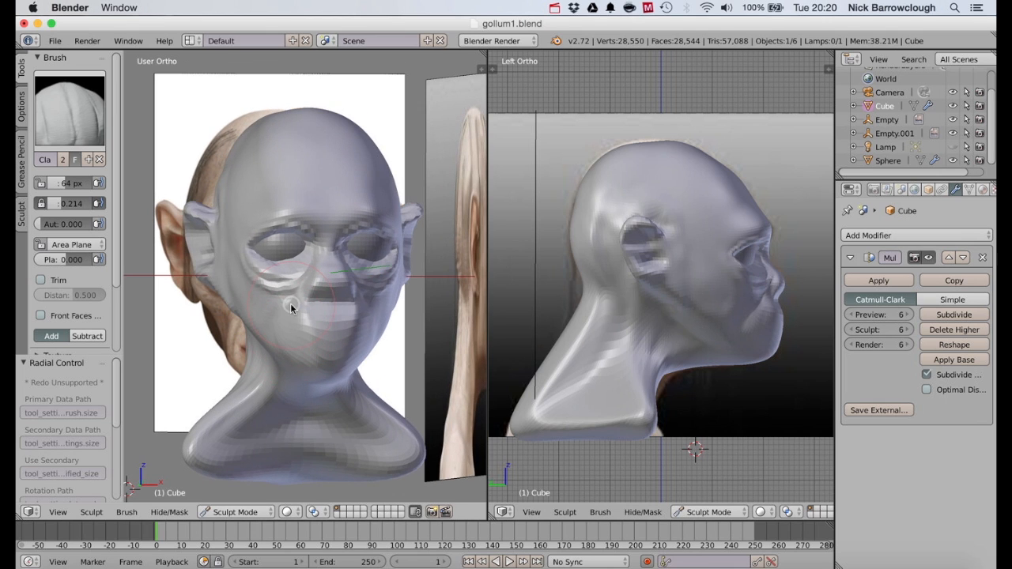
Carve folds from the sides of the nose down past the mouth with the Crease brush set to Subtract at a radius of 27 px.
click(69, 109)
click(235, 187)
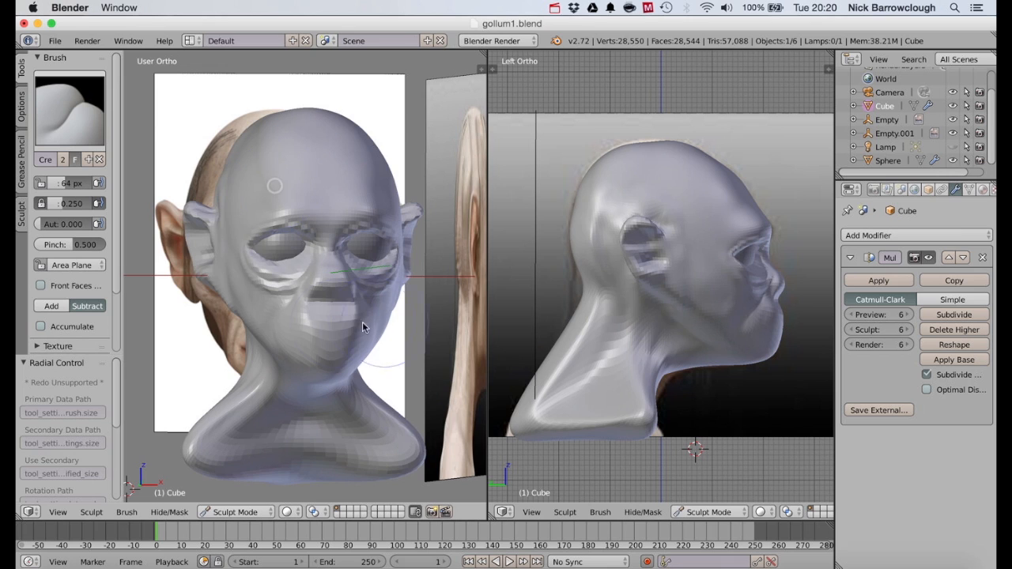
key(f)
click(338, 332)
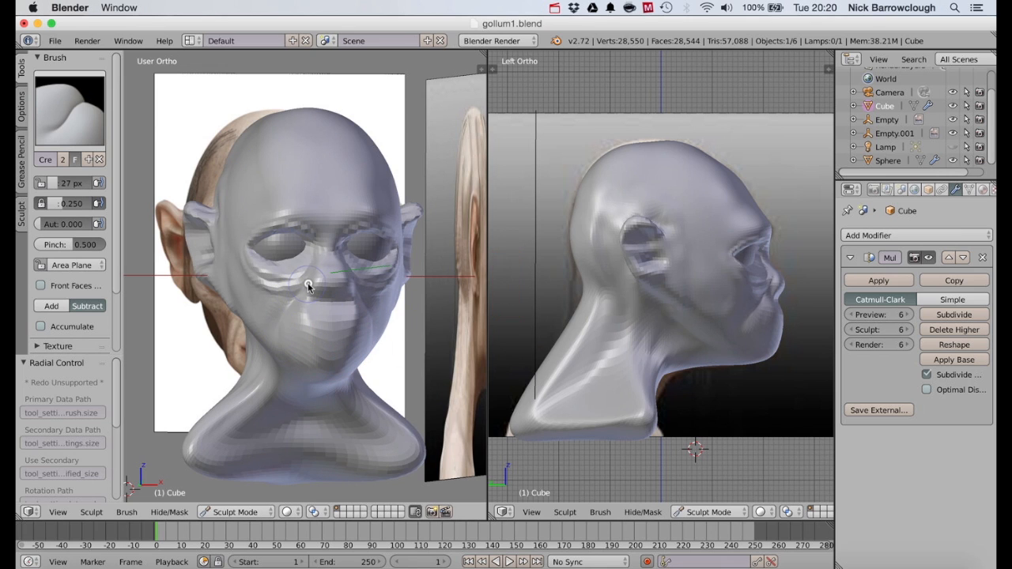
drag(305, 295, 278, 348)
scroll(277, 349, right, 5)
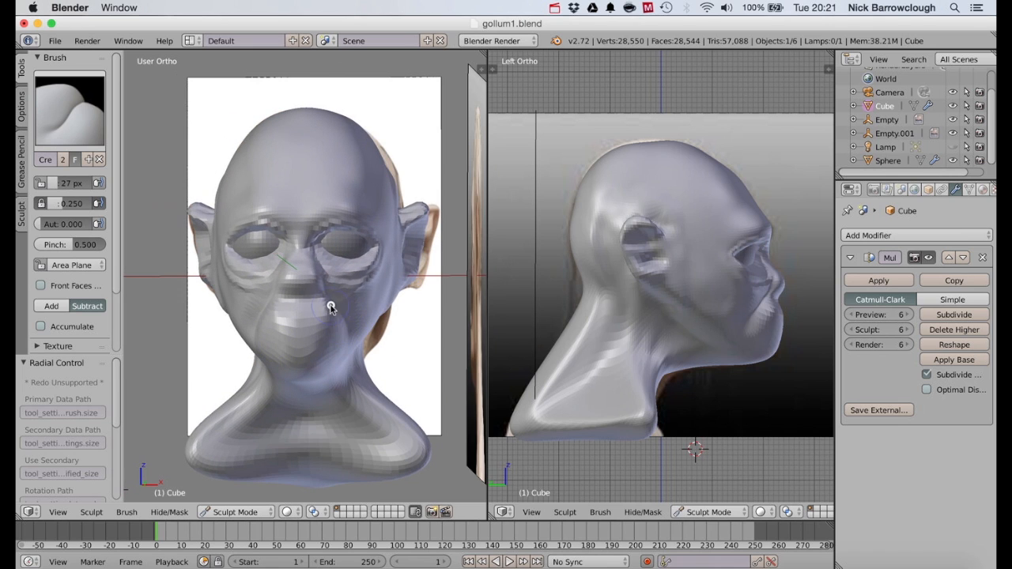
drag(320, 294, 345, 330)
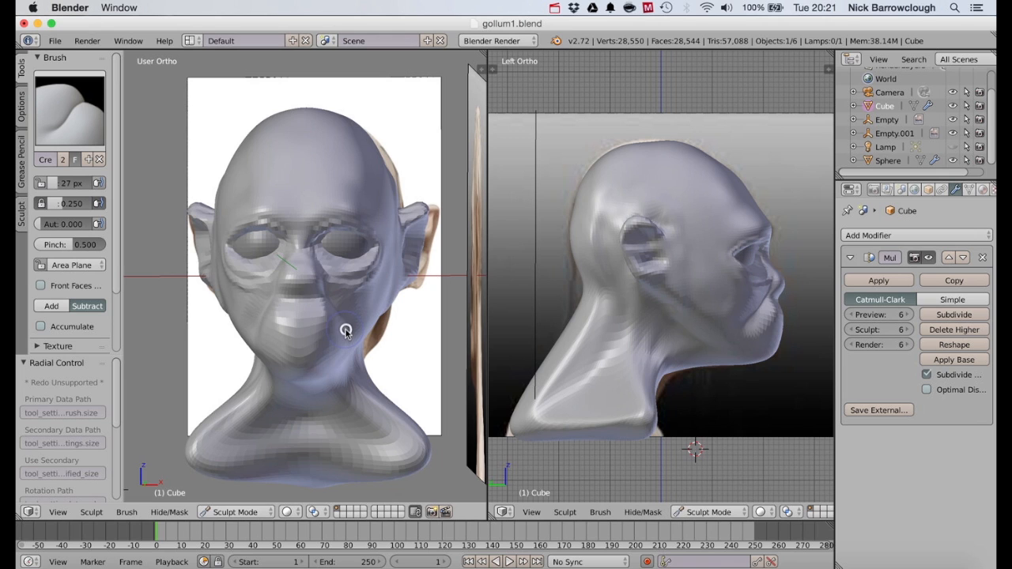
middle_drag(335, 335, 319, 329)
Carve the lip shapes below the nose with the Crease brush set to Subtract at strength 0.250 and a radius of 27 px.
scroll(304, 269, up, 1)
scroll(303, 271, up, 1)
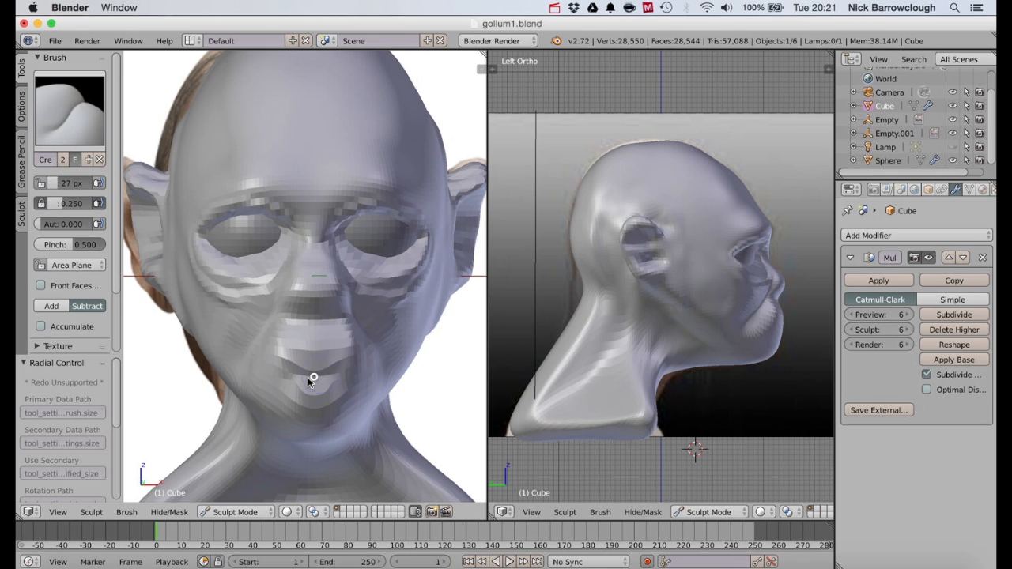
scroll(339, 379, right, 5)
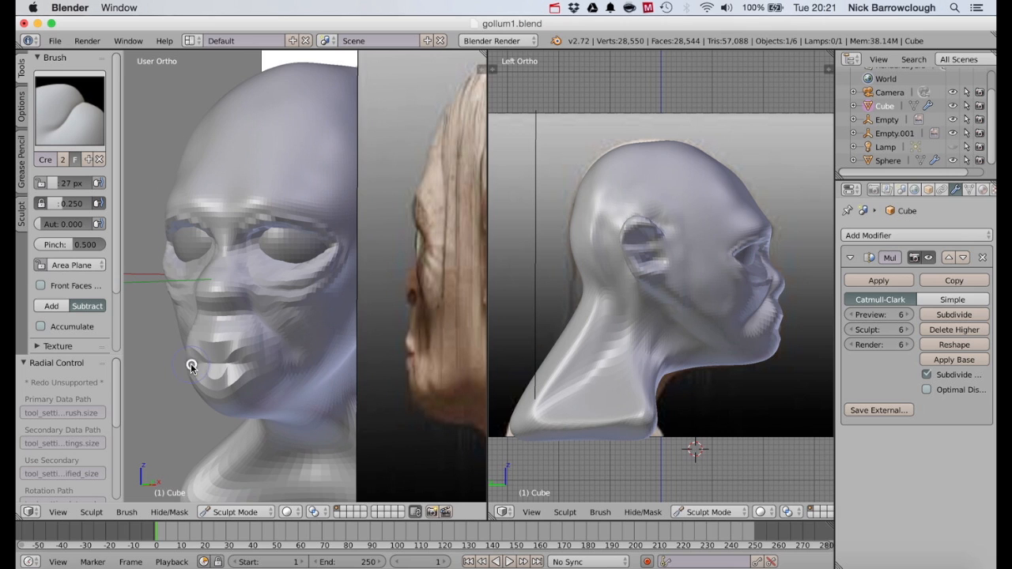
scroll(191, 367, left, 5)
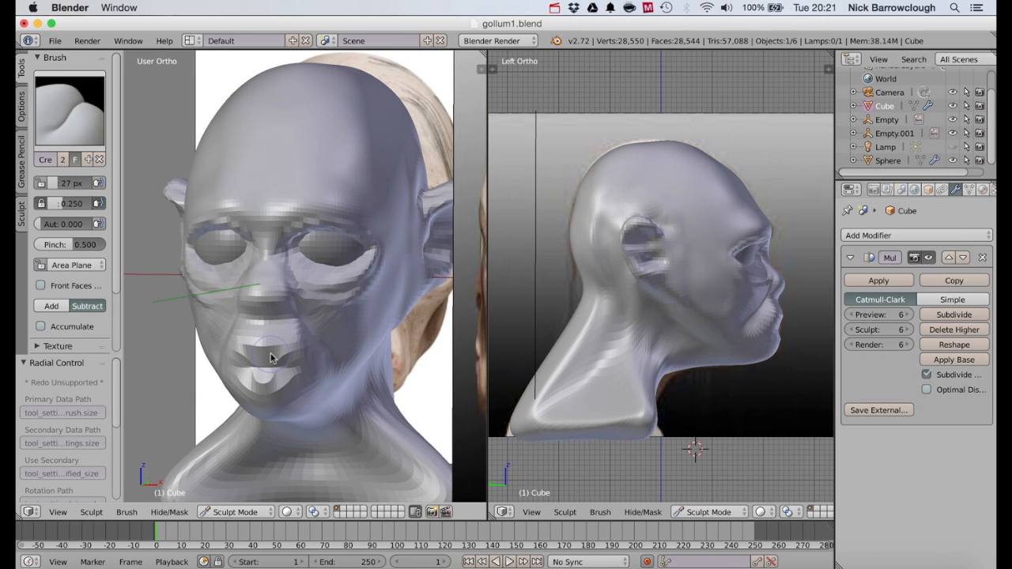
scroll(271, 358, left, 5)
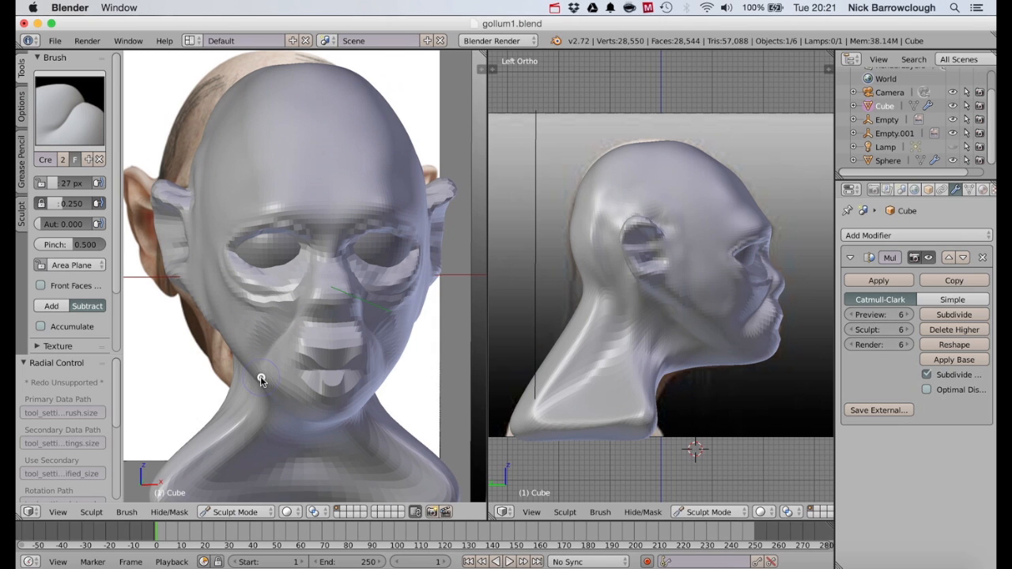
scroll(388, 328, right, 5)
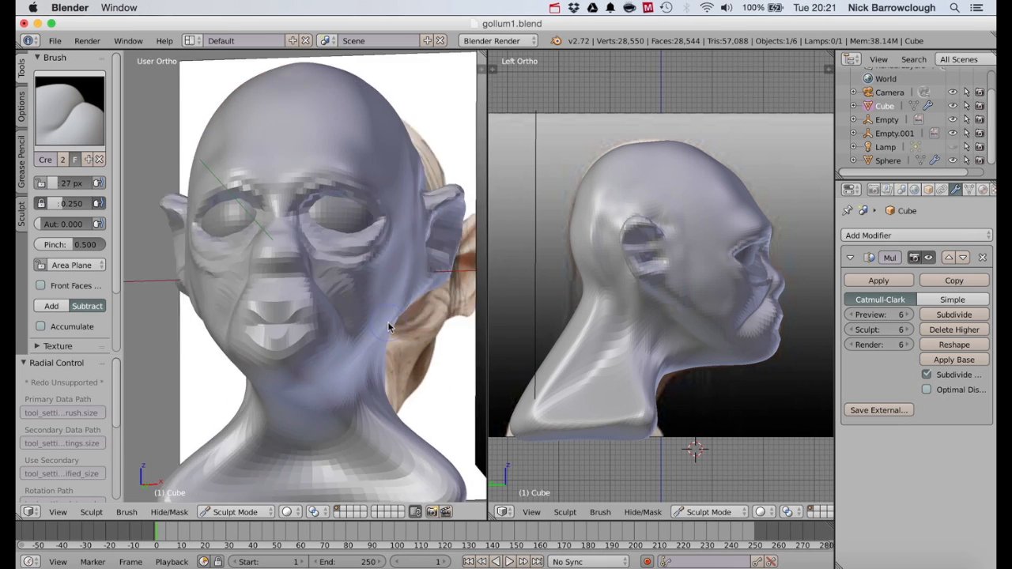
scroll(389, 329, left, 2)
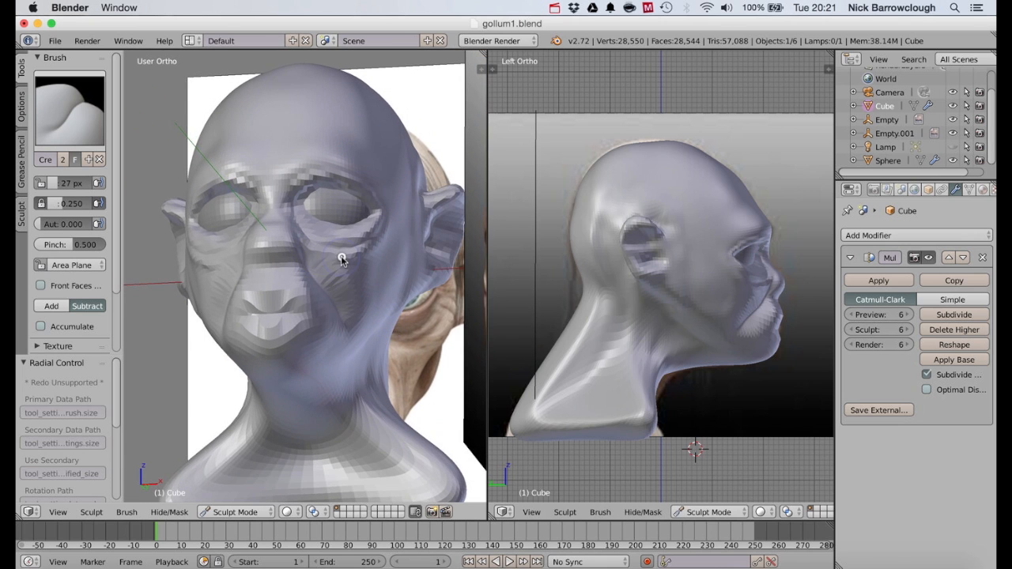
scroll(341, 261, left, 3)
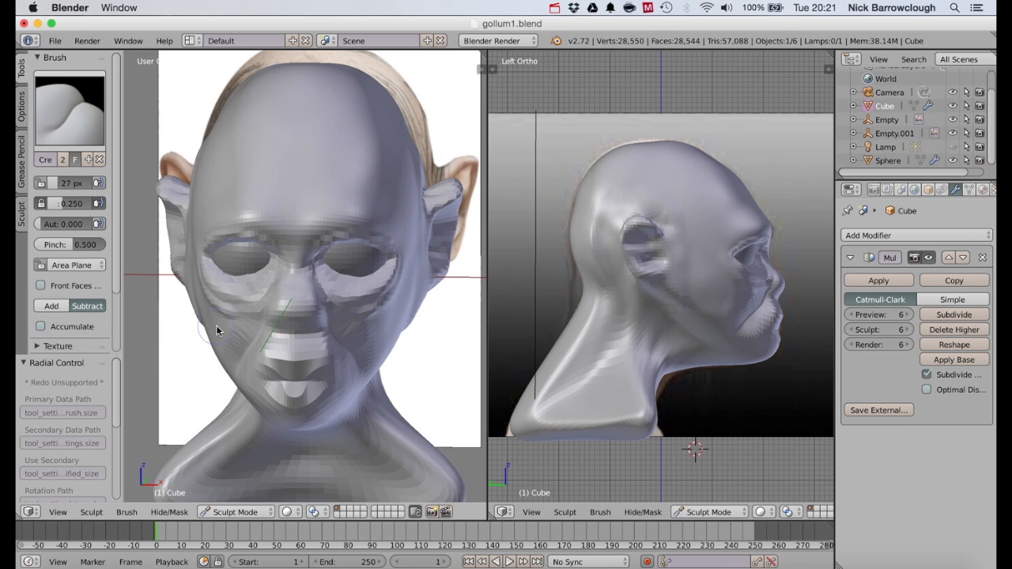
scroll(246, 305, left, 5)
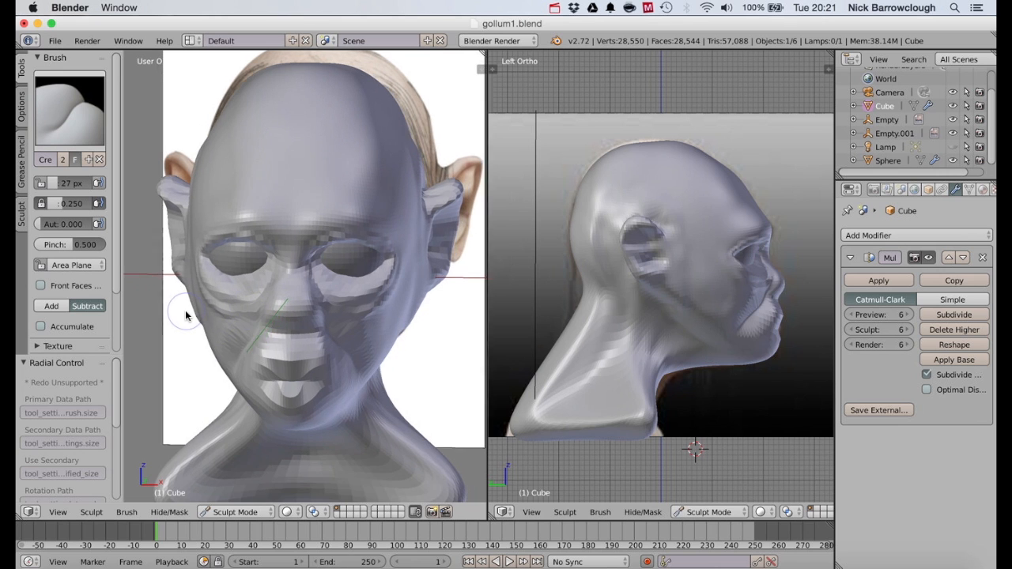
Build up the lips and mouth corners with the SculptDraw brush set to Add at strength 0.518 and a radius of 27 px.
scroll(287, 318, up, 2)
click(66, 119)
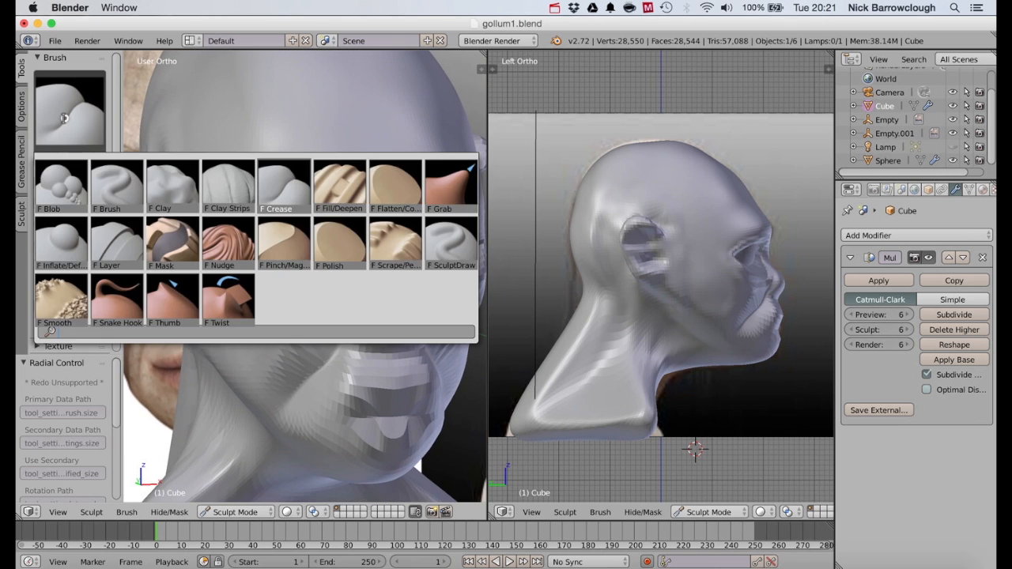
click(447, 244)
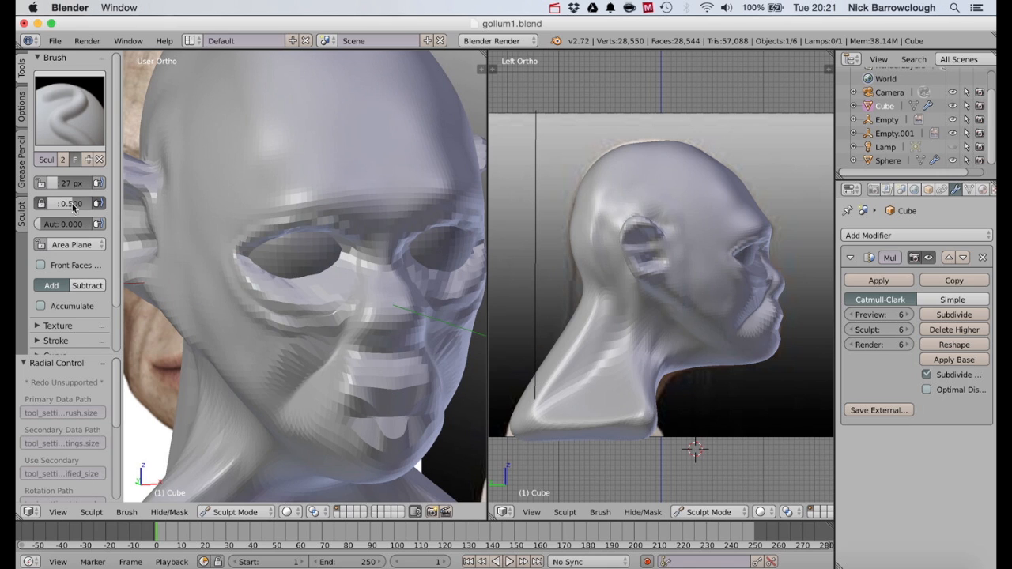
scroll(433, 312, right, 2)
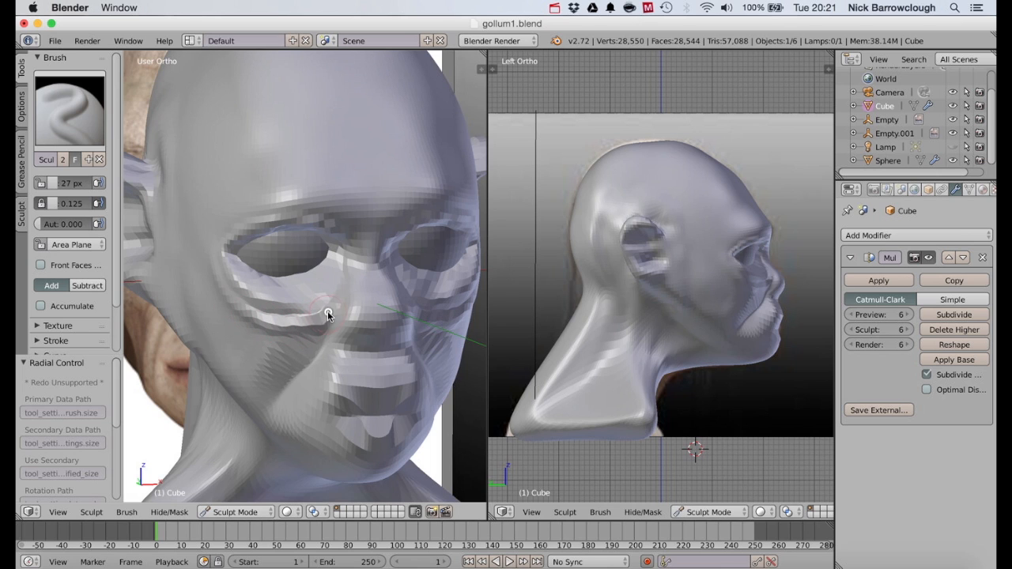
scroll(350, 296, right, 5)
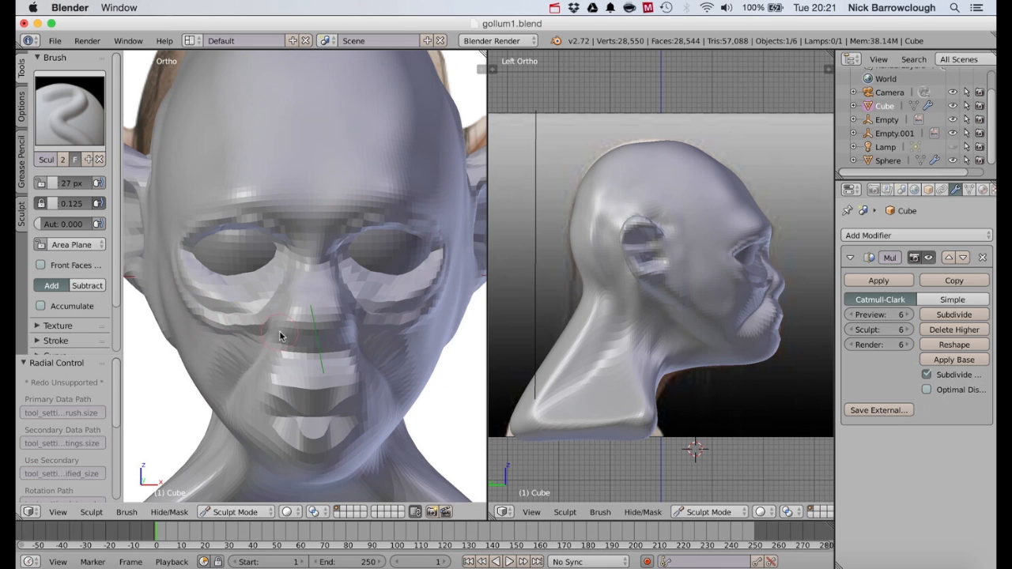
scroll(280, 332, down, 5)
scroll(280, 332, left, 3)
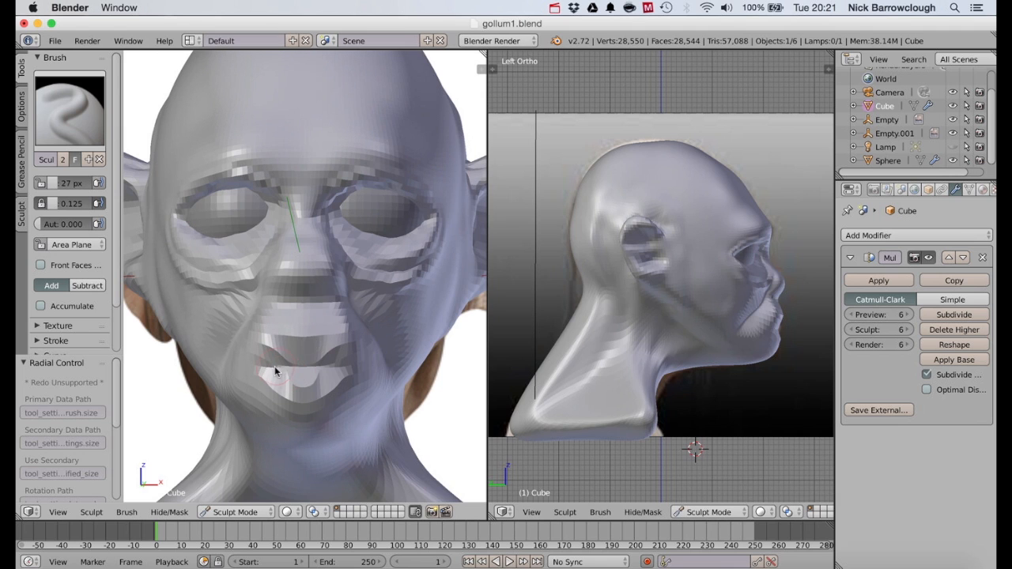
scroll(316, 376, left, 4)
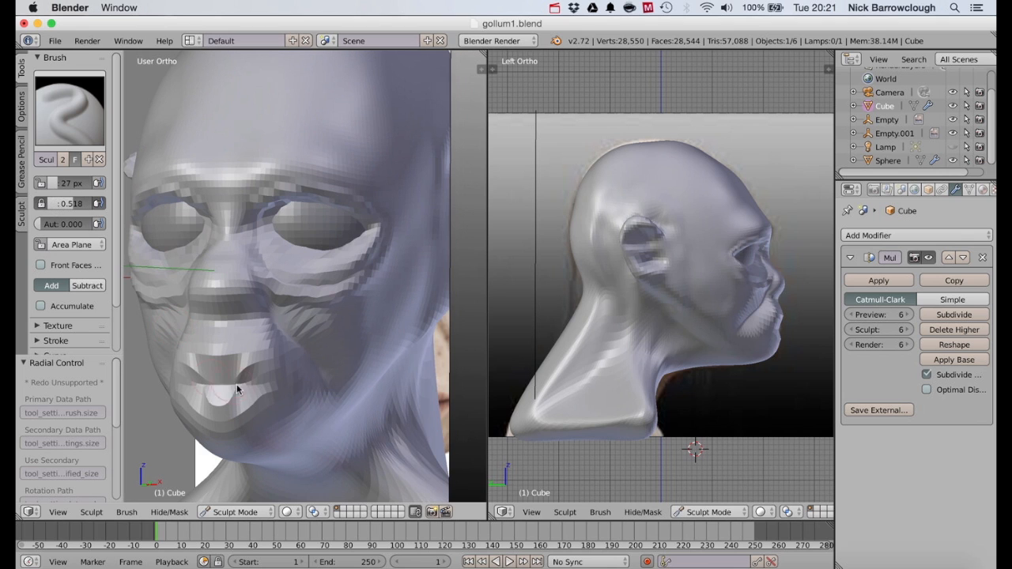
mouse_move(245, 396)
mouse_down()
mouse_move(227, 396)
mouse_move(263, 390)
mouse_up()
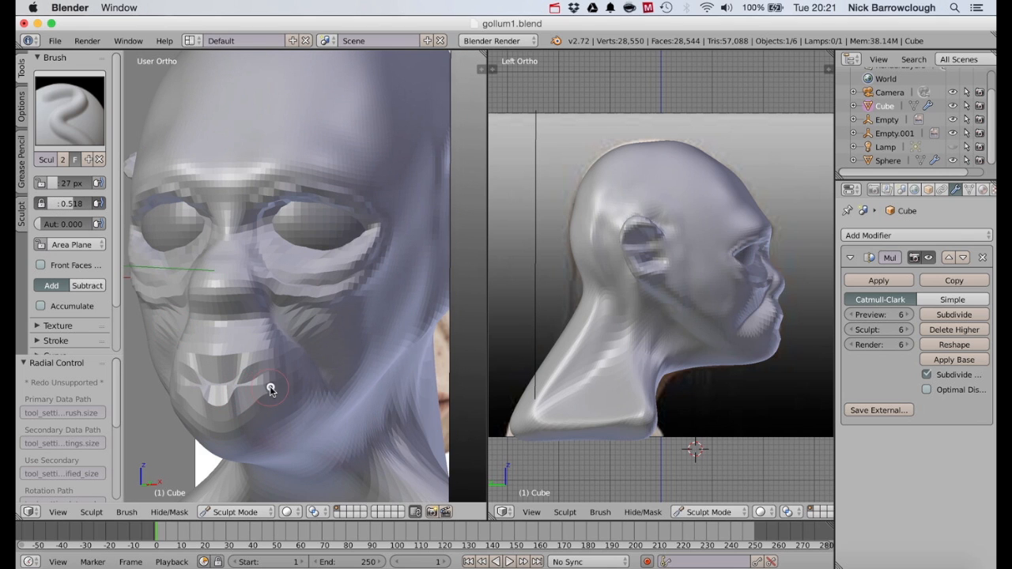
scroll(270, 387, right, 8)
drag(429, 361, 396, 360)
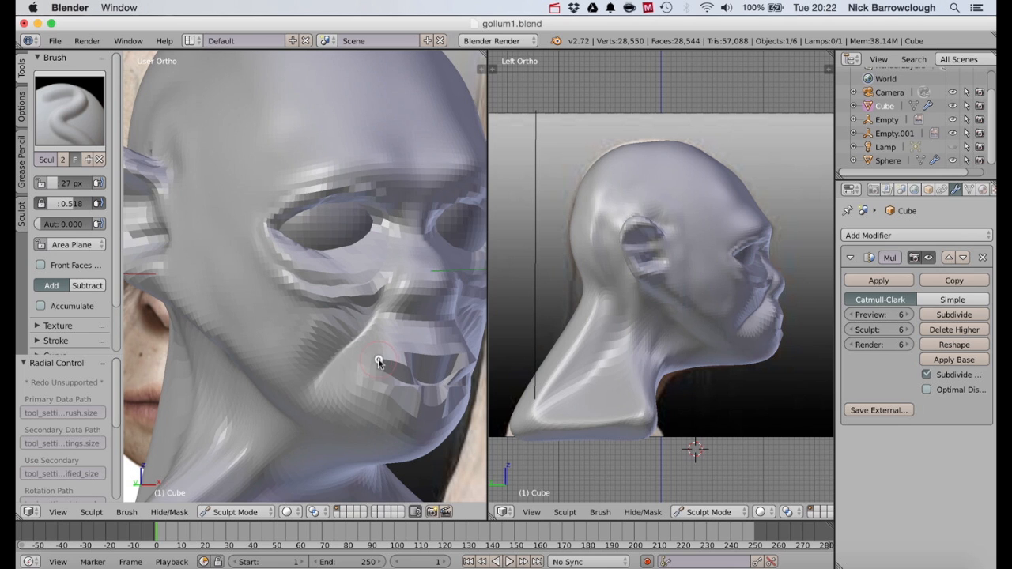
drag(409, 397, 389, 392)
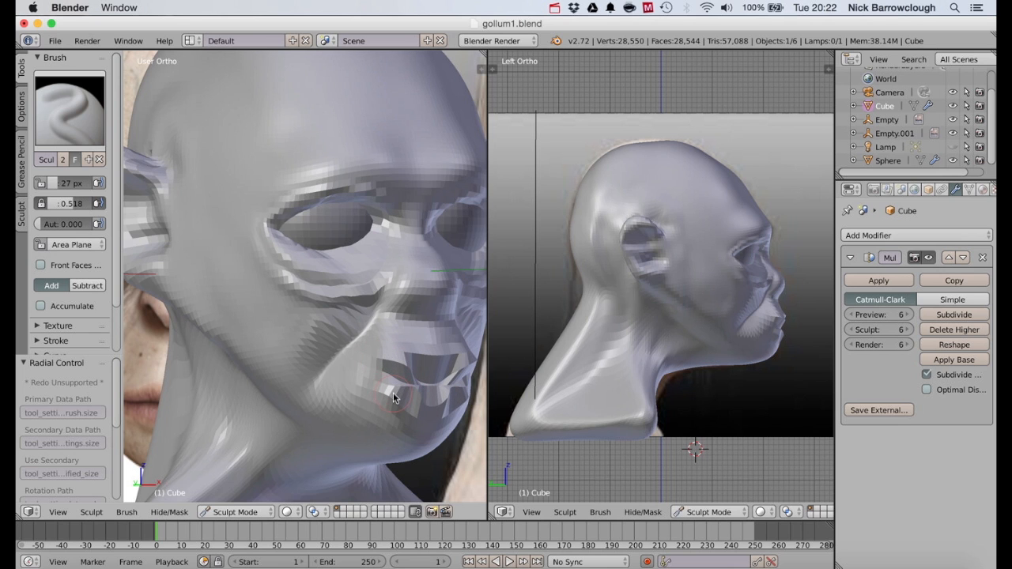
Smooth out the lips and the area around the mouth with the Smooth brush at strength 0.489 and a radius of 27 px.
scroll(394, 399, left, 10)
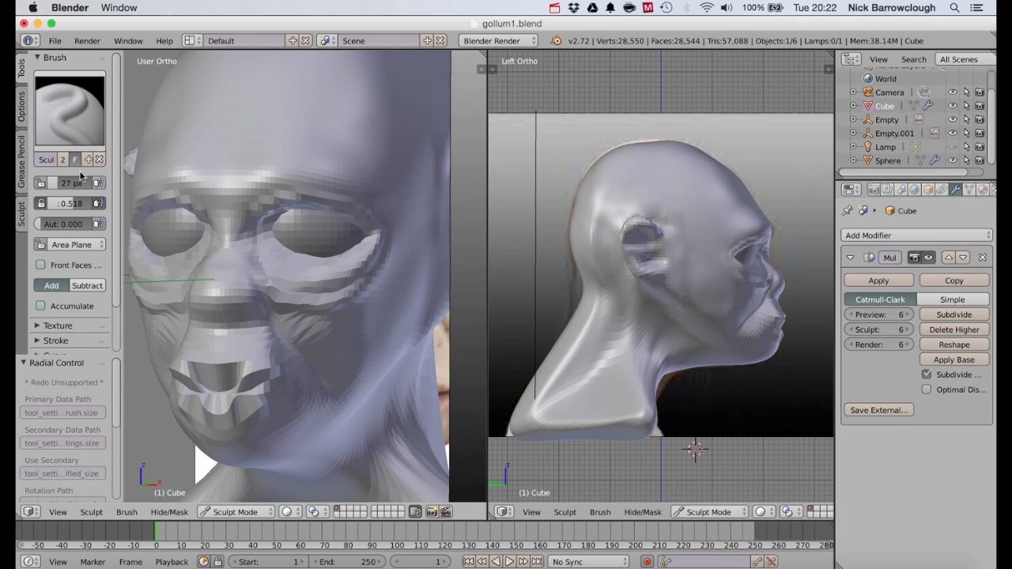
click(69, 111)
click(52, 291)
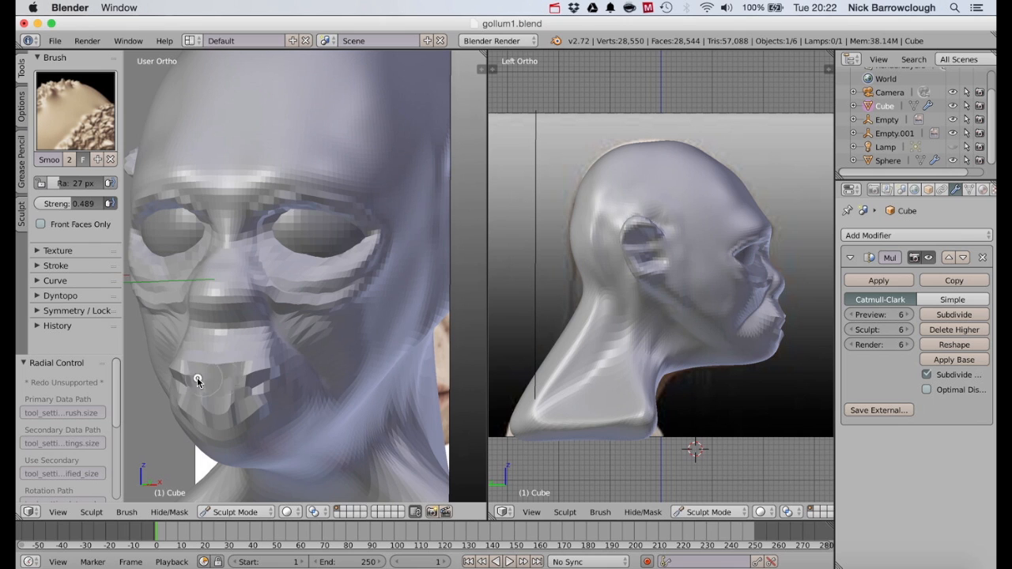
mouse_move(197, 382)
mouse_down()
mouse_move(201, 406)
mouse_move(189, 398)
mouse_move(260, 409)
mouse_move(270, 429)
mouse_up()
key(KP_1)
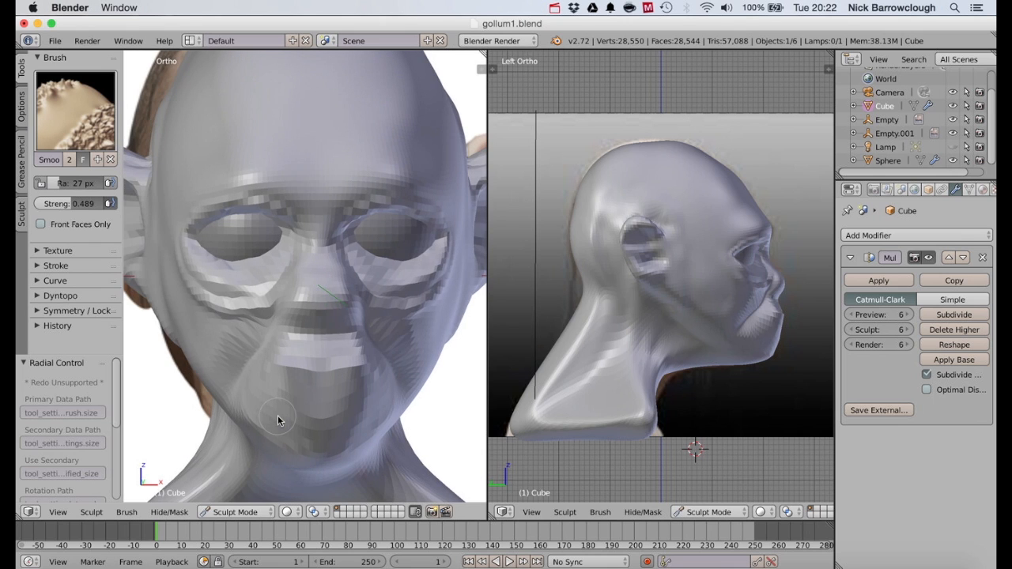
Carve the mouth line with the Clay brush set to Subtract at strength 0.500 and a radius of 15 px.
click(87, 148)
key(c)
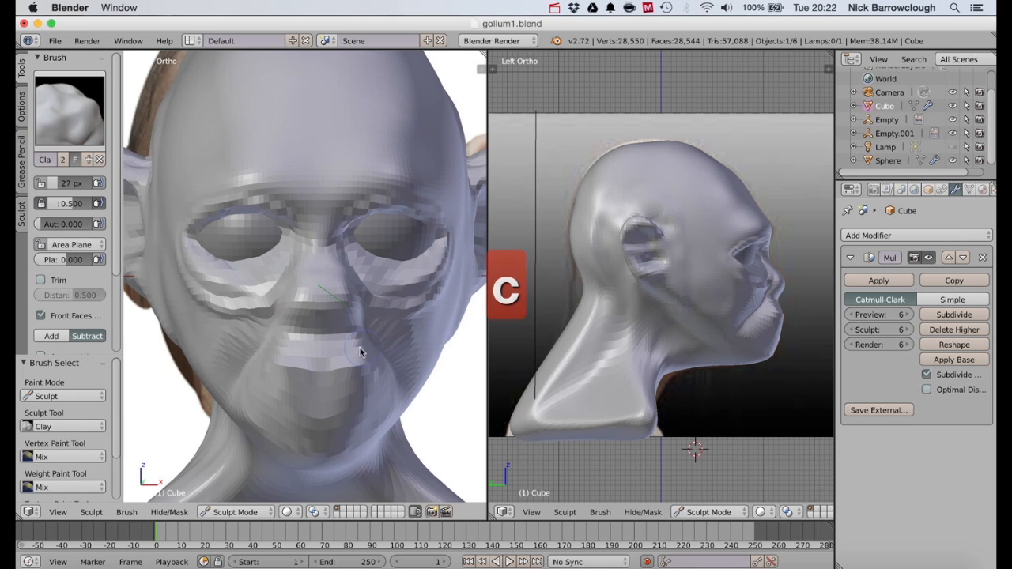
key(f)
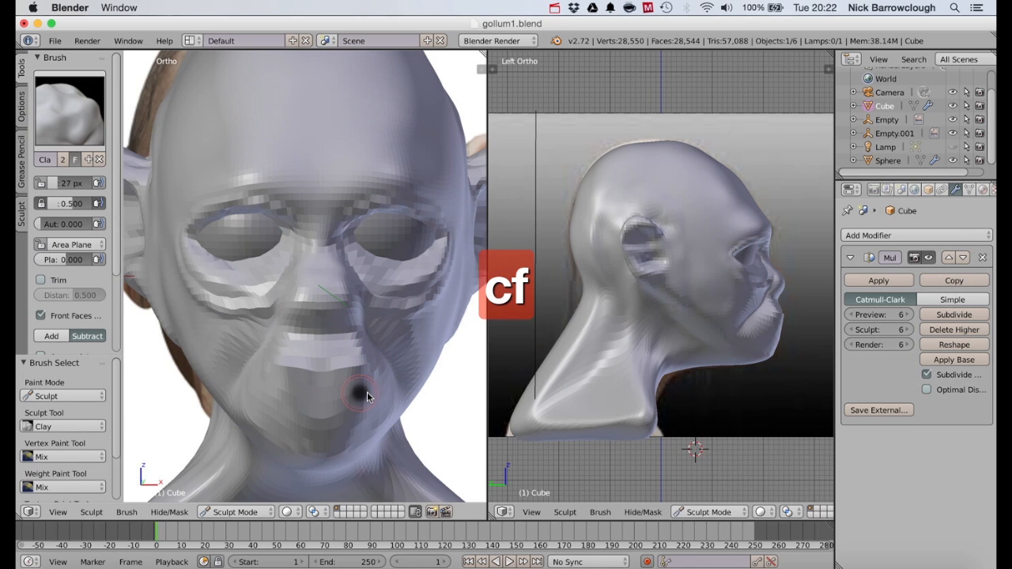
click(364, 396)
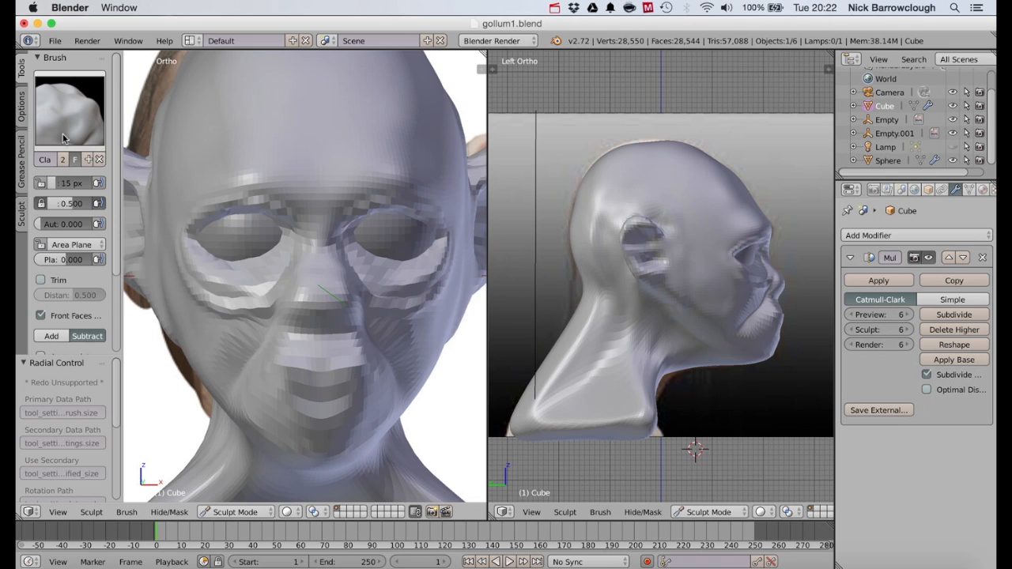
Build up the upper and lower lips with the SculptDraw brush set to Add at strength 0.518 and a radius of 32 px.
click(70, 110)
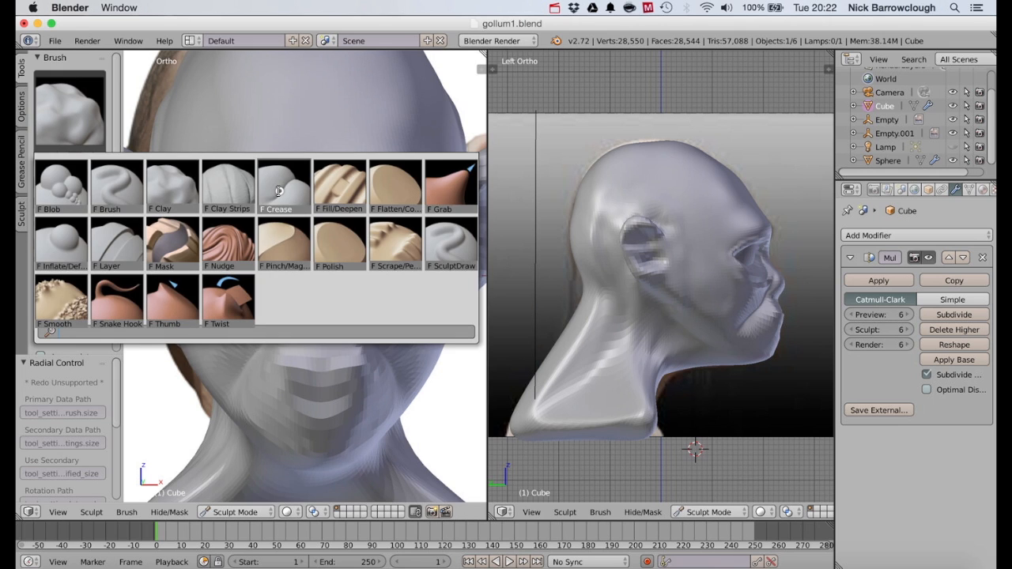
click(111, 189)
click(71, 117)
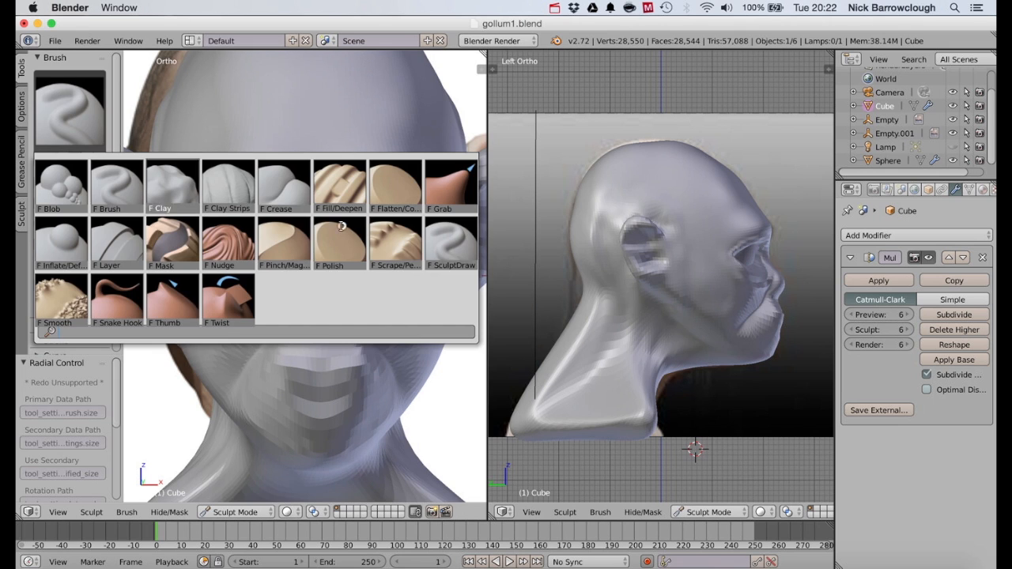
click(457, 250)
key(f)
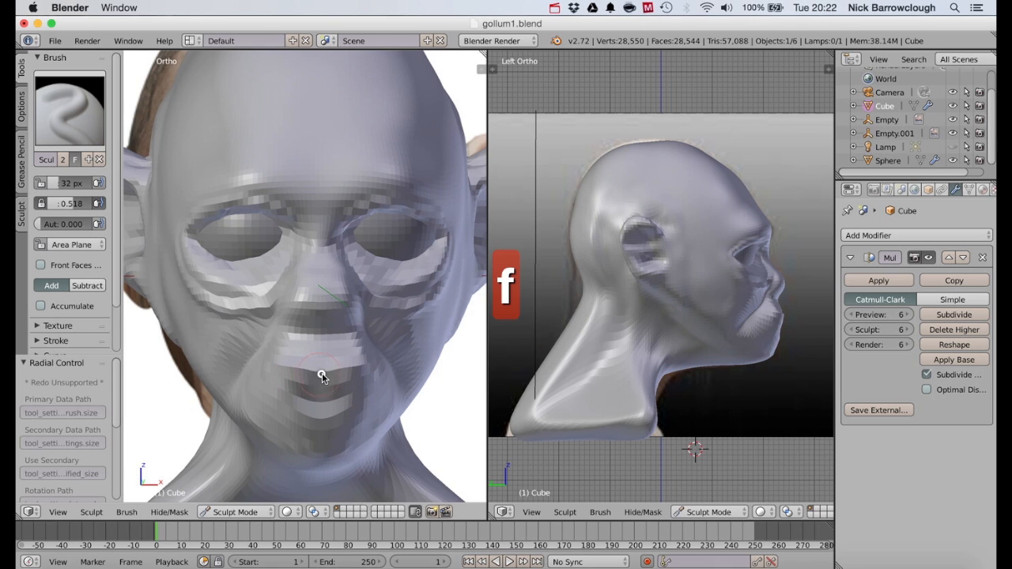
mouse_move(341, 423)
mouse_down()
mouse_move(287, 411)
mouse_move(365, 414)
mouse_up()
scroll(366, 414, right, 10)
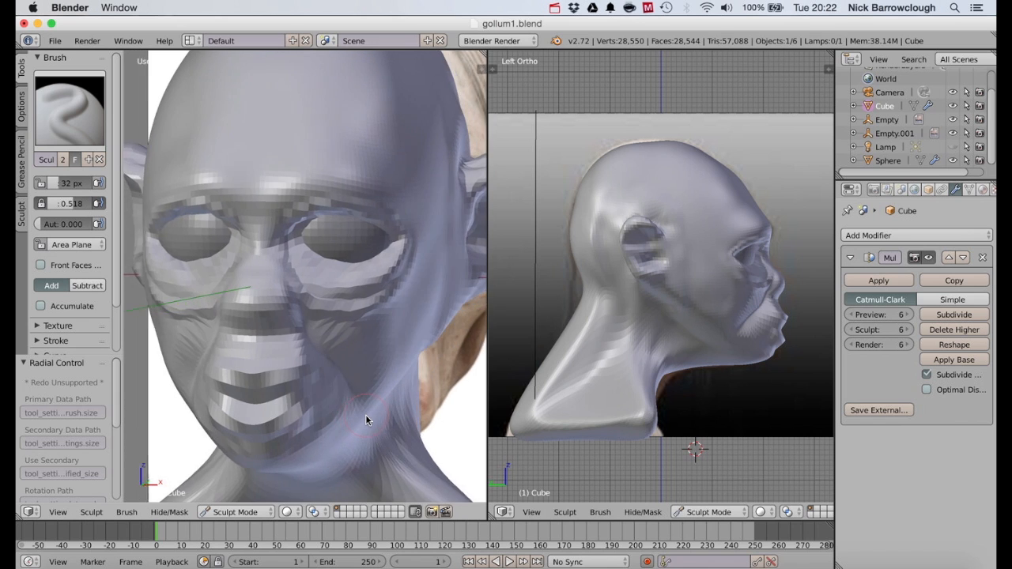
scroll(258, 395, left, 10)
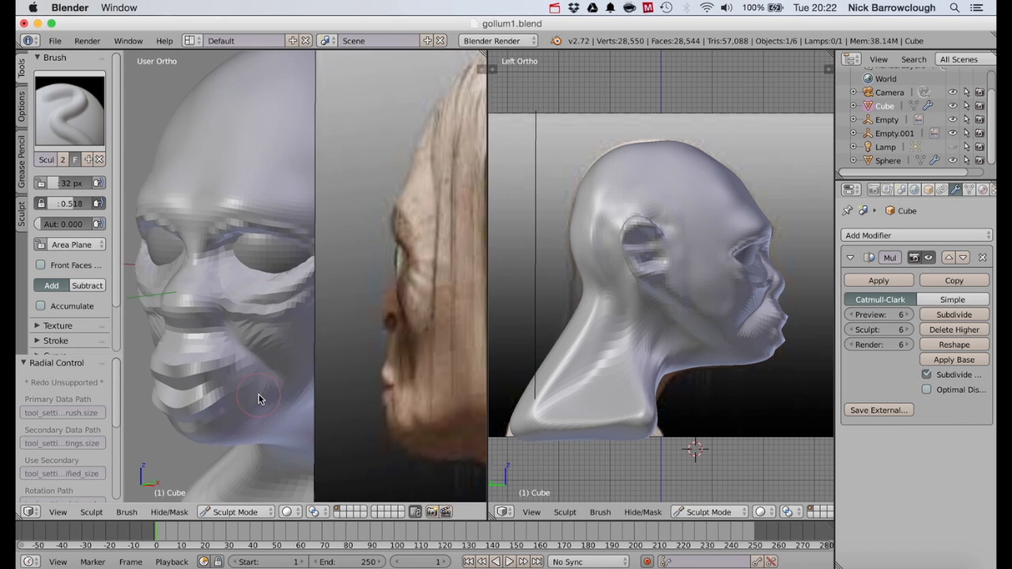
scroll(236, 338, left, 3)
scroll(237, 338, left, 5)
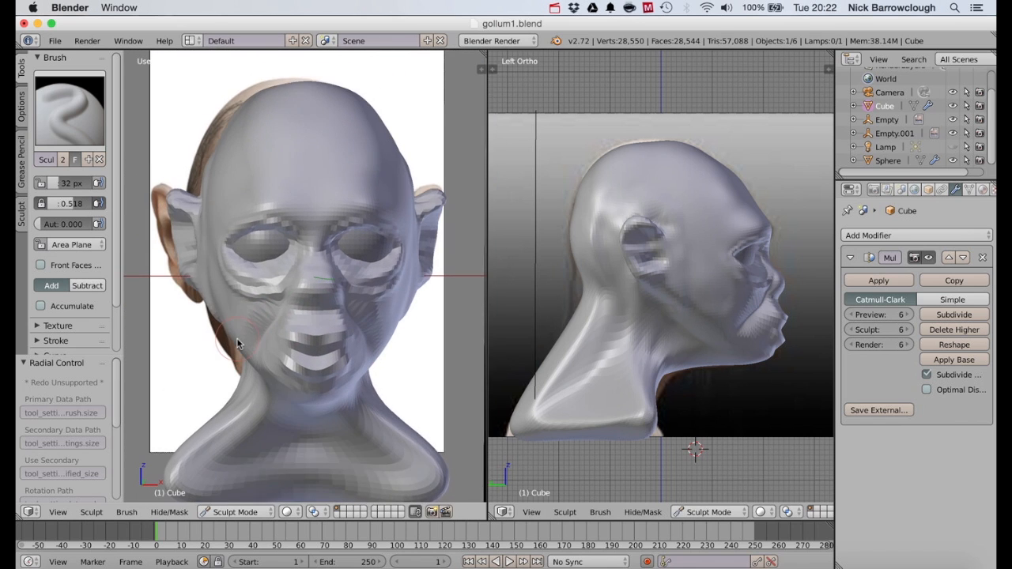
scroll(236, 338, left, 3)
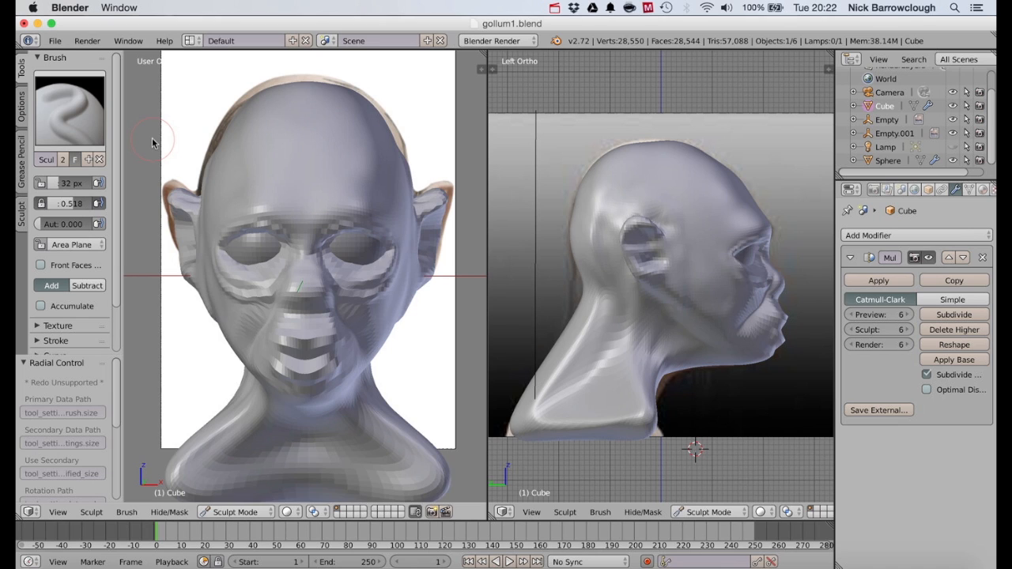
click(556, 11)
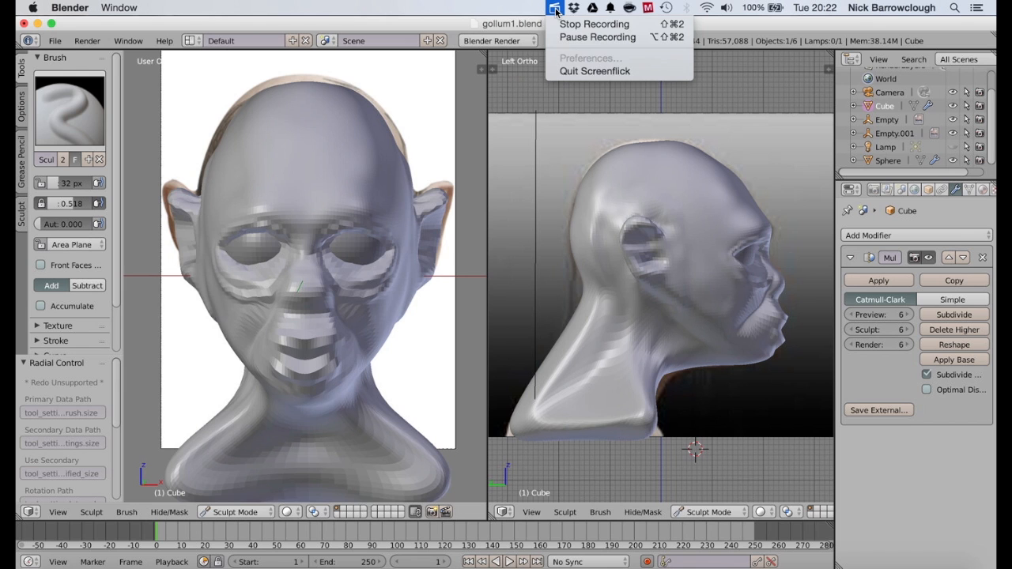
Reshape the lip and mouth profile against the side reference with the Grab brush at a radius of 58 px.
click(576, 18)
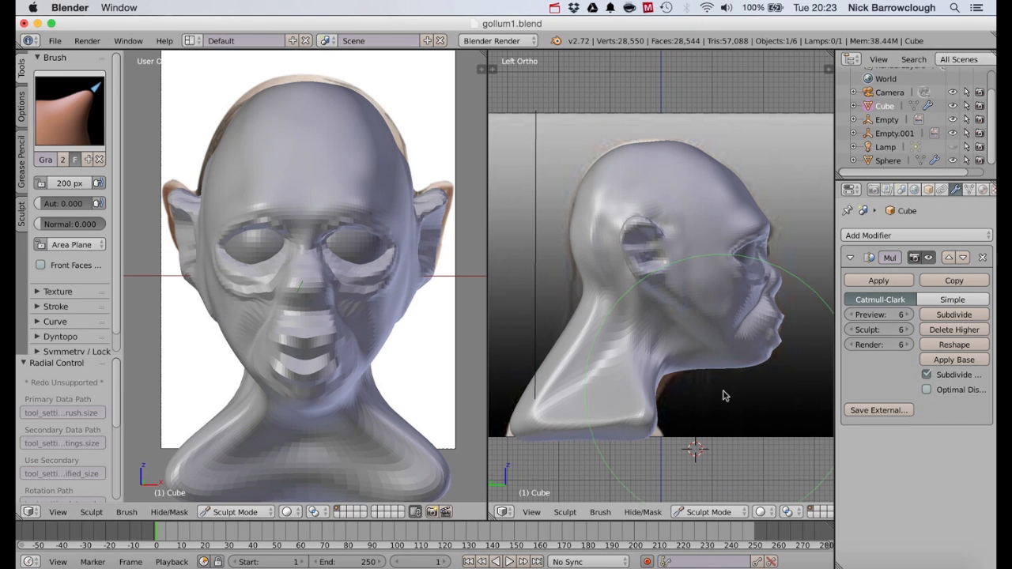
key(f)
drag(778, 341, 779, 331)
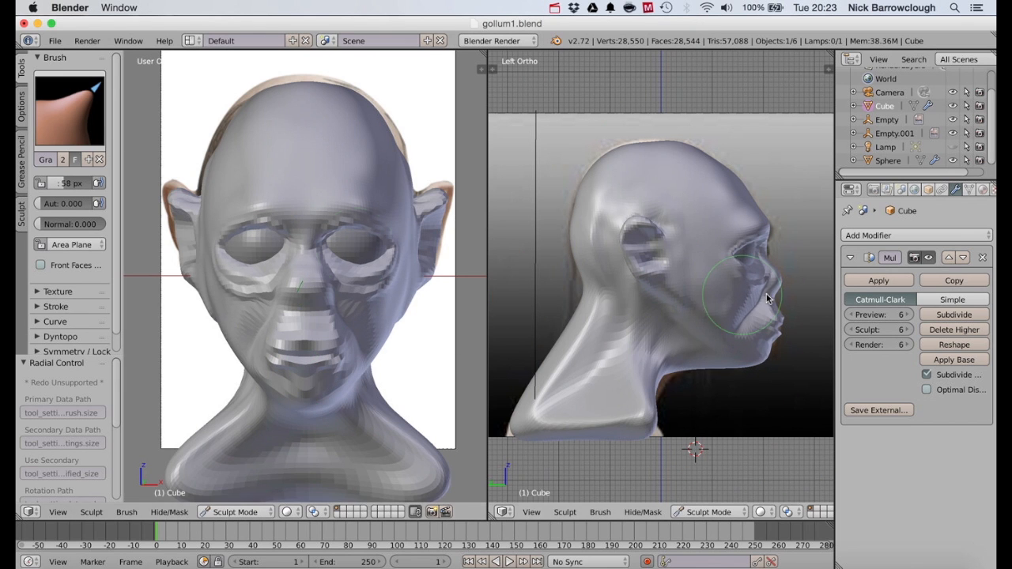
drag(770, 296, 775, 291)
Pull the ears outward toward the front reference with the Grab brush at a radius of 58 px.
drag(184, 200, 170, 190)
drag(179, 225, 171, 223)
scroll(313, 248, up, 5)
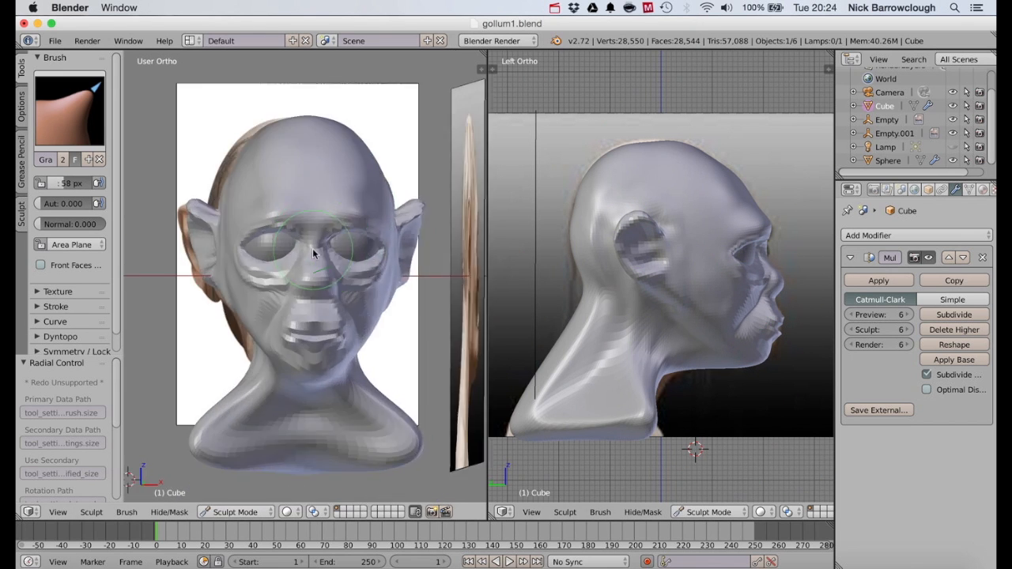
key(f)
scroll(227, 231, down, 3)
mouse_move(227, 231)
middle_down()
mouse_move(278, 266)
mouse_move(253, 257)
mouse_move(309, 271)
middle_up()
scroll(781, 260, up, 1)
Pull the nose forward and adjust its tip and bridge with the Grab brush at a radius of 43 px.
key(f)
click(783, 271)
scroll(310, 271, down, 2)
key(f)
drag(437, 289, 433, 266)
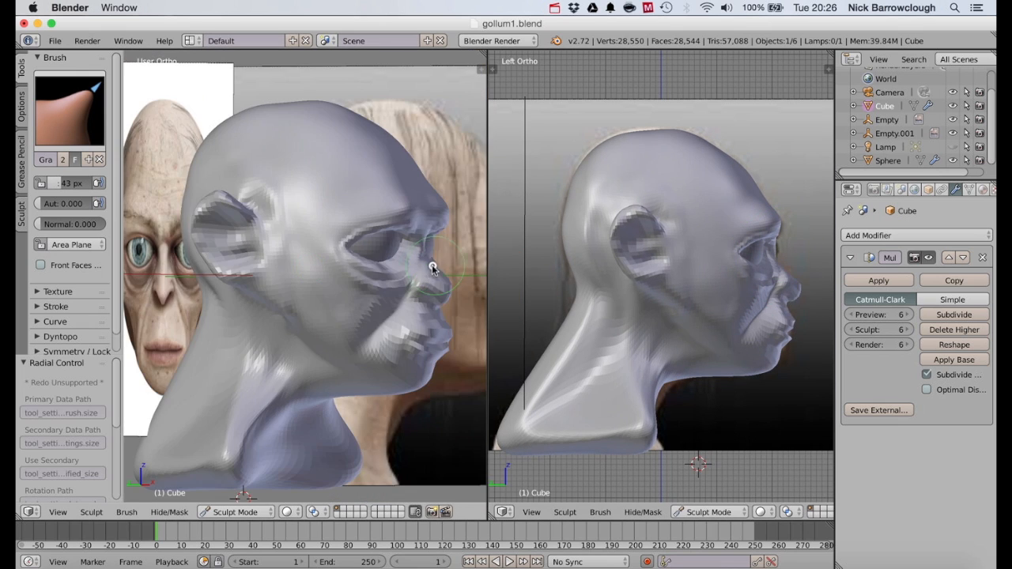
mouse_move(433, 267)
middle_down()
mouse_move(262, 301)
mouse_move(434, 277)
mouse_move(304, 292)
middle_up()
key(f)
click(802, 289)
Refine the nostrils and the sides of the nose with the SculptDraw brush set to Add at strength 0.518.
scroll(304, 292, up, 6)
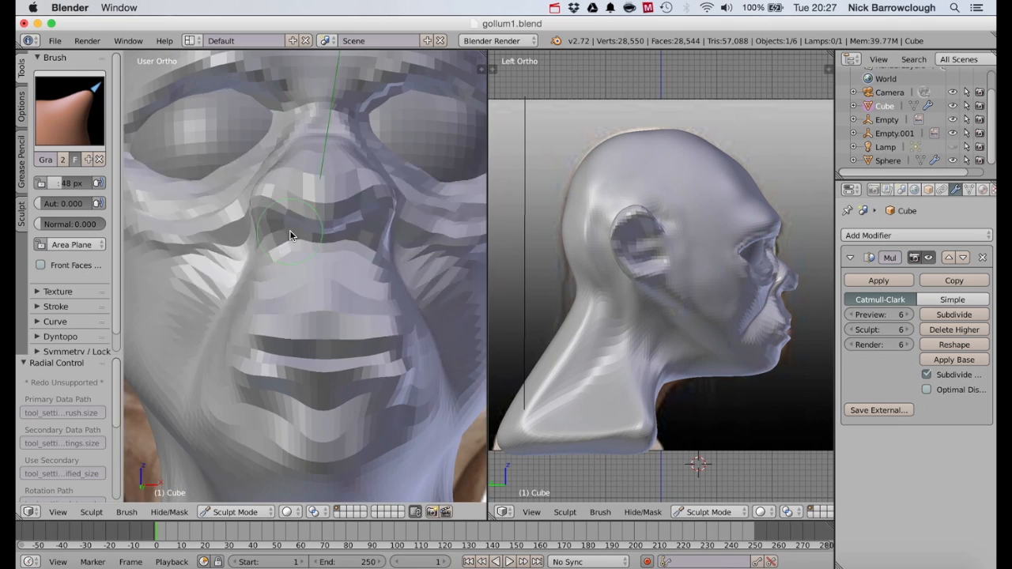
key(x)
middle_drag(269, 231, 296, 233)
scroll(296, 232, down, 3)
middle_drag(348, 253, 285, 257)
drag(371, 276, 321, 280)
middle_drag(321, 280, 372, 277)
scroll(237, 214, up, 5)
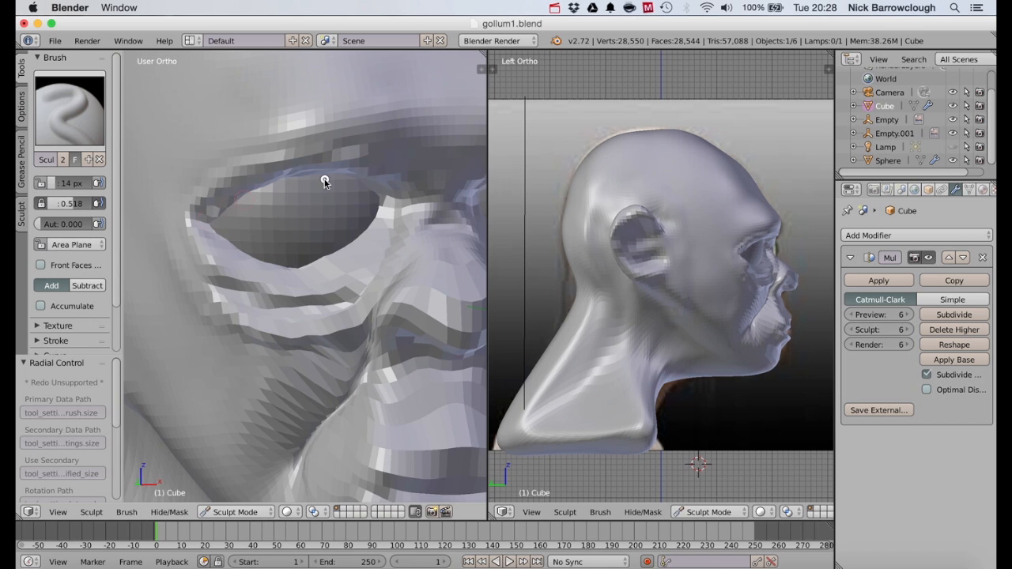
Raise the upper rim of the eye socket with the Grab brush at a radius of 49 px.
mouse_move(325, 182)
middle_down()
mouse_move(300, 204)
mouse_move(382, 226)
mouse_move(371, 195)
mouse_move(386, 191)
middle_up()
key(g)
drag(396, 163, 399, 146)
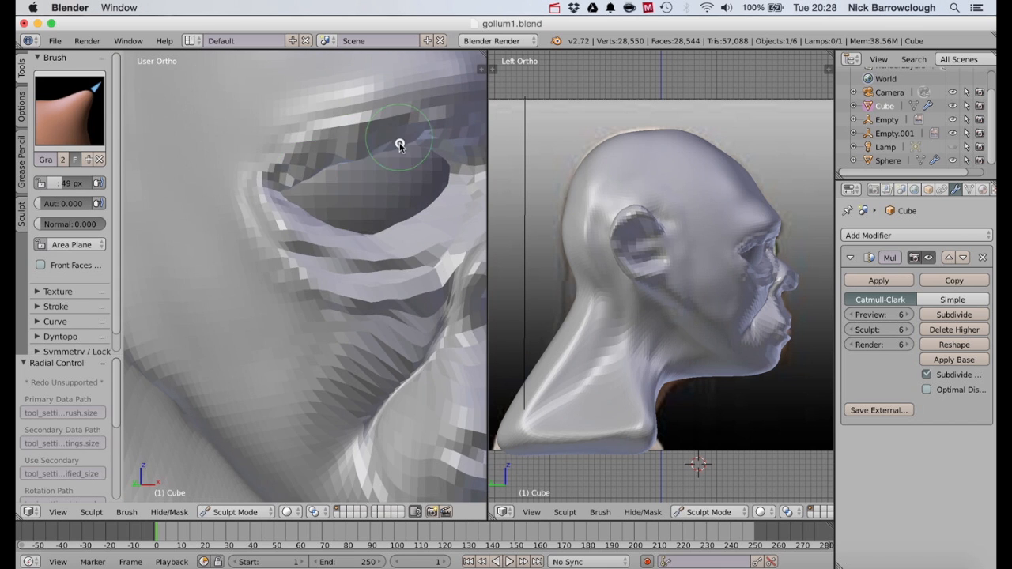
mouse_move(400, 146)
middle_down()
mouse_move(330, 155)
mouse_move(380, 182)
middle_up()
Deepen the area around the eye sockets with the SculptDraw brush set to Subtract at strength 0.518 and a radius of 34 px.
key(x)
scroll(294, 134, down, 4)
click(69, 111)
click(450, 239)
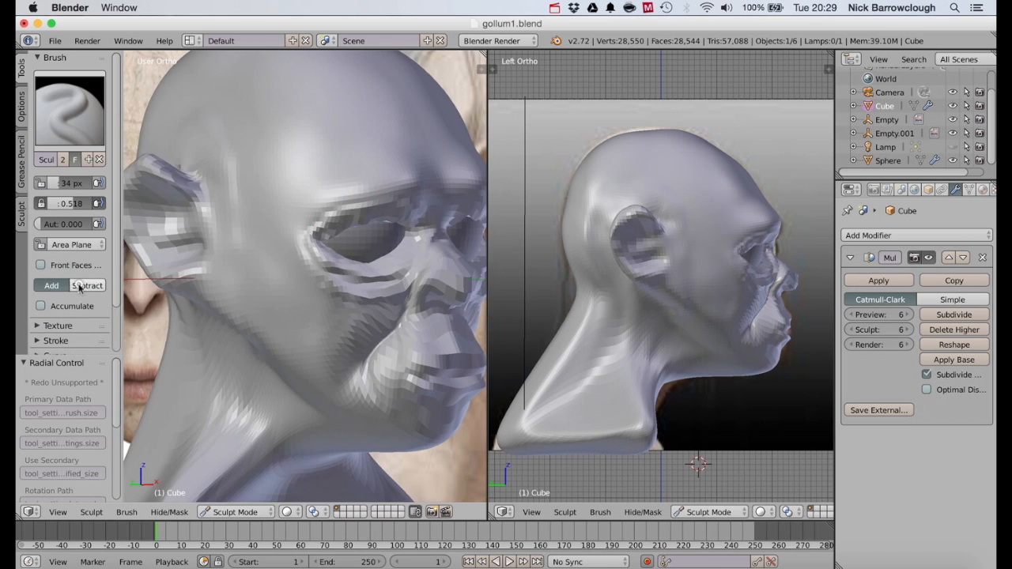
click(78, 287)
mouse_move(363, 217)
middle_down()
mouse_move(298, 214)
mouse_move(412, 224)
middle_up()
scroll(298, 215, up, 5)
key(g)
Build up the outer eye corner with the SculptDraw brush set to Add at strength 0.518 and a radius of 18 px.
key(x)
scroll(407, 208, down, 5)
scroll(316, 217, up, 5)
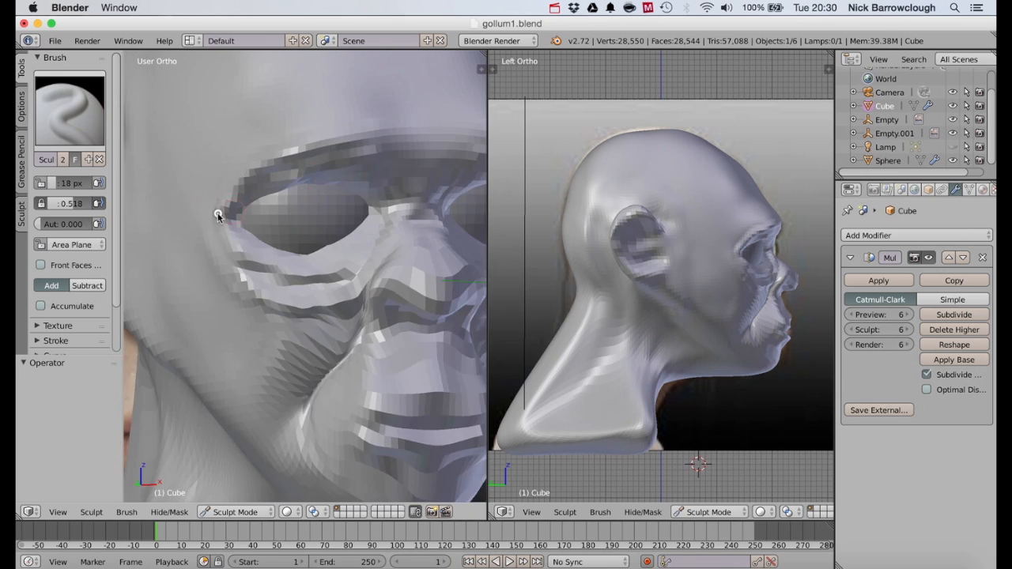
middle_drag(269, 237, 316, 269)
Smooth the cheek fold beside the mouth with the Smooth brush.
key(s)
drag(327, 325, 309, 363)
mouse_move(356, 321)
middle_down()
mouse_move(274, 312)
mouse_move(356, 296)
middle_up()
Build up the inner eye corner and upper eyelid with the SculptDraw brush set to Add at strength 0.518.
key(x)
scroll(316, 174, up, 3)
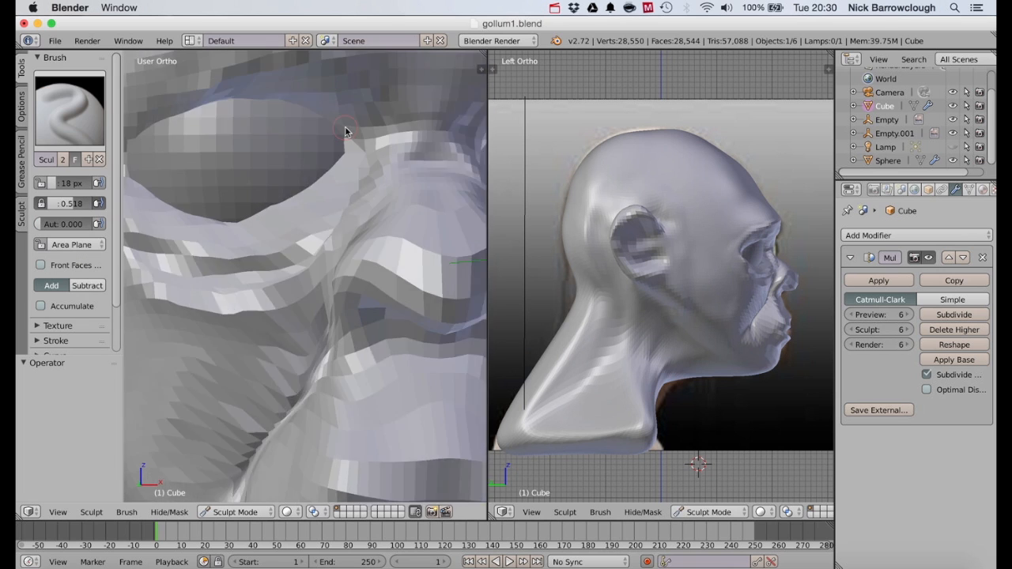
mouse_move(346, 131)
middle_down()
mouse_move(396, 151)
mouse_move(317, 142)
middle_up()
key(f)
click(389, 132)
drag(269, 144, 219, 151)
scroll(276, 238, down, 5)
mouse_move(261, 245)
middle_down()
mouse_move(296, 266)
mouse_move(350, 169)
mouse_move(300, 190)
middle_up()
Smooth the area around the eye socket and brow with the Smooth brush.
key(s)
key(f)
drag(317, 190, 269, 199)
Adjust the back of the neck in the side view with the Grab brush.
key(g)
key(f)
mouse_move(550, 352)
mouse_down()
mouse_move(562, 356)
mouse_move(555, 361)
mouse_up()
Shape the throat and the front of the neck with the Grab brush at a radius of 69 px.
scroll(282, 223, down, 5)
middle_drag(283, 223, 340, 229)
key(f)
click(287, 427)
mouse_move(293, 427)
middle_down()
mouse_move(323, 372)
mouse_move(276, 384)
middle_up()
drag(320, 396, 326, 372)
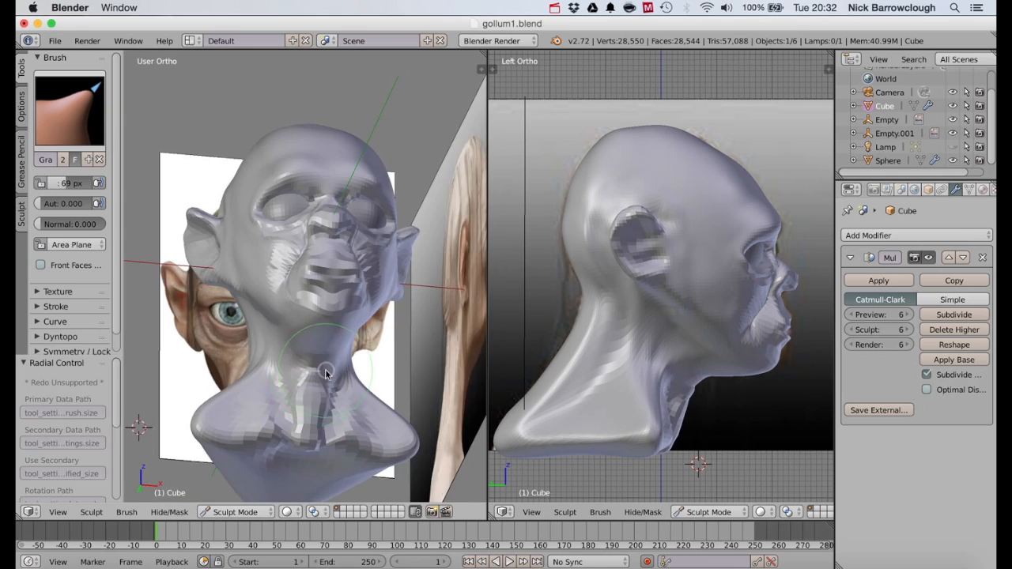
Touch up the face with the Clay brush and subdivide the Multiresolution modifier to sculpt level 7.
mouse_move(326, 374)
middle_down()
mouse_move(244, 361)
mouse_move(294, 210)
middle_up()
scroll(273, 289, up, 4)
key(c)
mouse_move(271, 293)
middle_down()
mouse_move(329, 301)
mouse_move(303, 245)
mouse_move(343, 276)
middle_up()
scroll(343, 276, down, 4)
click(954, 314)
Build up the upper lip with the SculptDraw brush set to Add at strength 0.518 and a radius of 43 px.
scroll(296, 340, up, 3)
scroll(316, 336, up, 4)
key(x)
key(f)
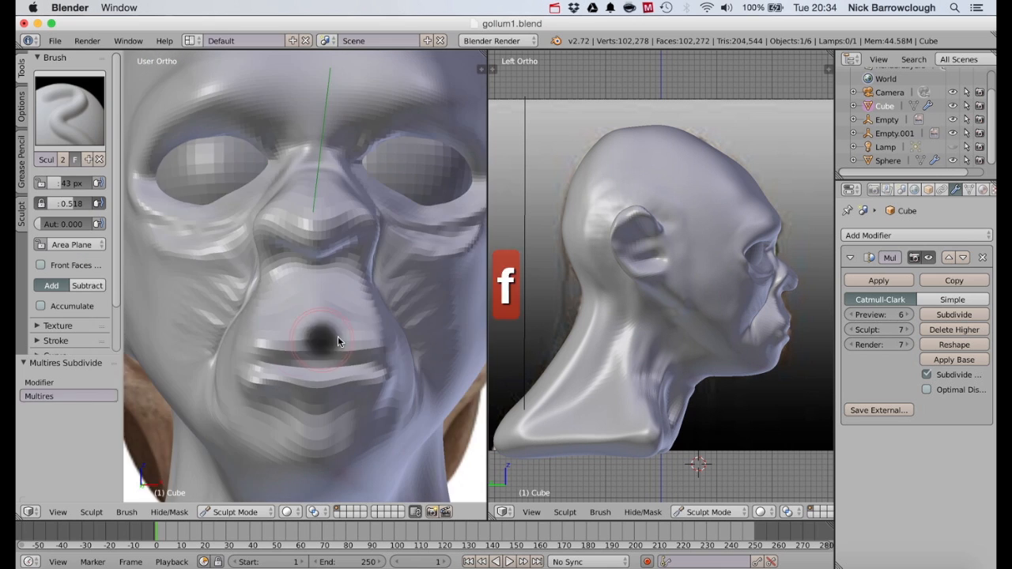
click(331, 340)
scroll(320, 340, down, 3)
Carve the crease below the lower lip with the SculptDraw brush set to Subtract.
mouse_move(229, 348)
middle_down()
mouse_move(315, 358)
mouse_move(229, 359)
middle_up()
click(87, 285)
drag(278, 380, 301, 381)
scroll(305, 375, up, 3)
Build up the lips and the mouth corners with the SculptDraw brush set to Add.
mouse_move(379, 277)
middle_down()
mouse_move(461, 259)
mouse_move(380, 197)
middle_up()
click(51, 285)
drag(348, 293, 400, 306)
middle_drag(401, 305, 266, 227)
Define the lip edges with the Crease brush set to Subtract at strength 0.250 and a radius of 35 px.
key(g)
scroll(316, 369, down, 2)
scroll(317, 356, up, 4)
key(shift+c)
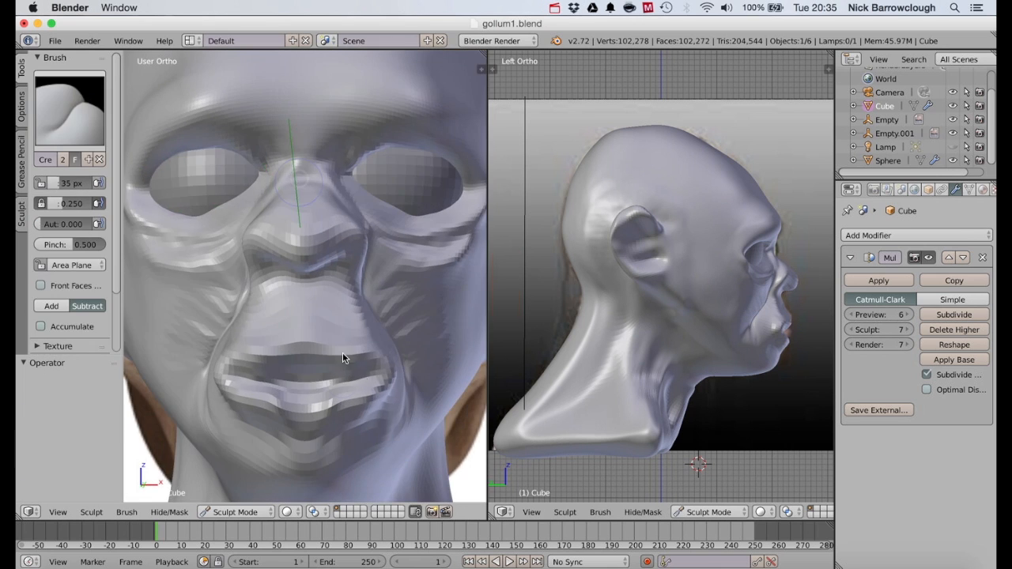
Narrow the mouth opening and reposition the lips and mouth corners with the Grab brush at a radius of 50 px.
key(g)
key(f)
middle_drag(343, 355, 395, 366)
key(super+z)
middle_drag(475, 359, 434, 355)
scroll(316, 356, up, 1)
key(f)
drag(371, 366, 378, 379)
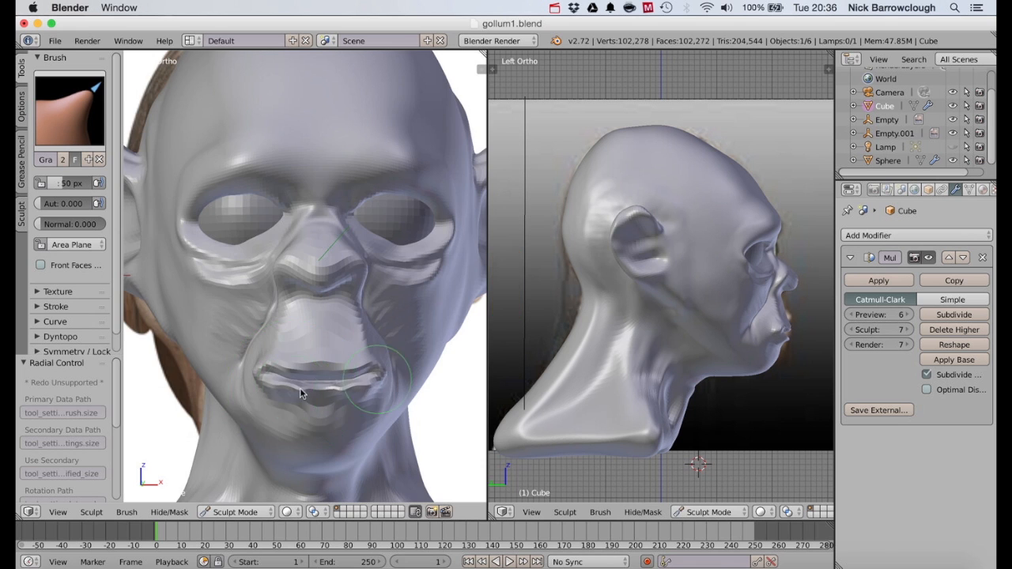
Build up the cheeks with the Clay brush set to Add at strength 0.429 and a radius of 50 px.
scroll(333, 335, down, 3)
key(c)
middle_drag(333, 336, 420, 332)
drag(386, 300, 372, 317)
scroll(261, 304, down, 2)
middle_drag(372, 316, 263, 302)
drag(353, 321, 371, 297)
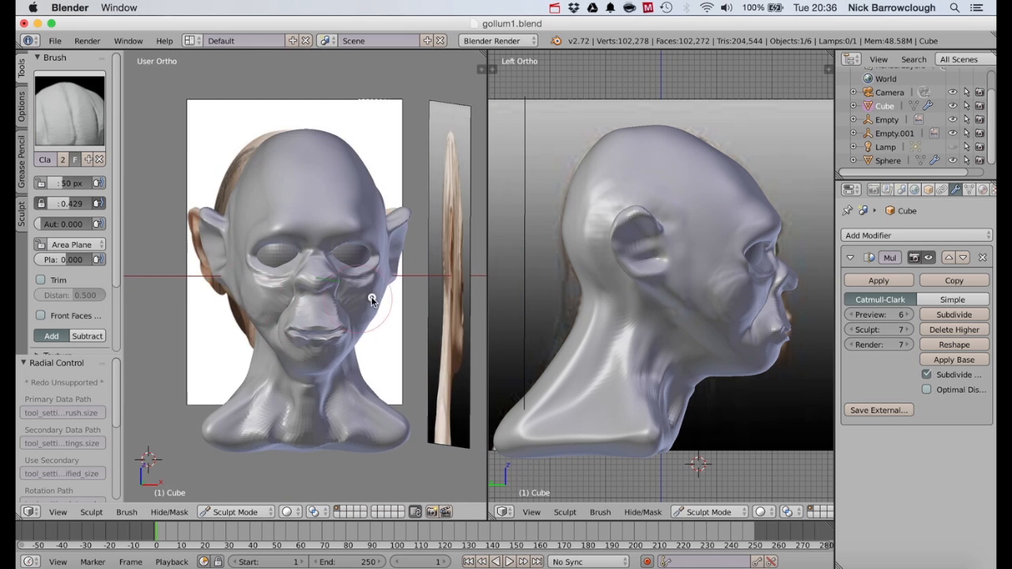
Try to build up the side of the nose bridge with the Clay brush at strength 0.429 and a radius of 36 px.
key(g)
scroll(241, 313, up, 2)
key(super+z)
scroll(273, 287, up, 1)
click(70, 111)
mouse_move(274, 290)
middle_down()
mouse_move(356, 268)
mouse_move(276, 273)
middle_up()
click(220, 190)
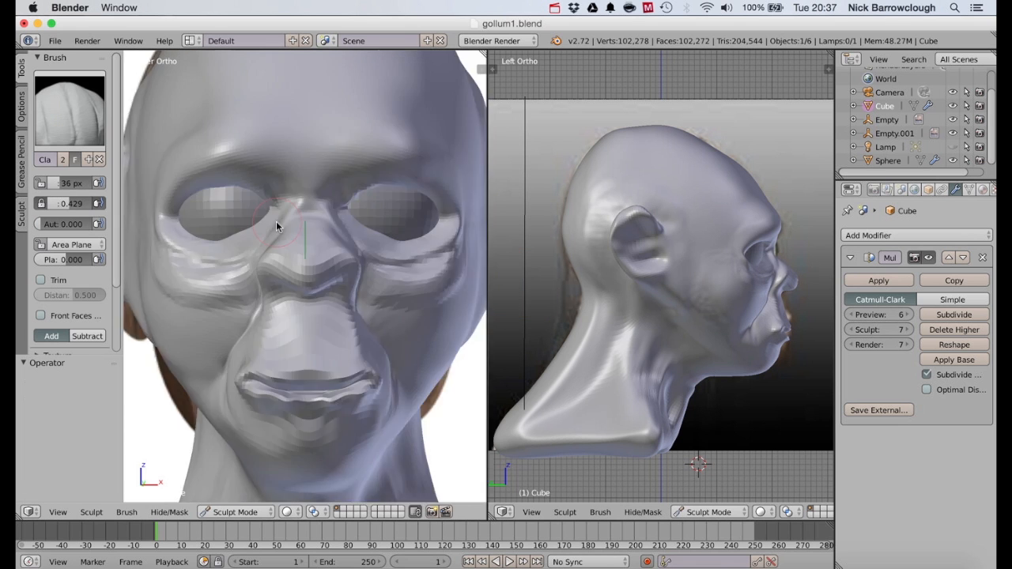
scroll(277, 261, down, 3)
key(super+z)
Crease the facial folds with the Crease brush set to Subtract at strength 0.250 and a radius of 23 px.
mouse_move(277, 227)
middle_down()
mouse_move(325, 245)
mouse_move(245, 276)
middle_up()
scroll(238, 269, up, 2)
key(shift+c)
key(f)
scroll(316, 301, down, 2)
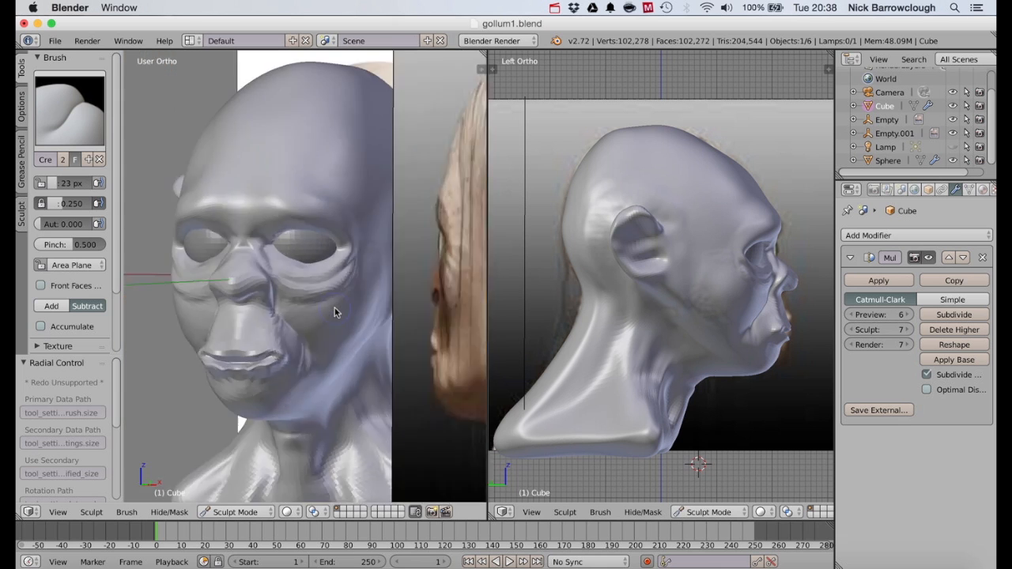
Smooth the eye bags, cheeks and face with the Smooth brush at strength 0.231 and a radius of 83 px.
scroll(336, 313, down, 1)
middle_drag(336, 312, 412, 304)
key(s)
mouse_move(364, 273)
middle_down()
mouse_move(289, 267)
mouse_move(316, 277)
middle_up()
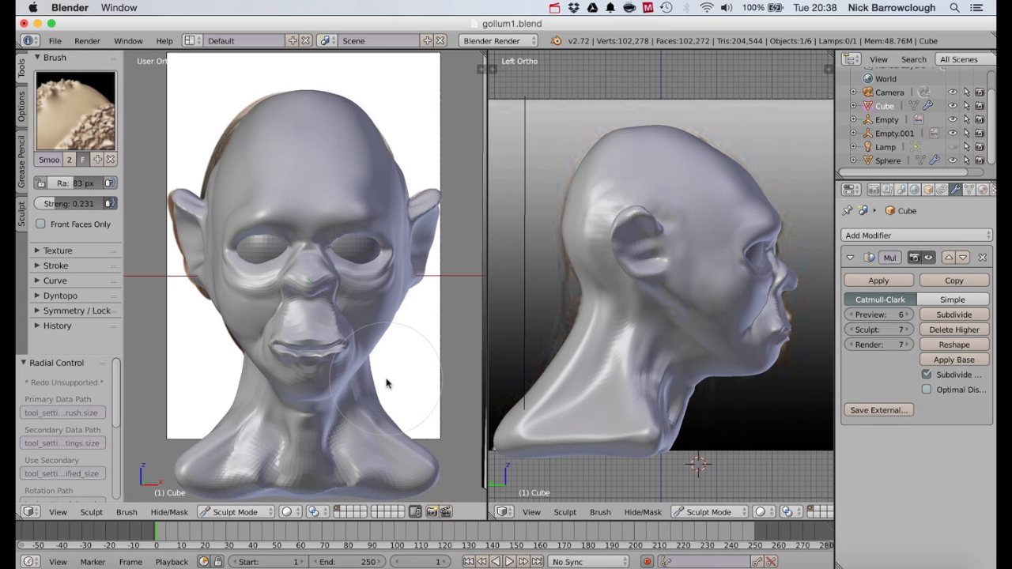
Examine the sculpted head and neck from the front, both sides and below against the reference images.
scroll(235, 251, left, 10)
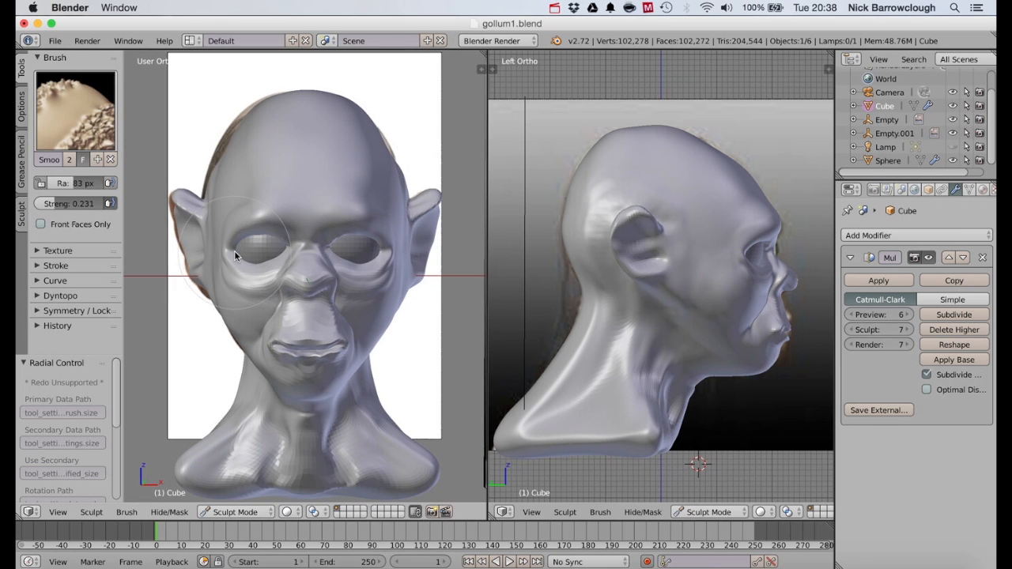
scroll(234, 251, left, 2)
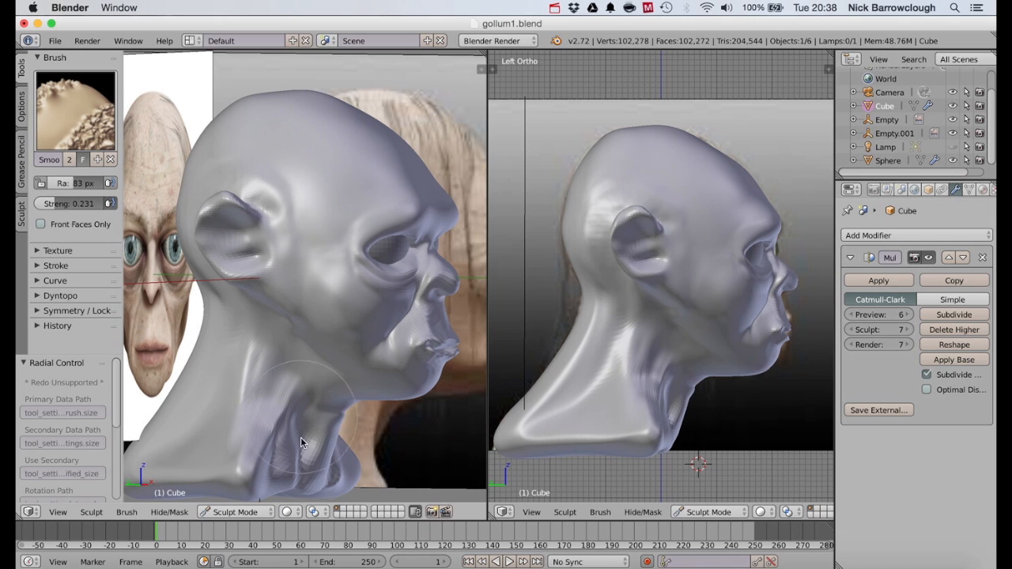
scroll(369, 411, right, 10)
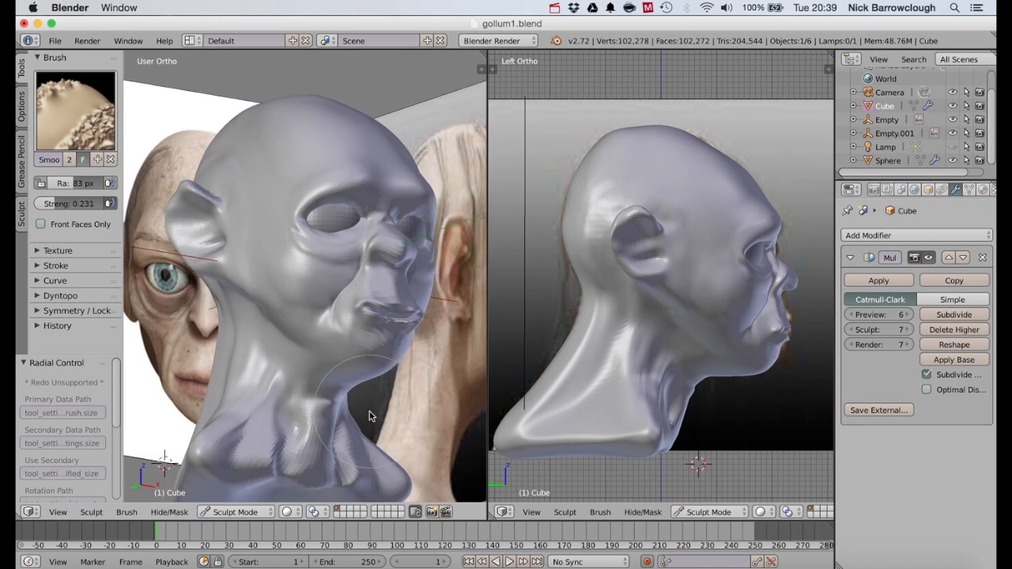
scroll(369, 410, left, 6)
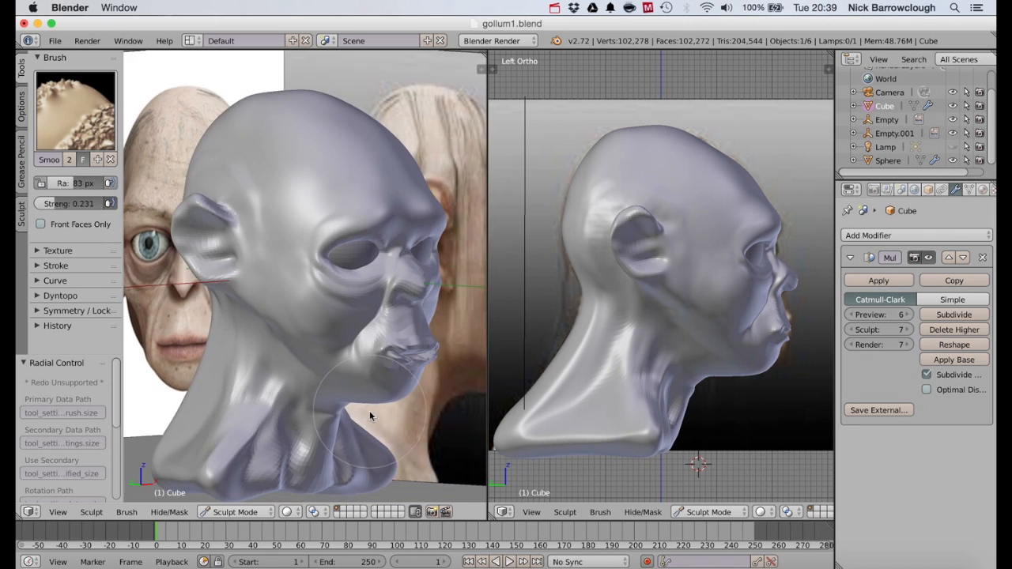
scroll(293, 449, left, 5)
scroll(293, 449, right, 5)
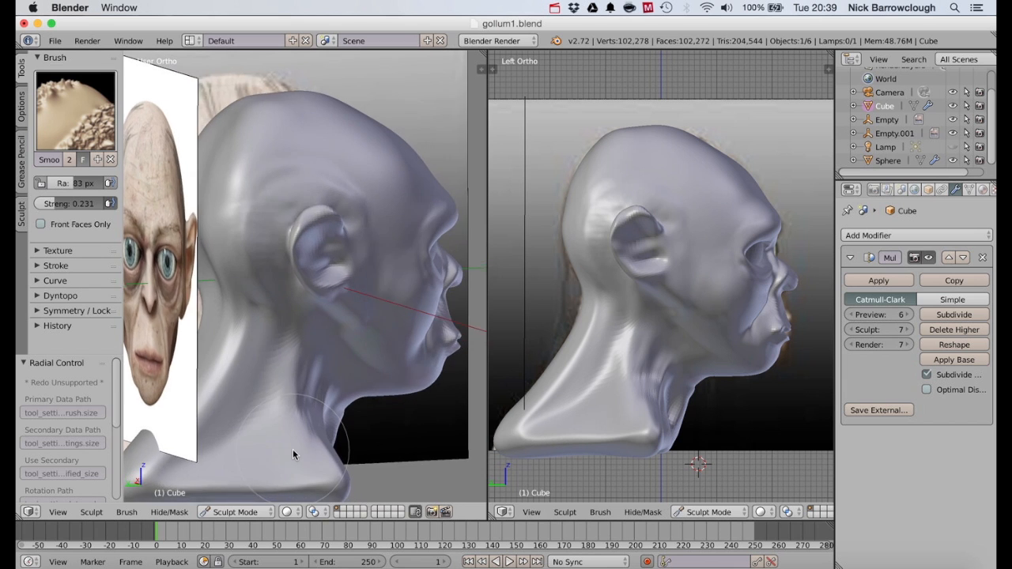
scroll(292, 449, down, 1)
scroll(291, 455, right, 6)
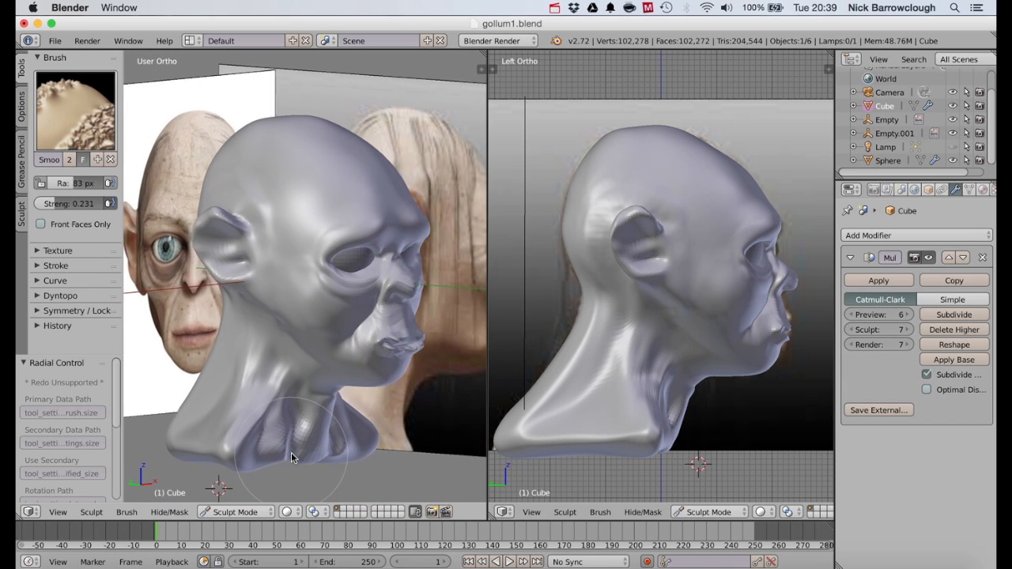
scroll(255, 397, left, 2)
scroll(238, 373, left, 5)
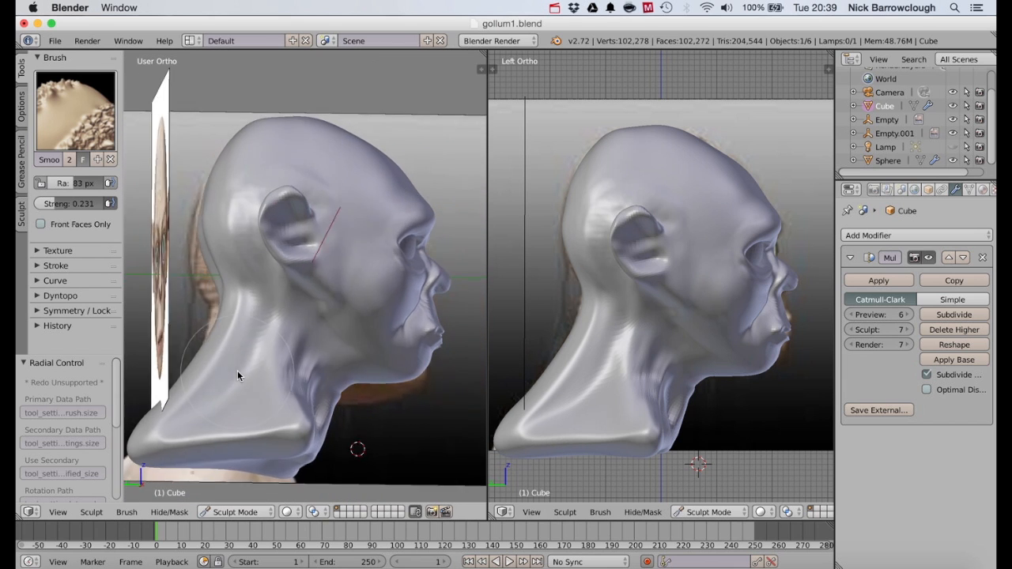
scroll(237, 375, right, 3)
scroll(238, 375, left, 6)
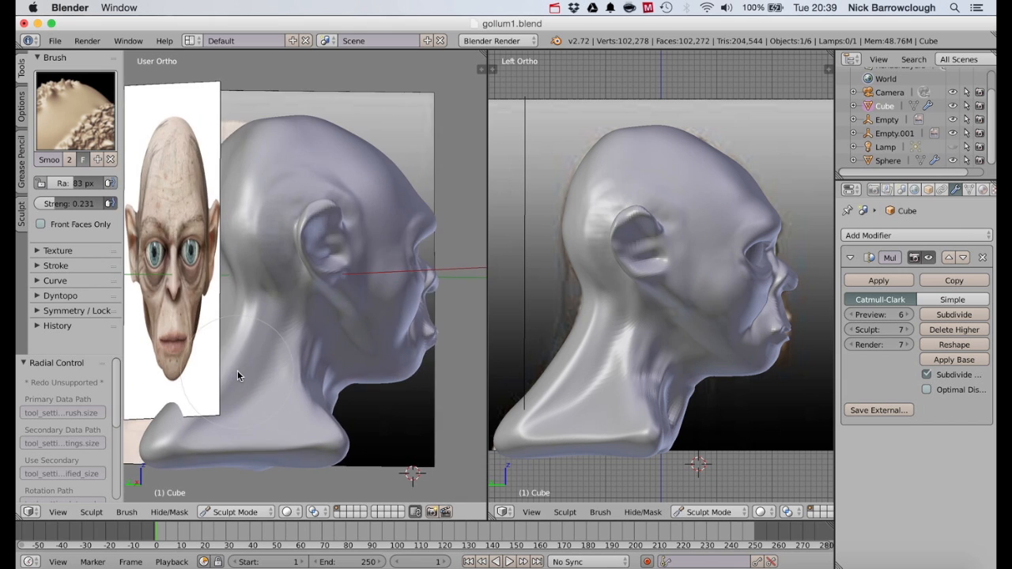
scroll(237, 370, left, 4)
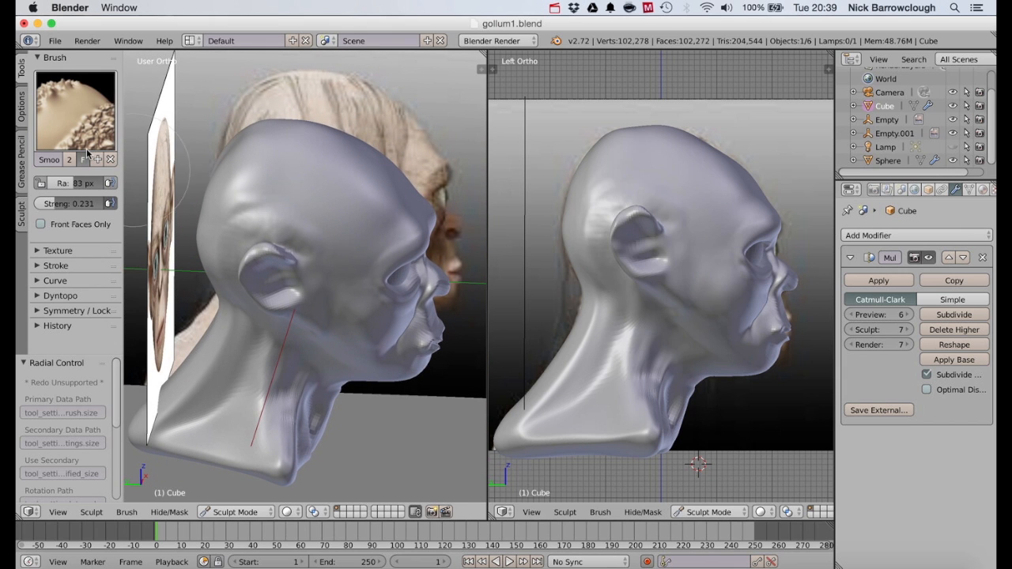
scroll(321, 286, right, 4)
scroll(321, 287, right, 6)
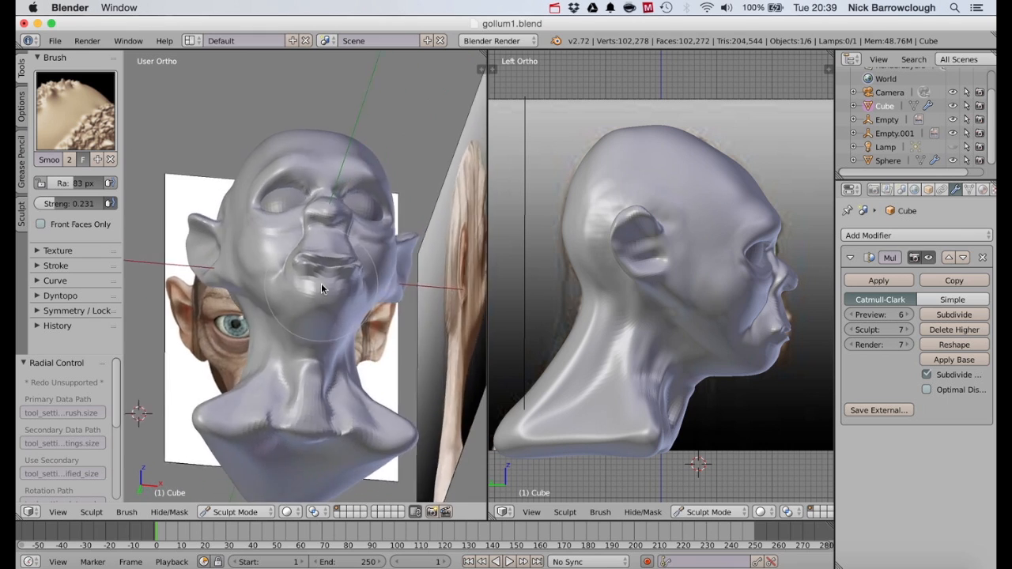
scroll(321, 288, left, 8)
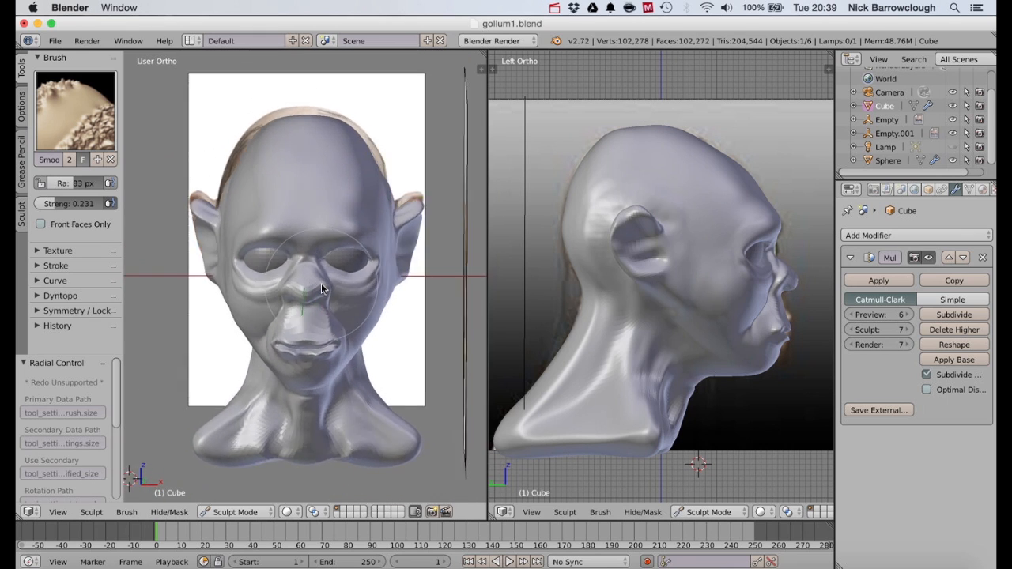
scroll(321, 289, right, 6)
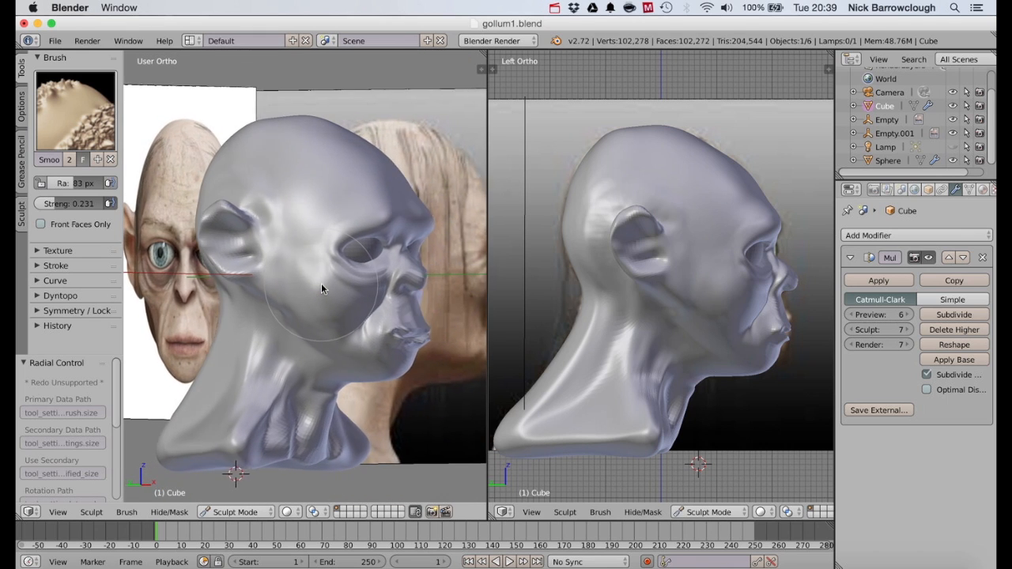
scroll(321, 288, right, 4)
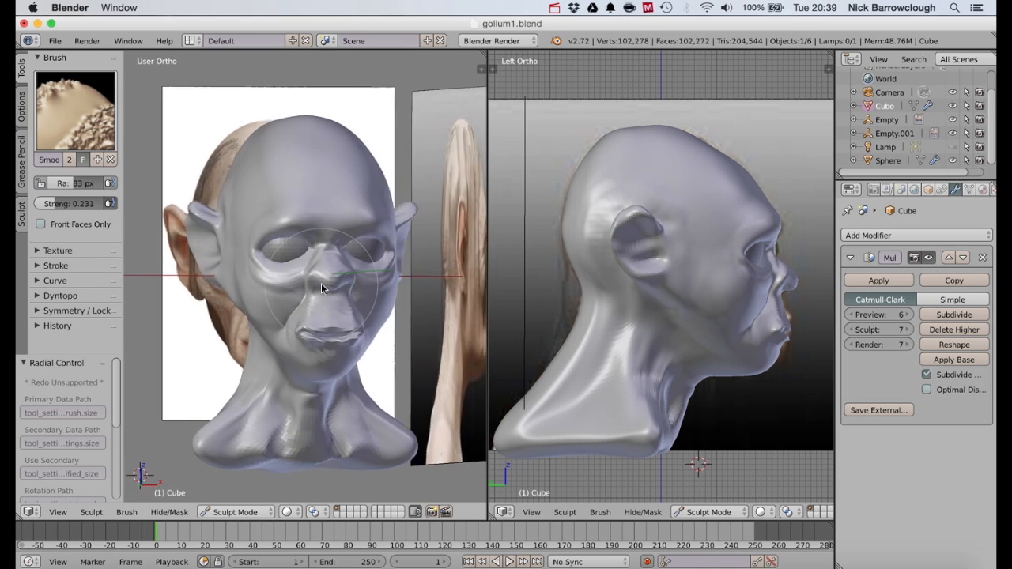
scroll(321, 289, left, 4)
scroll(321, 283, left, 3)
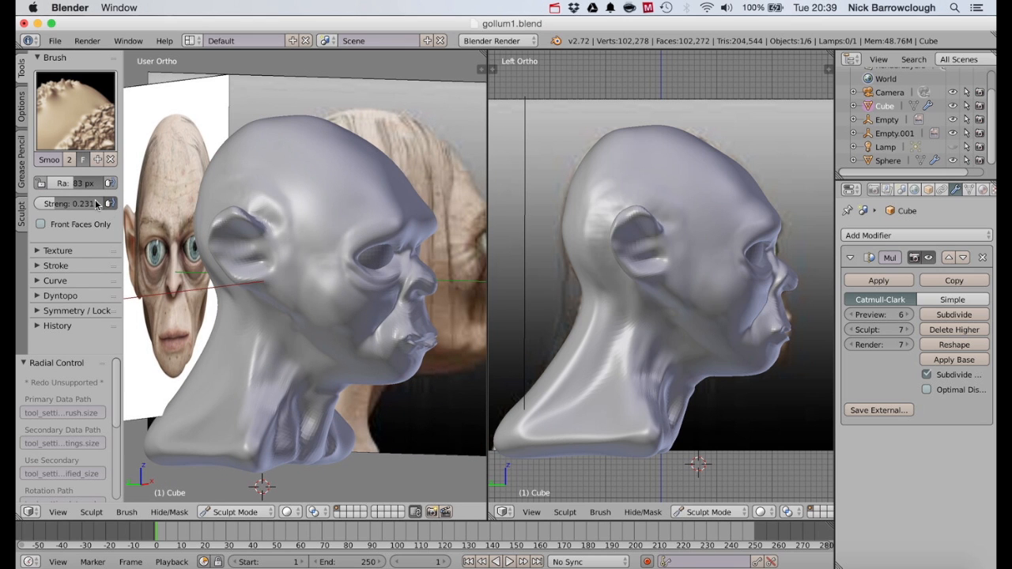
scroll(321, 237, right, 6)
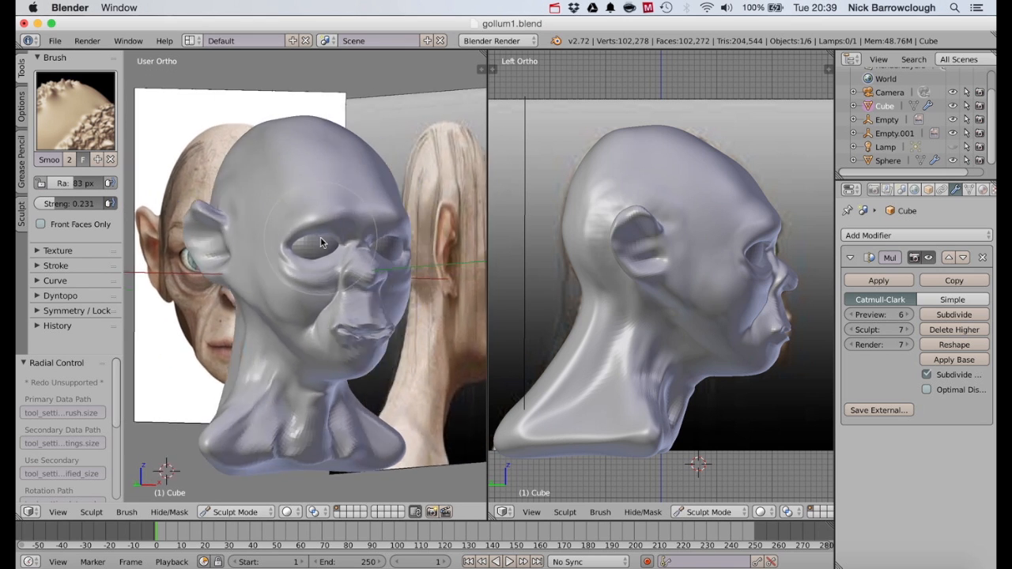
Pull the middle of the brow slightly down with the Grab brush at a radius of 172 px.
click(83, 131)
click(446, 177)
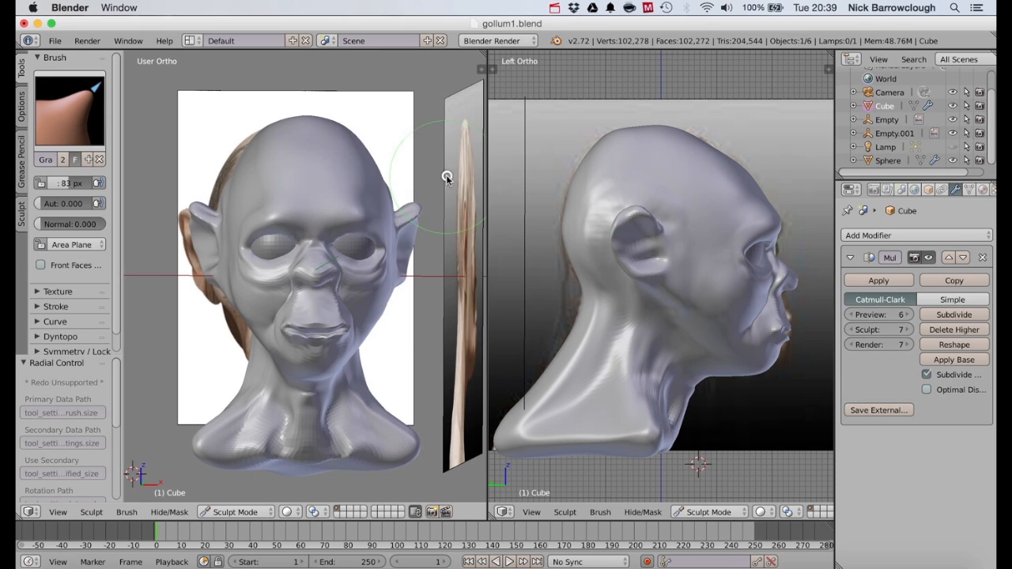
key(f)
click(345, 172)
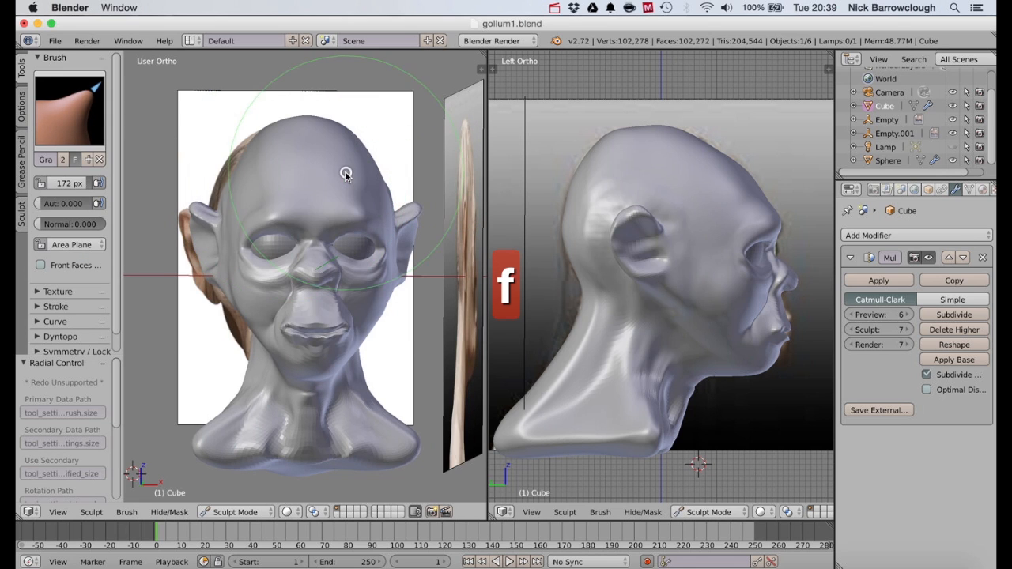
drag(312, 209, 308, 217)
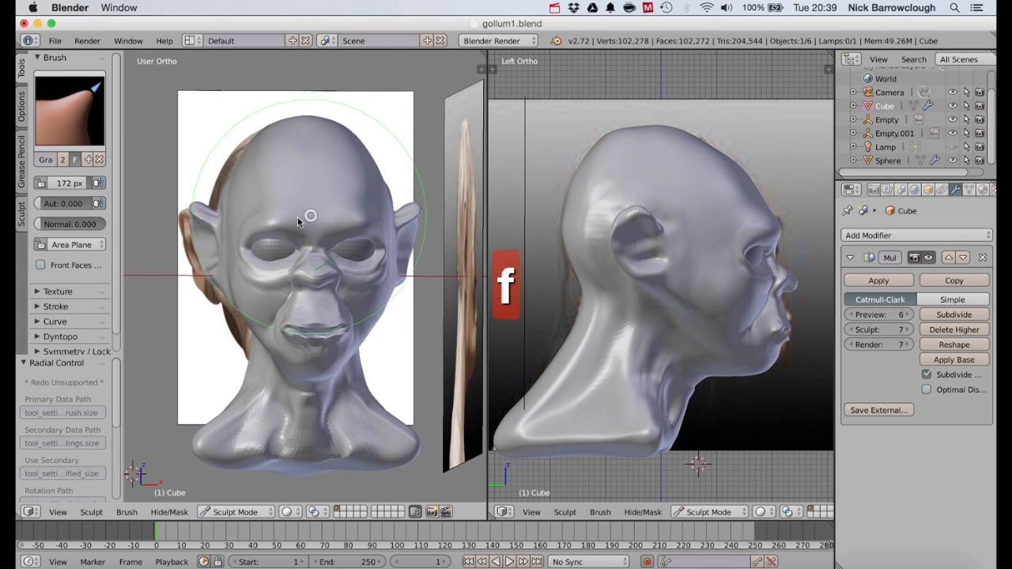
Reshape the inner brow and nose downward and the outer brow upward with the Grab brush at a radius of 98 px.
key(f)
click(286, 207)
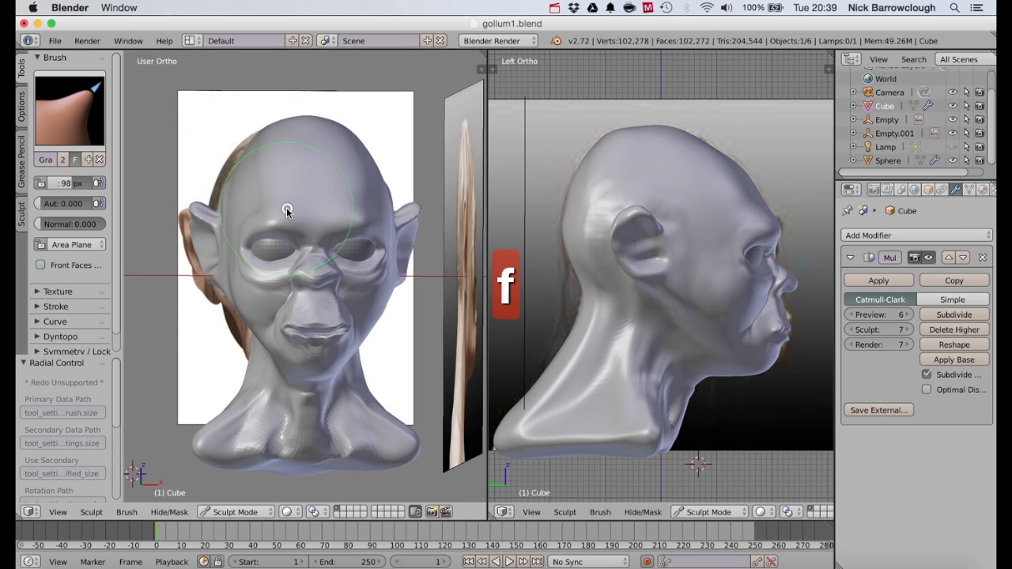
drag(311, 225, 315, 285)
drag(314, 282, 314, 286)
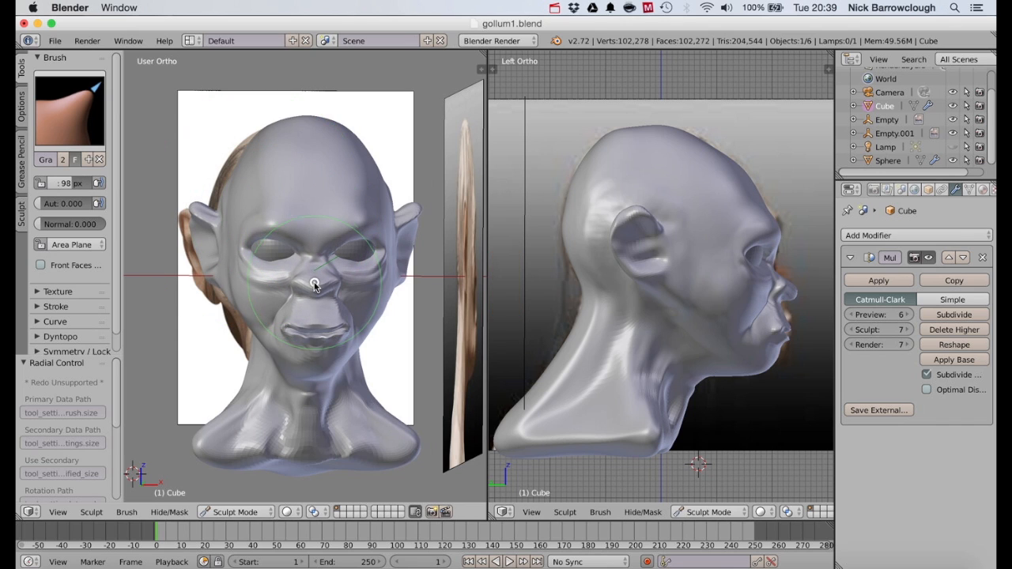
drag(248, 245, 245, 237)
Adjust the side of the nose and nostril with the Grab brush at a radius of 98 px.
scroll(355, 224, right, 5)
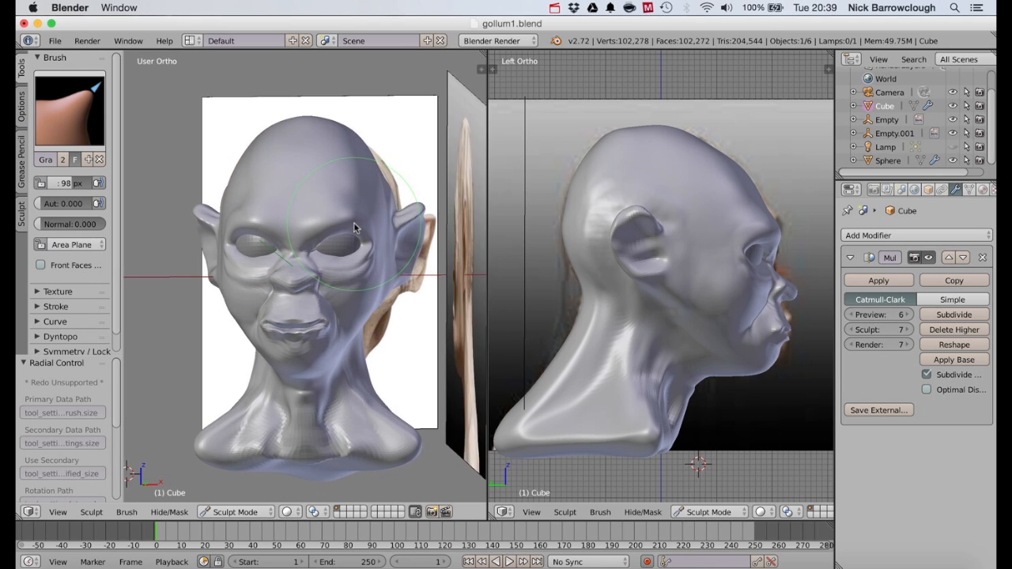
scroll(354, 224, left, 3)
scroll(355, 224, left, 1)
scroll(354, 224, up, 1)
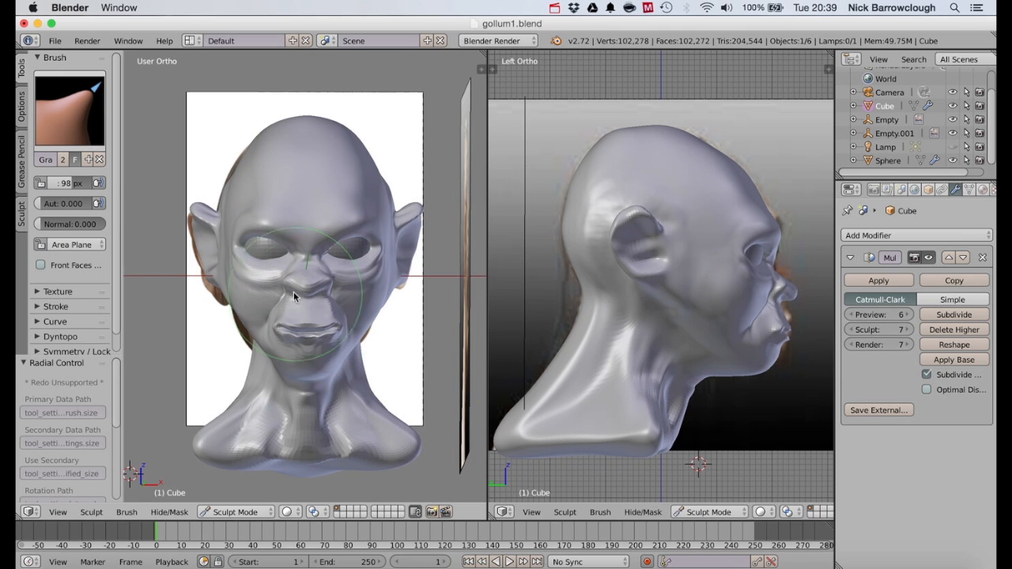
drag(287, 290, 288, 293)
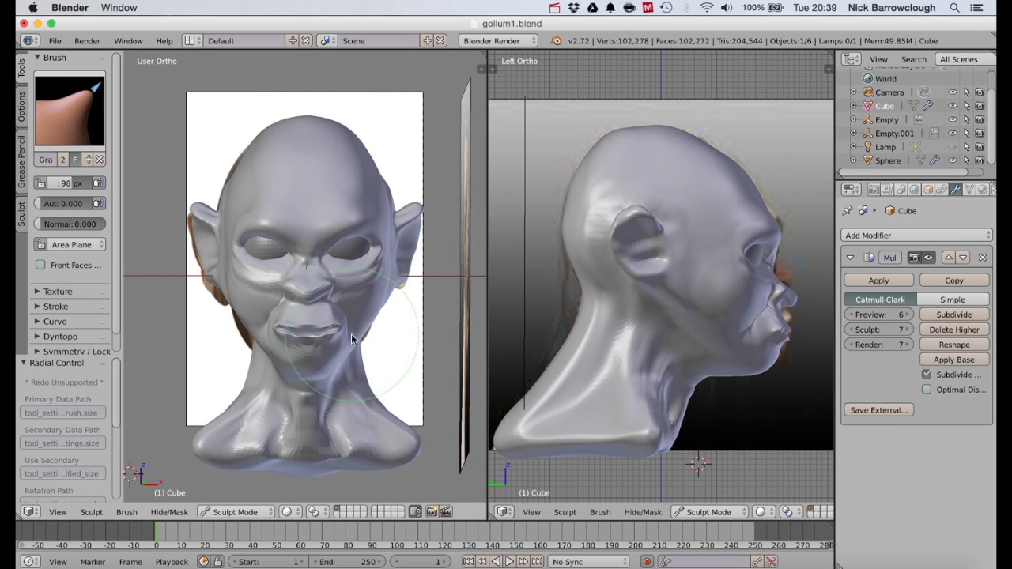
Carve the jawline from below the ear toward the chin with the Crease brush set to Subtract, strength 0.250 and radius 42 px.
middle_drag(367, 287, 423, 287)
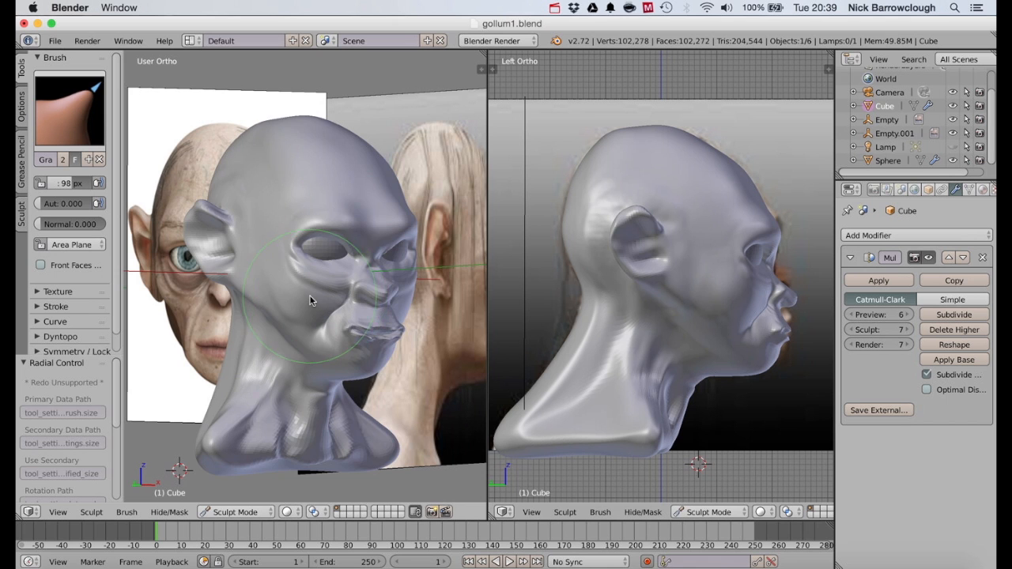
scroll(309, 296, left, 5)
scroll(313, 294, left, 10)
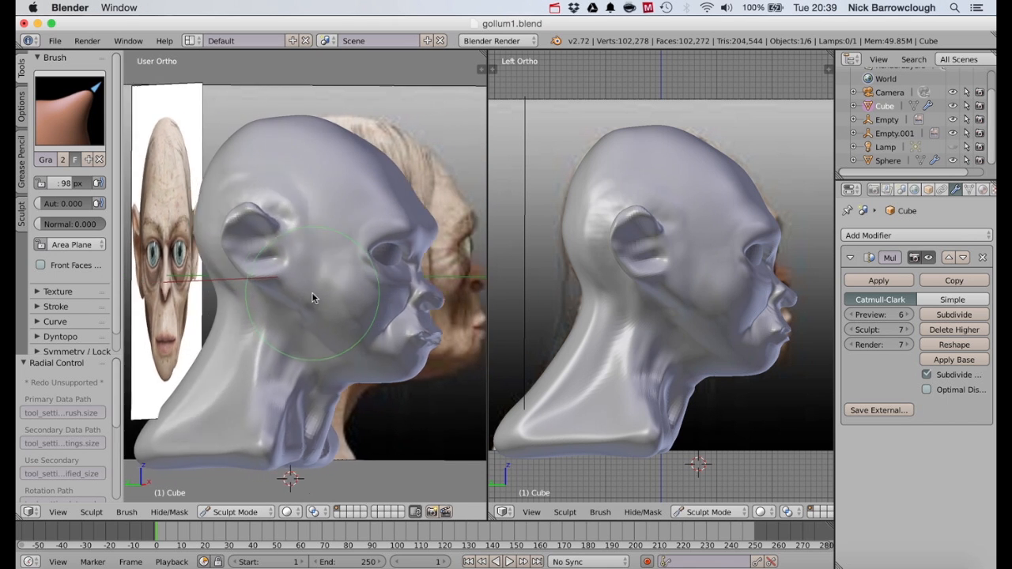
scroll(315, 295, left, 10)
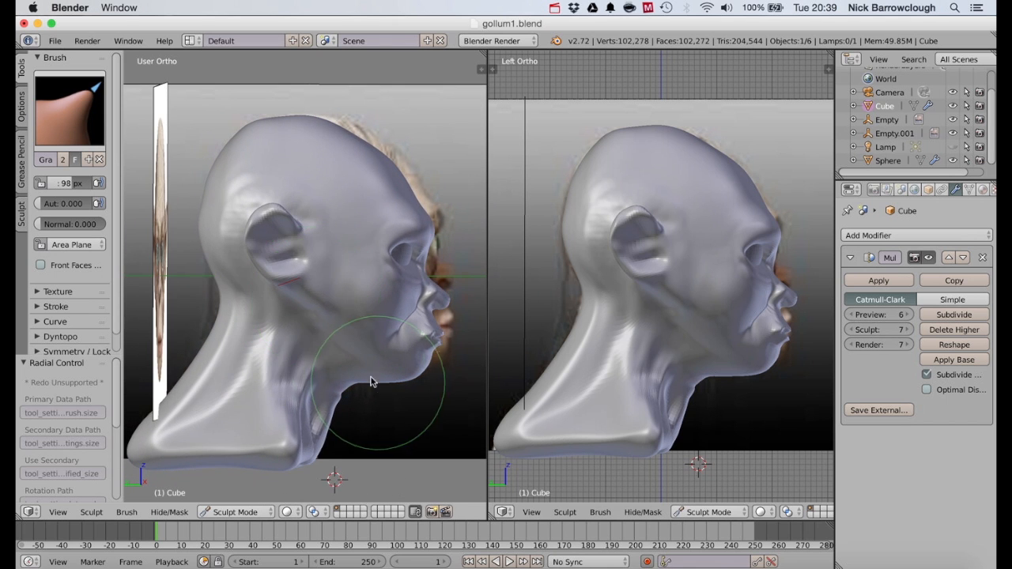
scroll(399, 342, down, 5)
scroll(399, 342, up, 5)
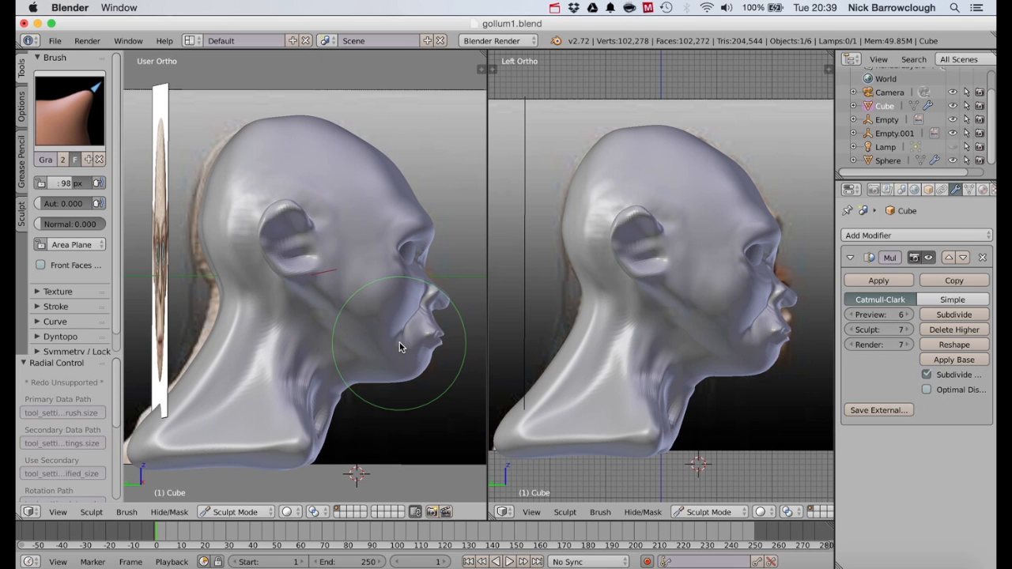
click(71, 112)
click(280, 198)
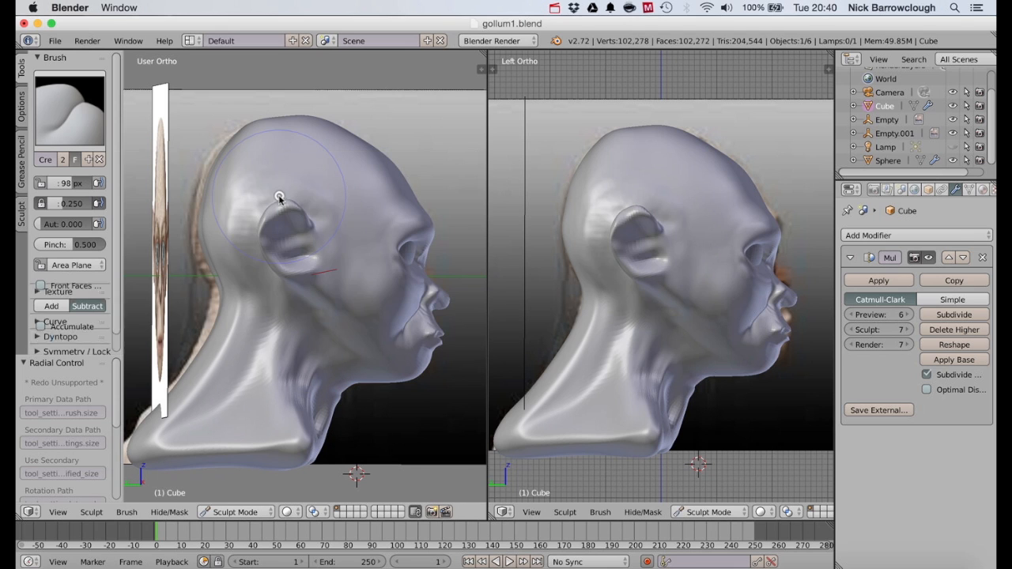
key(f)
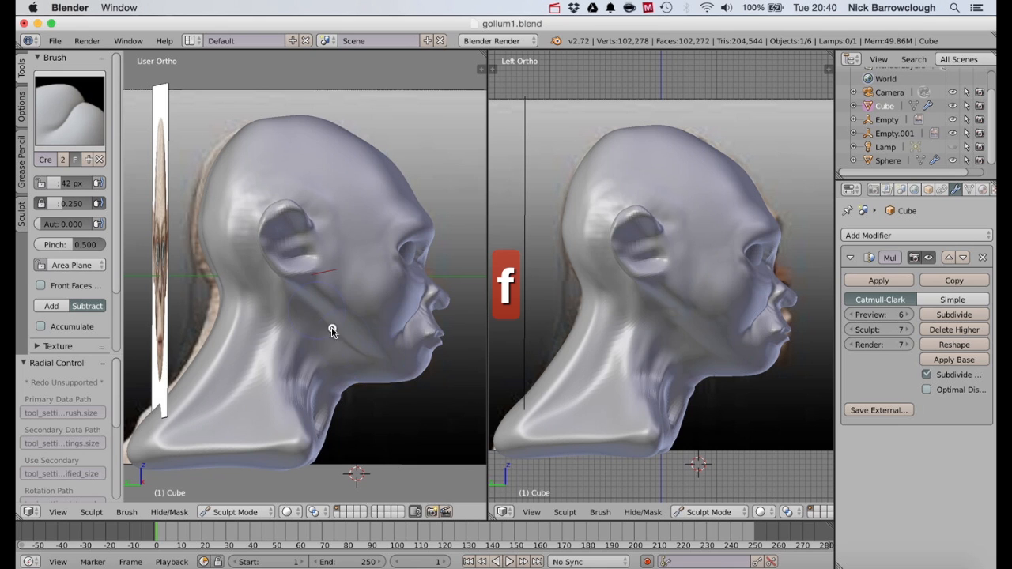
middle_drag(396, 388, 418, 378)
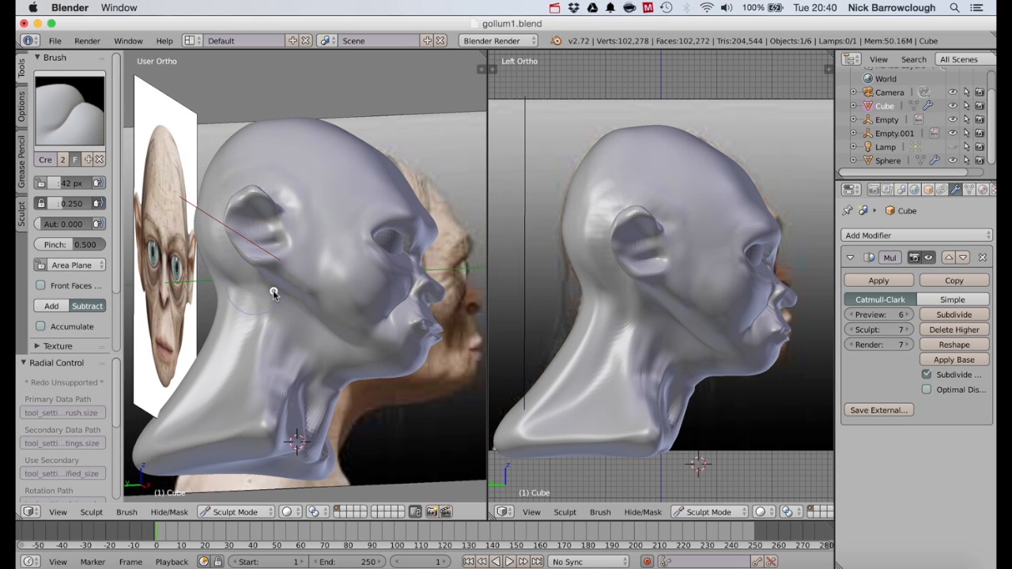
drag(381, 364, 315, 326)
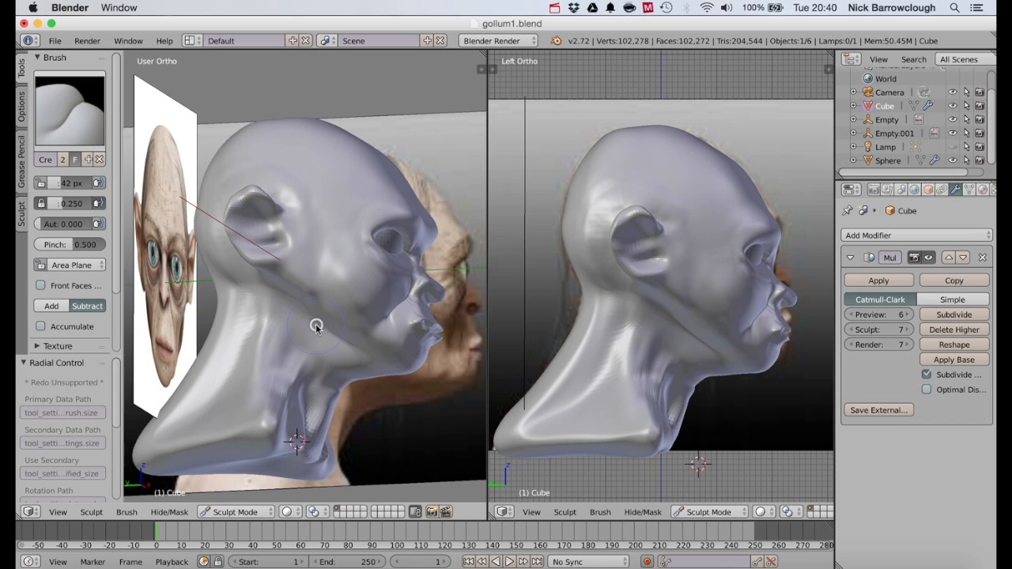
Hide the front-view reference image (Empty) so it no longer blocks the back of the head.
scroll(316, 325, right, 10)
scroll(315, 323, right, 10)
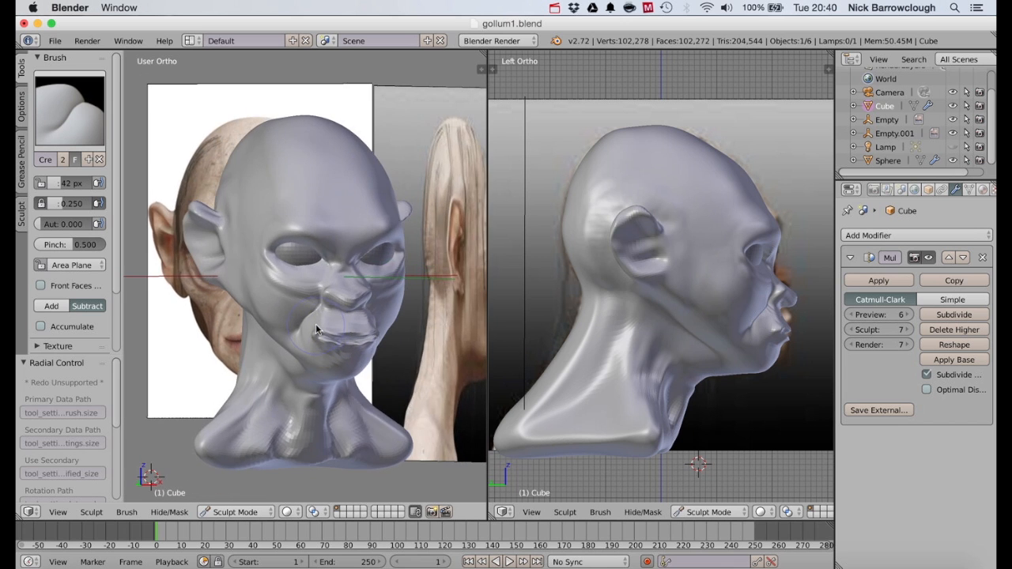
scroll(319, 319, left, 8)
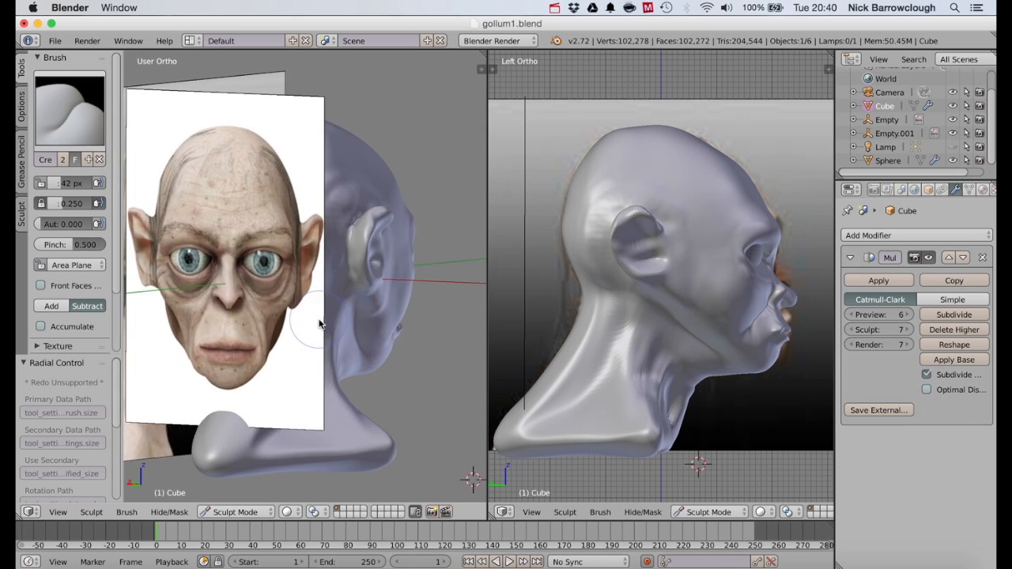
scroll(318, 320, right, 8)
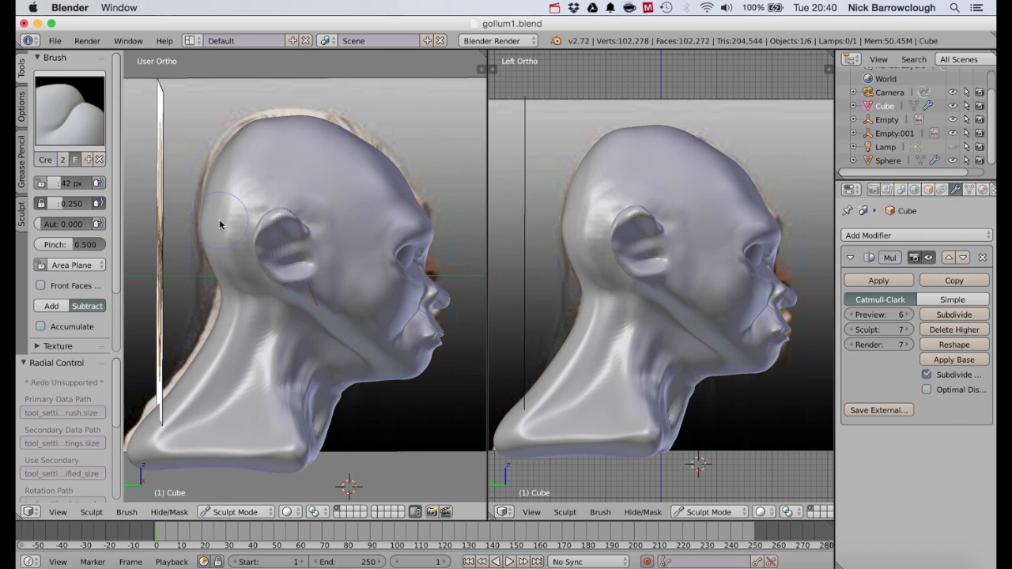
scroll(220, 226, left, 8)
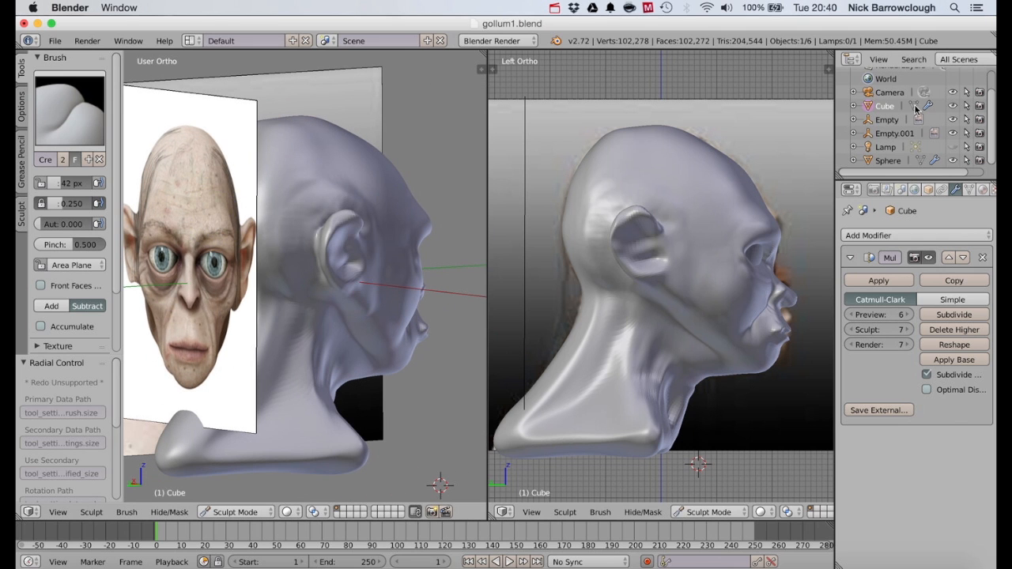
click(952, 120)
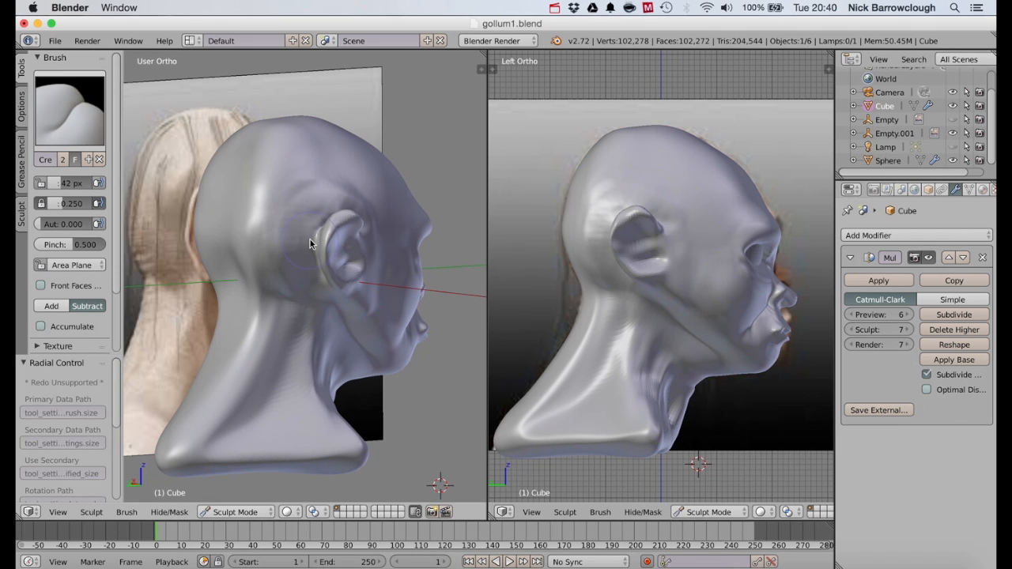
Pull the lower back of the skull outward with the Grab brush at a radius of 64 px.
scroll(309, 238, right, 10)
scroll(312, 238, left, 10)
scroll(311, 237, right, 8)
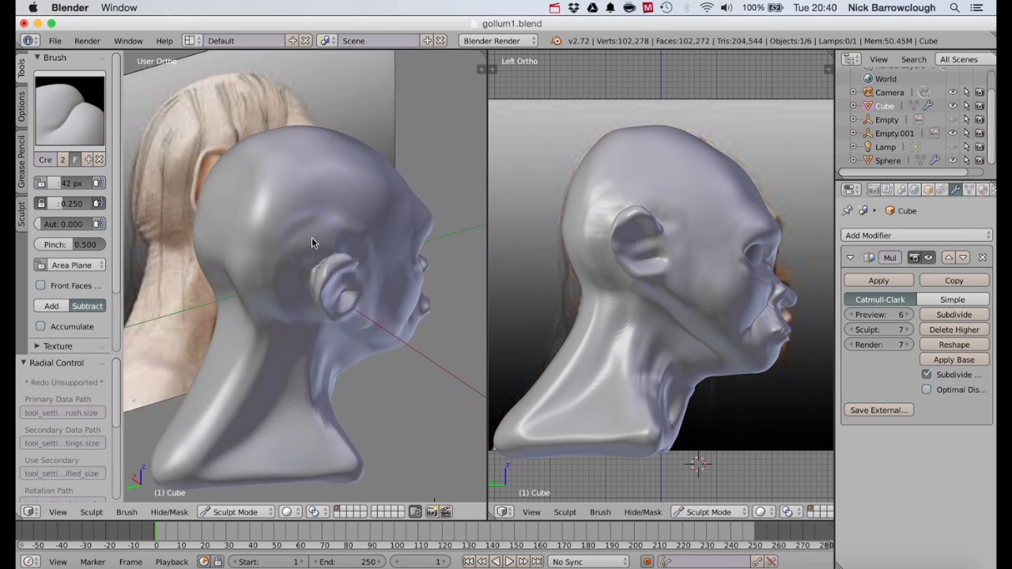
scroll(312, 237, up, 8)
scroll(311, 241, down, 5)
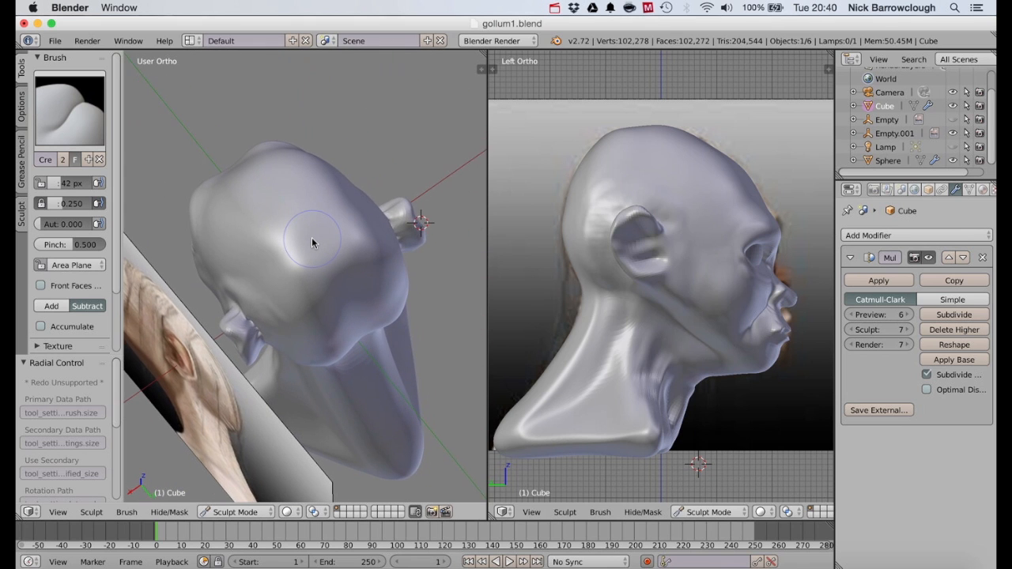
click(70, 109)
click(445, 182)
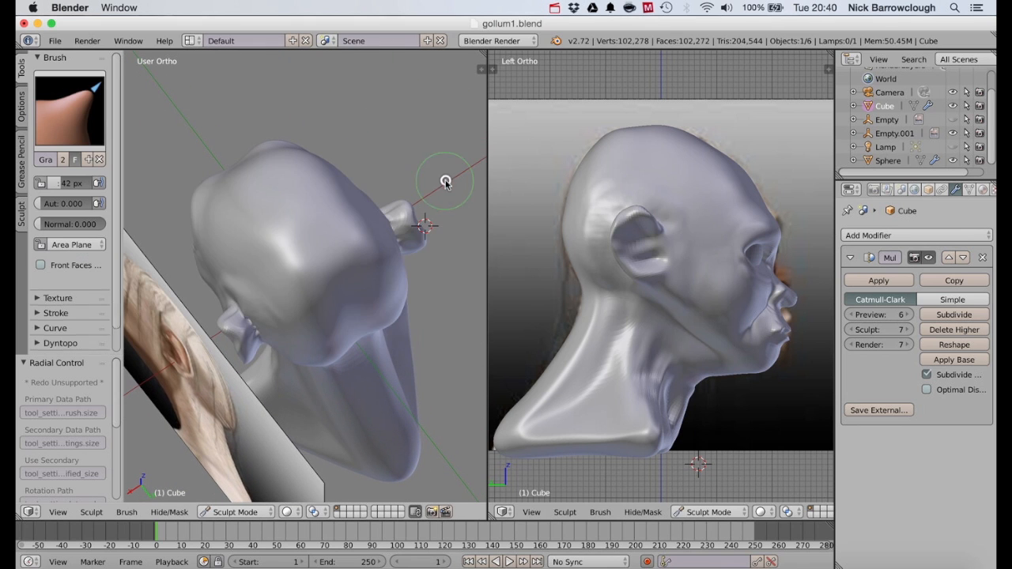
key(f)
click(366, 324)
drag(356, 327, 355, 328)
Extend the back of the skull and shape its base above the neck with the Grab brush at a radius of 92 px.
key(f)
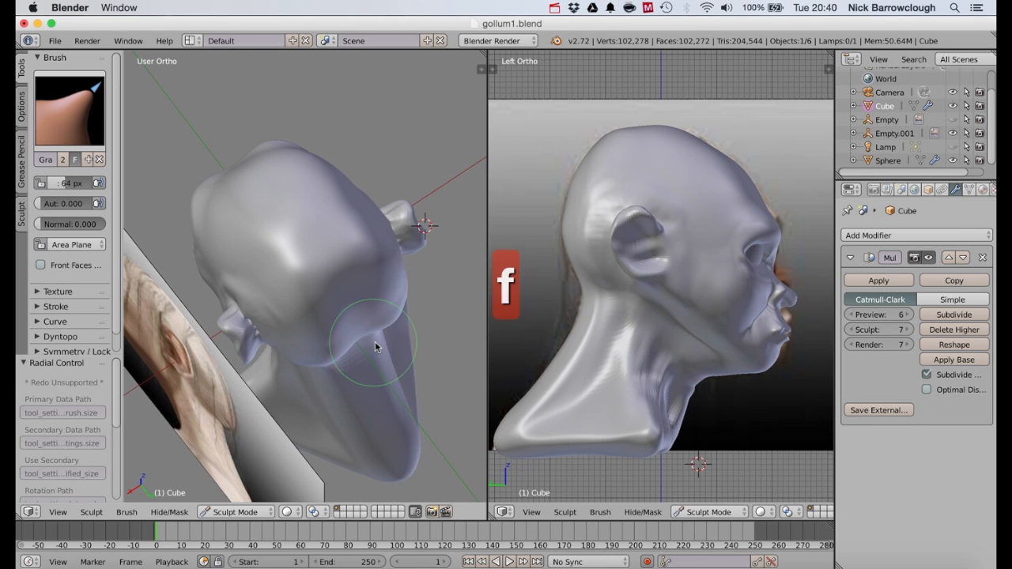
click(379, 340)
drag(356, 335, 360, 340)
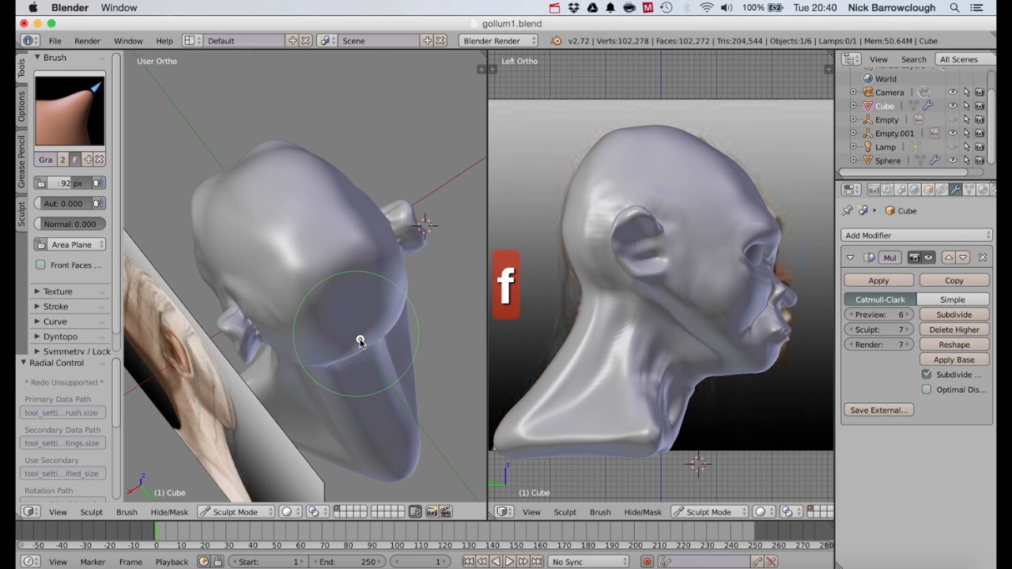
scroll(359, 343, down, 10)
scroll(360, 343, right, 8)
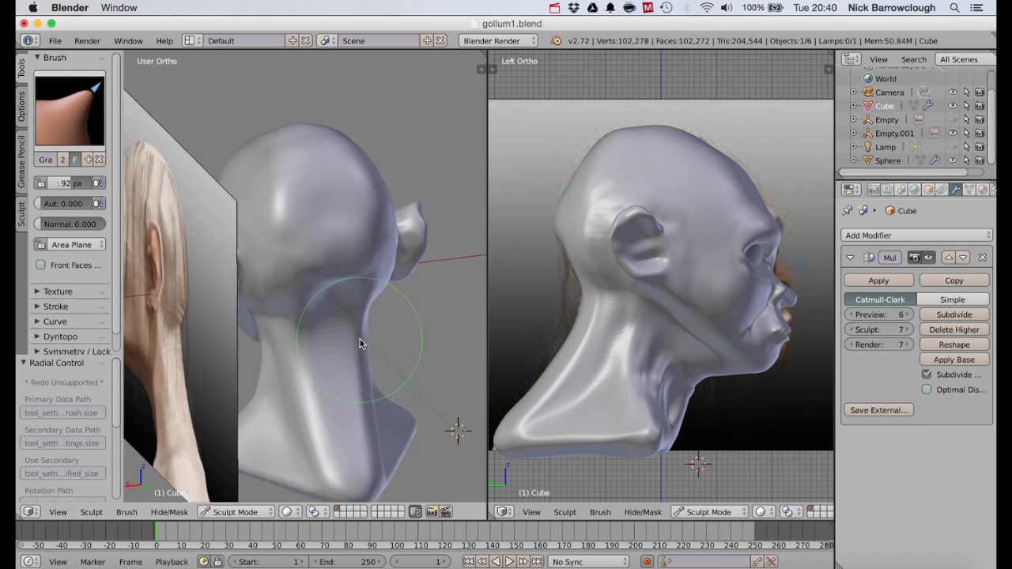
scroll(360, 343, right, 10)
scroll(359, 343, left, 5)
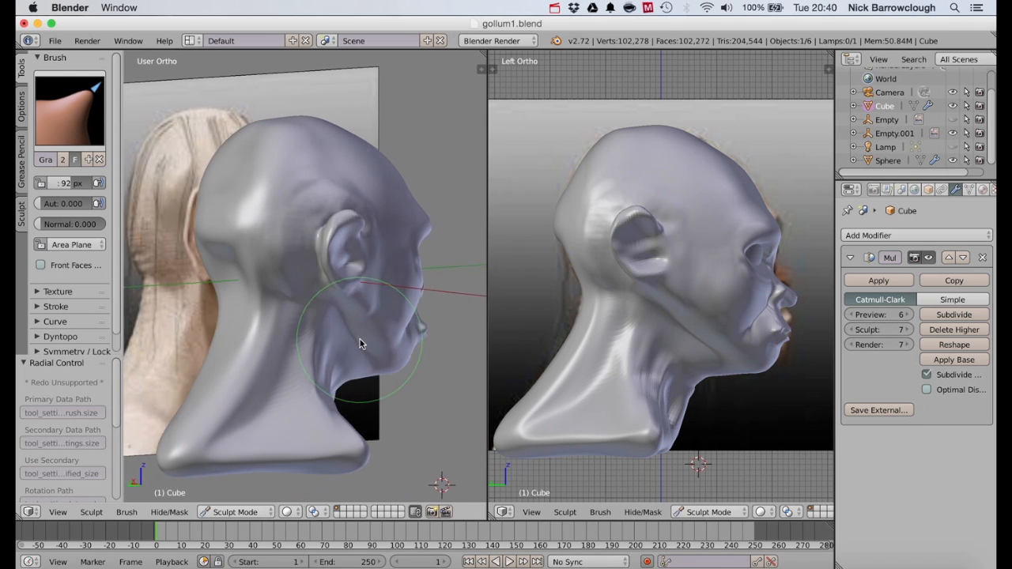
mouse_move(229, 264)
mouse_down()
mouse_move(221, 264)
mouse_move(242, 267)
mouse_move(244, 294)
mouse_move(242, 261)
mouse_move(244, 303)
mouse_up()
Build up the back of the skull with the Clay Strips brush at strength 0.429 and a radius of 92 px.
scroll(223, 268, left, 5)
scroll(239, 264, left, 5)
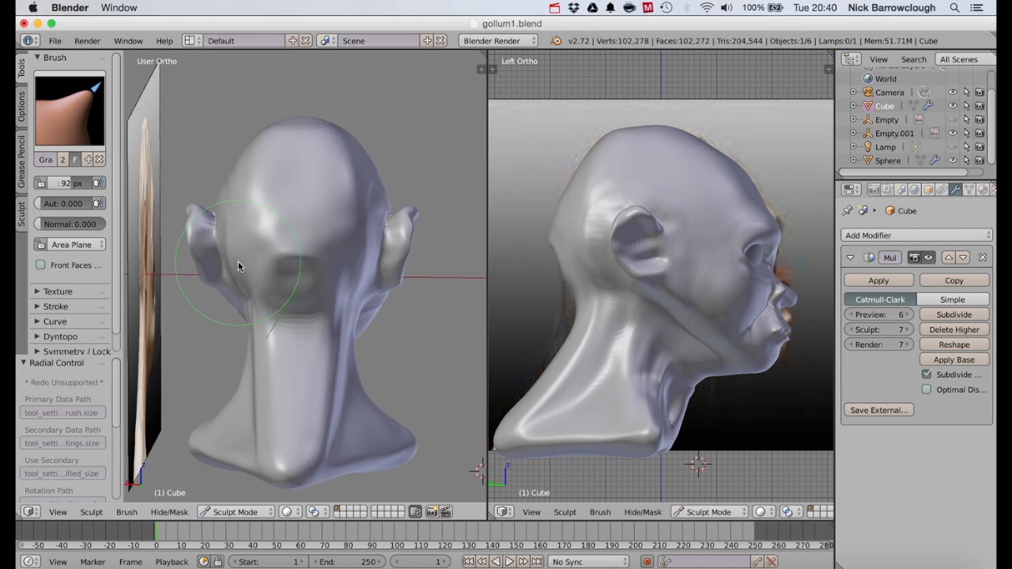
scroll(239, 263, right, 10)
scroll(238, 267, left, 6)
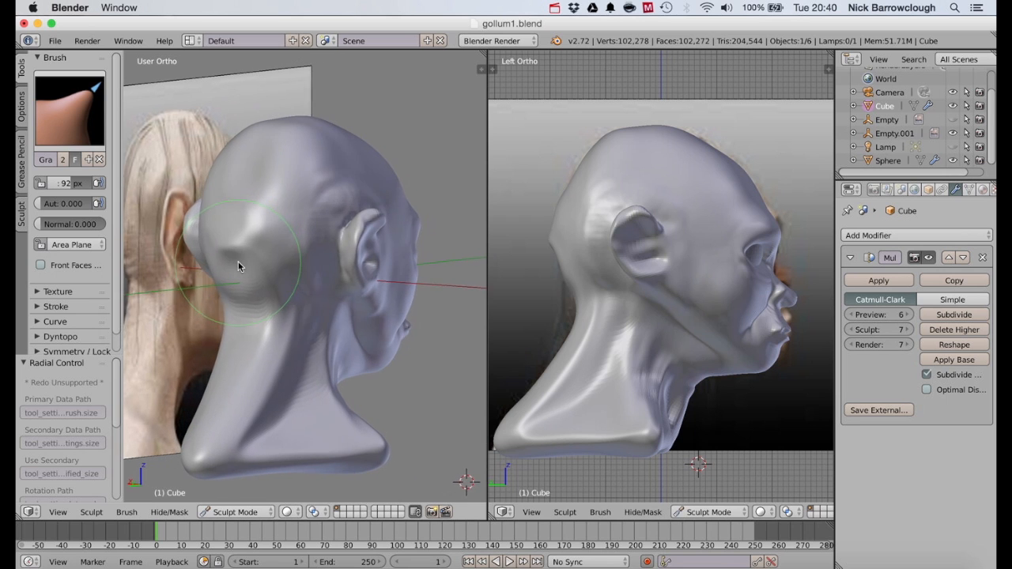
click(61, 119)
click(241, 181)
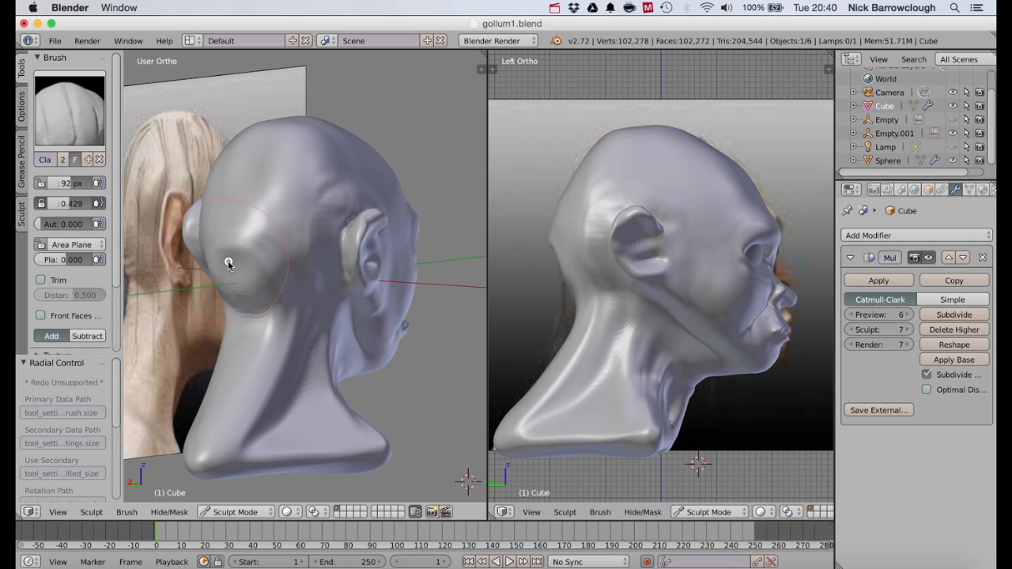
scroll(228, 263, right, 6)
scroll(238, 263, left, 6)
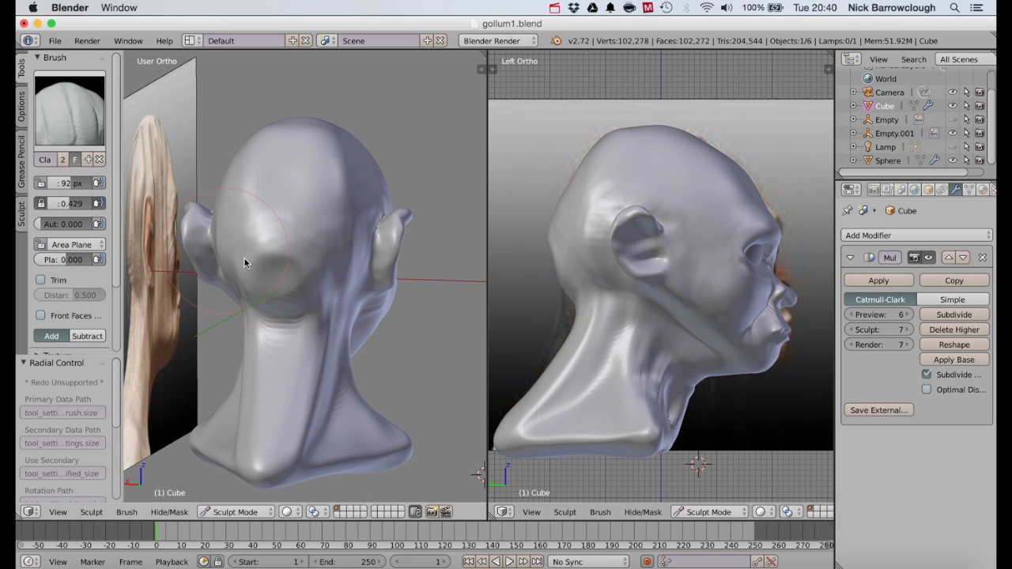
Work over the bump at the base of the skull with the Clay Strips brush at a radius of 39 px.
scroll(266, 261, up, 1)
key(f)
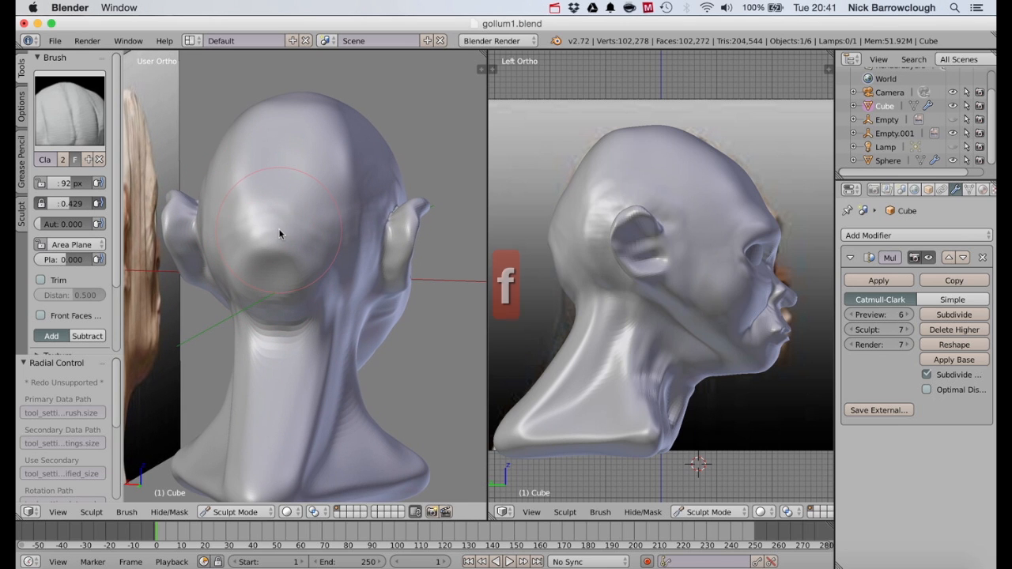
click(261, 234)
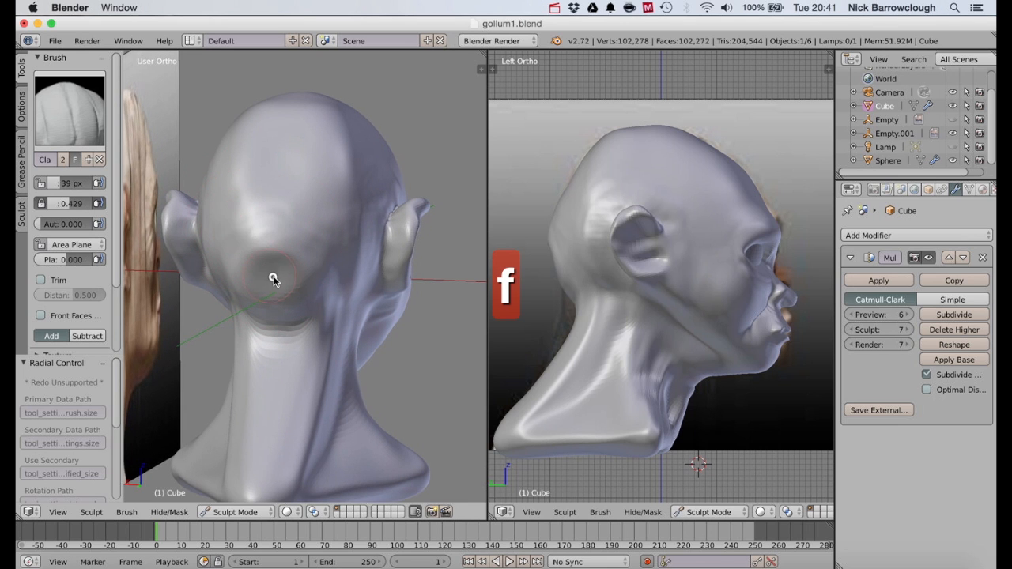
scroll(273, 281, right, 6)
Smooth the bump at the base of the skull with the Smooth brush at a radius of 39 px and strength 0.231.
click(72, 98)
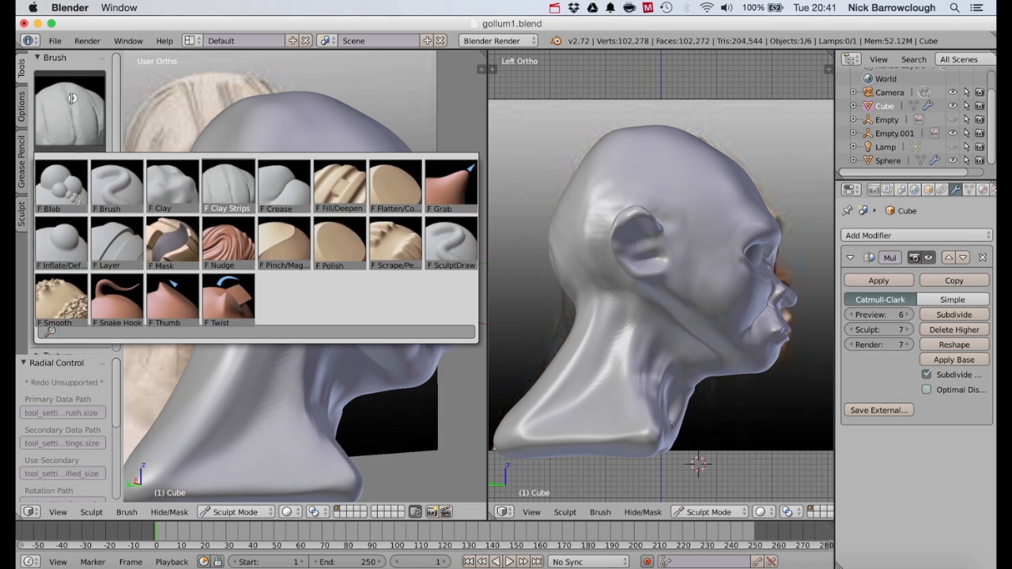
click(65, 293)
scroll(239, 269, left, 5)
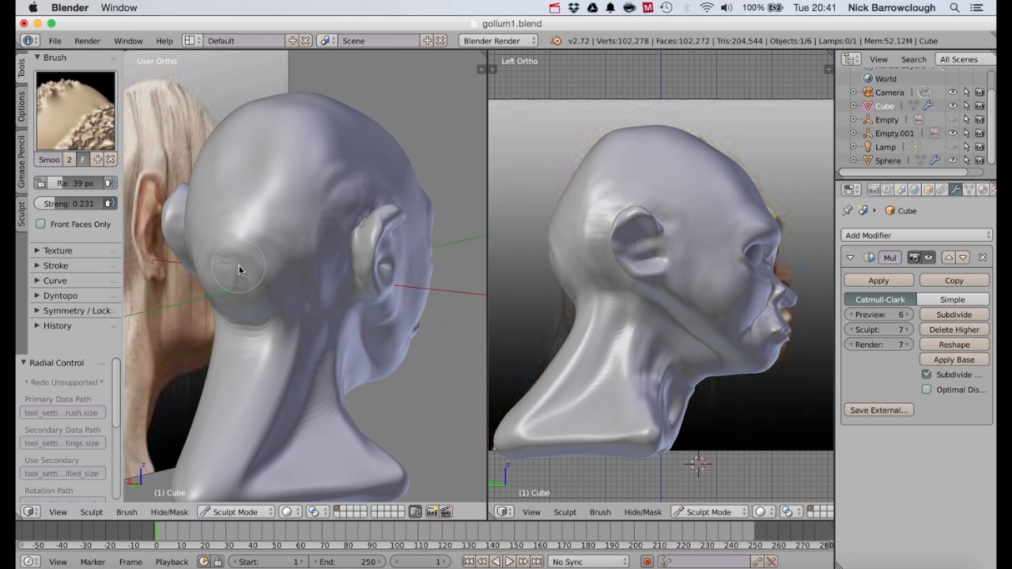
mouse_move(240, 269)
mouse_down()
mouse_move(228, 264)
mouse_move(242, 247)
mouse_move(229, 272)
mouse_move(300, 287)
mouse_move(211, 209)
mouse_up()
mouse_move(286, 309)
mouse_down()
mouse_move(343, 187)
mouse_move(333, 293)
mouse_move(296, 346)
mouse_move(235, 296)
mouse_up()
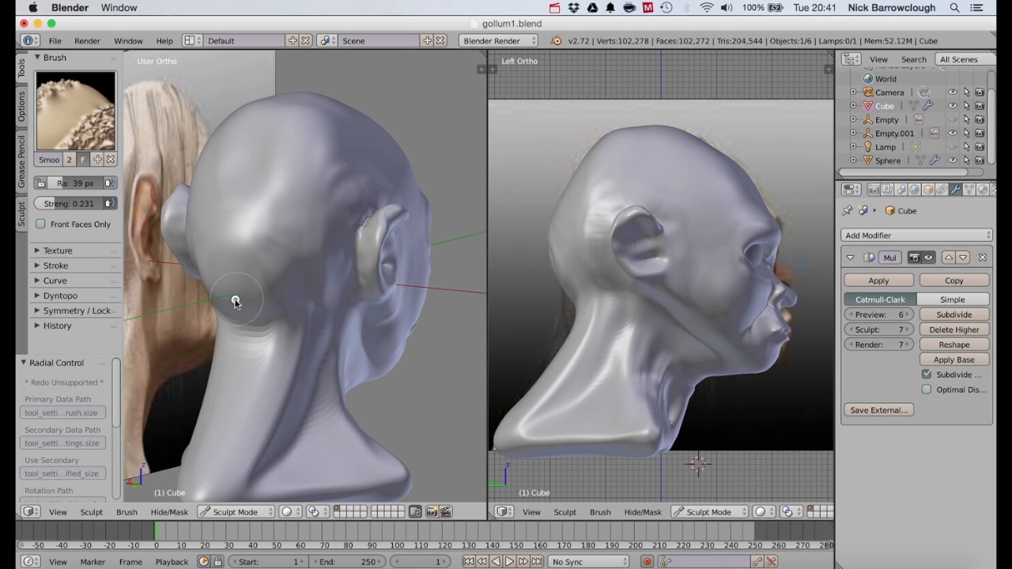
scroll(245, 294, left, 5)
scroll(256, 297, left, 5)
Carve horizontal skin folds across the base of the skull with the Crease brush at a radius of 15 px and strength 0.250.
click(65, 117)
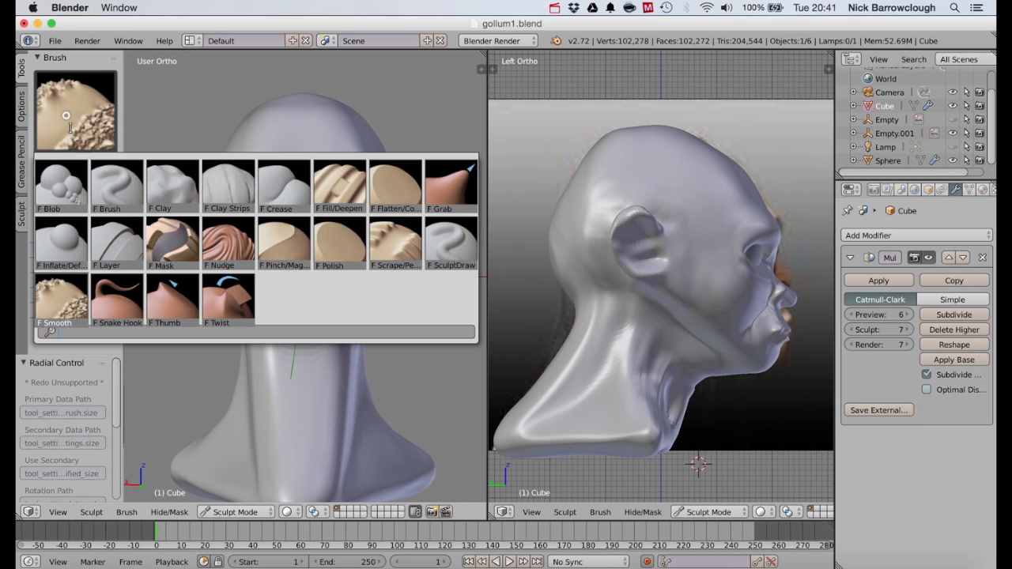
click(295, 203)
scroll(375, 197, left, 10)
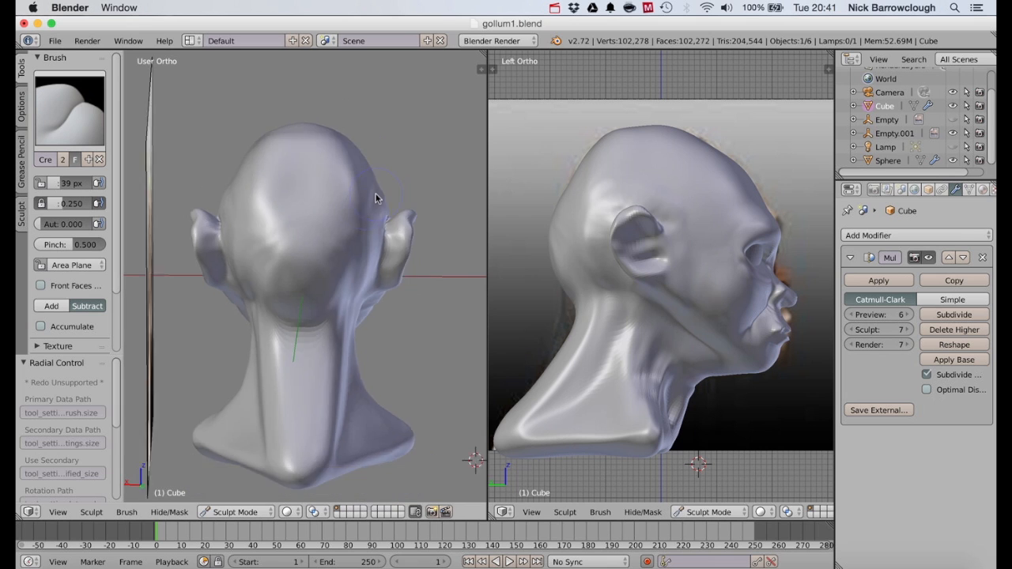
scroll(375, 198, left, 3)
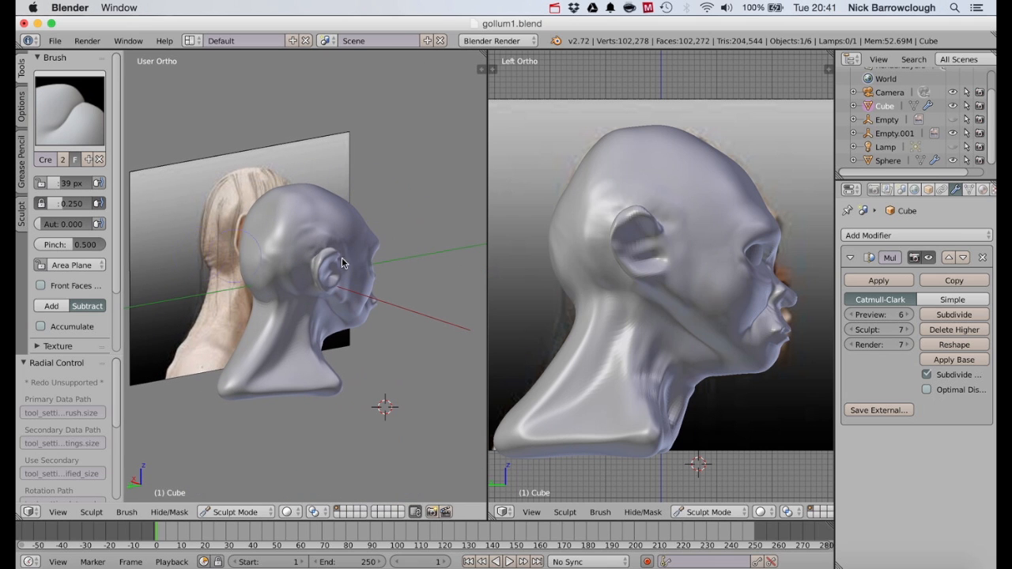
scroll(384, 261, right, 12)
scroll(336, 302, left, 3)
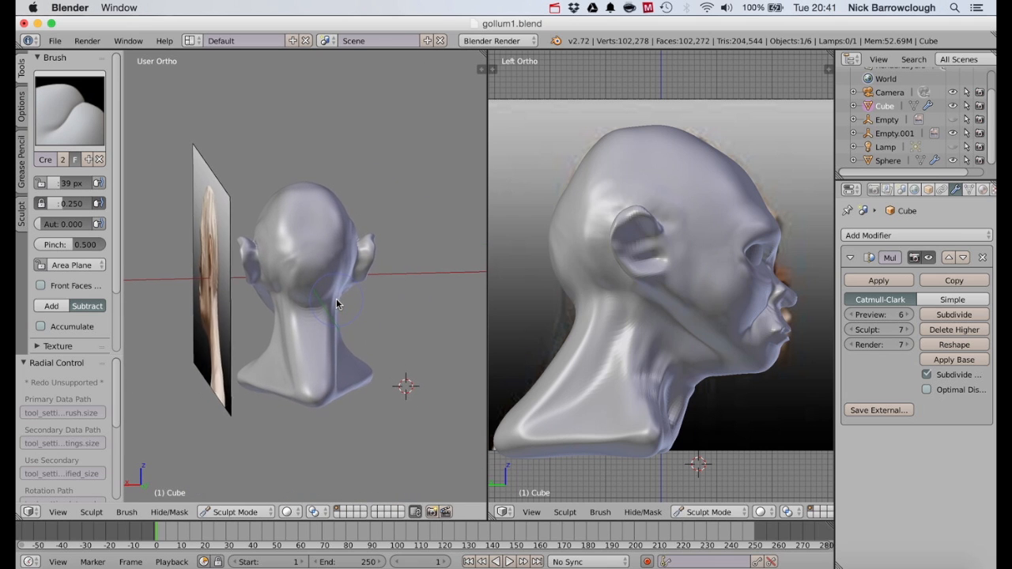
scroll(336, 299, up, 3)
scroll(336, 300, right, 5)
key(f)
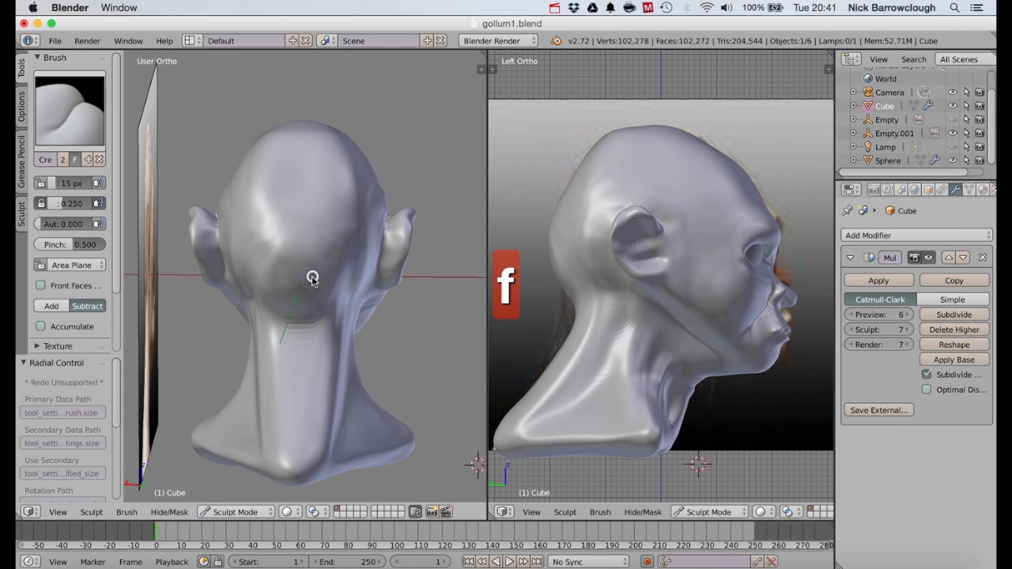
scroll(313, 278, up, 4)
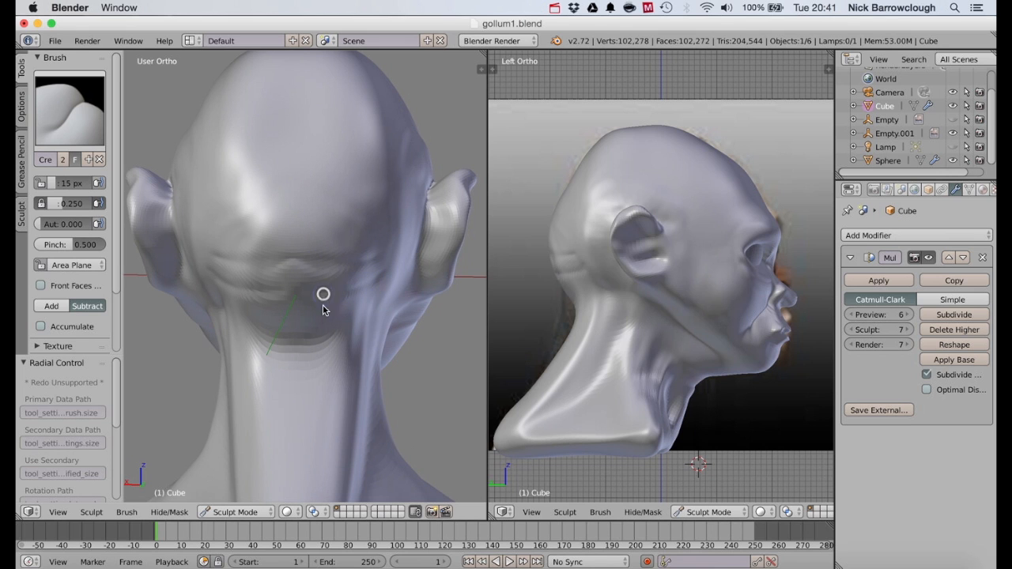
middle_drag(305, 327, 288, 325)
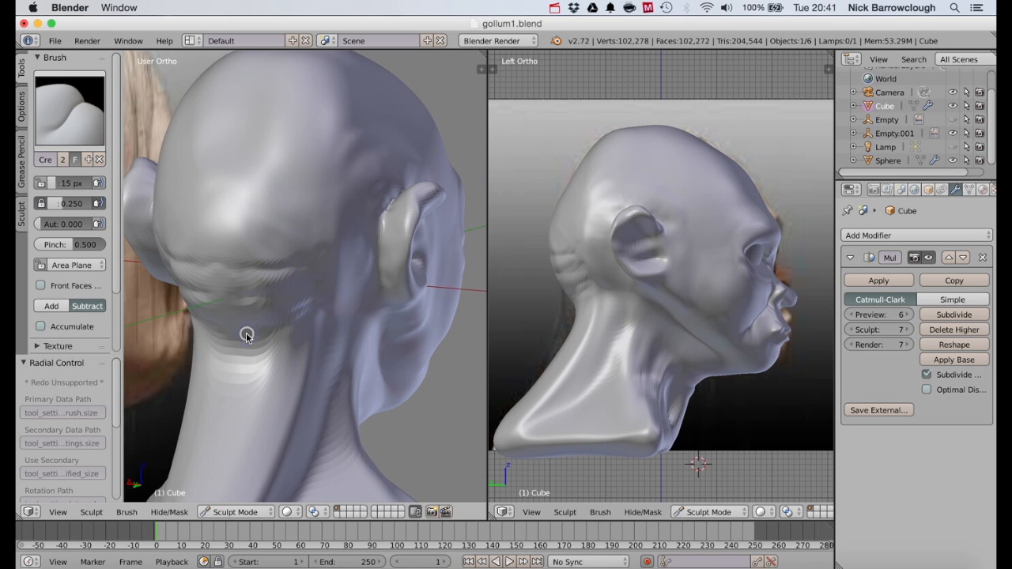
scroll(246, 338, right, 10)
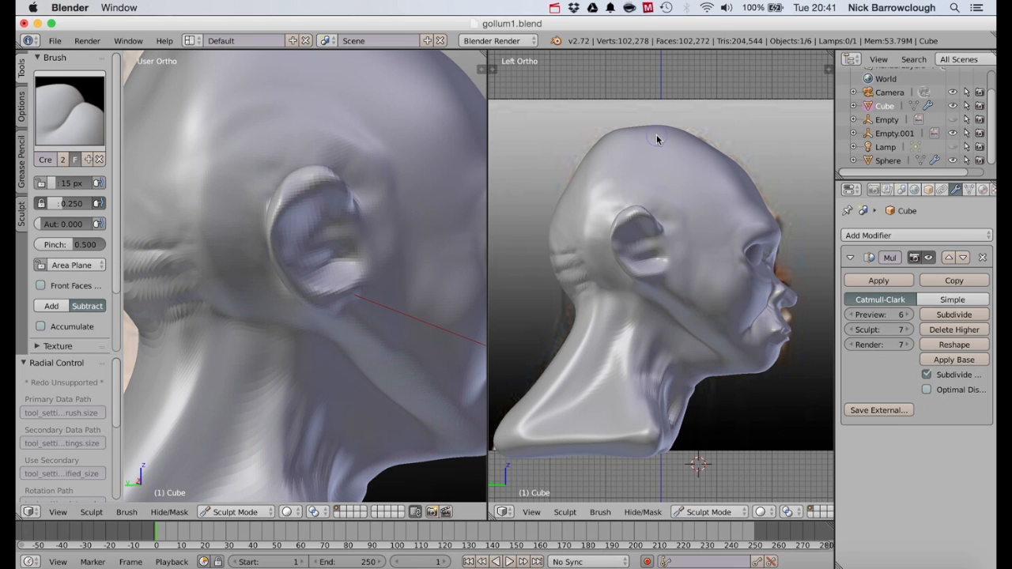
Inspect the face from an angle in the reference viewport and return that viewport to the Left view.
scroll(677, 202, right, 10)
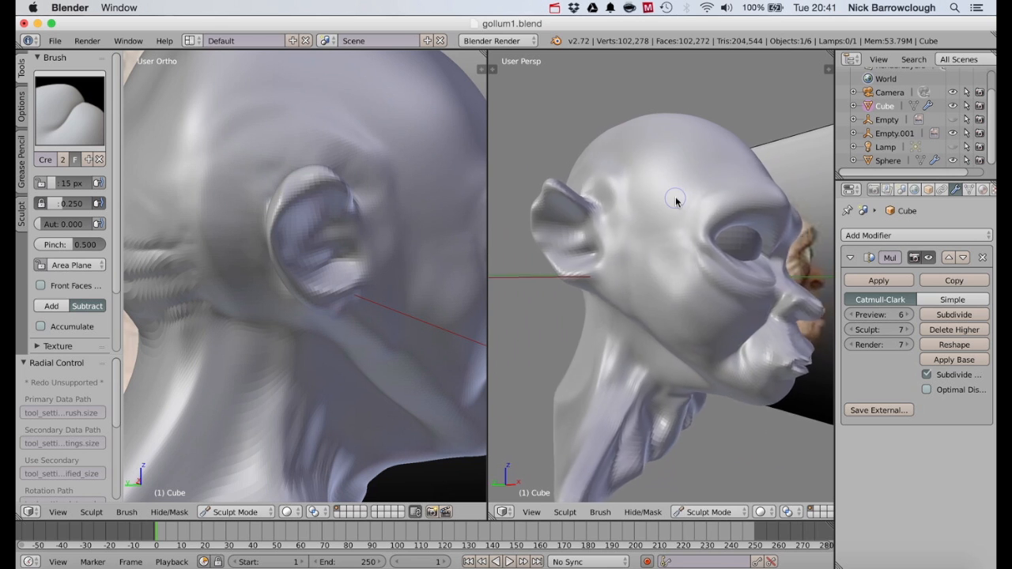
scroll(676, 202, left, 5)
click(531, 512)
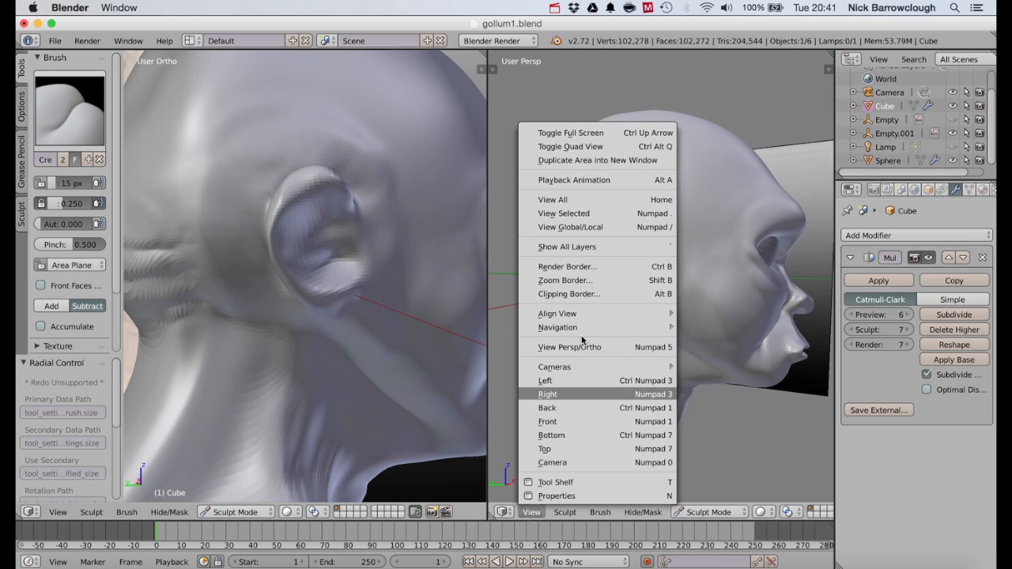
click(550, 380)
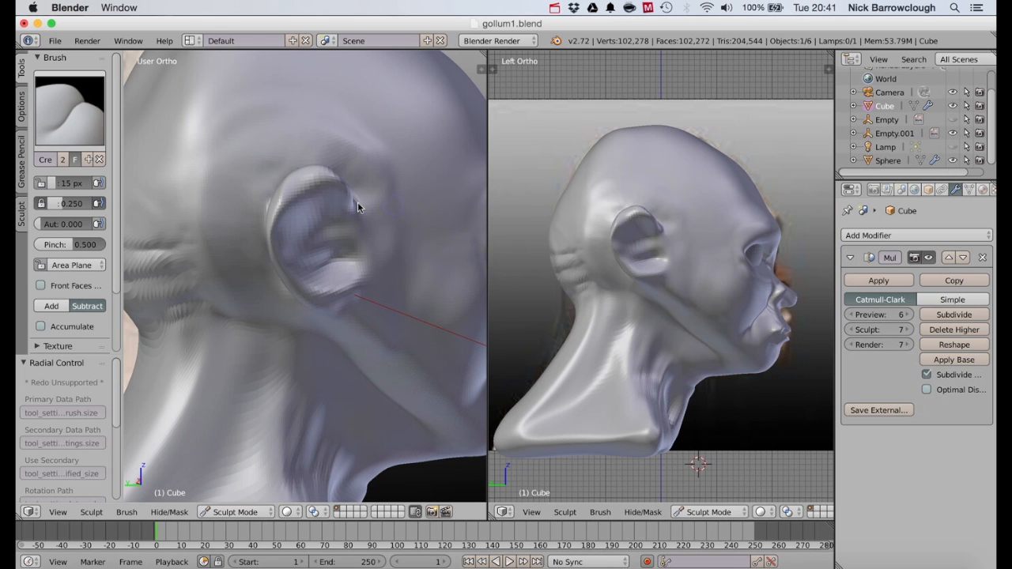
Carve the inside of the ear along its rim with the Crease brush at a radius of 15 px and strength 0.250.
scroll(267, 207, down, 5)
scroll(267, 209, right, 5)
scroll(268, 211, left, 10)
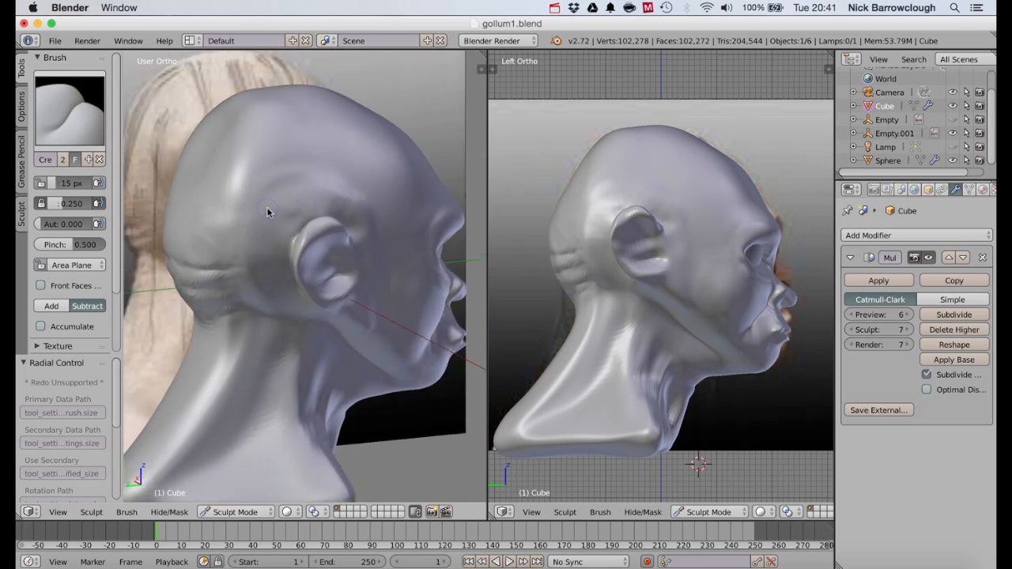
scroll(267, 210, left, 2)
scroll(382, 222, up, 5)
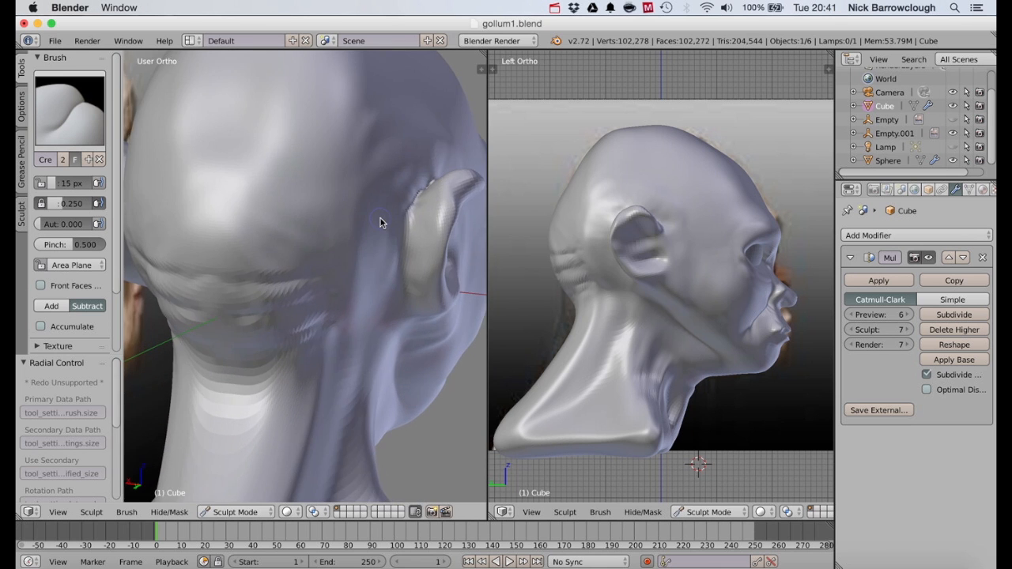
scroll(382, 223, right, 8)
scroll(375, 208, up, 6)
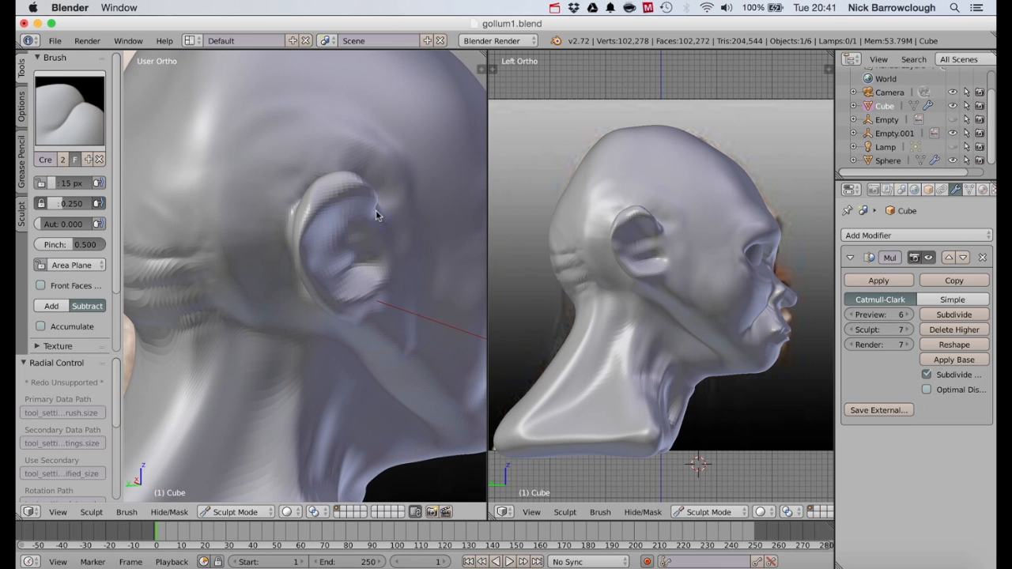
scroll(375, 207, down, 4)
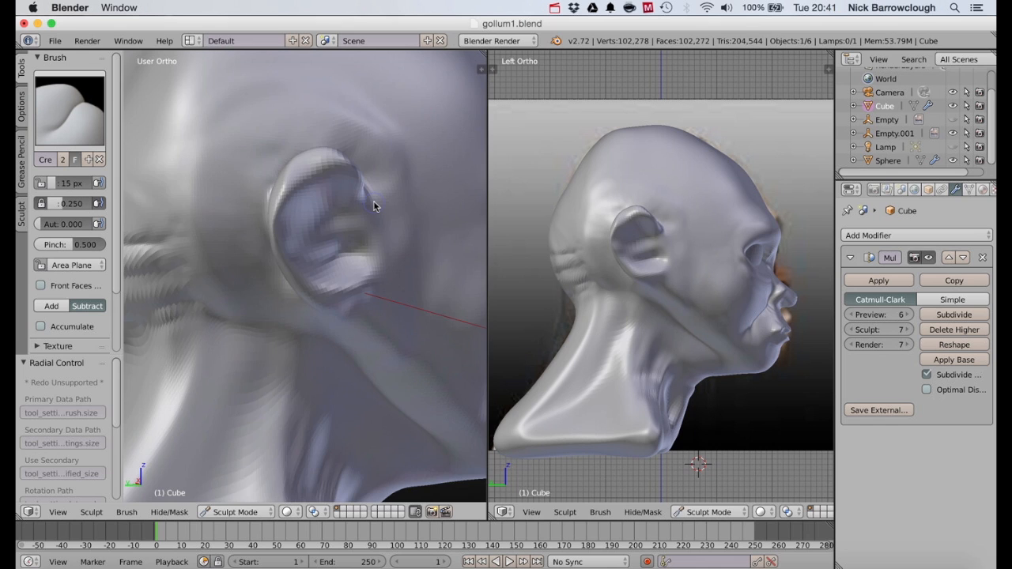
scroll(372, 208, right, 6)
click(80, 95)
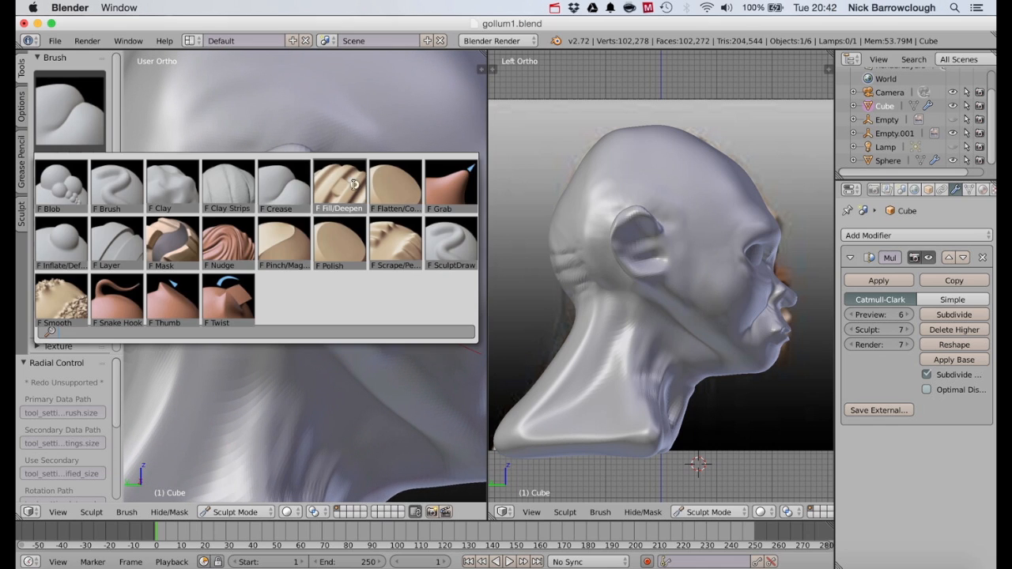
click(285, 179)
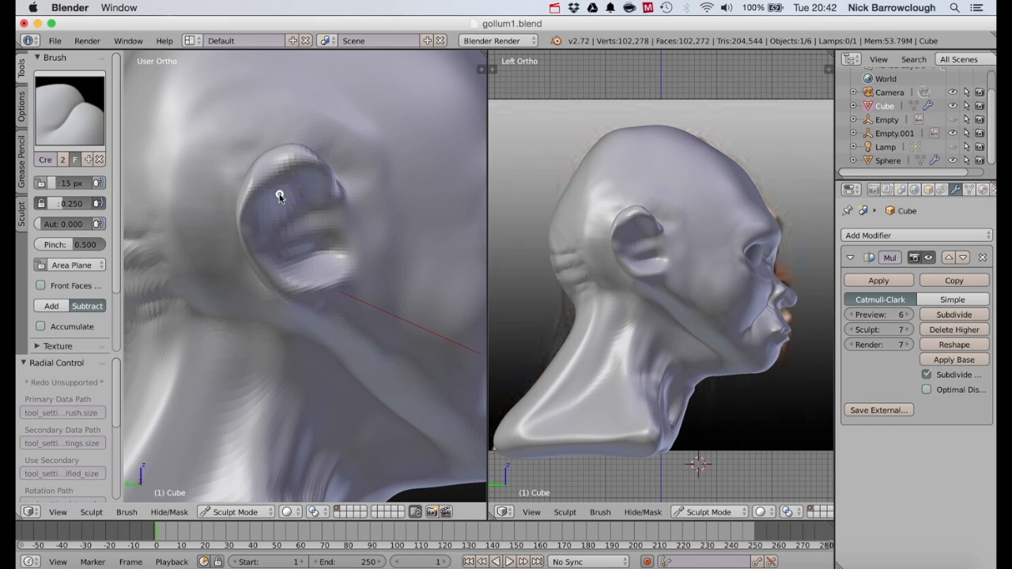
drag(264, 178, 263, 182)
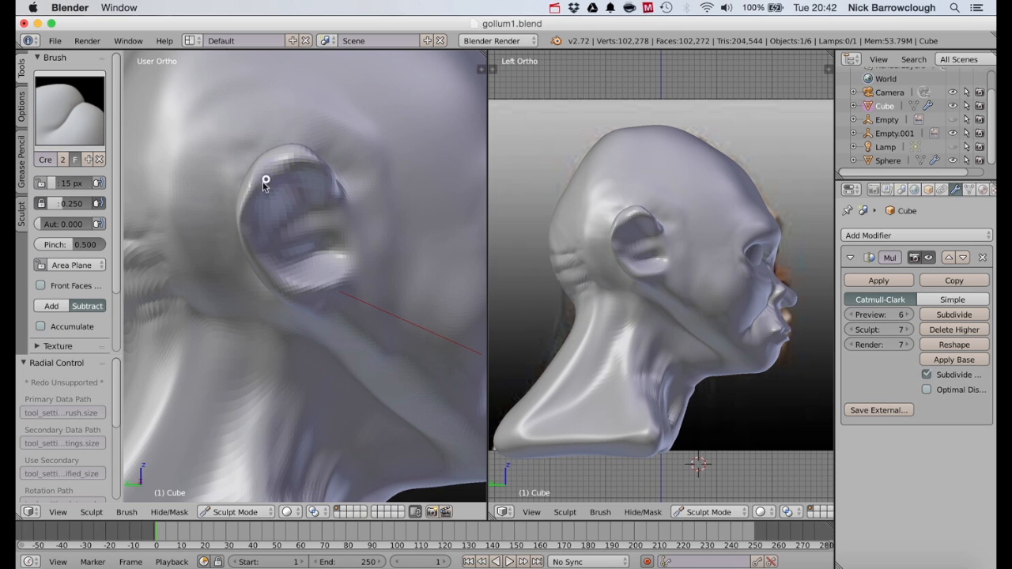
middle_drag(312, 164, 287, 150)
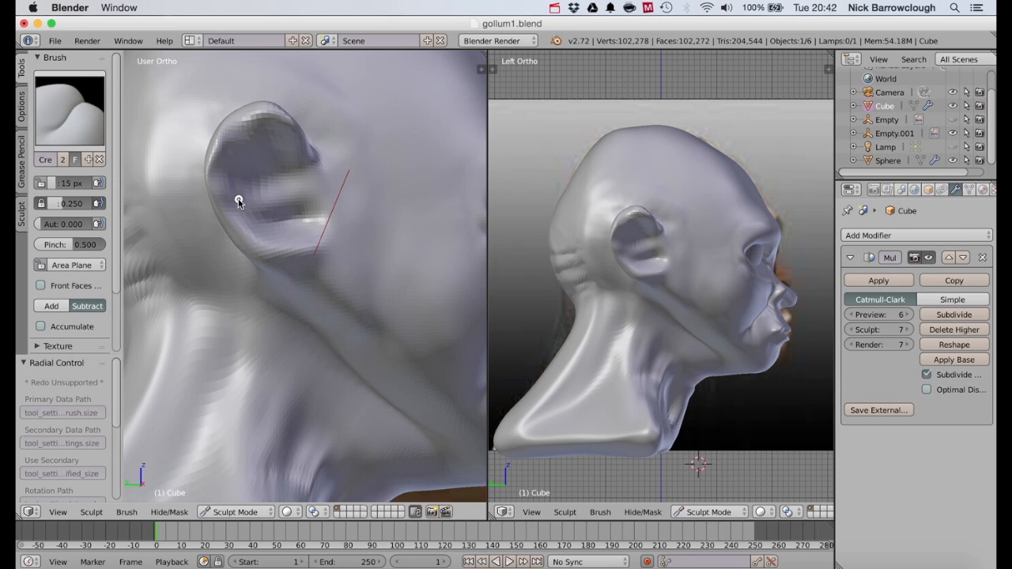
middle_drag(276, 239, 280, 241)
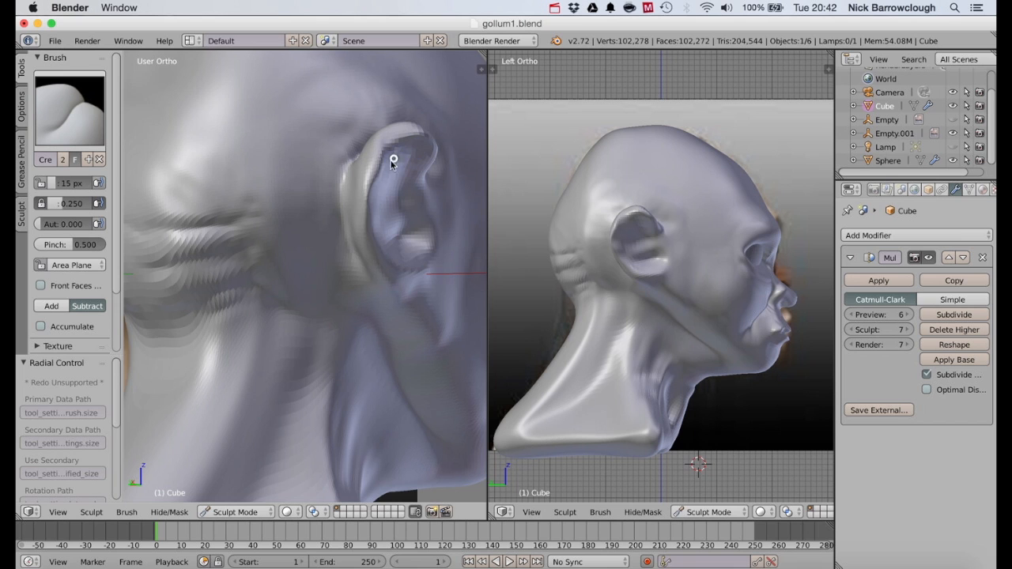
middle_drag(382, 224, 392, 238)
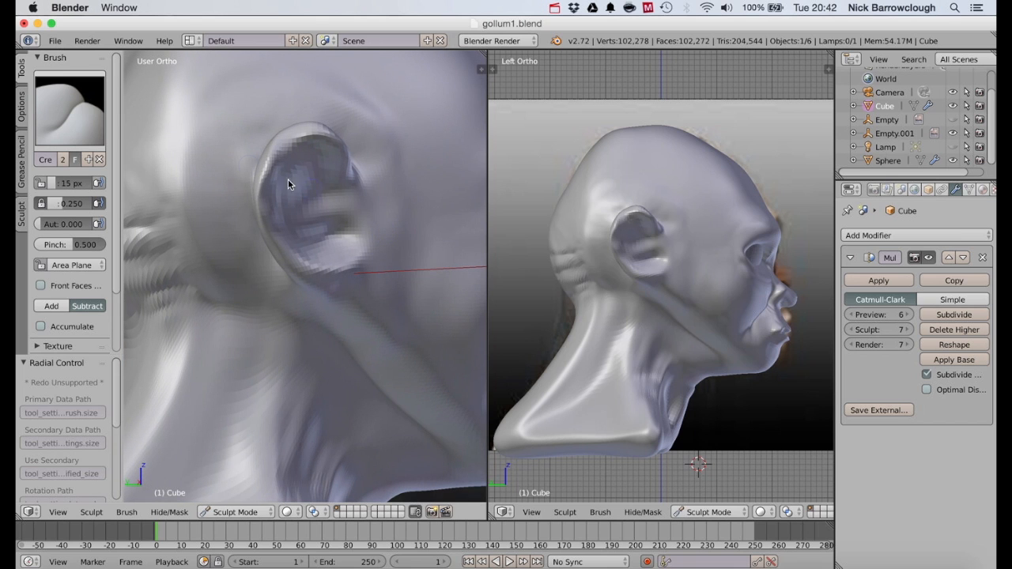
Hollow out the inner ear with the SculptDraw brush in Subtract mode at a radius of 15 px and strength 0.518.
click(99, 115)
click(464, 249)
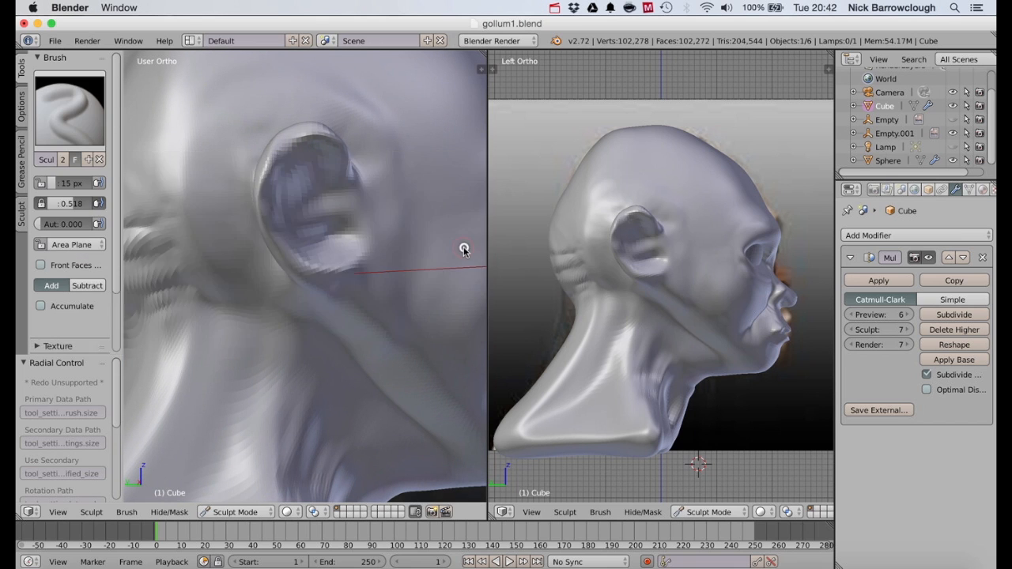
middle_drag(464, 248, 465, 252)
click(87, 285)
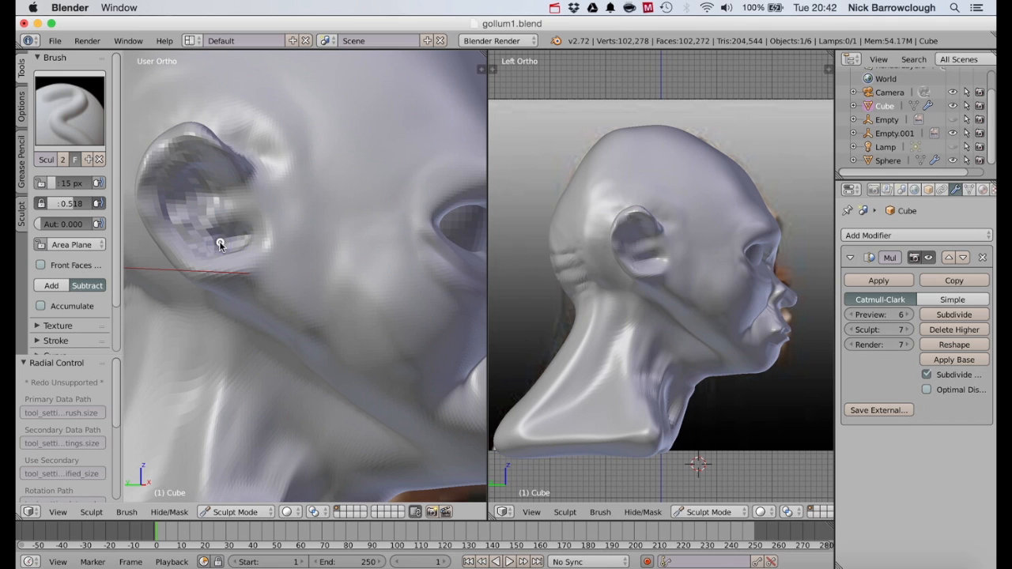
mouse_move(221, 246)
mouse_down()
mouse_move(227, 235)
mouse_move(240, 242)
mouse_move(221, 183)
mouse_up()
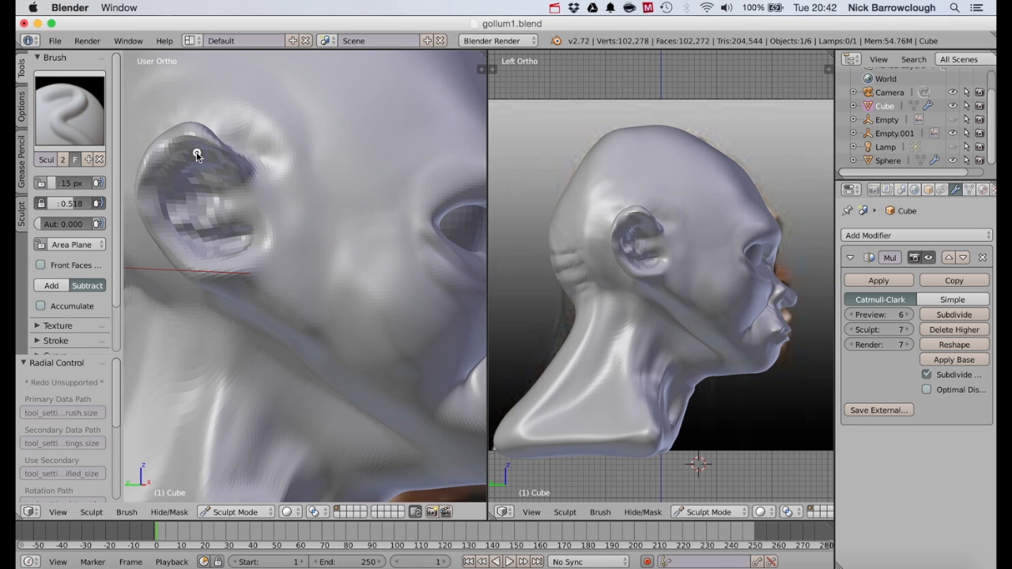
scroll(196, 154, left, 6)
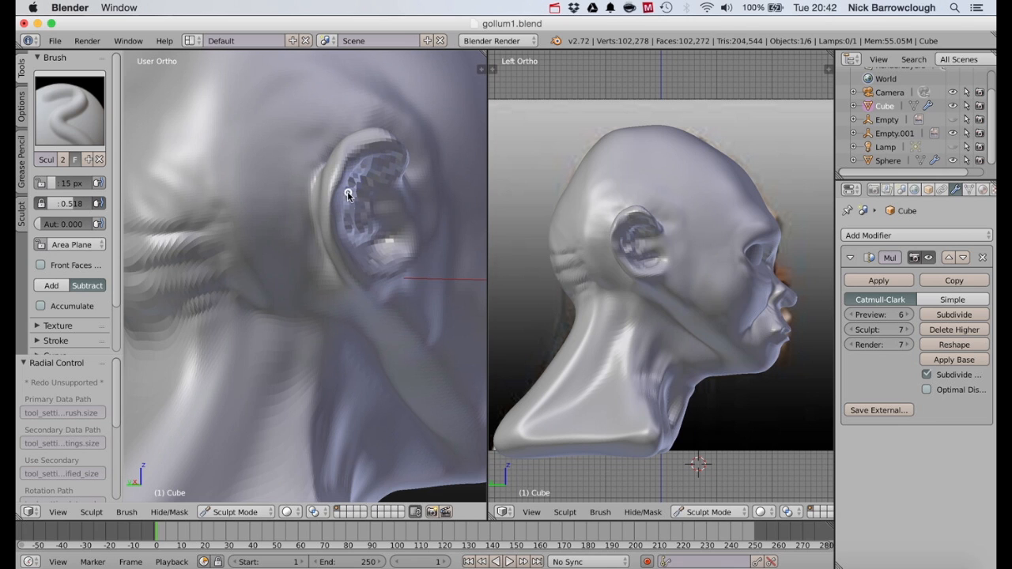
scroll(375, 262, right, 4)
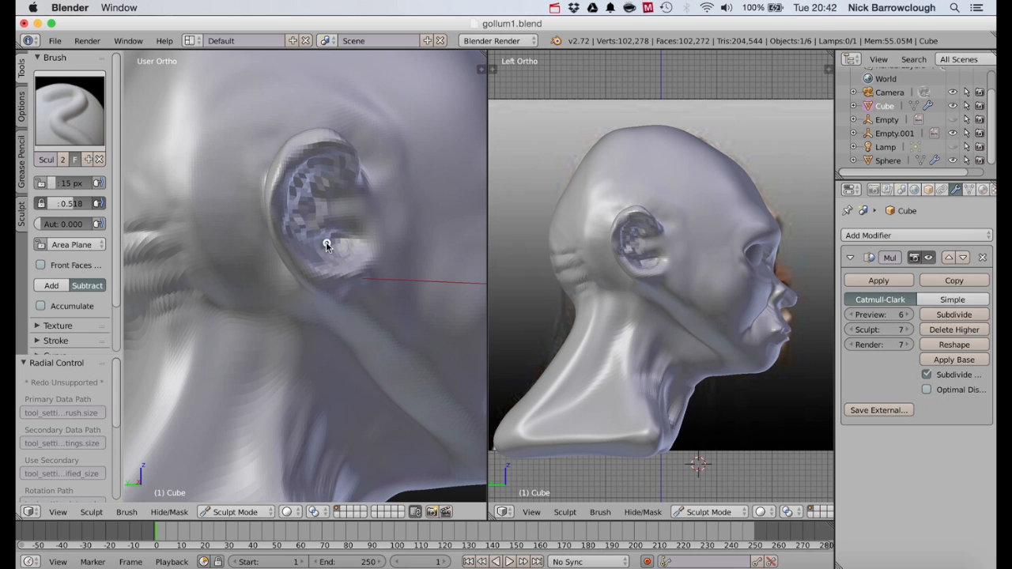
drag(320, 192, 307, 213)
scroll(416, 203, right, 6)
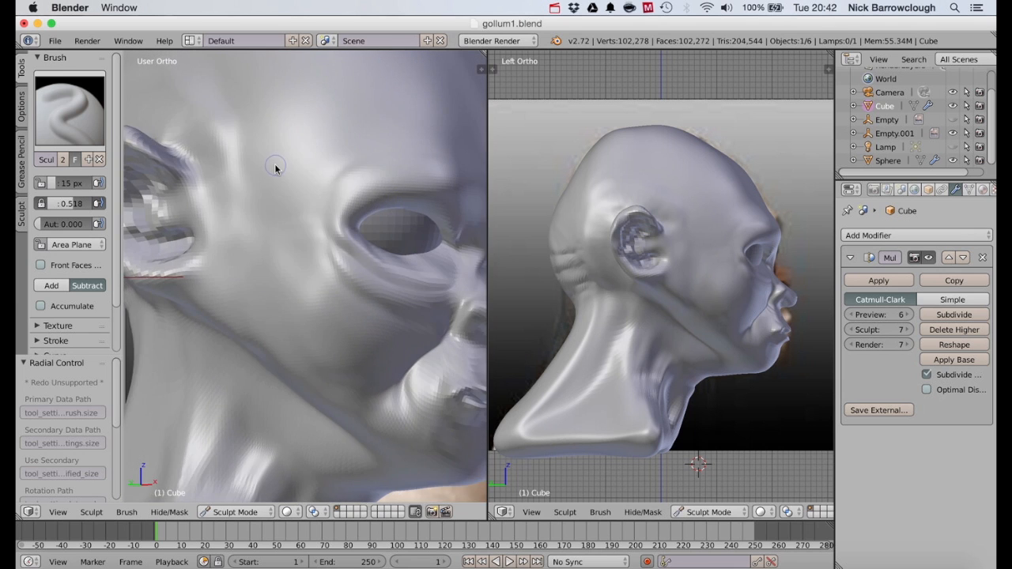
Raise cartilage ridges inside the ear with the SculptDraw brush in Add mode at strength 0.518, setting the radius to 31 px.
scroll(276, 168, left, 6)
click(63, 123)
click(451, 250)
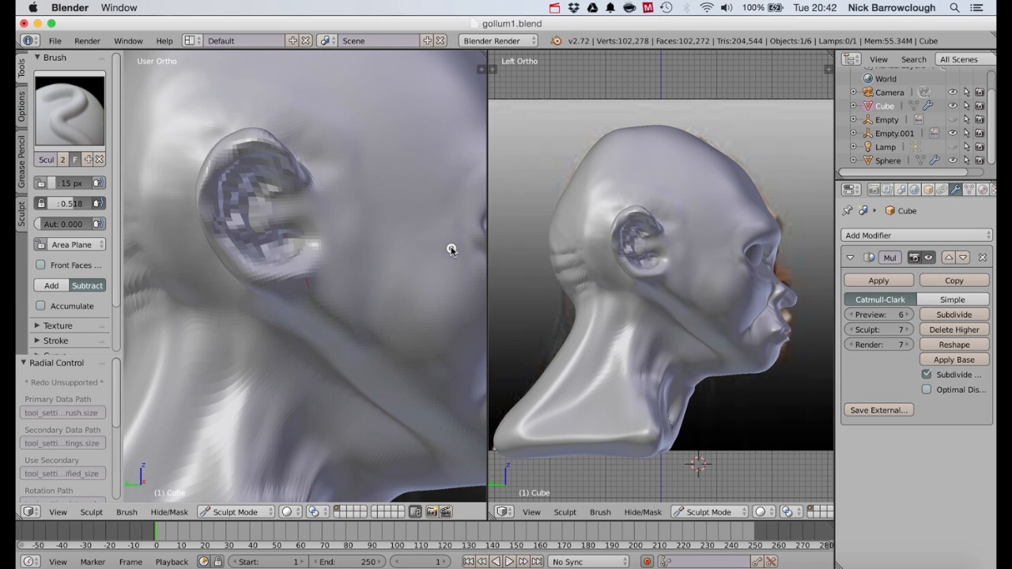
click(51, 286)
key(f)
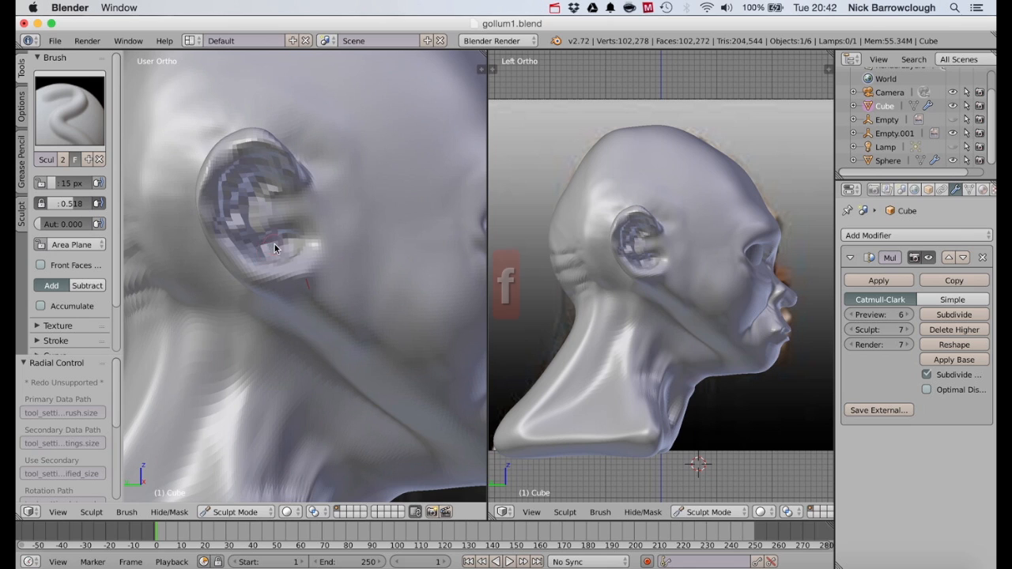
mouse_move(274, 198)
mouse_down()
mouse_move(255, 181)
mouse_move(239, 203)
mouse_move(266, 191)
mouse_move(250, 189)
mouse_move(290, 203)
mouse_move(275, 245)
mouse_up()
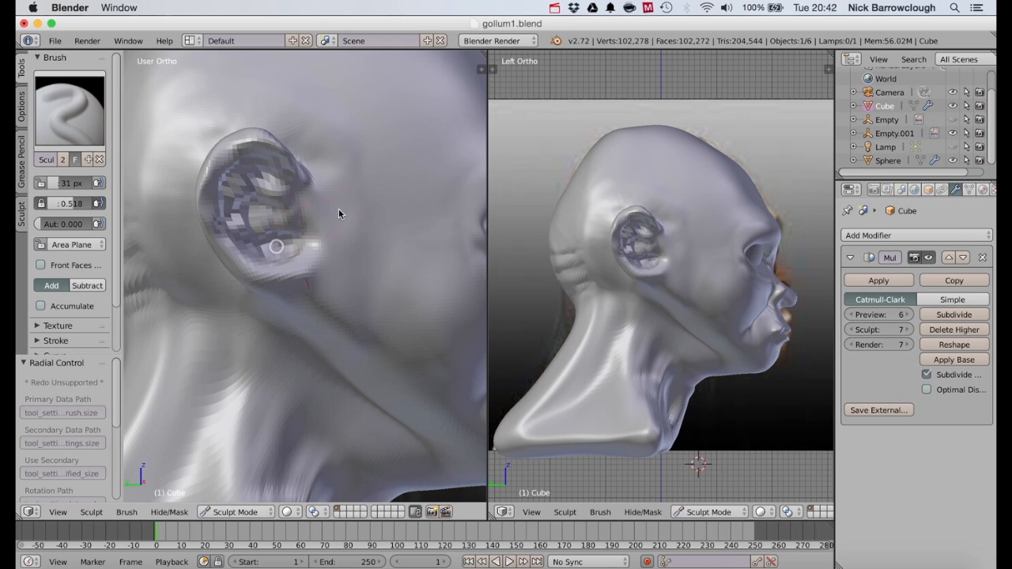
middle_drag(474, 195, 377, 194)
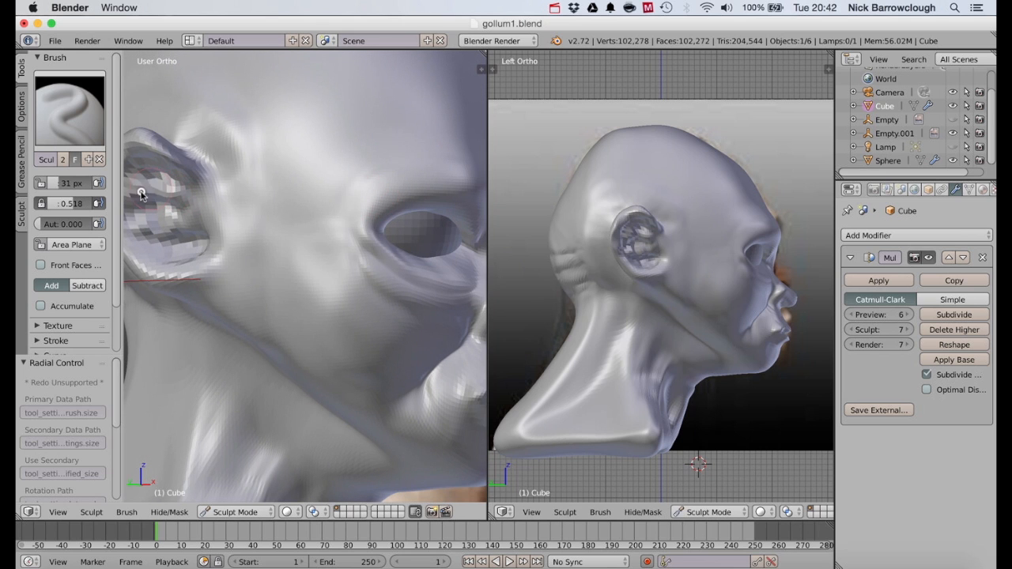
middle_drag(153, 191, 216, 184)
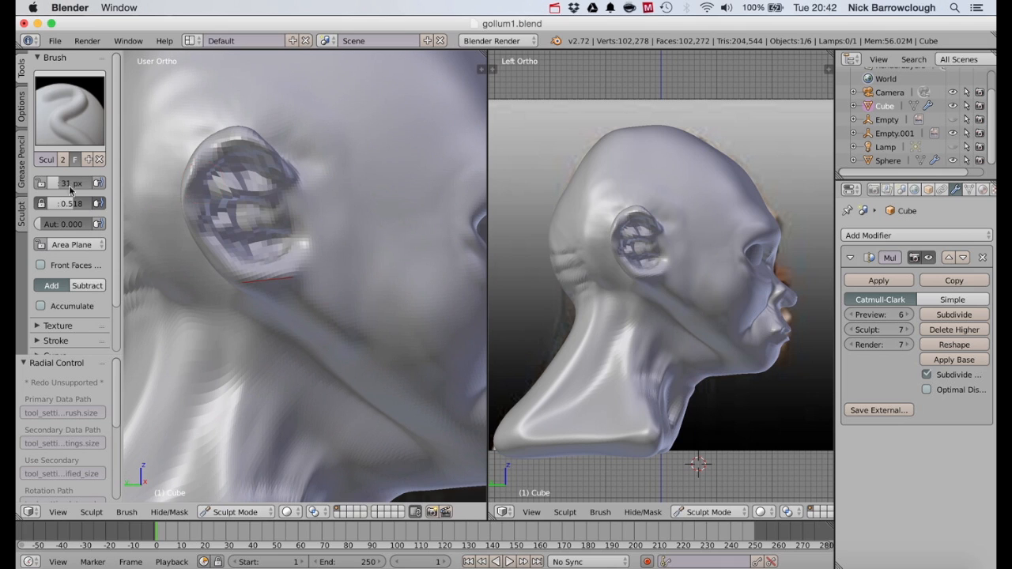
Smooth the jagged cartilage ridges inside the ear with the Smooth brush at a radius of 31 px and strength 0.231.
click(70, 110)
click(62, 299)
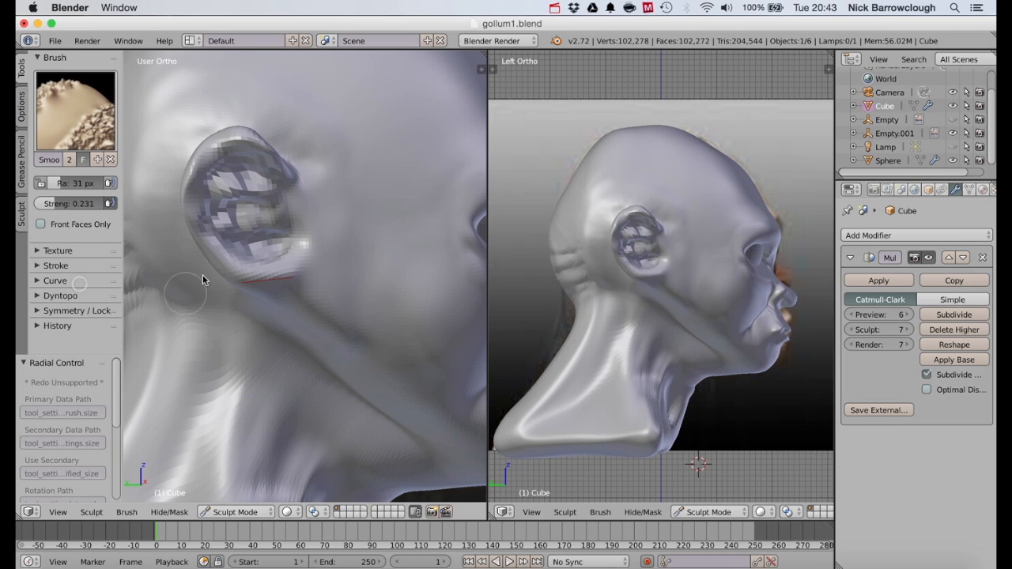
mouse_move(234, 196)
mouse_down()
mouse_move(256, 214)
mouse_move(210, 224)
mouse_move(267, 246)
mouse_move(259, 151)
mouse_move(269, 181)
mouse_up()
scroll(270, 182, right, 10)
scroll(270, 181, left, 5)
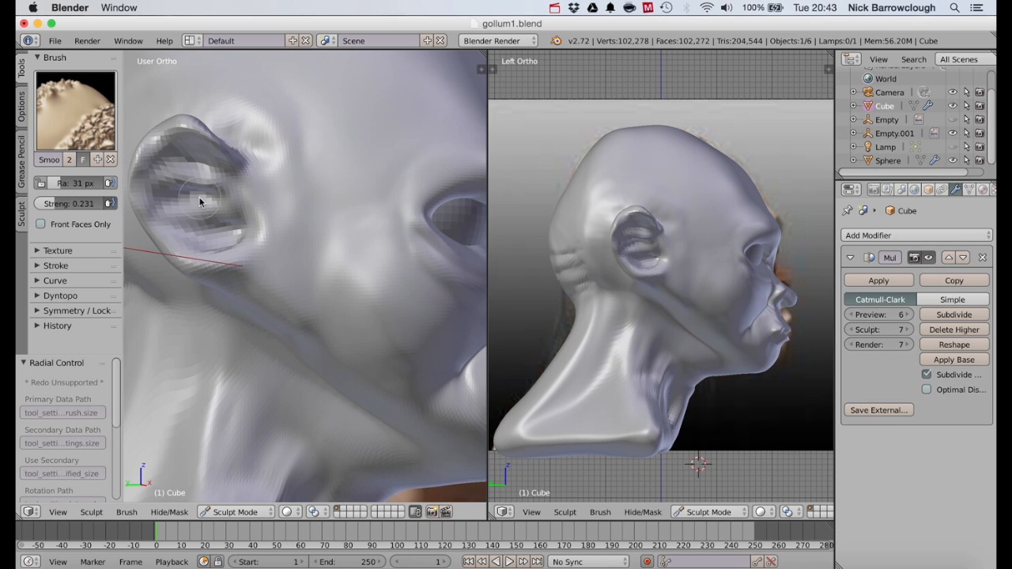
Deepen the grooves inside the ear with the Crease brush in Subtract mode at strength 0.250, enlarging the radius to 36 px.
scroll(199, 193, up, 3)
scroll(200, 190, left, 5)
click(59, 112)
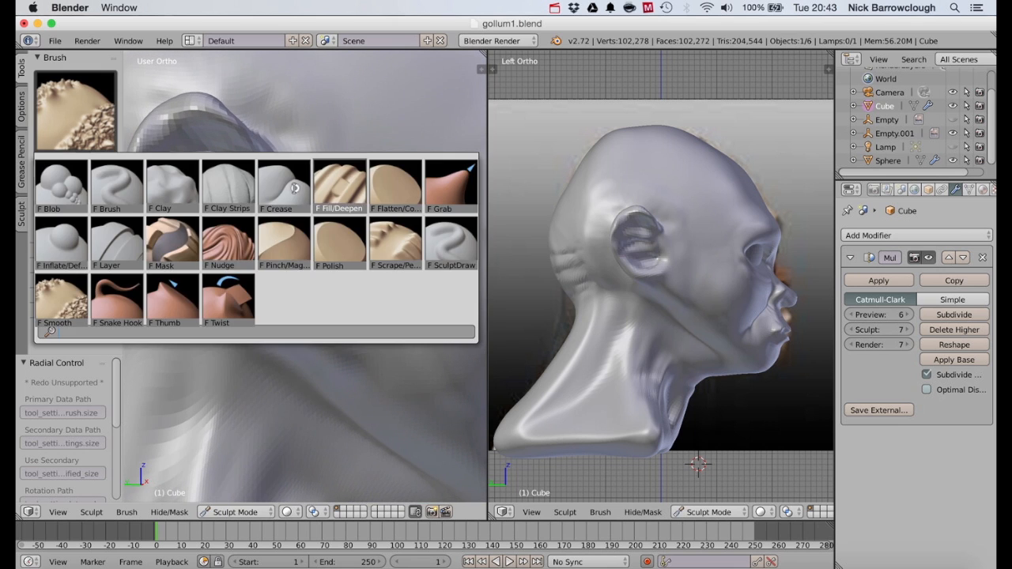
click(284, 186)
drag(239, 234, 233, 234)
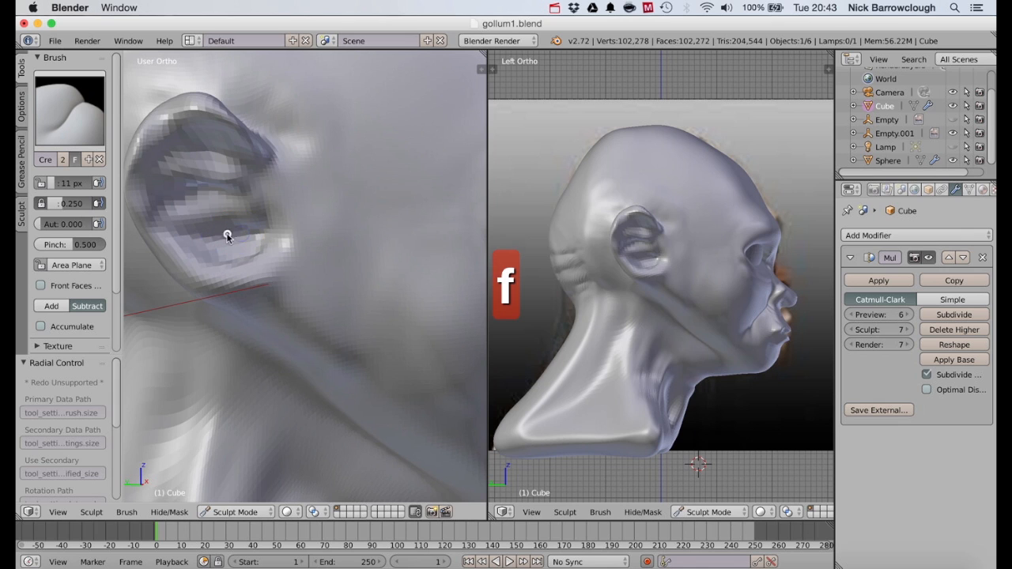
key(f)
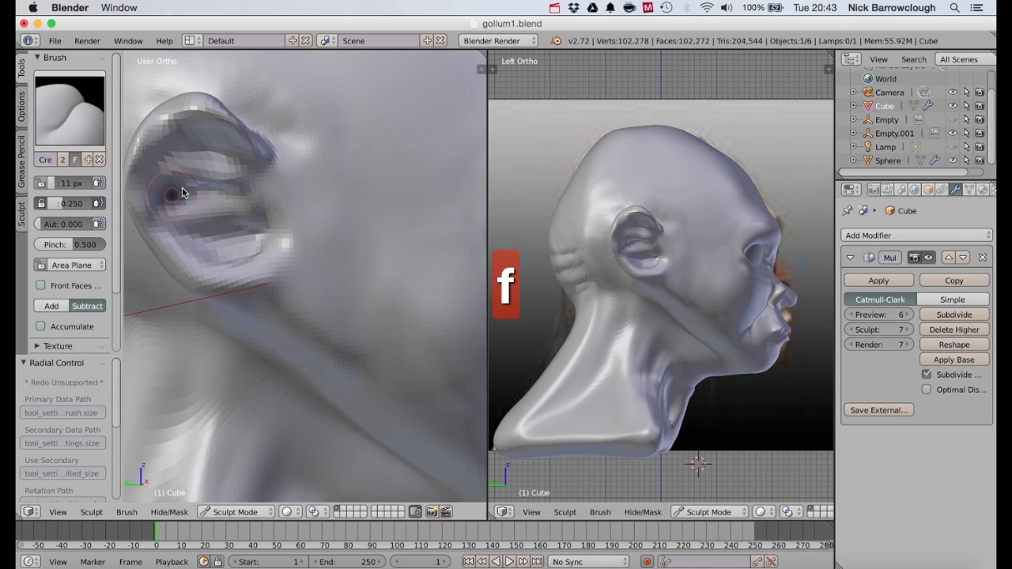
click(188, 191)
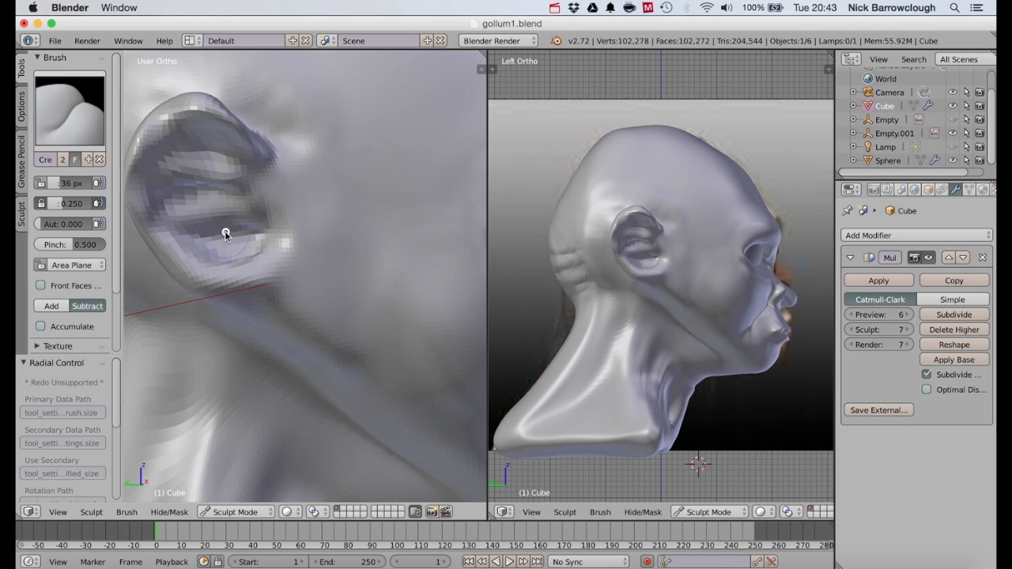
drag(191, 222, 270, 236)
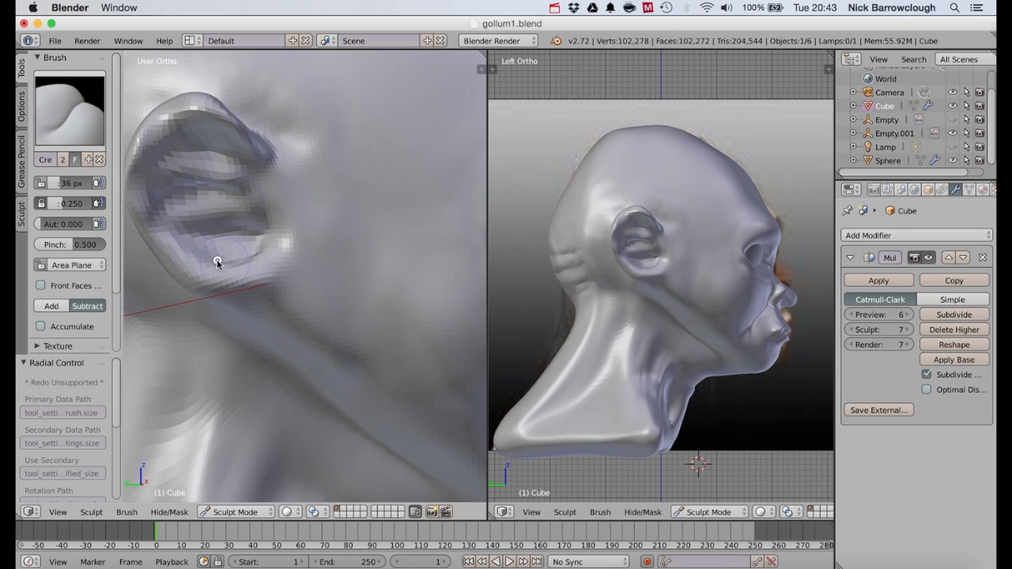
Crease the seam between the back of the ear and the skull in Subtract mode at a radius of 36 px.
scroll(248, 261, left, 10)
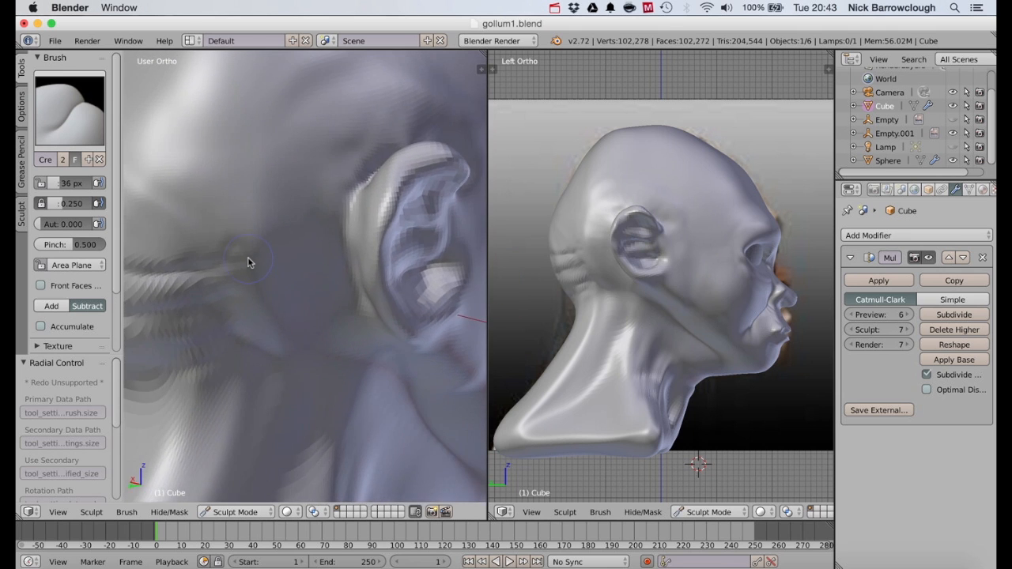
scroll(248, 261, right, 5)
scroll(248, 261, up, 6)
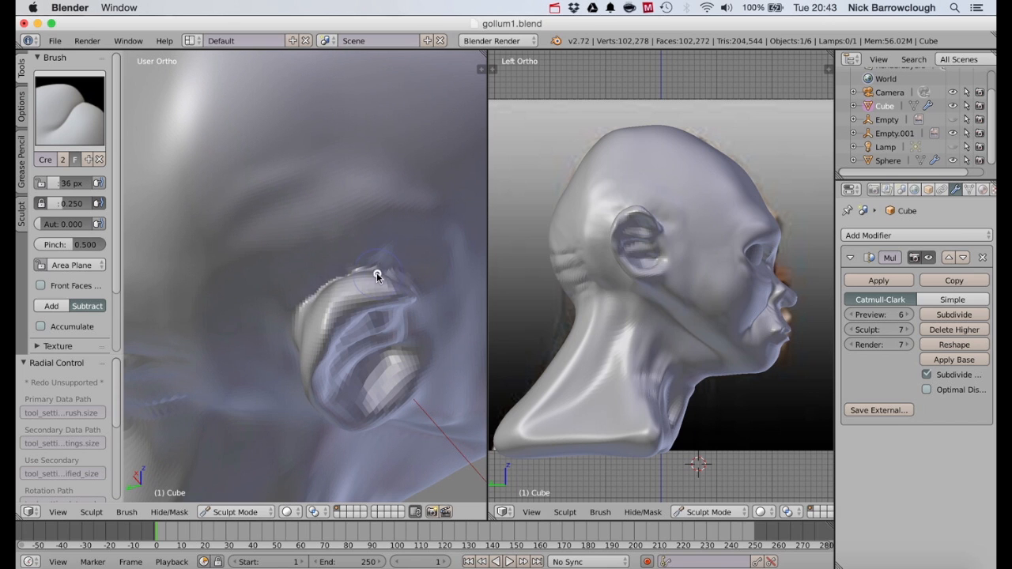
drag(345, 277, 335, 289)
scroll(334, 290, left, 6)
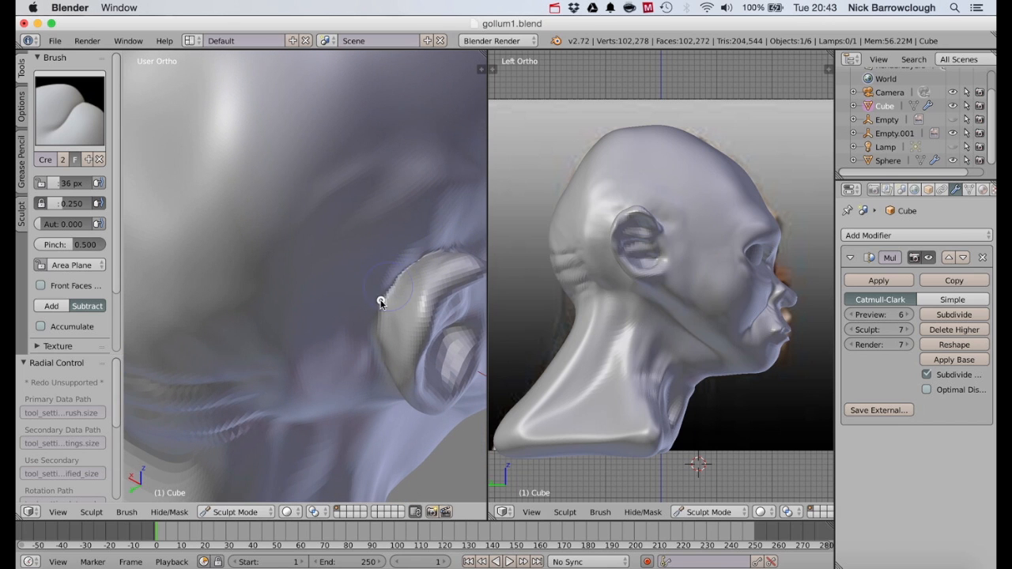
drag(411, 269, 384, 318)
scroll(384, 319, down, 8)
scroll(384, 319, left, 5)
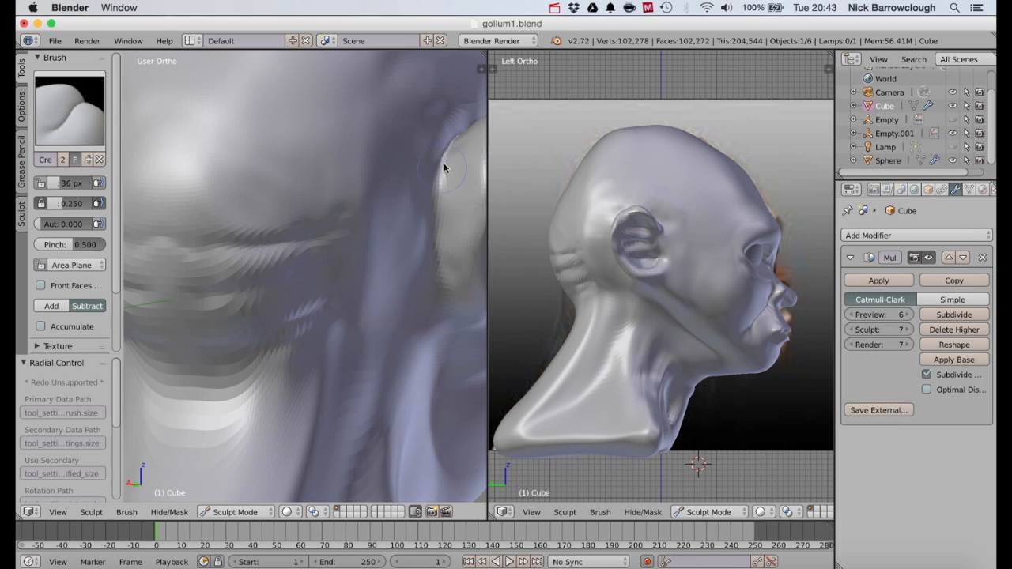
drag(442, 184, 436, 202)
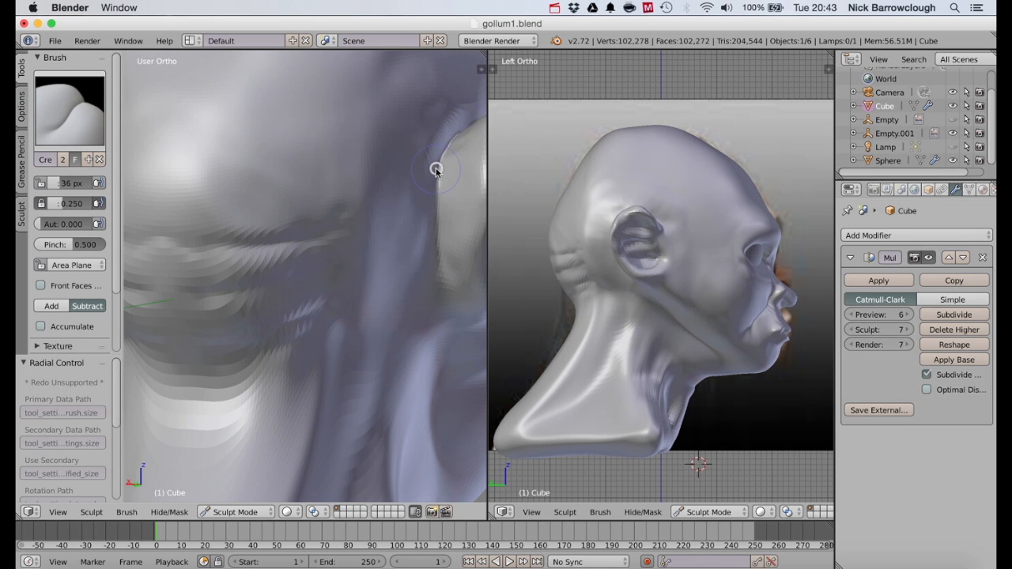
Continue the crease around the front of the ear and underneath the earlobe, keeping the radius at 36 px.
scroll(438, 164, right, 10)
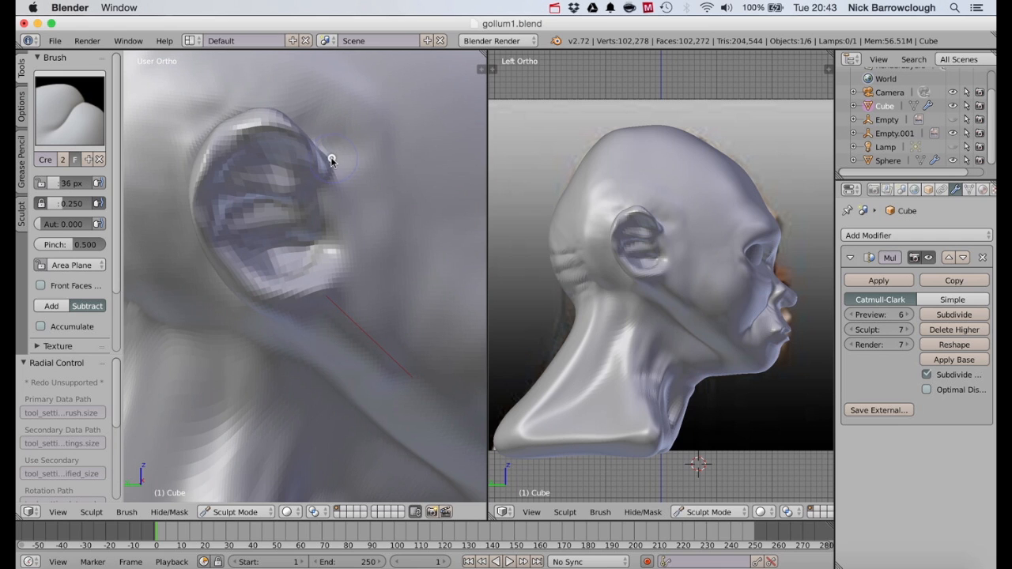
scroll(331, 303, down, 10)
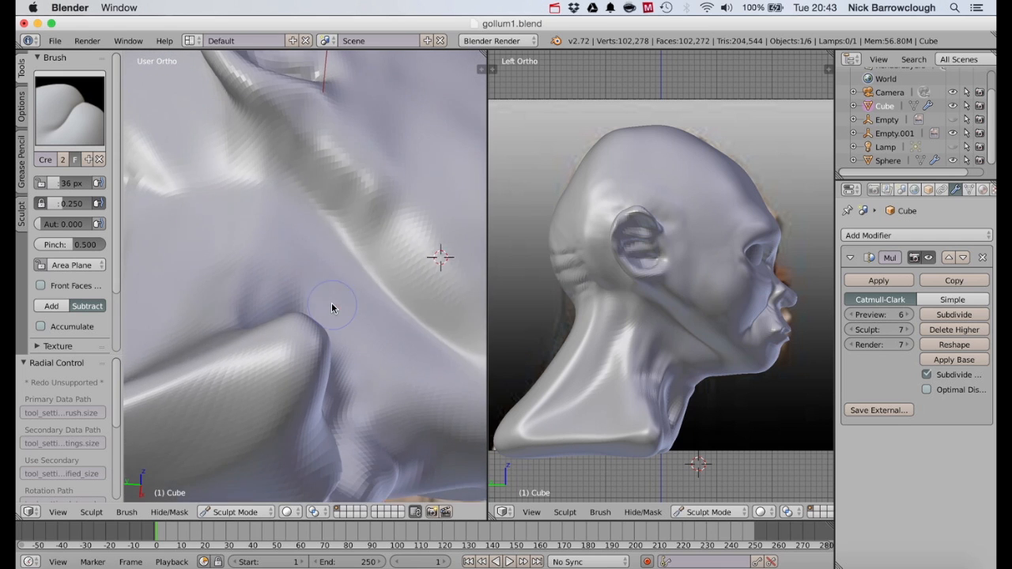
mouse_move(321, 124)
mouse_down()
mouse_move(297, 115)
mouse_move(311, 111)
mouse_up()
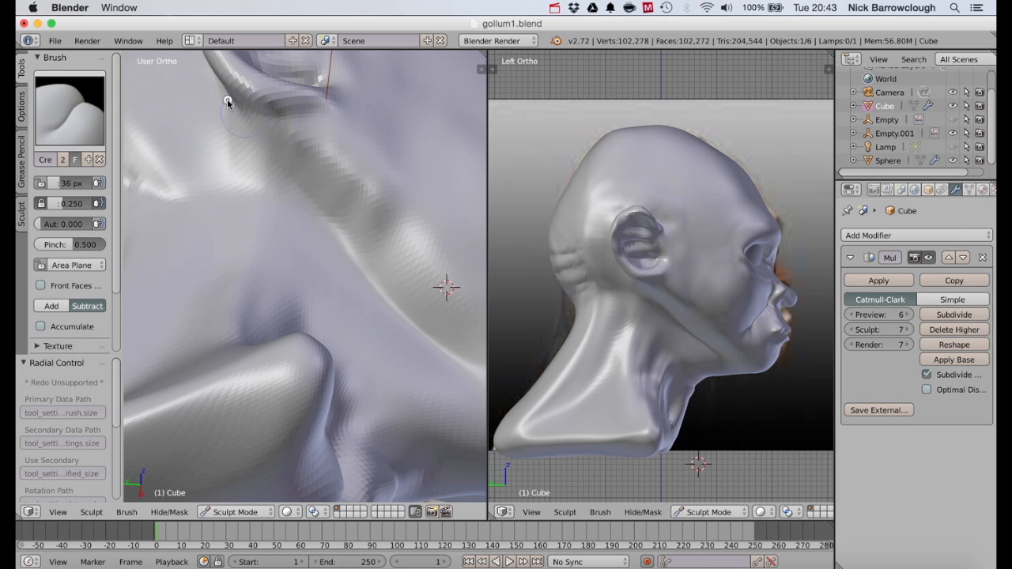
scroll(333, 103, up, 5)
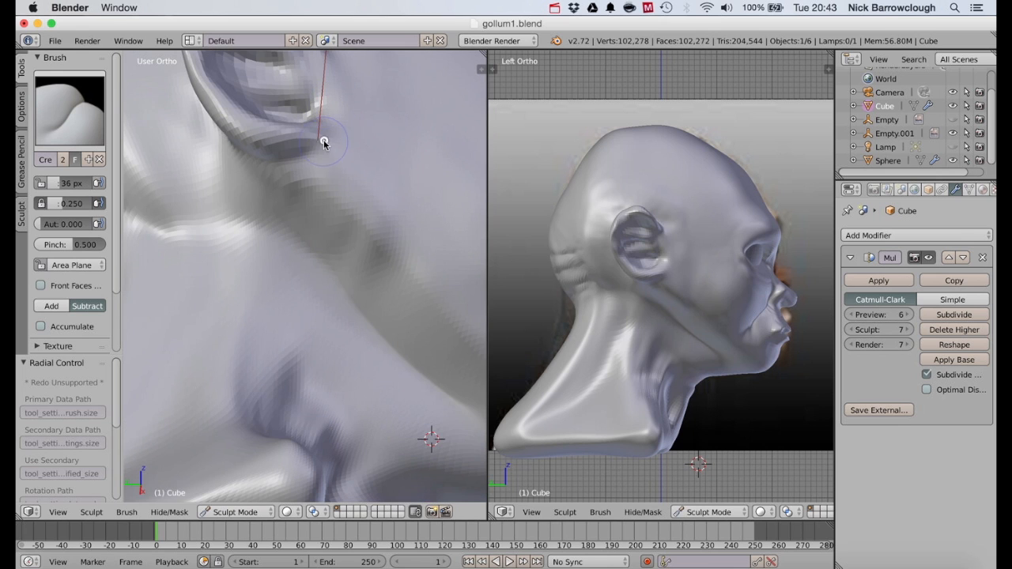
mouse_move(307, 151)
mouse_down()
mouse_move(267, 161)
mouse_move(298, 139)
mouse_move(235, 132)
mouse_up()
scroll(301, 160, down, 3)
scroll(235, 133, left, 5)
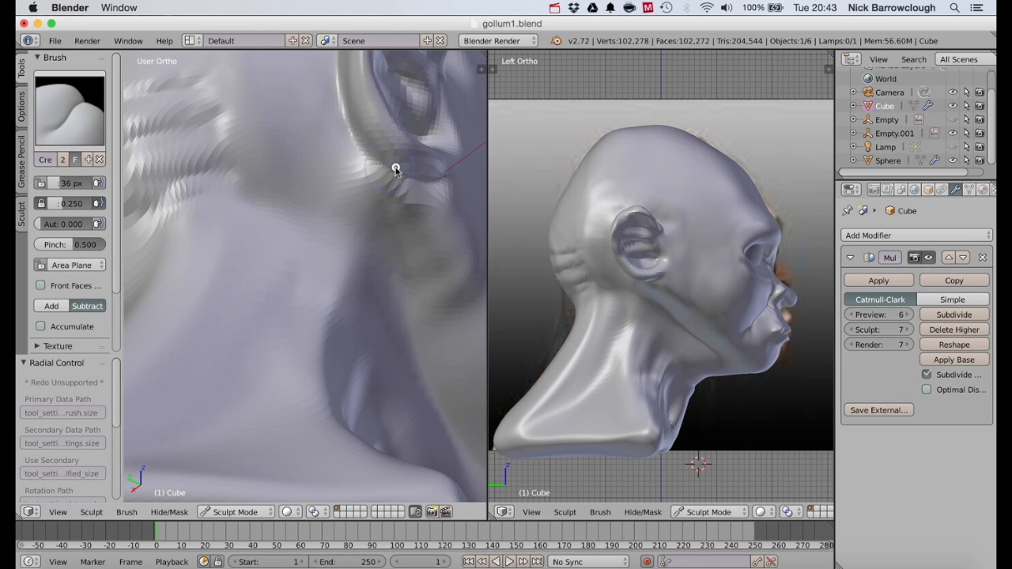
Reshape the ear's upper rim and back edge from the side using the Grab brush at a radius of 95 px.
scroll(411, 180, down, 5)
scroll(410, 180, right, 8)
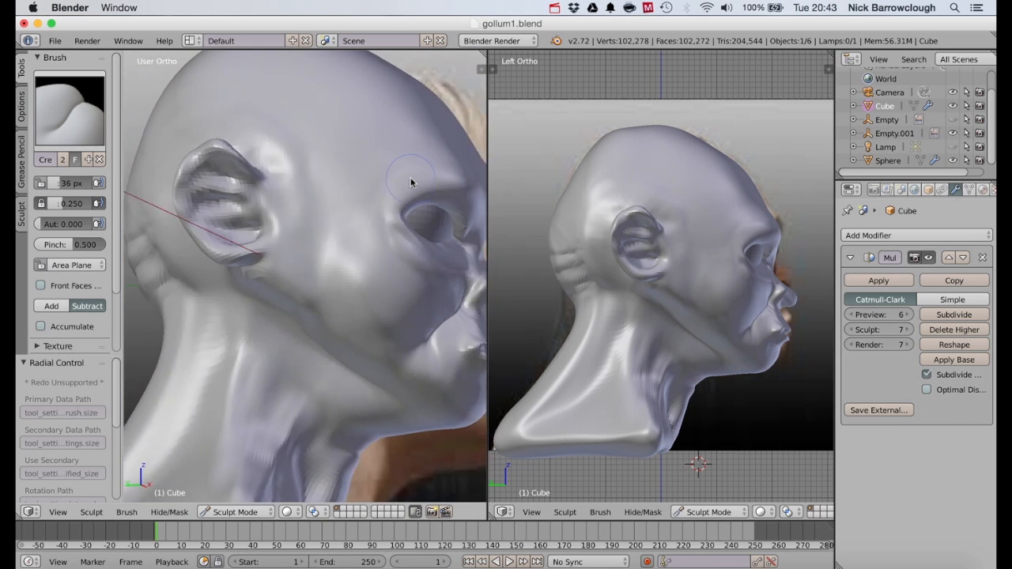
scroll(266, 153, down, 5)
scroll(266, 154, right, 8)
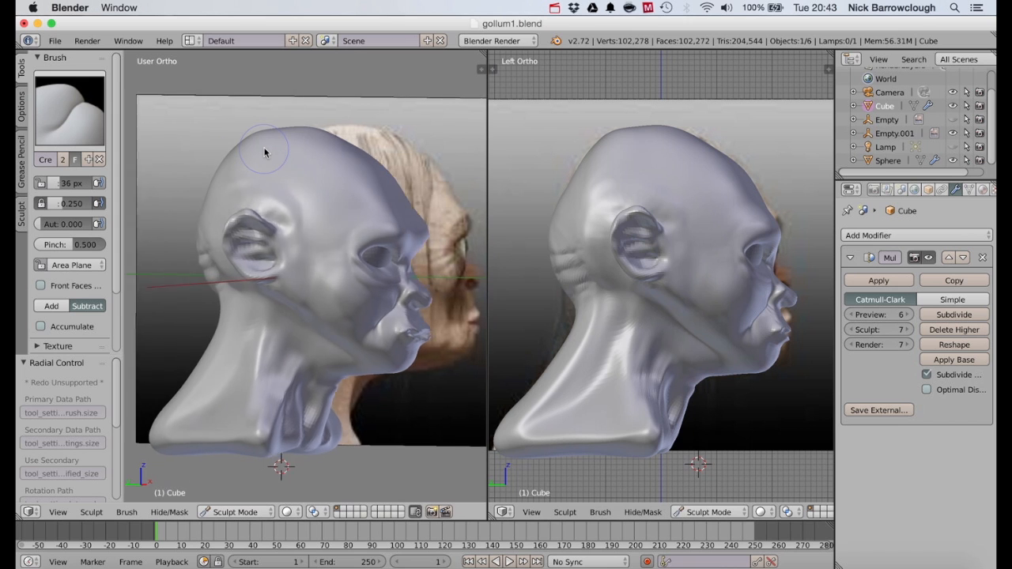
scroll(265, 153, right, 6)
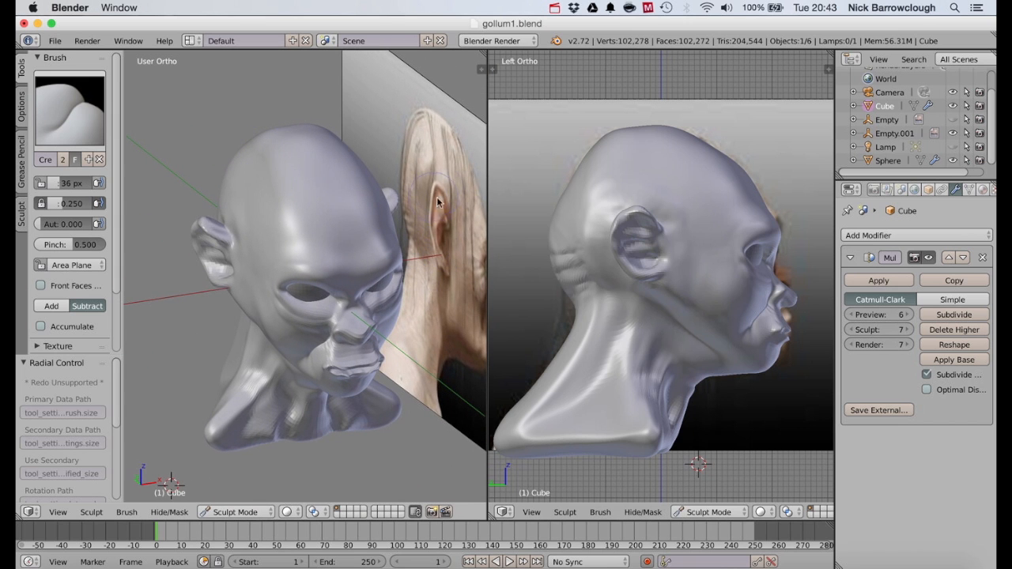
scroll(443, 199, right, 8)
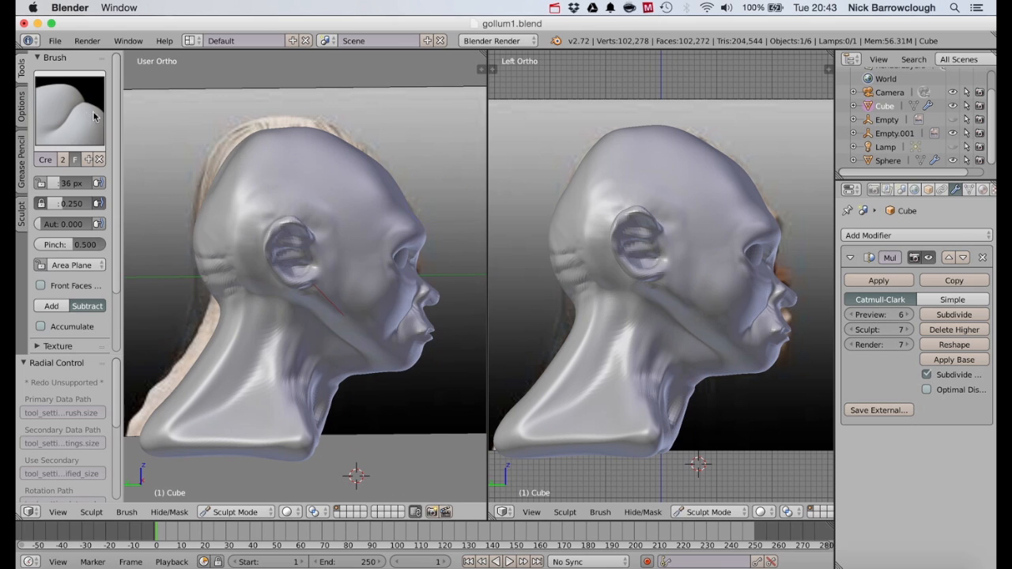
click(93, 117)
click(465, 190)
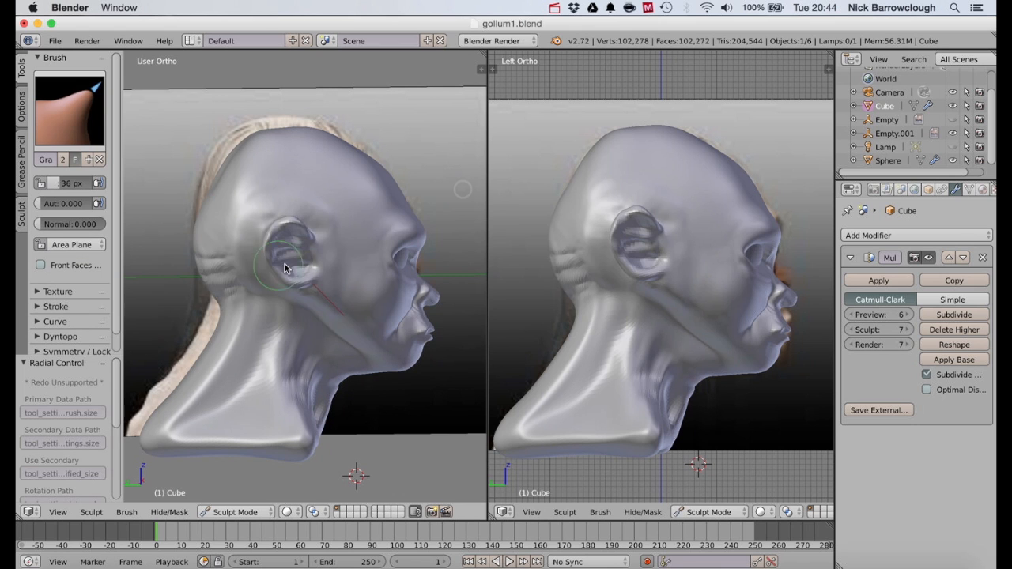
key(f)
click(320, 241)
scroll(290, 220, up, 2)
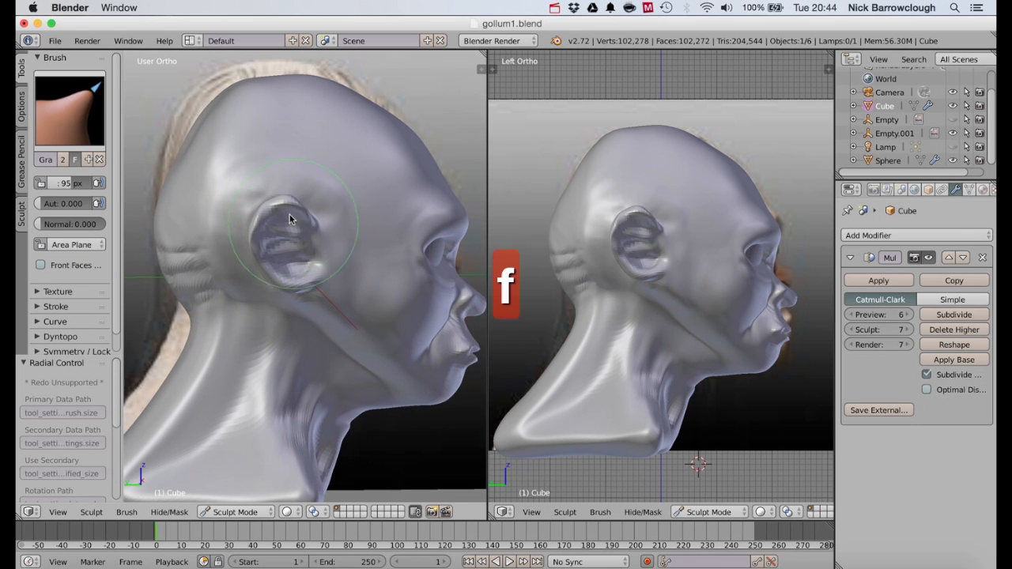
scroll(290, 219, up, 2)
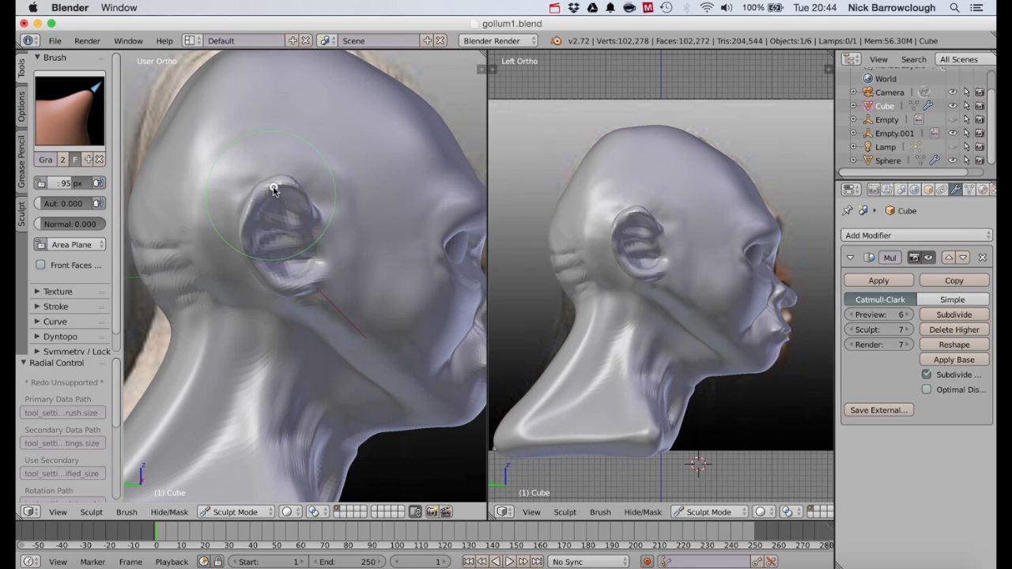
drag(270, 184, 271, 182)
mouse_move(244, 233)
mouse_down()
mouse_move(257, 262)
mouse_move(252, 220)
mouse_up()
drag(254, 191, 256, 190)
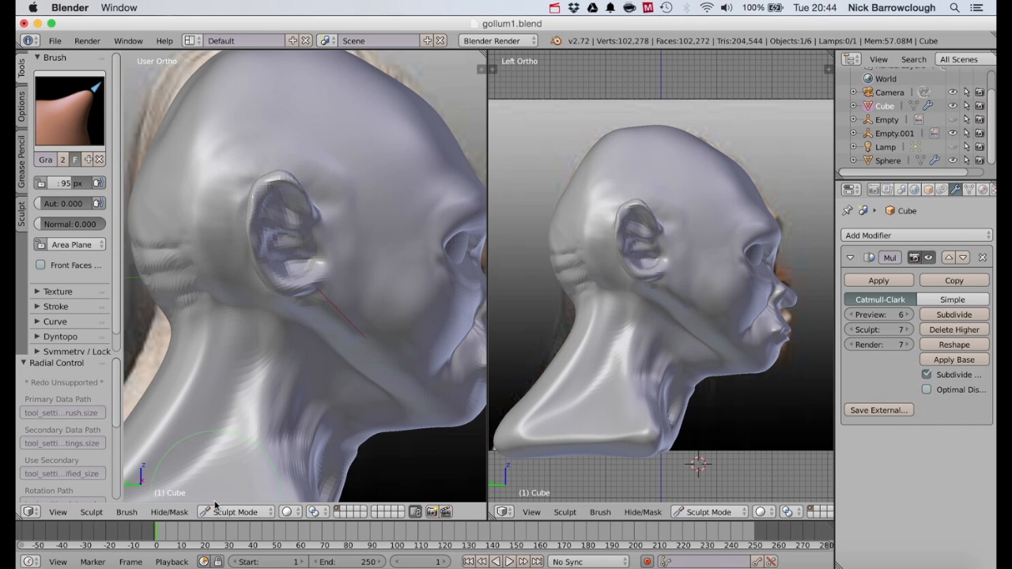
From the Front view, show the front reference image (Empty) and adjust the ear tips to it with the Grab brush.
click(60, 512)
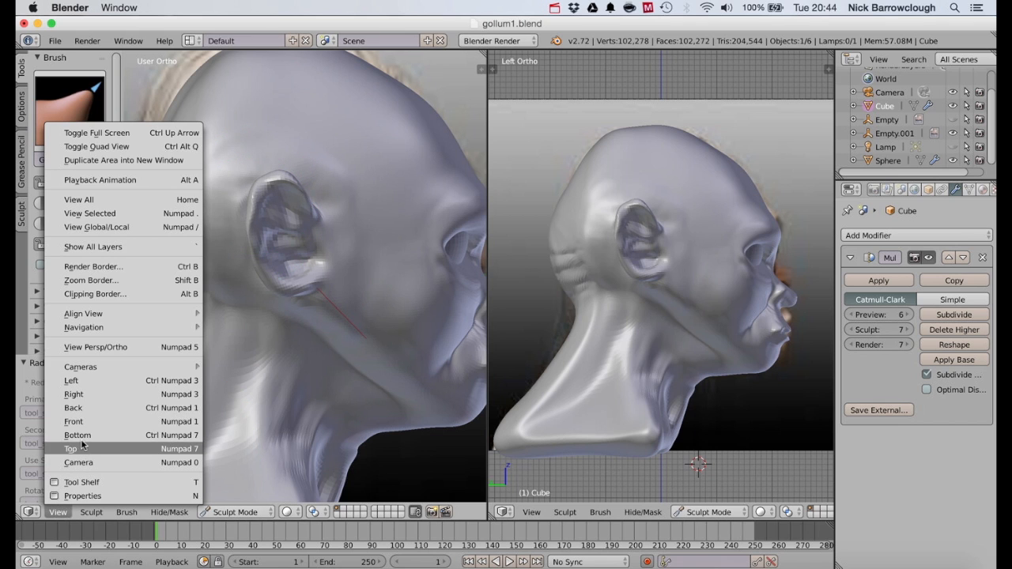
click(74, 421)
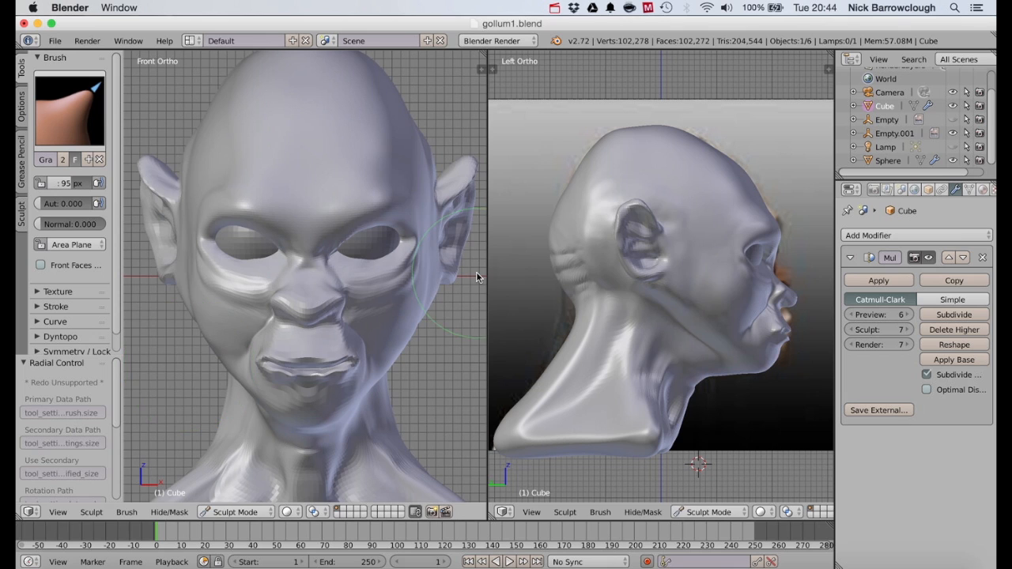
drag(472, 169, 469, 172)
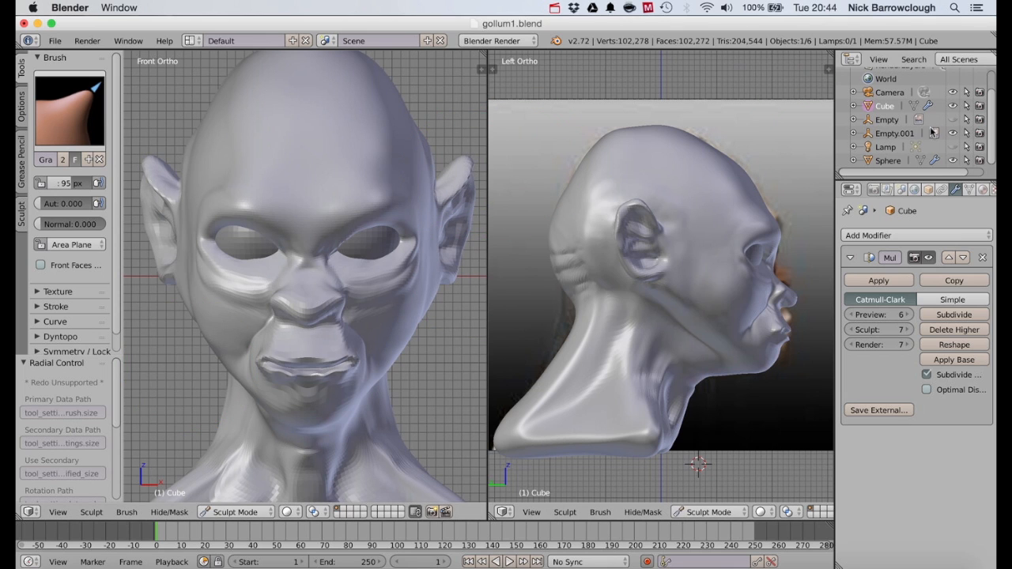
click(953, 120)
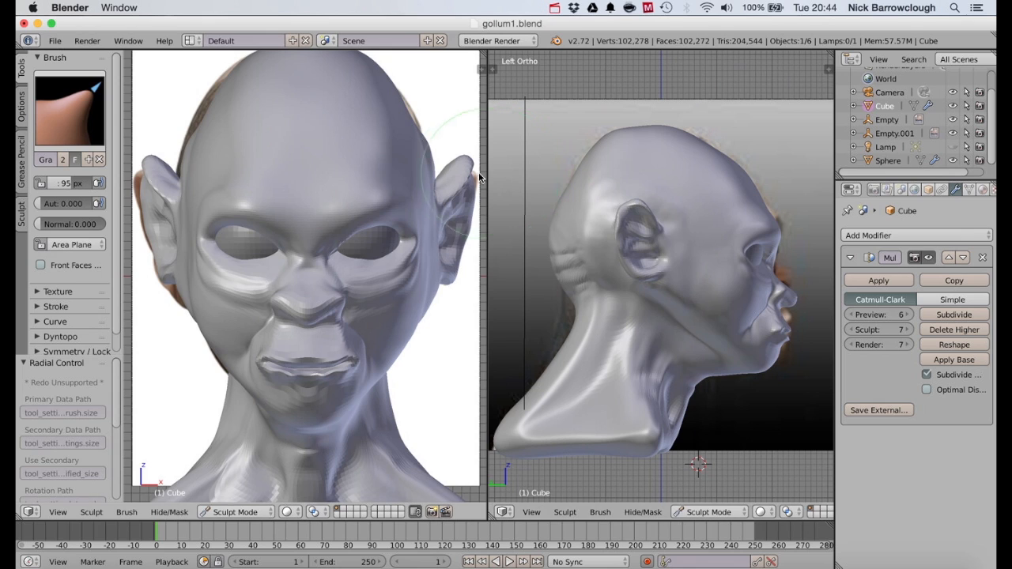
mouse_move(472, 187)
mouse_down()
mouse_move(450, 184)
mouse_move(468, 171)
mouse_up()
Orbit to the side of the head and return the sculpting viewport from perspective to orthographic projection.
scroll(324, 194, down, 3)
middle_drag(324, 194, 323, 196)
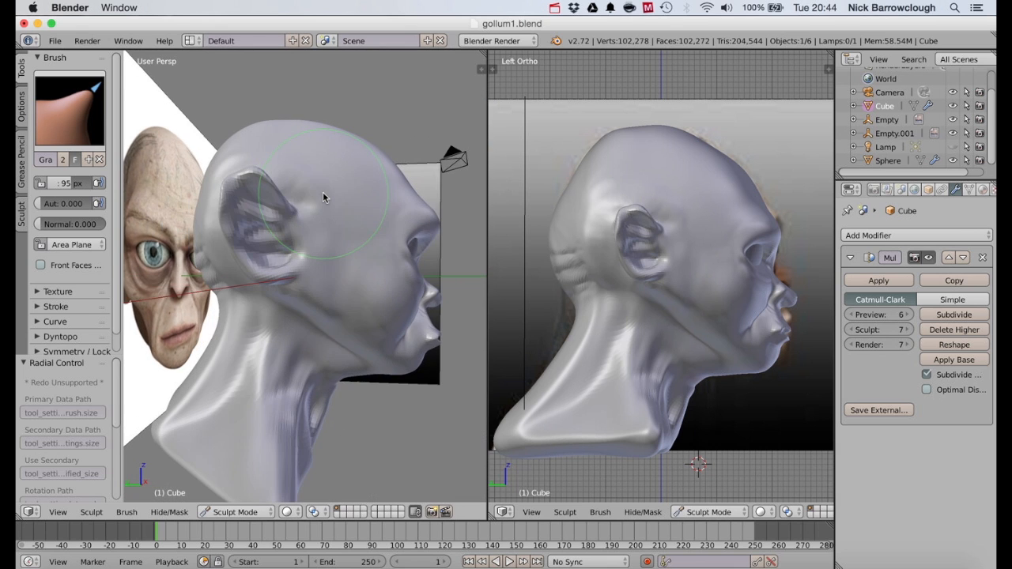
click(57, 513)
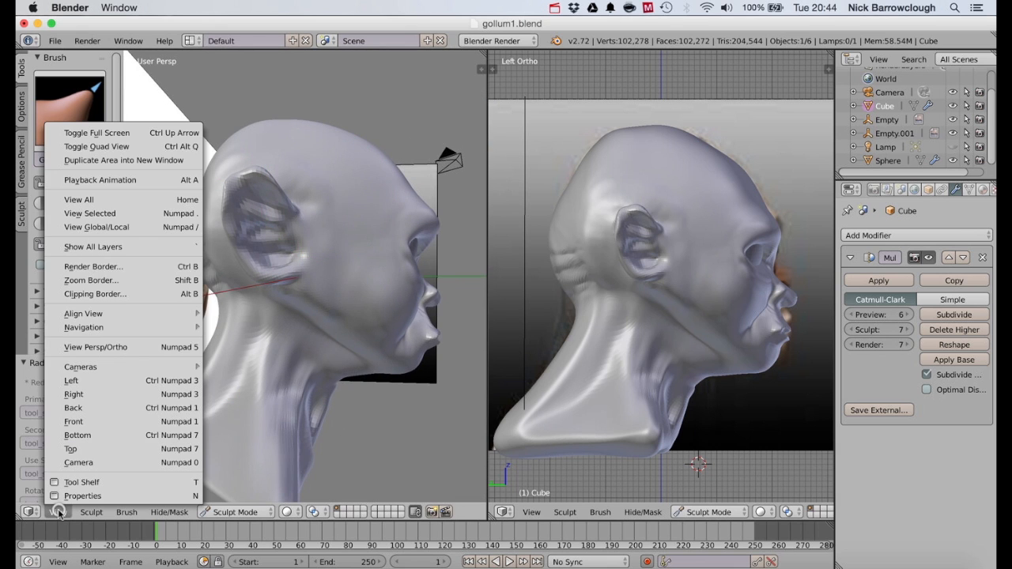
click(111, 347)
scroll(311, 149, down, 2)
scroll(310, 149, up, 4)
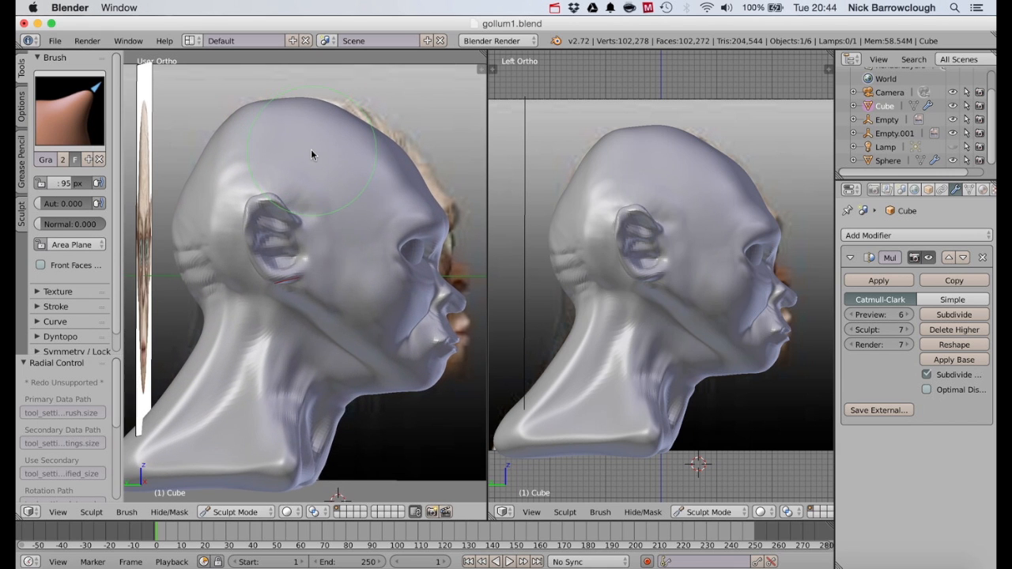
Build up a raised band on the skull above the ear with the Clay Strips brush at radius 51 px and strength 0.429.
middle_drag(353, 252, 354, 258)
click(65, 101)
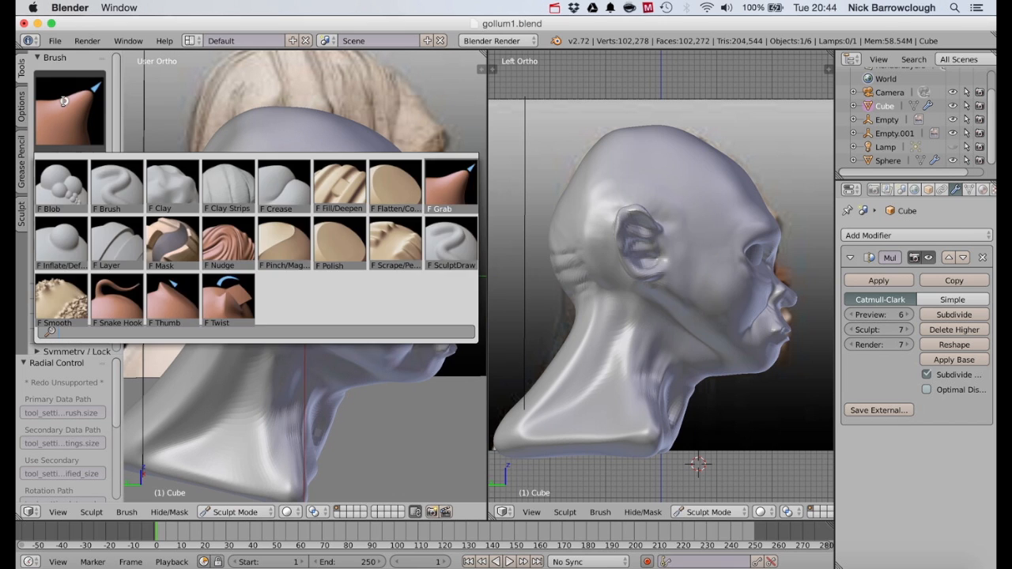
click(228, 189)
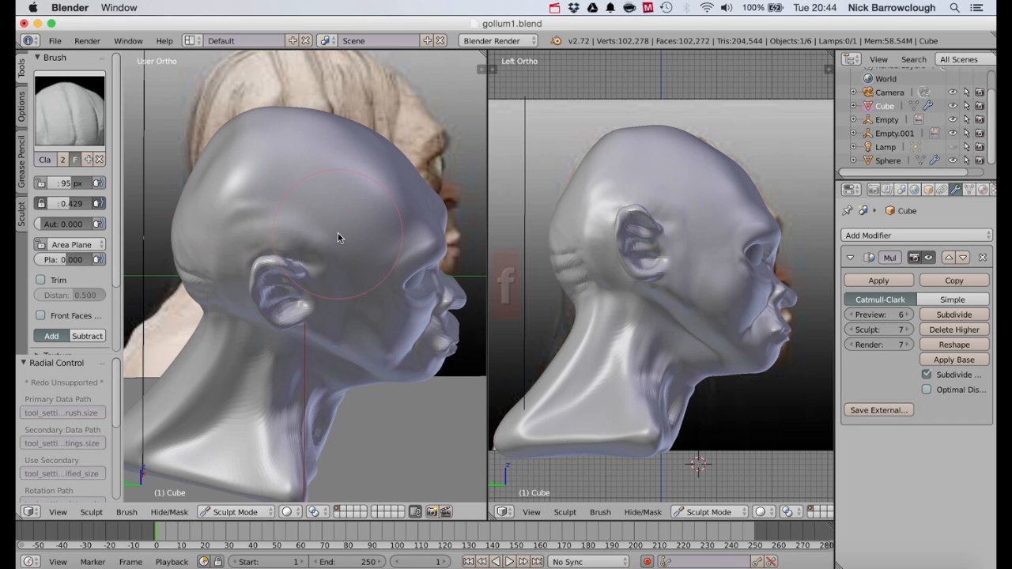
key(f)
click(324, 233)
drag(323, 233, 237, 219)
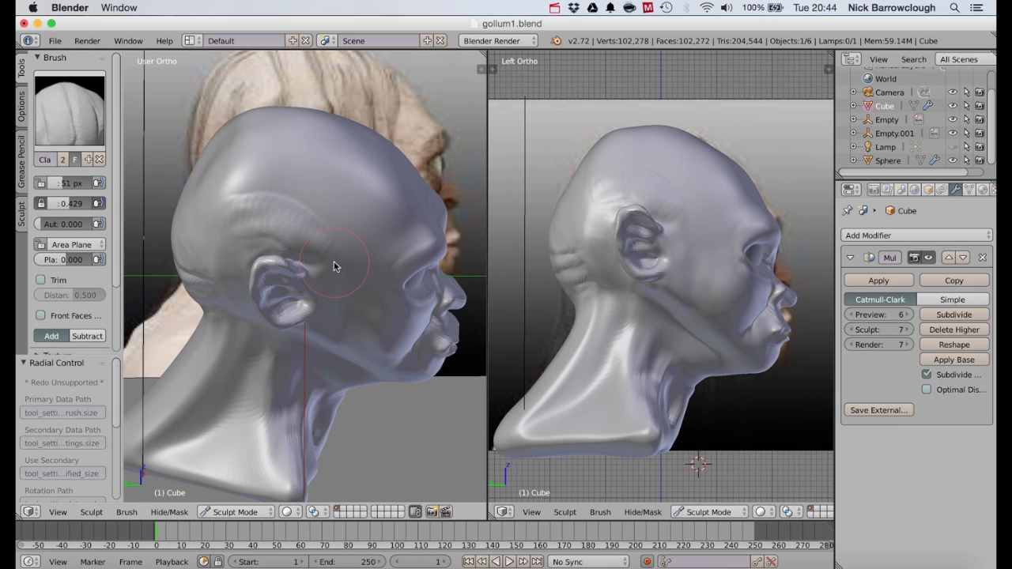
Undo the raised band above the ear and try softening the back of the skull with the Smooth brush at radius 51 px, strength 0.231.
key(super+z)
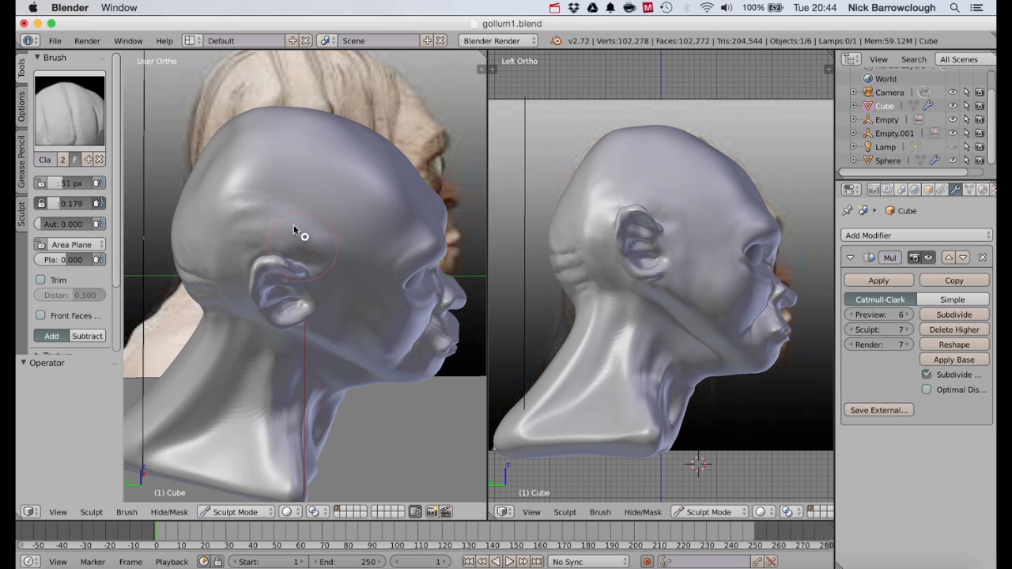
middle_drag(254, 197, 342, 172)
click(70, 108)
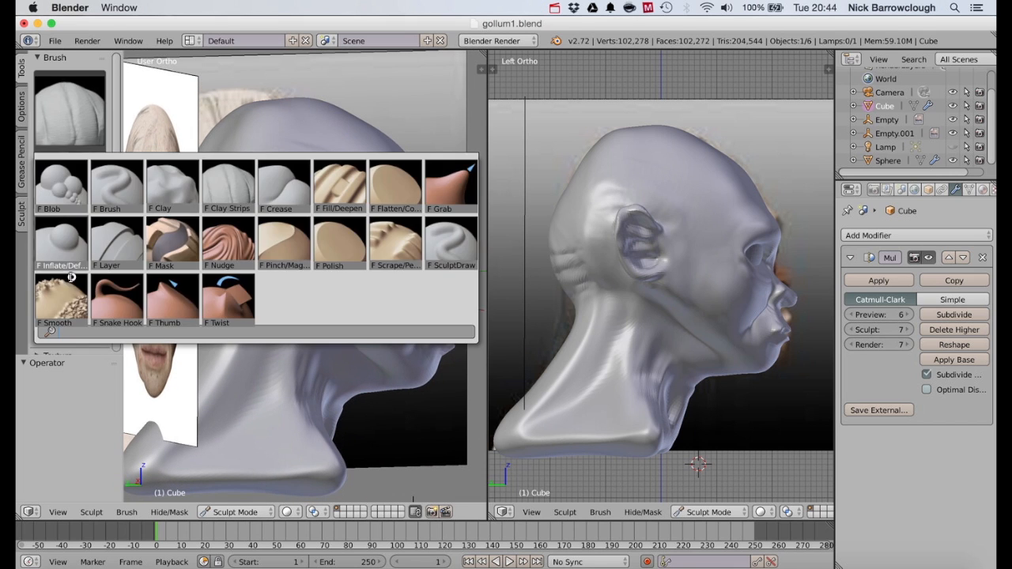
click(63, 292)
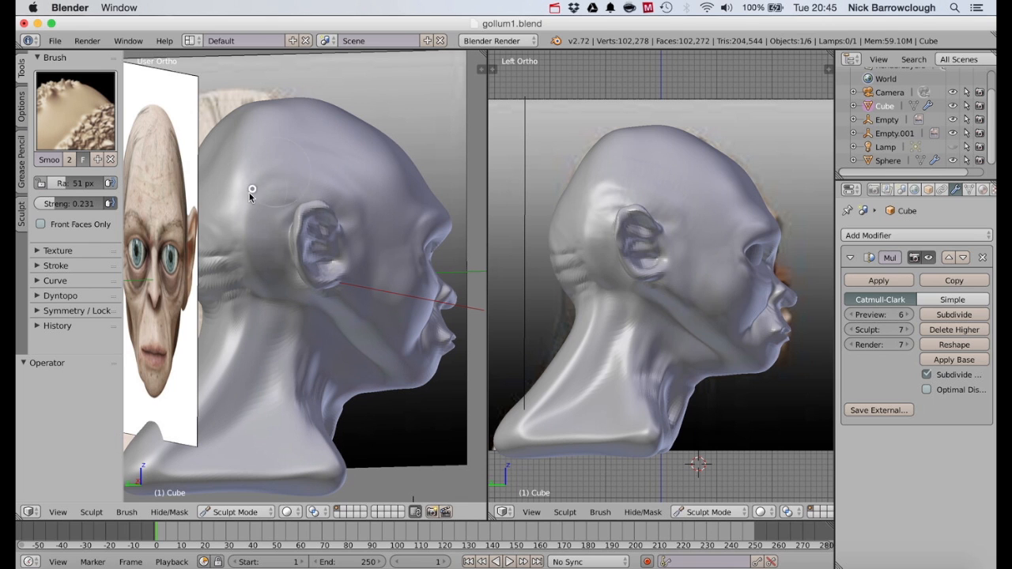
middle_drag(249, 277, 203, 285)
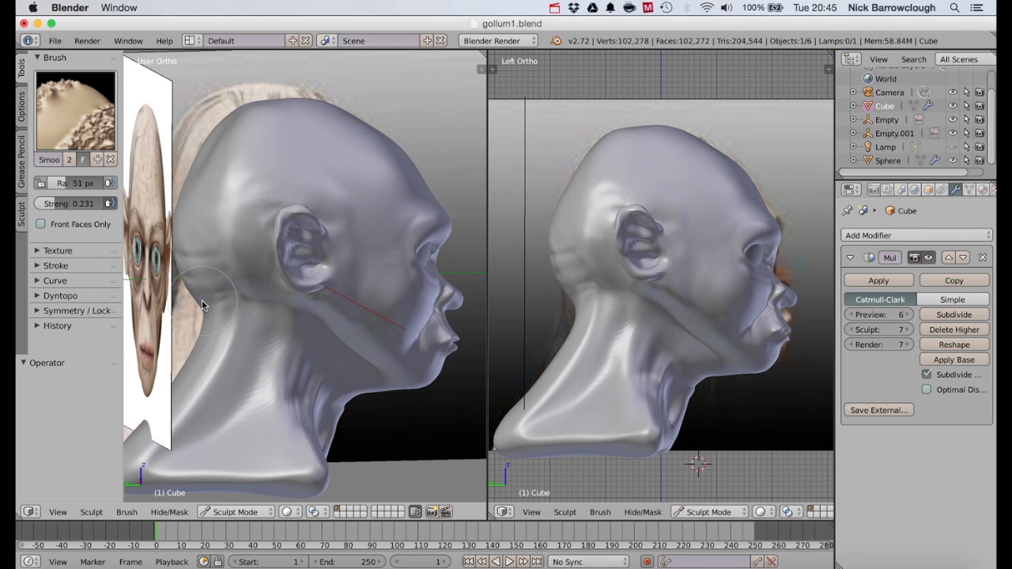
key(super+z)
Examine the head's overall form from the front, the side and below, checking the forehead, eye sockets, ears and neck.
middle_drag(381, 235, 381, 240)
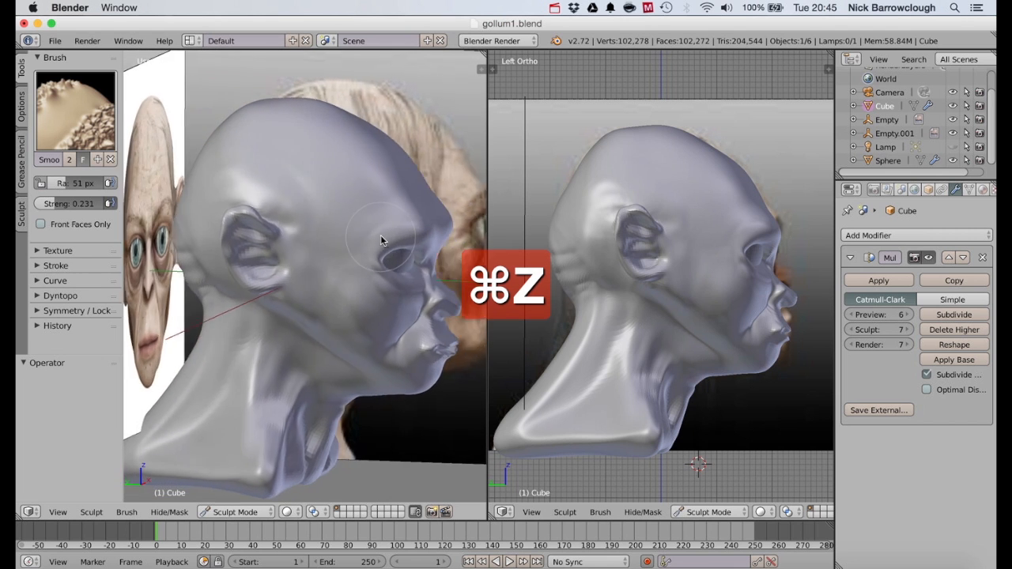
scroll(381, 236, right, 5)
scroll(380, 236, left, 3)
scroll(380, 235, right, 6)
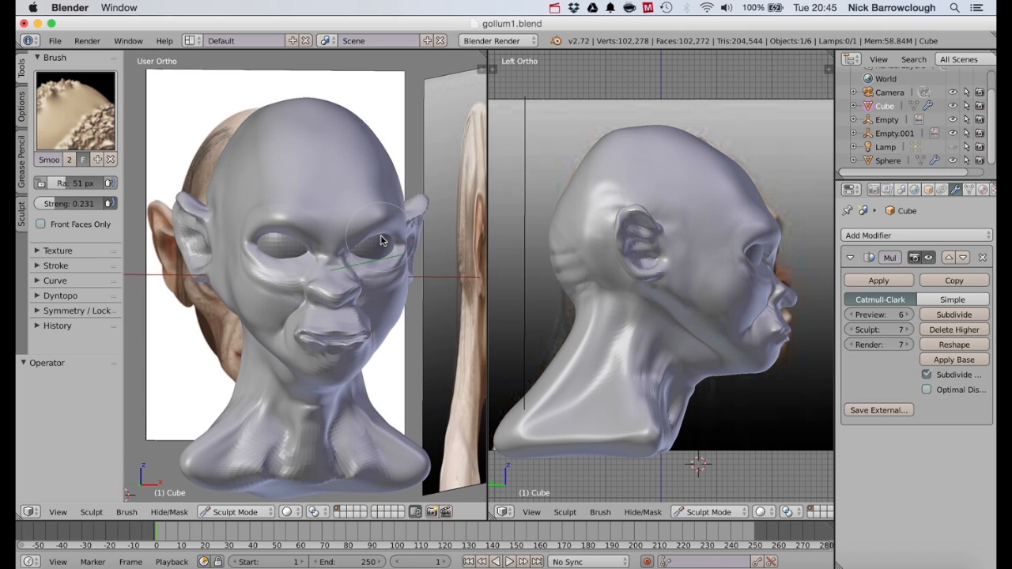
scroll(381, 241, right, 6)
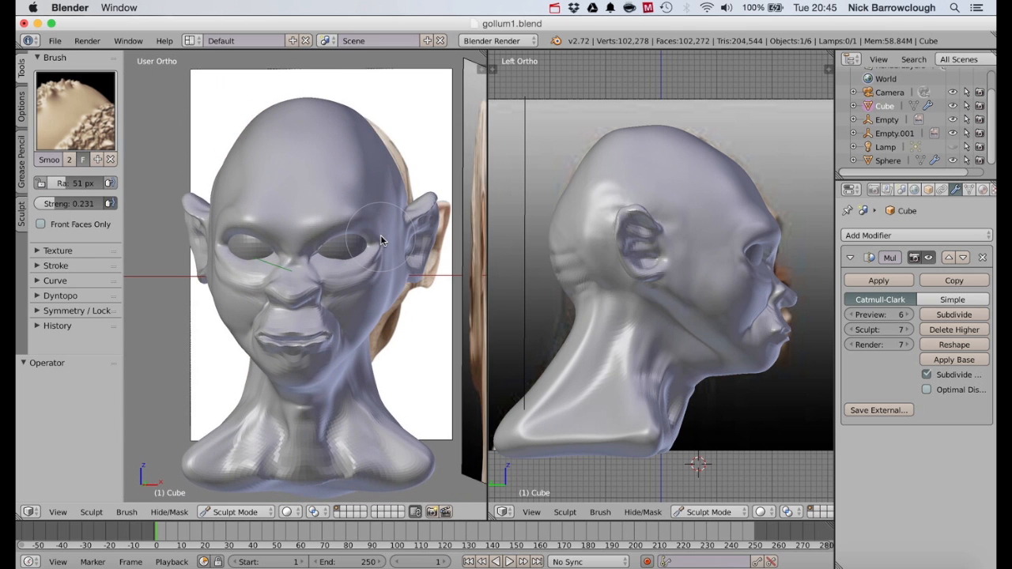
scroll(308, 269, up, 3)
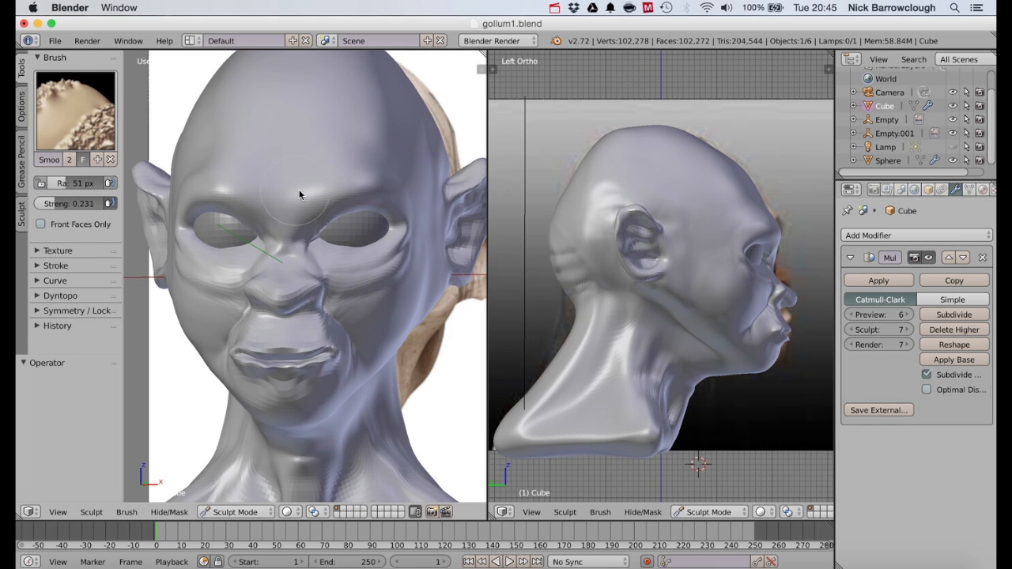
scroll(300, 204, down, 3)
scroll(300, 207, left, 5)
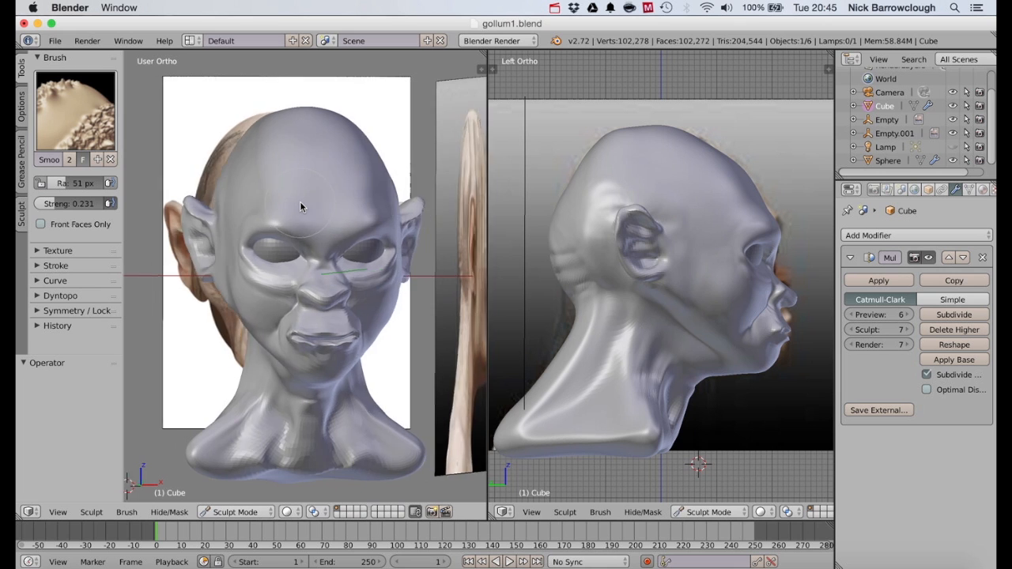
scroll(301, 208, left, 10)
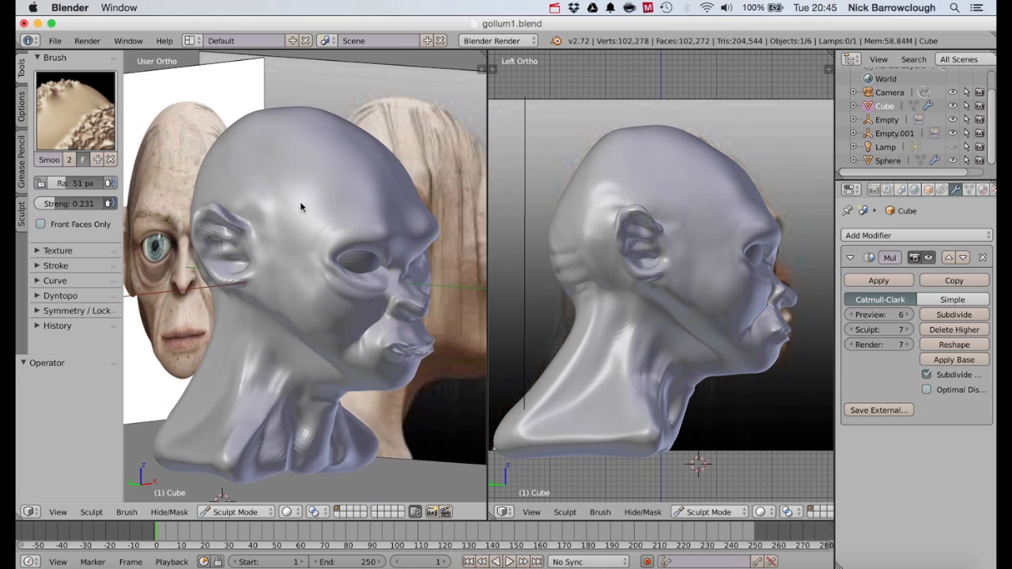
scroll(301, 207, left, 10)
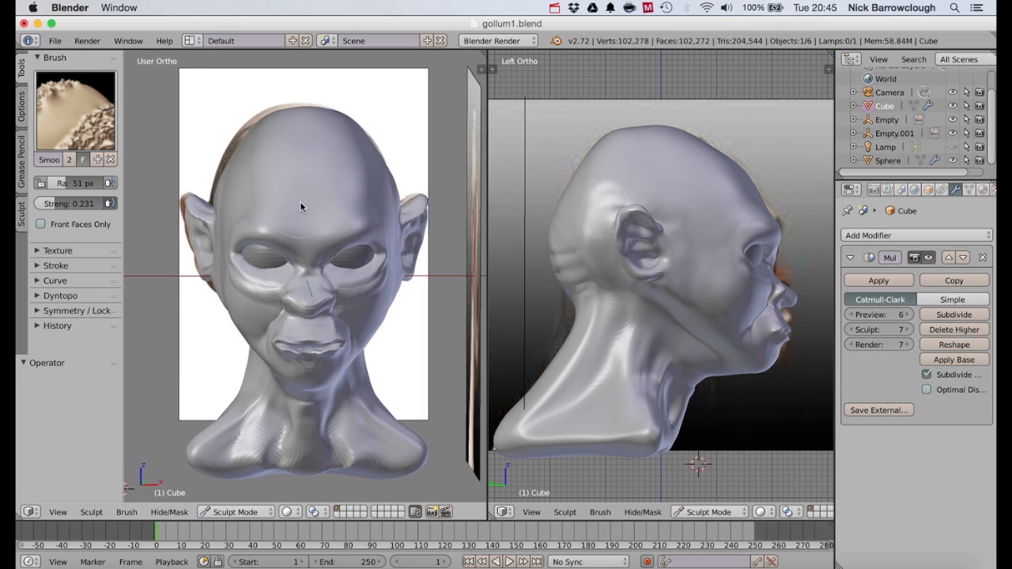
scroll(300, 207, up, 5)
scroll(296, 198, right, 5)
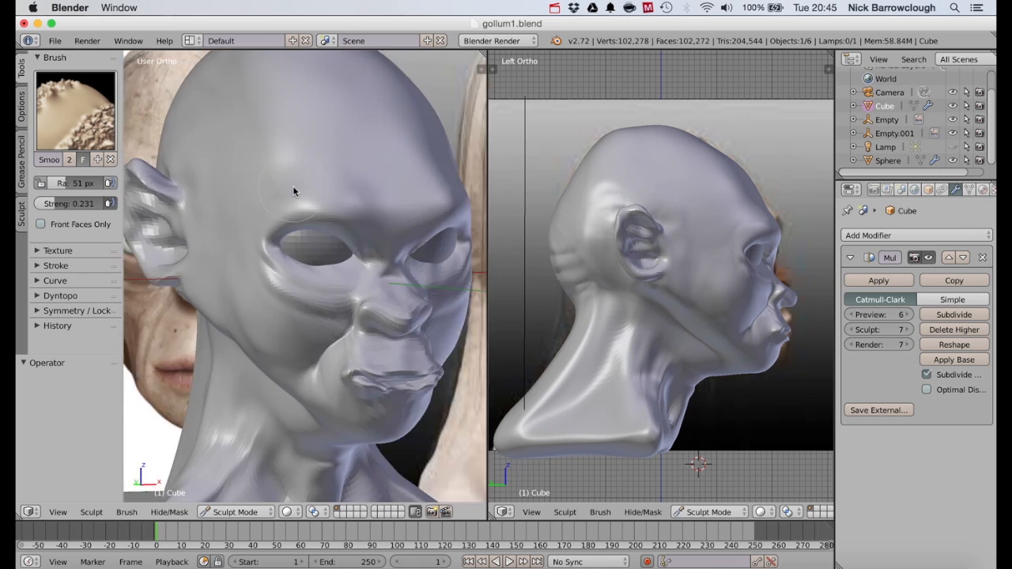
scroll(293, 191, right, 10)
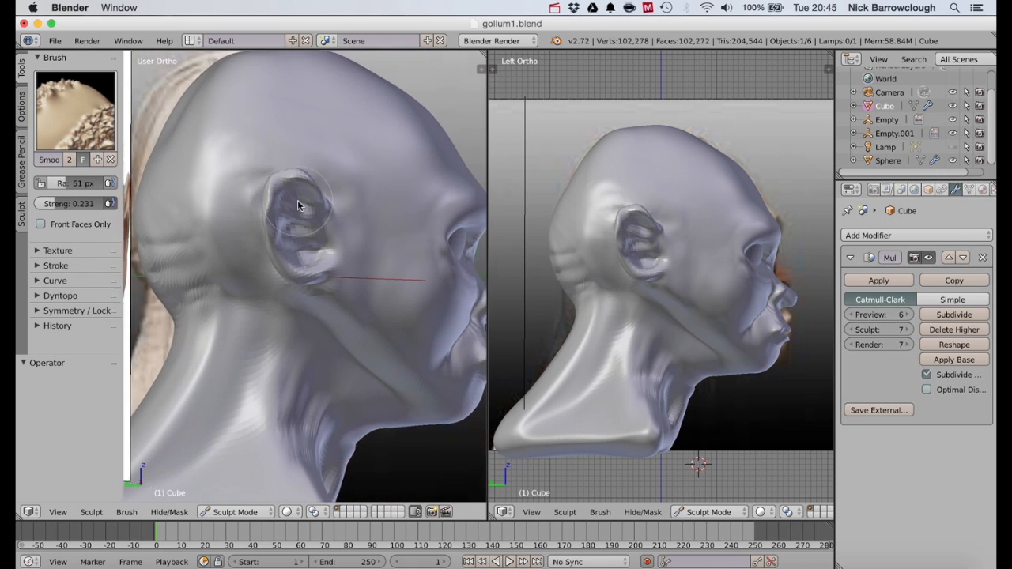
scroll(298, 204, left, 8)
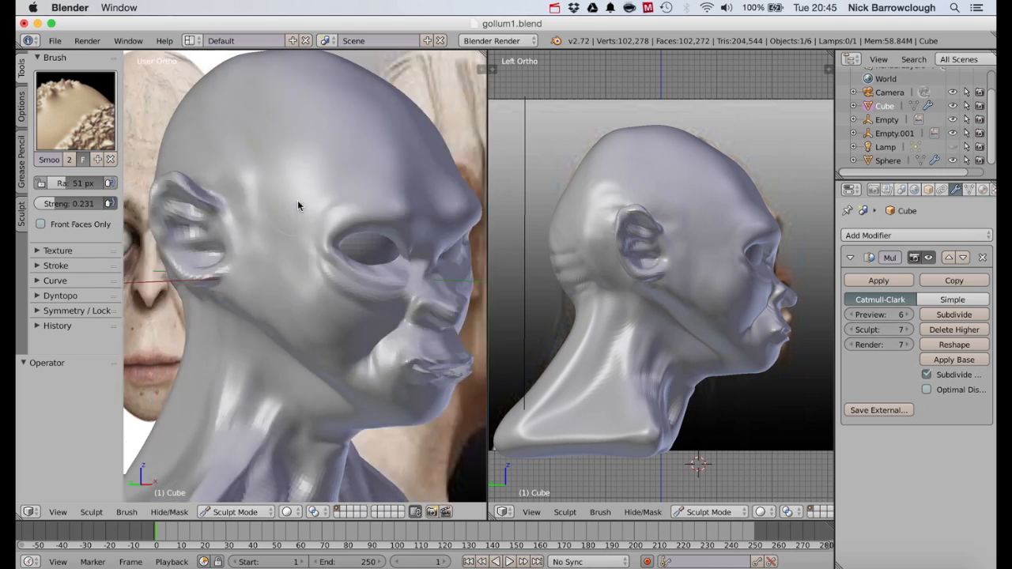
scroll(298, 204, right, 15)
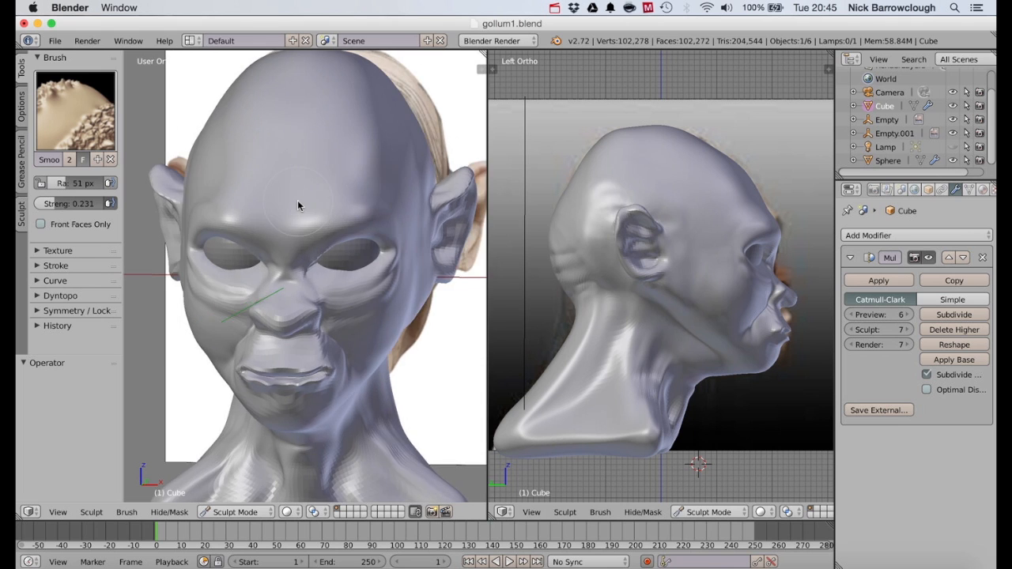
scroll(298, 206, up, 10)
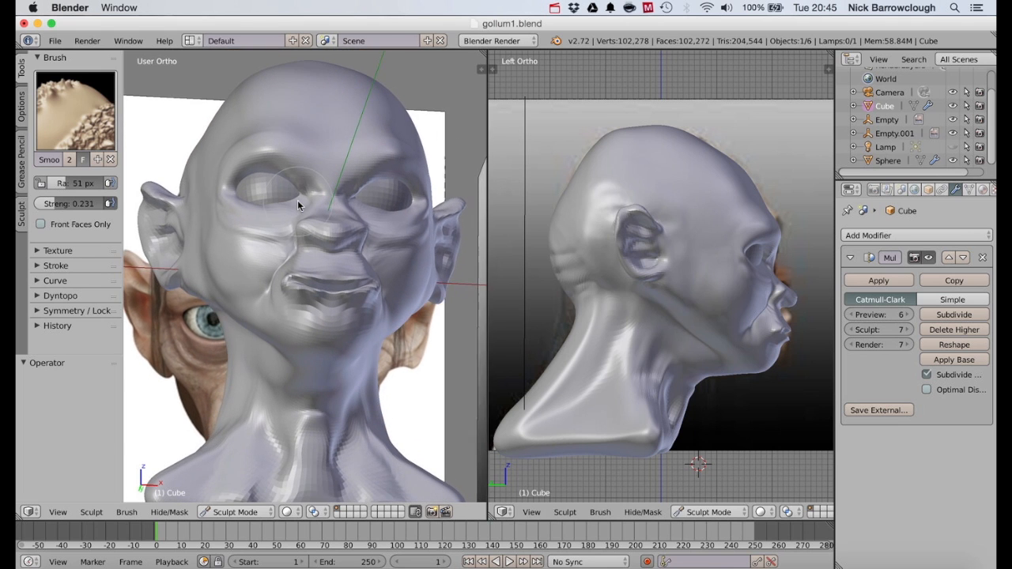
scroll(297, 200, right, 2)
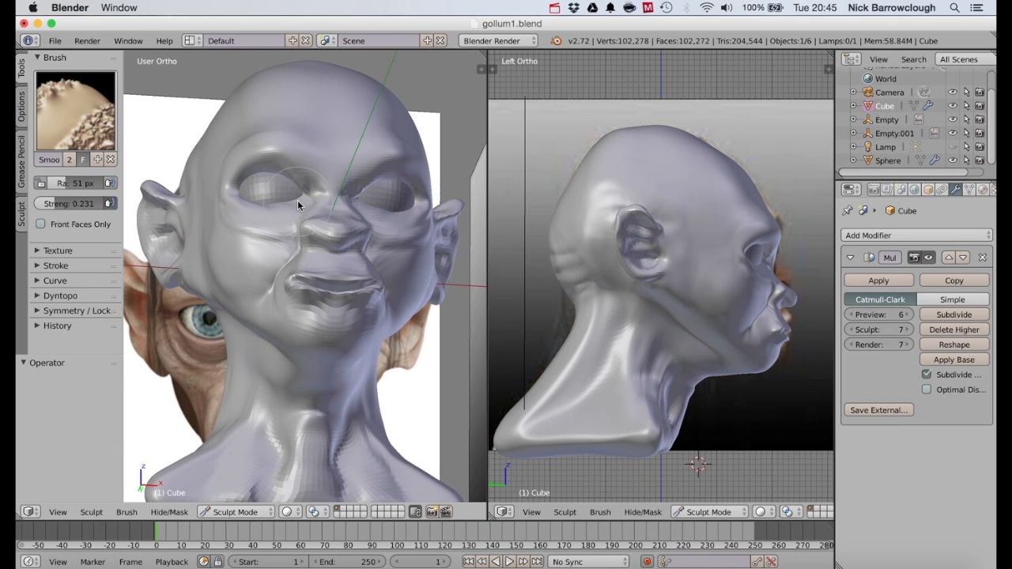
scroll(298, 206, down, 8)
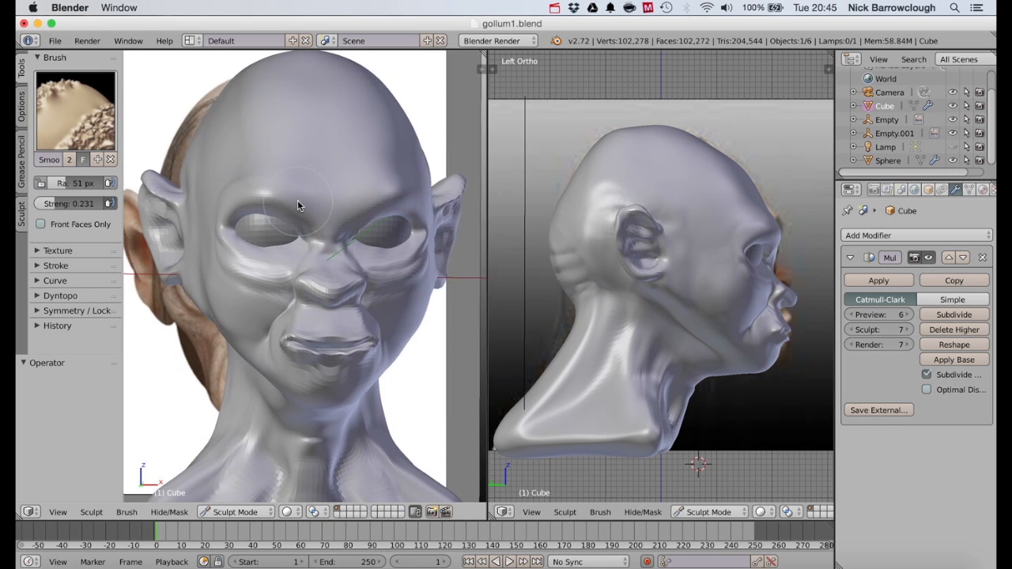
scroll(298, 205, left, 5)
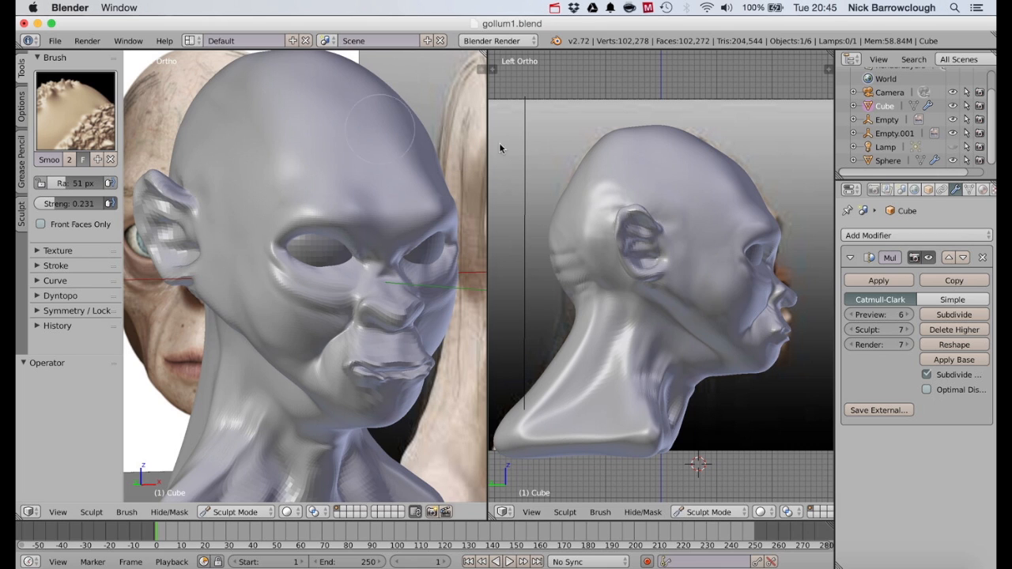
Reshape the back of the skull, the nape and the crown in the Left view with the Grab brush at radius 111 px.
click(102, 122)
text(grab)
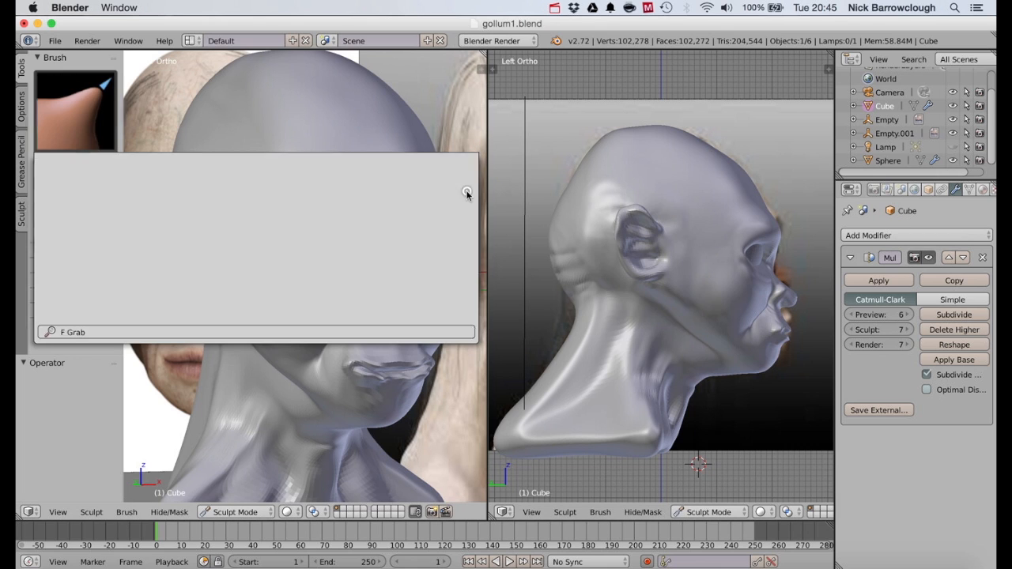
key(Return)
key(f)
click(651, 152)
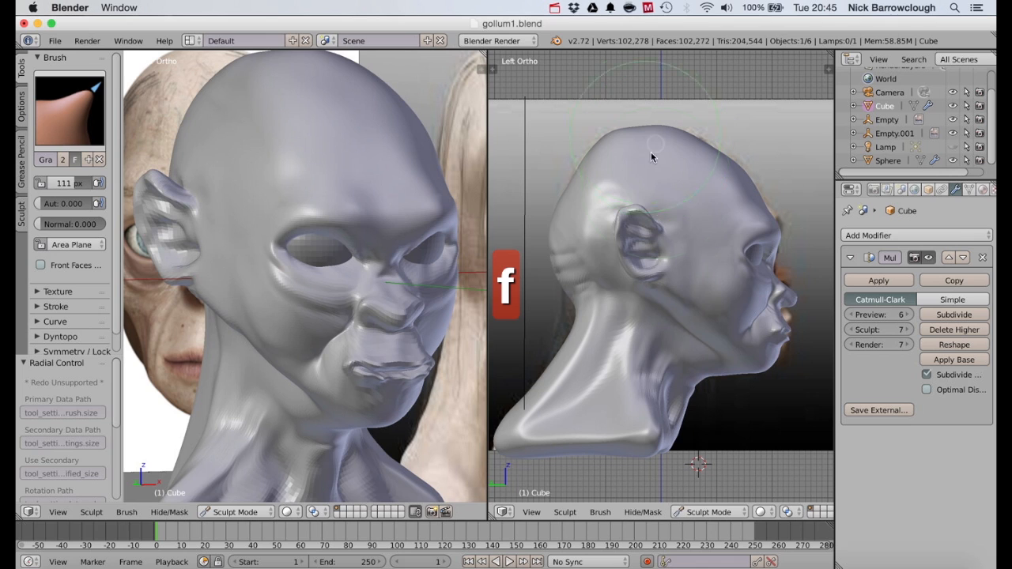
drag(602, 149, 595, 148)
drag(554, 237, 562, 237)
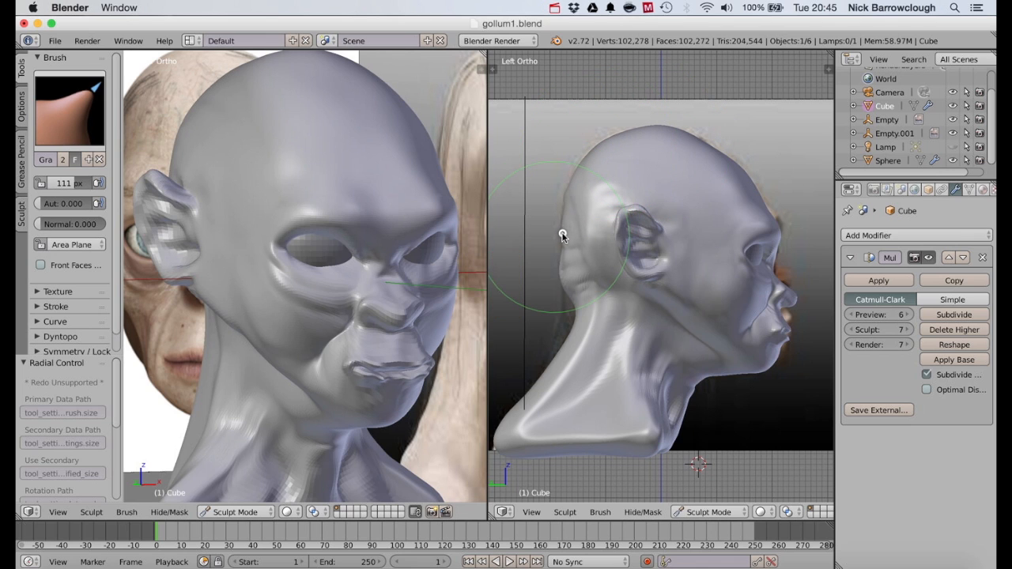
mouse_move(559, 301)
mouse_down()
mouse_move(569, 283)
mouse_move(583, 317)
mouse_up()
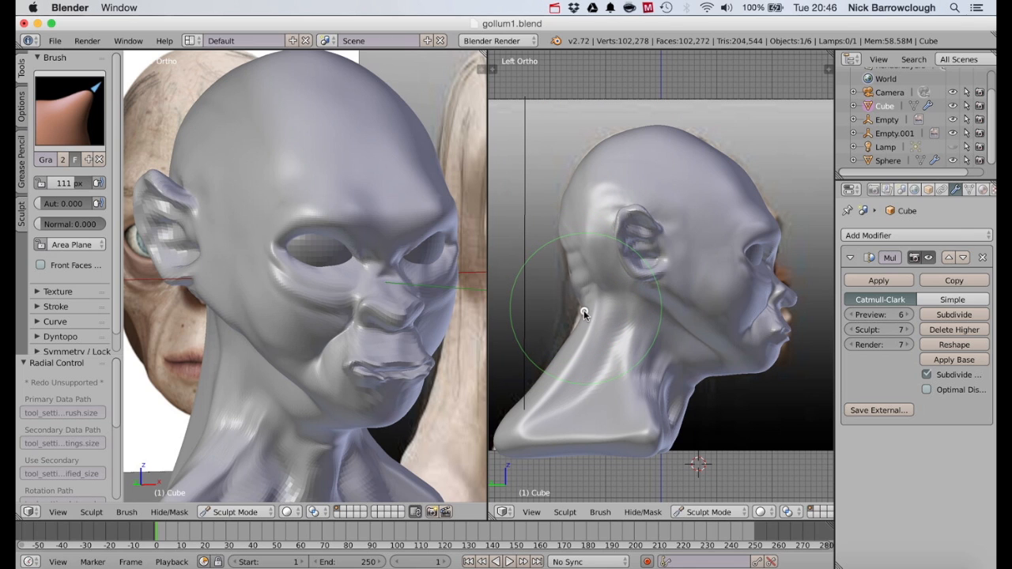
drag(656, 125, 656, 126)
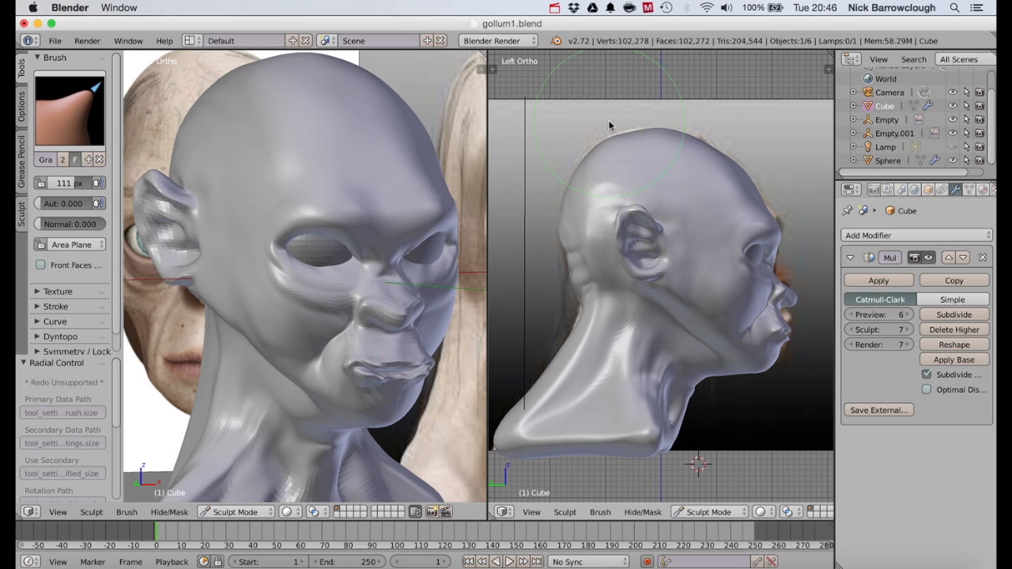